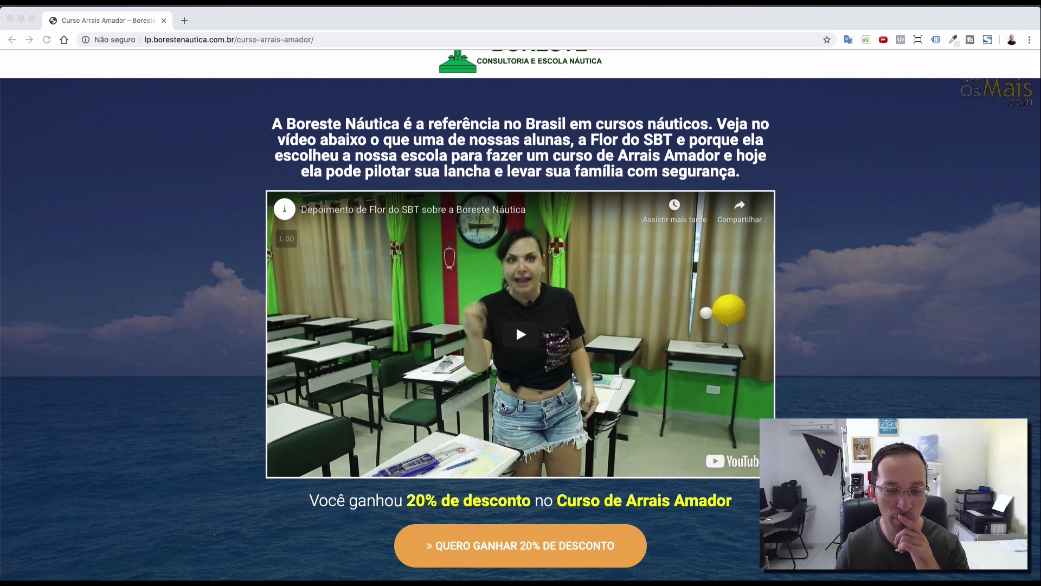
# - Examine the course landing page's 20% discount offer, countdown timer and Nossos Números figures
pyautogui.scroll(-2, 502, 406)
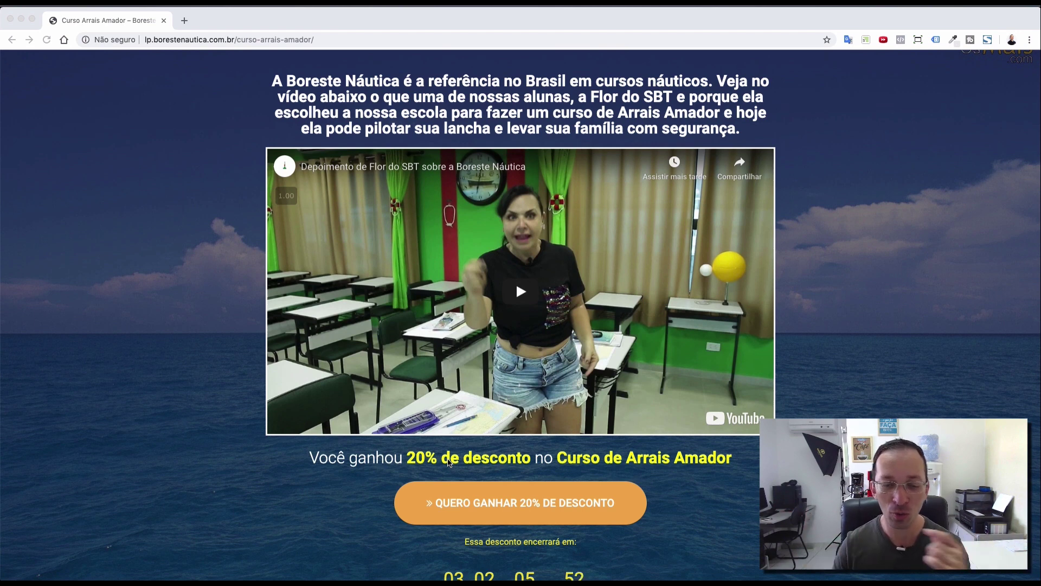
pyautogui.scroll(-3, 450, 462)
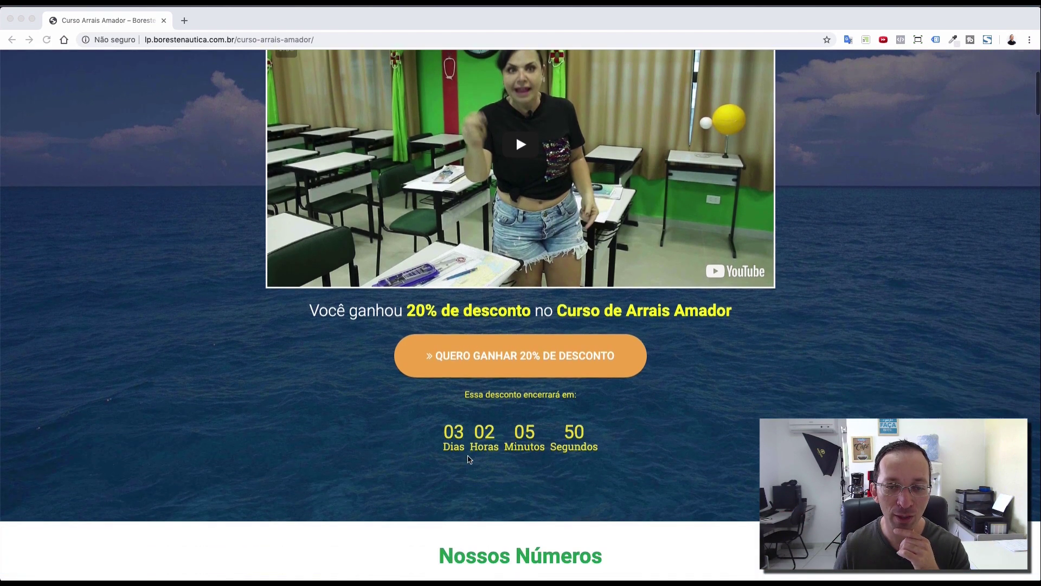
pyautogui.scroll(-1, 461, 412)
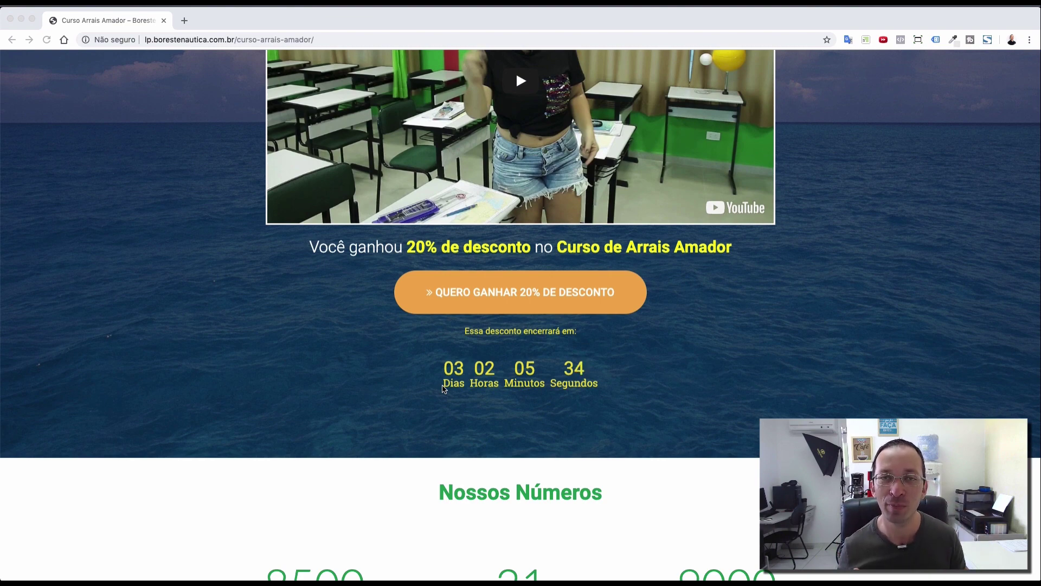
pyautogui.scroll(-5, 470, 428)
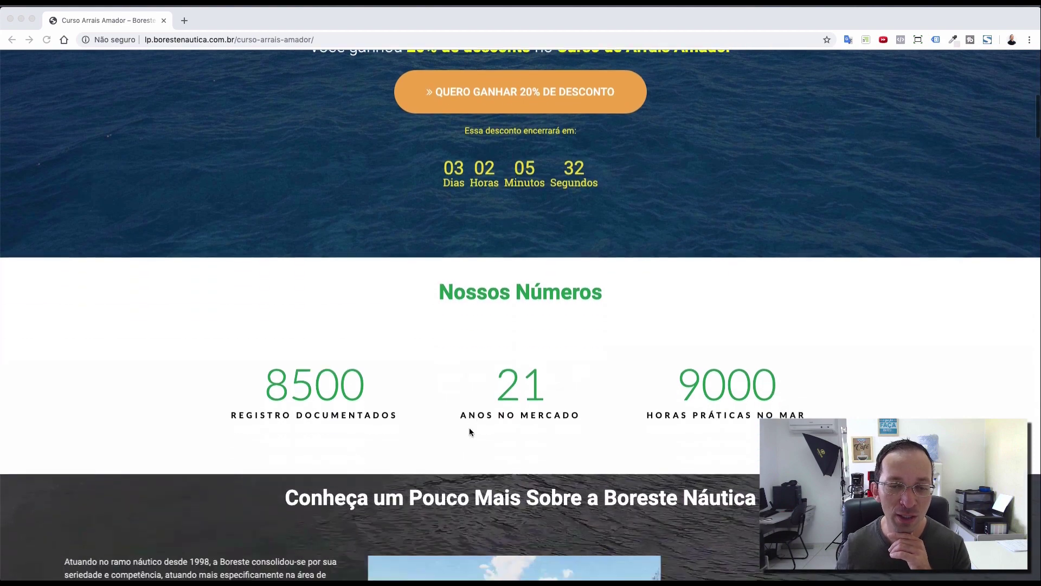
pyautogui.scroll(-2, 474, 424)
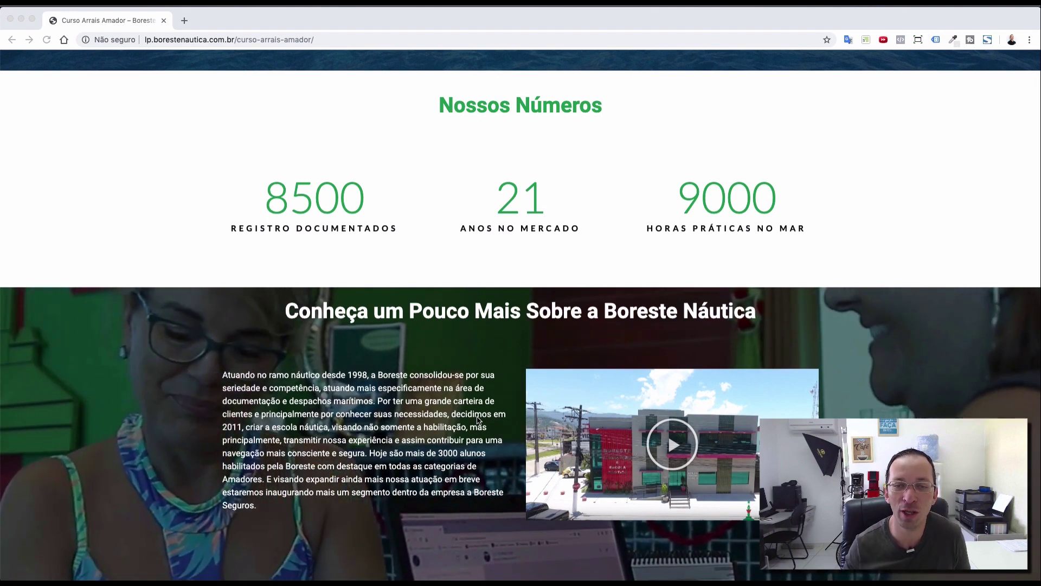
# - Review the Conheça um Pouco Mais Sobre a Boreste Náutica section, opening and closing its institutional video
pyautogui.scroll(-3, 481, 401)
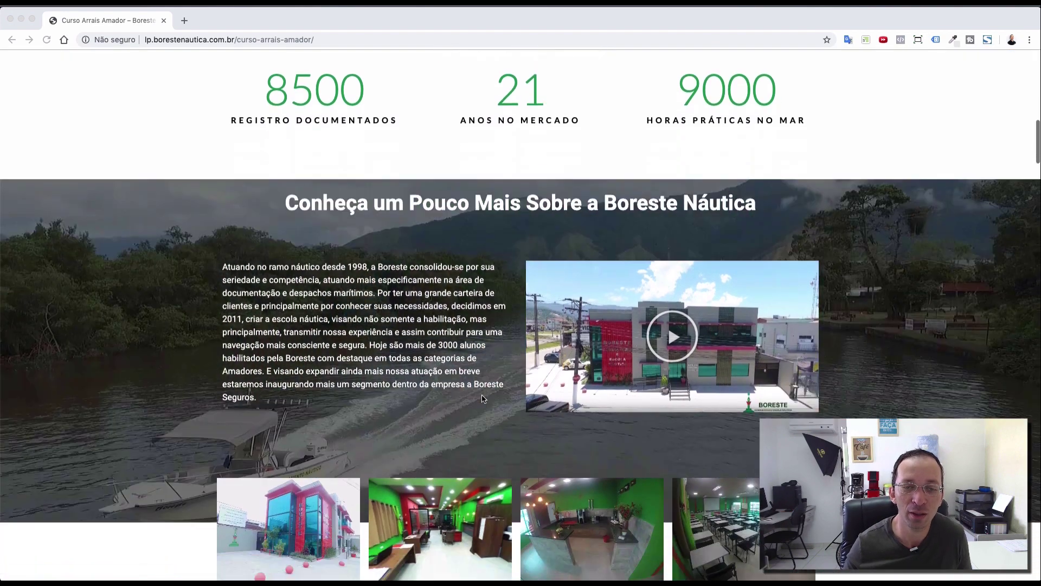
pyautogui.scroll(-1, 483, 399)
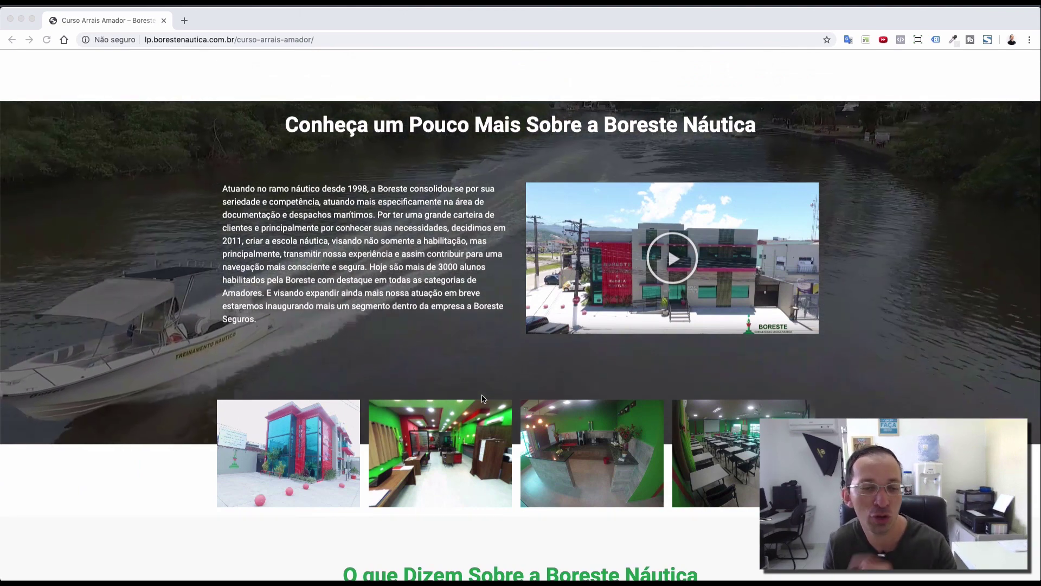
pyautogui.scroll(-1, 482, 390)
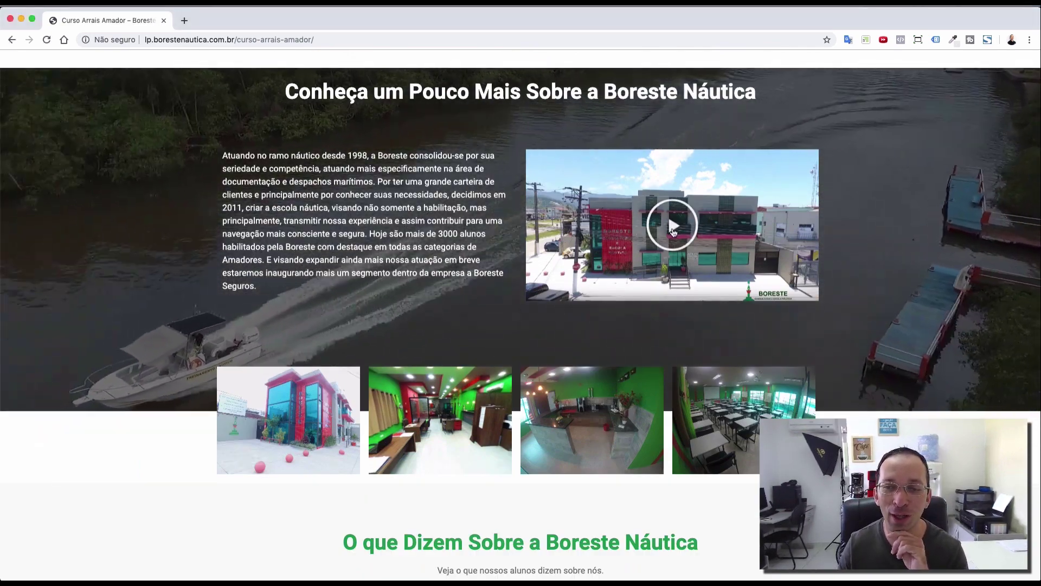
pyautogui.click(672, 232)
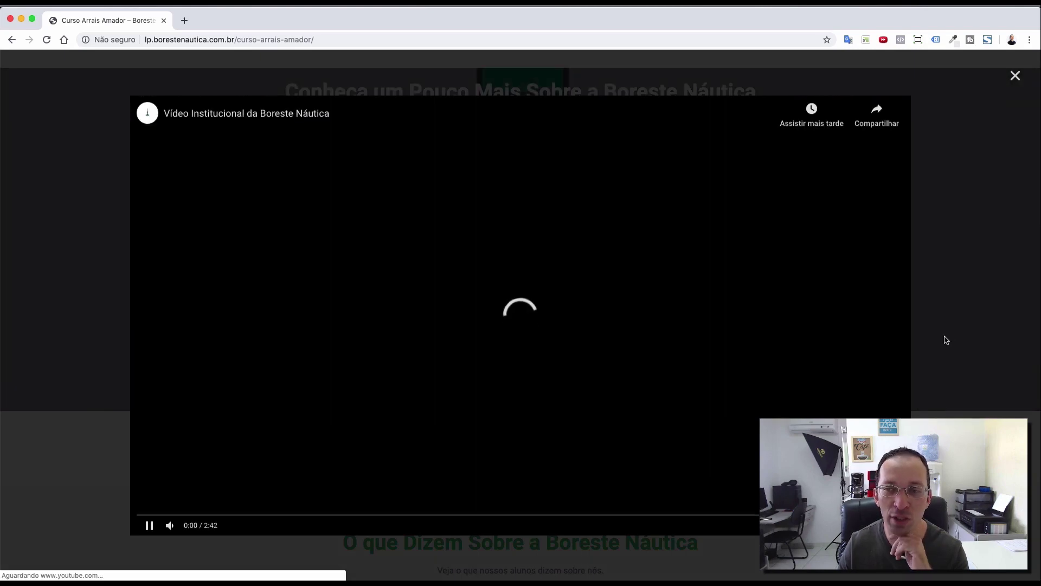
pyautogui.click(956, 286)
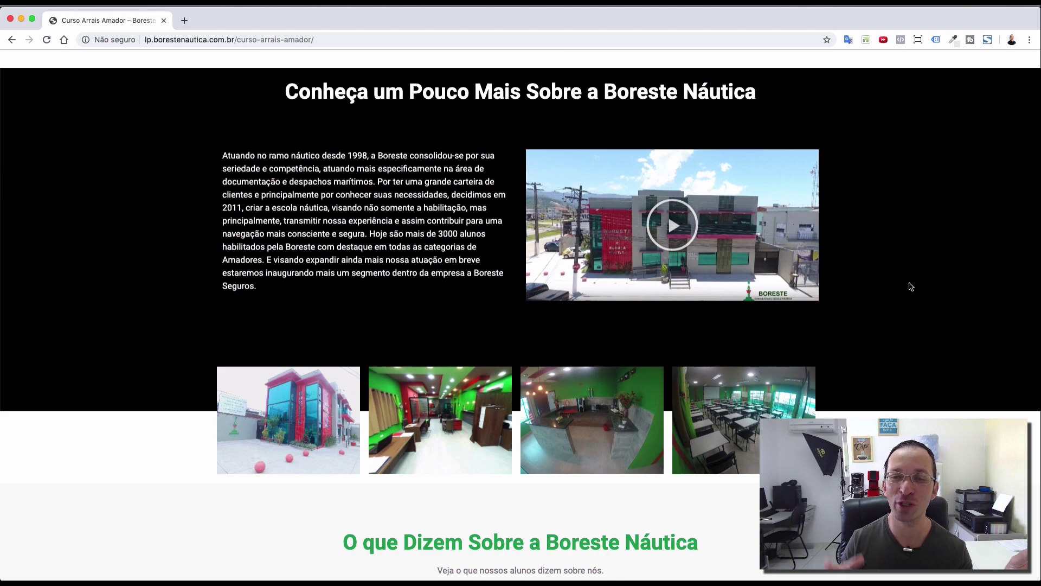
# - Examine the photo gallery, the O que Dizem Sobre a Boreste Náutica testimonials and the Quem Deve Fazer o Curso de Arrais Amador profiles
pyautogui.scroll(-3, 347, 271)
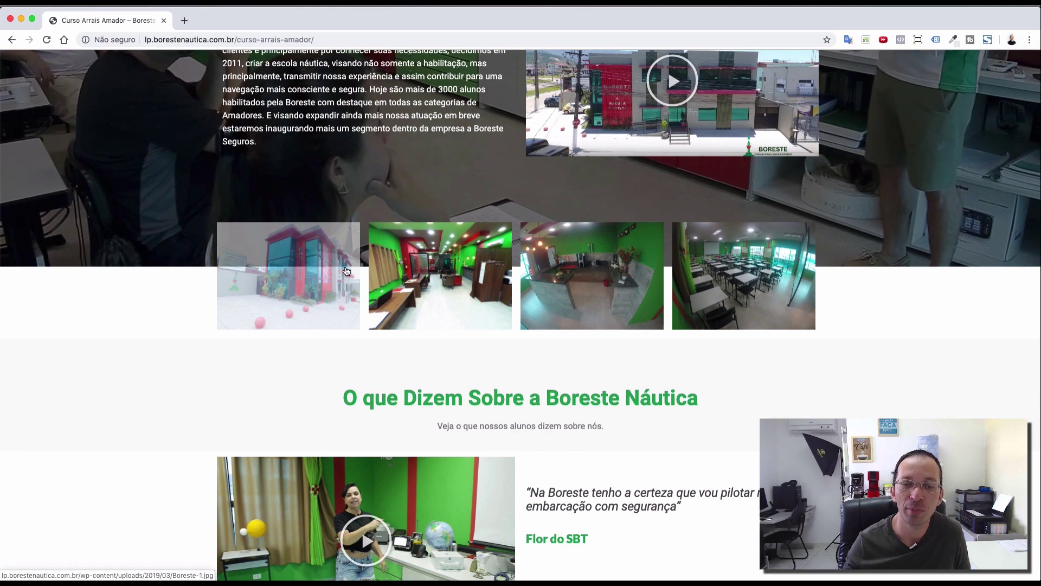
pyautogui.scroll(-4, 711, 411)
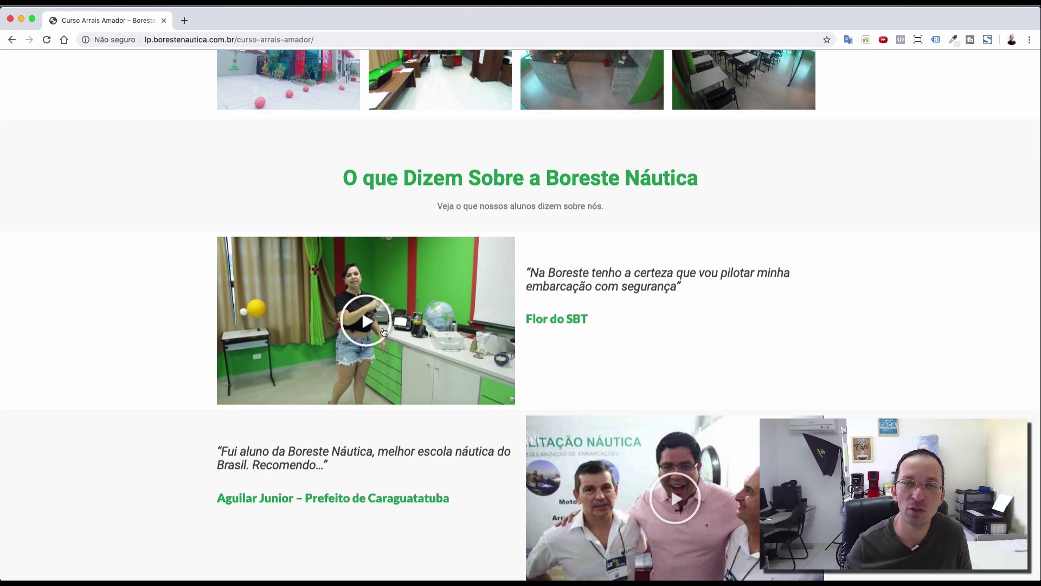
pyautogui.scroll(-2, 642, 366)
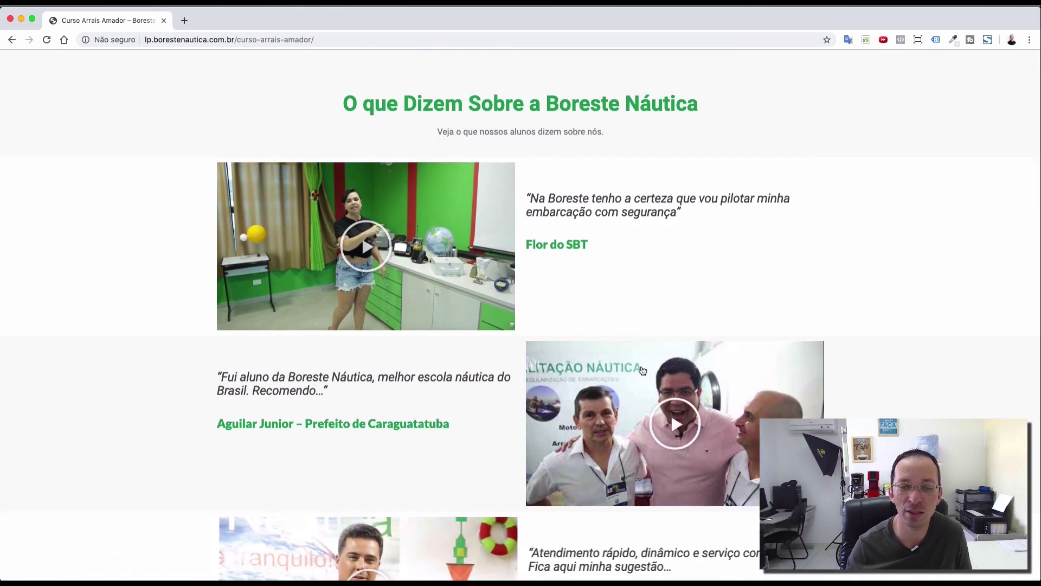
pyautogui.scroll(-10, 642, 371)
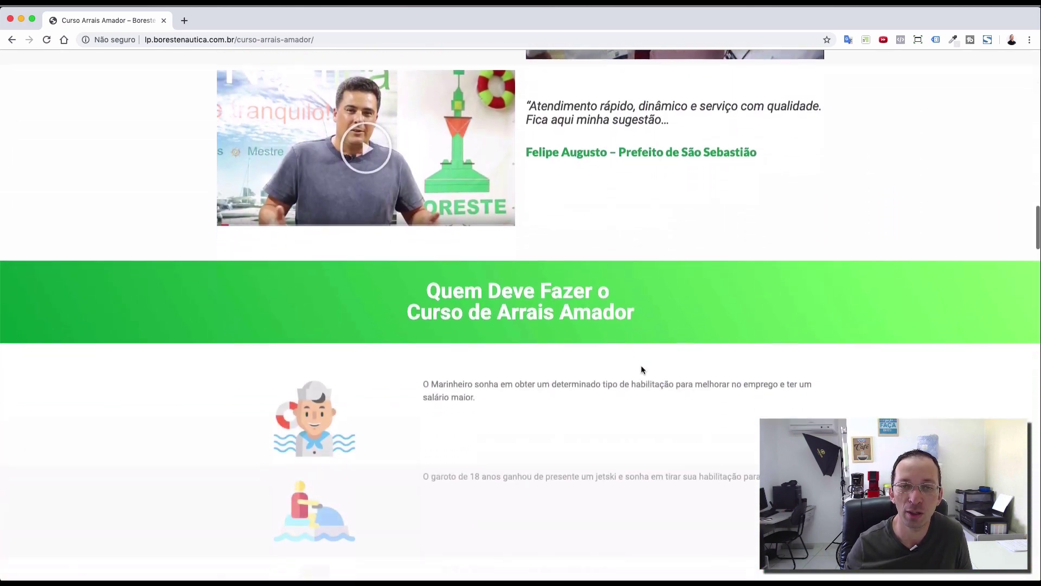
pyautogui.scroll(4, 642, 370)
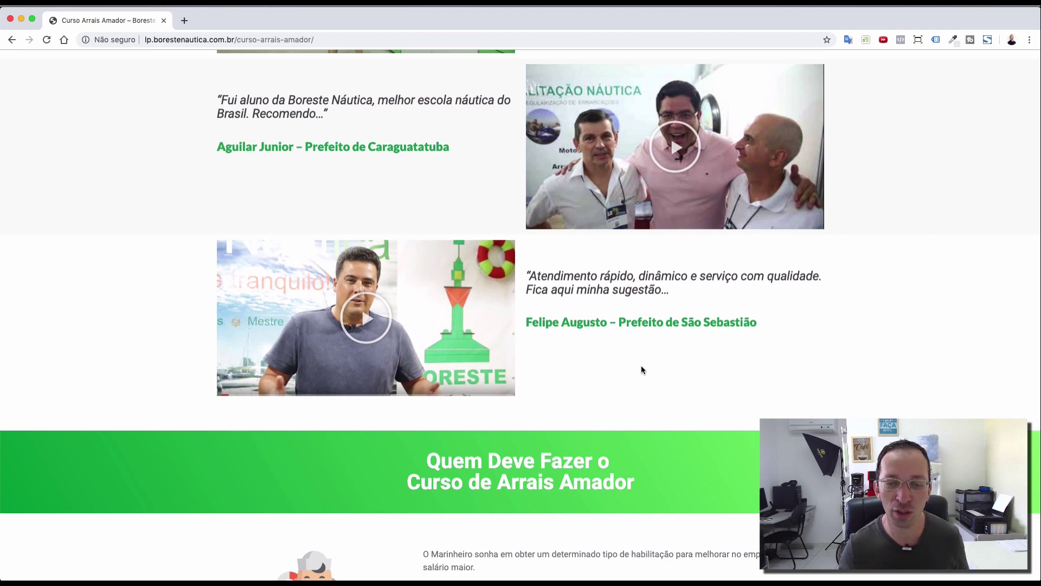
pyautogui.scroll(-5, 641, 370)
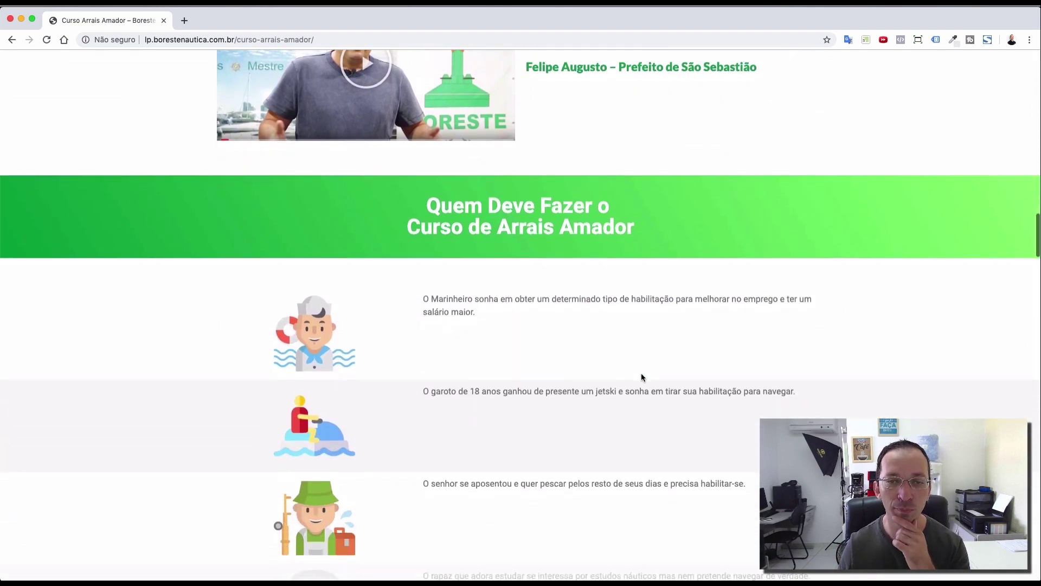
pyautogui.scroll(-3, 641, 377)
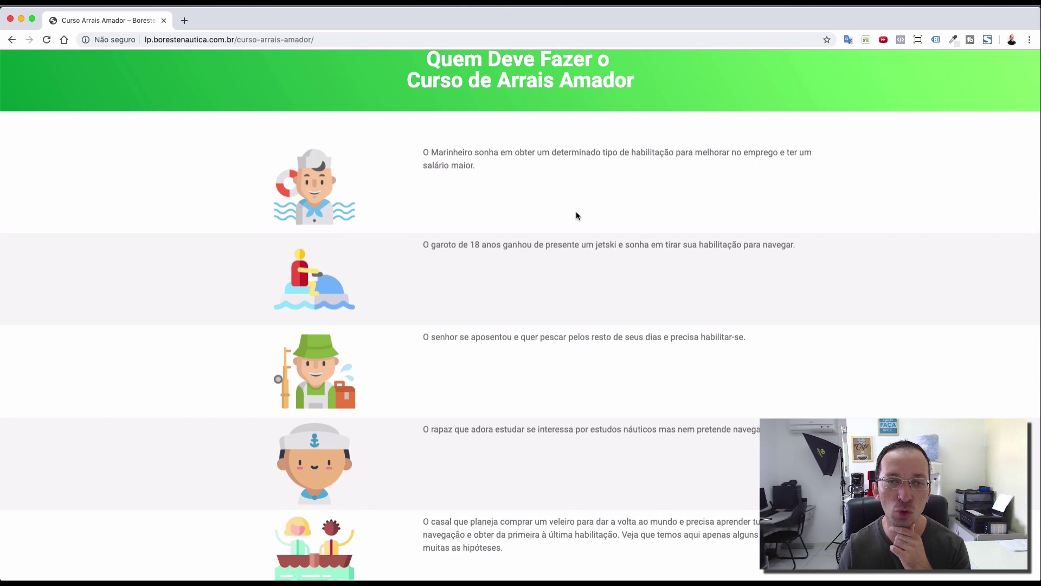
pyautogui.scroll(-1, 585, 232)
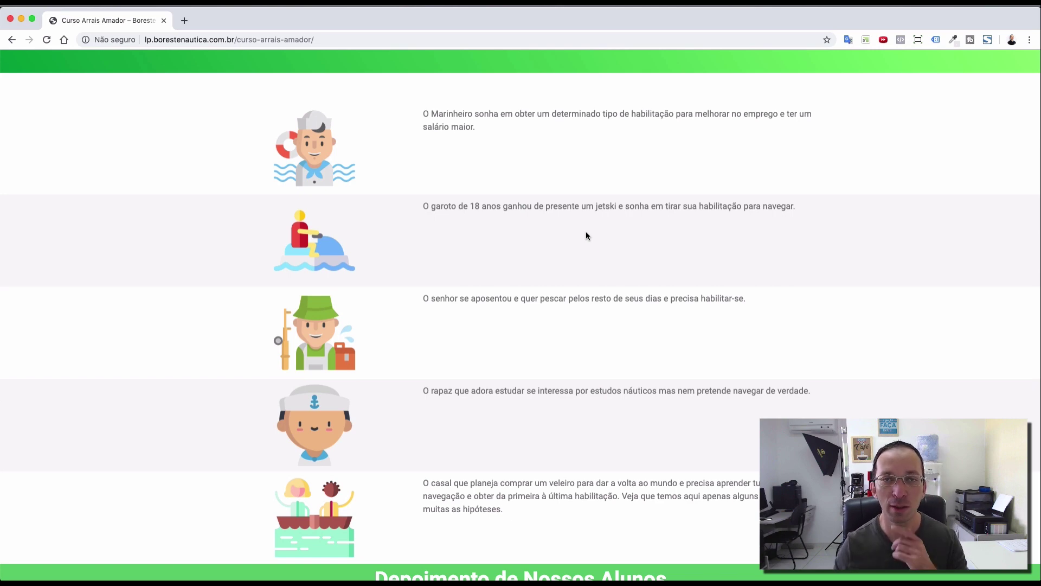
# - Examine the student video testimonials, the Sobre o Curso de Arrais Amador features and the Facebook reviews
pyautogui.scroll(-8, 613, 235)
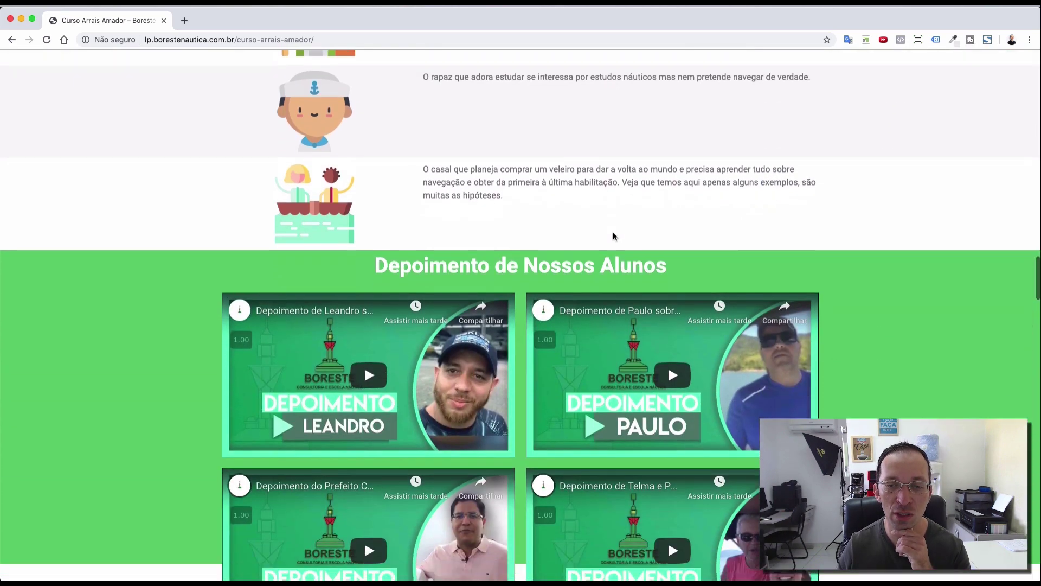
pyautogui.scroll(-6, 614, 233)
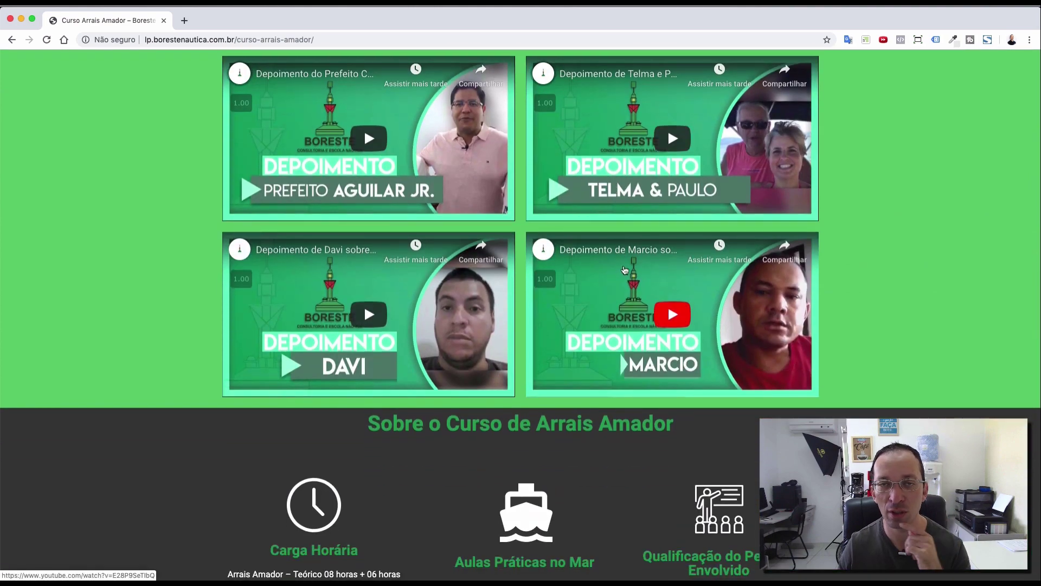
pyautogui.scroll(-3, 622, 256)
pyautogui.scroll(-5, 629, 270)
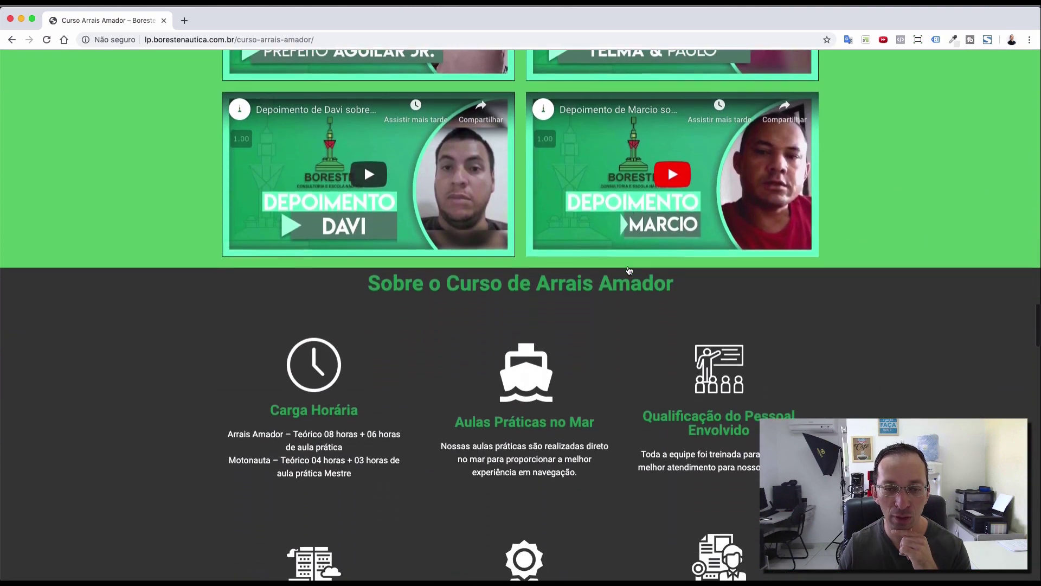
pyautogui.scroll(-7, 497, 237)
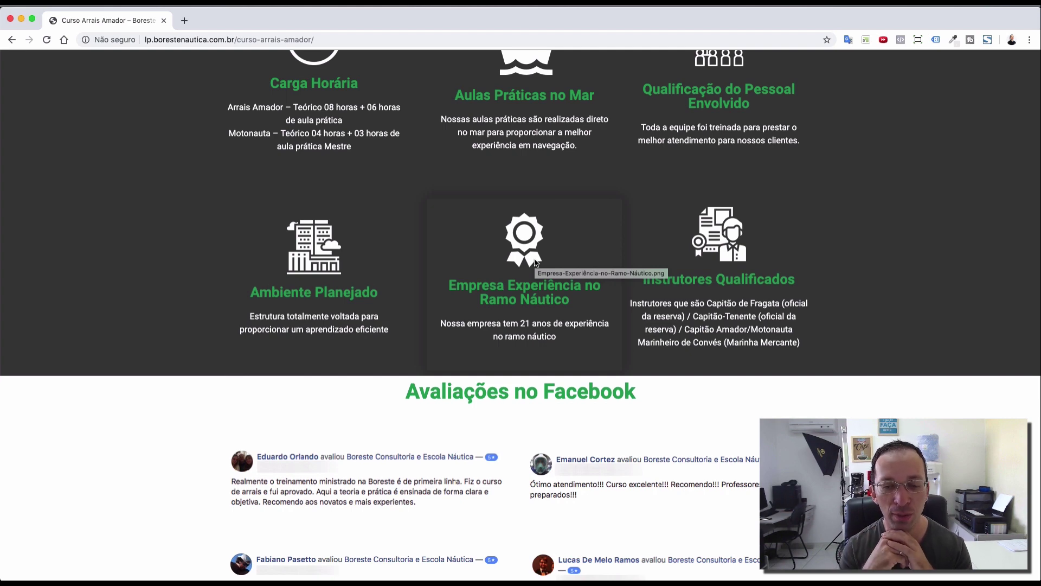
pyautogui.scroll(-6, 537, 267)
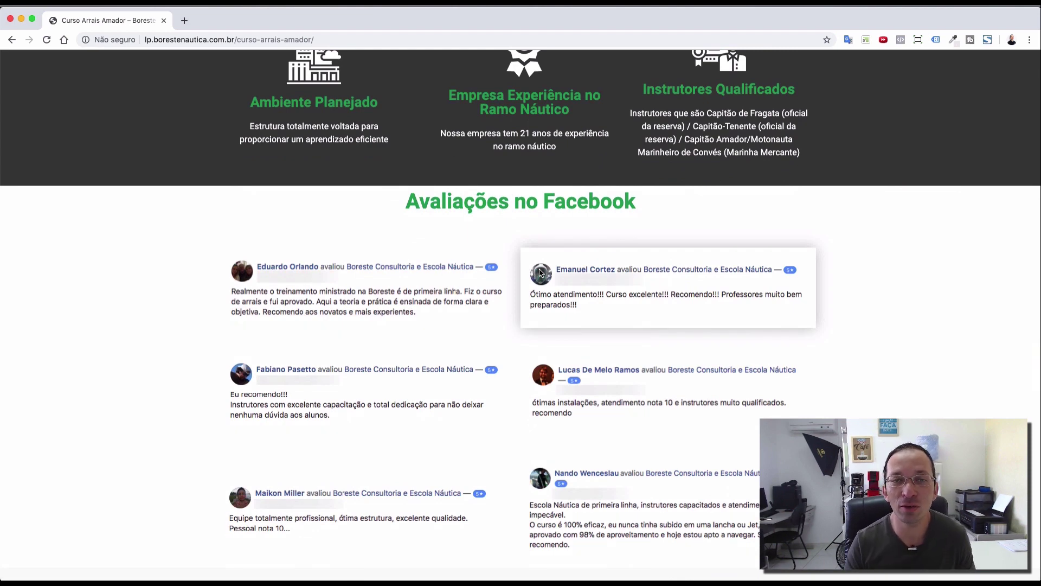
# - Read through the FAQ and the O Que Fazemos? section describing the enrolment process
pyautogui.scroll(-8, 542, 274)
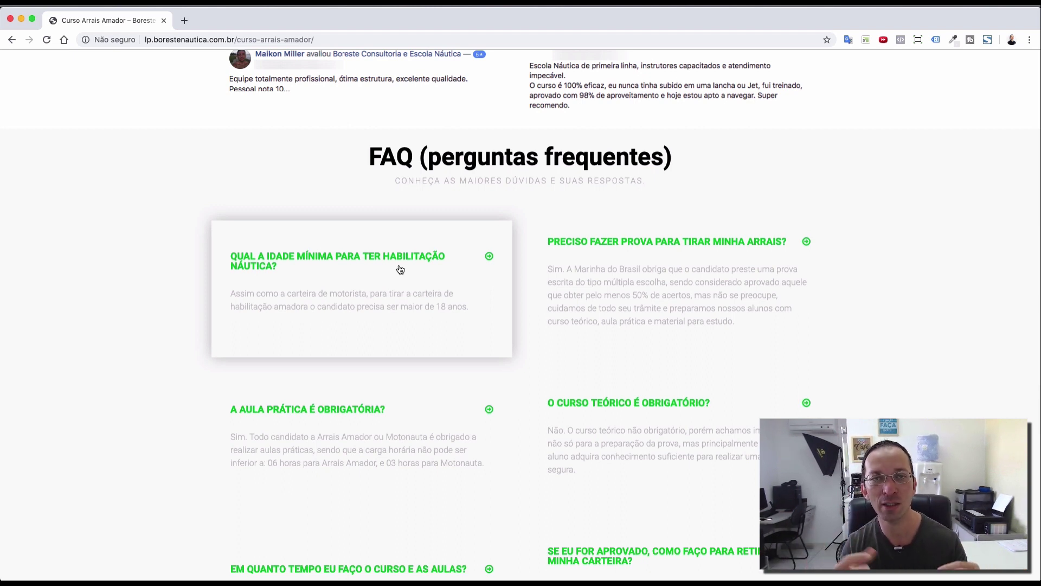
pyautogui.scroll(-15, 428, 283)
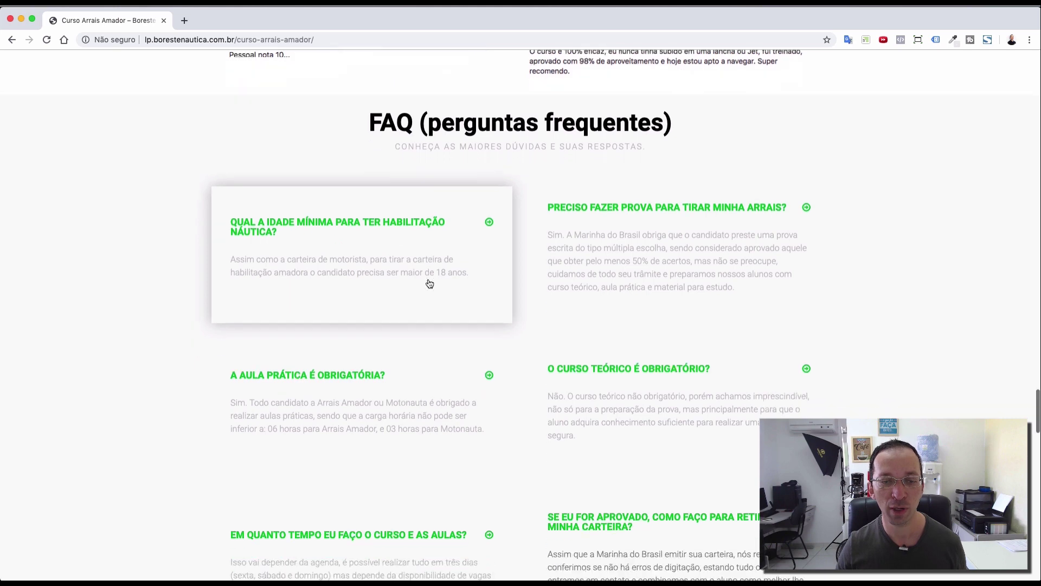
pyautogui.scroll(-6, 428, 282)
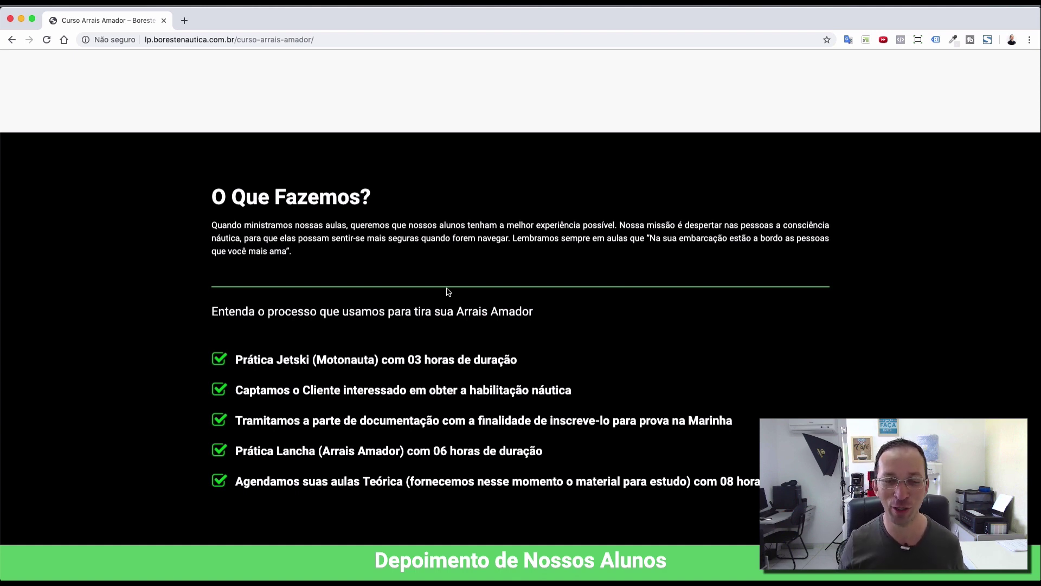
# - Review the discount sign-up form at the page's end and highlight the note about few remaining places
pyautogui.scroll(-10, 448, 292)
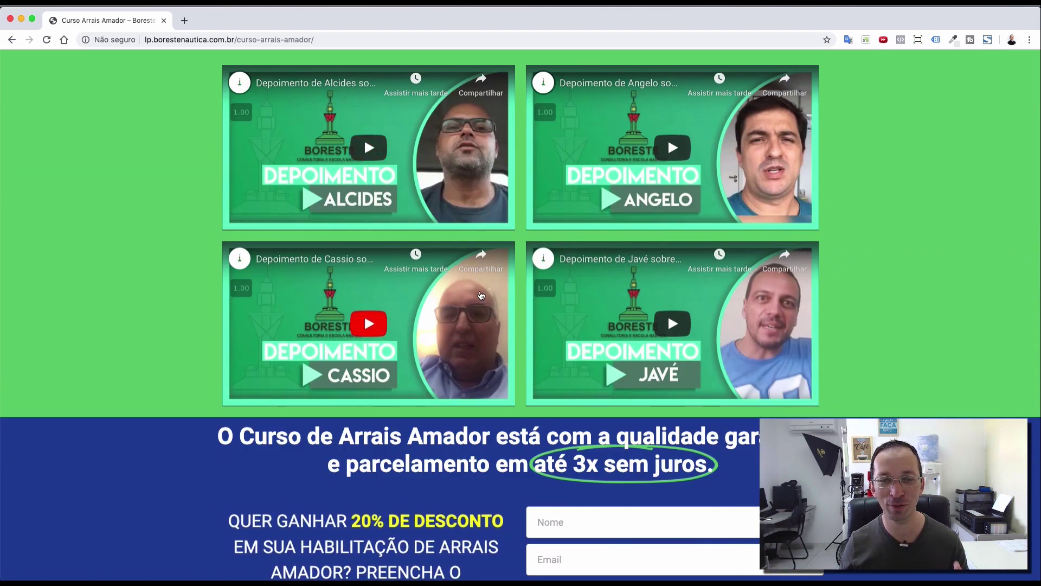
pyautogui.scroll(-3, 481, 295)
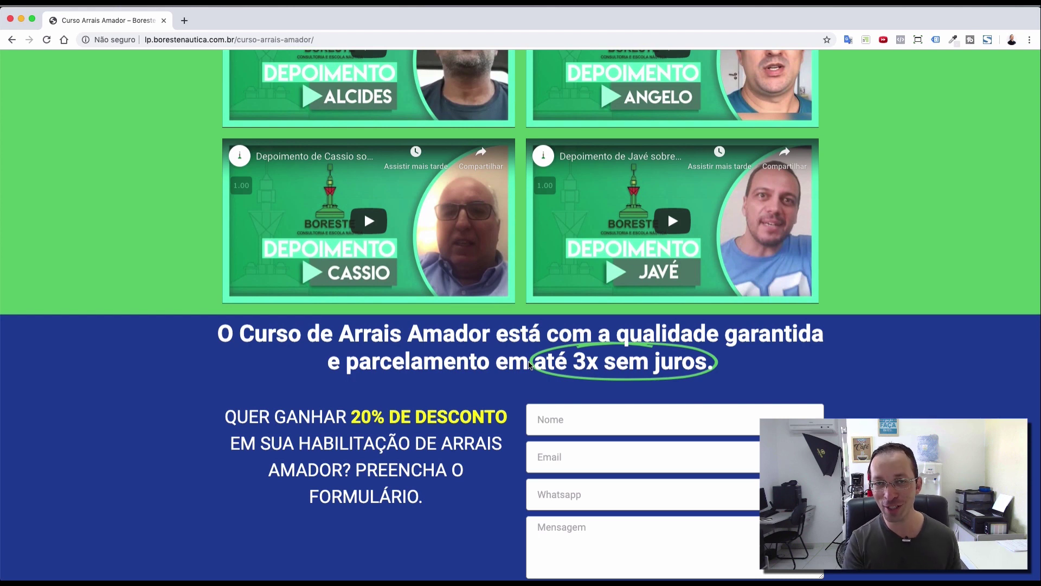
pyautogui.scroll(-4, 537, 361)
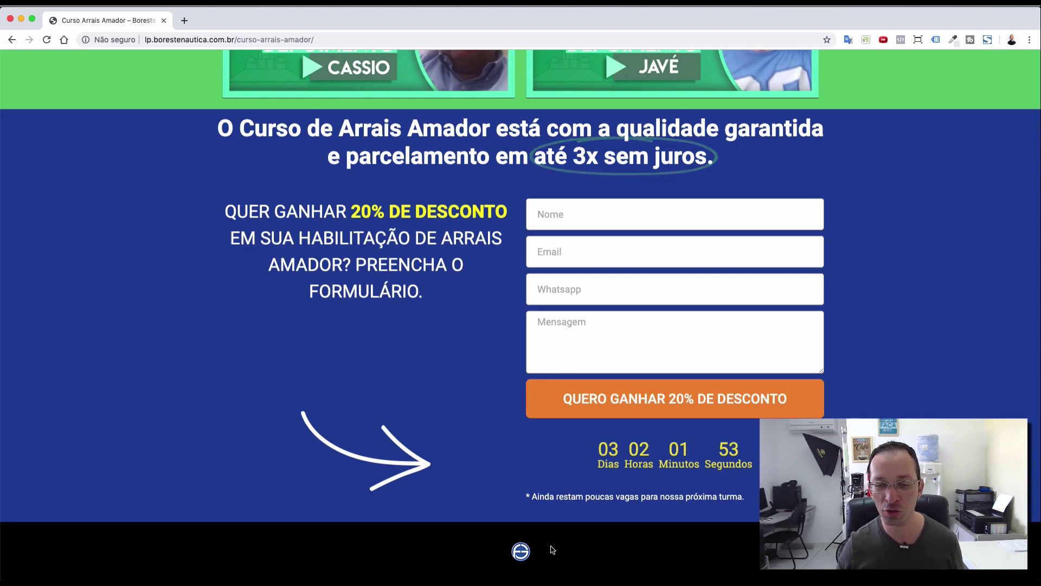
pyautogui.moveTo(532, 496); pyautogui.dragTo(759, 496)
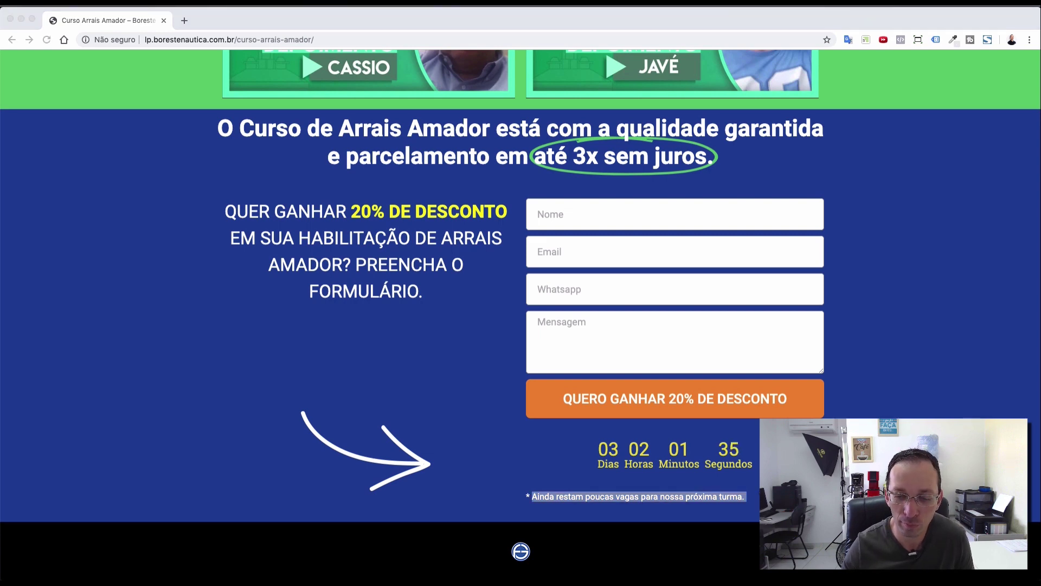
# - Search Google for "restaurante" in a new tab
pyautogui.press('super+t')
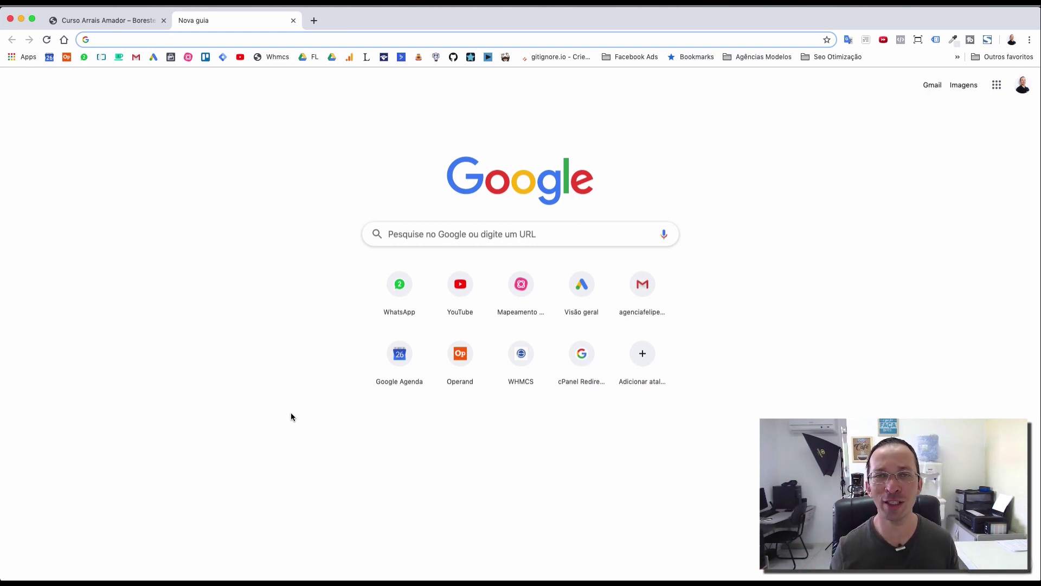
pyautogui.write('res')
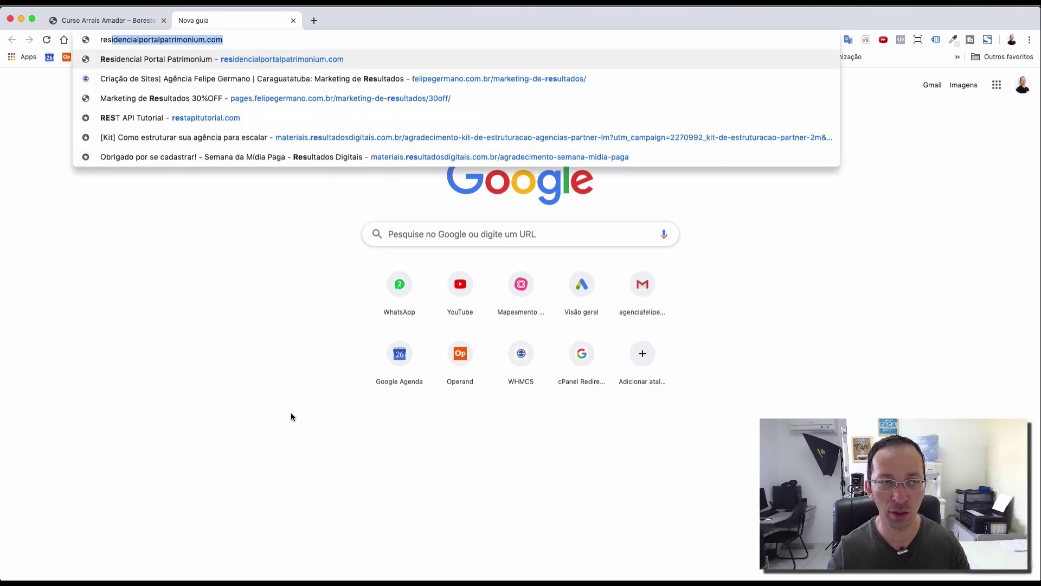
pyautogui.write('tantaurantes')
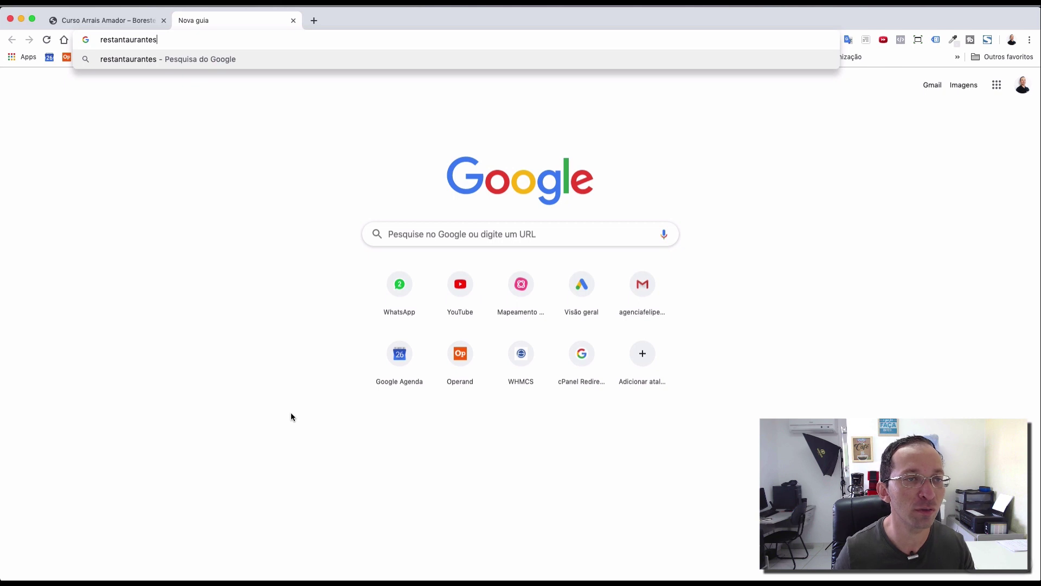
pyautogui.press('BackSpace')
pyautogui.press('BackSpace')
pyautogui.press('BackSpace')
pyautogui.press('BackSpace')
pyautogui.press('BackSpace')
pyautogui.press('BackSpace')
pyautogui.press('BackSpace')
pyautogui.press('BackSpace')
pyautogui.press('BackSpace')
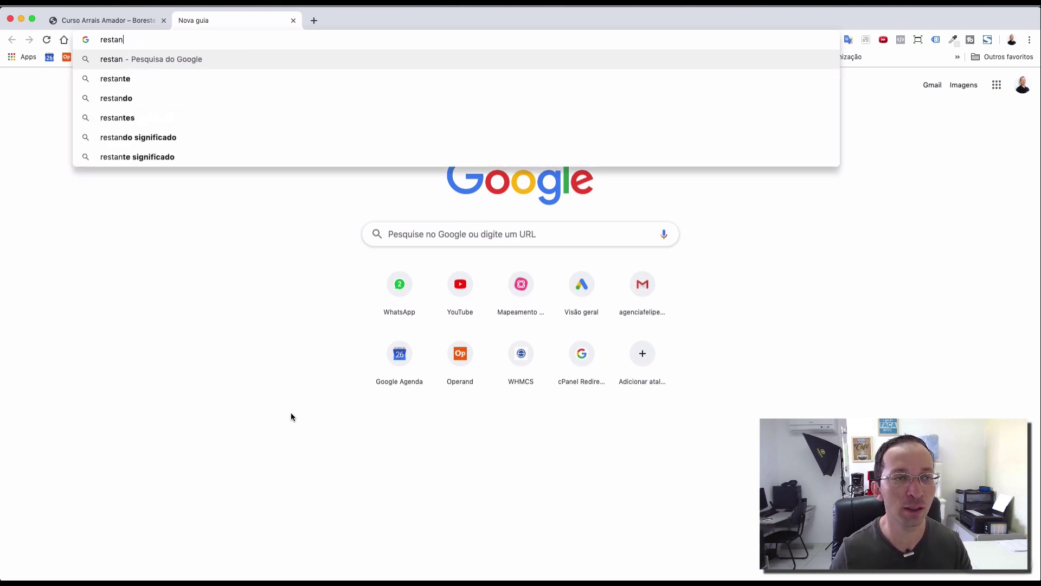
pyautogui.press('BackSpace')
pyautogui.write('urante')
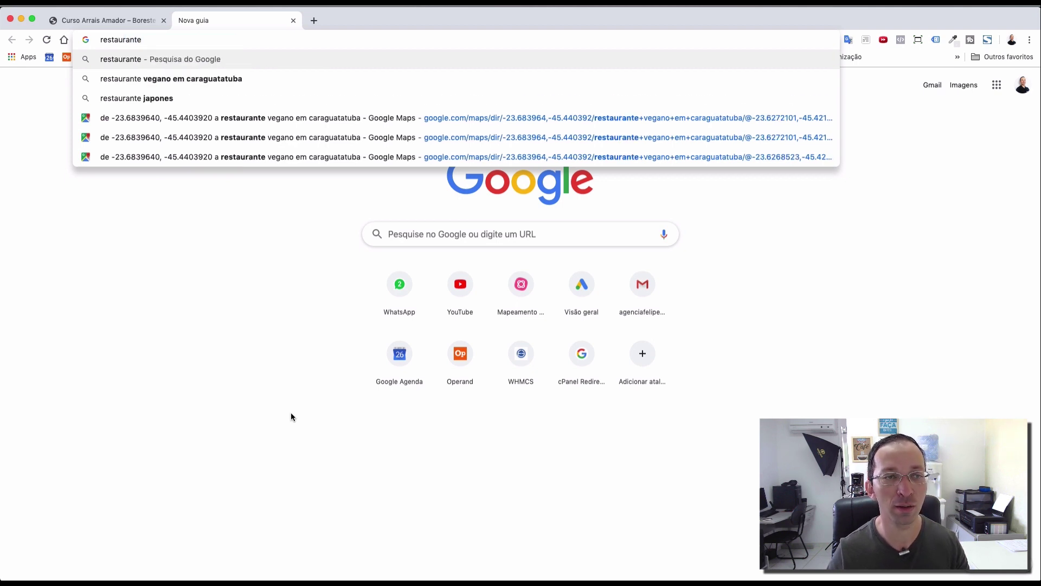
pyautogui.press('Delete')
pyautogui.press('Return')
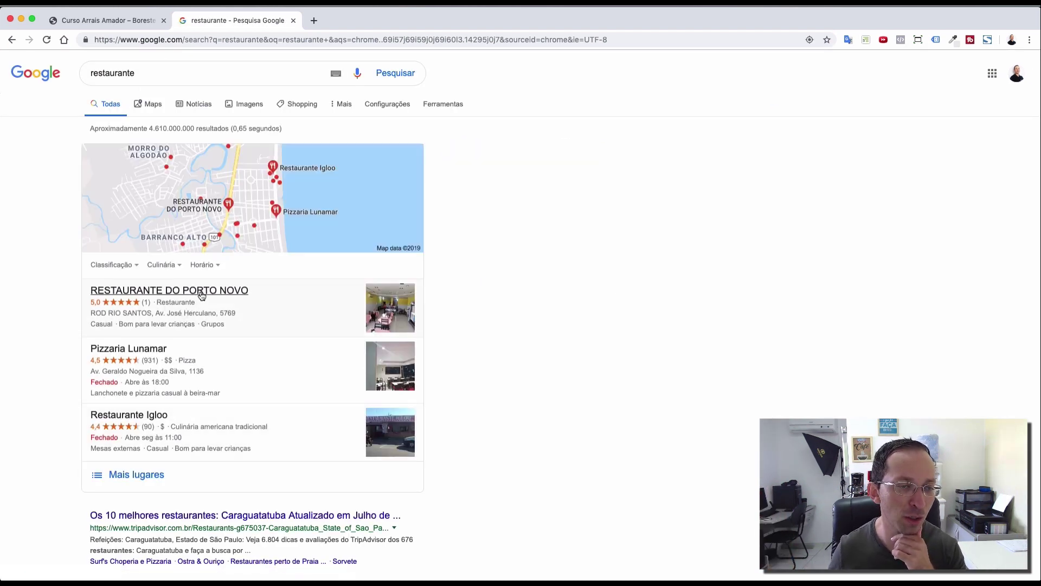
# - Examine the map listings, organic results, ads and related searches on the restaurante results page
pyautogui.scroll(-3, 239, 302)
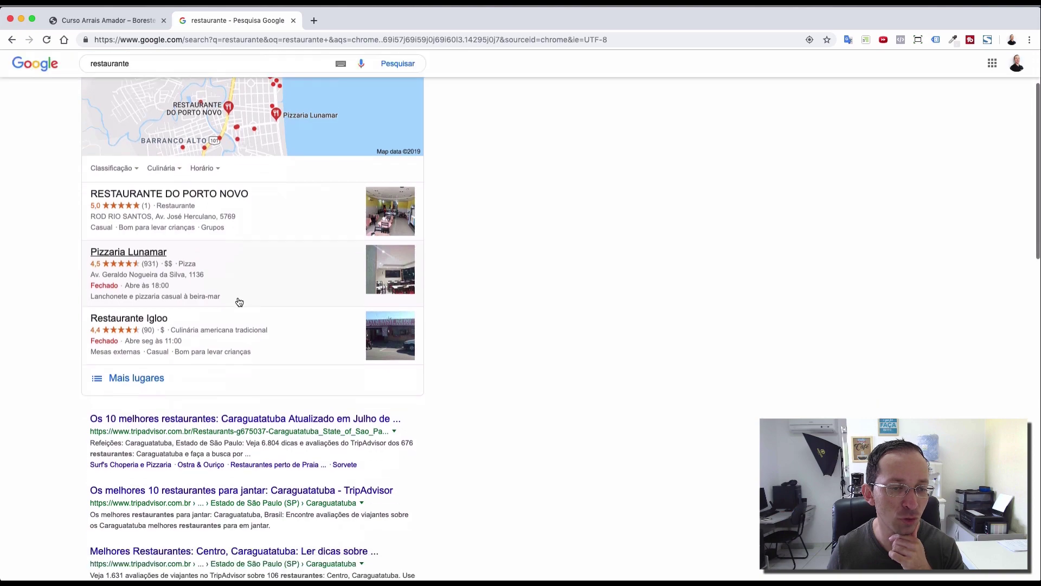
pyautogui.scroll(-5, 239, 302)
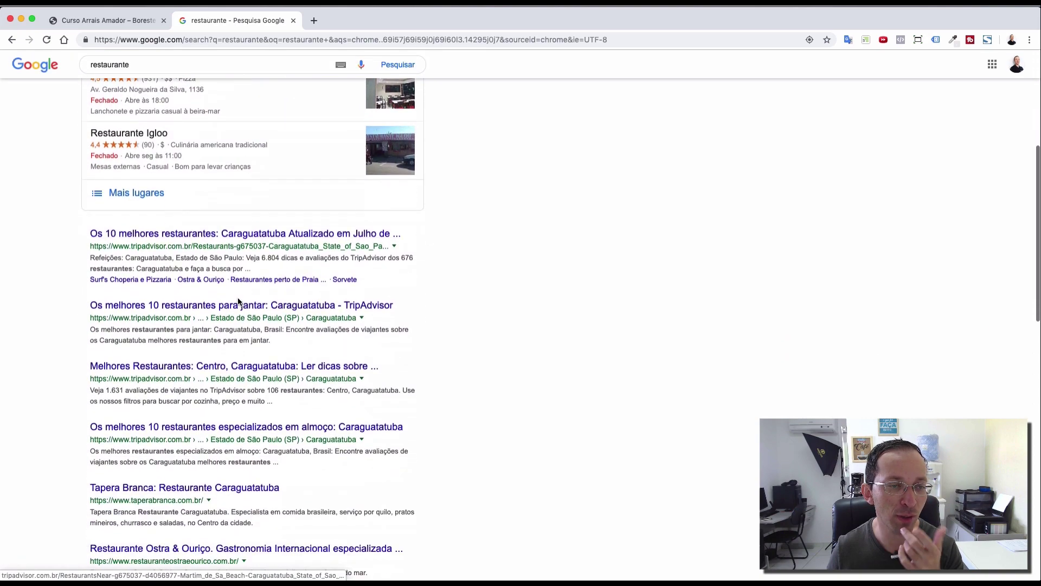
pyautogui.scroll(10, 239, 302)
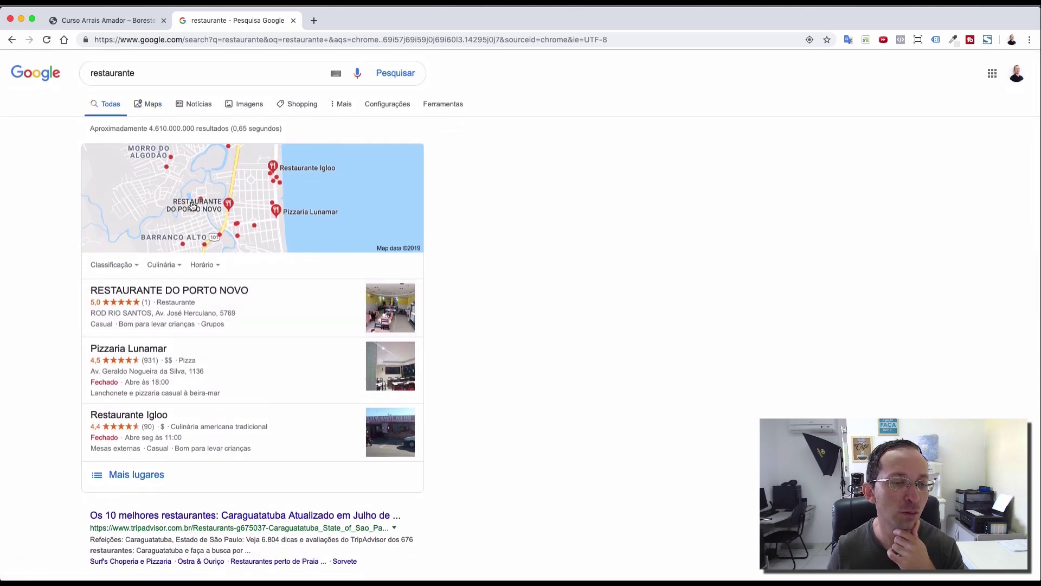
pyautogui.scroll(-8, 191, 203)
pyautogui.scroll(-13, 193, 206)
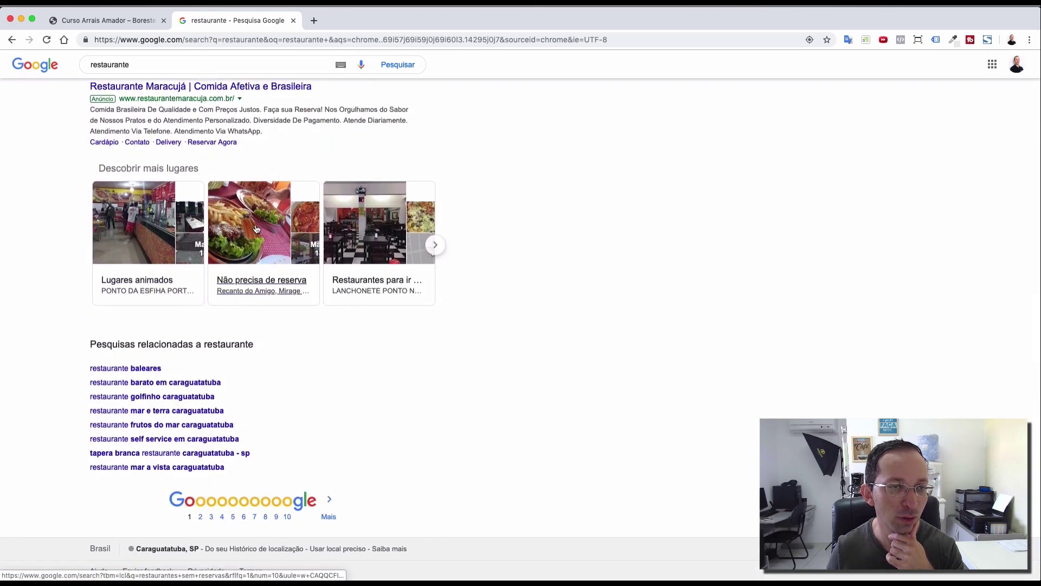
pyautogui.scroll(20, 256, 226)
pyautogui.scroll(-20, 256, 226)
pyautogui.scroll(2, 255, 225)
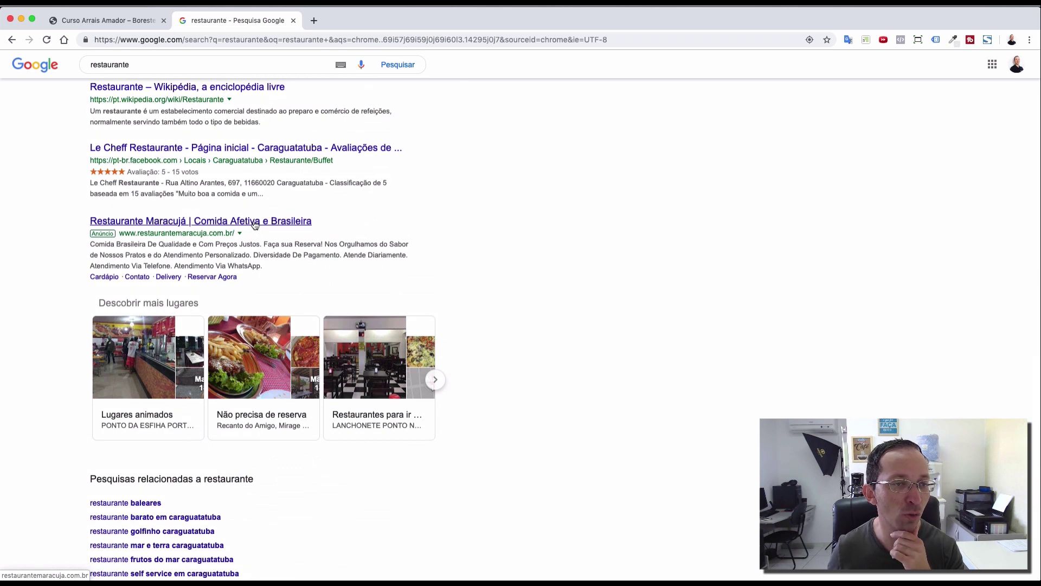
# - Open the Restaurante Maracujá ad and review its home page from the site menu to the opening hours
pyautogui.click(293, 221)
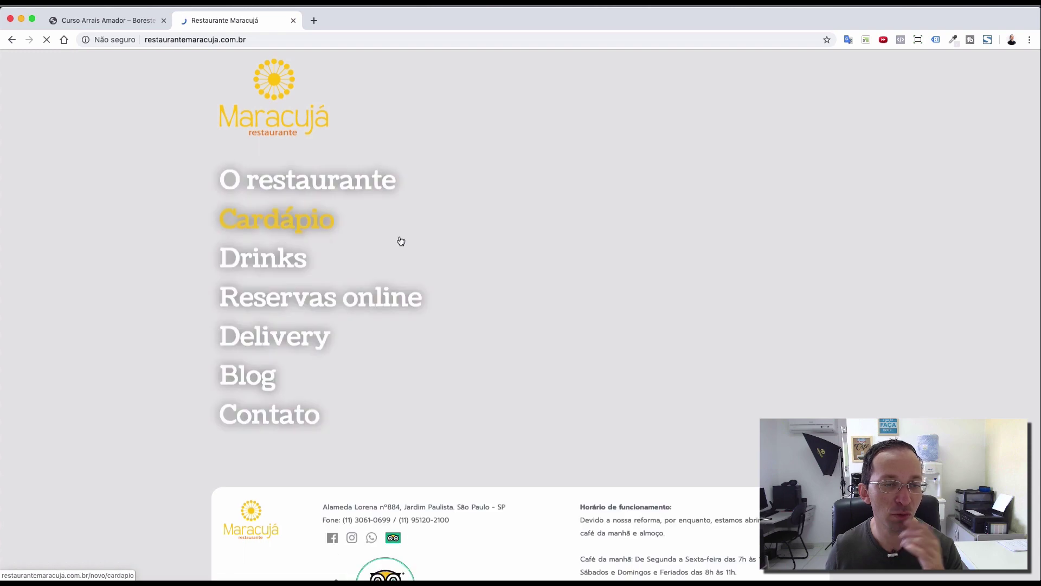
pyautogui.scroll(-2, 542, 217)
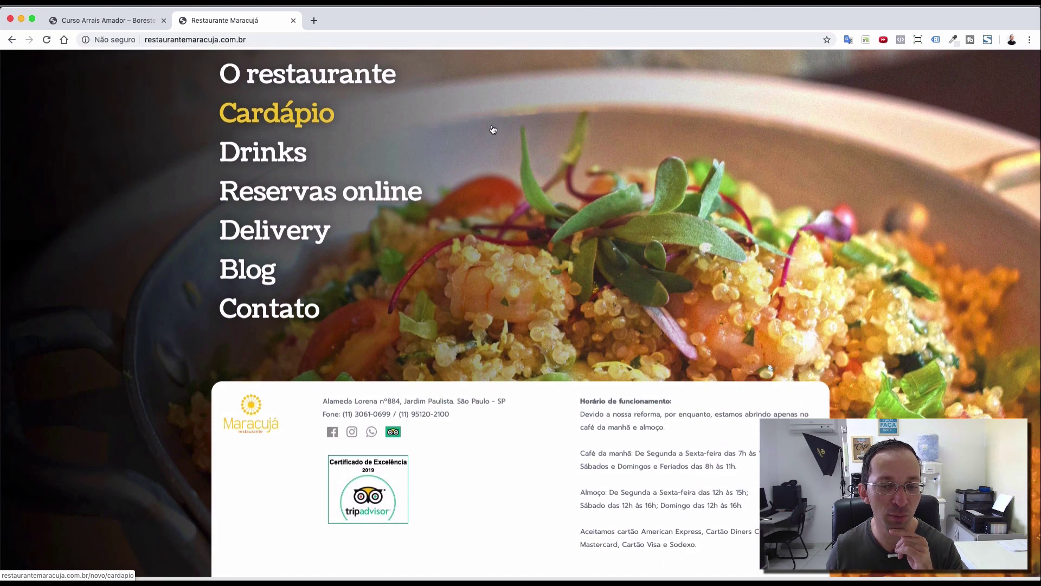
pyautogui.scroll(3, 496, 131)
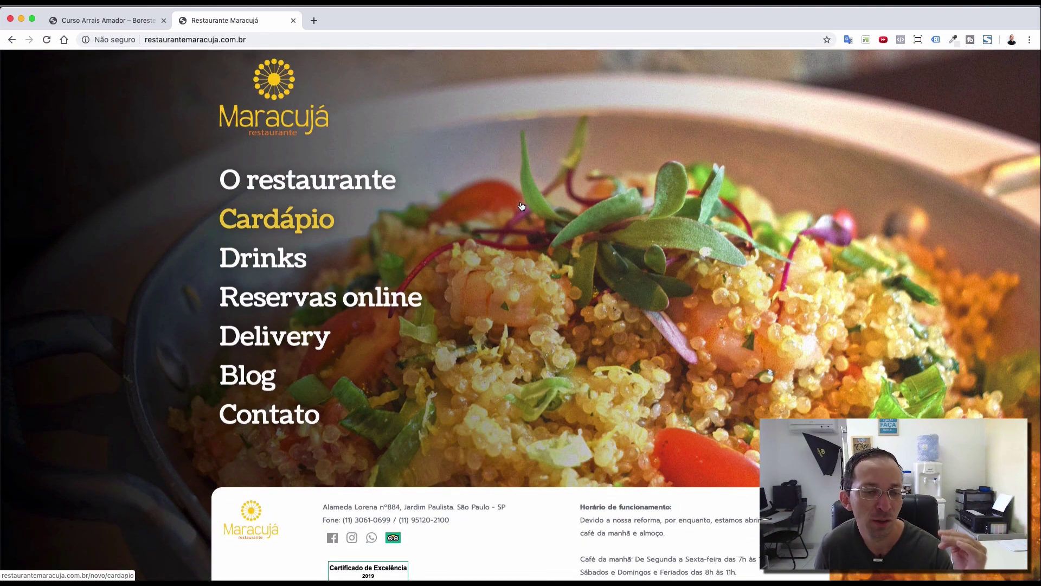
# - Return to the search results and search for "restaurante em caraguatatuba"
pyautogui.click(11, 40)
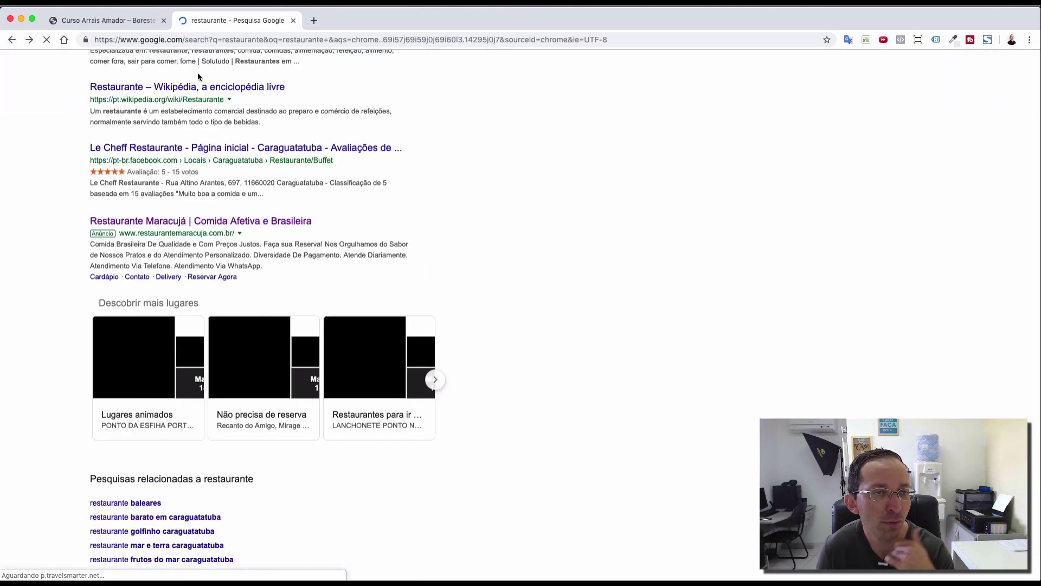
pyautogui.click(186, 76)
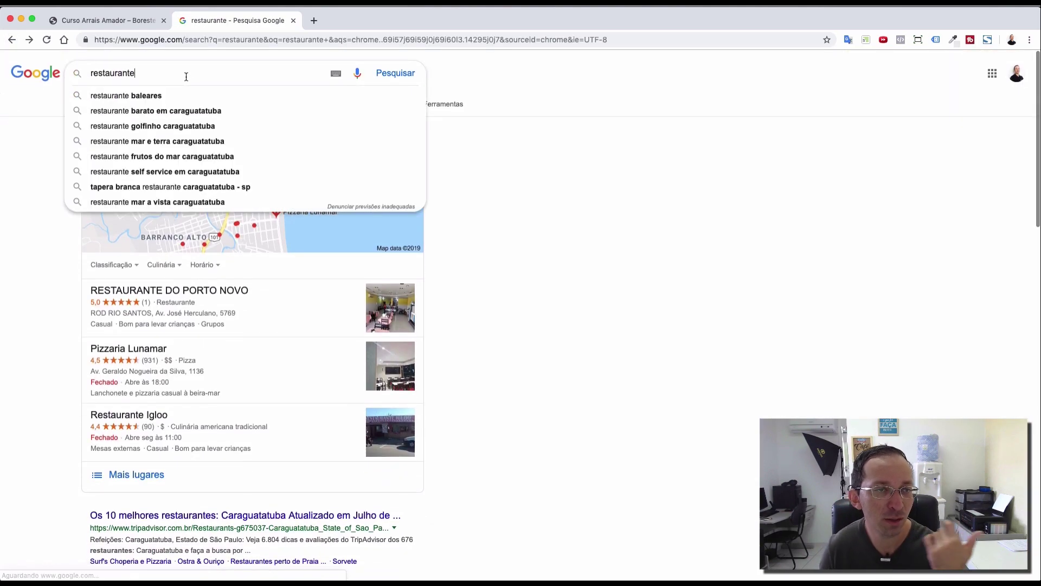
pyautogui.write('em ')
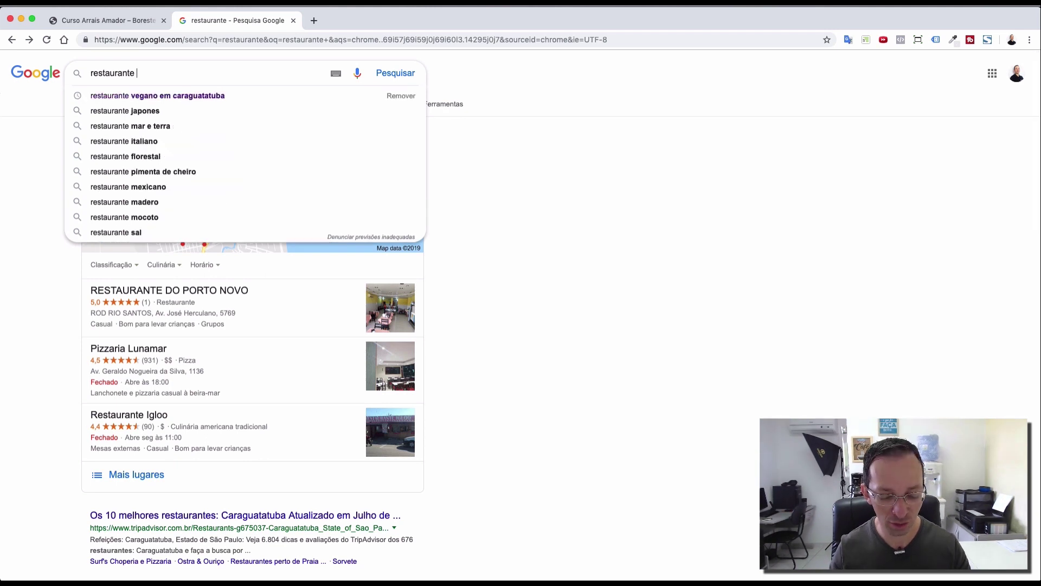
pyautogui.write('cara')
pyautogui.press('Down')
pyautogui.press('Return')
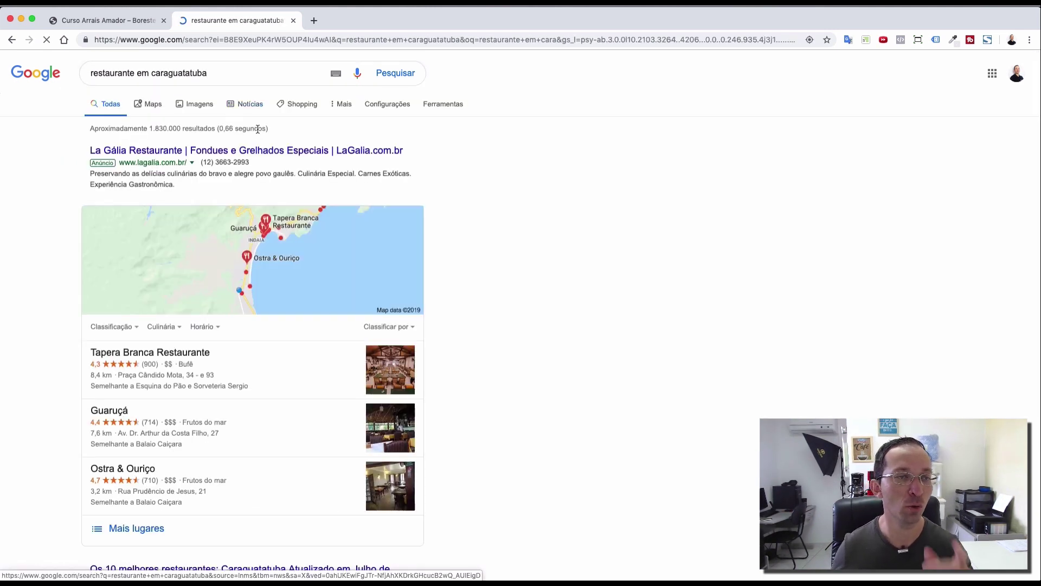
# - Open the La Gália ad and the Colosseo Gramado fondue ad from the second results page in new tabs
pyautogui.rightClick(275, 154)
pyautogui.click(303, 152)
pyautogui.scroll(-2, 275, 176)
pyautogui.scroll(-20, 275, 176)
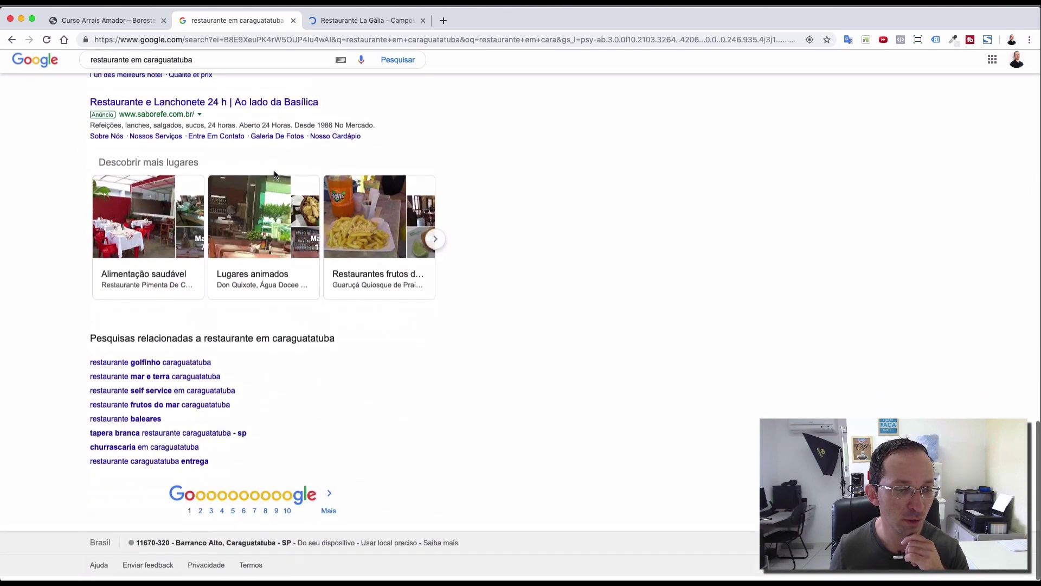
pyautogui.click(201, 517)
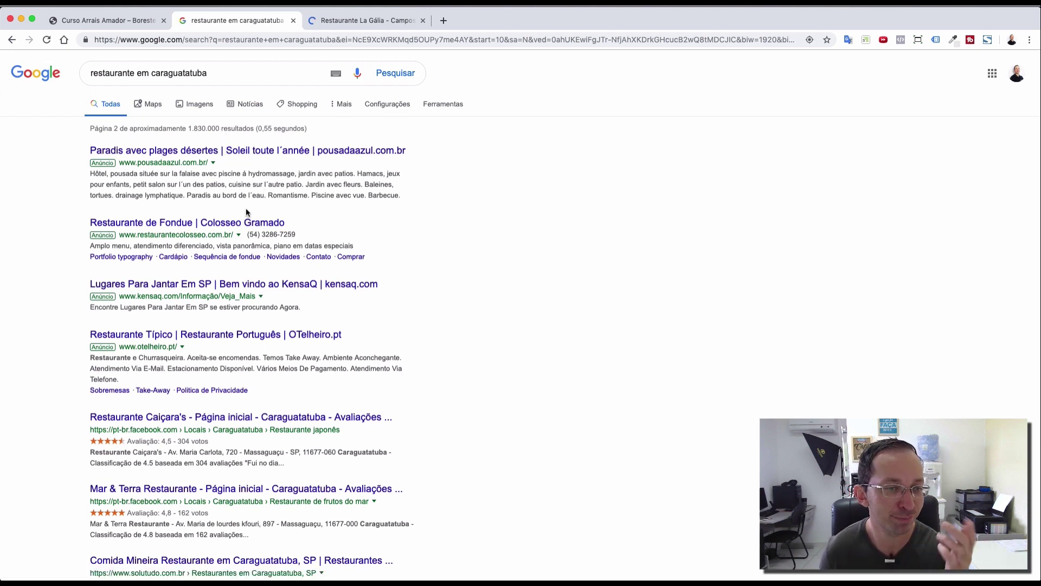
pyautogui.rightClick(206, 225)
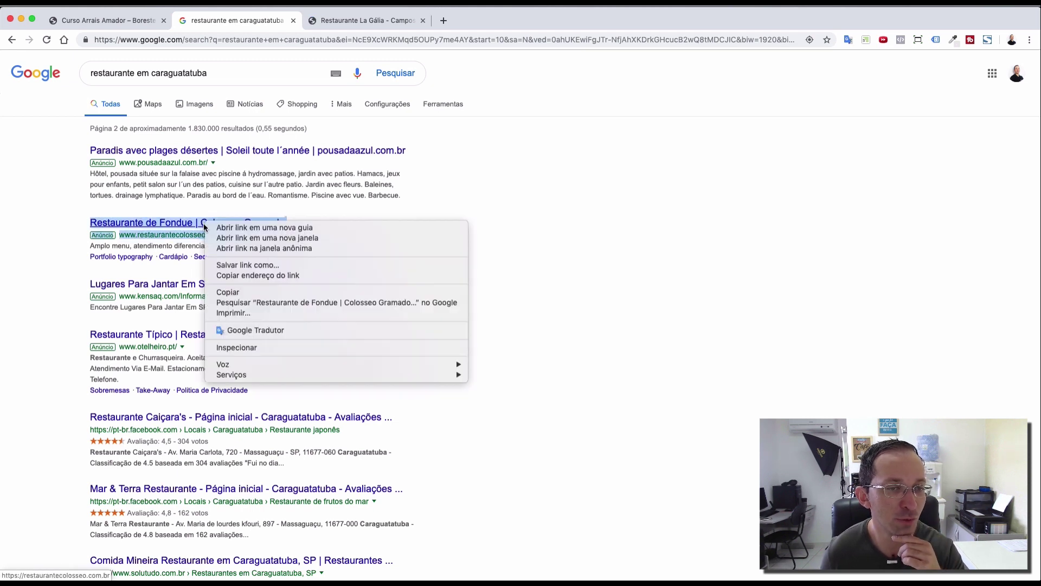
pyautogui.click(229, 228)
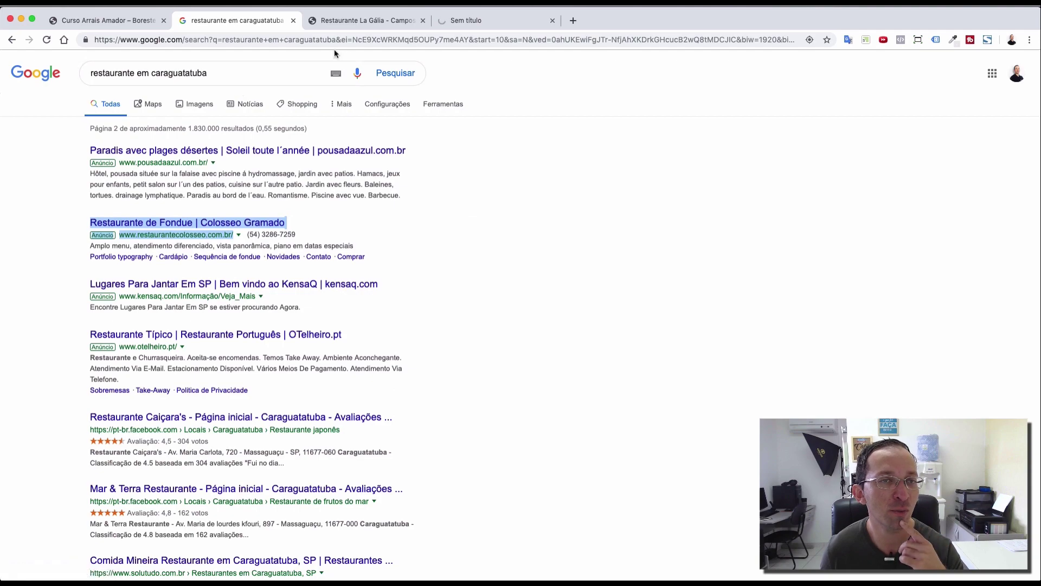
# - Review the Restaurante La Gália home page, including its banner and the Promoções, Restaurante and Gastronomia sections
pyautogui.click(353, 24)
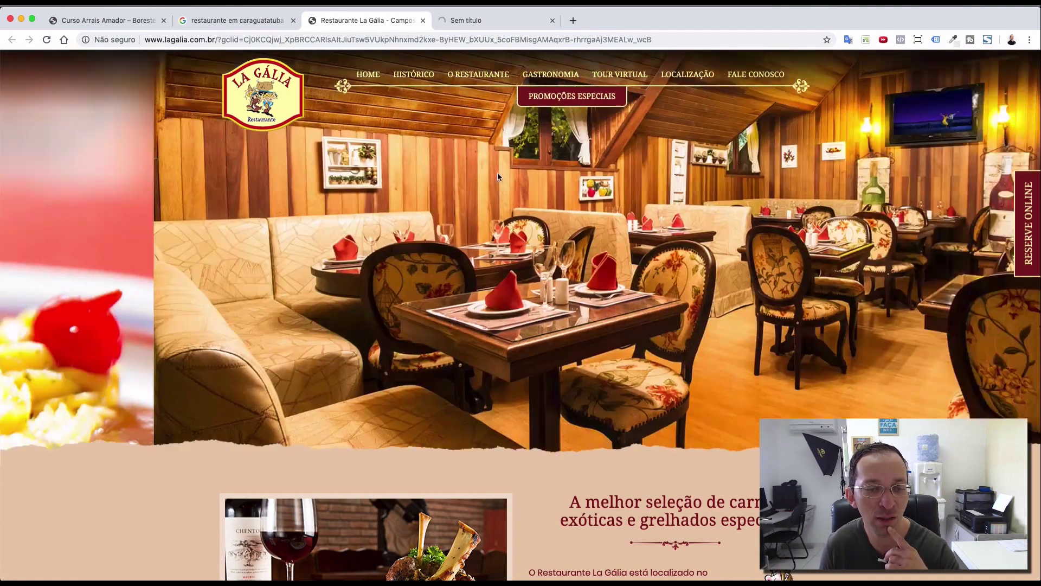
pyautogui.scroll(-5, 499, 169)
pyautogui.scroll(-10, 501, 166)
pyautogui.scroll(-4, 503, 172)
pyautogui.scroll(7, 501, 168)
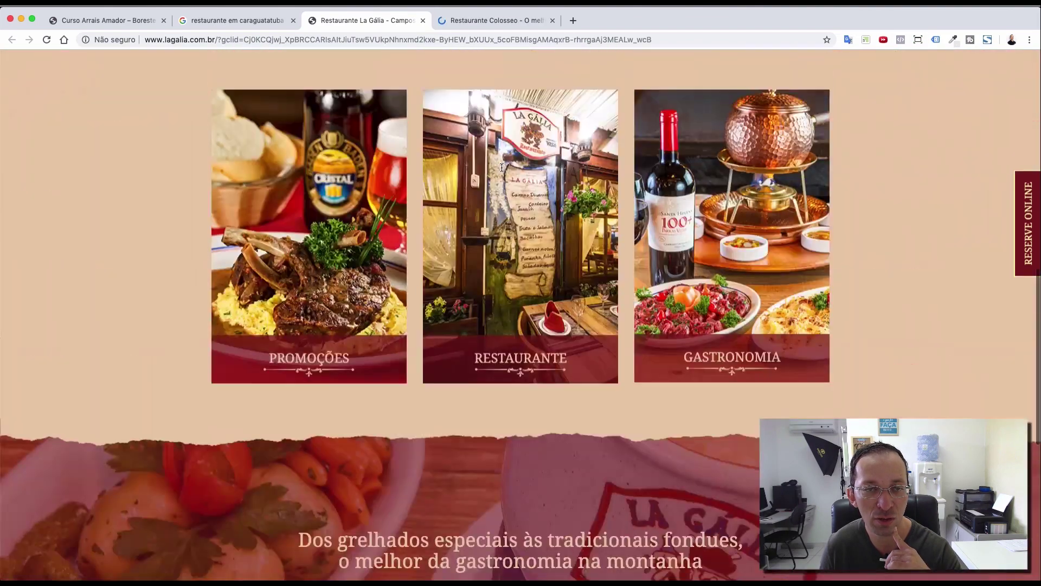
pyautogui.scroll(15, 502, 168)
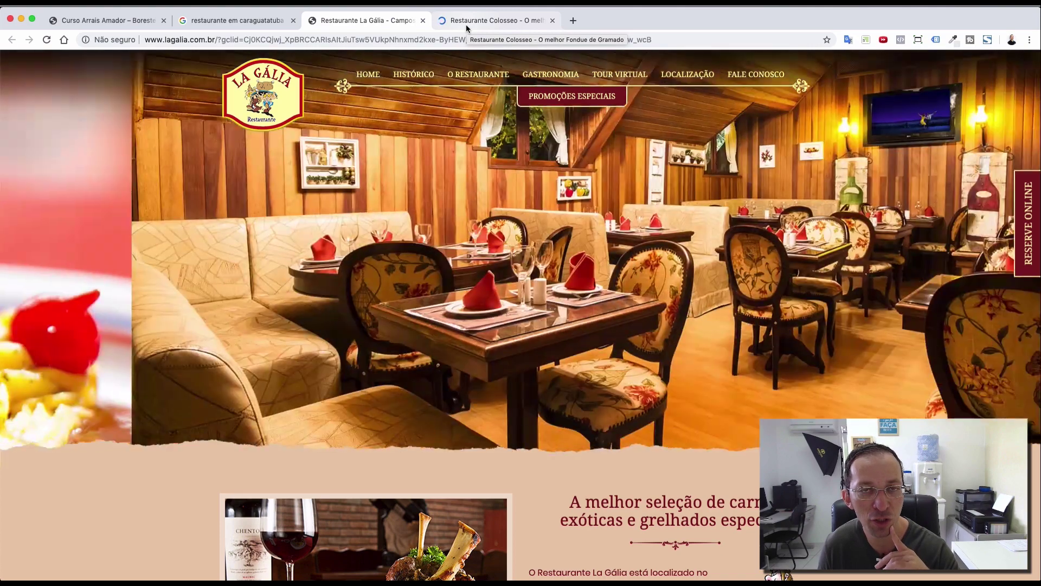
# - Review the Restaurante Colosseo home page, including the fondue offers, Sequência de Fondue, Novidades and Instagram sections
pyautogui.click(466, 24)
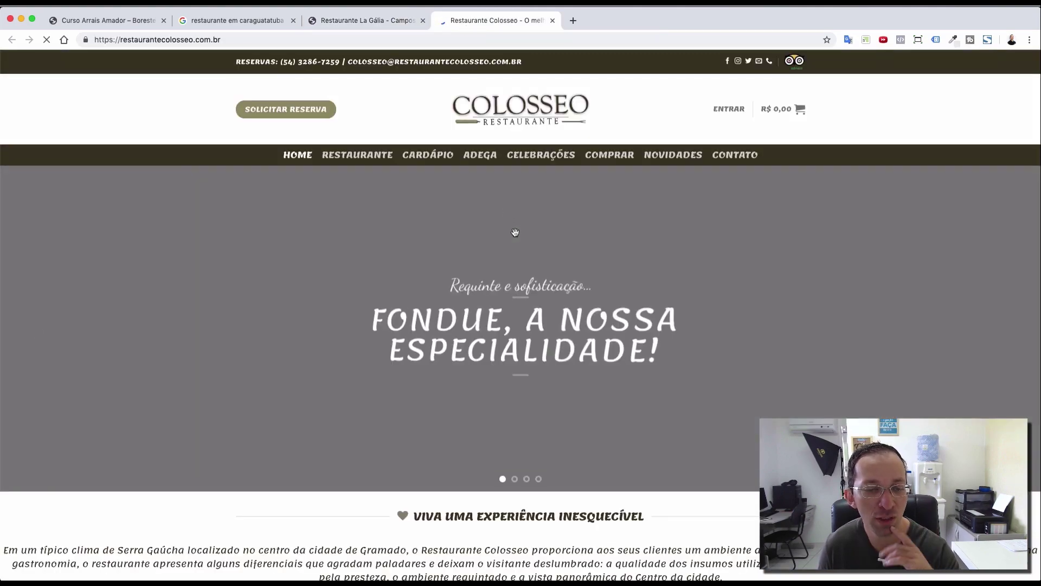
pyautogui.scroll(-10, 524, 237)
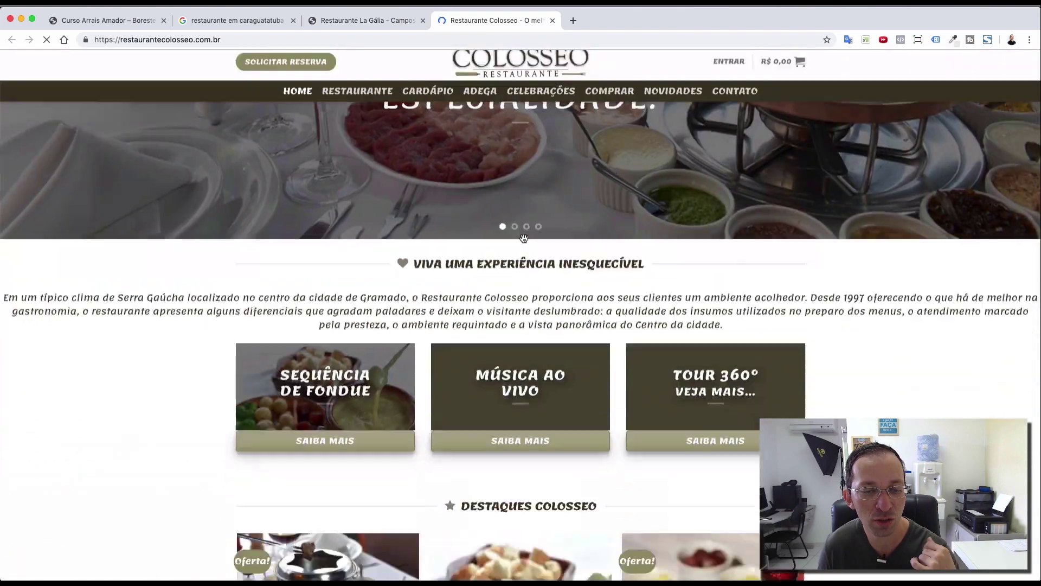
pyautogui.scroll(-15, 524, 237)
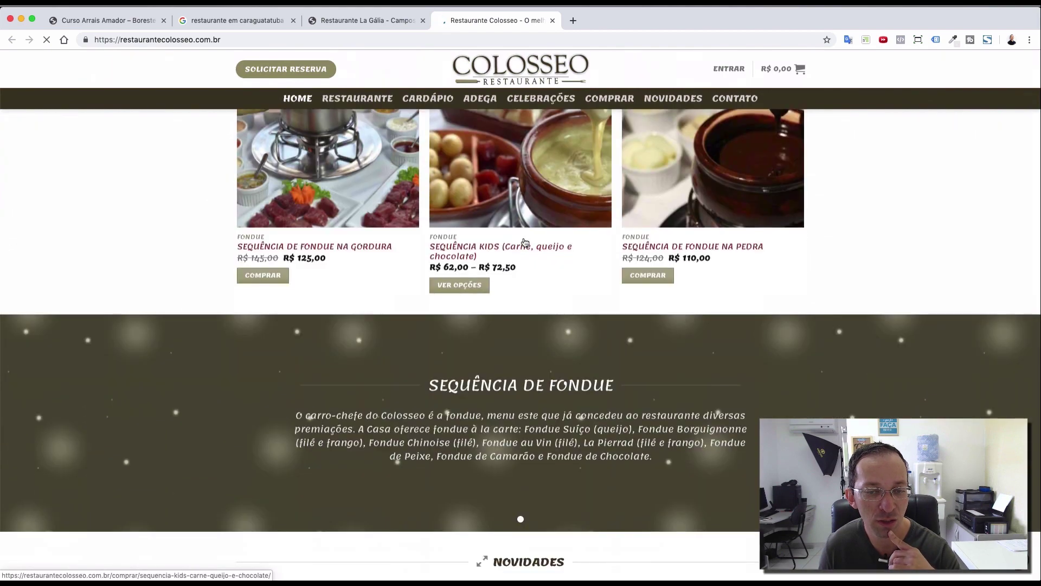
pyautogui.scroll(-3, 526, 242)
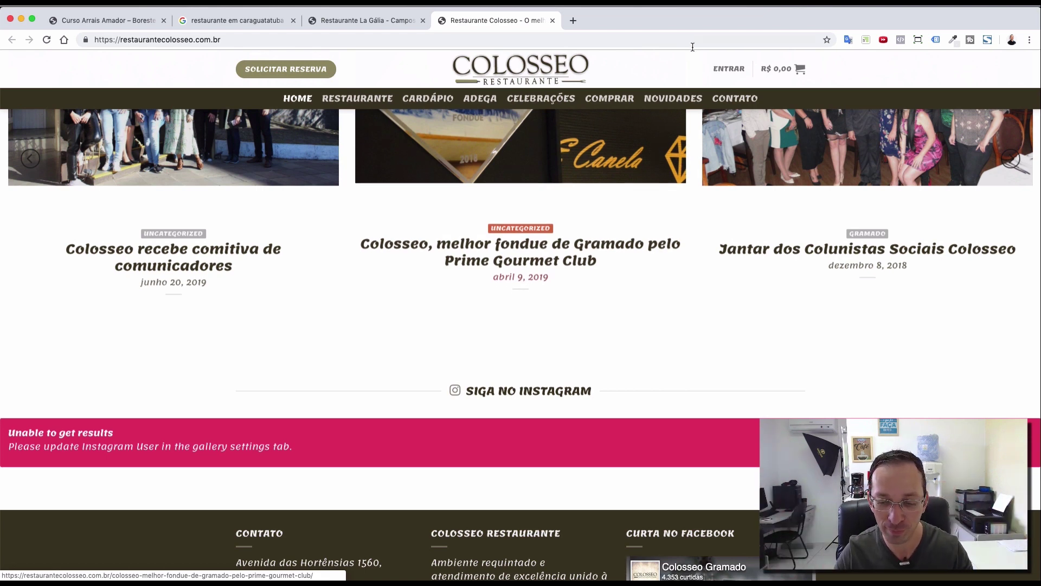
# - Switch to Google Ads and open the Planejador de palavras-chave
pyautogui.press('super+Tab')
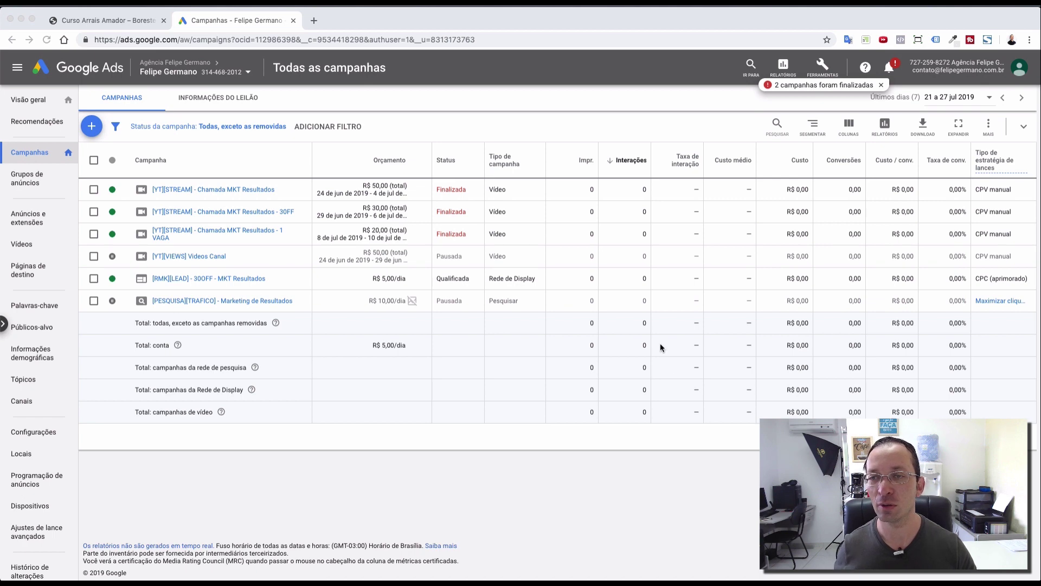
pyautogui.click(822, 74)
pyautogui.click(823, 74)
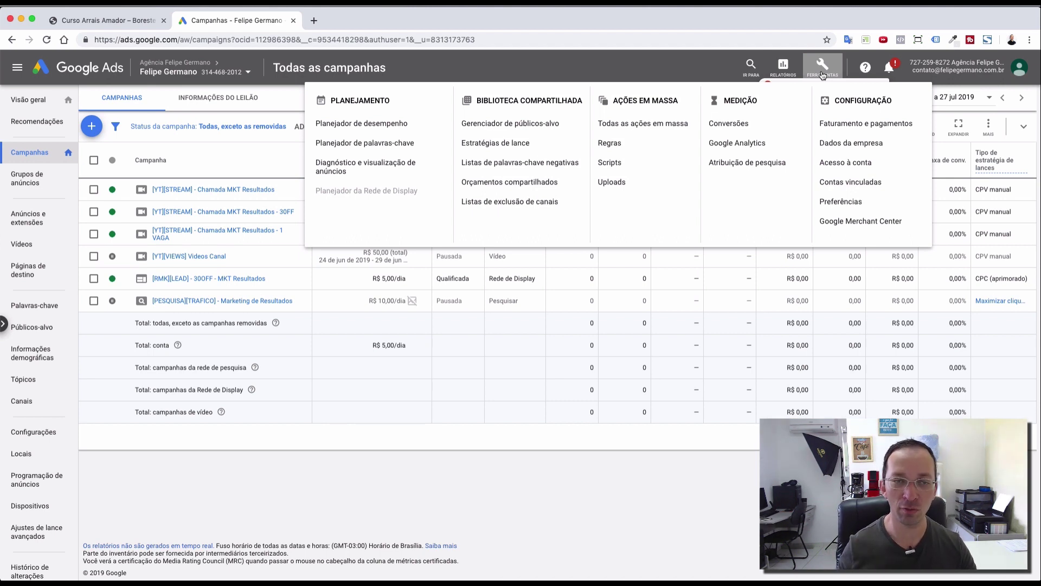
pyautogui.click(364, 145)
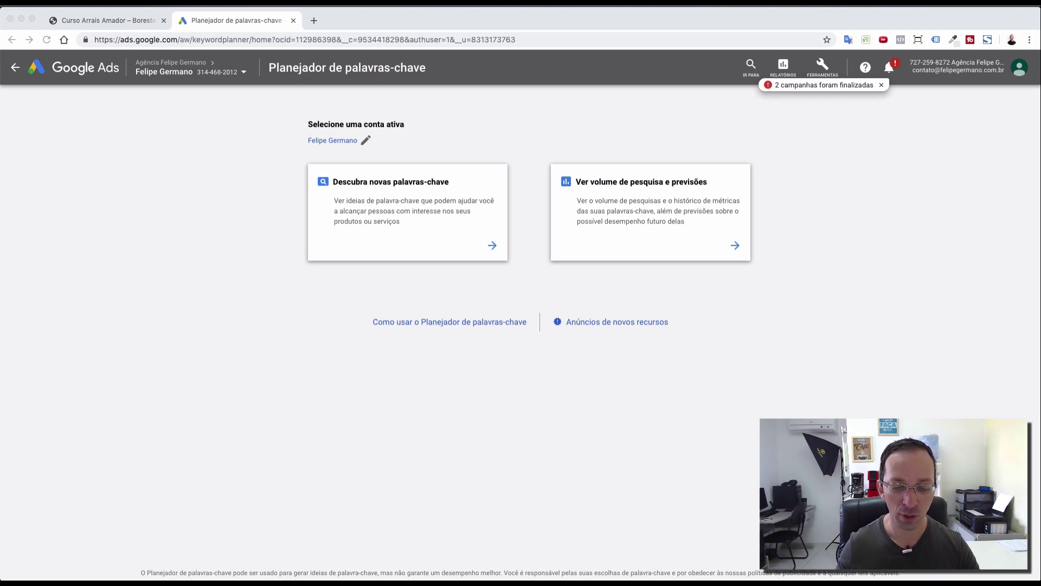
# - Discover new keywords for "restaurante" and generate the list of keyword ideas
pyautogui.click(407, 210)
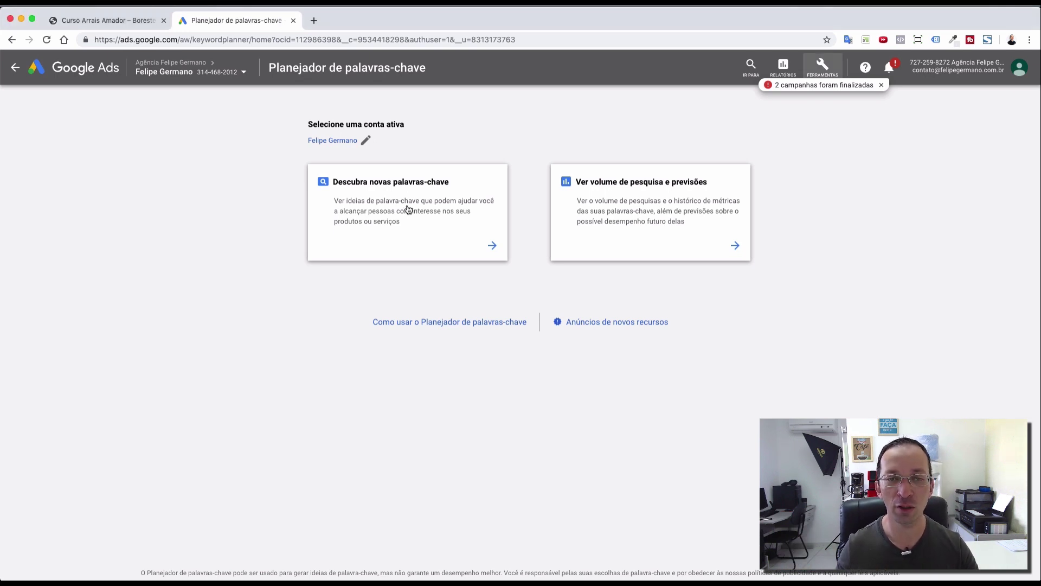
pyautogui.click(408, 209)
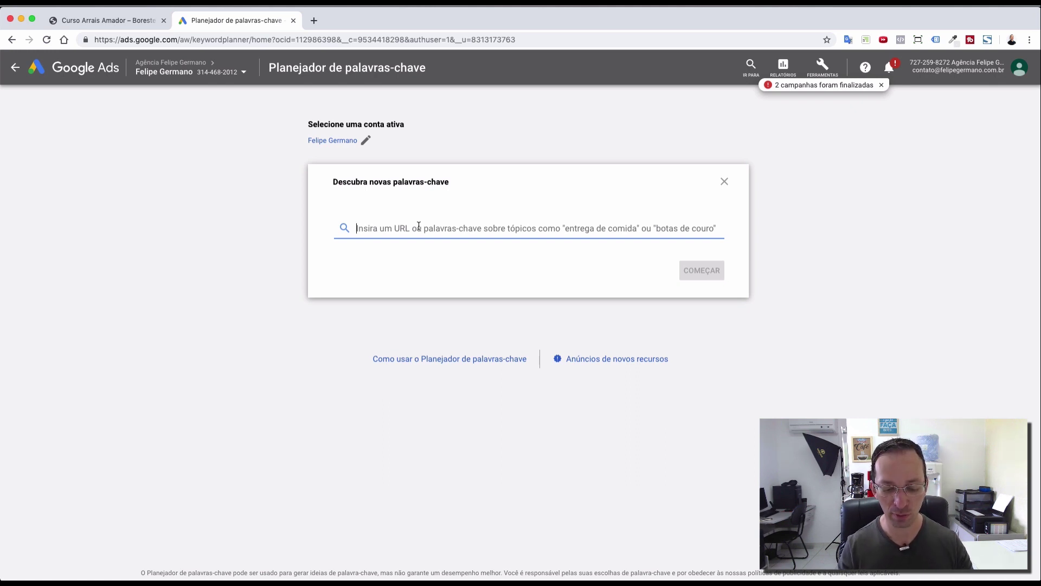
pyautogui.write('resta')
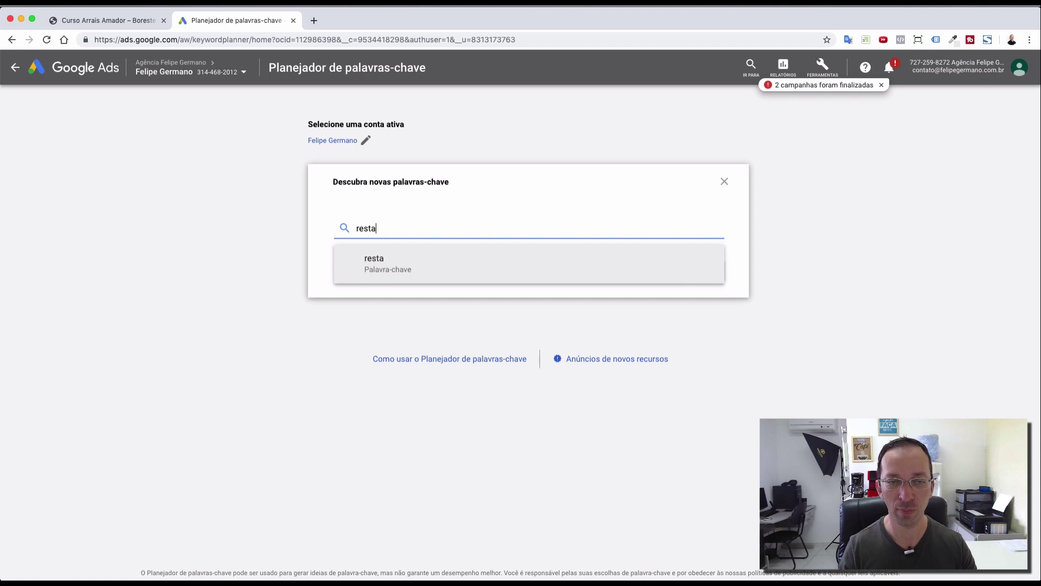
pyautogui.write('urante')
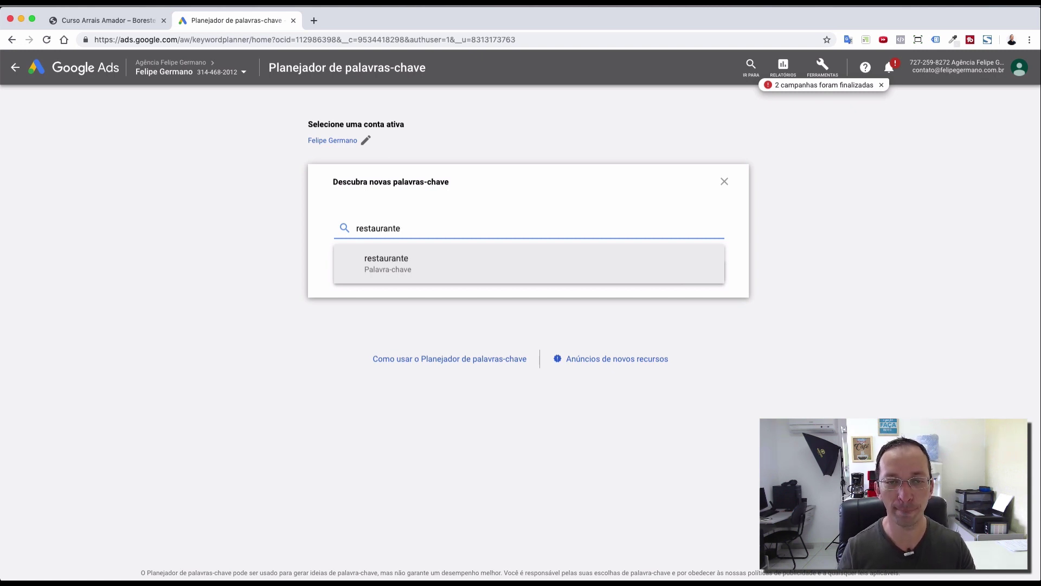
pyautogui.press('Return')
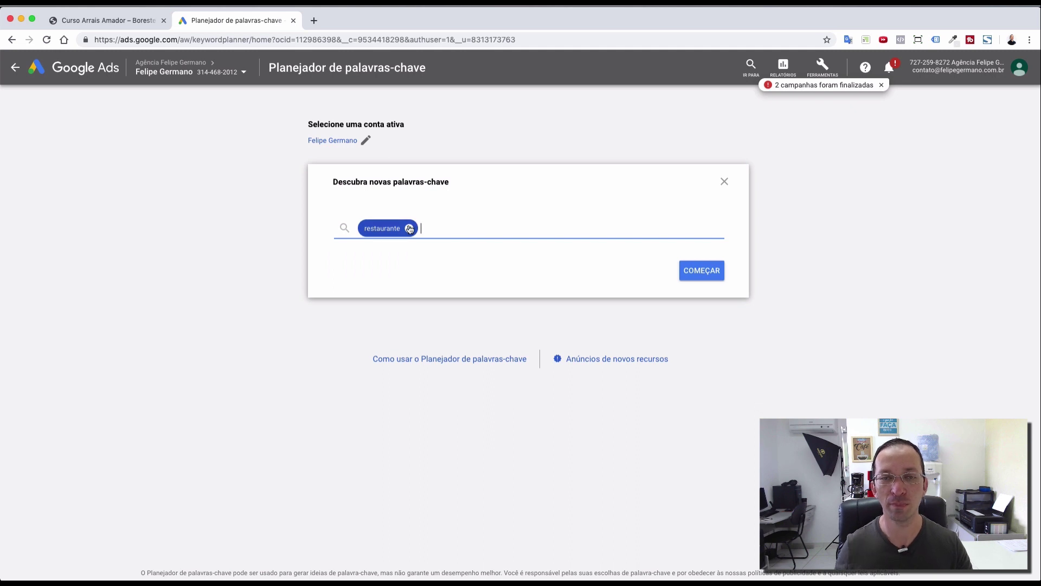
pyautogui.click(711, 272)
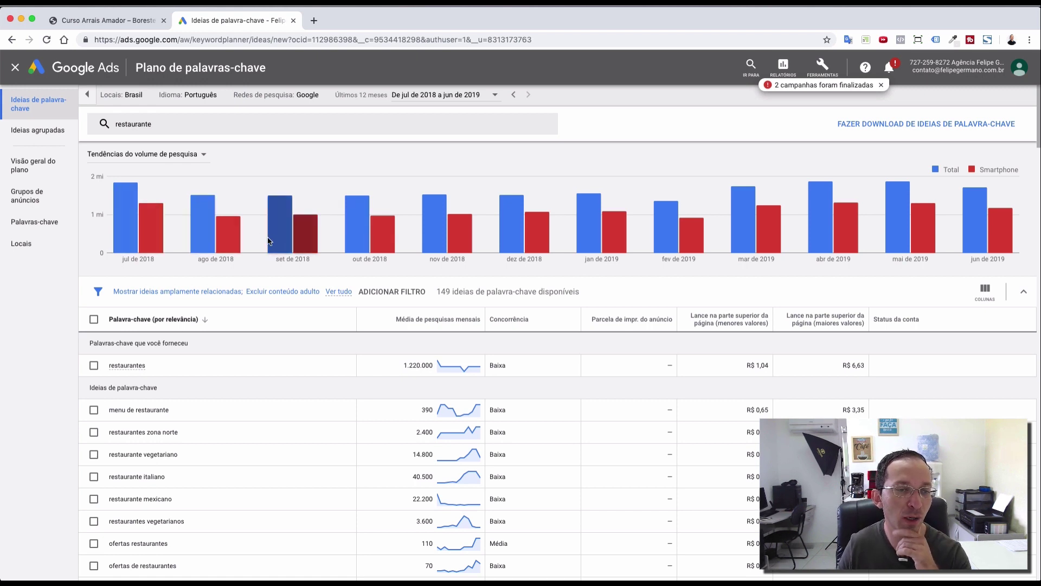
# - Check the searches and competition of the keyword restaurantes, and sort the keyword ideas by Concorrência in descending order
pyautogui.moveTo(122, 371)
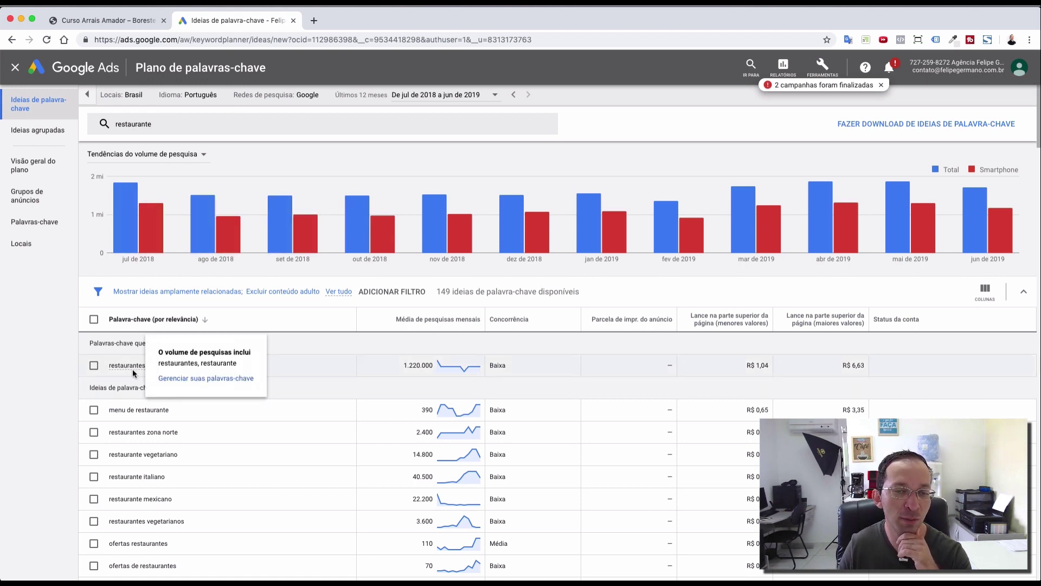
pyautogui.moveTo(485, 364)
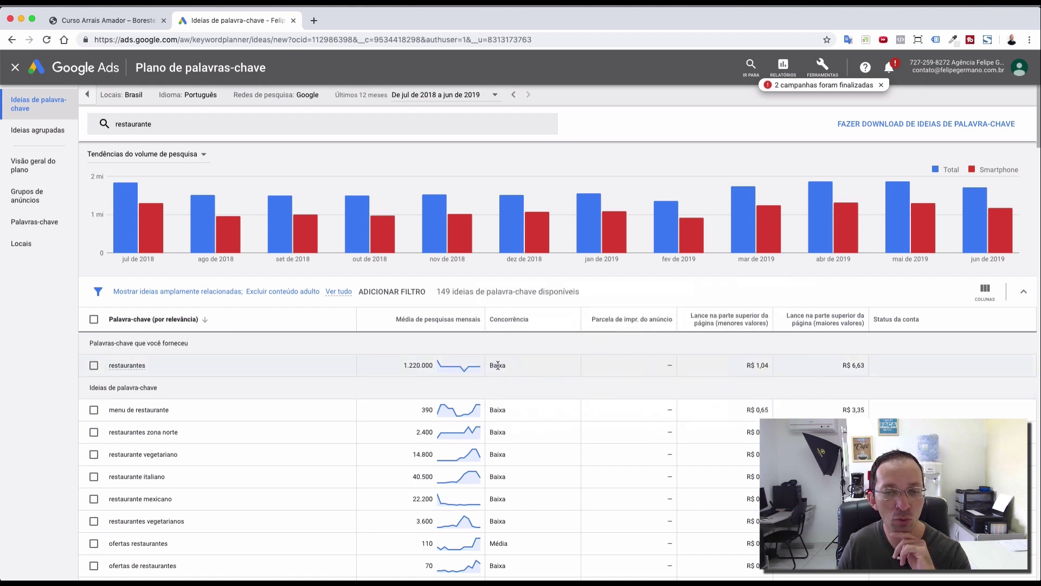
pyautogui.moveTo(513, 368); pyautogui.dragTo(491, 366)
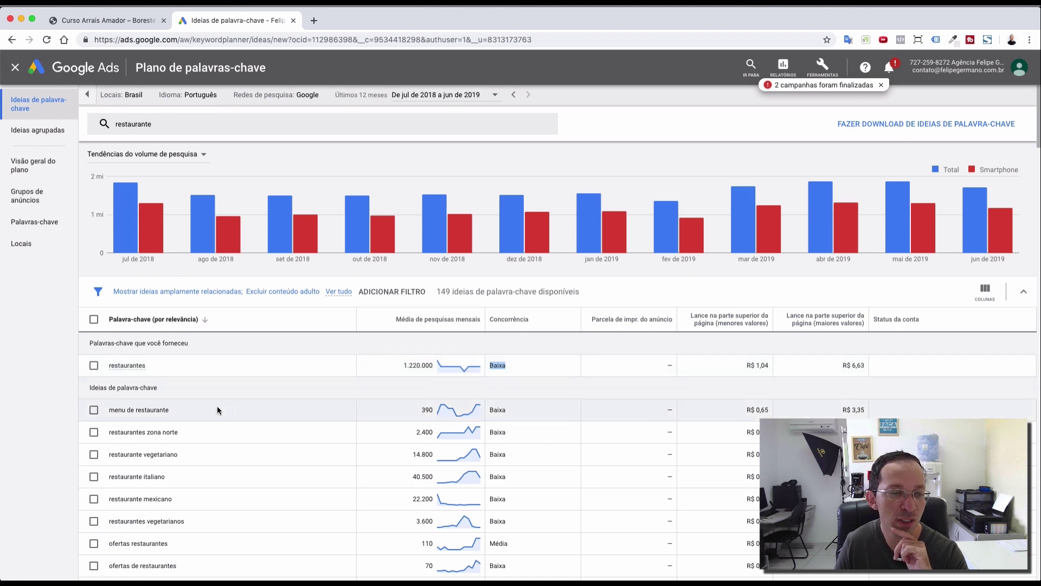
pyautogui.moveTo(459, 326)
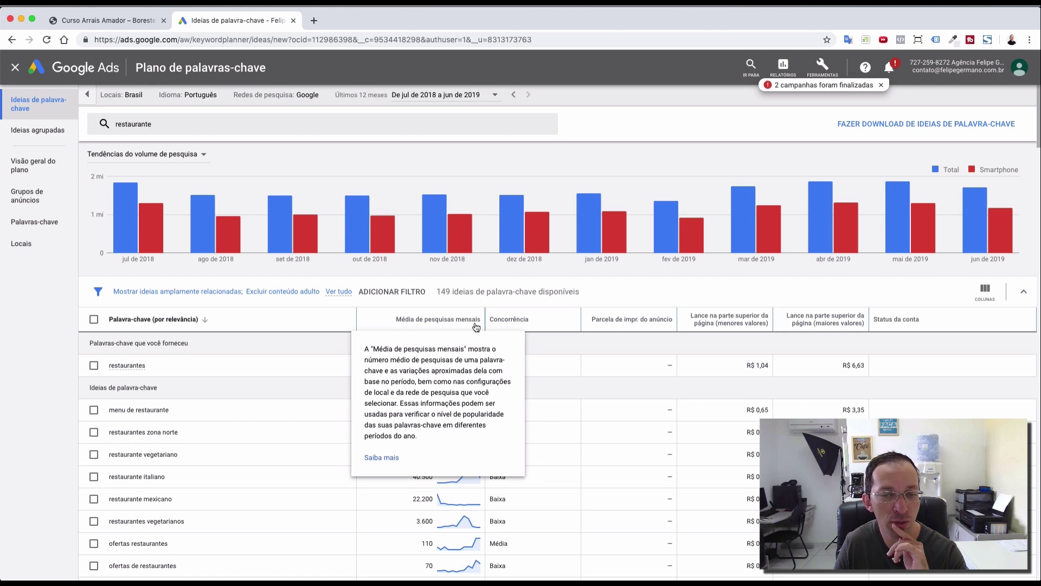
pyautogui.click(539, 322)
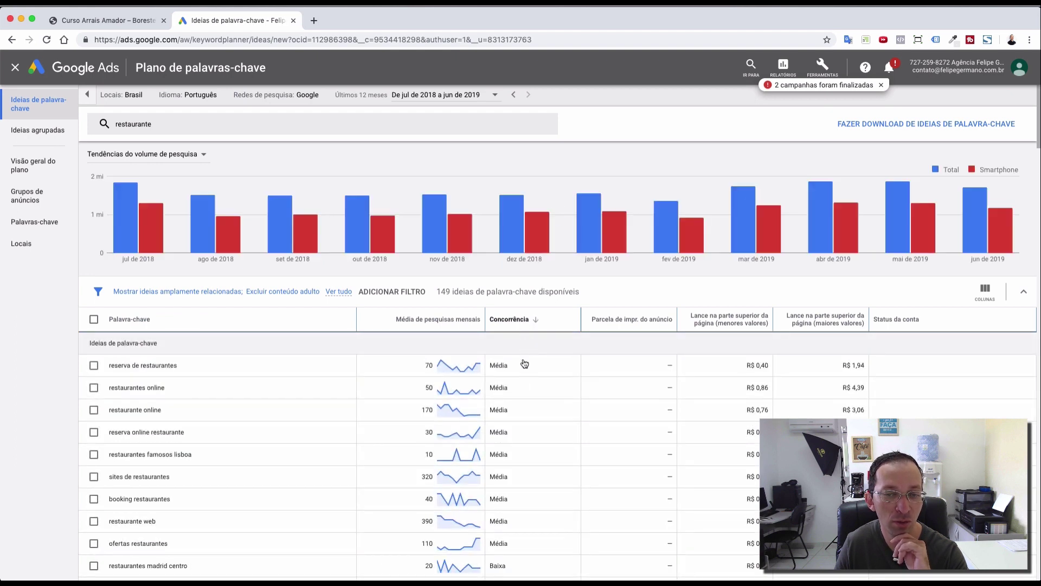
pyautogui.scroll(-3, 523, 374)
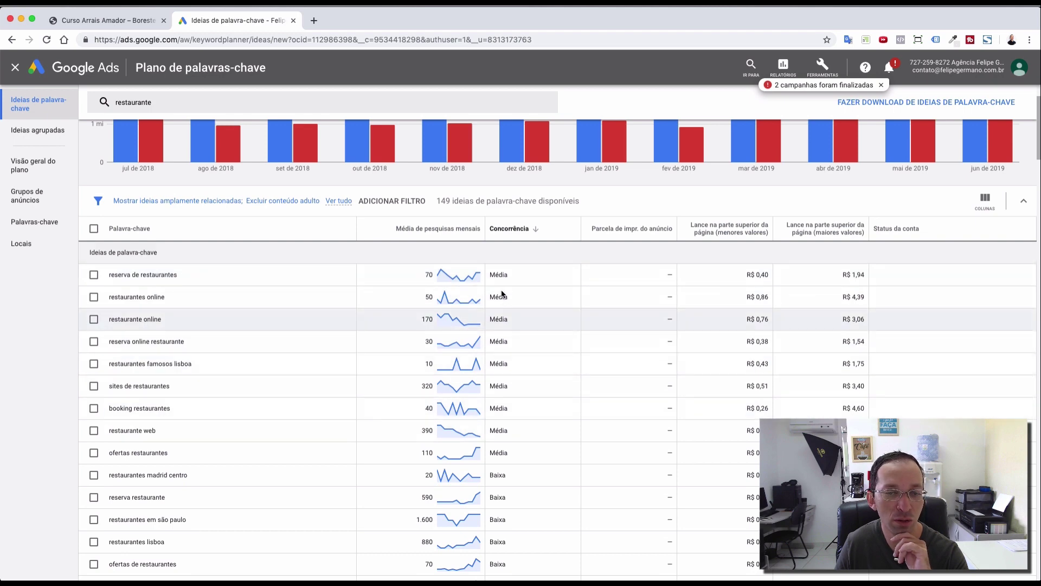
pyautogui.scroll(-2, 507, 428)
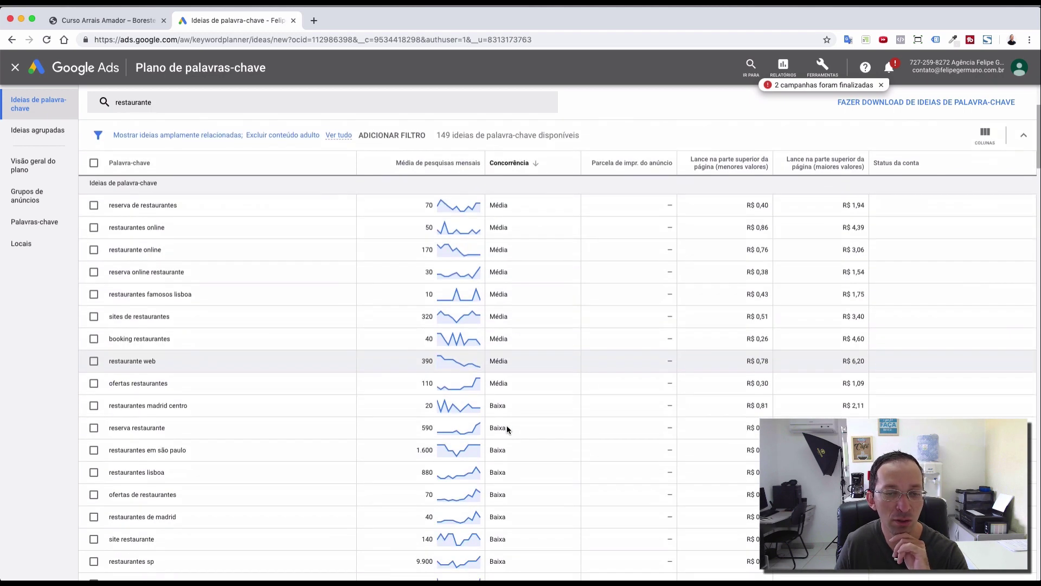
pyautogui.scroll(2, 507, 428)
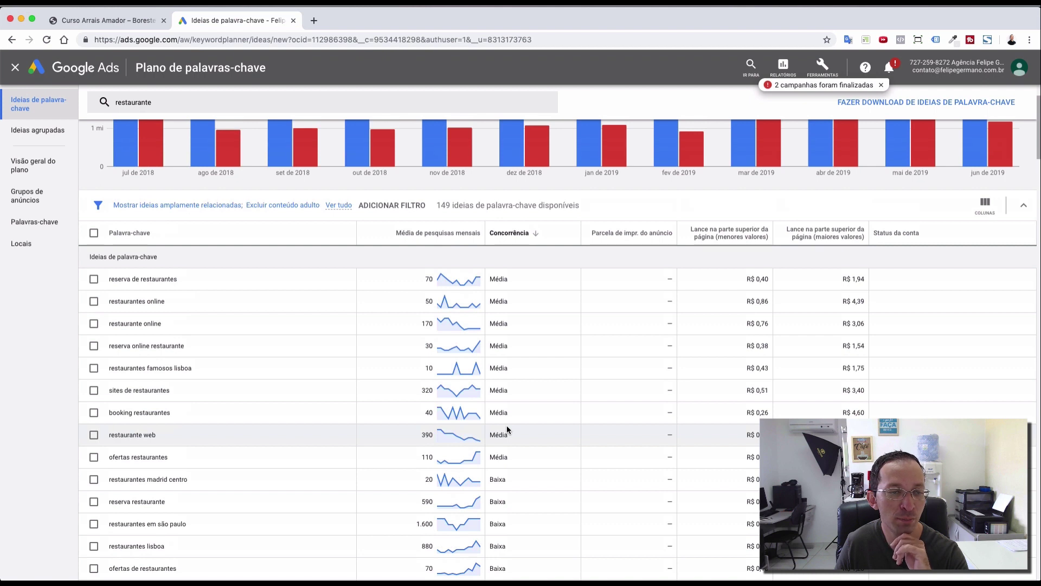
pyautogui.scroll(1, 507, 430)
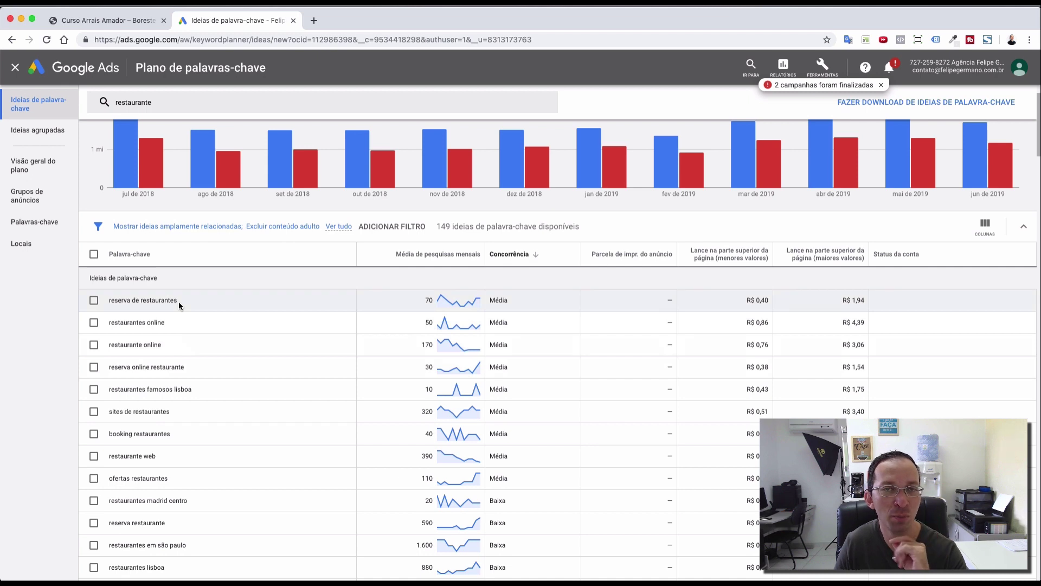
# - Copy the keyword "reserva de restaurantes" from the keyword ideas
pyautogui.moveTo(181, 301); pyautogui.dragTo(110, 301)
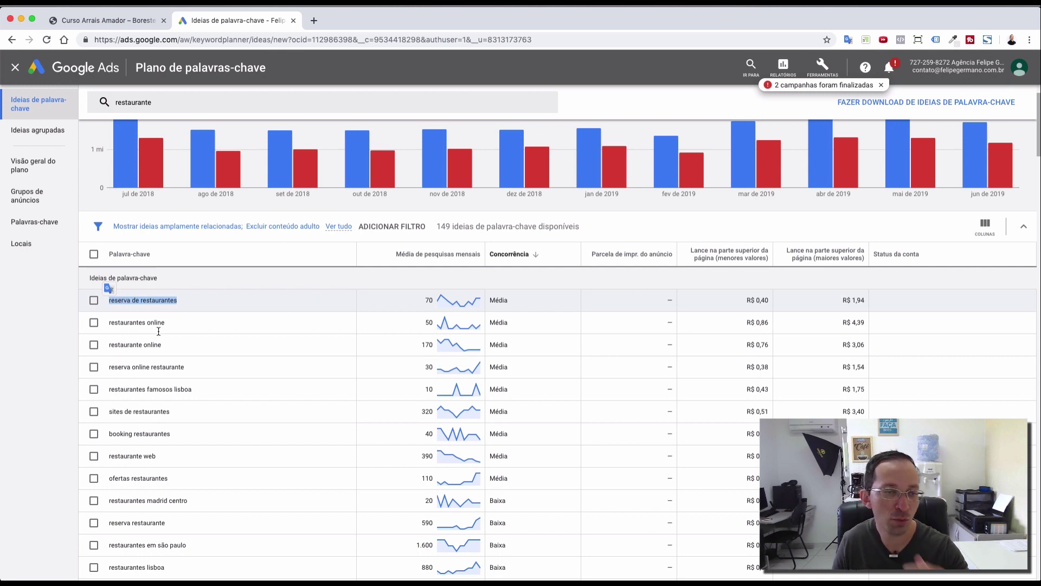
pyautogui.press('super+Tab')
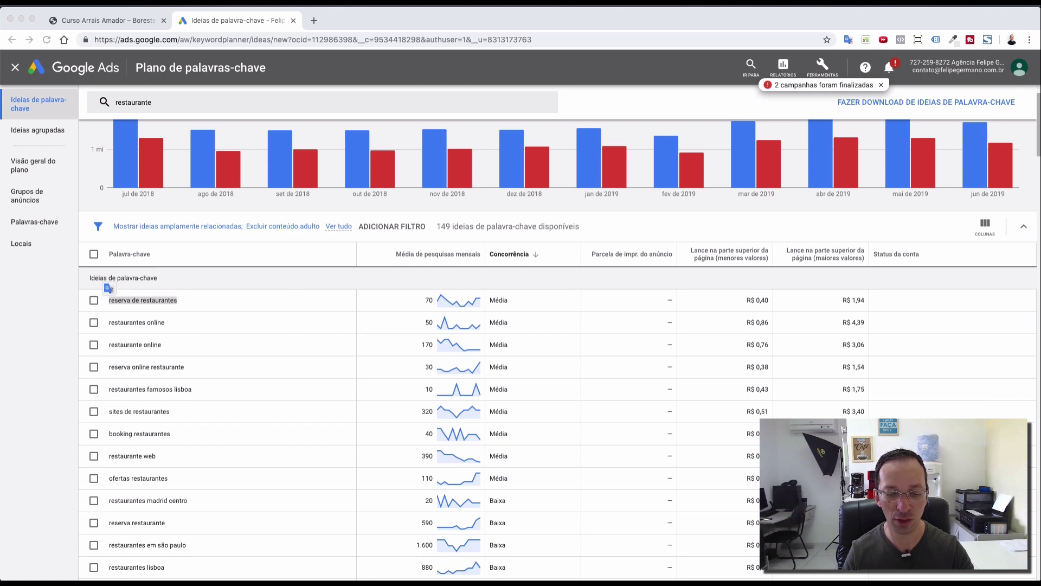
pyautogui.moveTo(491, 583); pyautogui.dragTo(513, 583)
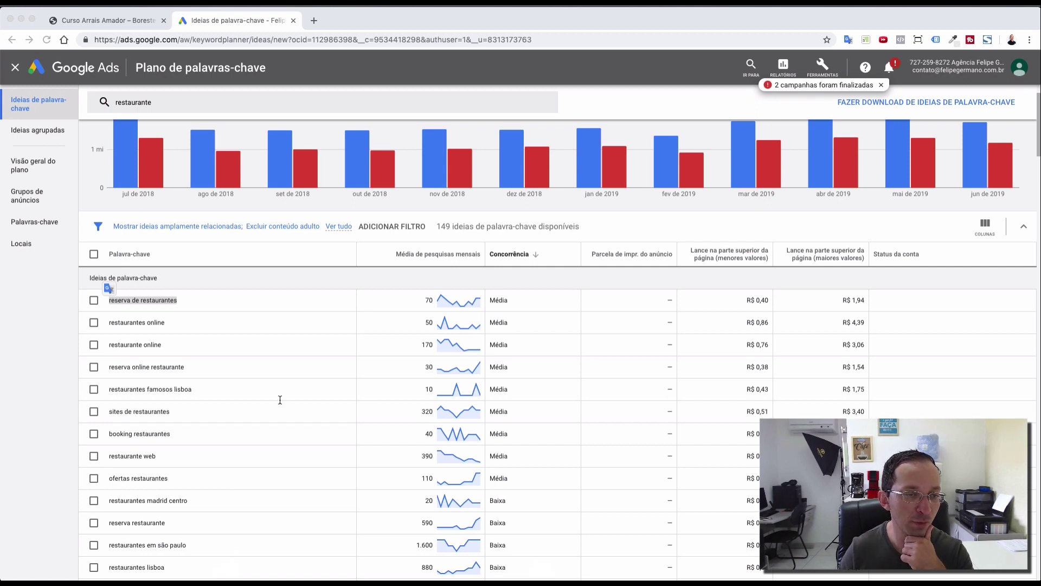
pyautogui.click(189, 302)
pyautogui.moveTo(189, 302); pyautogui.dragTo(103, 304)
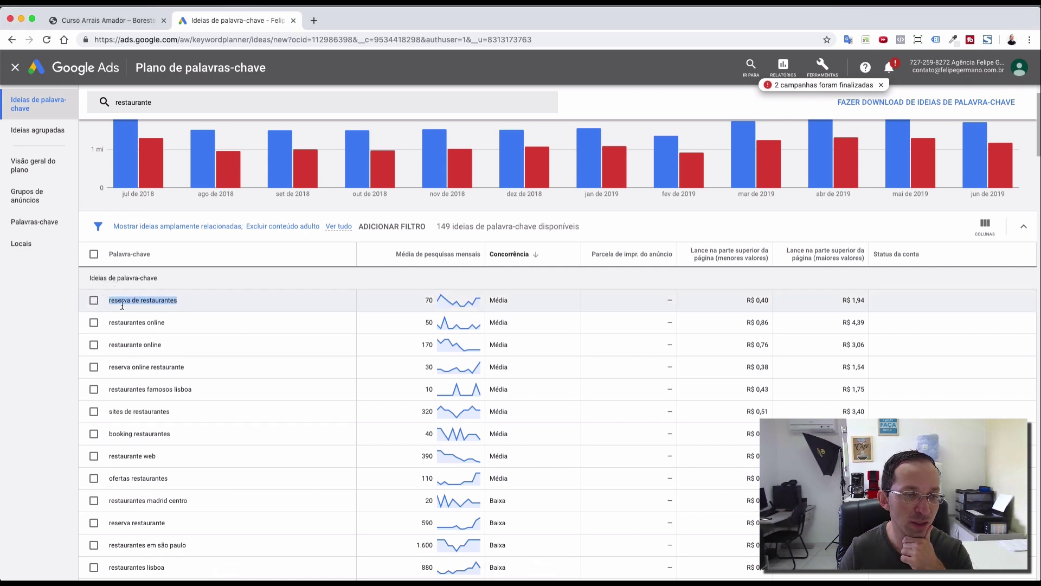
pyautogui.rightClick(143, 300)
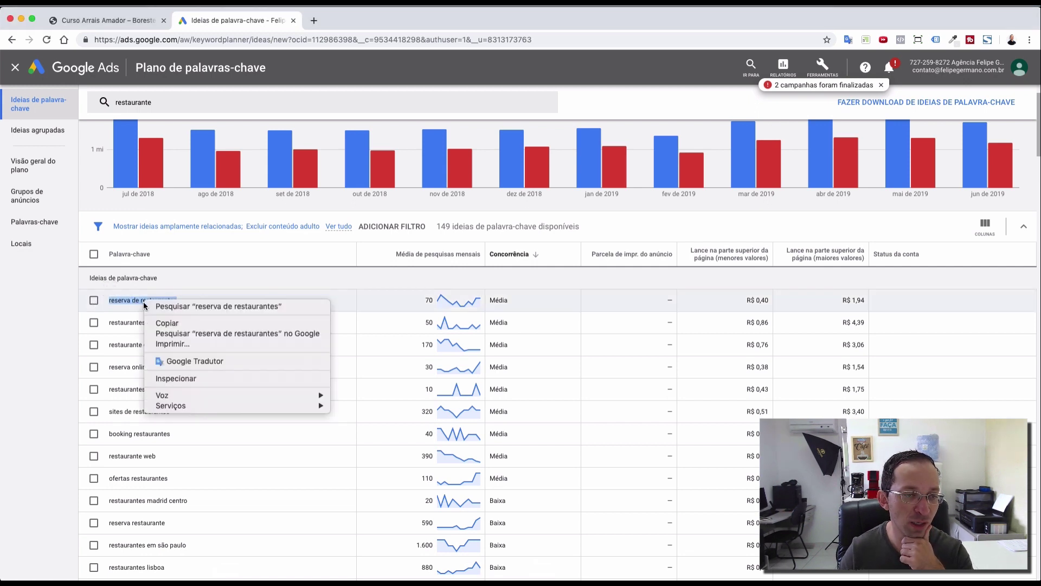
pyautogui.click(178, 323)
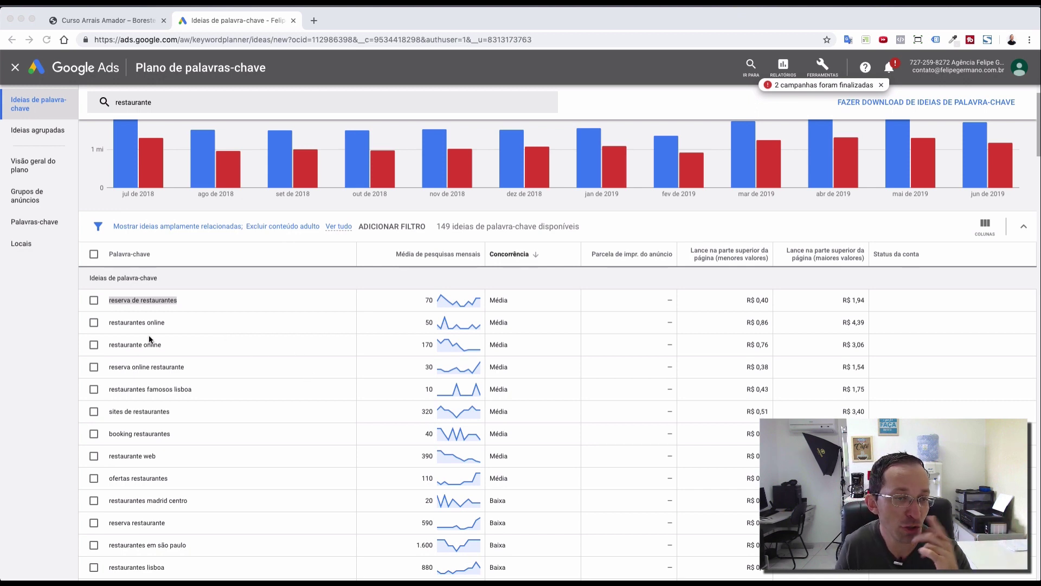
# - Select the keyword "reserva online restaurante", switch to the other open app and return to the keyword ideas
pyautogui.click(190, 367)
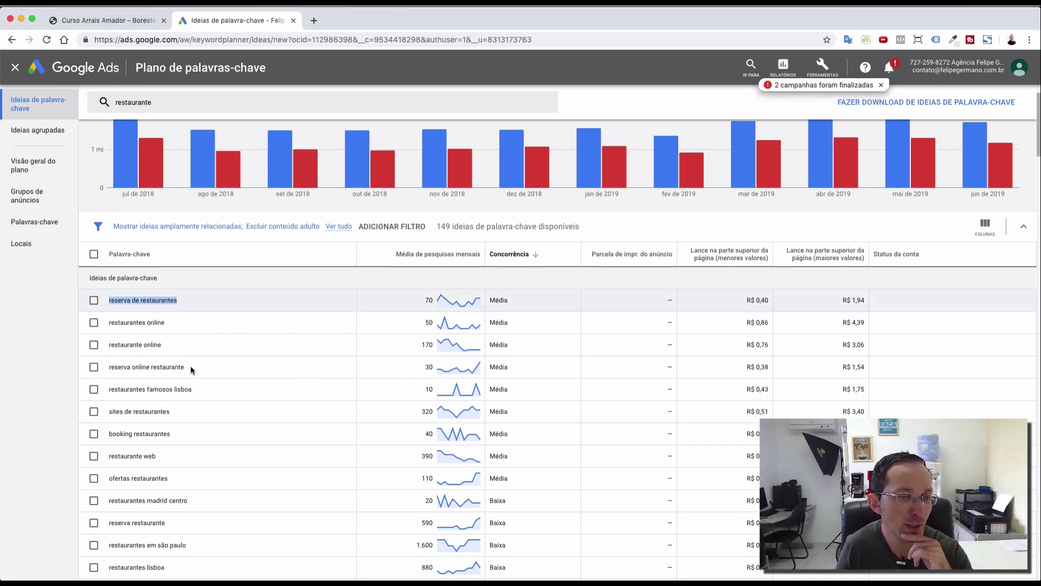
pyautogui.click(109, 366)
pyautogui.moveTo(109, 368); pyautogui.dragTo(209, 368)
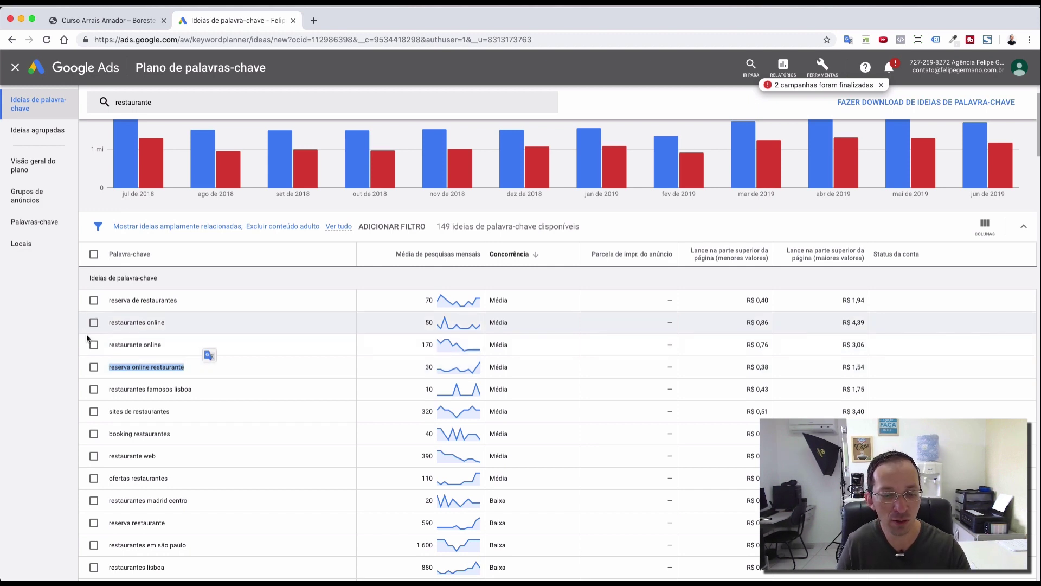
pyautogui.press('super+Tab')
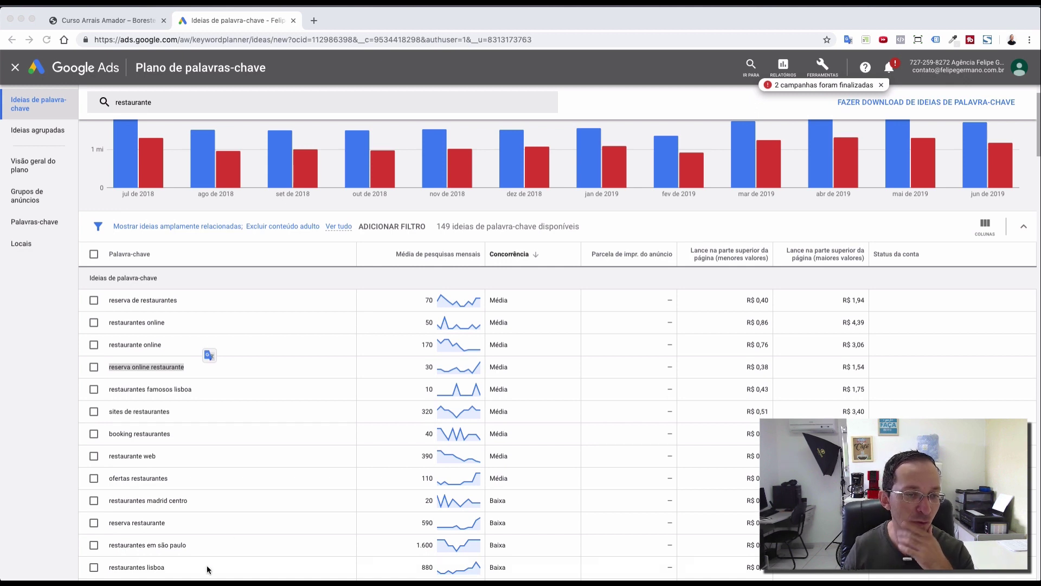
pyautogui.press('super+Tab')
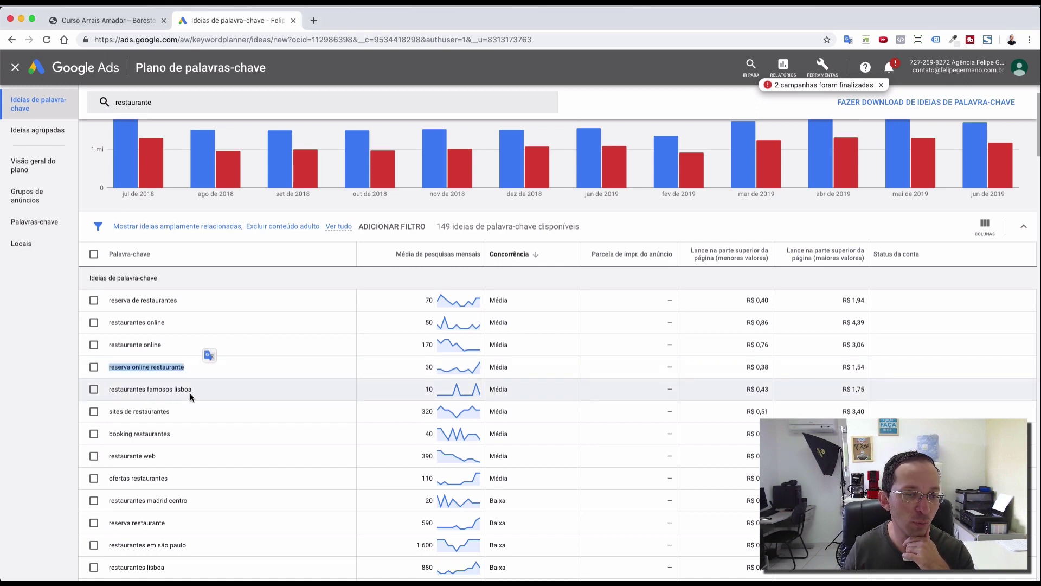
# - Select the keyword "ofertas restaurantes" among the ideas with Média competition, and clear the selection after returning to the list
pyautogui.scroll(-2, 178, 412)
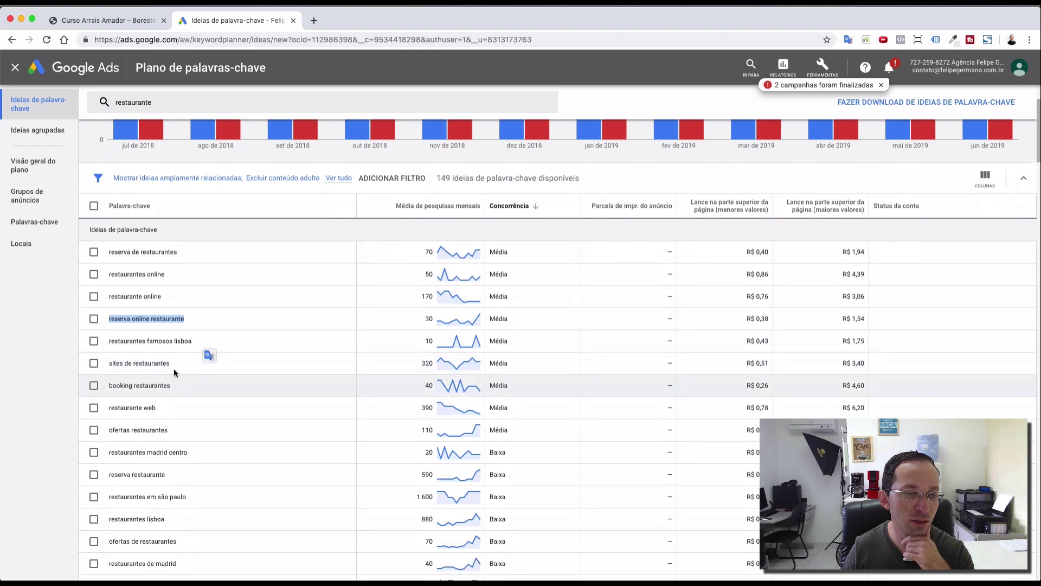
pyautogui.click(21, 366)
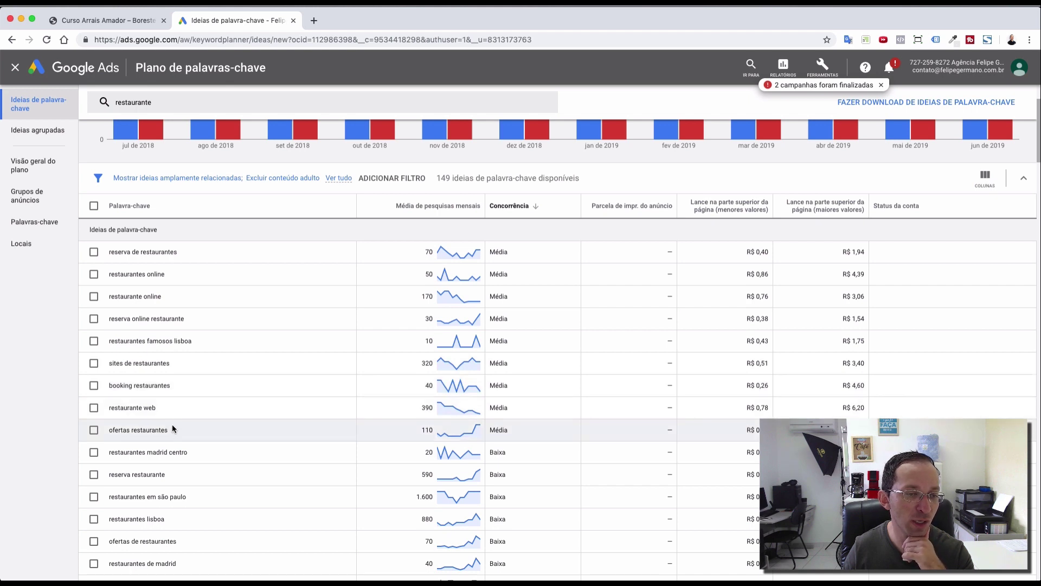
pyautogui.moveTo(172, 429); pyautogui.dragTo(106, 431)
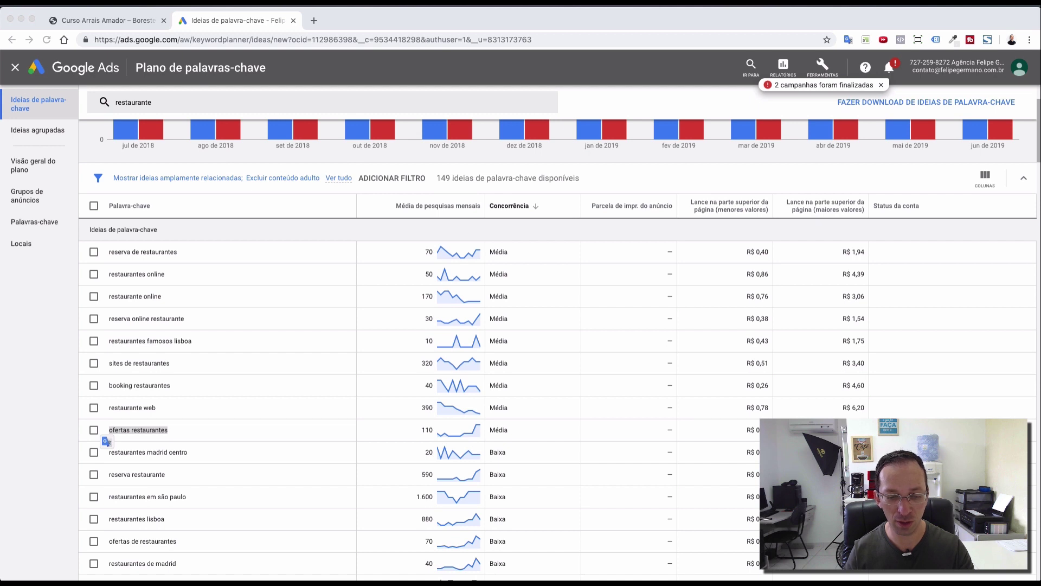
pyautogui.click(46, 490)
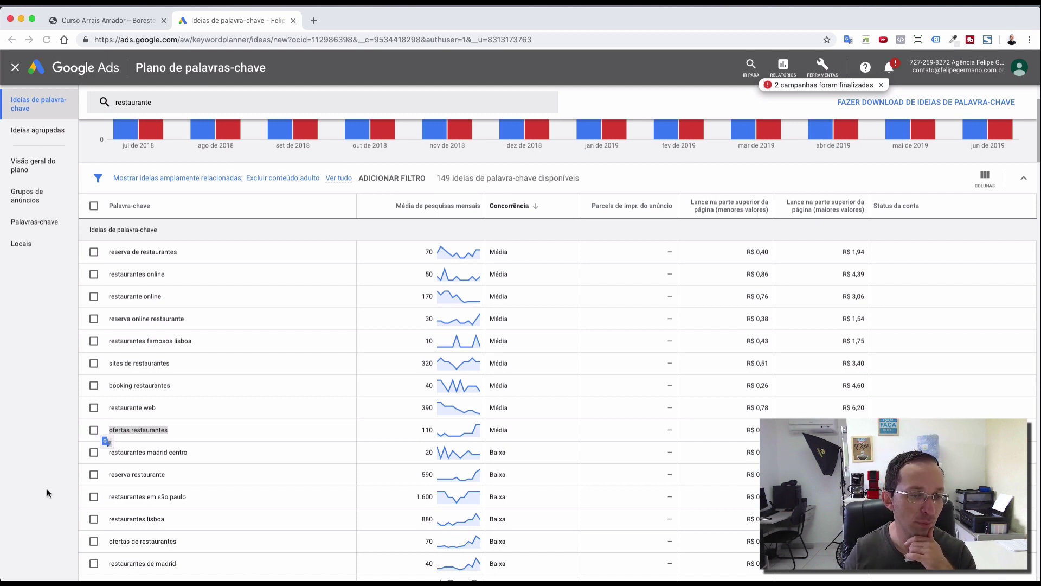
pyautogui.click(7, 460)
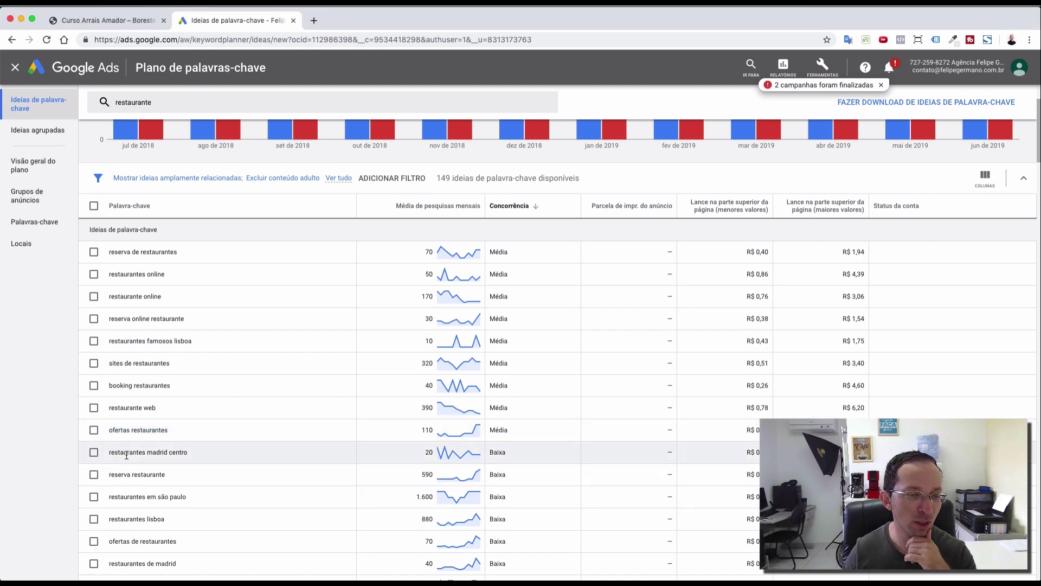
# - Examine the keyword ideas with Baixa competition and their average monthly searches, from "restaurantes madrid centro" down to "restaurante mexicano"
pyautogui.scroll(-1, 200, 454)
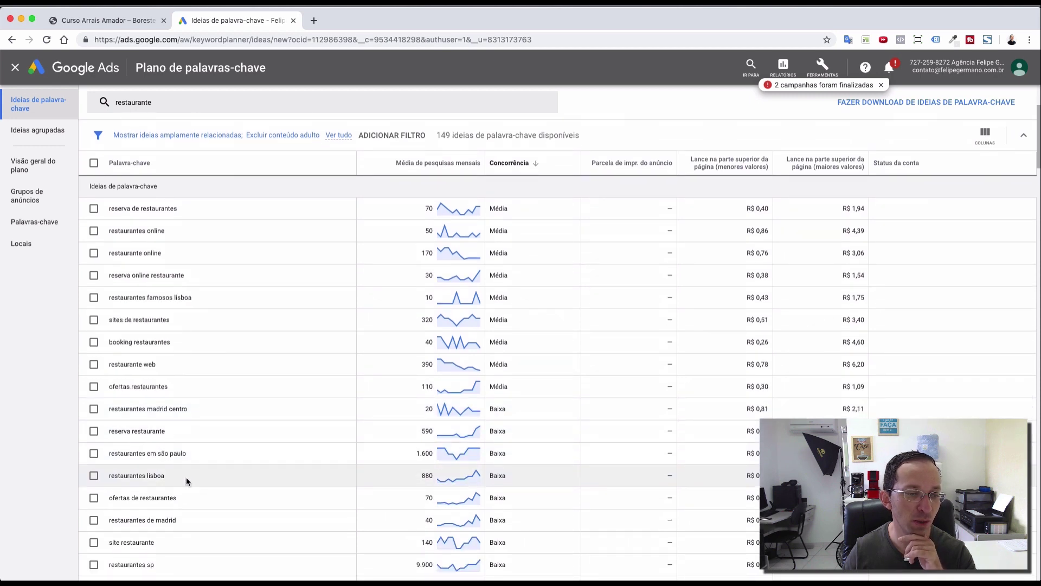
pyautogui.scroll(-2, 187, 495)
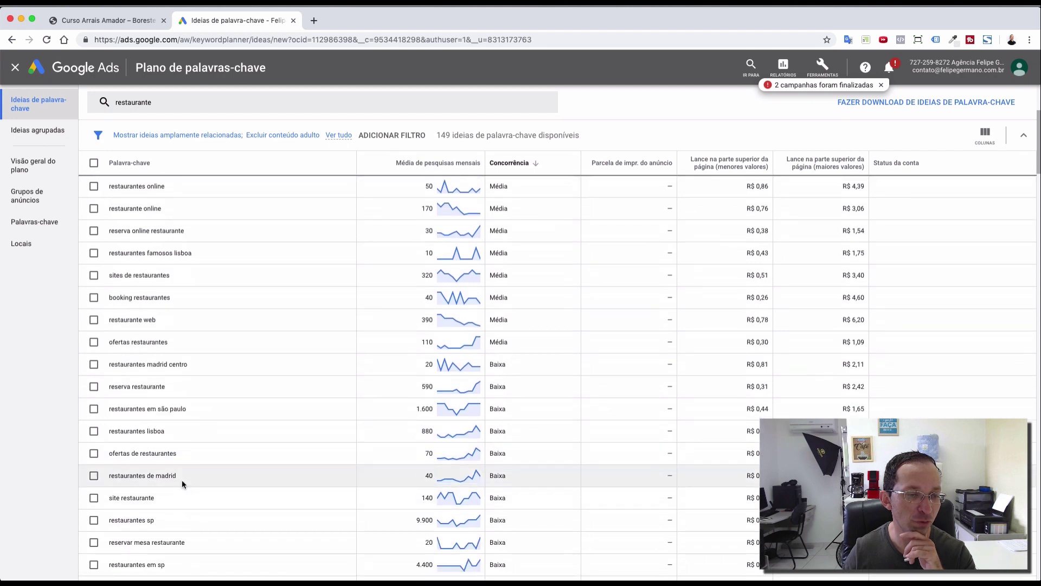
pyautogui.scroll(-3, 181, 480)
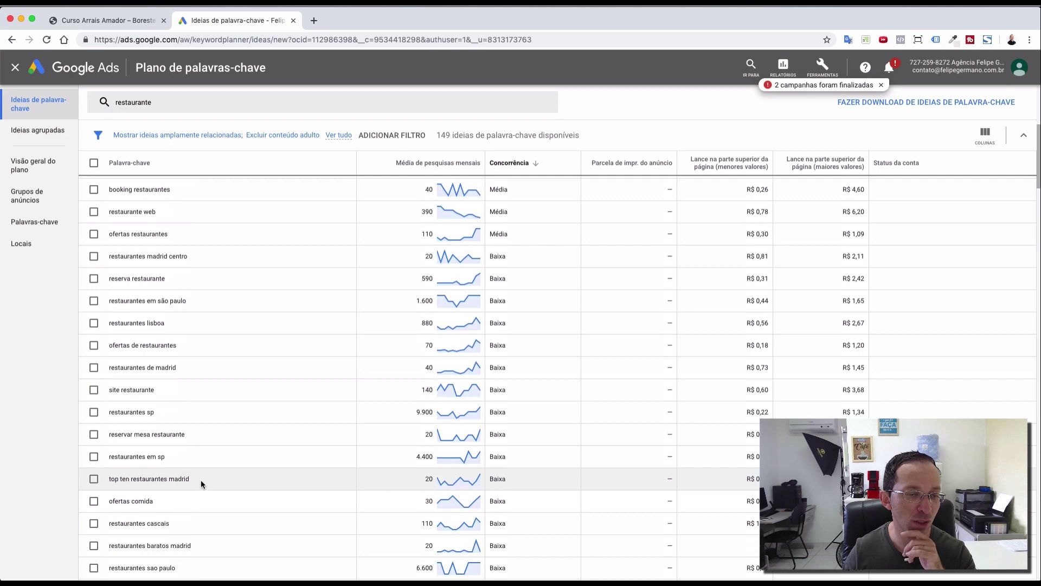
pyautogui.scroll(-1, 165, 500)
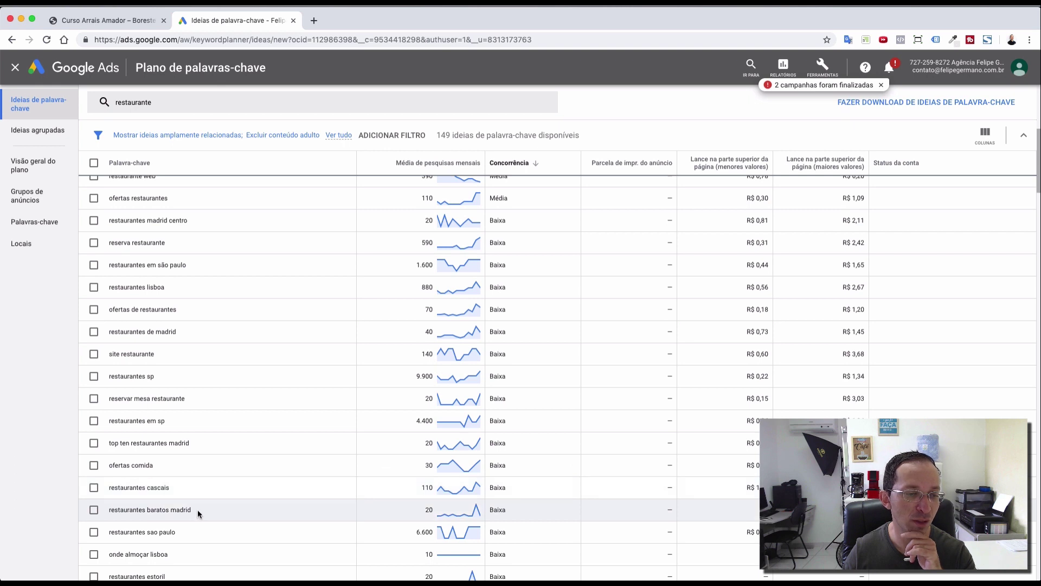
pyautogui.scroll(-2, 199, 512)
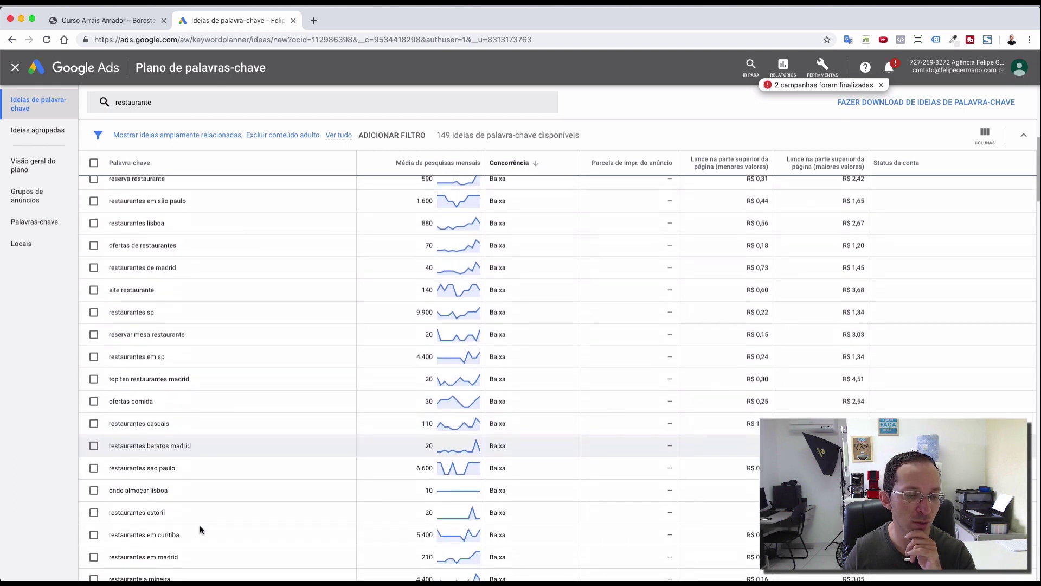
pyautogui.scroll(1, 200, 527)
pyautogui.press('super+Tab')
pyautogui.scroll(-3, 239, 515)
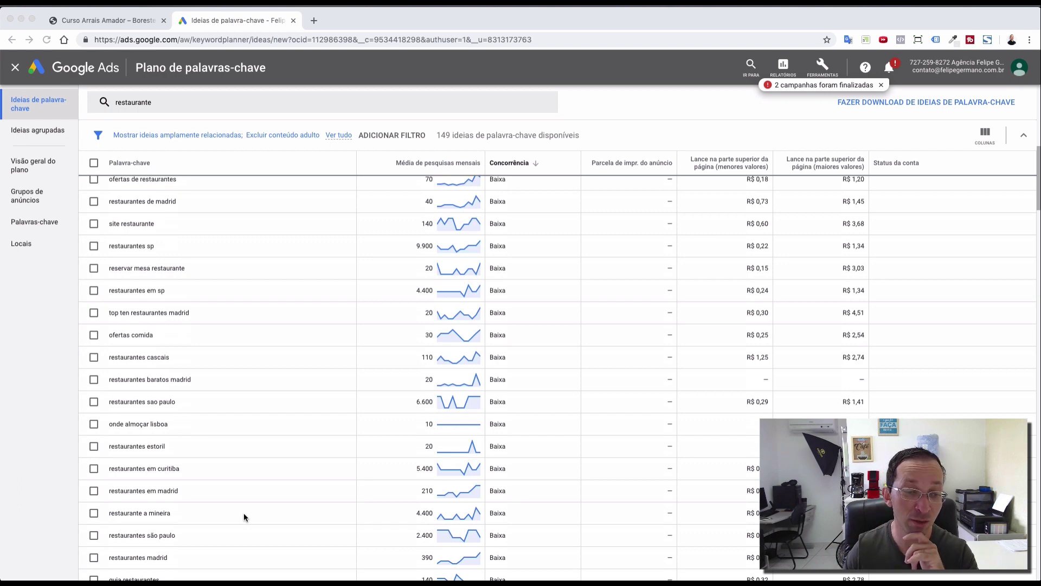
pyautogui.scroll(-3, 246, 491)
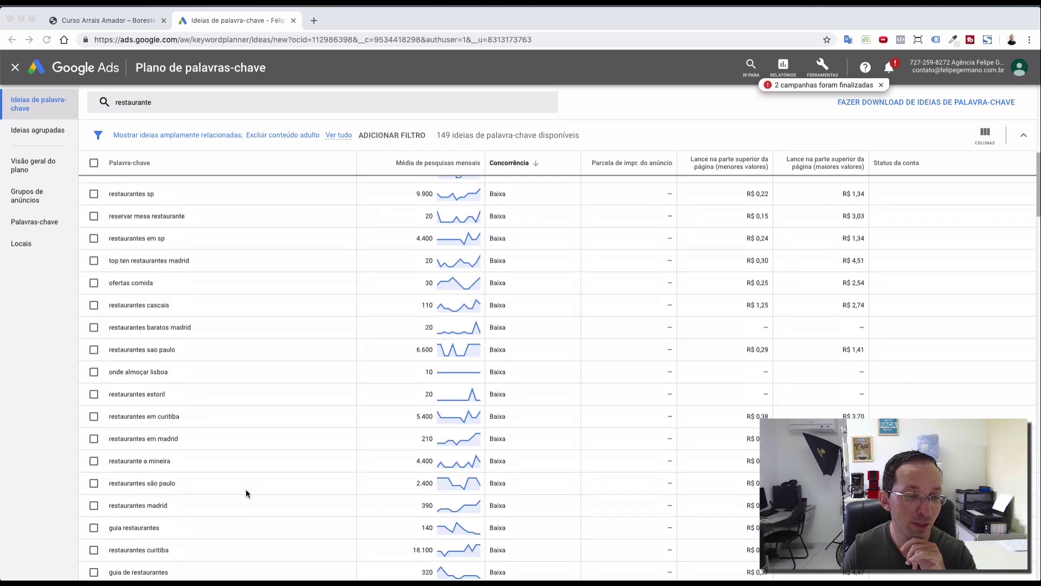
pyautogui.scroll(-2, 278, 488)
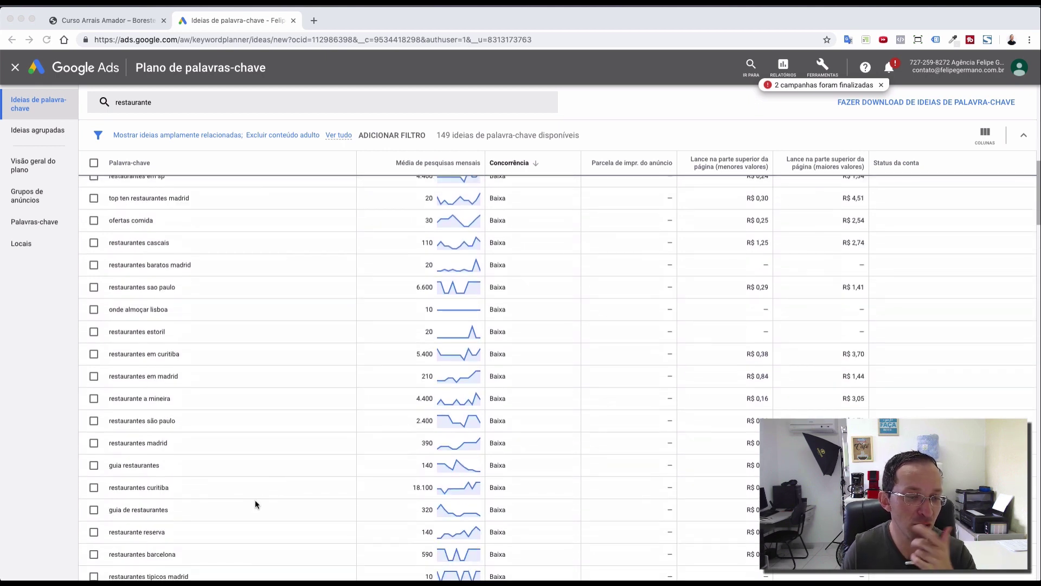
pyautogui.scroll(-3, 262, 502)
pyautogui.scroll(-3, 264, 505)
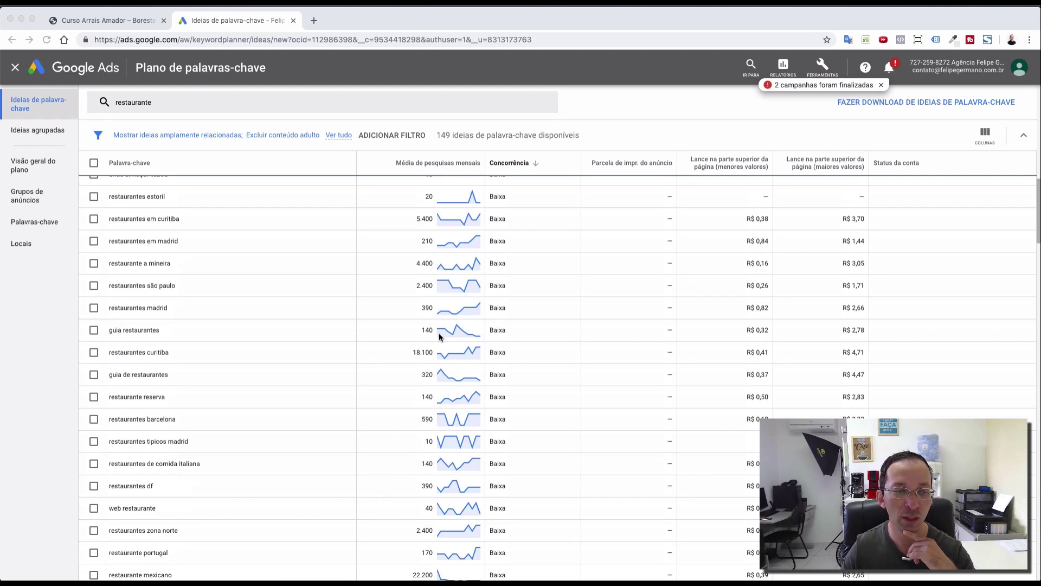
# - Try to sort the keyword ideas by average monthly searches, and reload the keyword planner page
pyautogui.scroll(10, 438, 334)
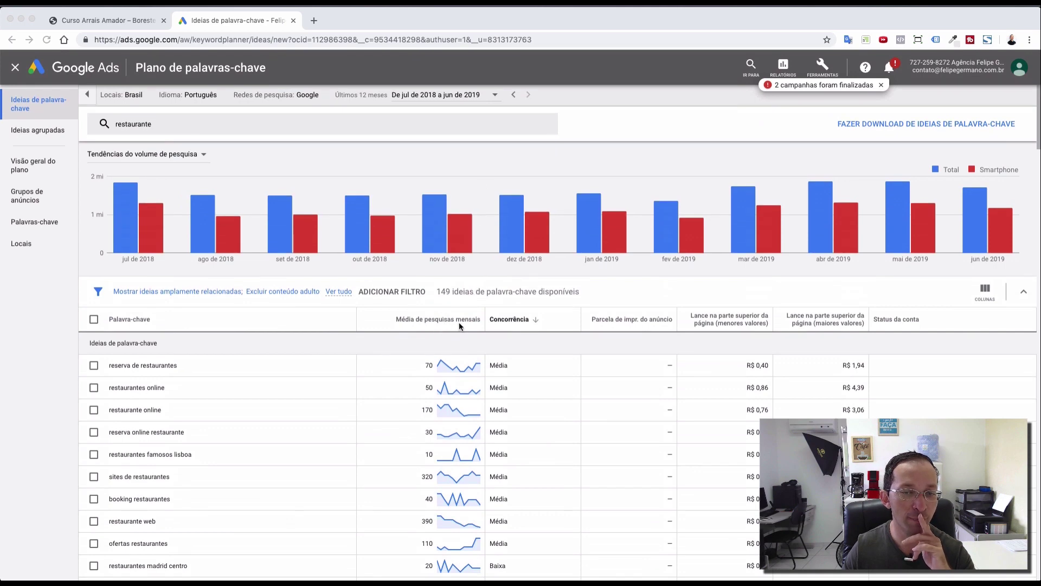
pyautogui.click(461, 321)
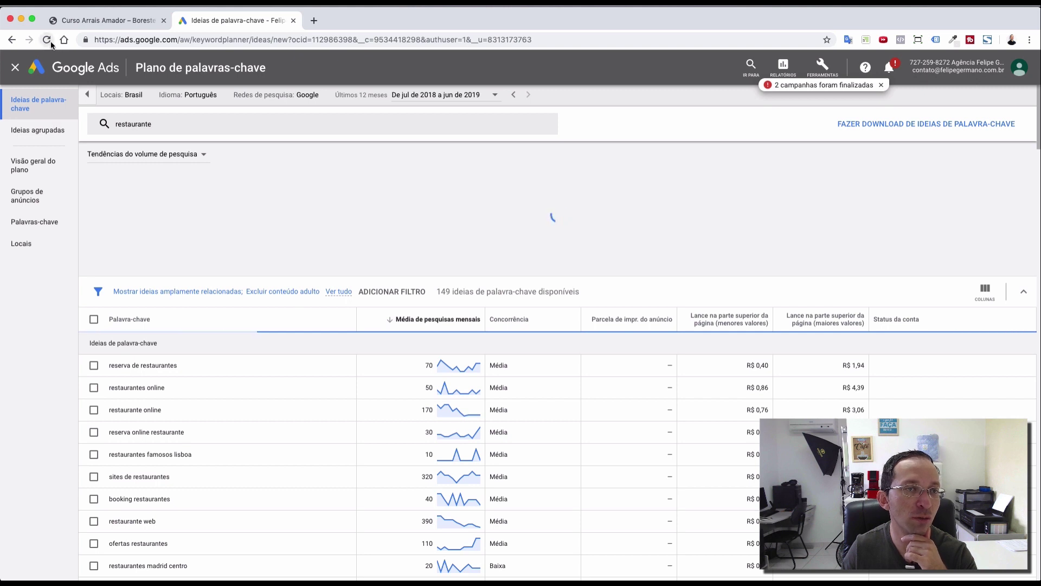
pyautogui.click(389, 44)
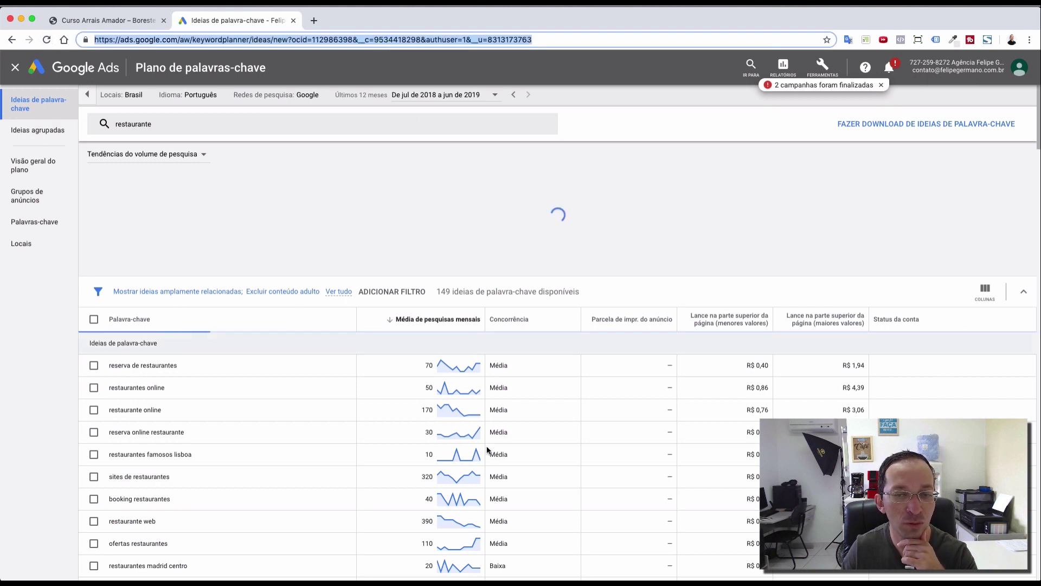
pyautogui.click(473, 327)
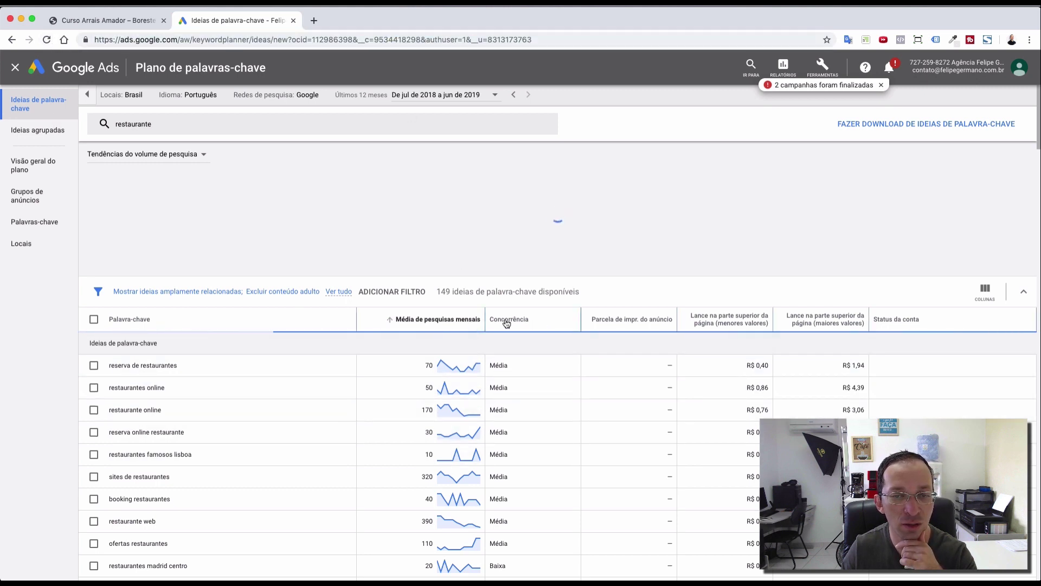
pyautogui.click(47, 40)
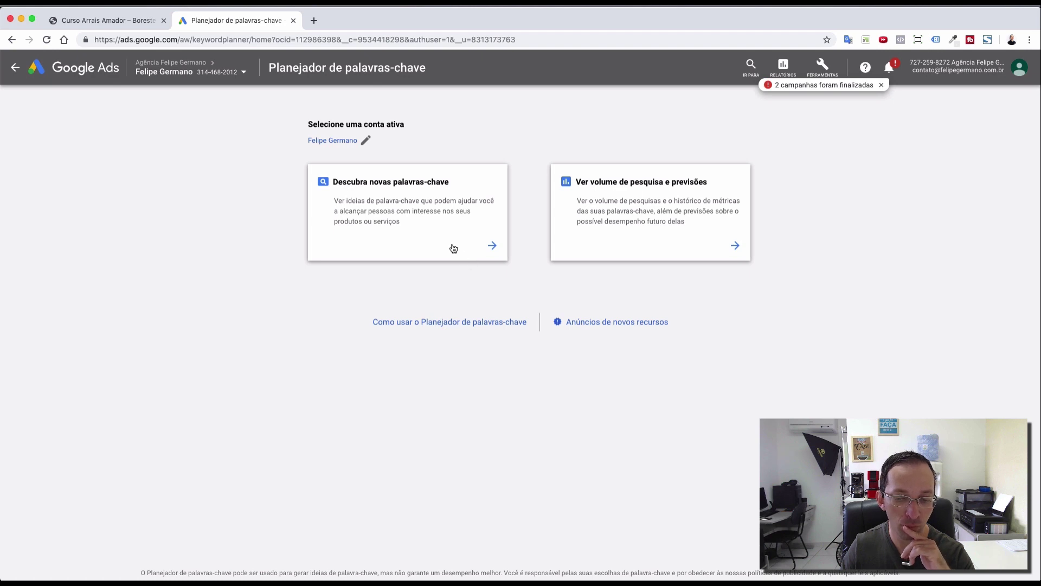
# - Discover new keywords for "restaurante" and sort the resulting ideas by average monthly searches in descending order
pyautogui.click(390, 201)
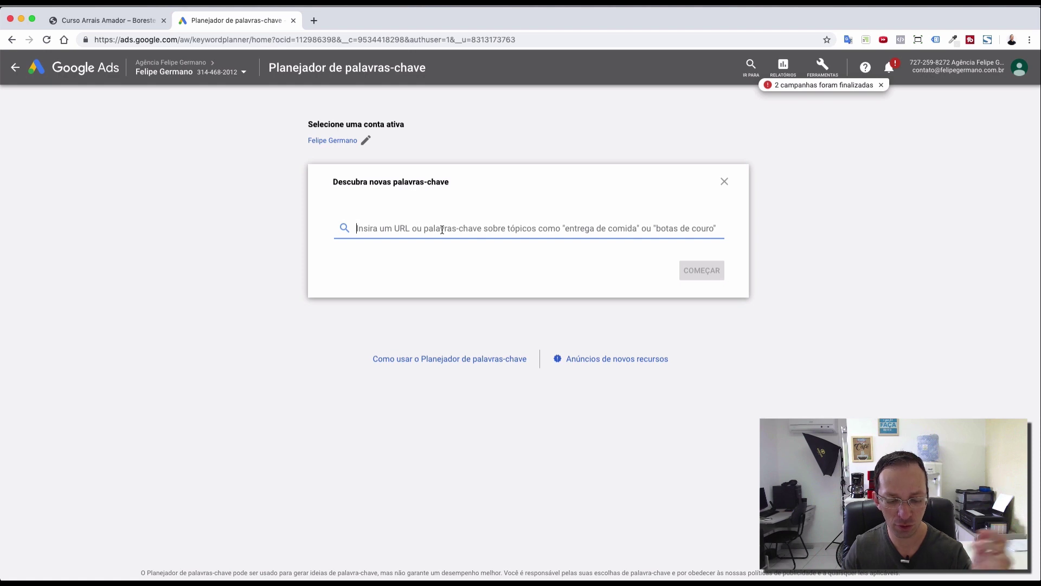
pyautogui.write('restaurante')
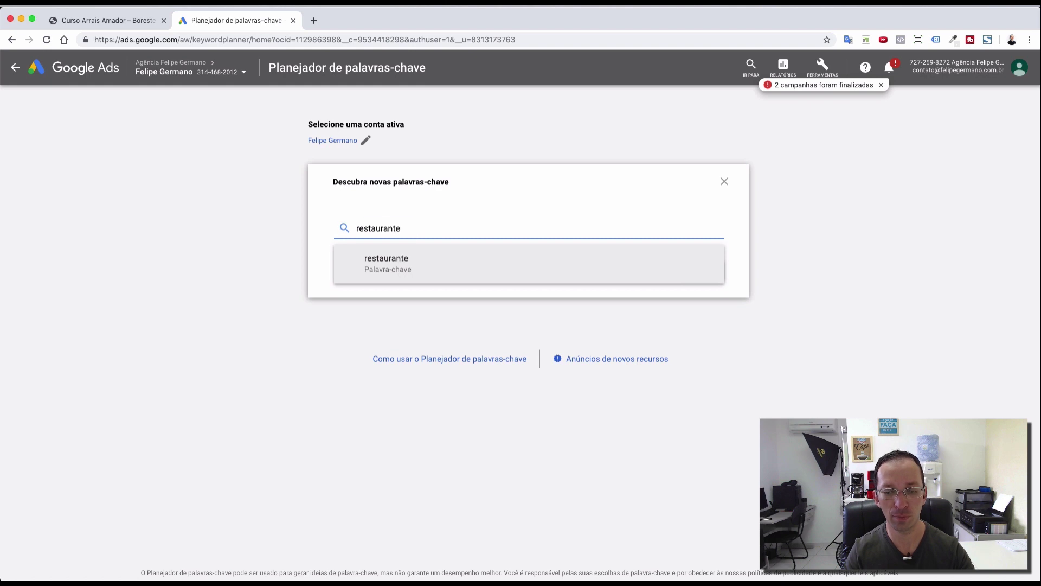
pyautogui.press('Return')
pyautogui.click(689, 282)
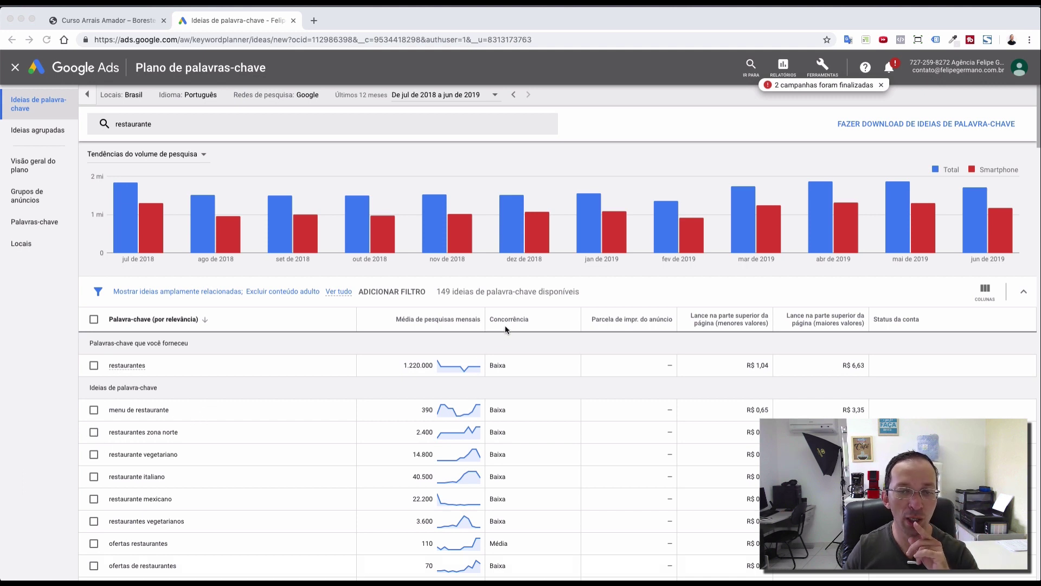
pyautogui.click(464, 322)
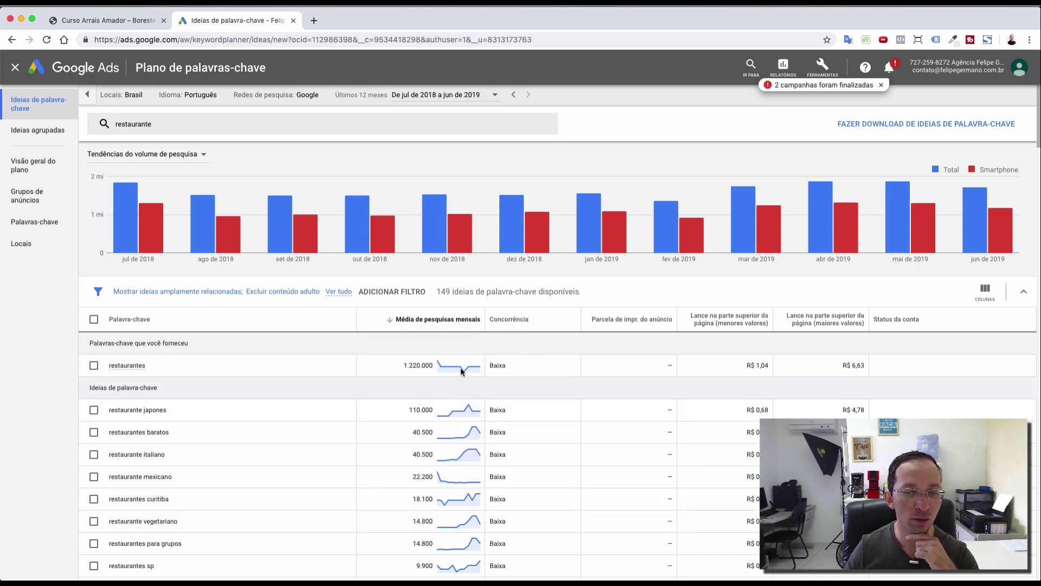
# - Pick out the words "japones" and "baratos" in the keyword ideas for the NEGATIVAS list, and switch to the text note
pyautogui.doubleClick(157, 411)
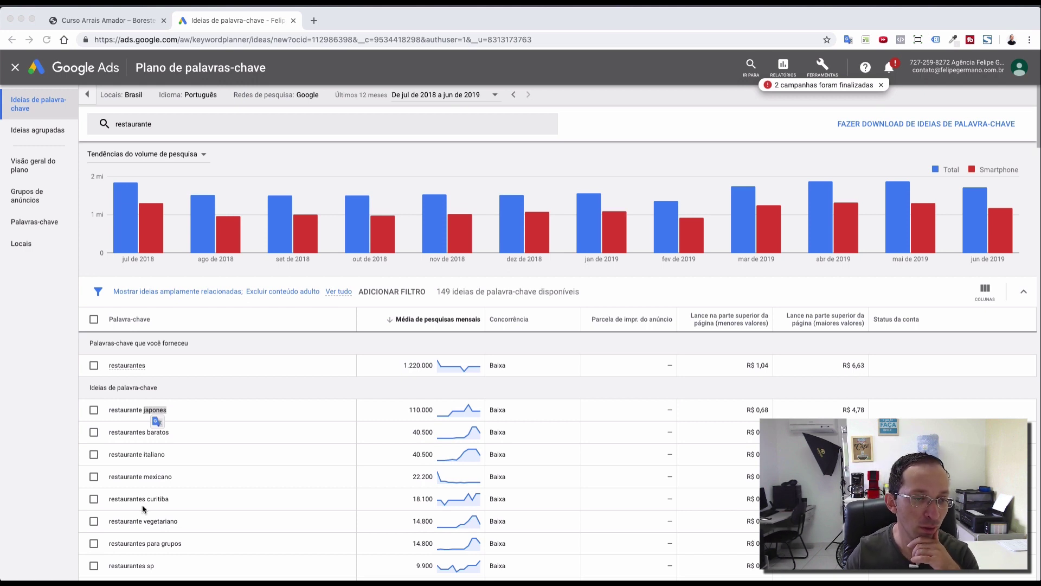
pyautogui.doubleClick(160, 433)
pyautogui.doubleClick(161, 433)
pyautogui.press('super+Tab')
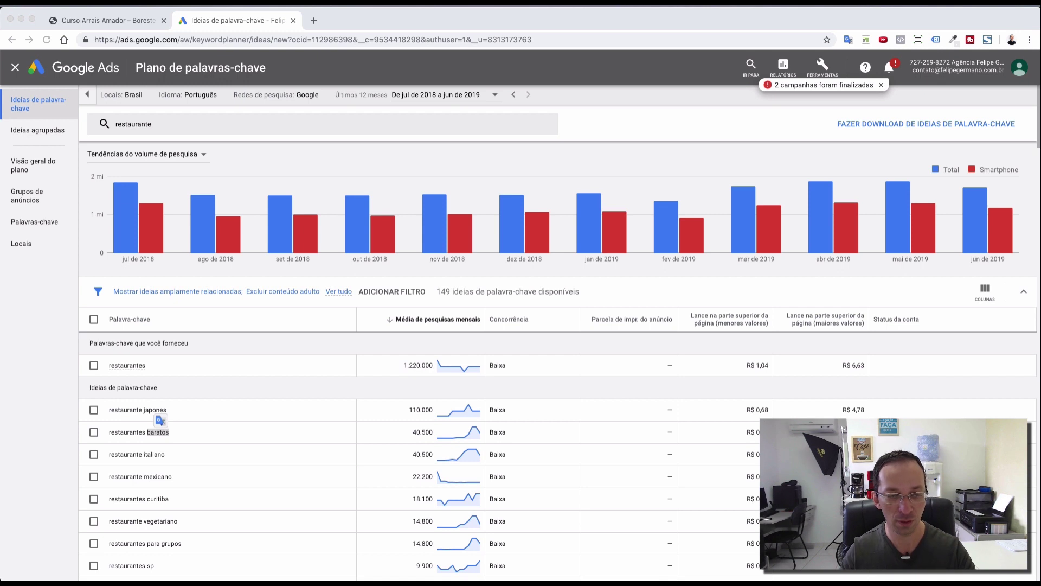
# - Pick out the words "mexicano" and "curitiba" in the keyword ideas for the NEGATIVAS list, switching to the text note for each
pyautogui.moveTo(172, 479); pyautogui.dragTo(145, 476)
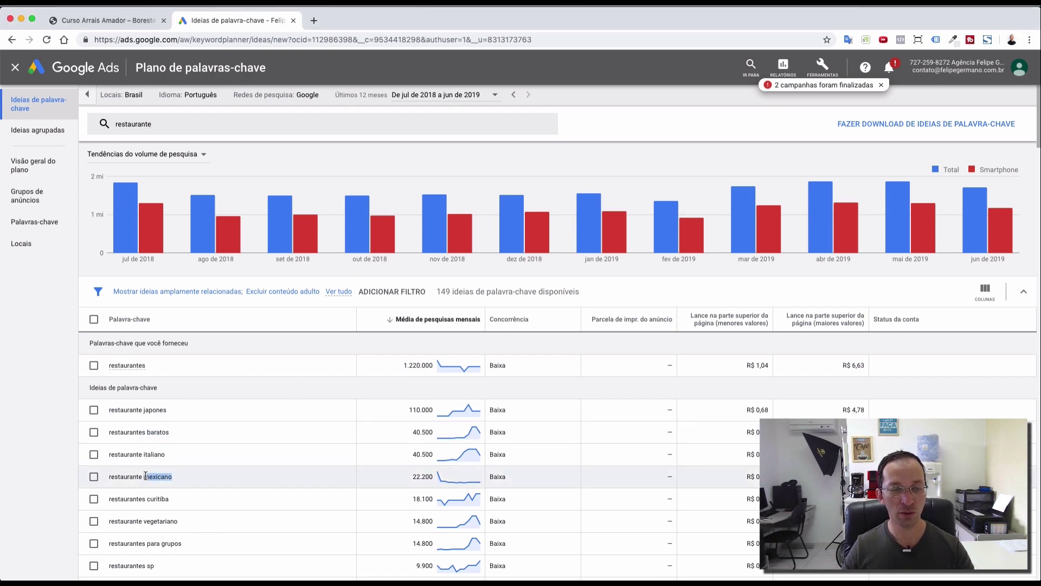
pyautogui.press('super+Tab')
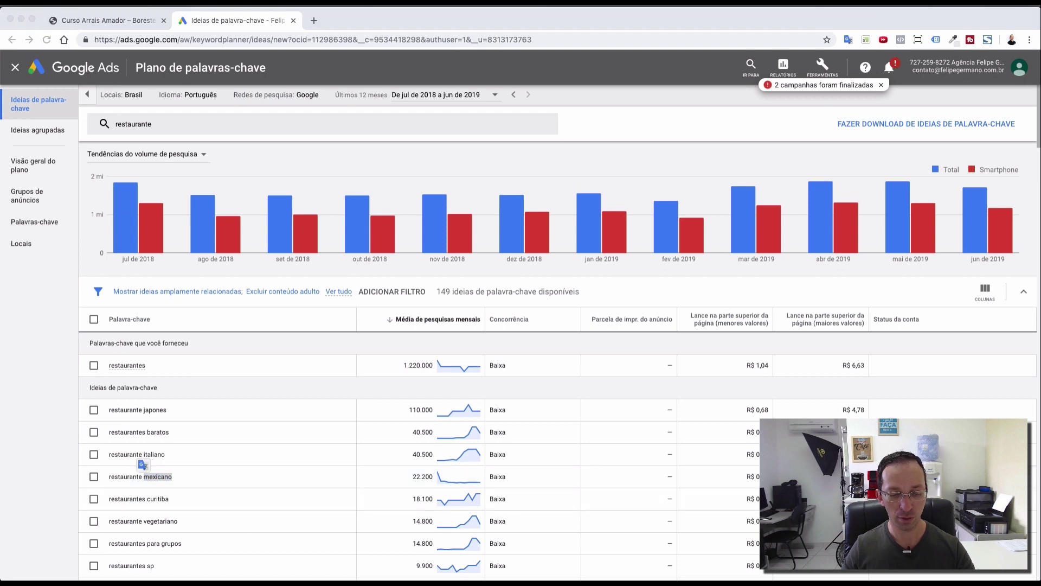
pyautogui.tripleClick(156, 497)
pyautogui.doubleClick(157, 498)
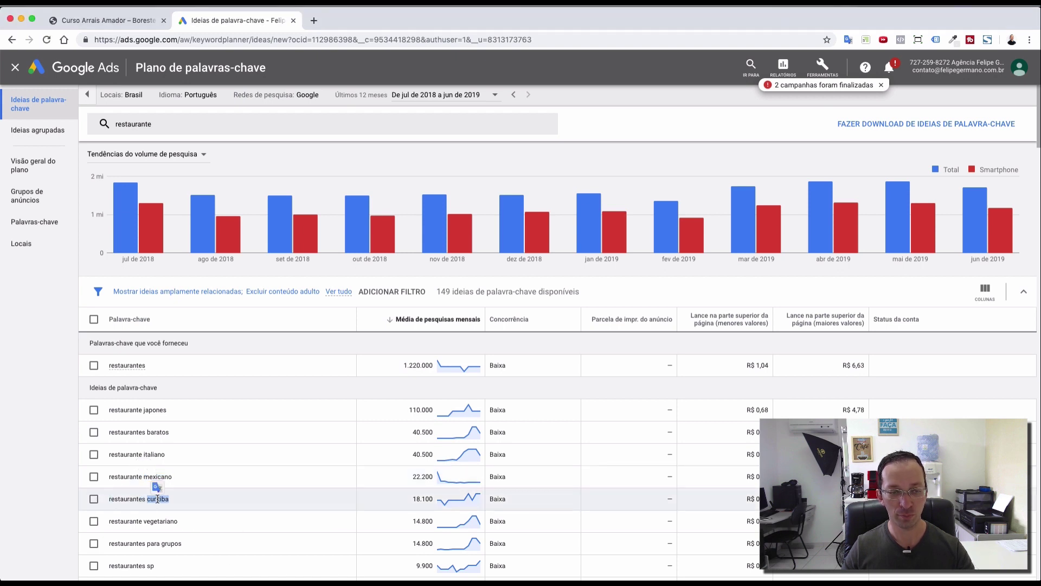
pyautogui.press('super+Tab')
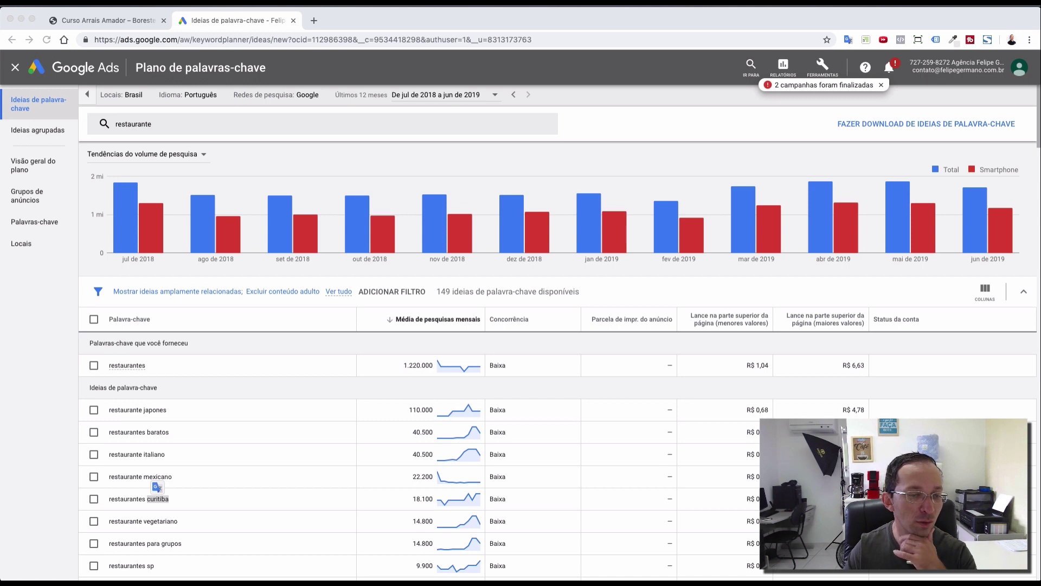
# - Pick out the word "vegetariano" in the keyword ideas for the NEGATIVAS list in the text note
pyautogui.click(161, 521)
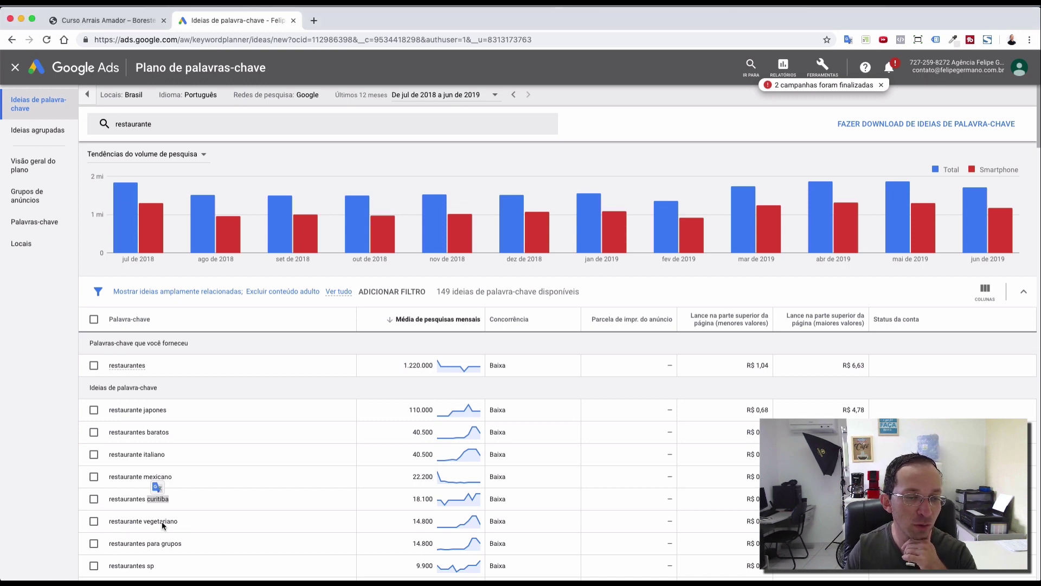
pyautogui.tripleClick(162, 522)
pyautogui.doubleClick(167, 521)
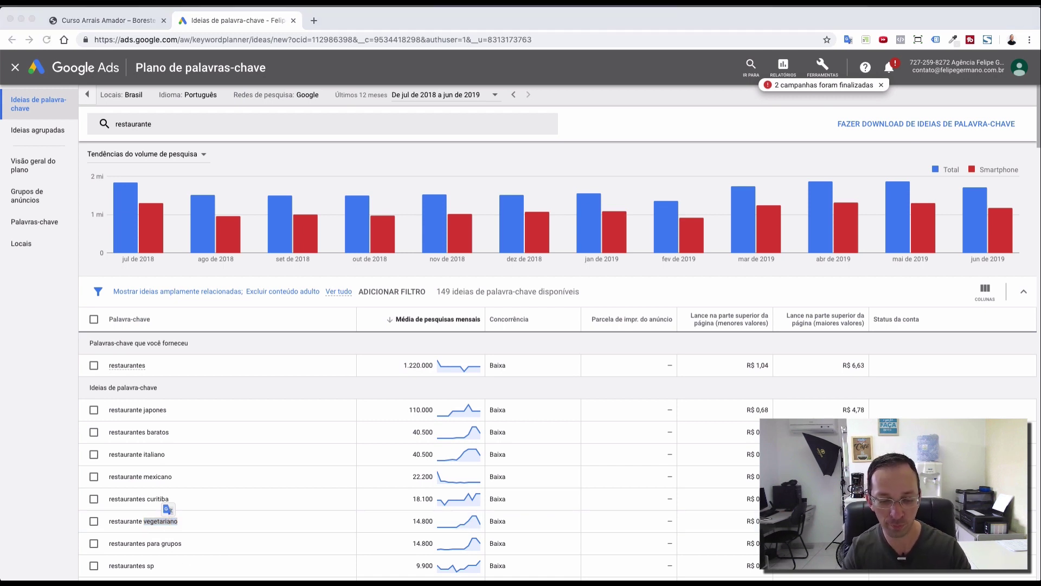
# - Pick out the term "self service" in the keyword ideas for the PALAVRAS POSITIVAS list in the text note
pyautogui.scroll(-4, 190, 529)
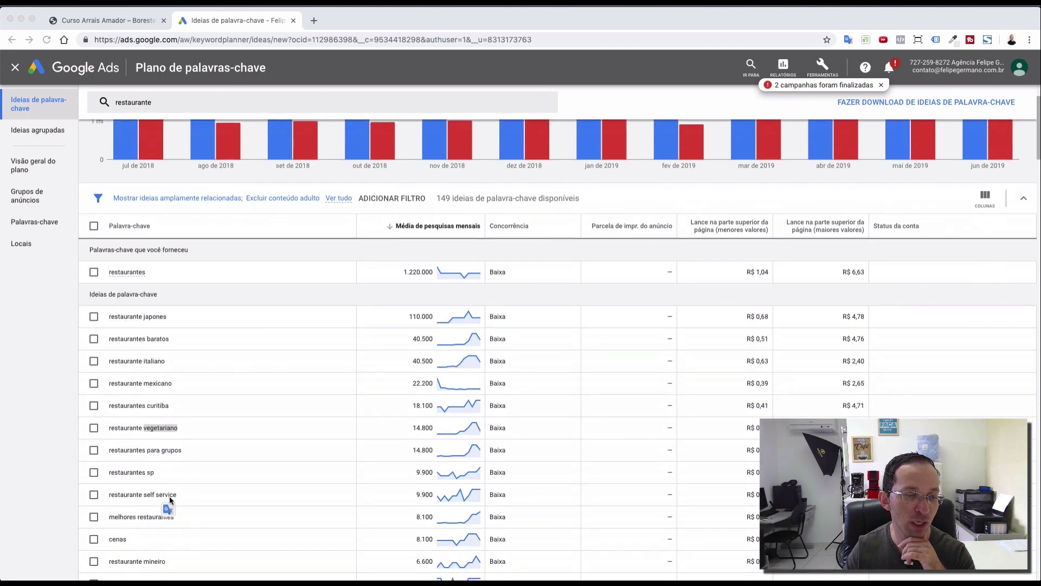
pyautogui.doubleClick(169, 495)
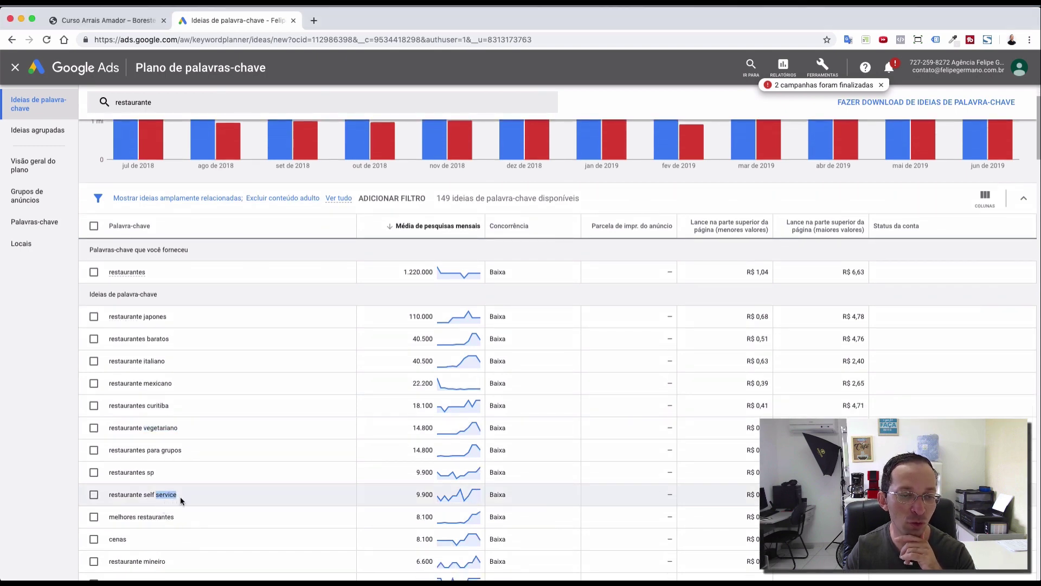
pyautogui.moveTo(178, 495); pyautogui.dragTo(144, 495)
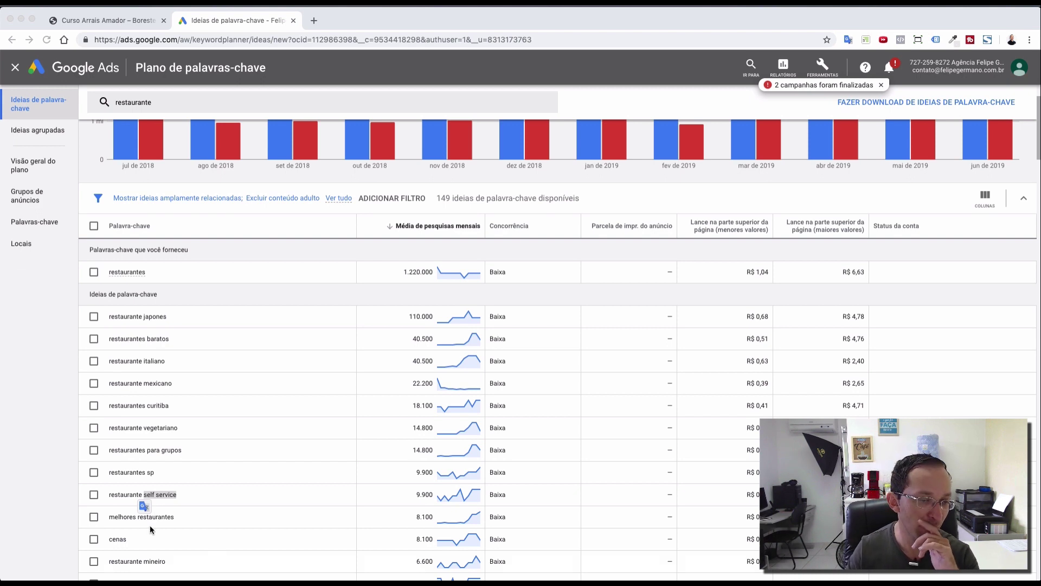
# - Look through further keyword ideas, and move the text note with the keyword lists into view over them
pyautogui.scroll(-2, 135, 528)
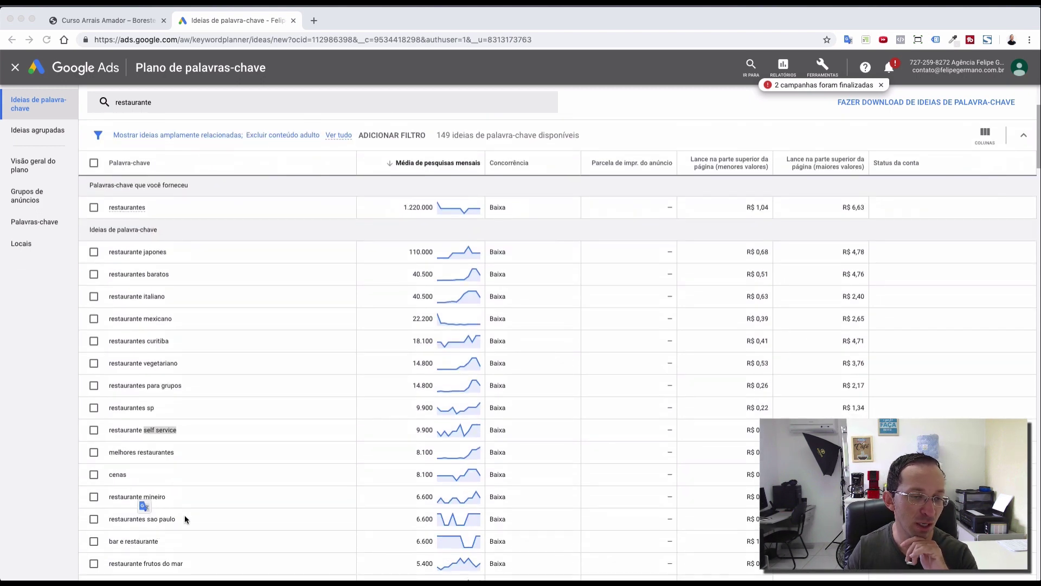
pyautogui.scroll(-3, 185, 519)
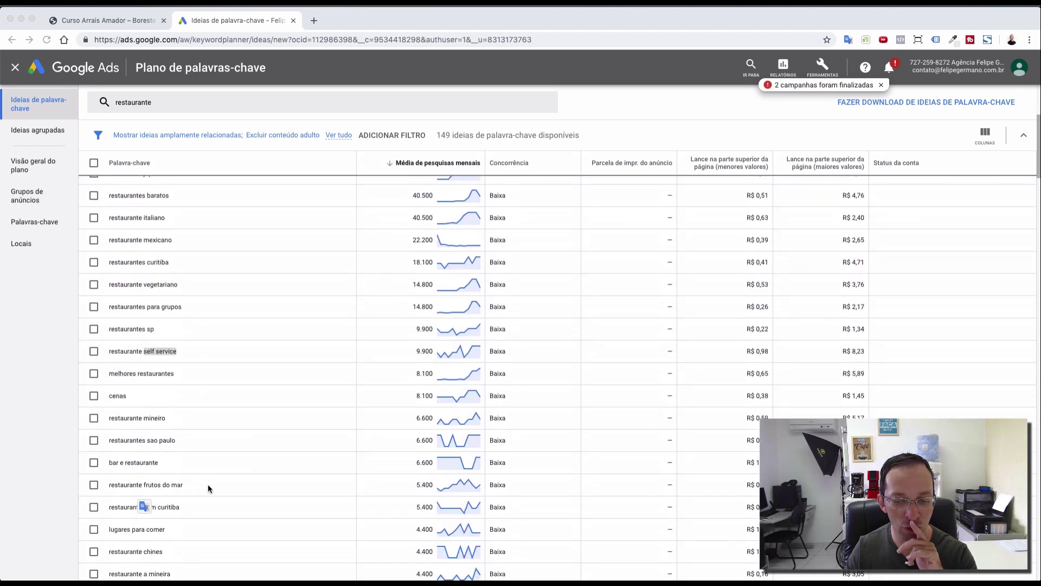
pyautogui.click(27, 512)
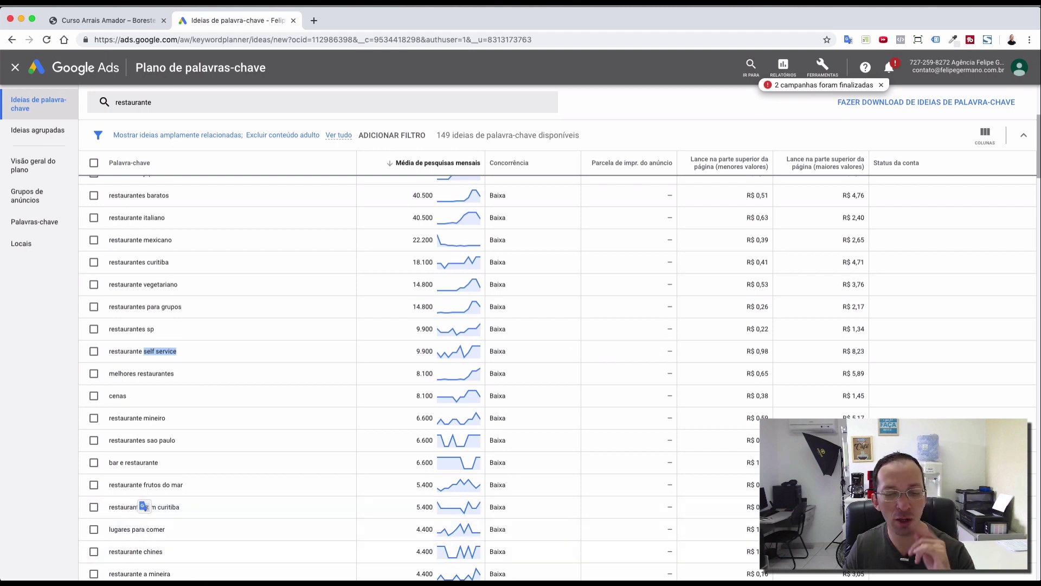
pyautogui.moveTo(454, 582); pyautogui.dragTo(454, 99)
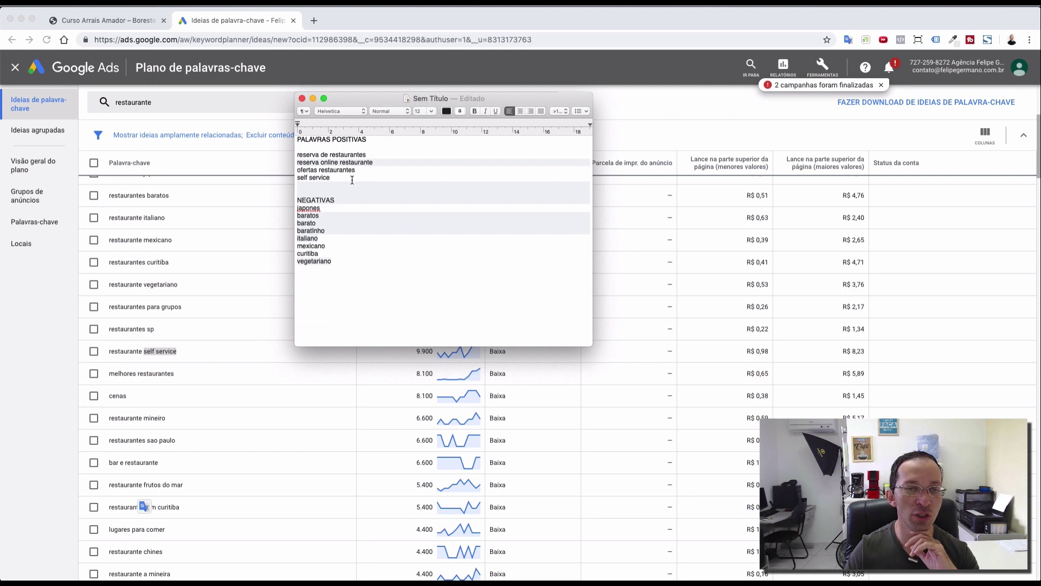
# - Add the heading "CORRESPONDENCIA AMPLA" beneath PALAVRAS POSITIVAS in the text note, above the list of positive keywords
pyautogui.click(376, 149)
pyautogui.press('Return')
pyautogui.press('Return')
pyautogui.write('CORRESPONDENCIA AMPLA')
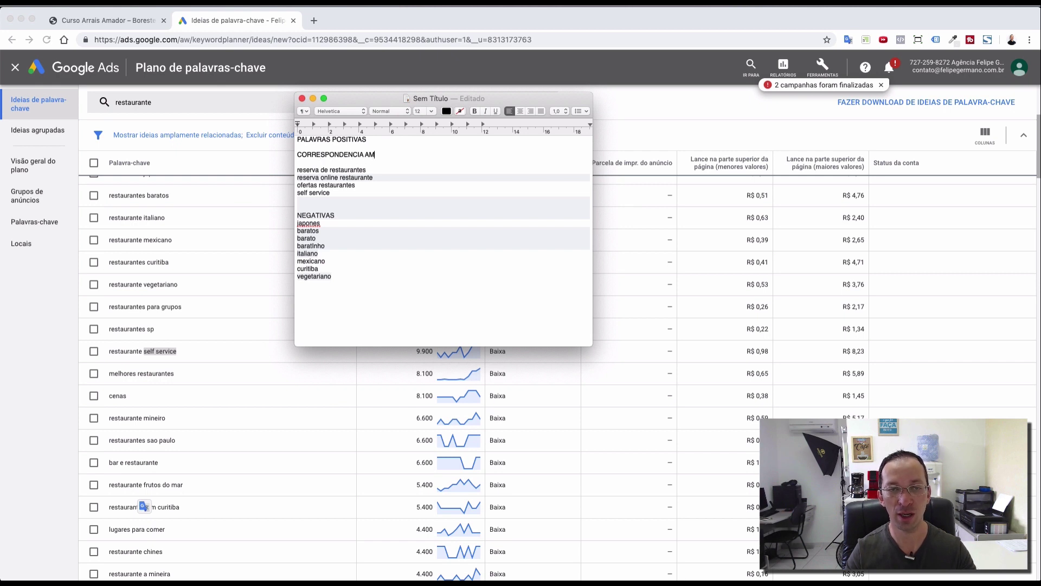
# - Add the heading "AMPLA MODIFICADA" below CORRESPONDENCIA AMPLA, separated by a blank line
pyautogui.press('Return')
pyautogui.press('Return')
pyautogui.write('CORRE')
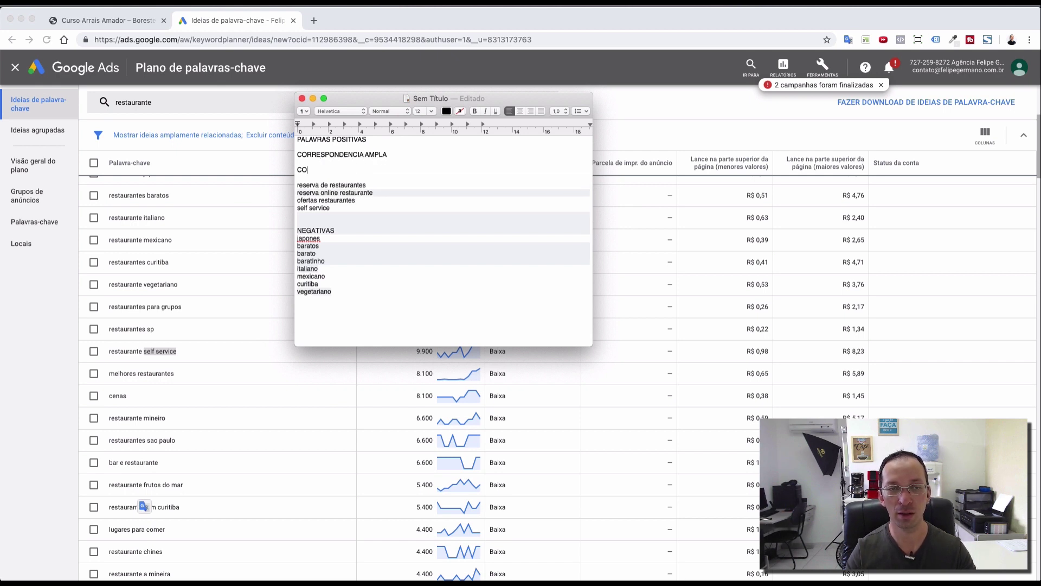
pyautogui.press('BackSpace')
pyautogui.press('BackSpace')
pyautogui.press('BackSpace')
pyautogui.press('BackSpace')
pyautogui.press('BackSpace')
pyautogui.write('A')
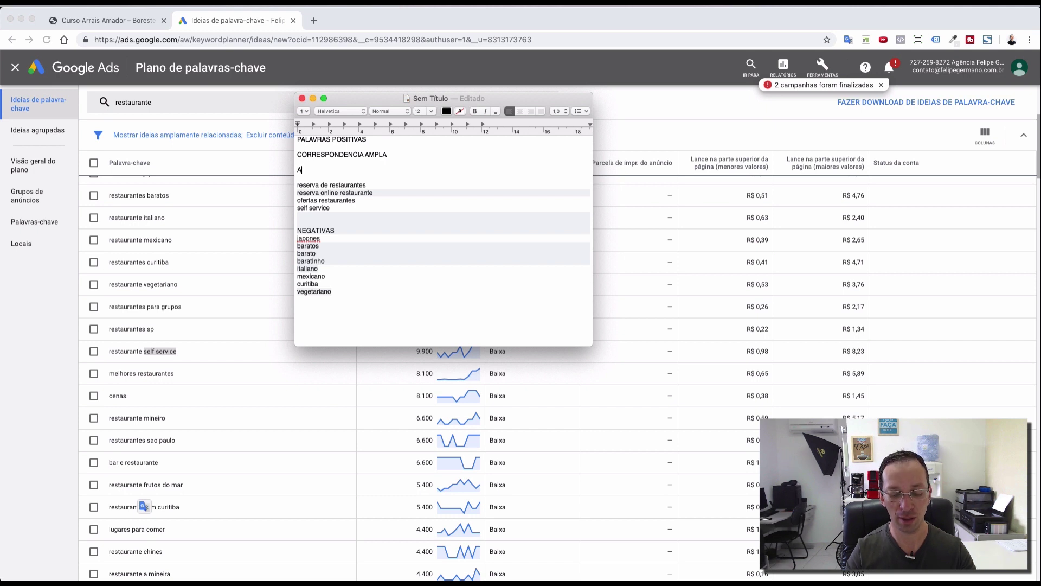
pyautogui.write('MPLA MODICICADA')
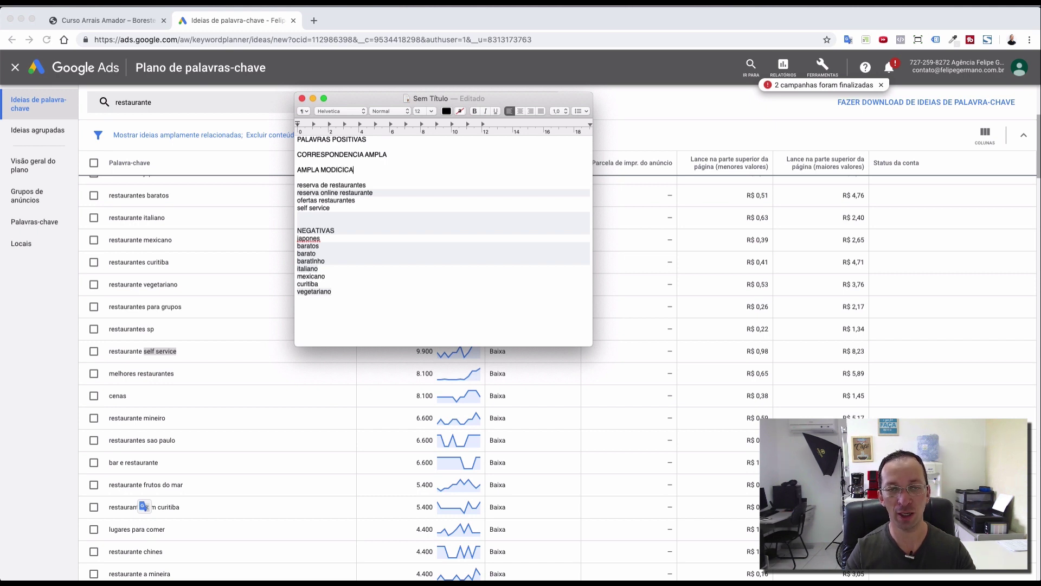
pyautogui.press('BackSpace')
pyautogui.press('BackSpace')
pyautogui.press('BackSpace')
pyautogui.press('BackSpace')
pyautogui.press('BackSpace')
pyautogui.write('FICADA')
pyautogui.press('Return')
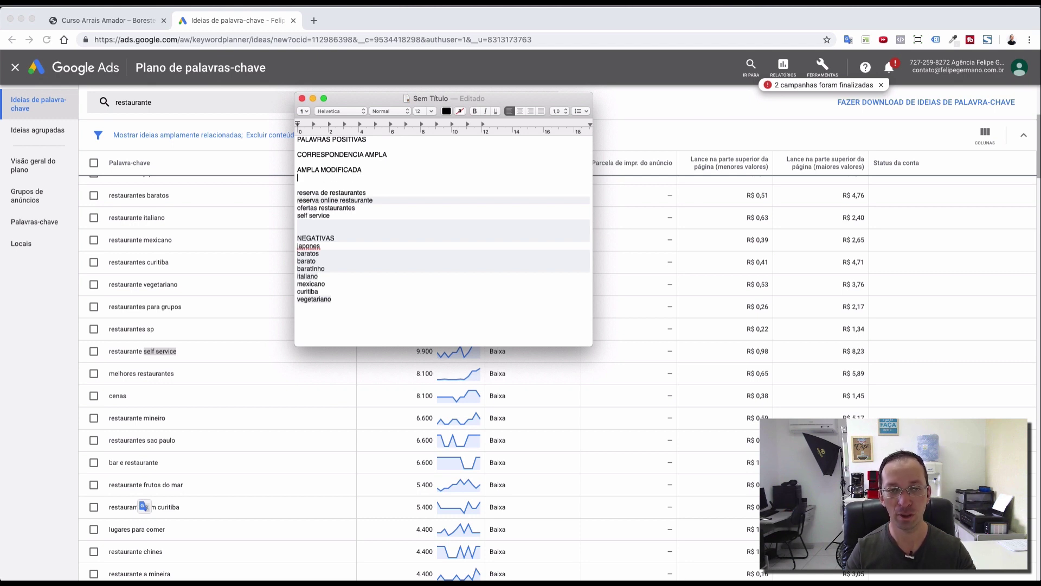
# - Add the headings "FRASE" and "EXATA" below AMPLA MODIFICADA, with blank lines between them
pyautogui.press('Return')
pyautogui.write('FRASE')
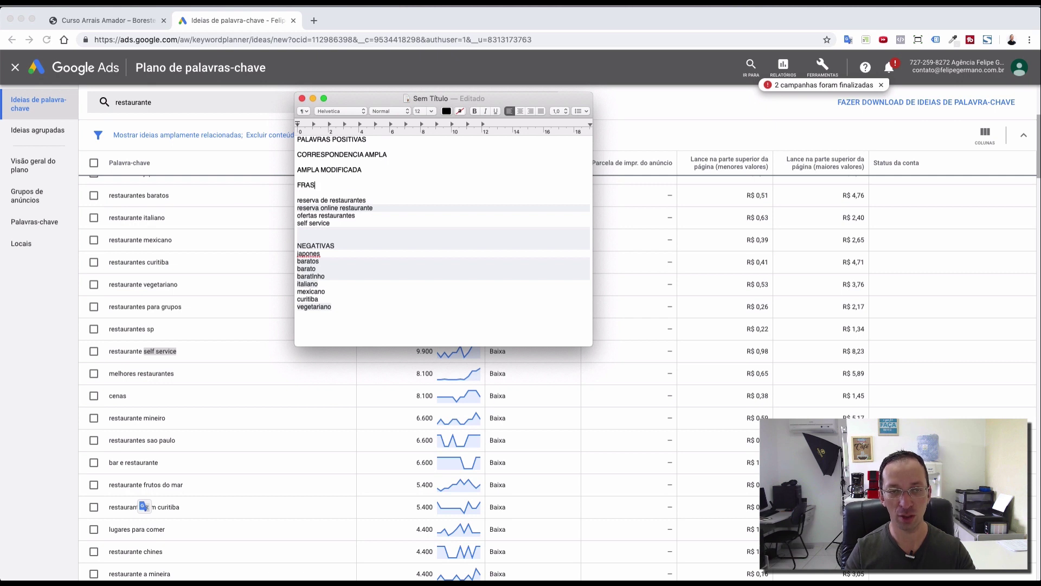
pyautogui.press('Return')
pyautogui.press('Return')
pyautogui.write('EXATA')
pyautogui.press('Up')
pyautogui.press('Return')
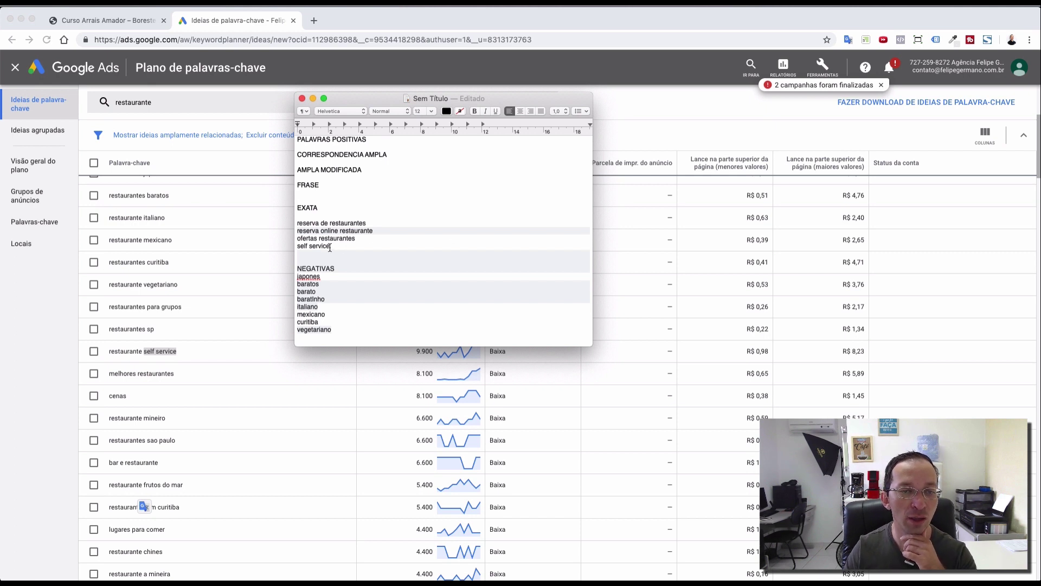
# - Move the four positive keywords, from "reserva de restaurantes" to "self service", directly under the CORRESPONDENCIA AMPLA heading
pyautogui.moveTo(332, 248); pyautogui.dragTo(296, 223)
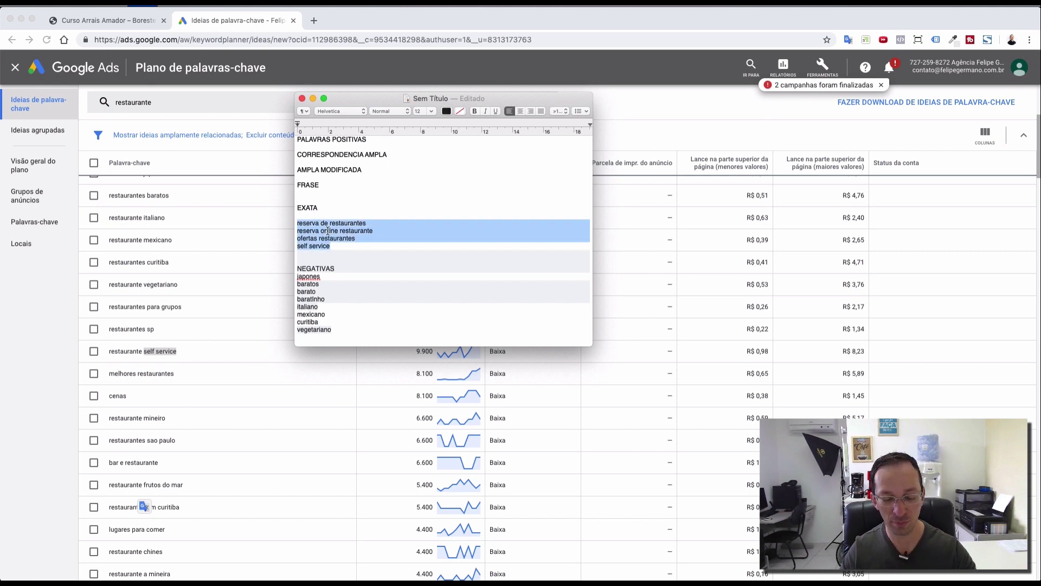
pyautogui.press('super+x')
pyautogui.click(324, 161)
pyautogui.press('Return')
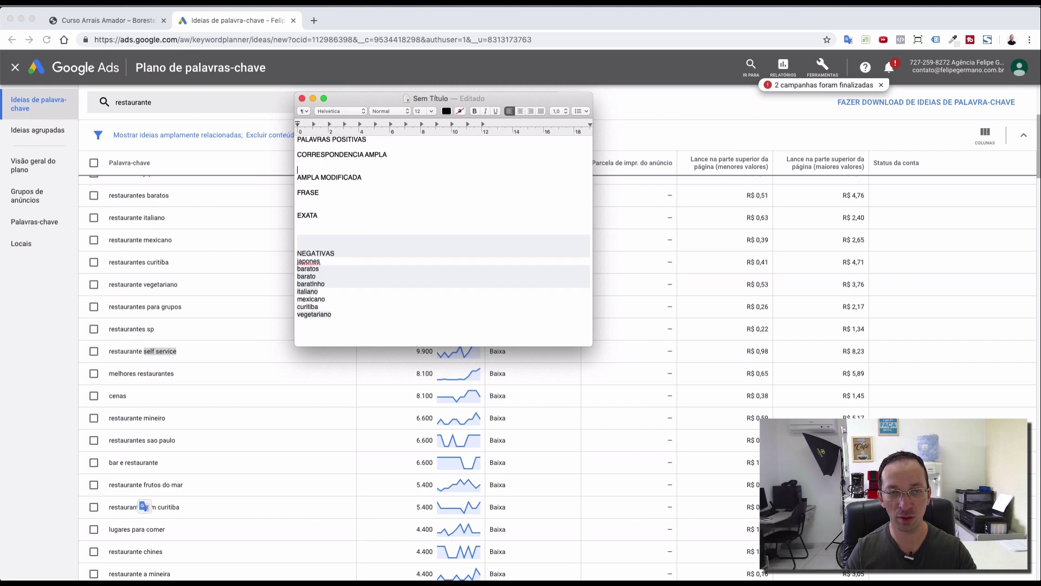
pyautogui.press('super+v')
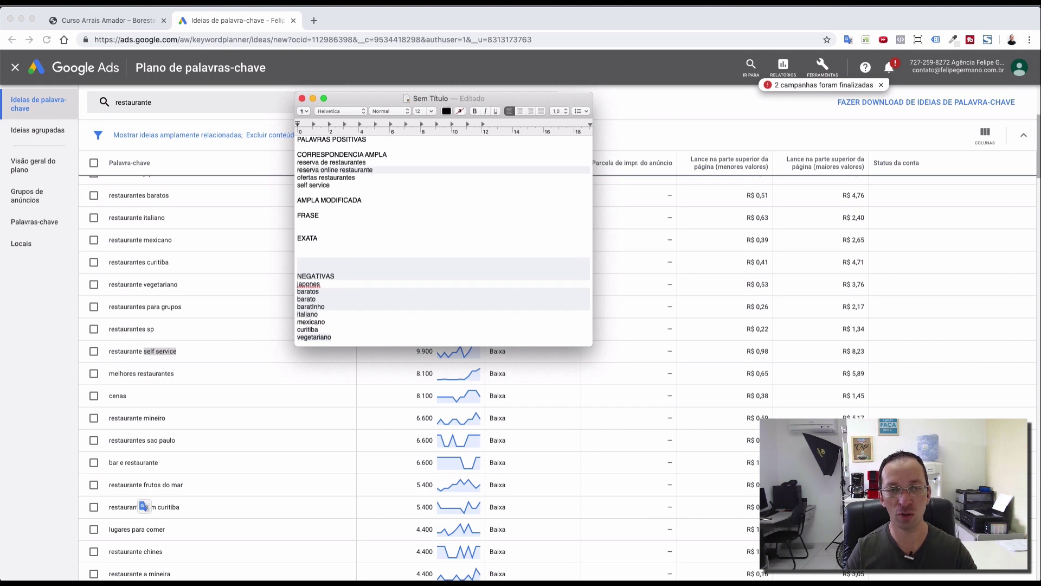
# - Make blank lines under the AMPLA MODIFICADA heading and insert a copy of the four positive keywords there
pyautogui.press('Return')
pyautogui.press('Return')
pyautogui.press('Return')
pyautogui.press('Up')
pyautogui.press('Up')
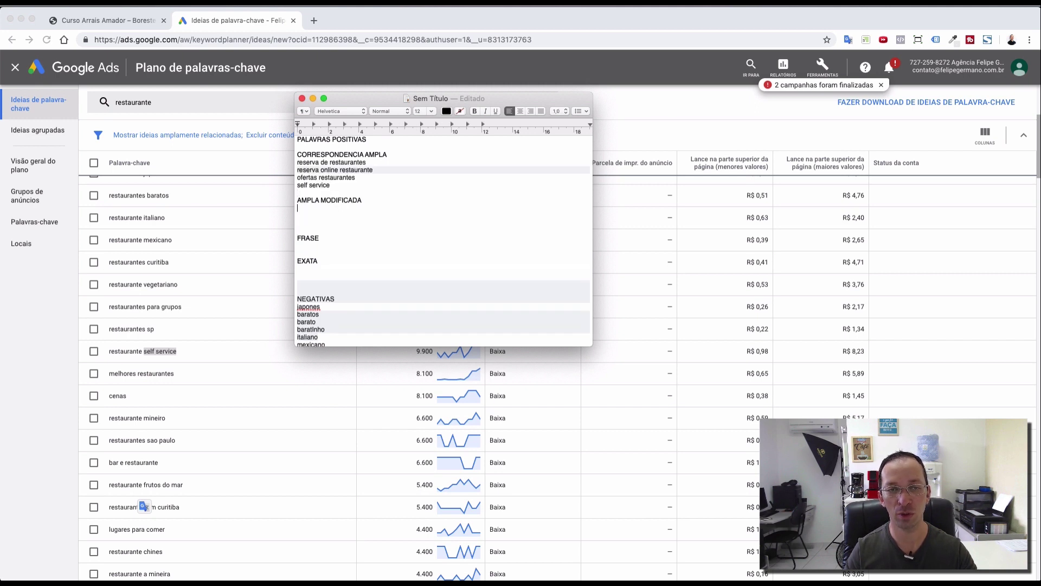
pyautogui.press('super+v')
# - Insert copies of the four positive keywords under the FRASE and EXATA headings
pyautogui.press('Down')
pyautogui.press('Return')
pyautogui.press('super+v')
pyautogui.press('Down')
pyautogui.press('Down')
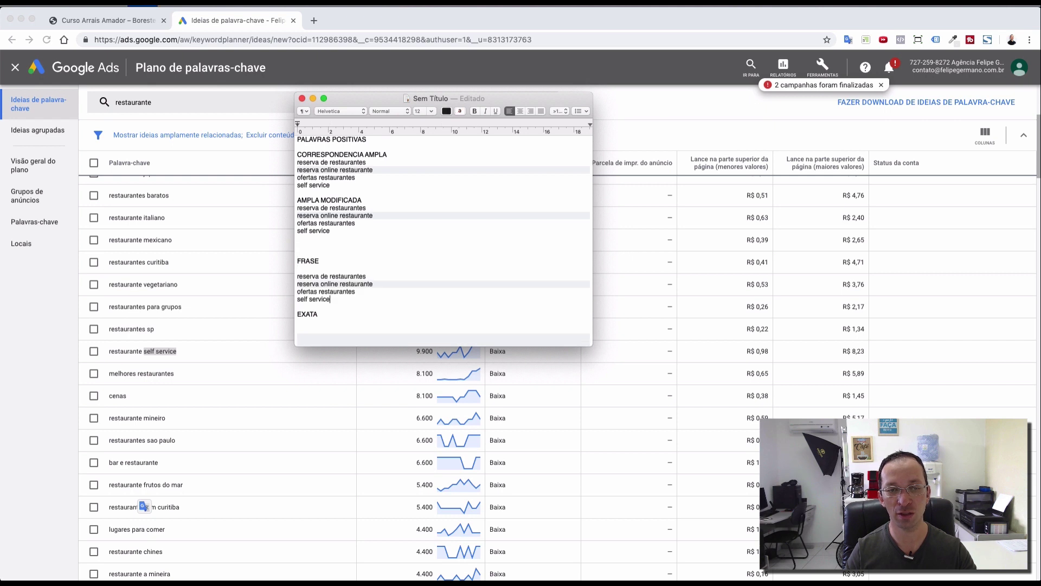
pyautogui.press('super+v')
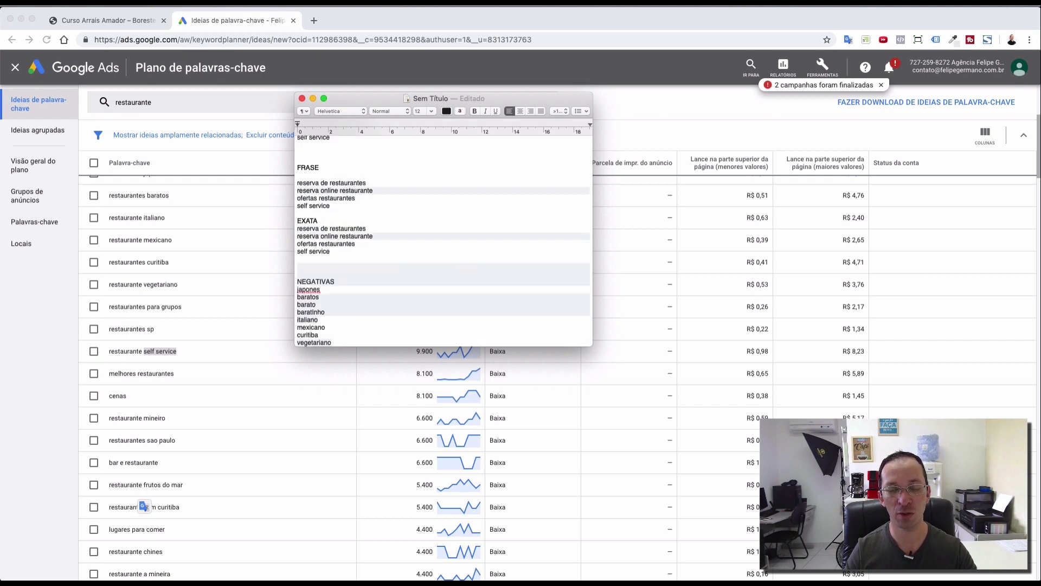
# - Review the keywords "reserva de restaurantes" and "reserva online restaurante" under CORRESPONDENCIA AMPLA
pyautogui.click(331, 244)
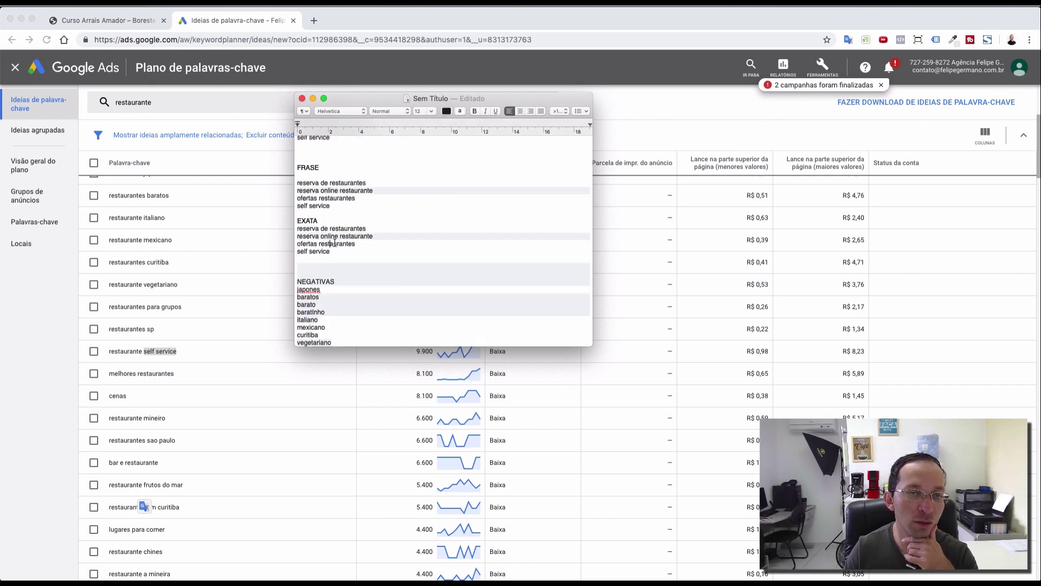
pyautogui.scroll(4, 314, 171)
pyautogui.scroll(2, 314, 172)
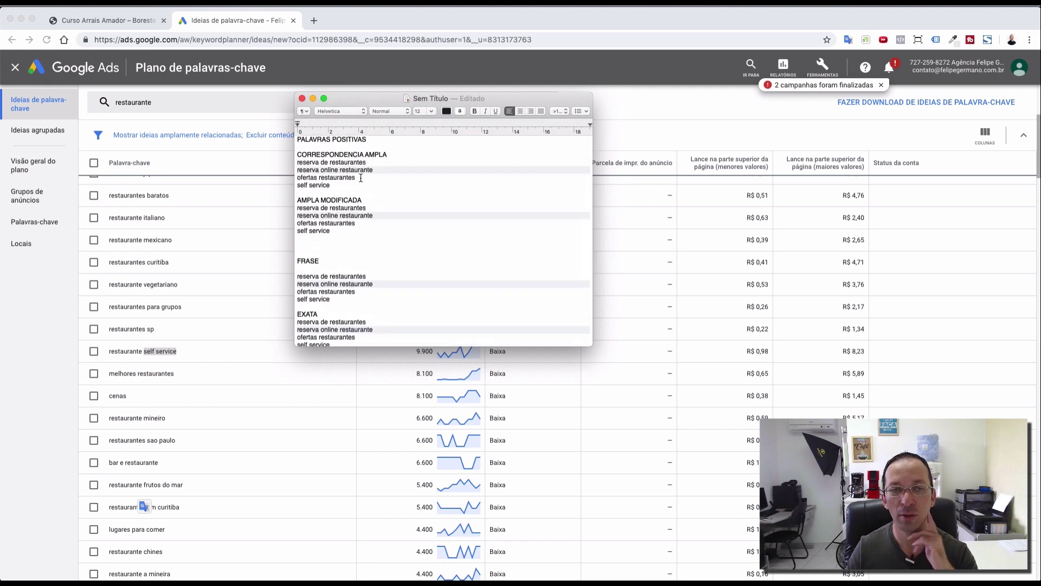
pyautogui.doubleClick(310, 163)
pyautogui.click(357, 163)
pyautogui.tripleClick(357, 163)
pyautogui.doubleClick(371, 170)
pyautogui.click(312, 171)
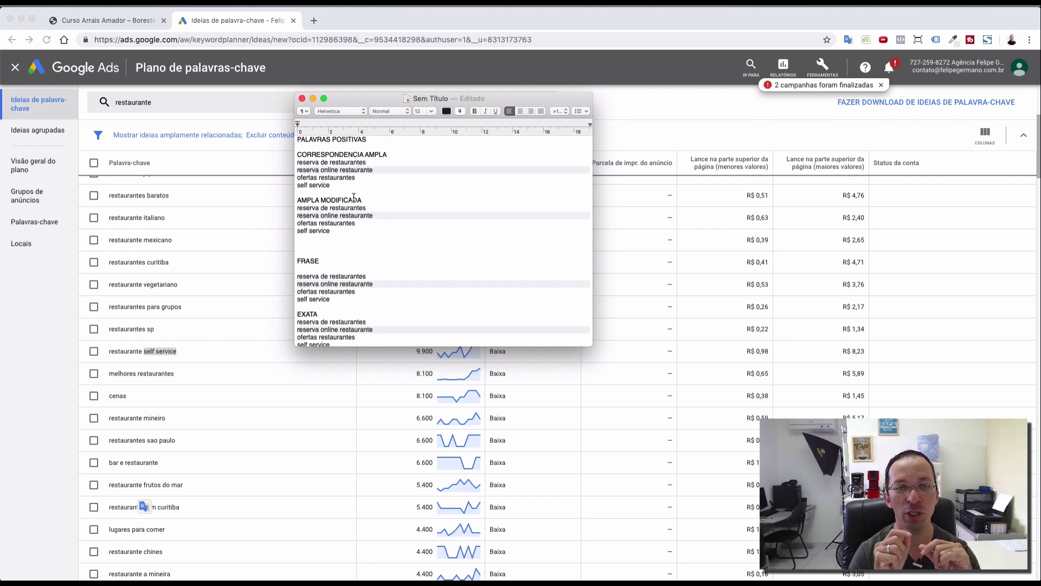
# - Format the CORRESPONDENCIA AMPLA heading and its four keywords as bold red text
pyautogui.moveTo(345, 192); pyautogui.dragTo(298, 153)
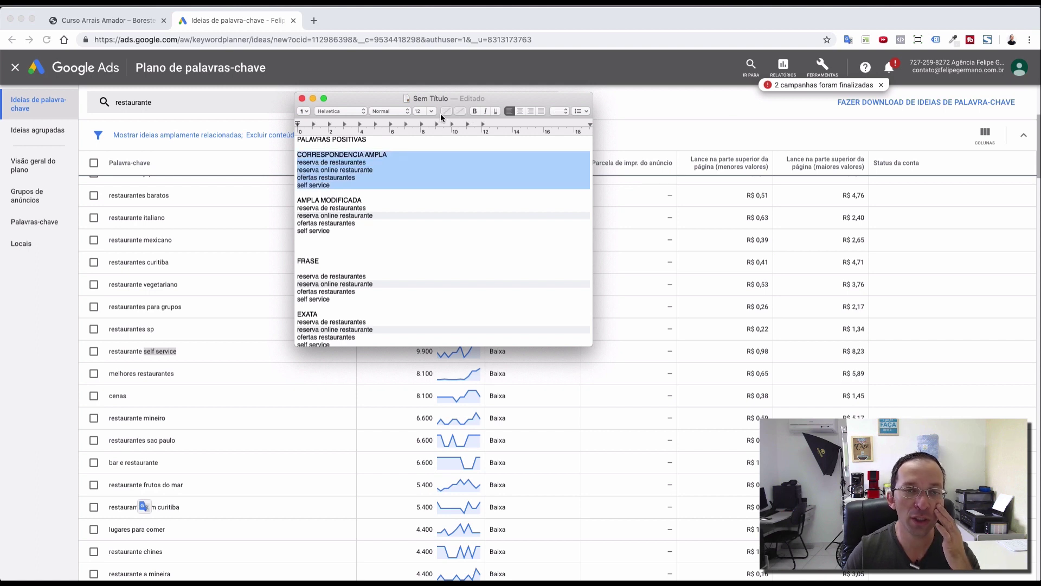
pyautogui.click(446, 112)
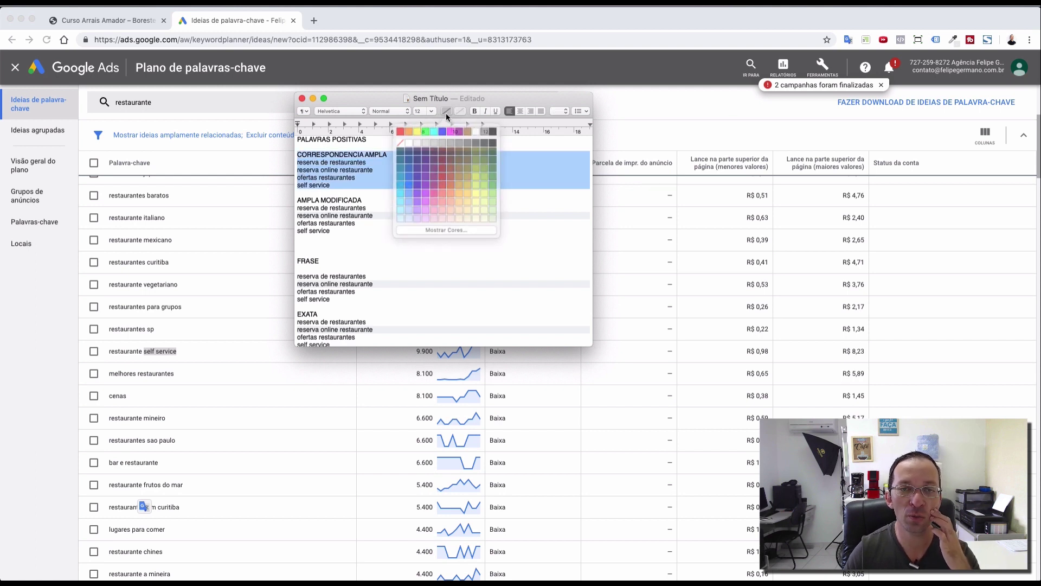
pyautogui.click(404, 142)
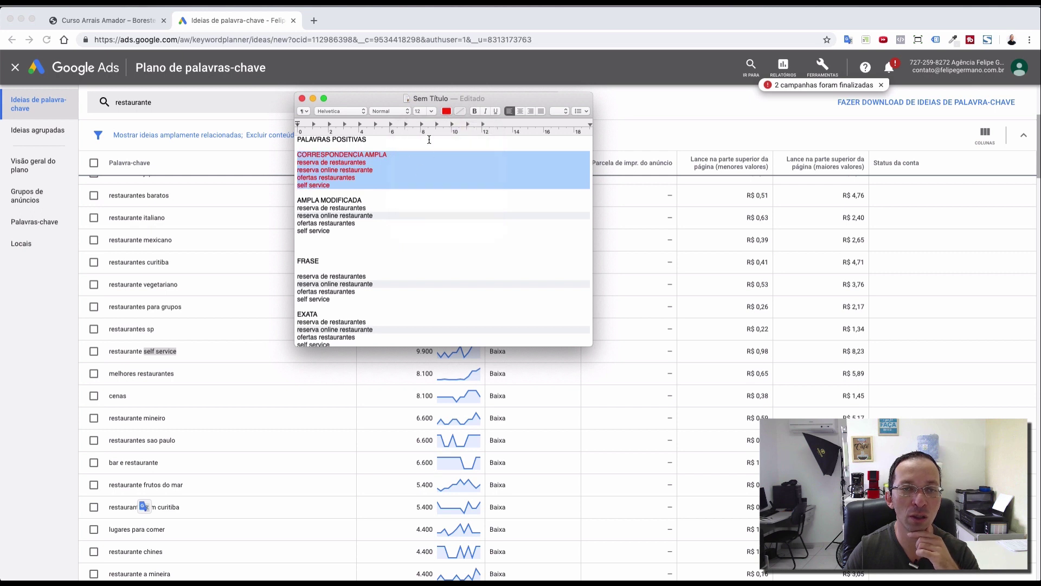
pyautogui.click(474, 111)
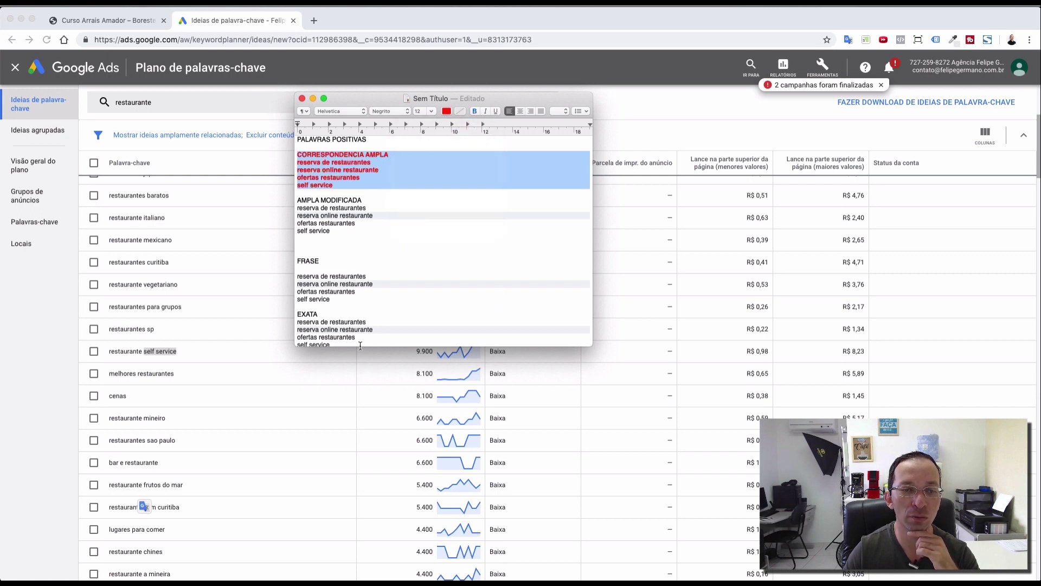
# - Enlarge the note window and set the font size of all its text to 24
pyautogui.moveTo(294, 346); pyautogui.dragTo(104, 433)
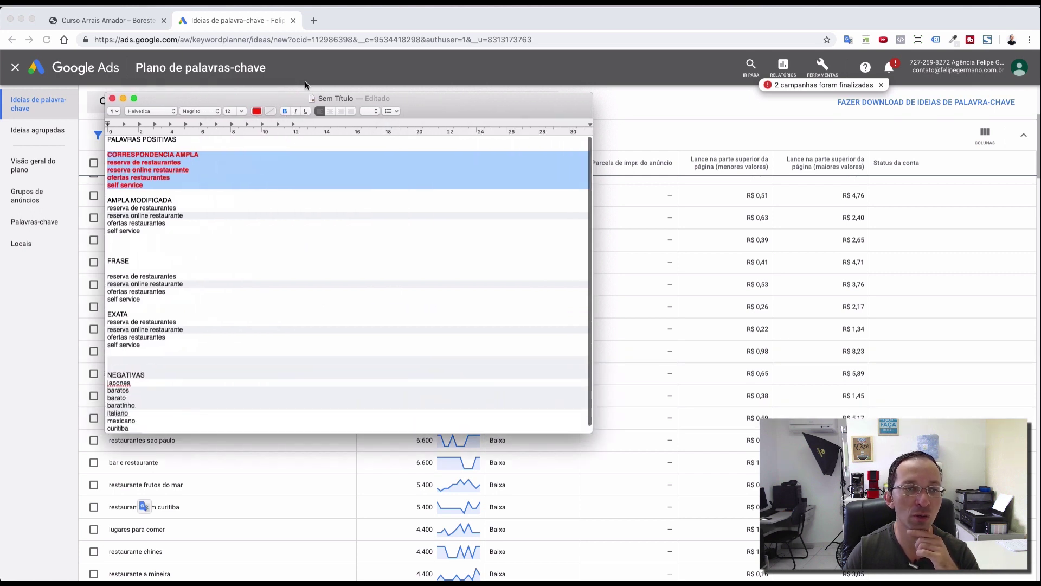
pyautogui.click(314, 221)
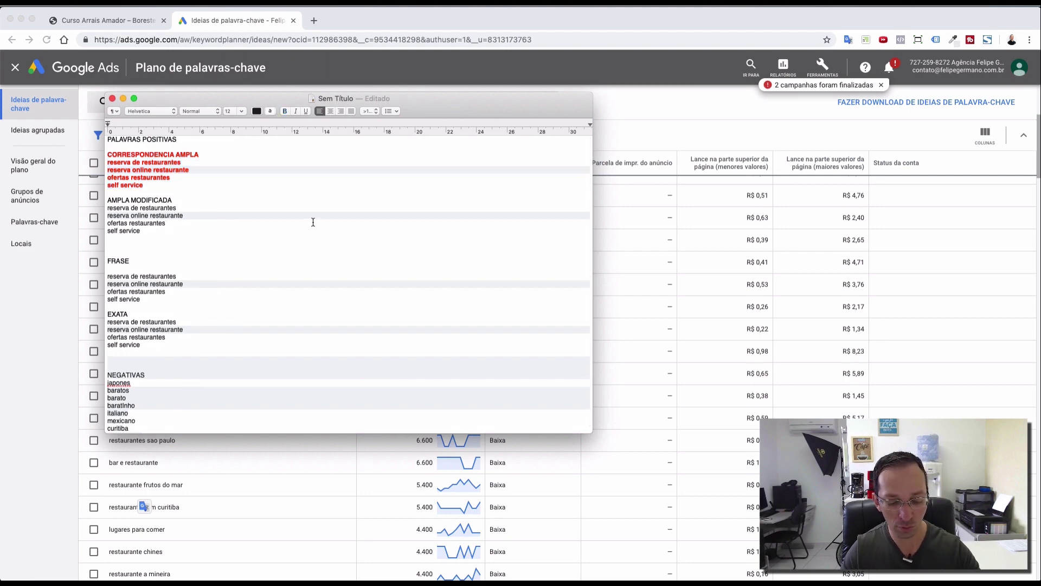
pyautogui.press('super+a')
pyautogui.click(242, 111)
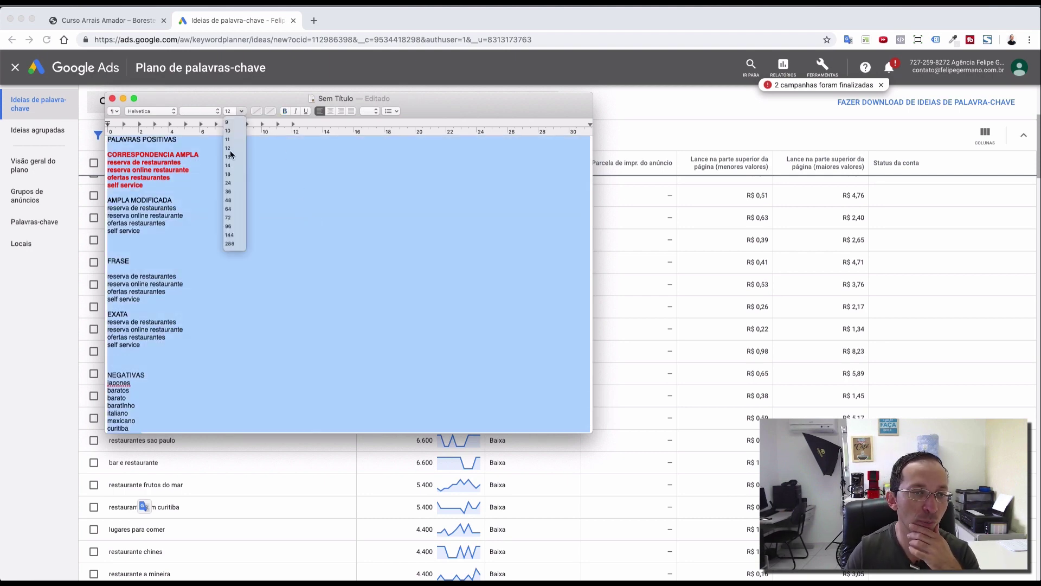
pyautogui.click(229, 184)
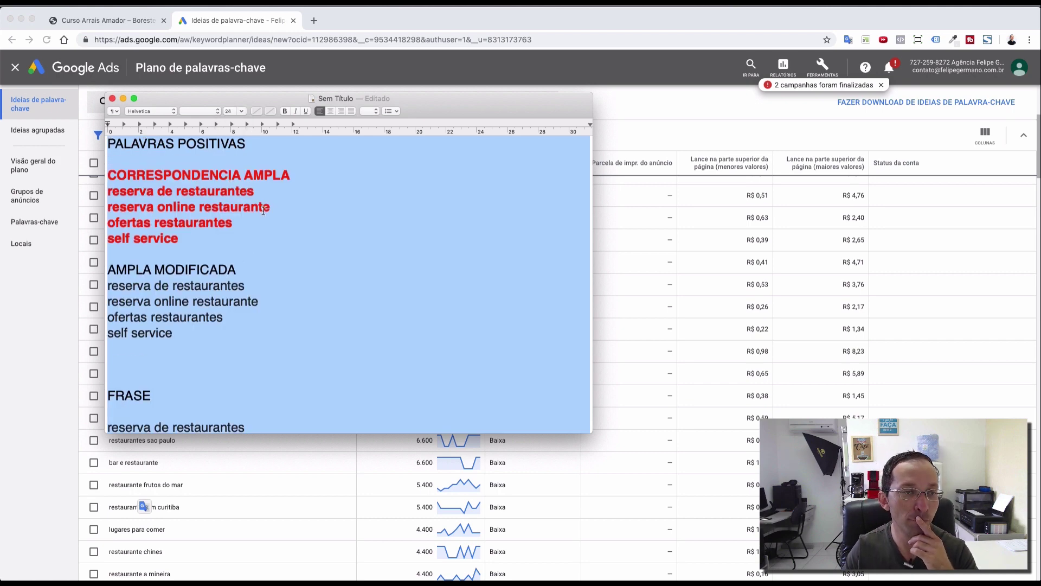
pyautogui.click(295, 233)
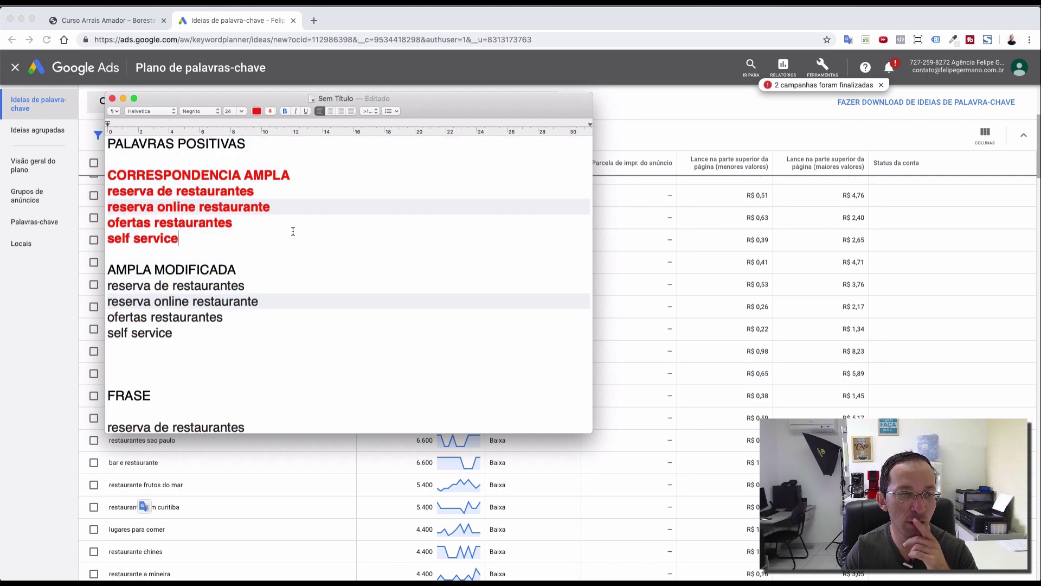
# - Put a plus sign before "reserva" and "restaurantes" in the first keyword under AMPLA MODIFICADA
pyautogui.scroll(-1, 276, 262)
pyautogui.scroll(-2, 276, 262)
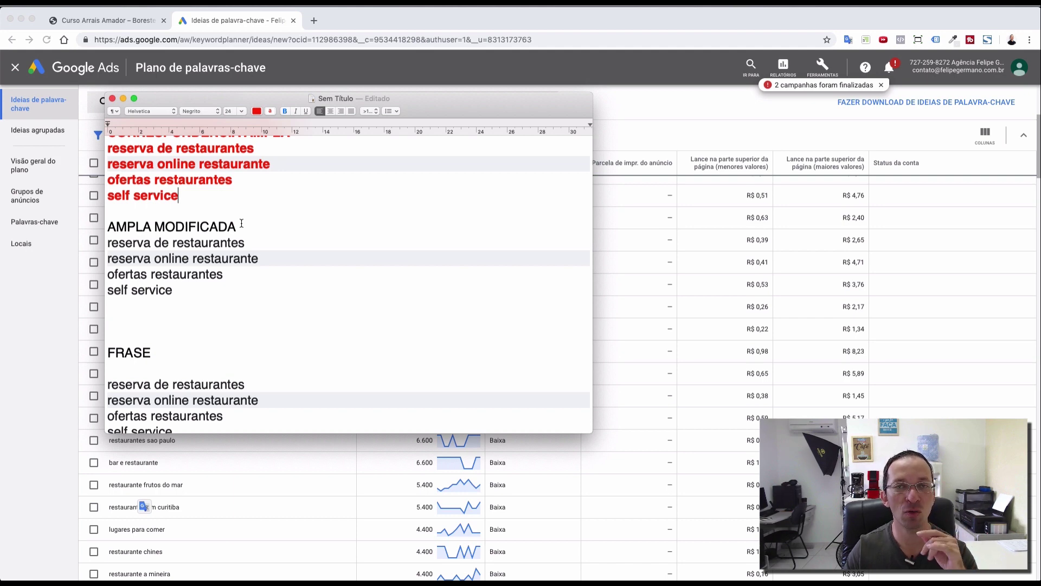
pyautogui.click(176, 243)
pyautogui.write('+')
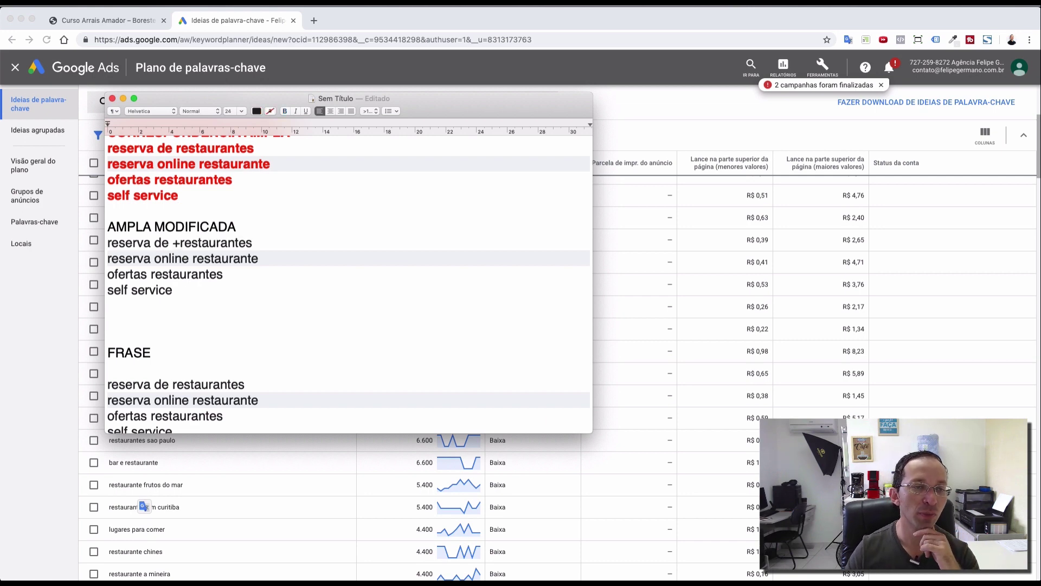
pyautogui.doubleClick(176, 242)
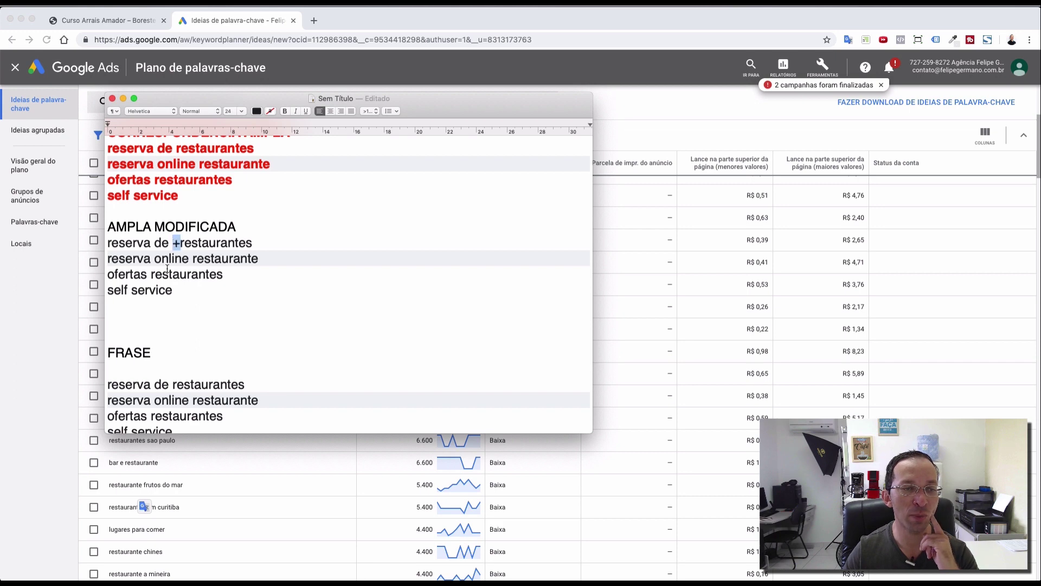
pyautogui.click(109, 245)
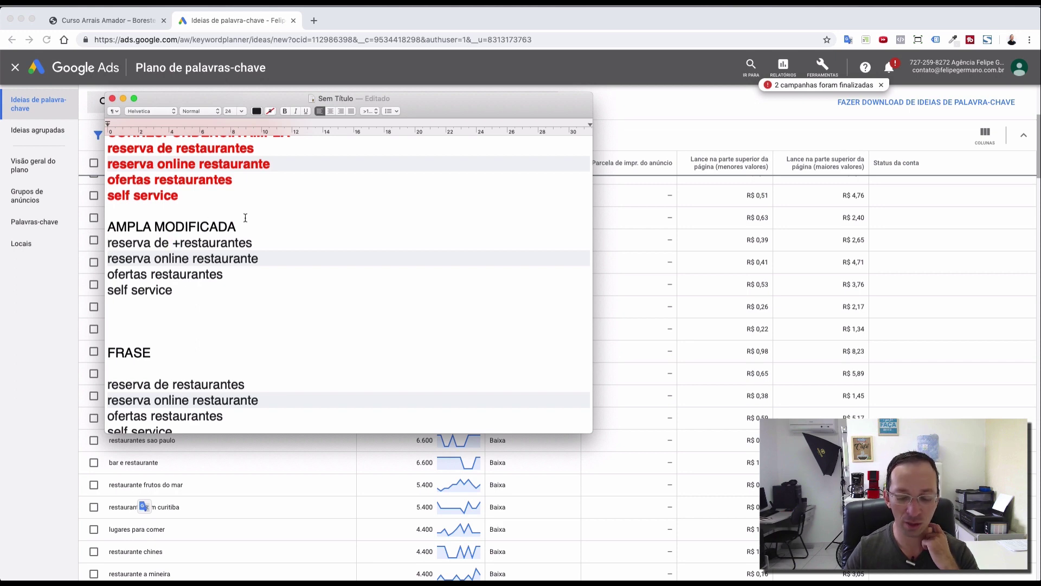
pyautogui.write('+')
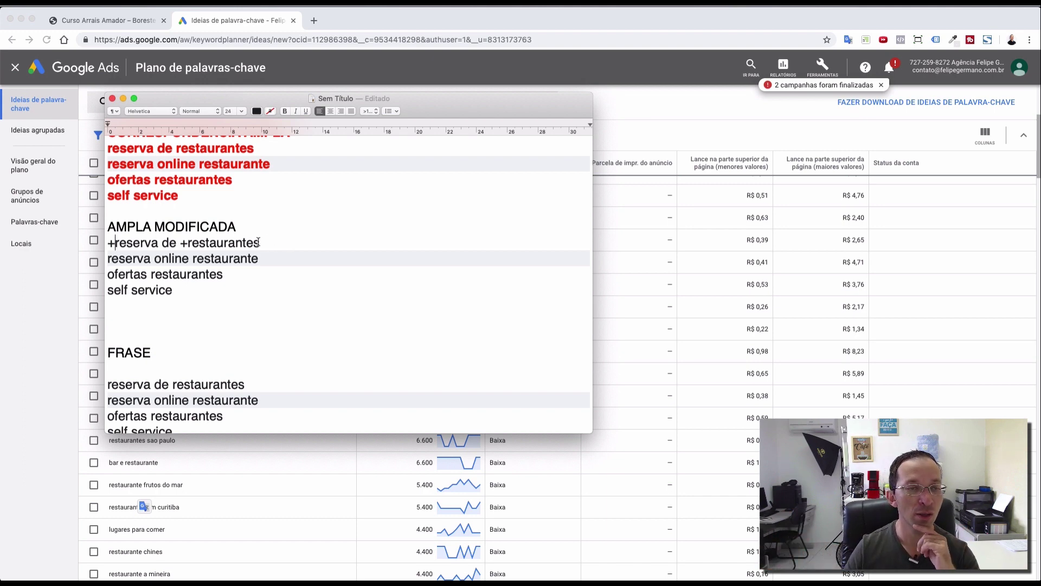
pyautogui.moveTo(188, 242); pyautogui.dragTo(259, 244)
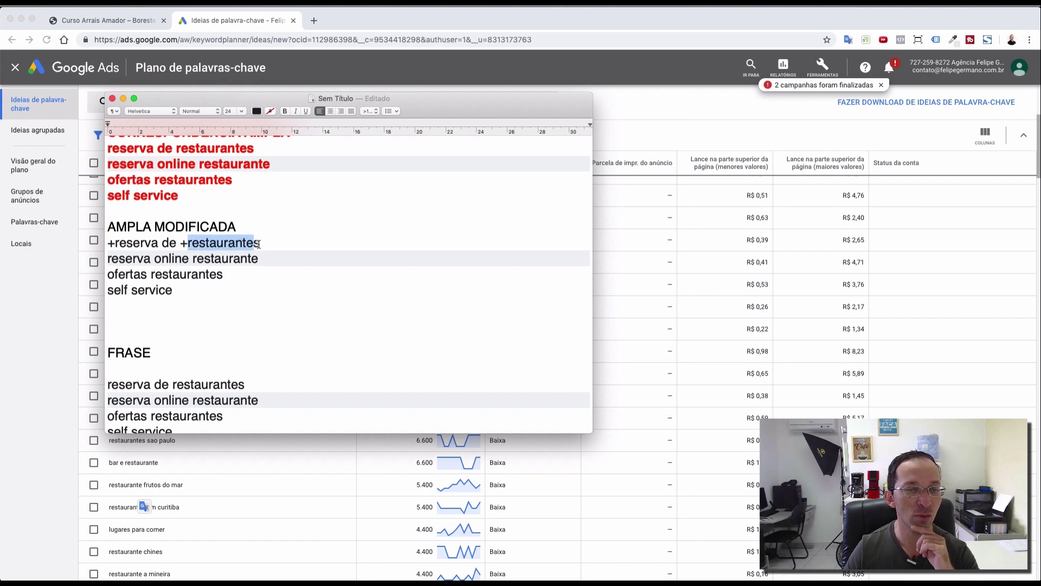
# - Under AMPLA MODIFICADA, add a plus sign before "restaurante" in the second keyword and before both words of "ofertas restaurantes"
pyautogui.click(156, 258)
pyautogui.click(193, 259)
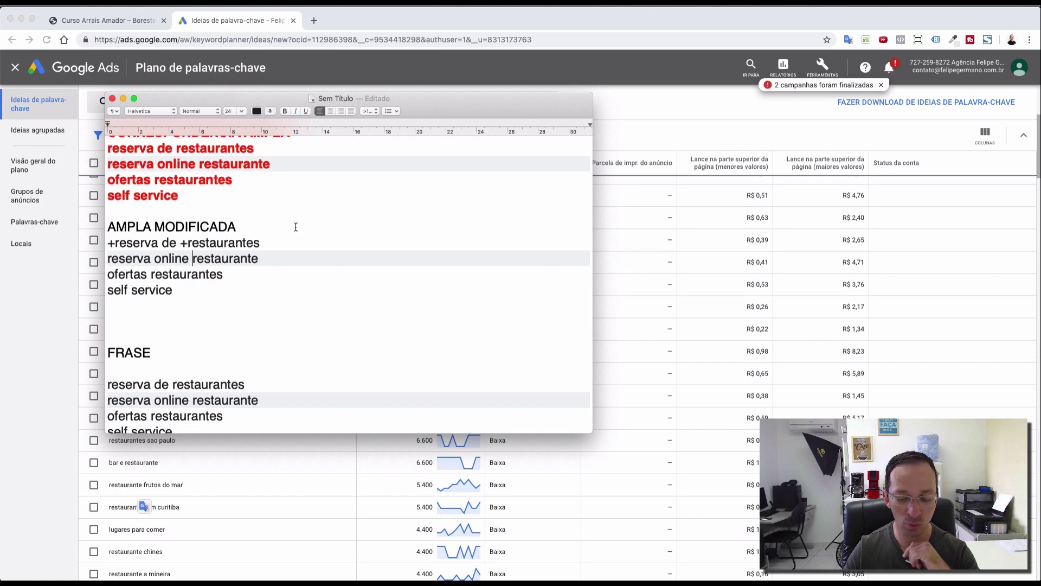
pyautogui.write('+')
pyautogui.click(109, 274)
pyautogui.write('+')
pyautogui.click(157, 274)
pyautogui.write('+')
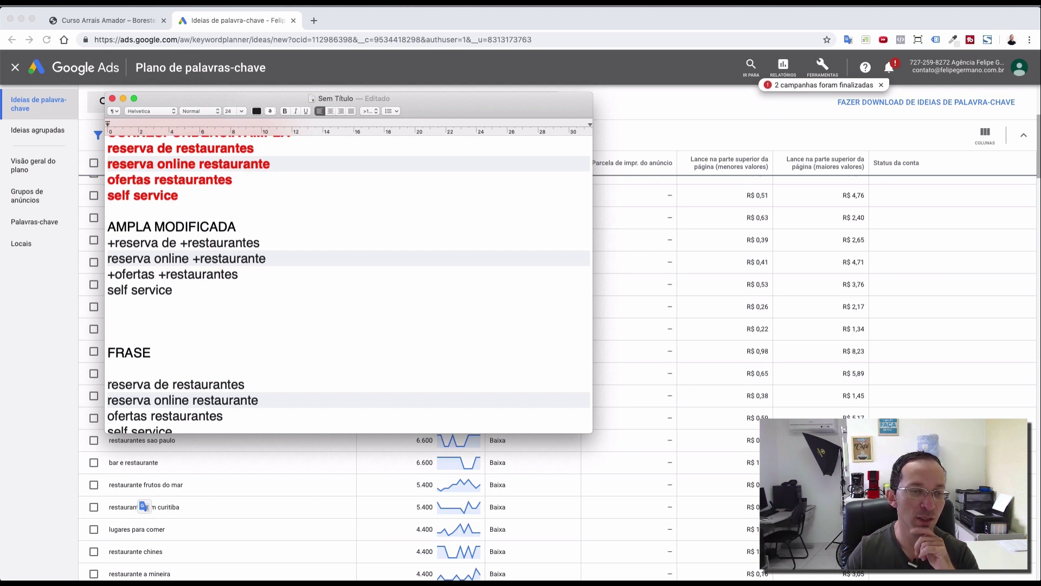
# - Enclose the keyword "reserva de restaurantes" under the FRASE heading in quotation marks
pyautogui.scroll(-6, 189, 240)
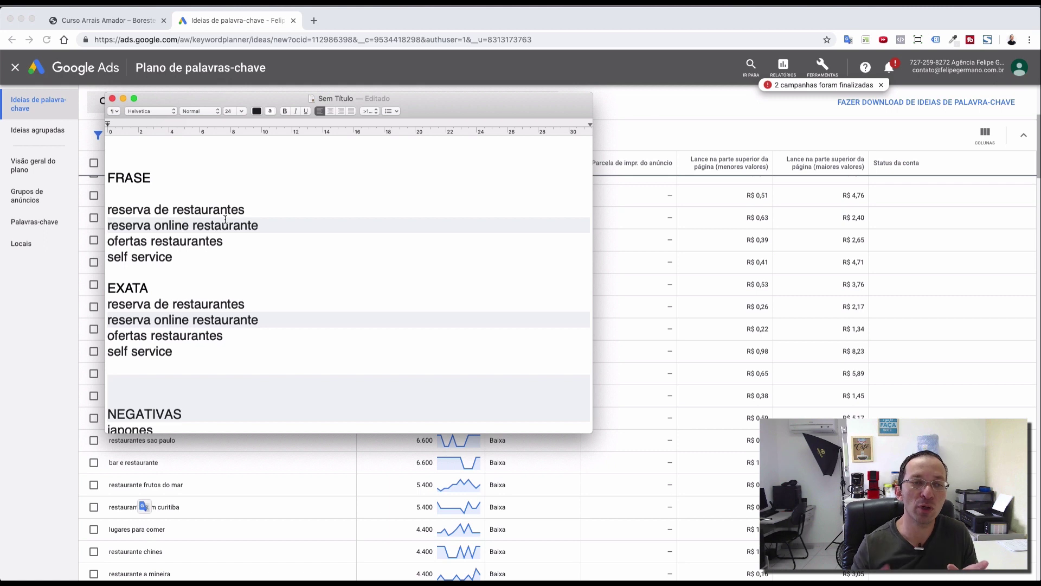
pyautogui.click(249, 210)
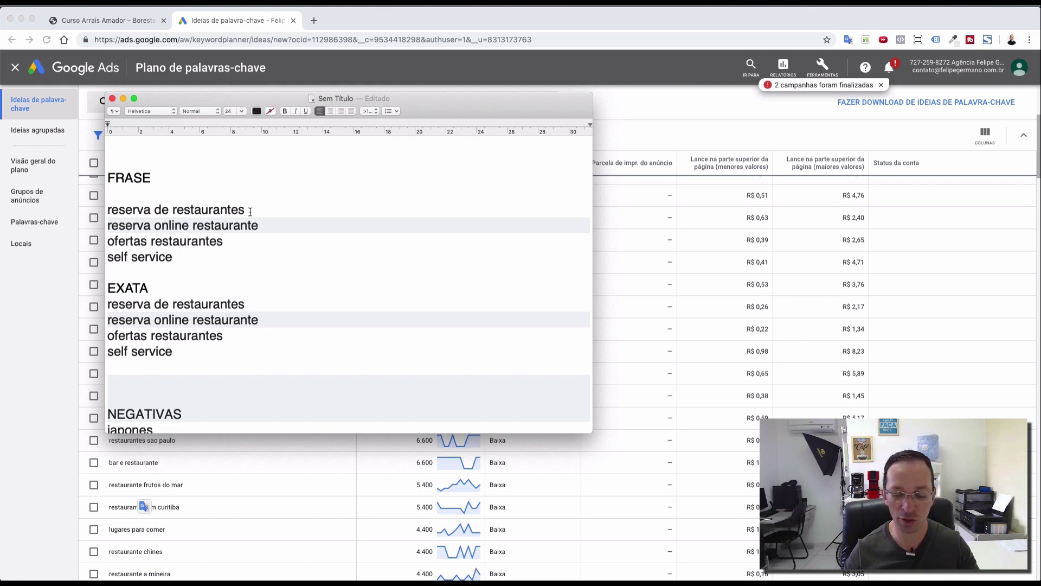
pyautogui.write('"')
pyautogui.press('super+Left')
pyautogui.write('"')
# - Add an opening quotation mark before "reserva online restaurante", "ofertas restaurantes" and "self service" under FRASE
pyautogui.press('Down')
pyautogui.press('super+Left')
pyautogui.write('"')
pyautogui.press('super+Right')
pyautogui.write('"')
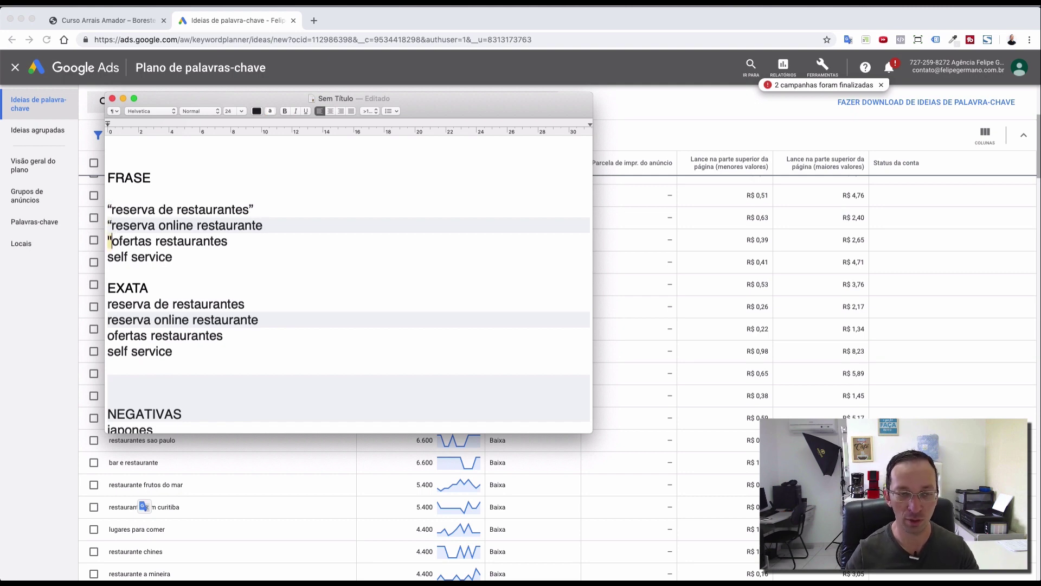
pyautogui.press('Down')
pyautogui.press('super+Left')
pyautogui.write('"')
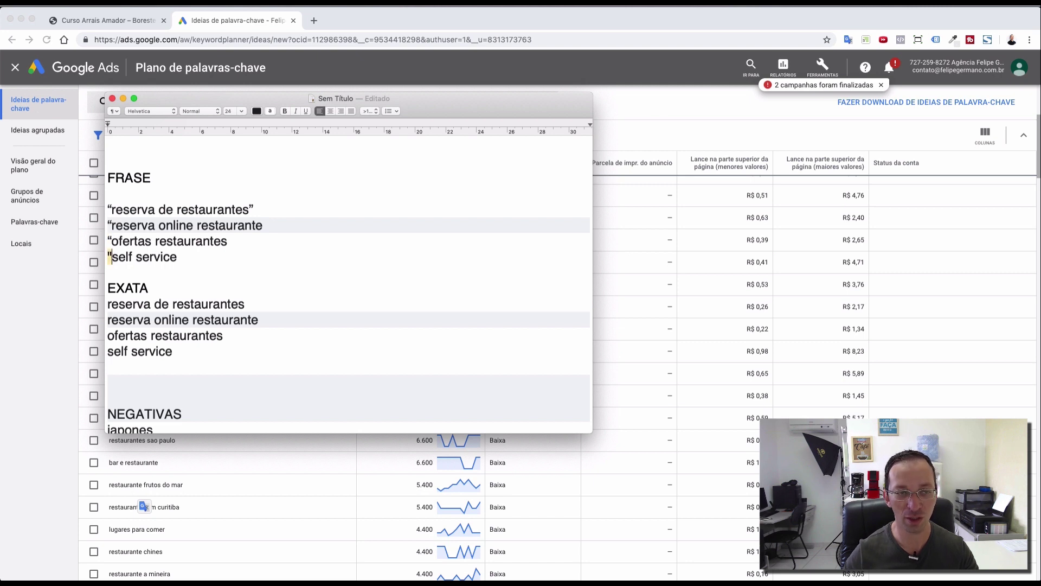
# - Add the closing quotation mark after the second, third and fourth keywords under FRASE
pyautogui.click(269, 224)
pyautogui.write('"')
pyautogui.click(238, 246)
pyautogui.write('"')
pyautogui.press('Down')
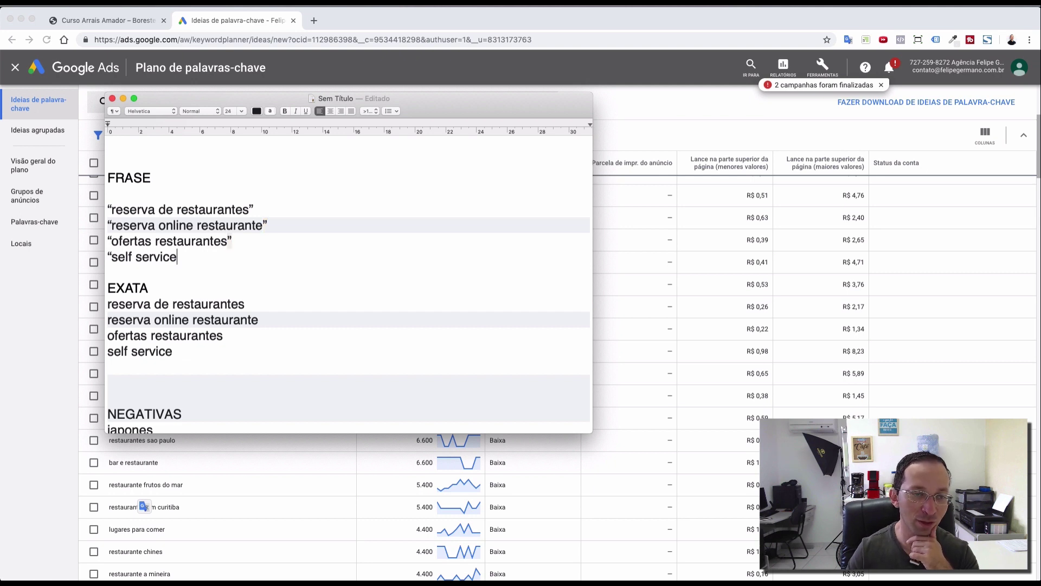
pyautogui.write('"')
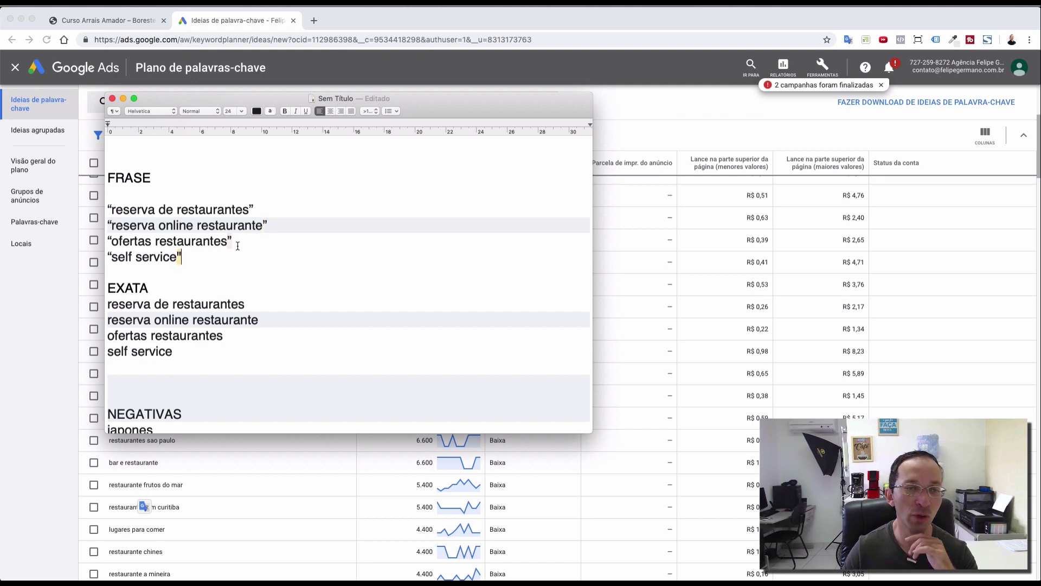
# - Insert the words "como fazer" before the first quoted keyword under FRASE
pyautogui.moveTo(108, 209); pyautogui.dragTo(249, 212)
pyautogui.click(109, 209)
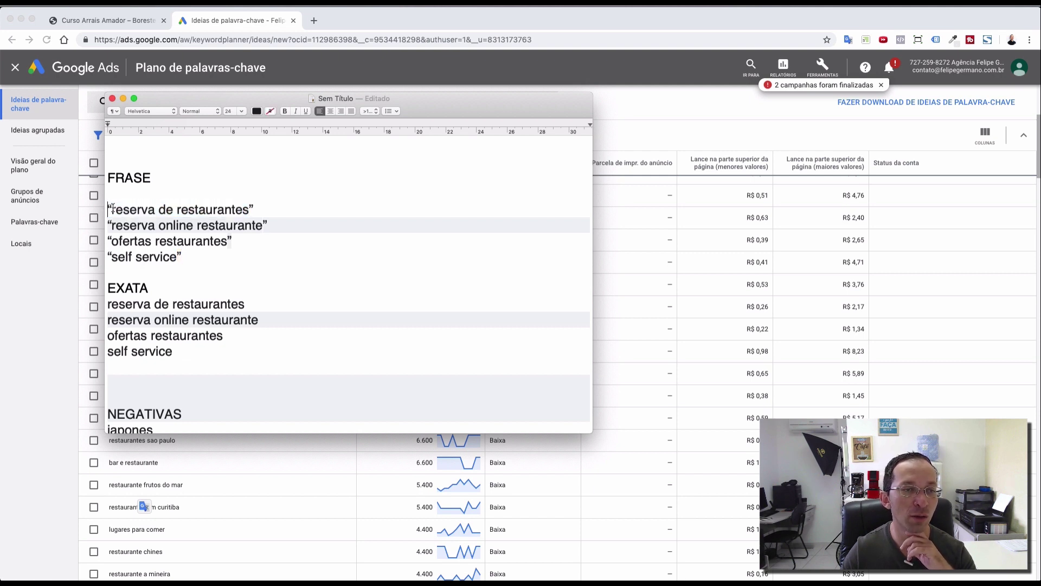
pyautogui.write('COMO')
pyautogui.press('BackSpace')
pyautogui.press('BackSpace')
pyautogui.press('BackSpace')
pyautogui.press('BackSpace')
pyautogui.write('como ')
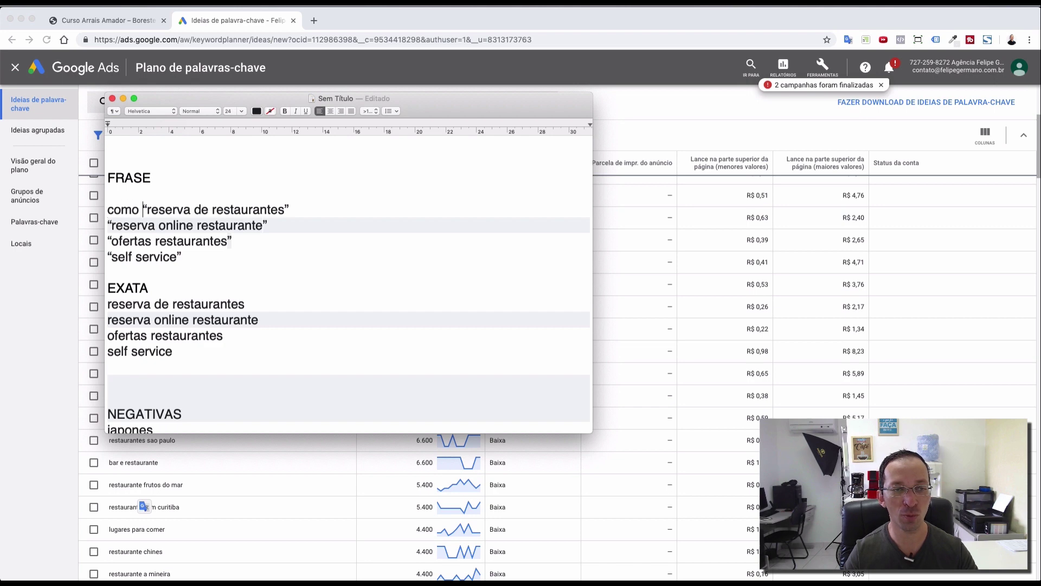
pyautogui.write('fazer')
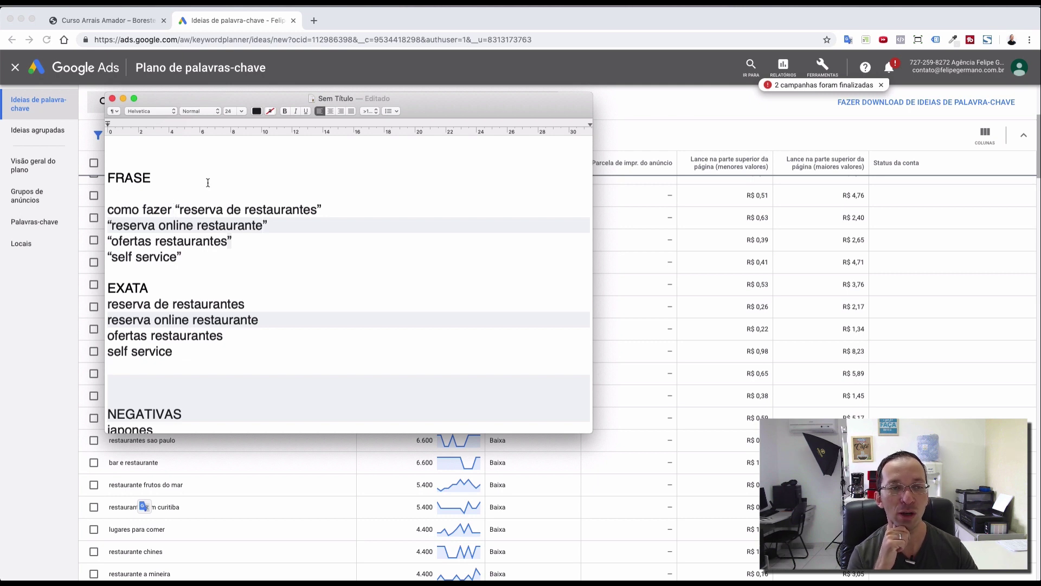
# - Duplicate the quoted keyword "reserva de restaurantes" on a new line below and change the copy to the singular "reserva de restaurante"
pyautogui.click(317, 210)
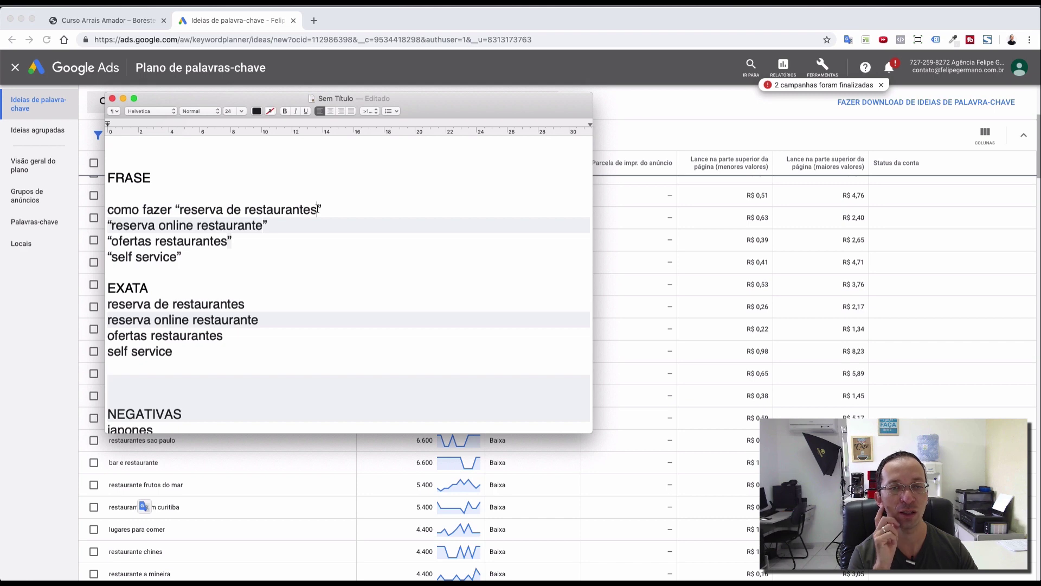
pyautogui.moveTo(325, 209); pyautogui.dragTo(176, 217)
pyautogui.press('super+c')
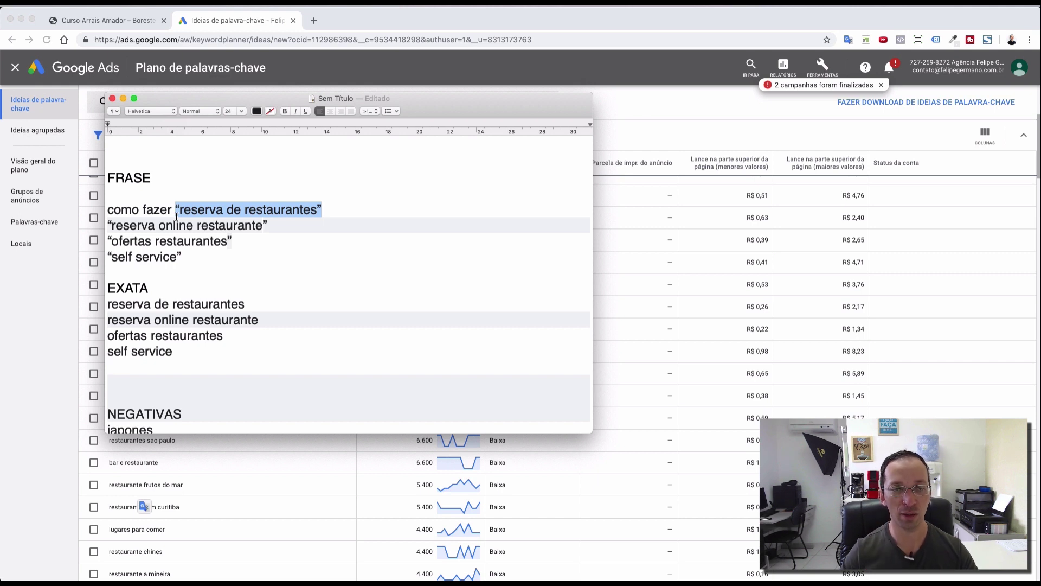
pyautogui.press('Right')
pyautogui.press('Return')
pyautogui.press('super+v')
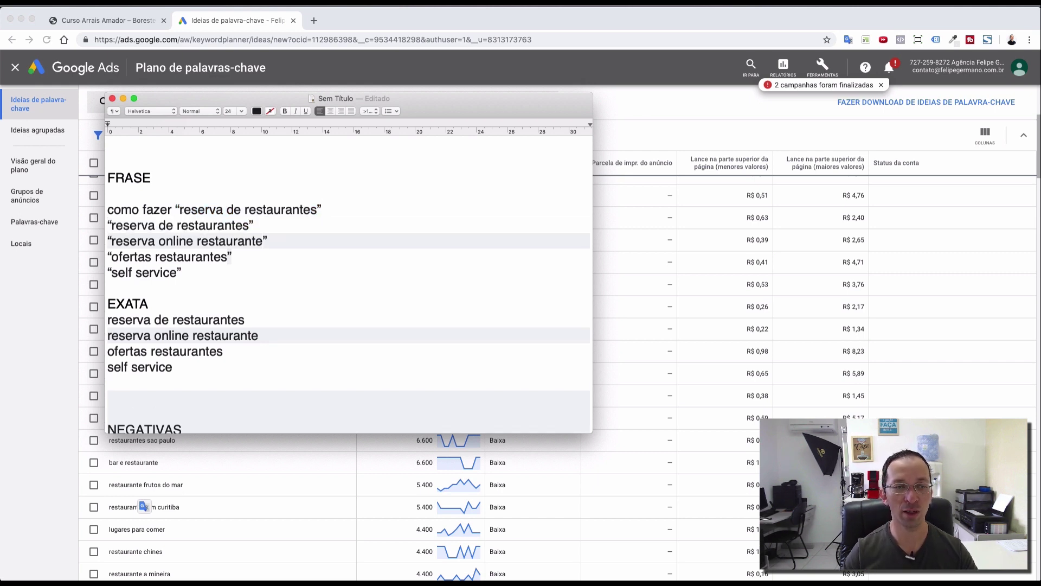
pyautogui.press('BackSpace')
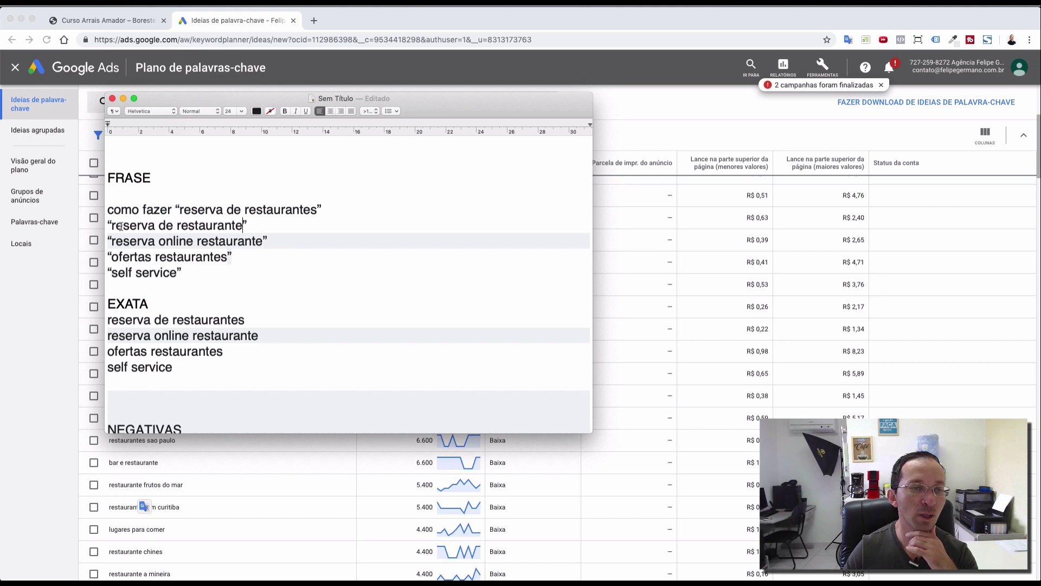
# - Move "como fazer" from before the first FRASE keyword to directly after its closing quotation mark
pyautogui.moveTo(175, 213); pyautogui.dragTo(107, 211)
pyautogui.hotkey('ctrl', 'c')
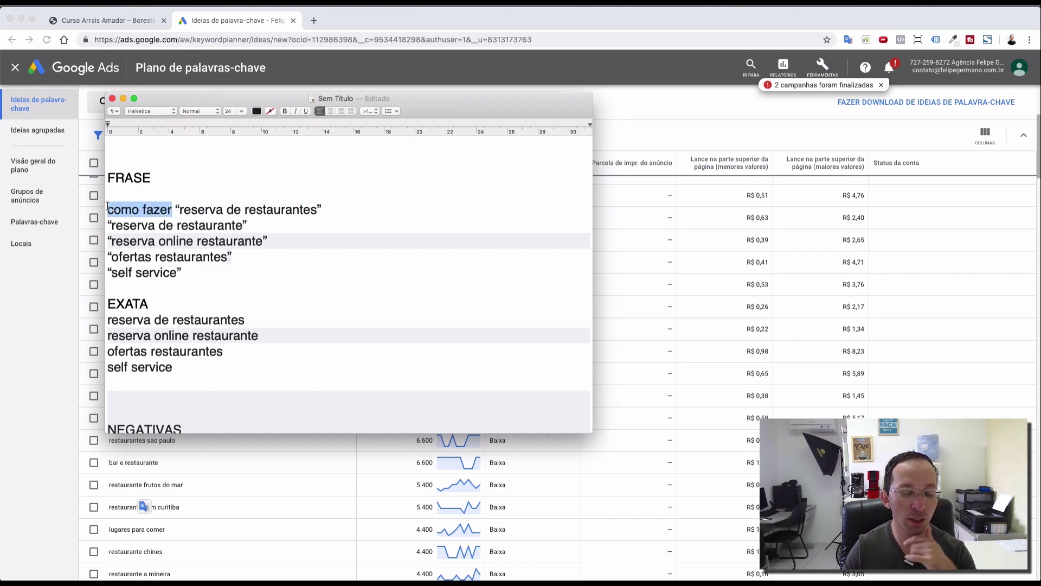
pyautogui.press('BackSpace')
pyautogui.click(270, 211)
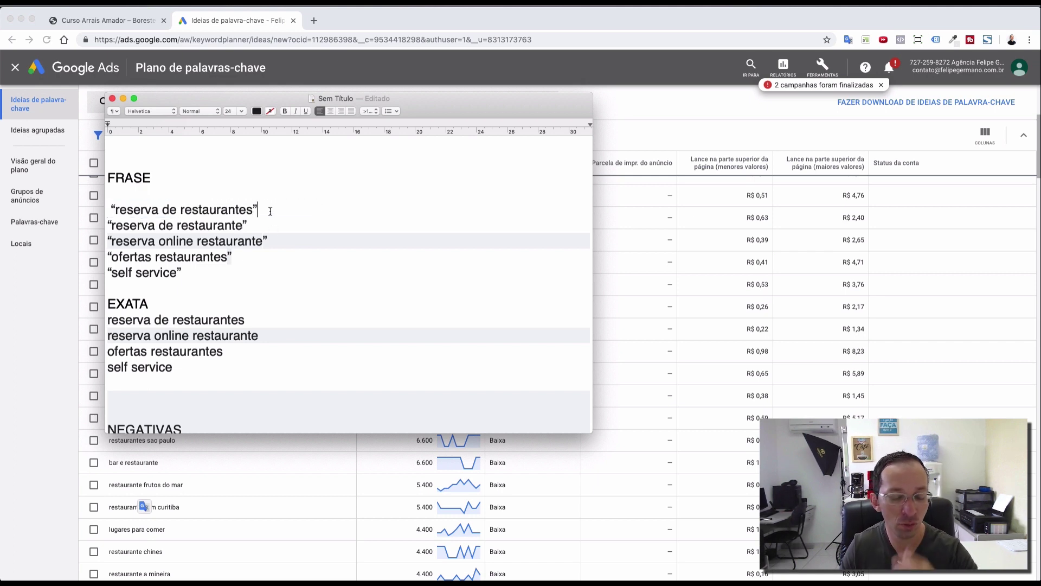
pyautogui.hotkey('ctrl', 'v')
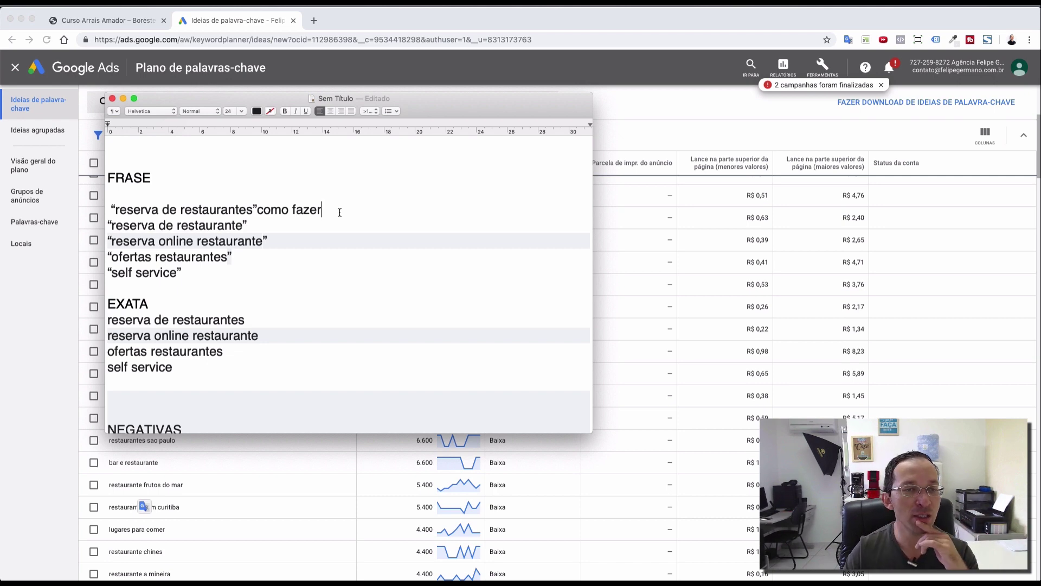
# - Delete "como fazer" from the end of the first keyword line under FRASE
pyautogui.moveTo(253, 209); pyautogui.dragTo(117, 210)
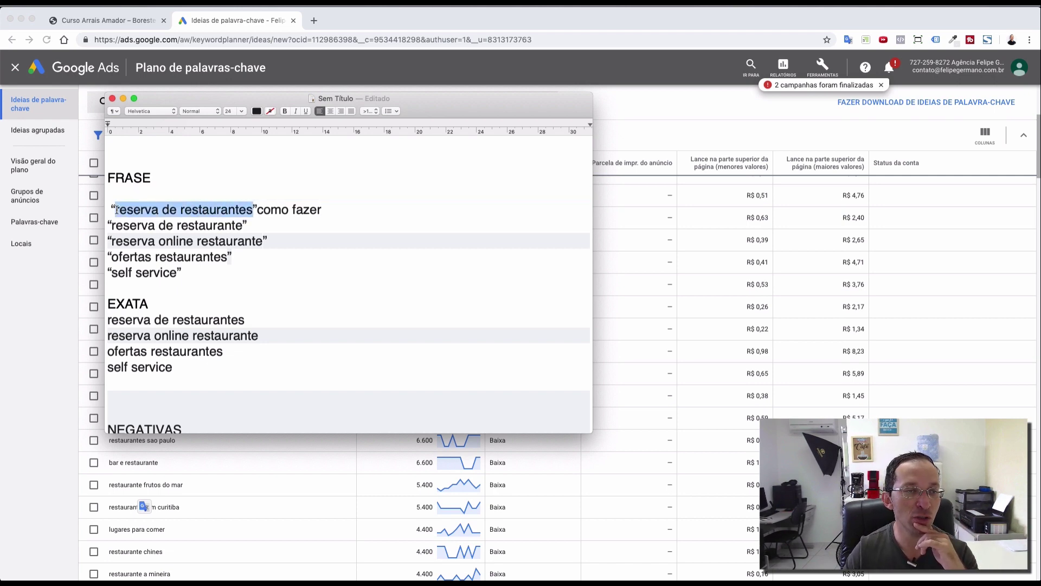
pyautogui.moveTo(334, 209); pyautogui.dragTo(259, 210)
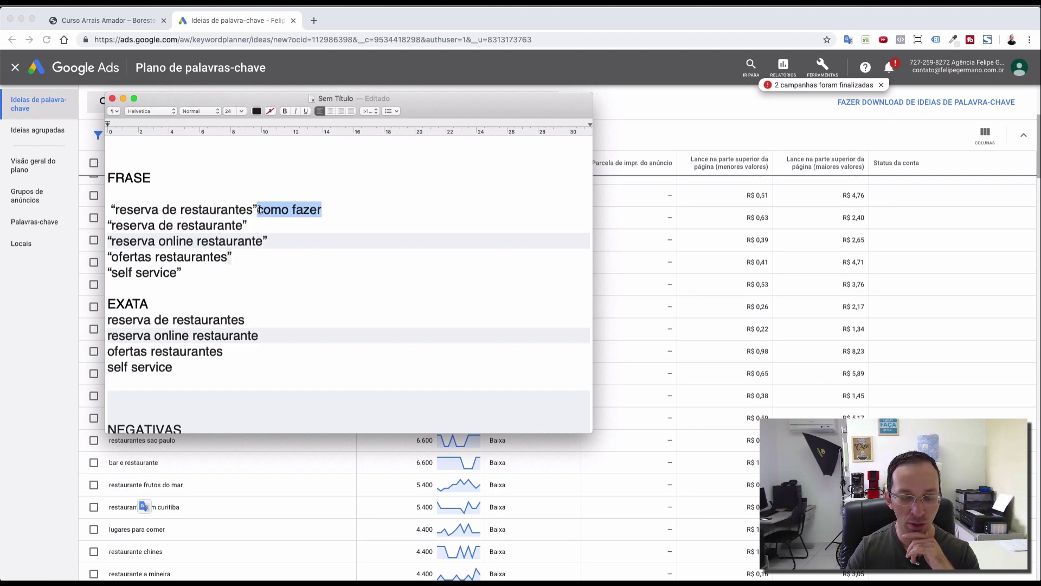
pyautogui.press('BackSpace')
pyautogui.click(189, 279)
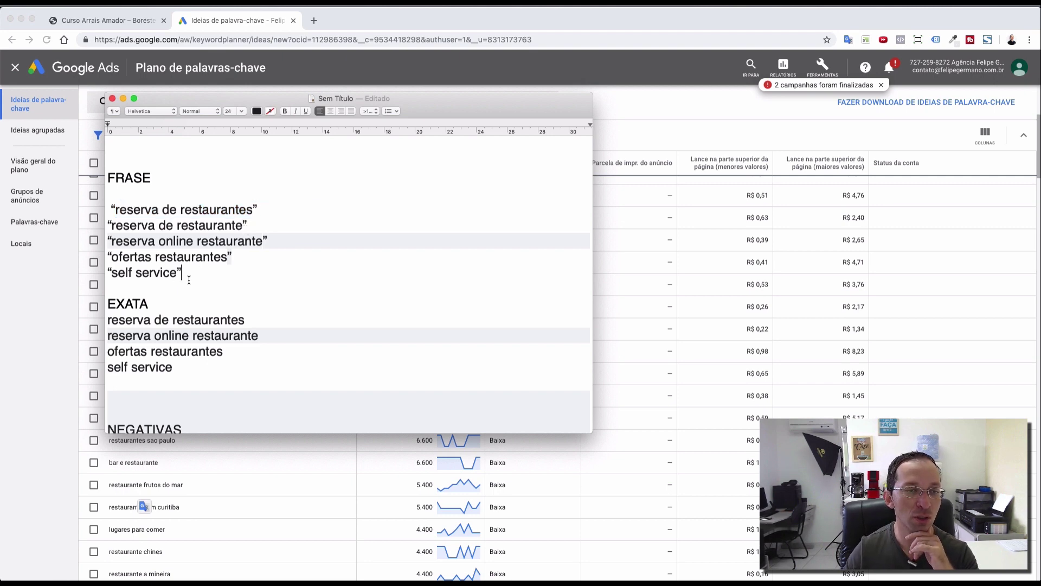
# - Enclose the keyword "reserva de restaurantes" under the EXATA heading in quotation marks
pyautogui.click(109, 320)
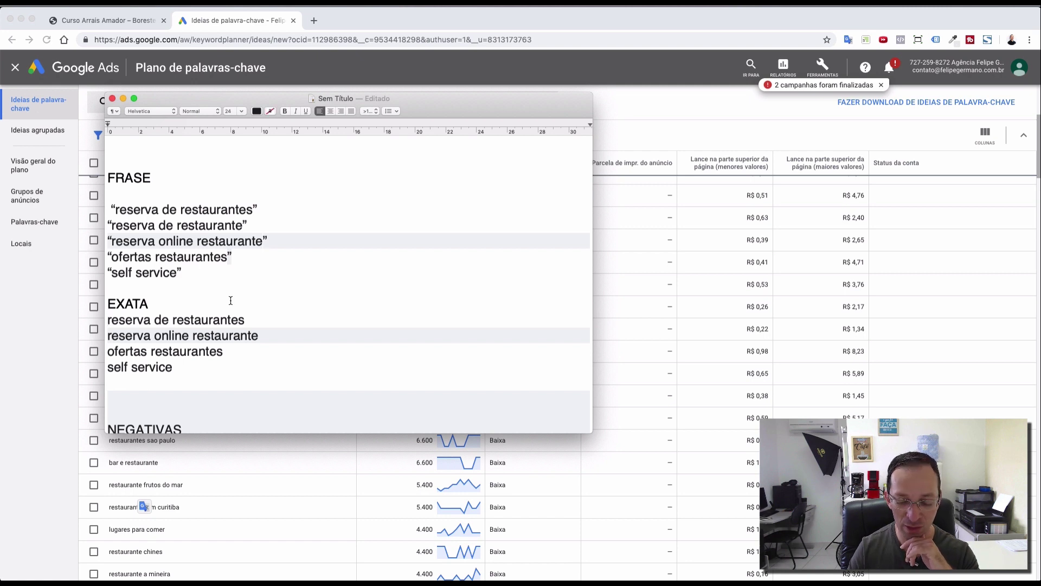
pyautogui.write('"')
pyautogui.click(250, 320)
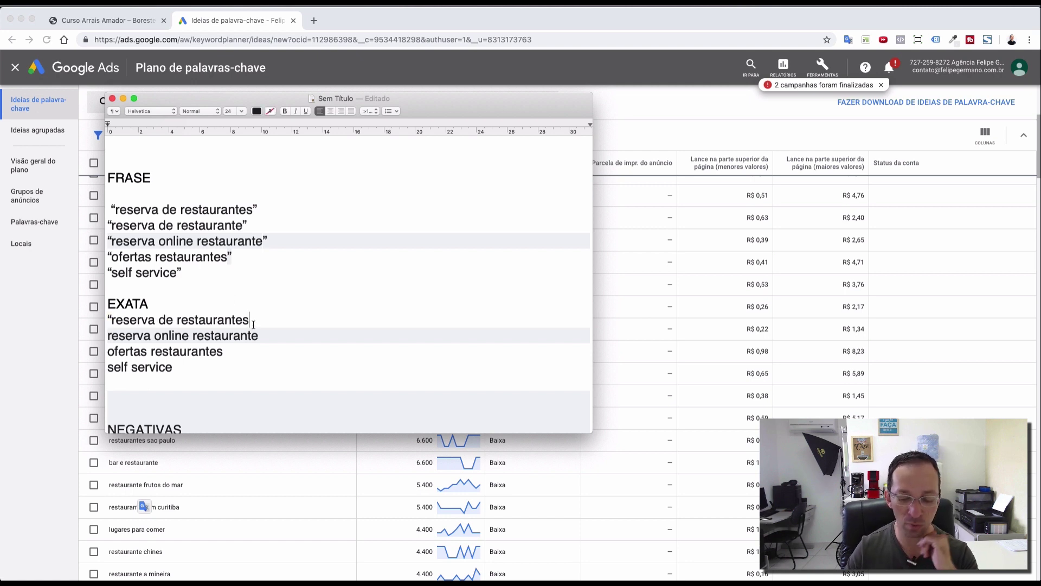
pyautogui.write('"')
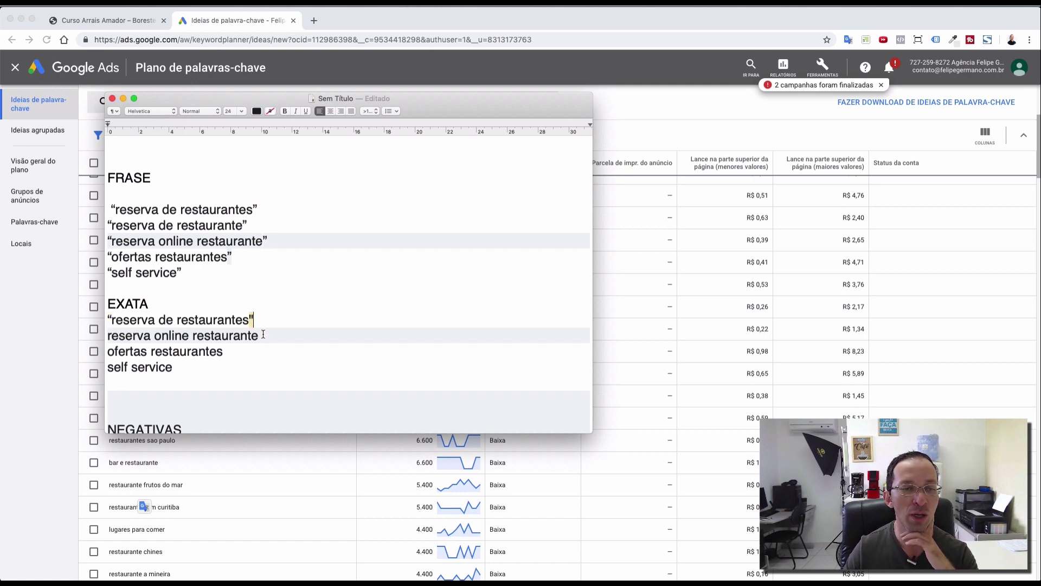
# - Replace the quotation marks around the first EXATA keyword with square brackets, giving "[reserva de restaurantes]"
pyautogui.press('space')
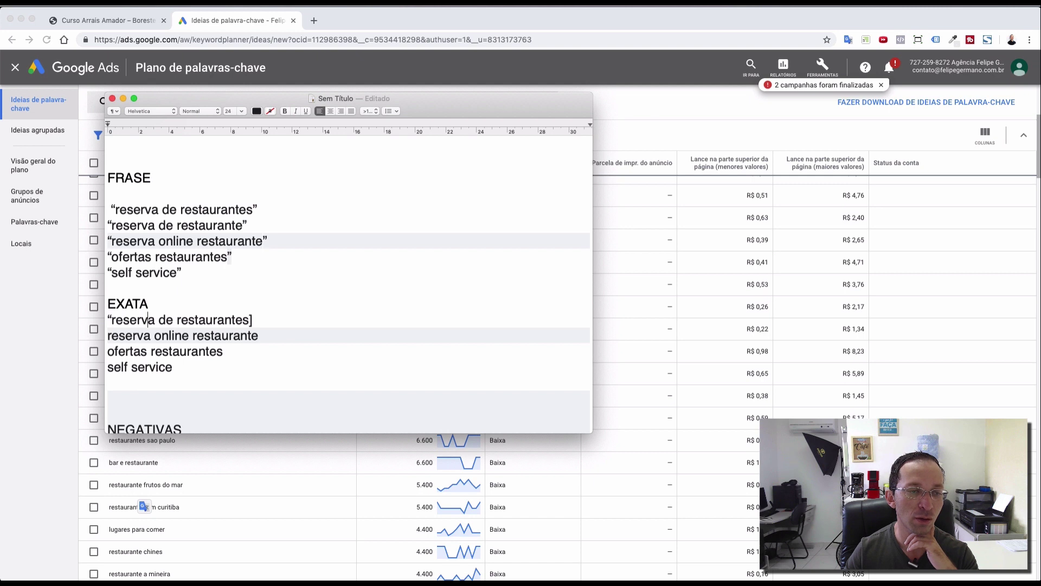
pyautogui.press('BackSpace')
pyautogui.write('[')
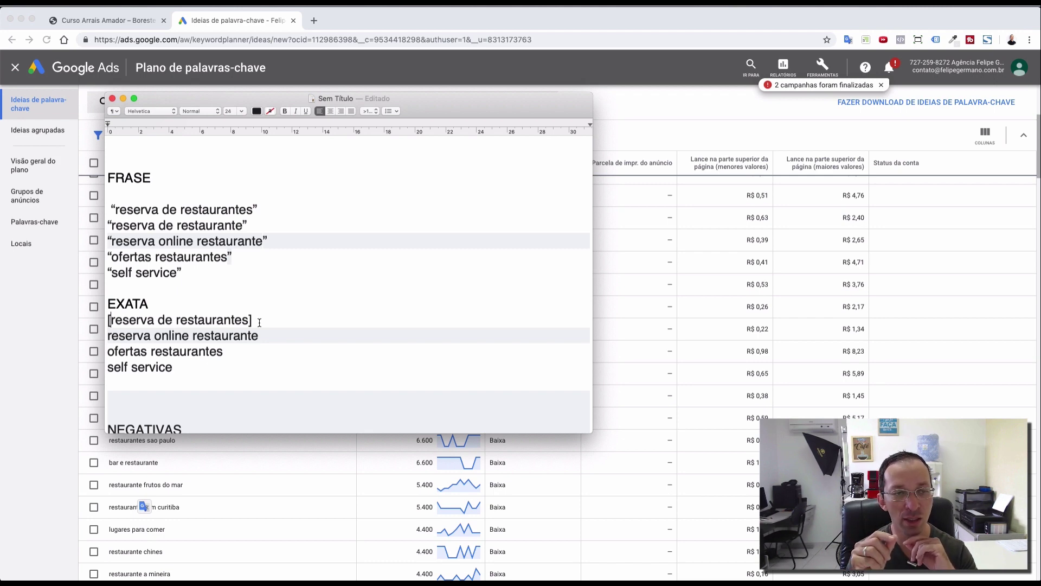
# - Under NEGATIVAS, put a minus sign before each of the first five keywords, from "japones" to "italiano"
pyautogui.scroll(-3, 260, 322)
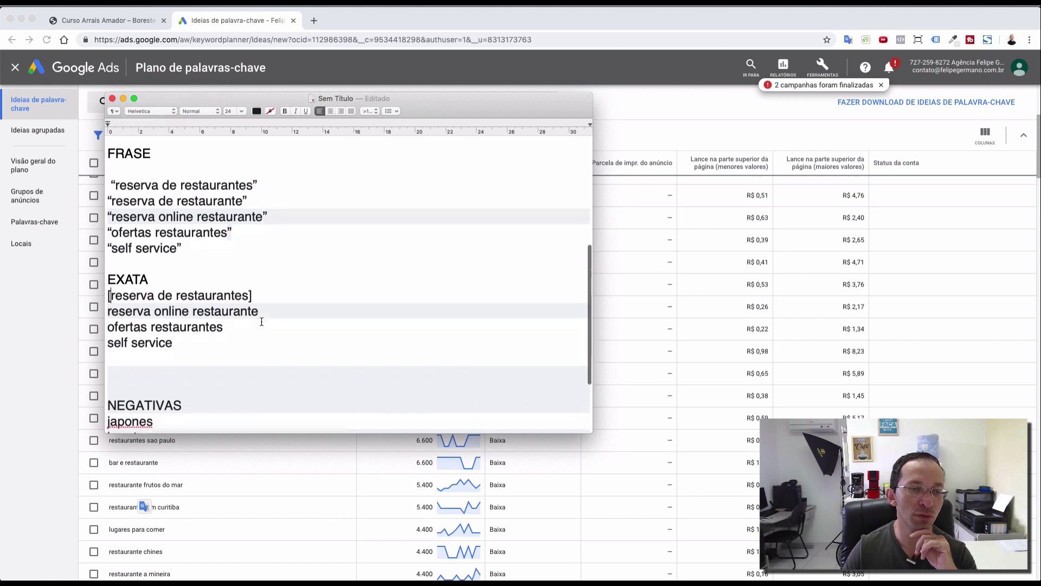
pyautogui.scroll(-4, 261, 322)
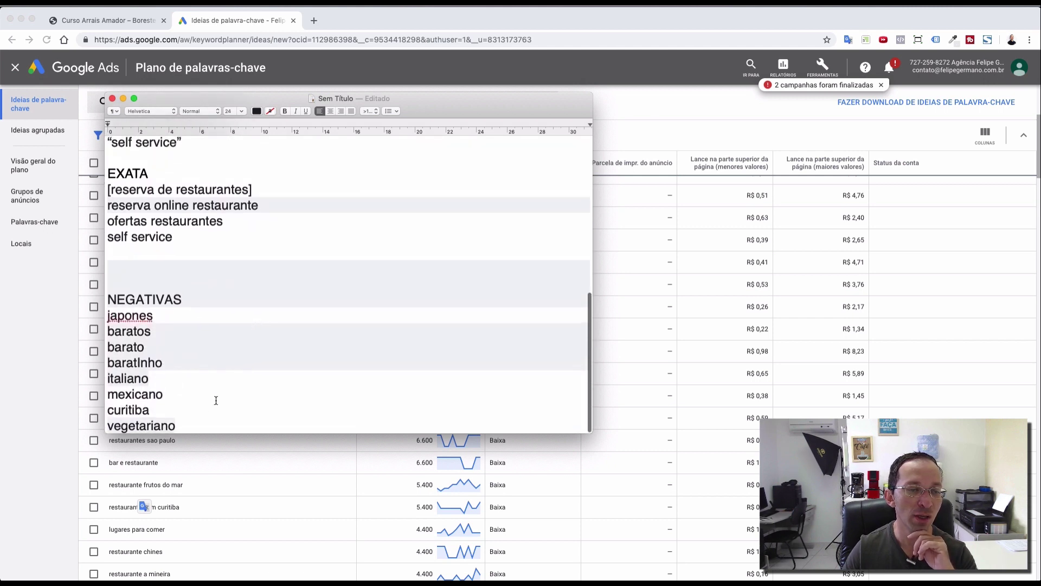
pyautogui.moveTo(184, 426); pyautogui.dragTo(108, 315)
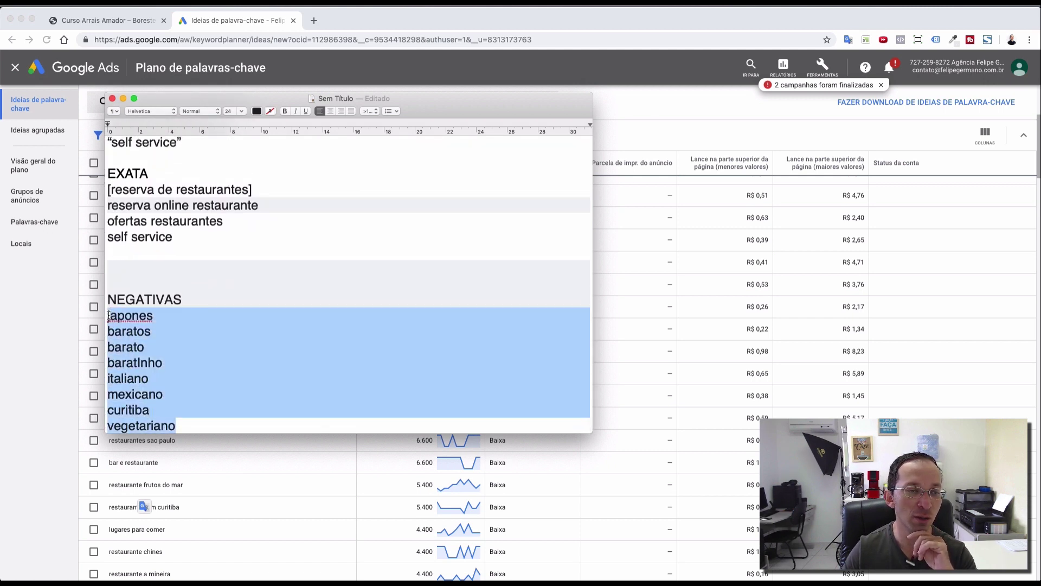
pyautogui.press('Left')
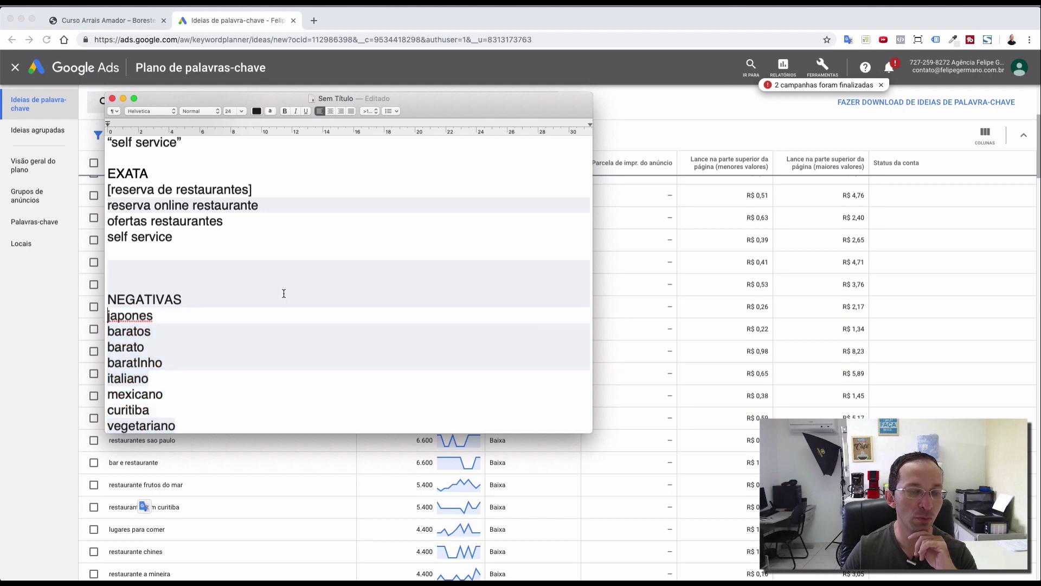
pyautogui.write('-')
pyautogui.press('Left')
pyautogui.write('-')
pyautogui.press('Down')
pyautogui.press('Left')
pyautogui.write('-')
pyautogui.press('Down')
pyautogui.press('Left')
pyautogui.write('-')
pyautogui.press('Down')
pyautogui.press('Left')
pyautogui.write('-')
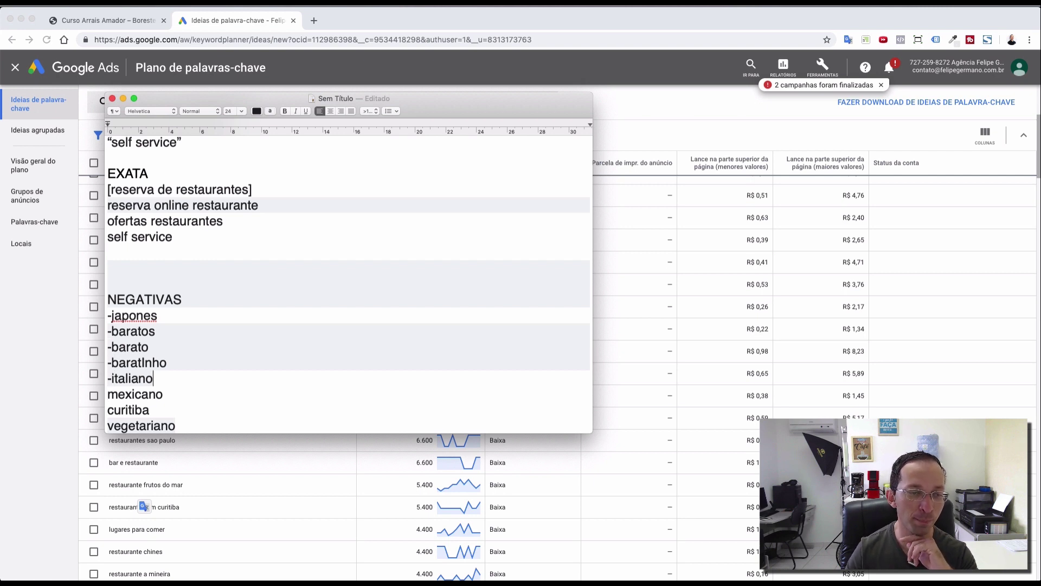
# - Put a minus sign before the remaining negative keywords "mexicano", "curitiba" and "vegetariano"
pyautogui.press('Down')
pyautogui.press('Left')
pyautogui.write('-')
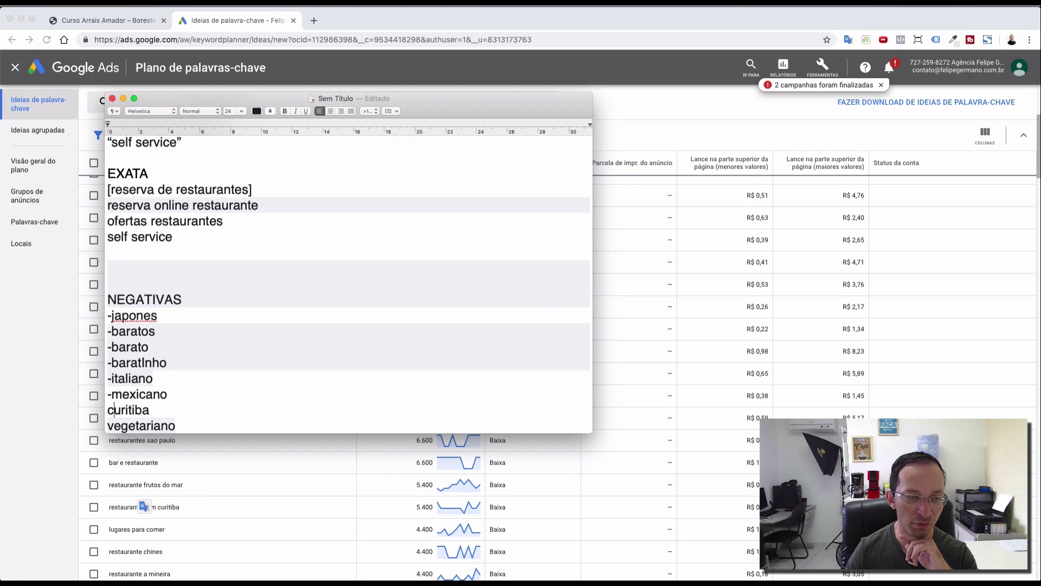
pyautogui.press('Down')
pyautogui.press('Left')
pyautogui.write('-')
pyautogui.press('Down')
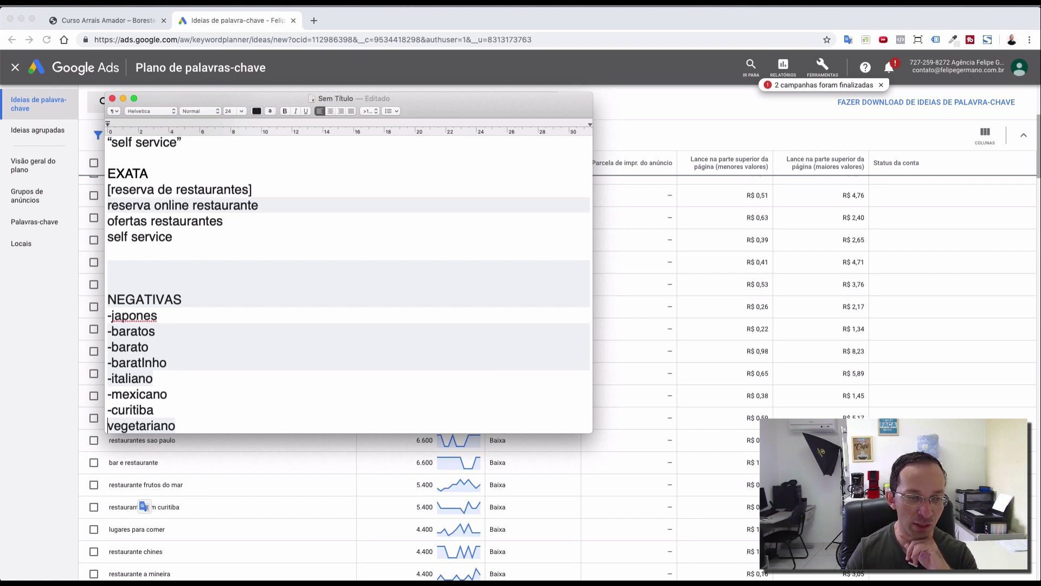
pyautogui.press('Left')
pyautogui.write('-')
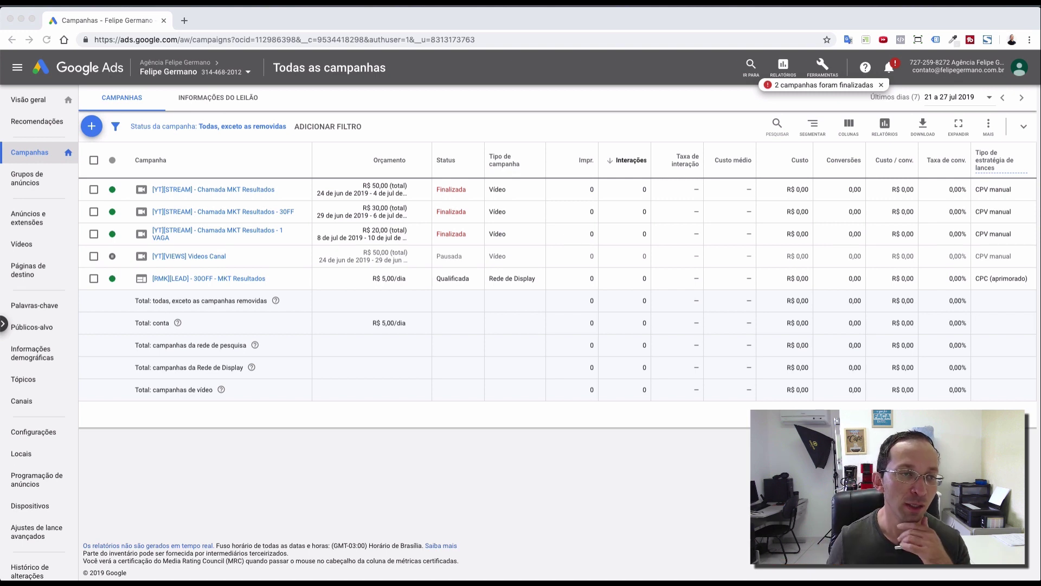
# - Start a new campaign in Google Ads and choose Tráfego do site as its goal
pyautogui.click(91, 131)
pyautogui.click(91, 131)
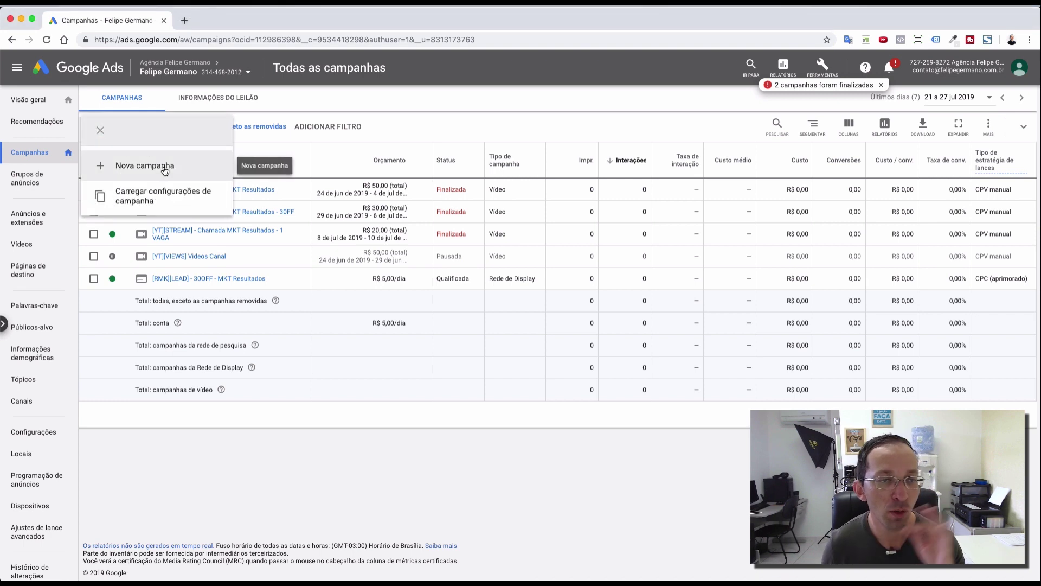
pyautogui.click(165, 169)
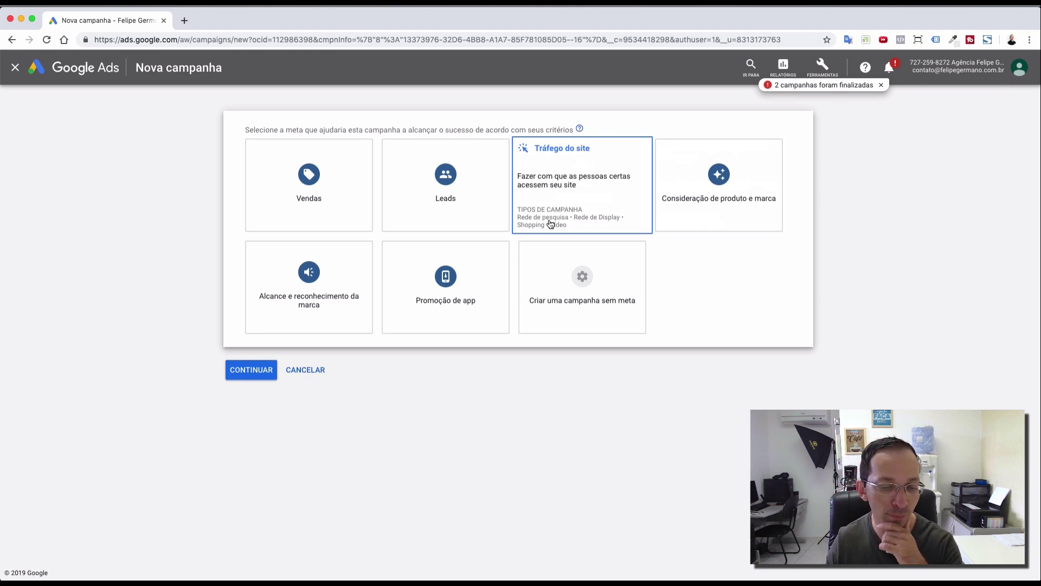
pyautogui.click(559, 195)
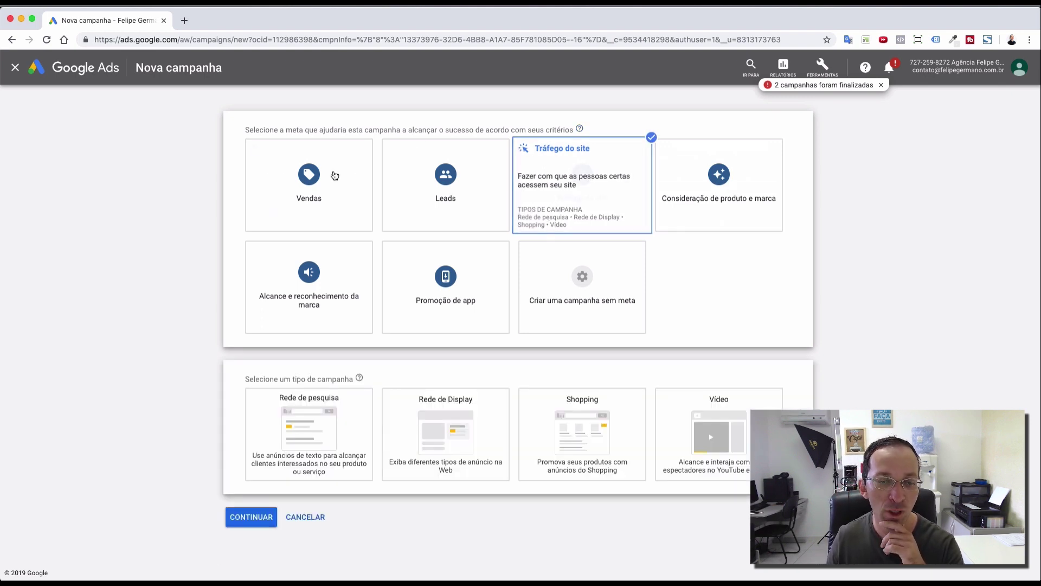
# - Search Google for "restaurante" in a new tab and look through the results page for text ads
pyautogui.moveTo(295, 428)
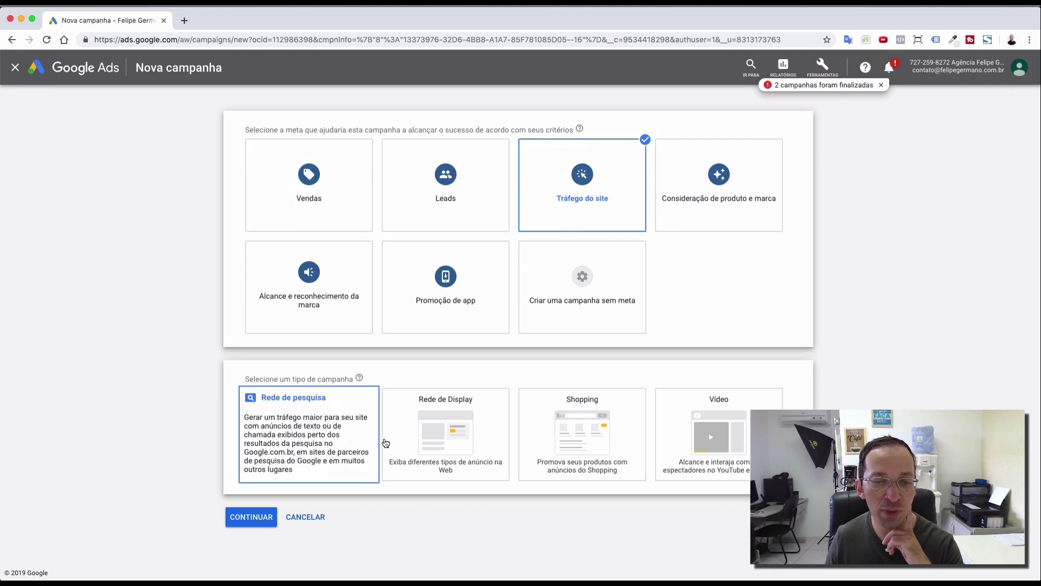
pyautogui.moveTo(485, 421)
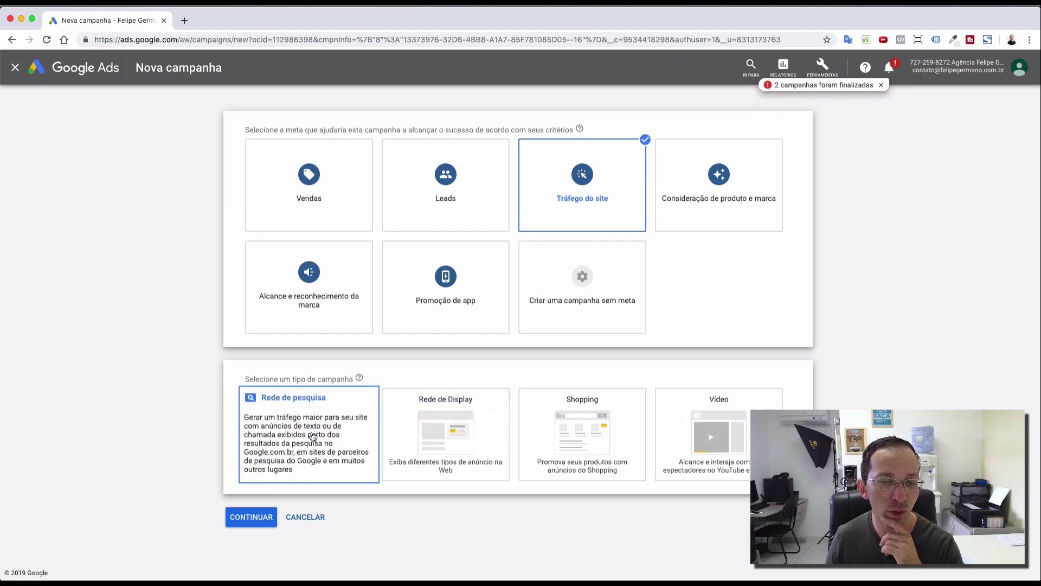
pyautogui.click(184, 20)
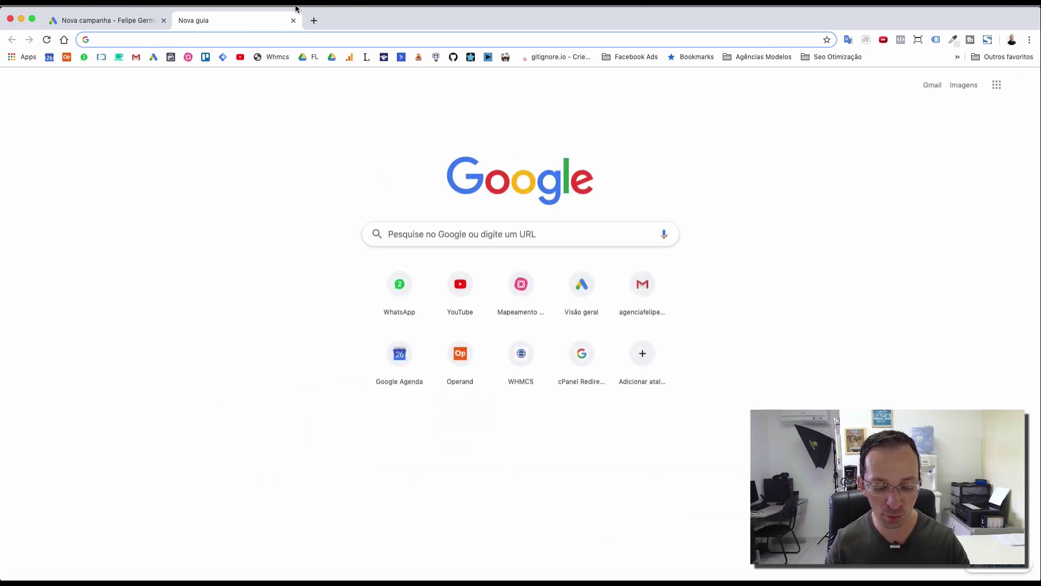
pyautogui.write('restan')
pyautogui.press('BackSpace')
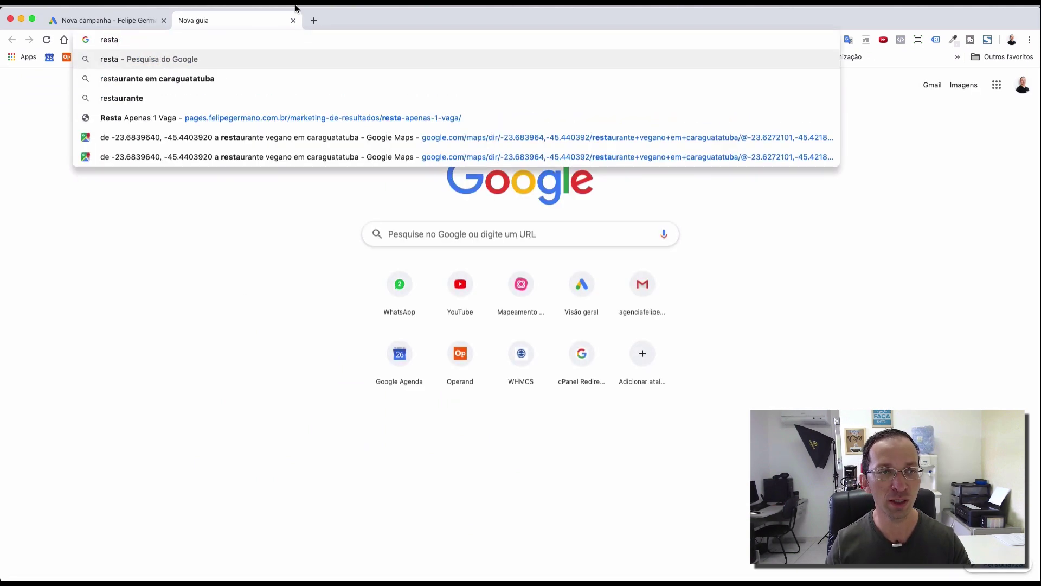
pyautogui.write('urante')
pyautogui.press('Return')
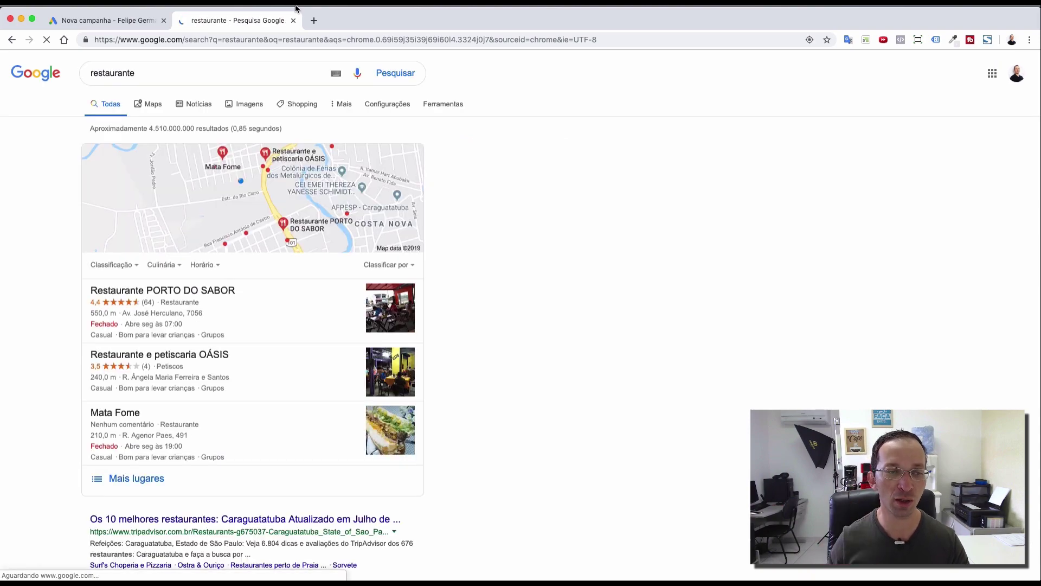
pyautogui.scroll(-5, 230, 303)
pyautogui.scroll(-10, 230, 301)
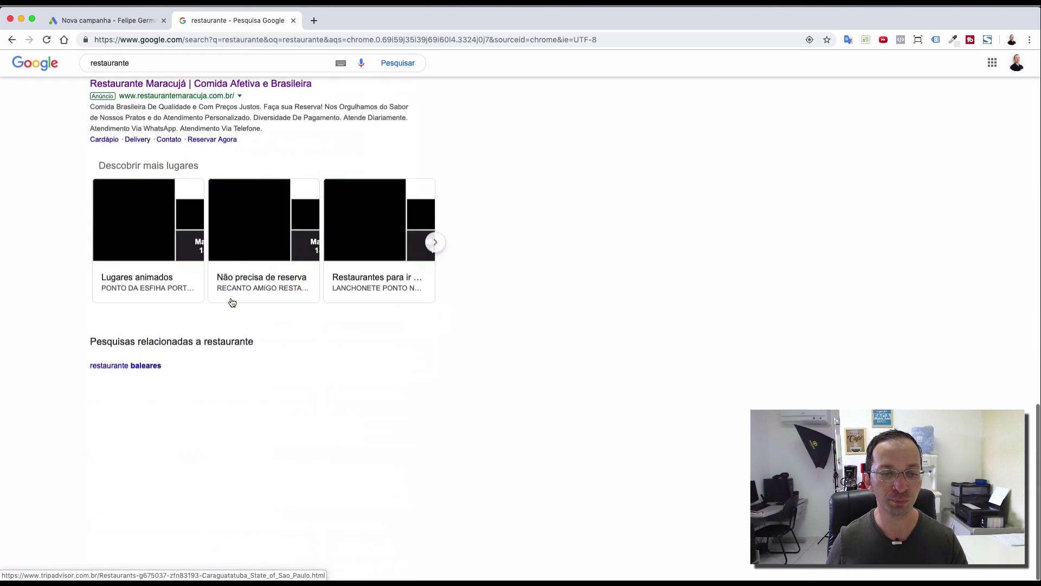
pyautogui.scroll(15, 230, 298)
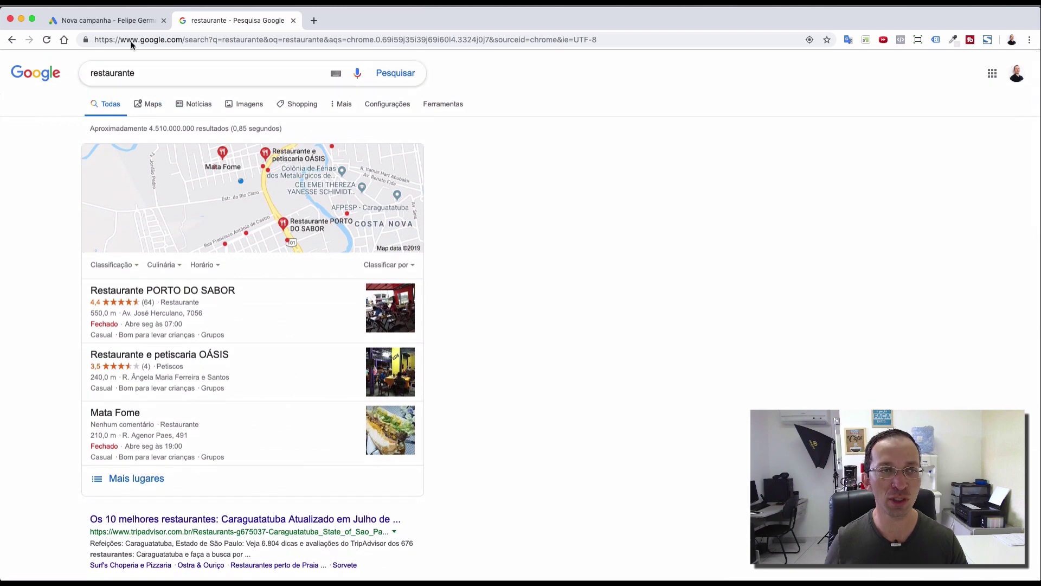
# - Return to the new Google Ads campaign and choose Rede de pesquisa as the campaign type
pyautogui.click(119, 22)
pyautogui.click(314, 401)
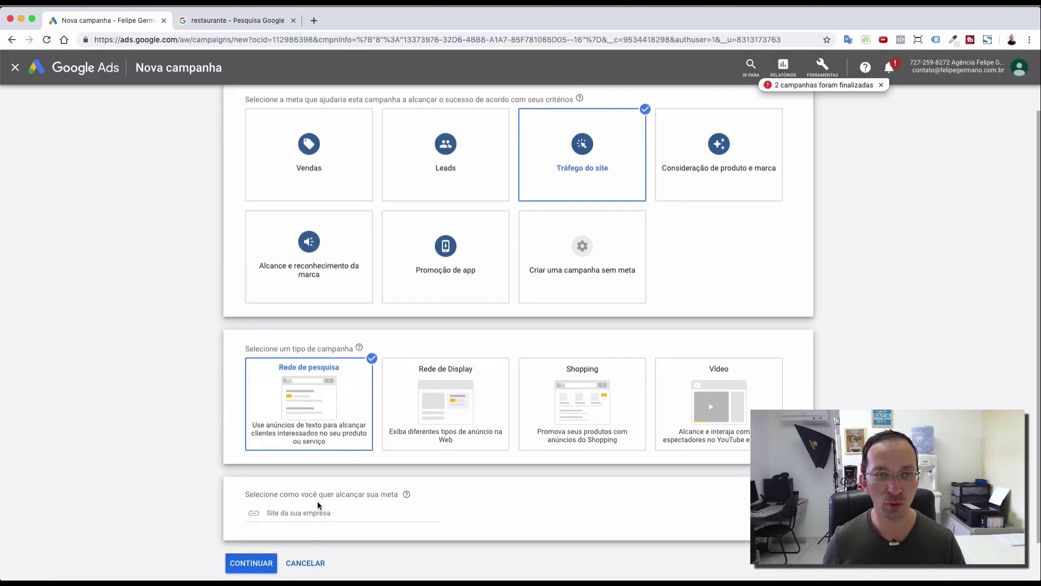
pyautogui.click(238, 23)
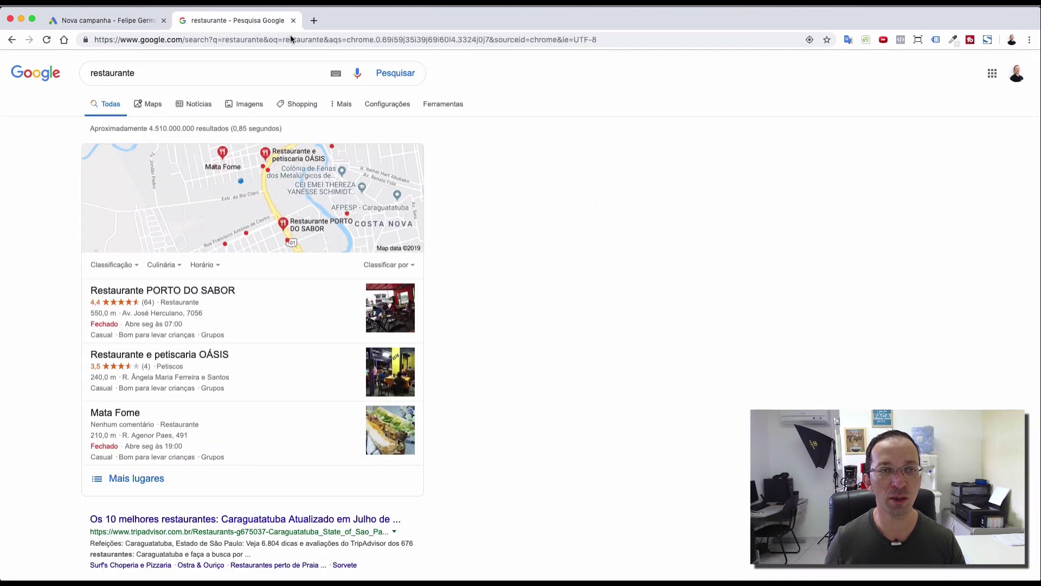
pyautogui.click(300, 39)
pyautogui.write('felipe')
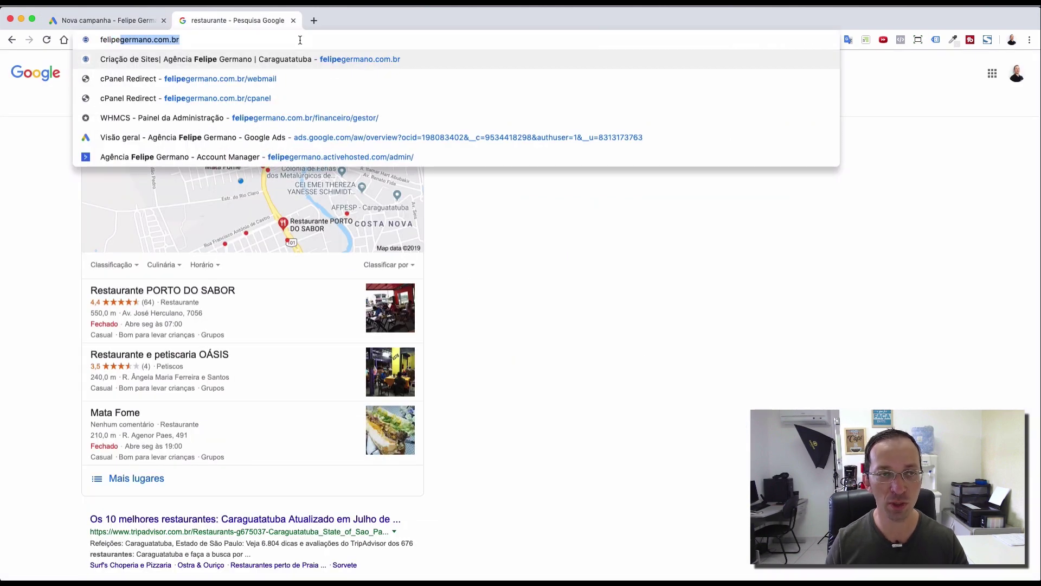
pyautogui.press('Right')
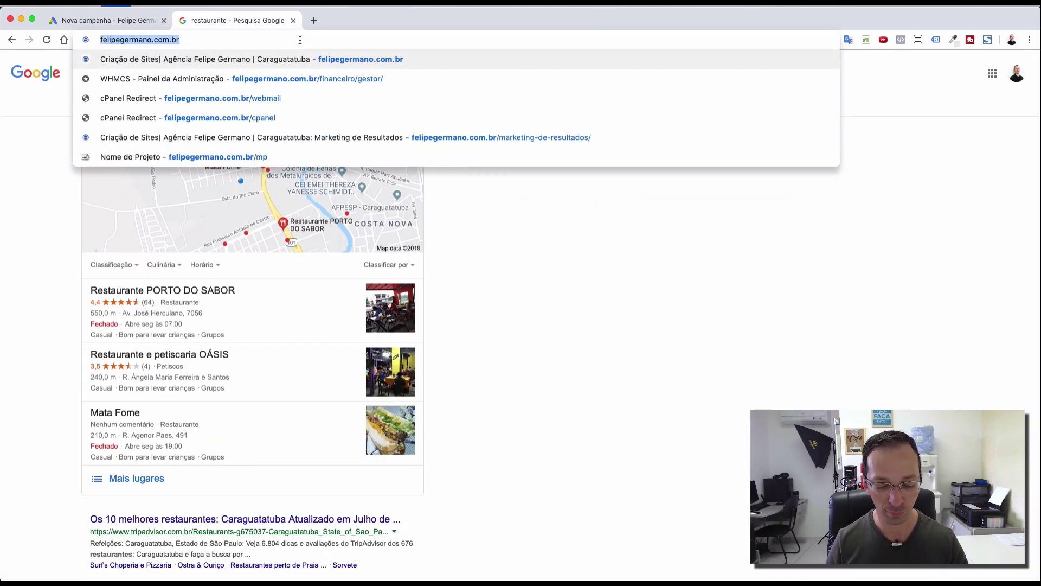
pyautogui.press('super+a')
pyautogui.press('BackSpace')
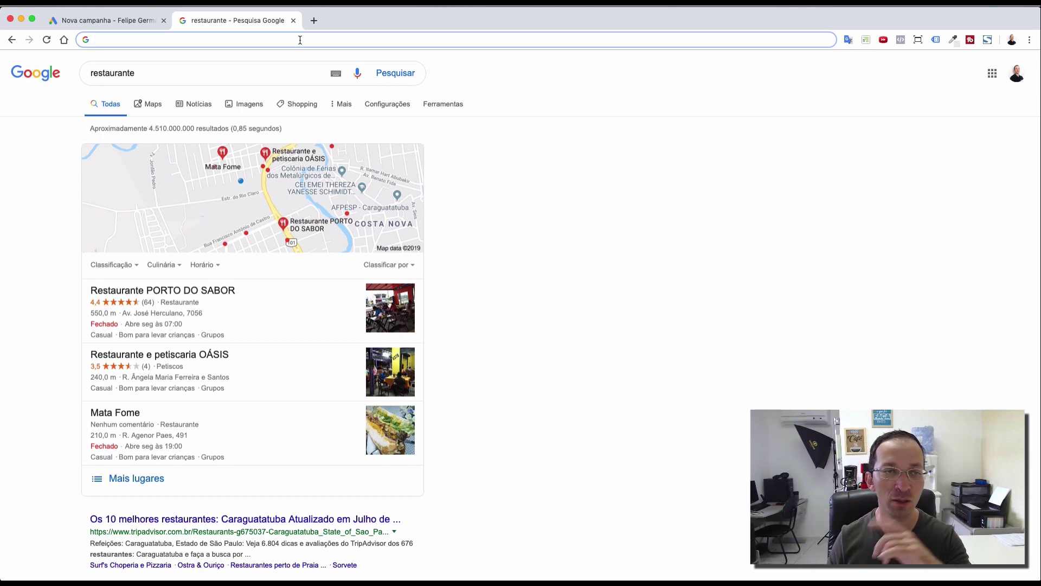
# - Enter the agency's own website address as the company site in the new campaign and continue to the campaign settings
pyautogui.click(139, 26)
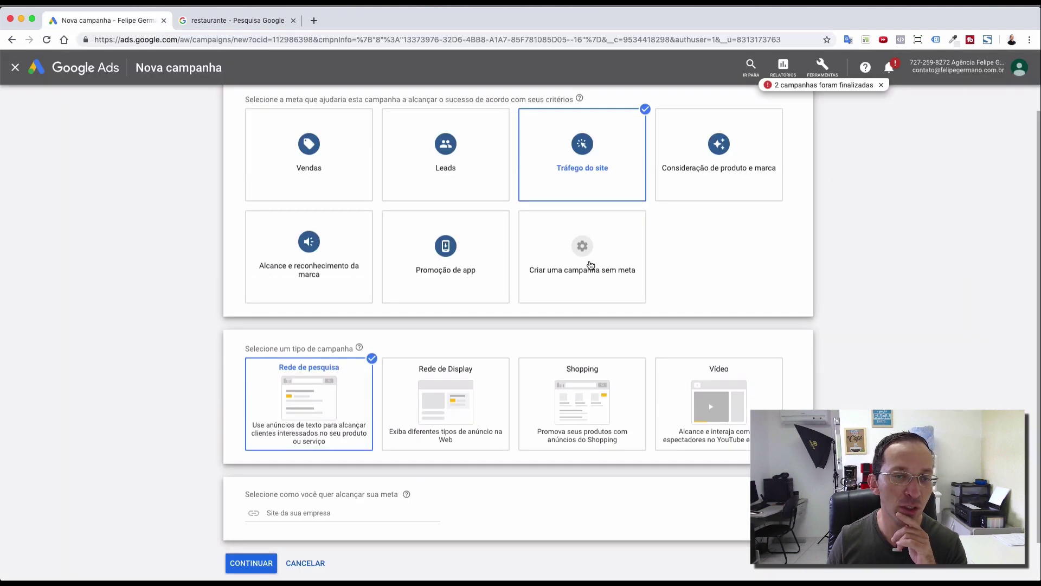
pyautogui.click(342, 515)
pyautogui.write('http://felipegermano.com.br')
pyautogui.click(255, 571)
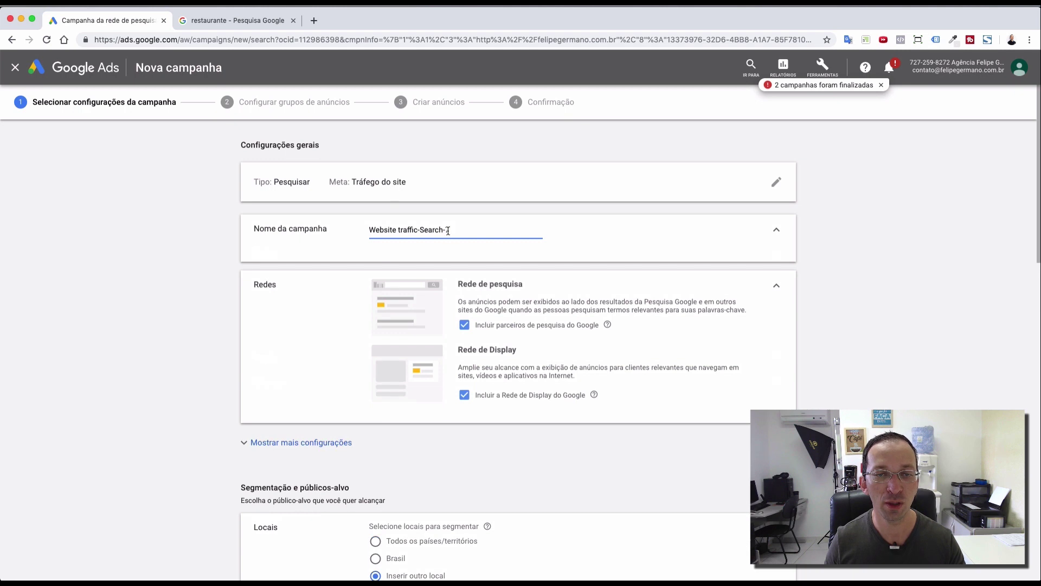
# - Replace the default campaign name with "[PESQUISA][TRAFEGO] - Restaurante"
pyautogui.tripleClick(449, 230)
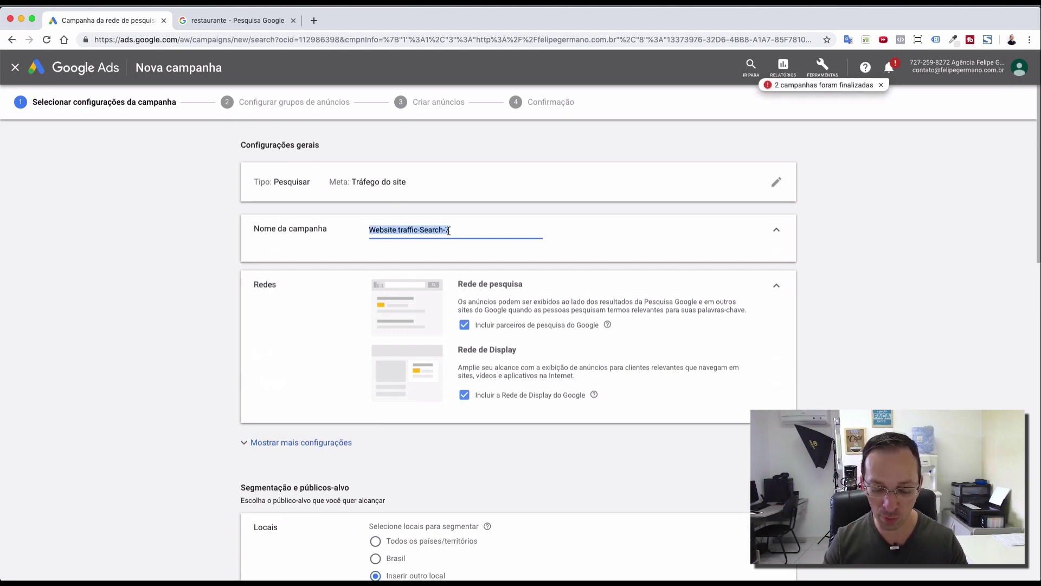
pyautogui.press('BackSpace')
pyautogui.write('[]pesqui')
pyautogui.press('BackSpace')
pyautogui.press('BackSpace')
pyautogui.press('BackSpace')
pyautogui.press('BackSpace')
pyautogui.press('BackSpace')
pyautogui.press('BackSpace')
pyautogui.write('PESQUISA][')
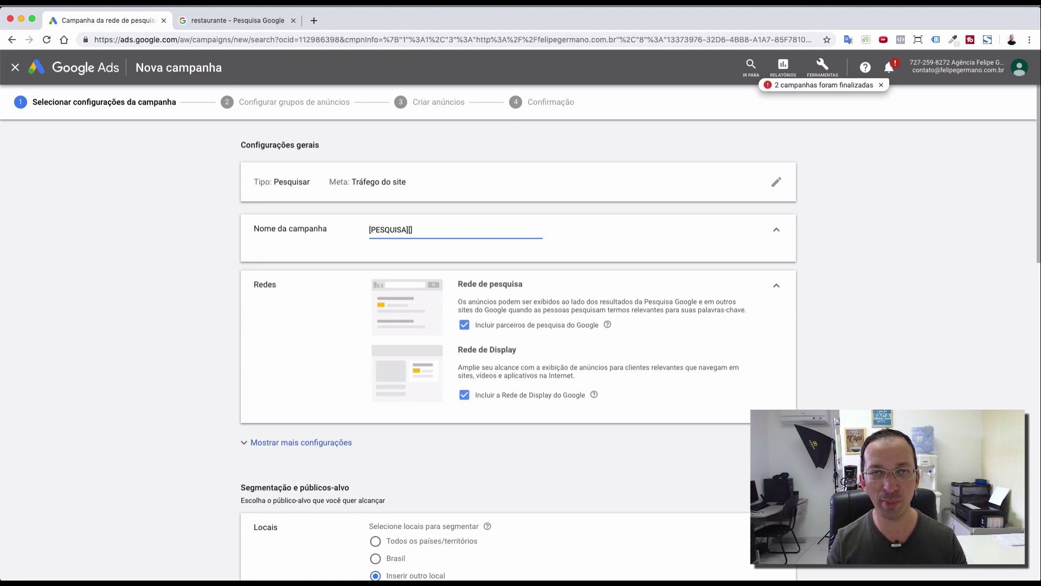
pyautogui.write('TRAFEGO')
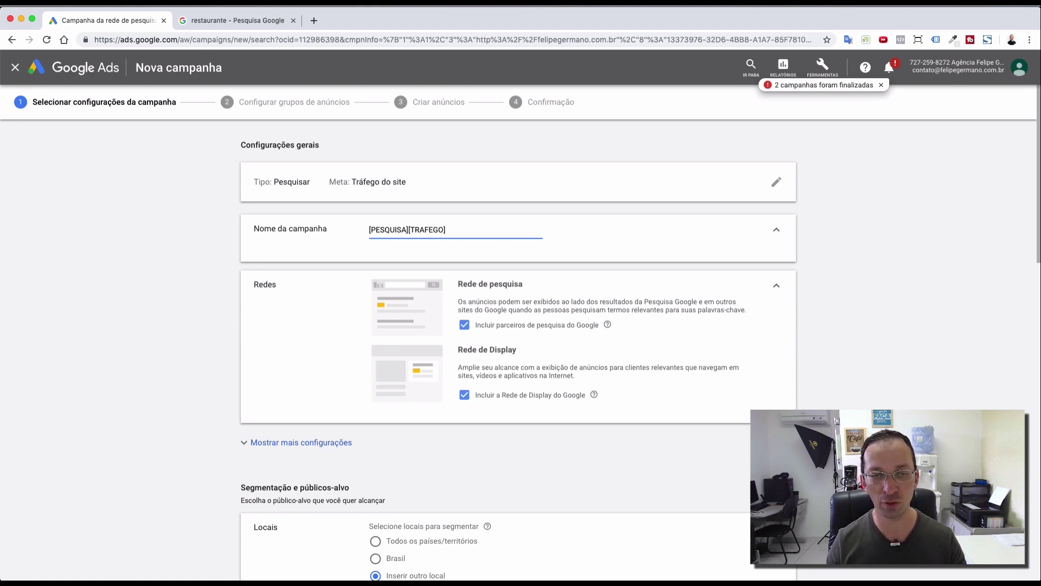
pyautogui.write(' - RE')
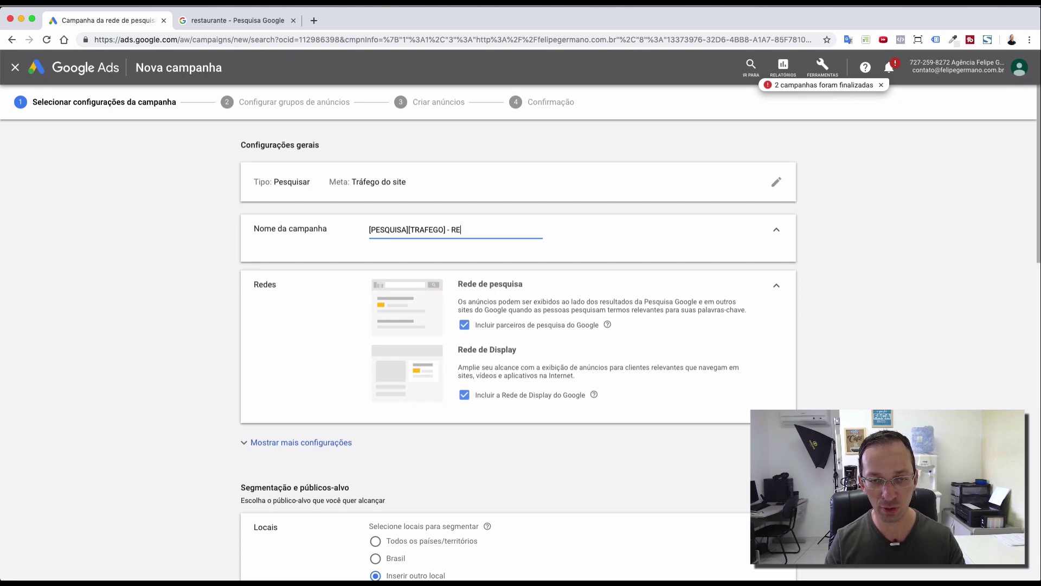
pyautogui.write('stanurante')
pyautogui.press('BackSpace')
pyautogui.press('BackSpace')
pyautogui.write('urante')
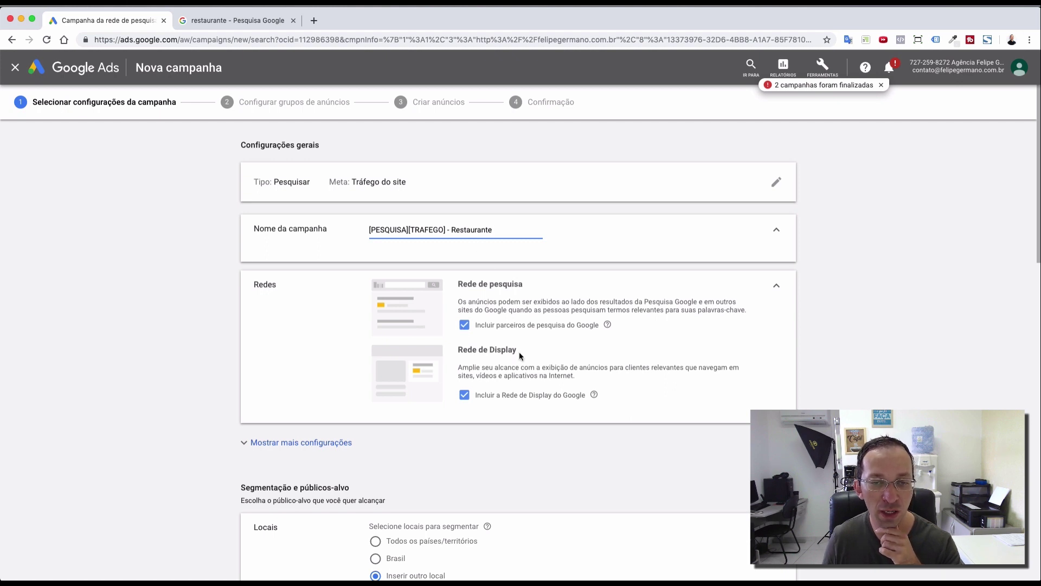
# - Review the Rede de pesquisa option under Redes and load uol.com.br in place of the restaurant search results
pyautogui.moveTo(458, 301); pyautogui.dragTo(763, 310)
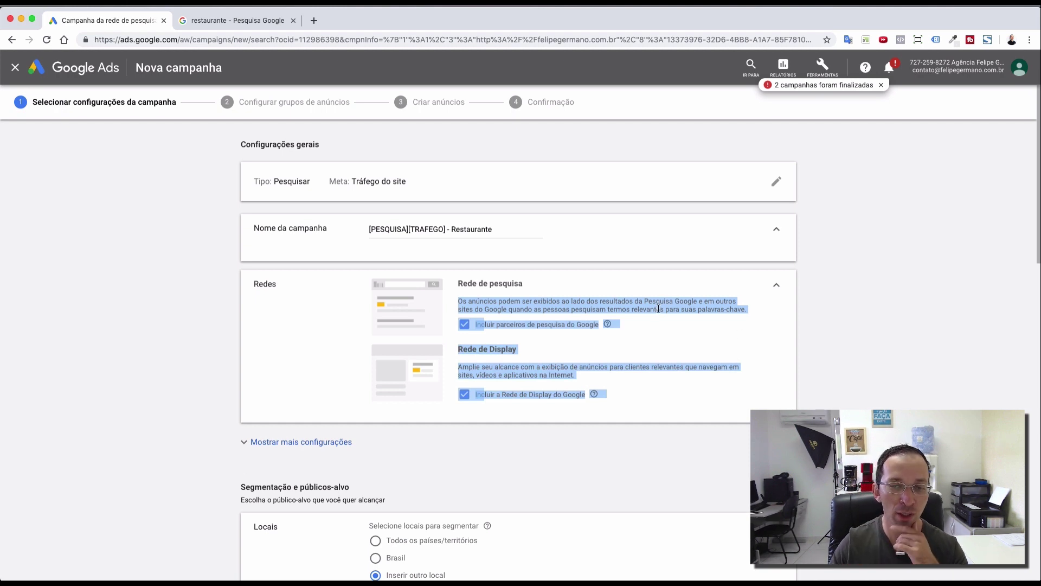
pyautogui.click(669, 335)
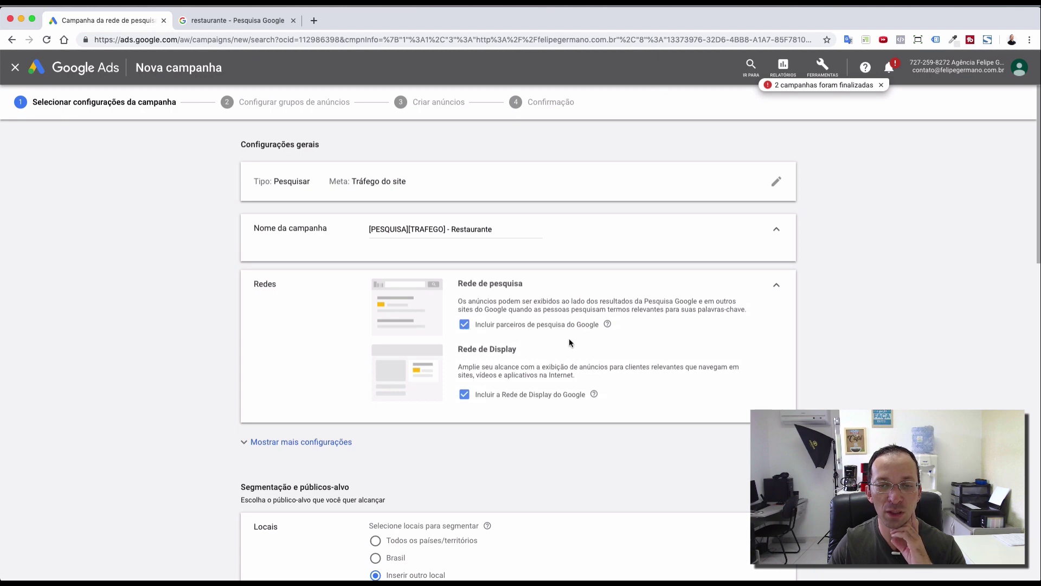
pyautogui.click(253, 22)
pyautogui.click(301, 40)
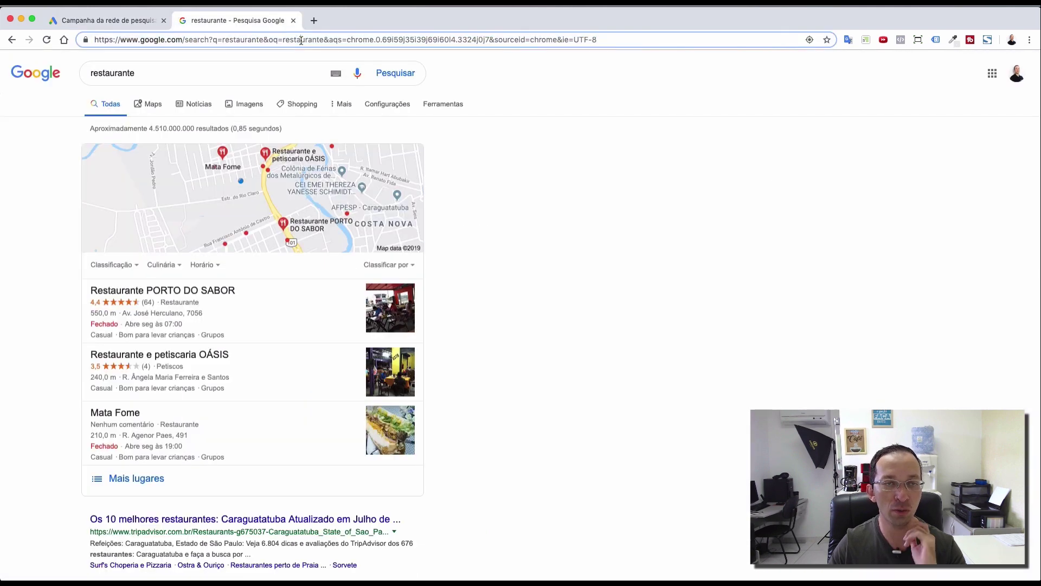
pyautogui.tripleClick(301, 39)
pyautogui.write('uol.com.br')
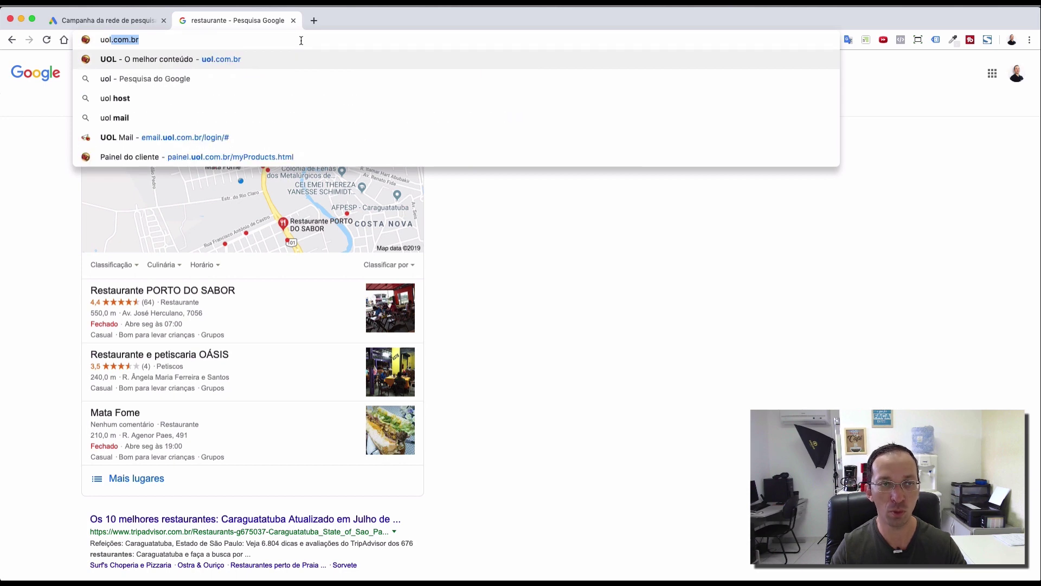
pyautogui.press('Return')
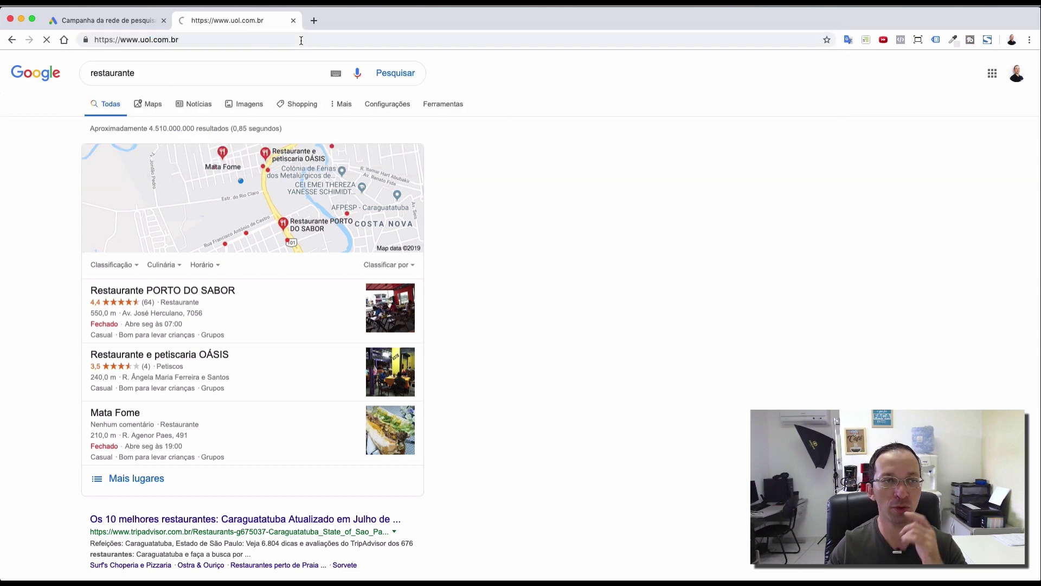
pyautogui.click(164, 24)
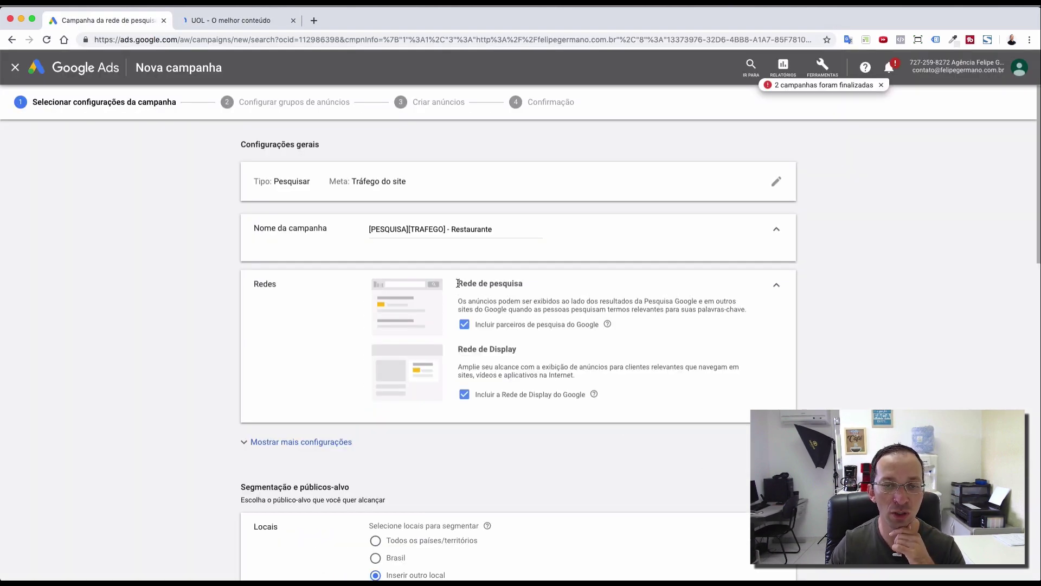
pyautogui.moveTo(460, 286); pyautogui.dragTo(529, 292)
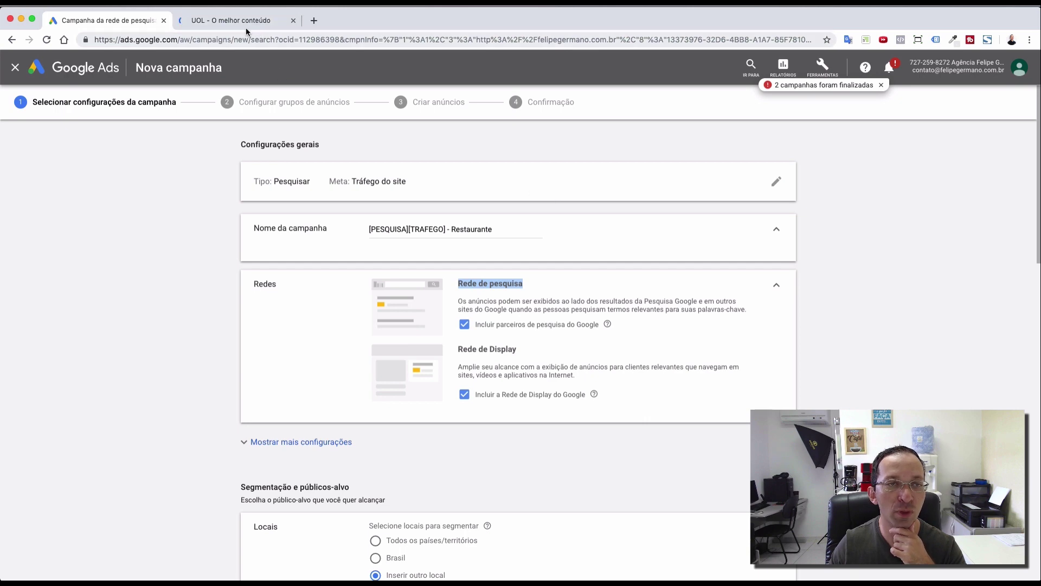
# - Examine the advertising placements throughout the UOL home page, from the main headlines down to the Esporte section
pyautogui.hotkey('ctrl', 'Tab')
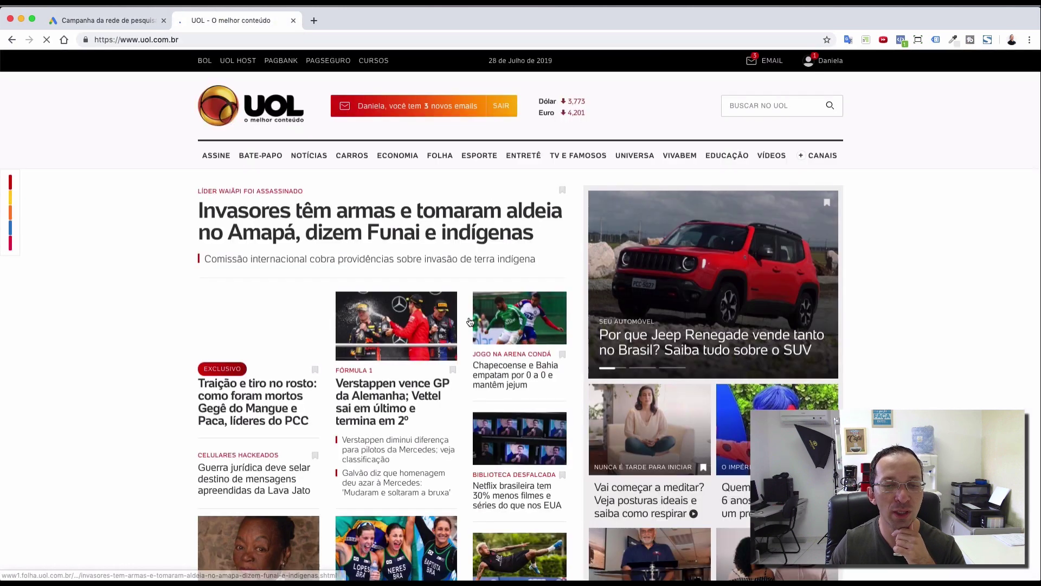
pyautogui.scroll(-6, 599, 397)
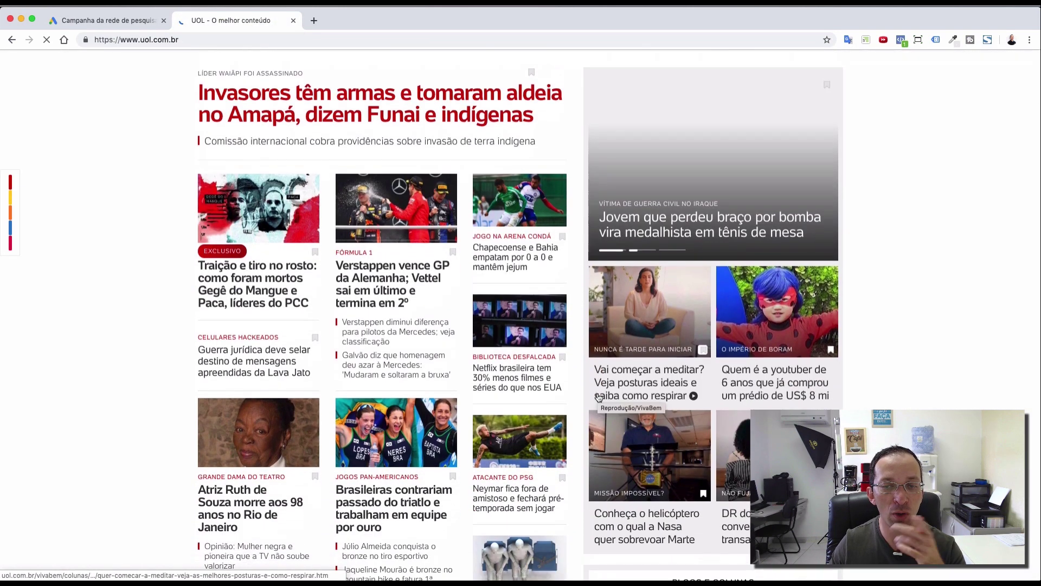
pyautogui.scroll(-2, 599, 398)
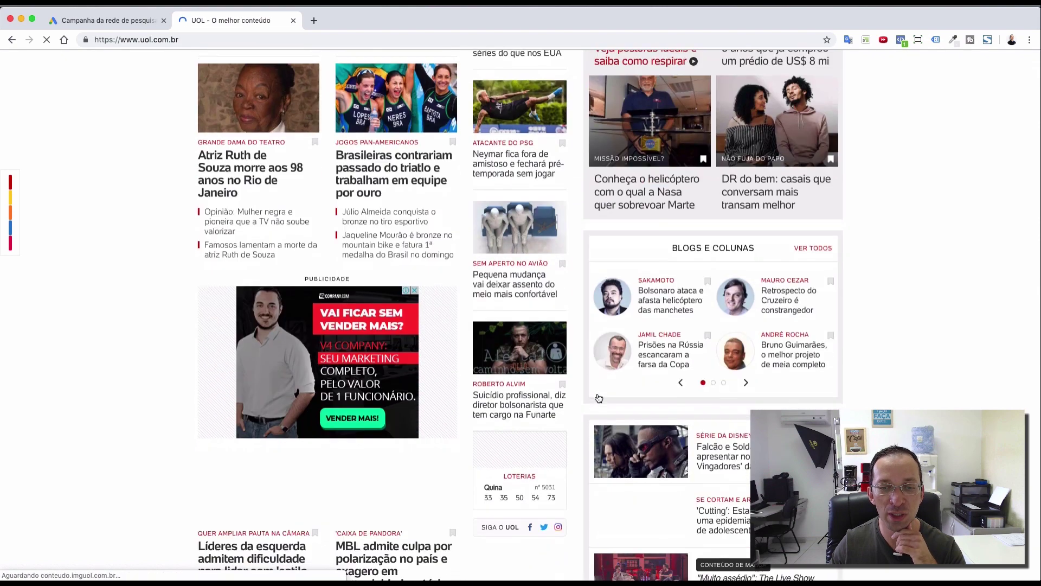
pyautogui.scroll(-3, 599, 398)
pyautogui.scroll(-3, 599, 397)
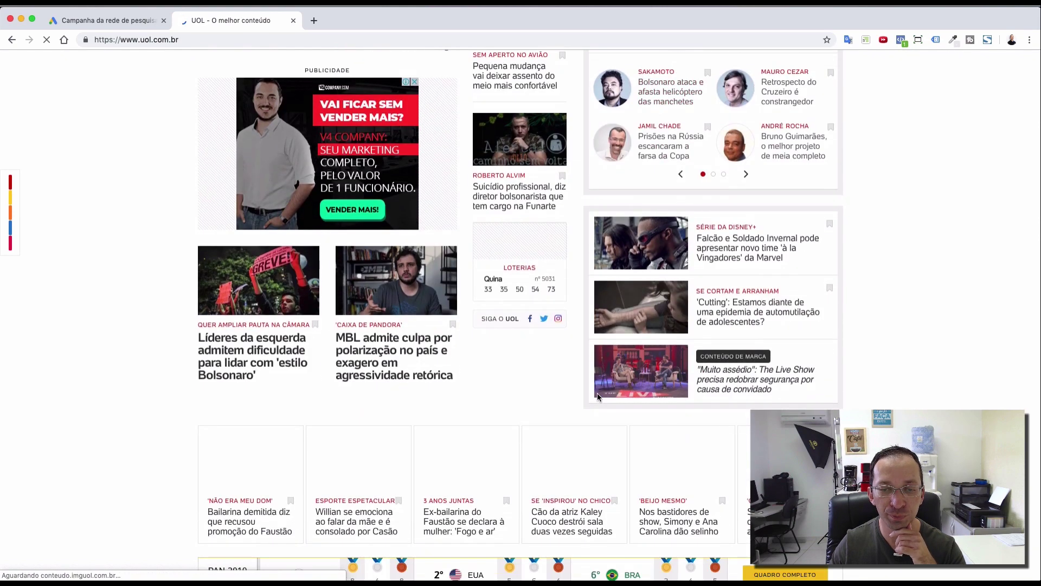
pyautogui.scroll(-1, 599, 397)
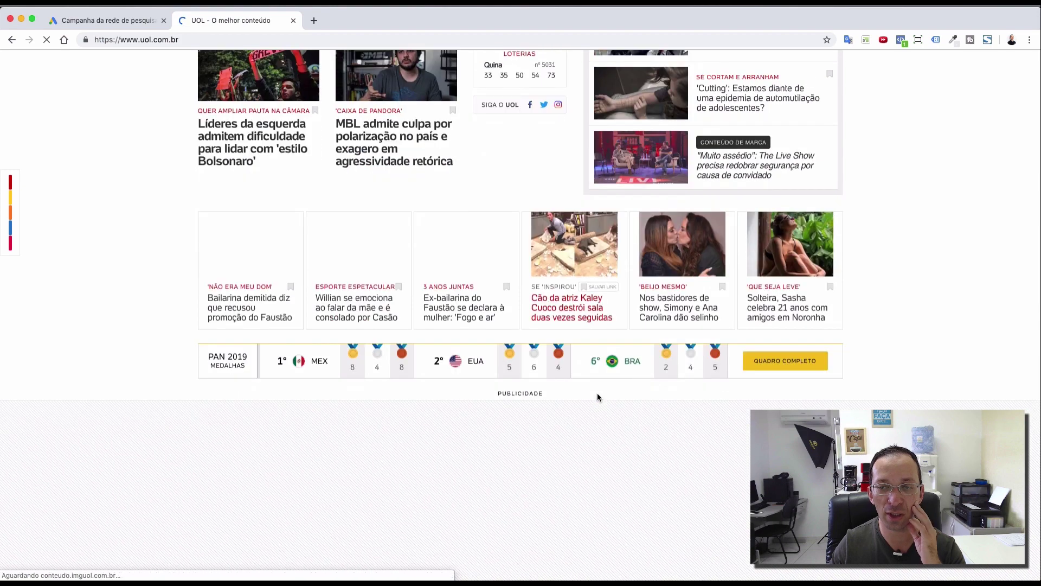
pyautogui.scroll(-2, 604, 406)
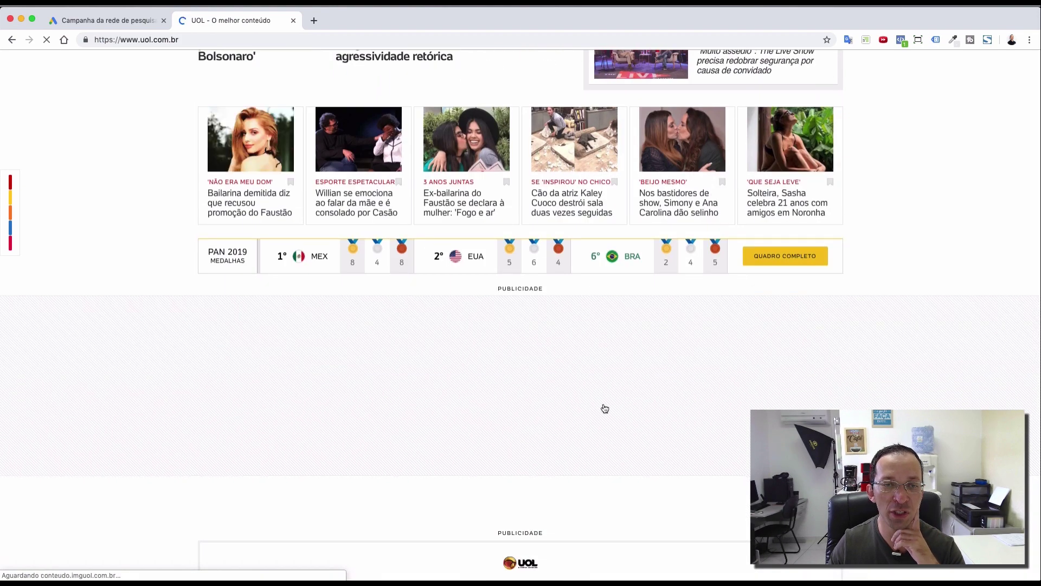
pyautogui.scroll(-3, 604, 406)
pyautogui.scroll(-4, 604, 402)
pyautogui.scroll(-2, 650, 356)
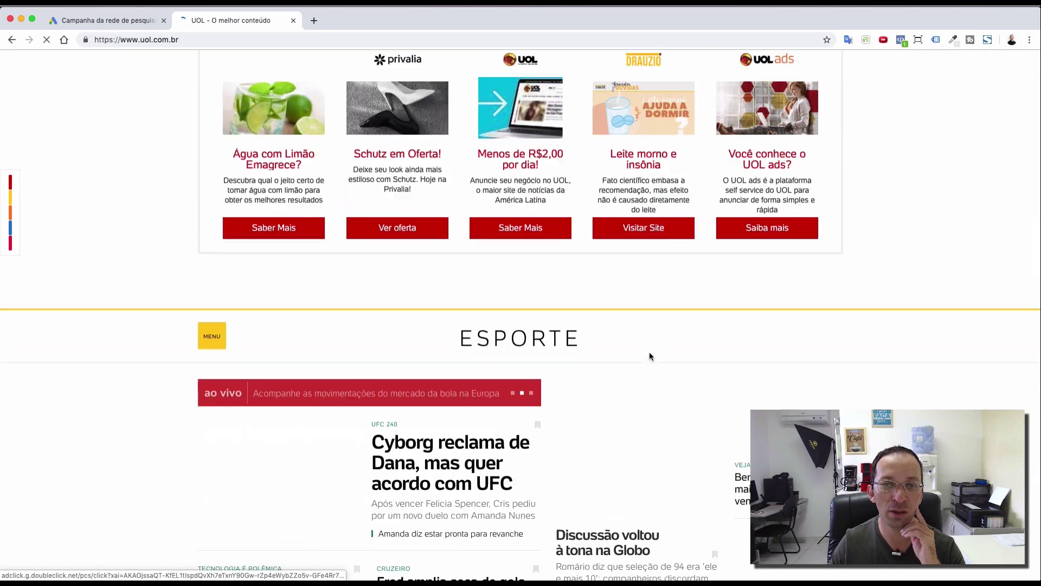
pyautogui.scroll(-1, 686, 377)
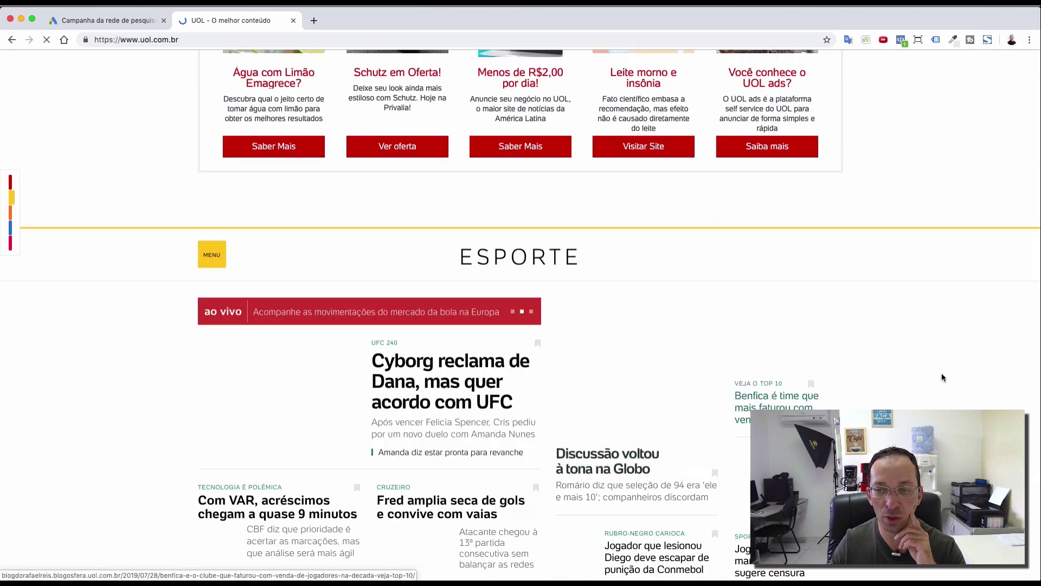
pyautogui.scroll(-3, 941, 377)
pyautogui.scroll(-3, 941, 375)
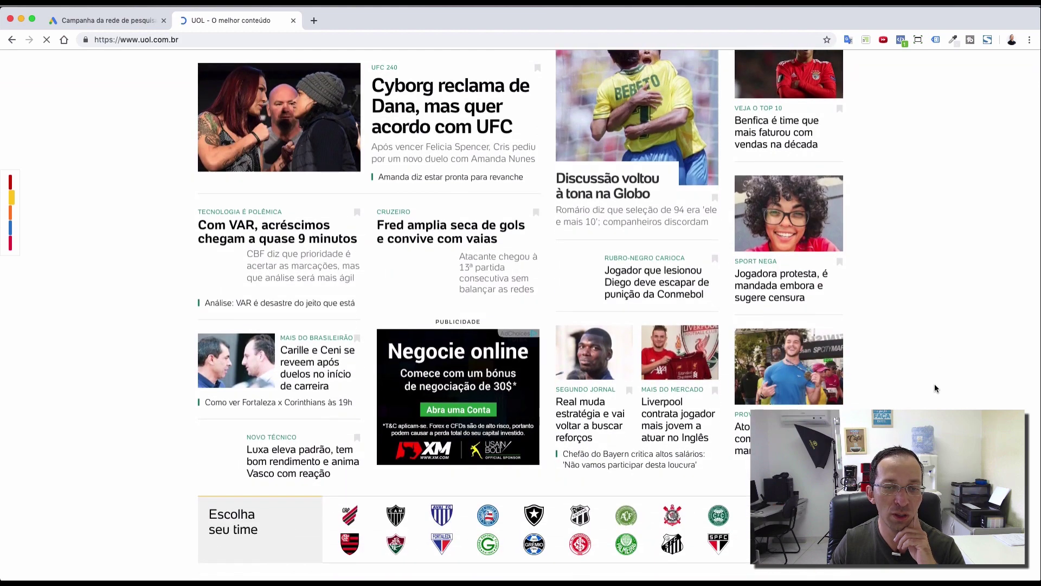
# - Examine the remaining UOL ads below the Esporte section and revisit the banners between the page header and the featured stories
pyautogui.scroll(-6, 935, 383)
pyautogui.scroll(-2, 900, 333)
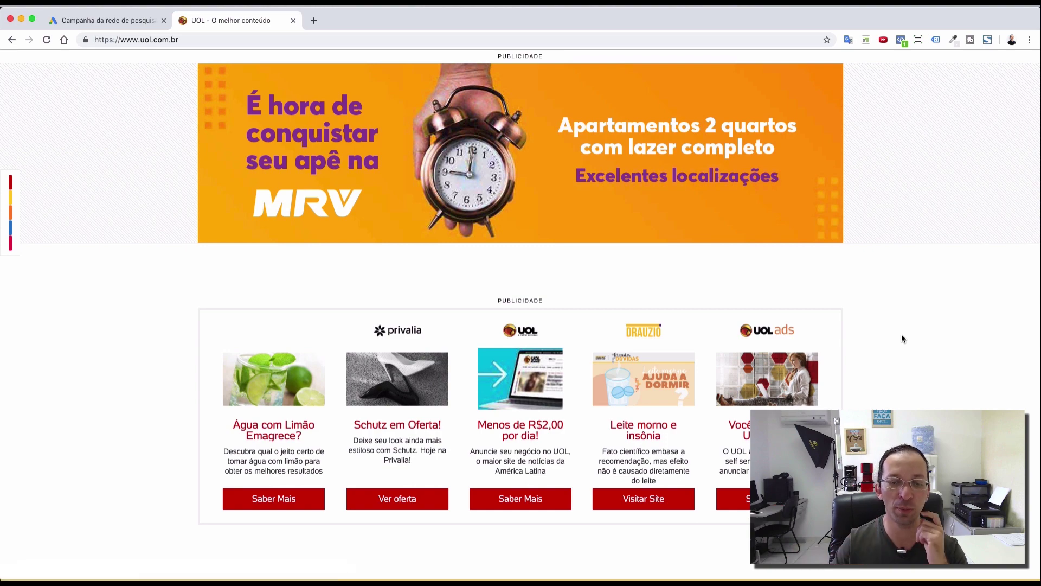
pyautogui.scroll(10, 874, 313)
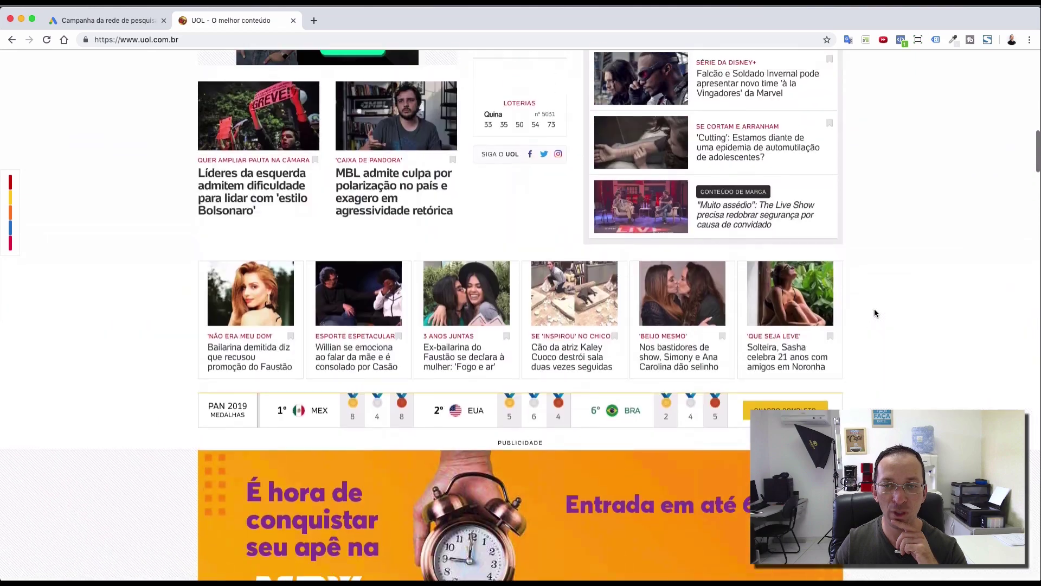
pyautogui.scroll(10, 874, 313)
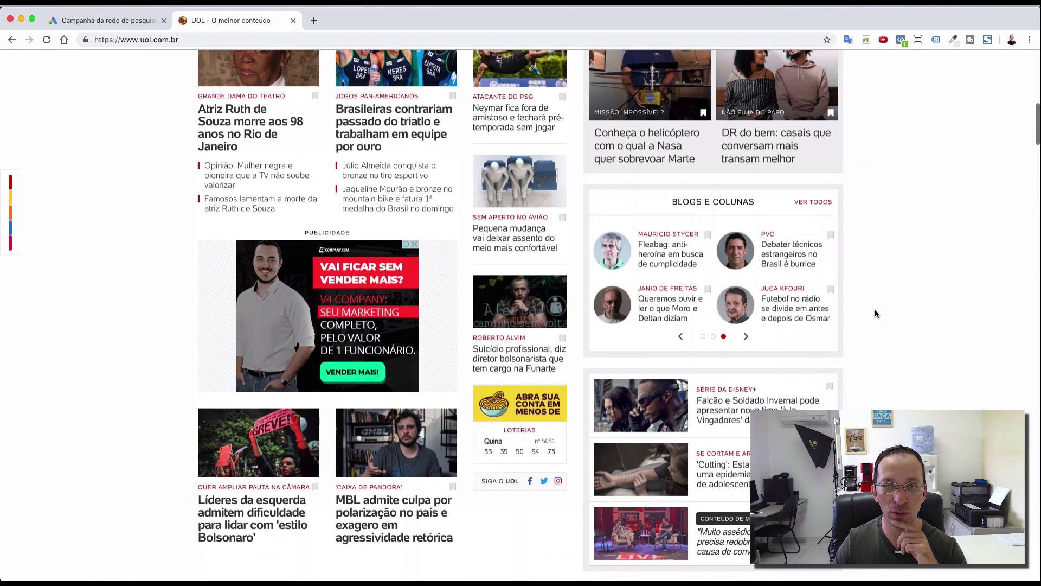
pyautogui.scroll(4, 875, 313)
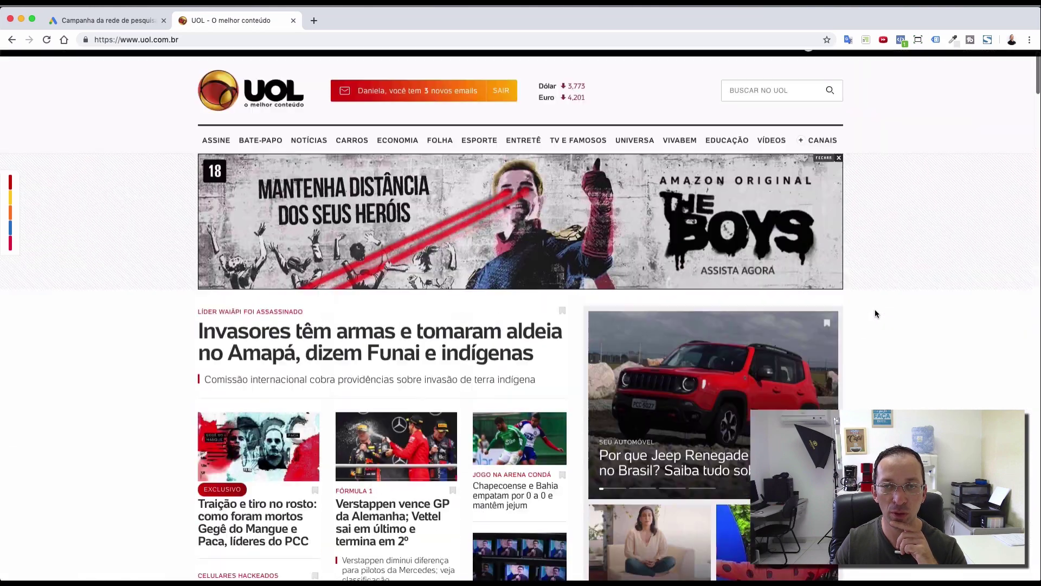
pyautogui.scroll(-7, 875, 313)
pyautogui.scroll(-4, 875, 313)
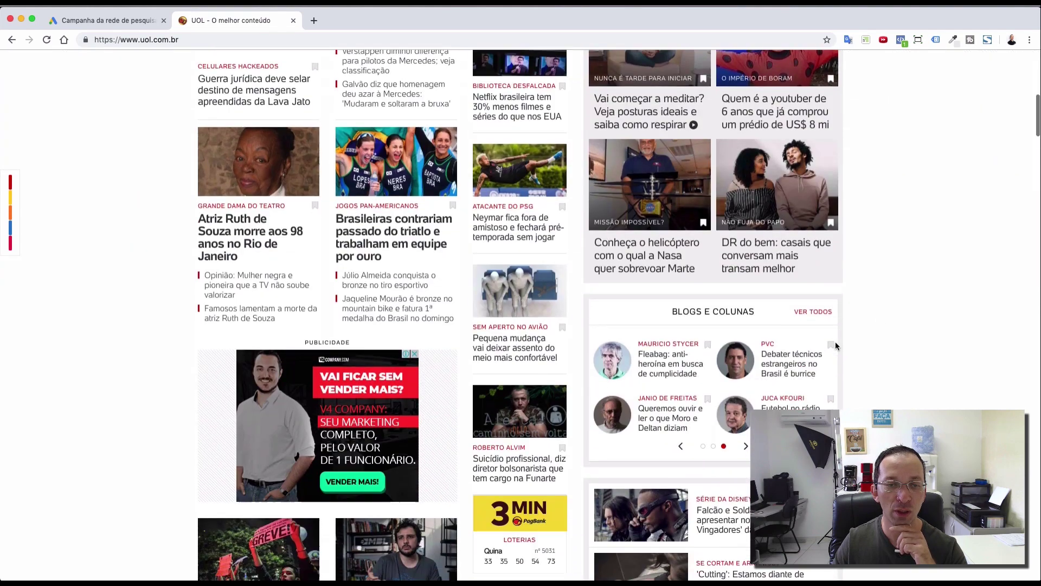
pyautogui.scroll(-5, 703, 304)
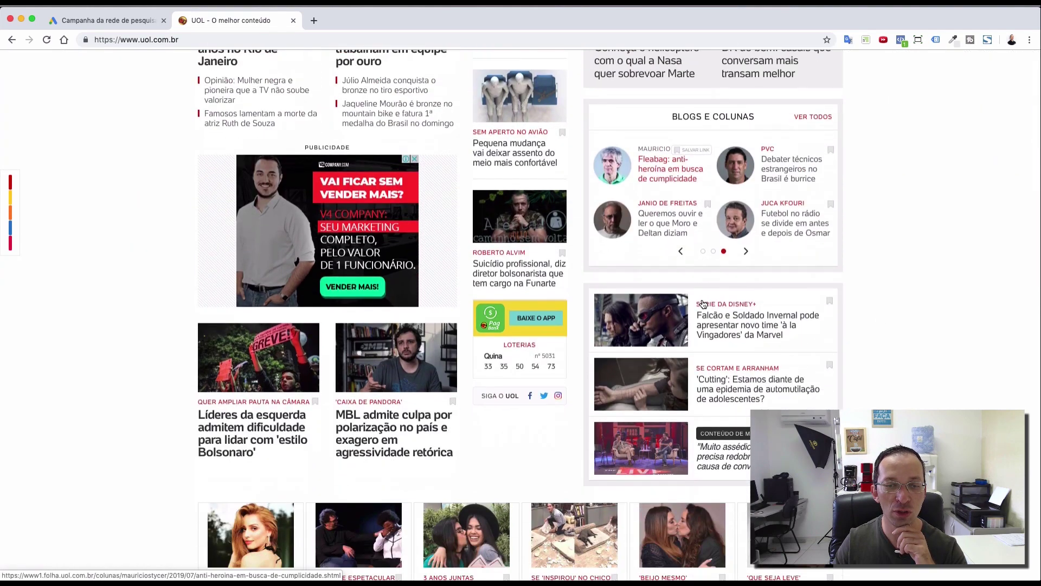
# - Review the Rede de Display option and its description in the Google Ads campaign settings against the UOL page
pyautogui.click(119, 20)
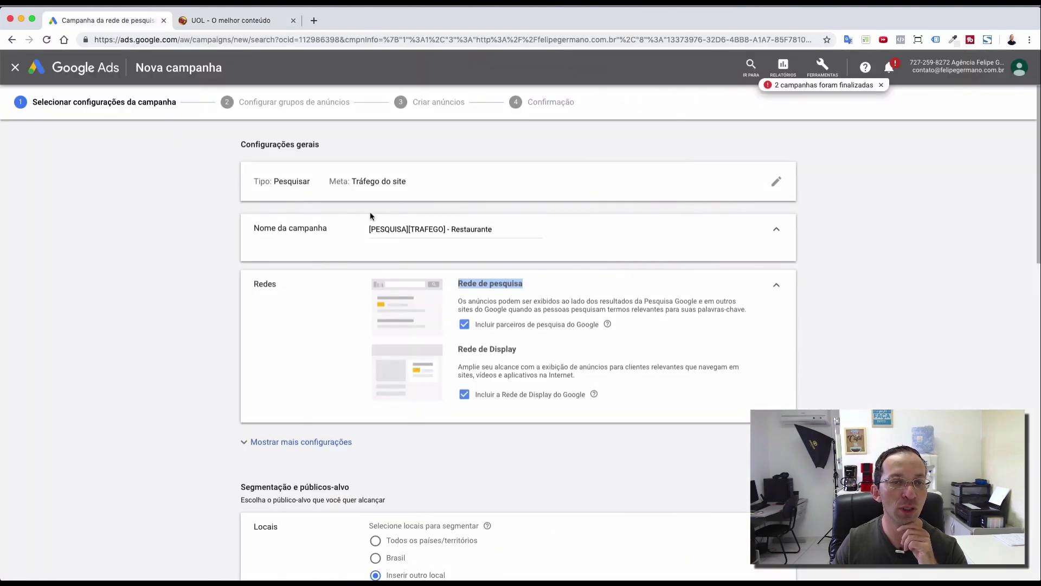
pyautogui.moveTo(520, 352); pyautogui.dragTo(448, 350)
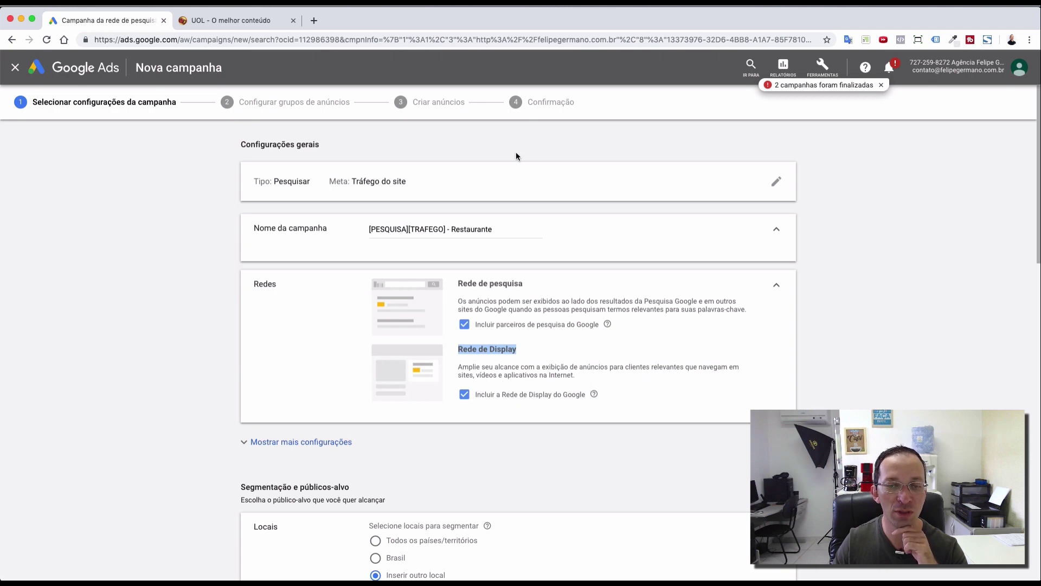
pyautogui.moveTo(709, 368); pyautogui.dragTo(751, 370)
pyautogui.click(231, 20)
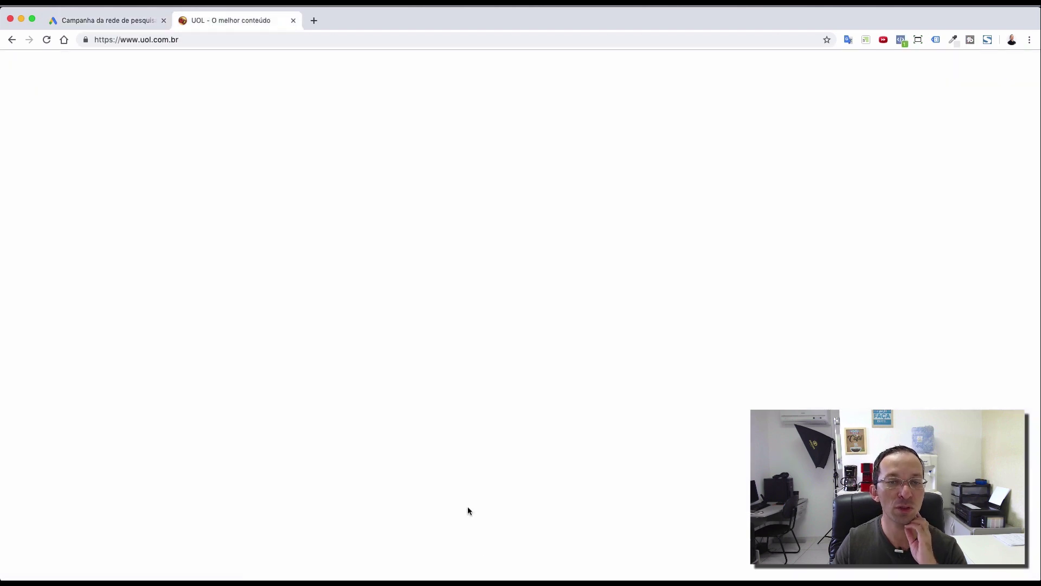
pyautogui.scroll(2, 423, 163)
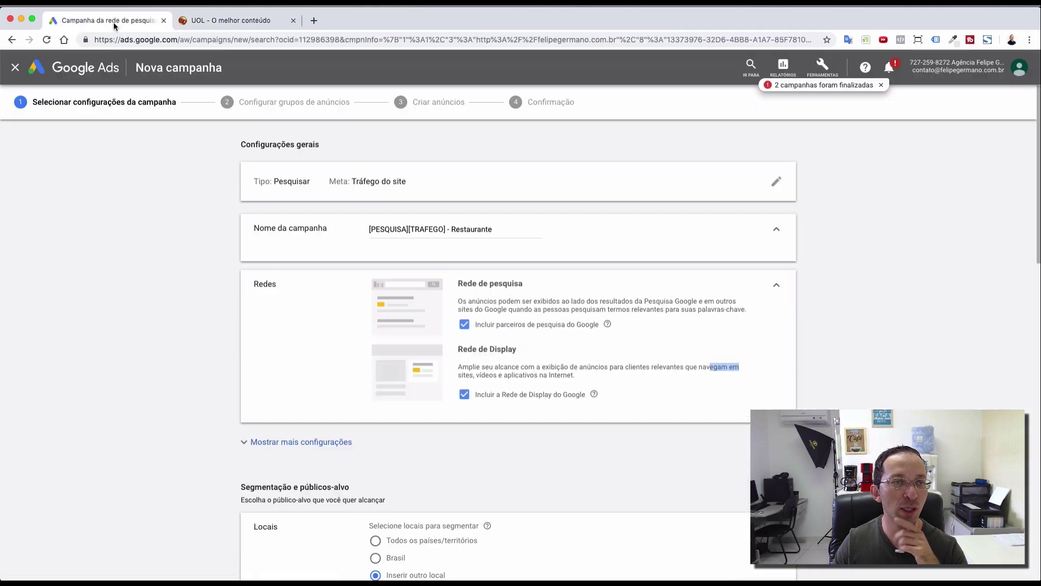
# - Exclude Google search partners and the Google Display Network from the campaign's networks in Google Ads
pyautogui.click(109, 20)
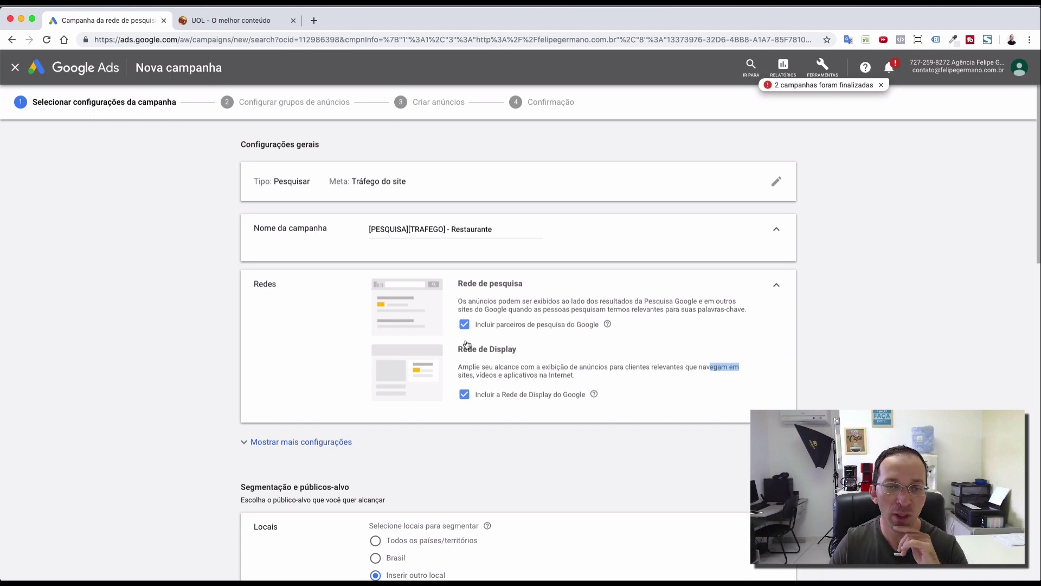
pyautogui.click(464, 325)
pyautogui.click(465, 410)
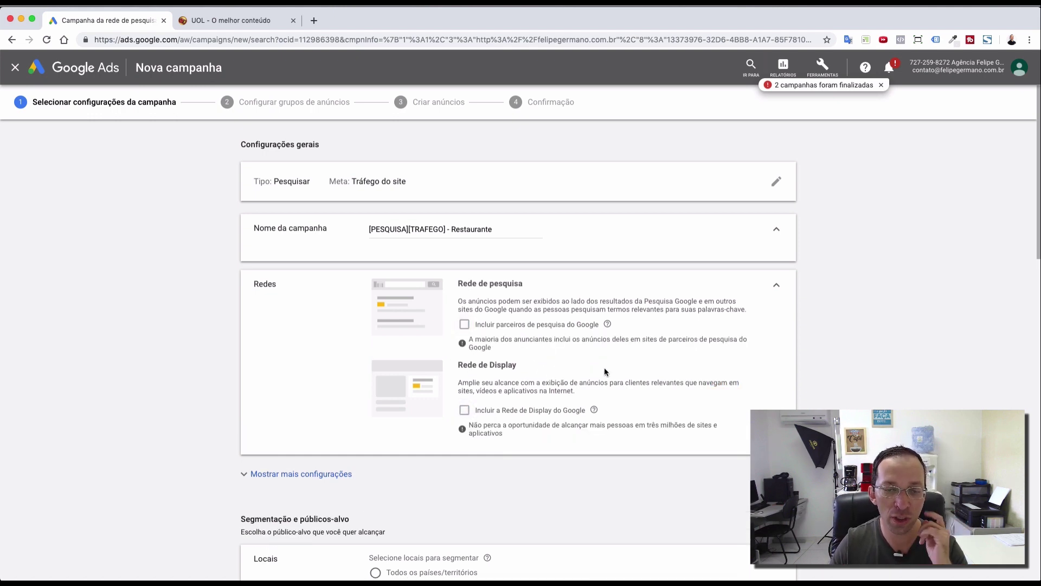
# - Set the target location to Brasil, clear the listed region, then search for "caragua" and target Caraguatatuba, São Paulo, Brasil
pyautogui.scroll(-5, 604, 366)
pyautogui.click(377, 406)
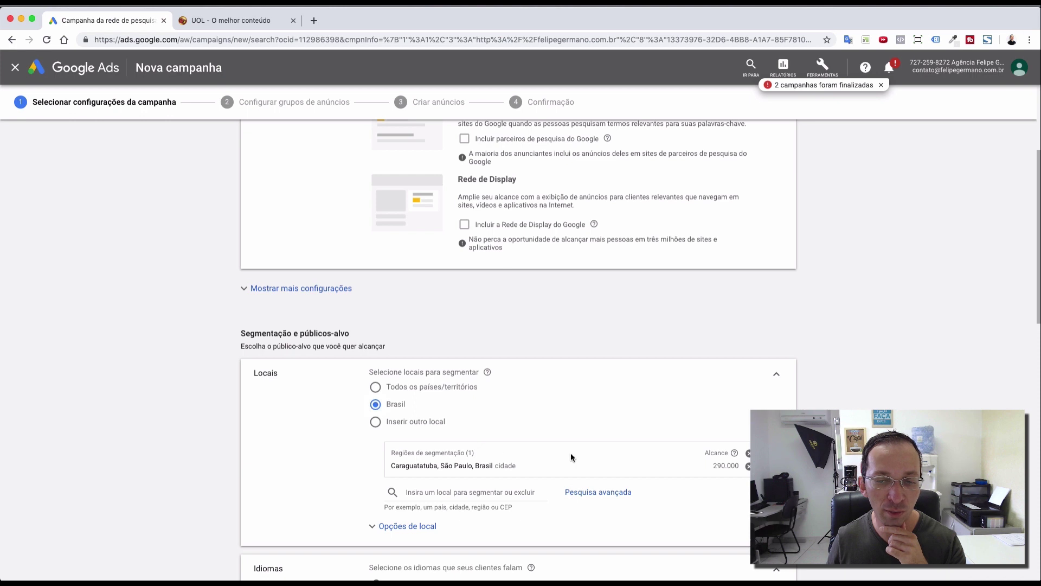
pyautogui.click(749, 466)
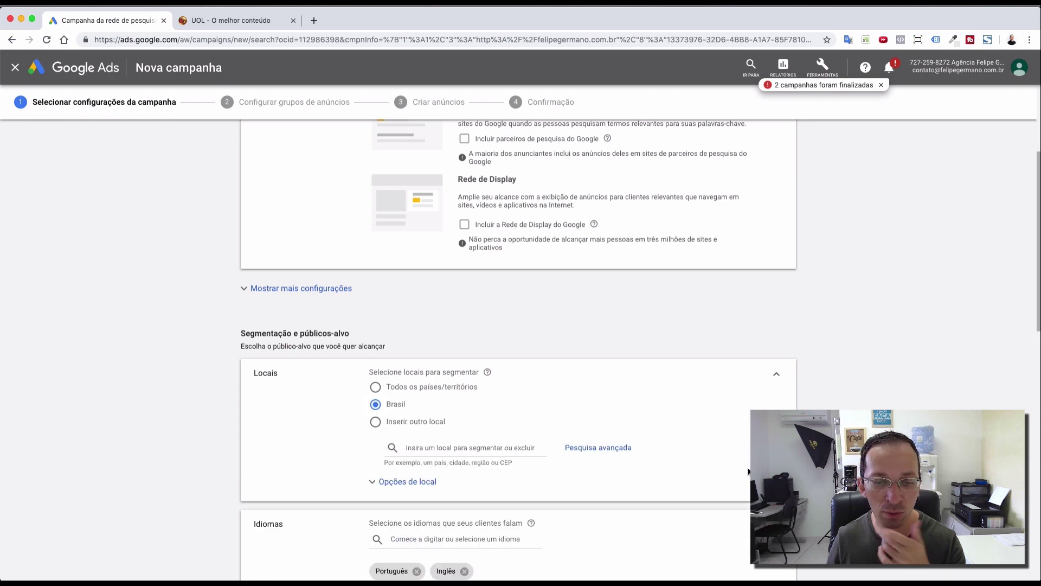
pyautogui.click(427, 446)
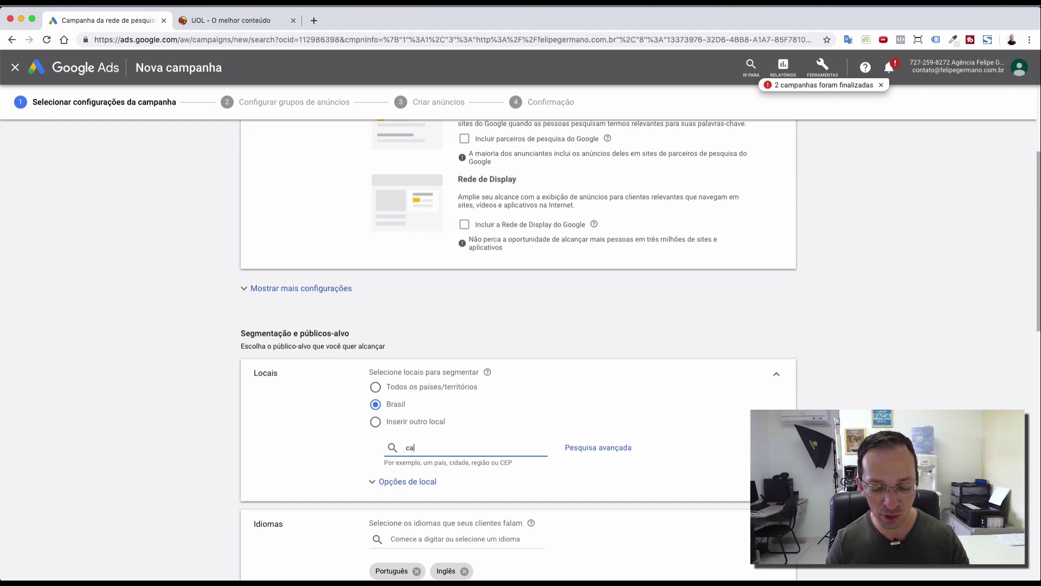
pyautogui.write('caragua')
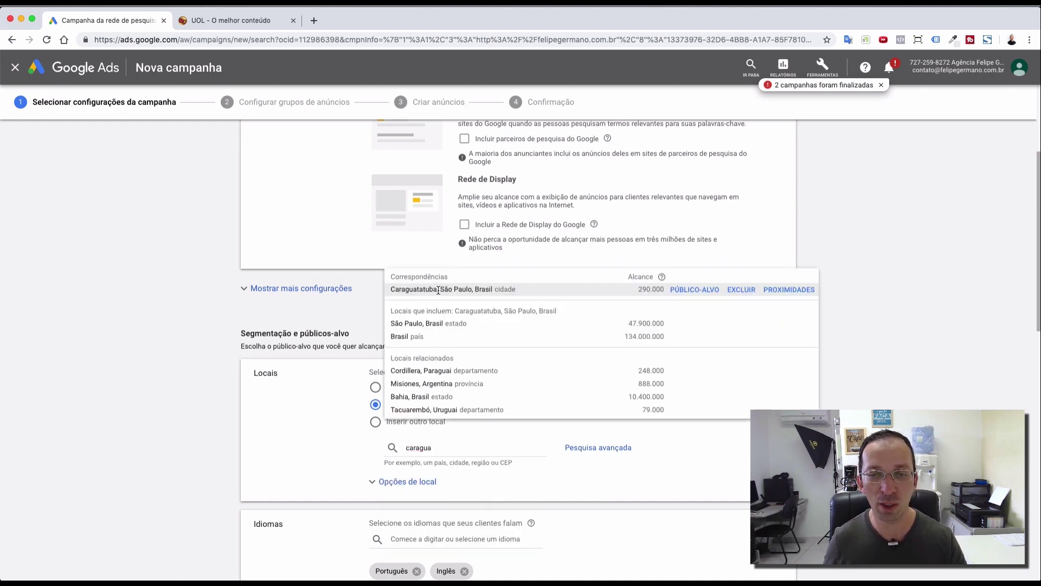
pyautogui.click(435, 289)
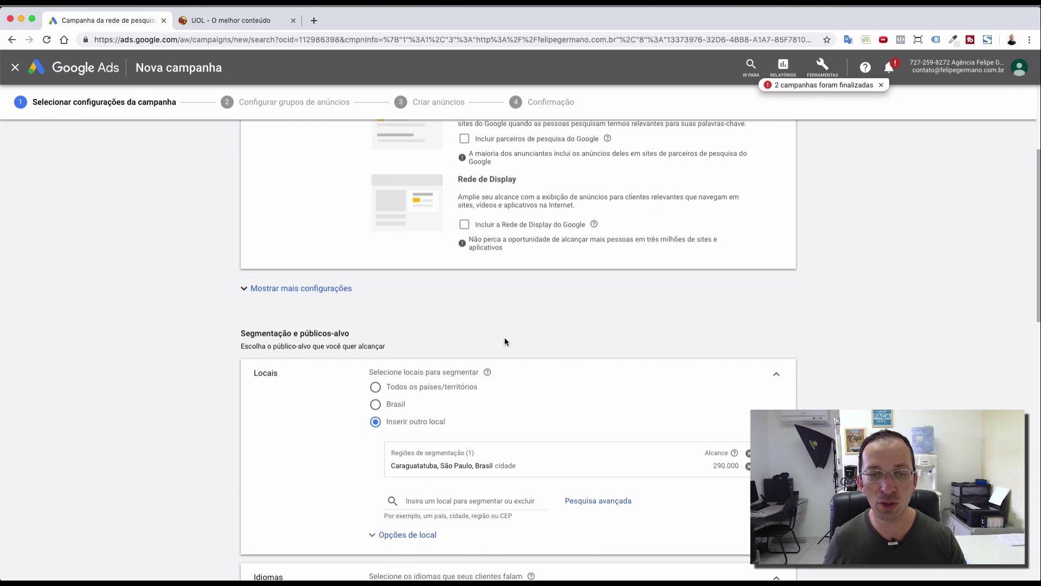
# - Remove Caraguatatuba from the targeted regions and open the advanced location search in Raio mode
pyautogui.click(749, 466)
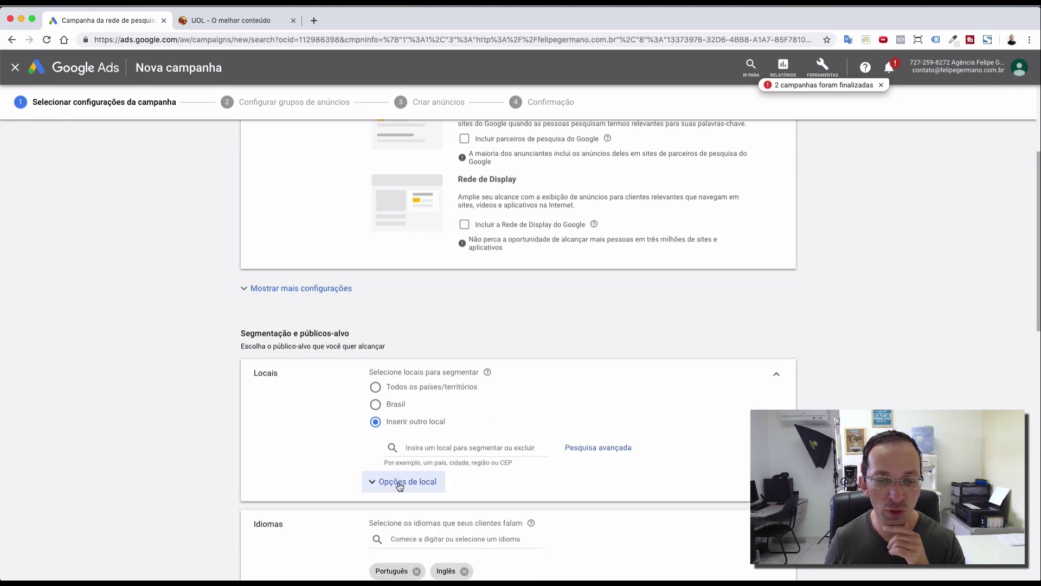
pyautogui.click(602, 448)
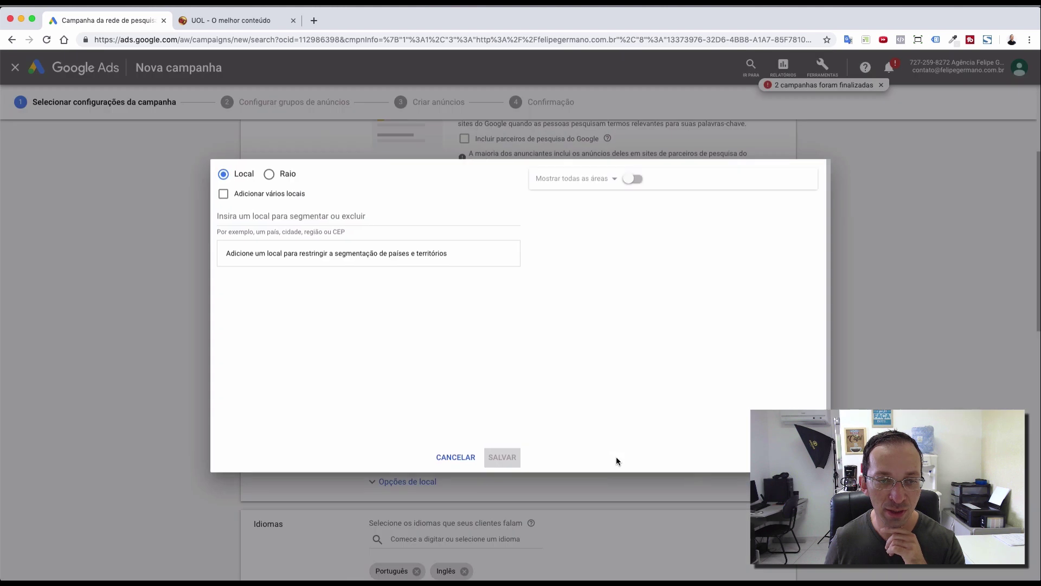
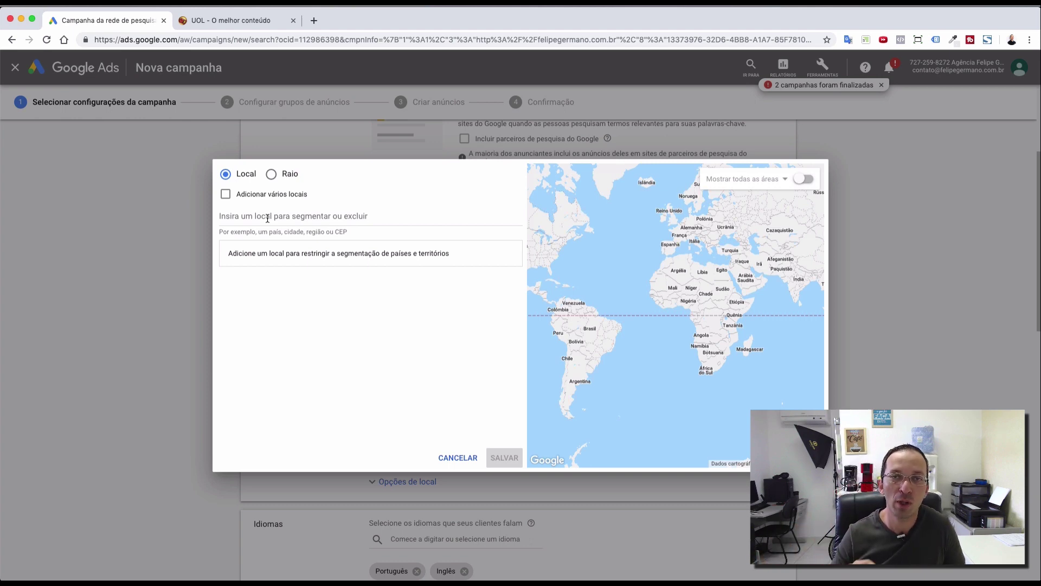
pyautogui.click(272, 174)
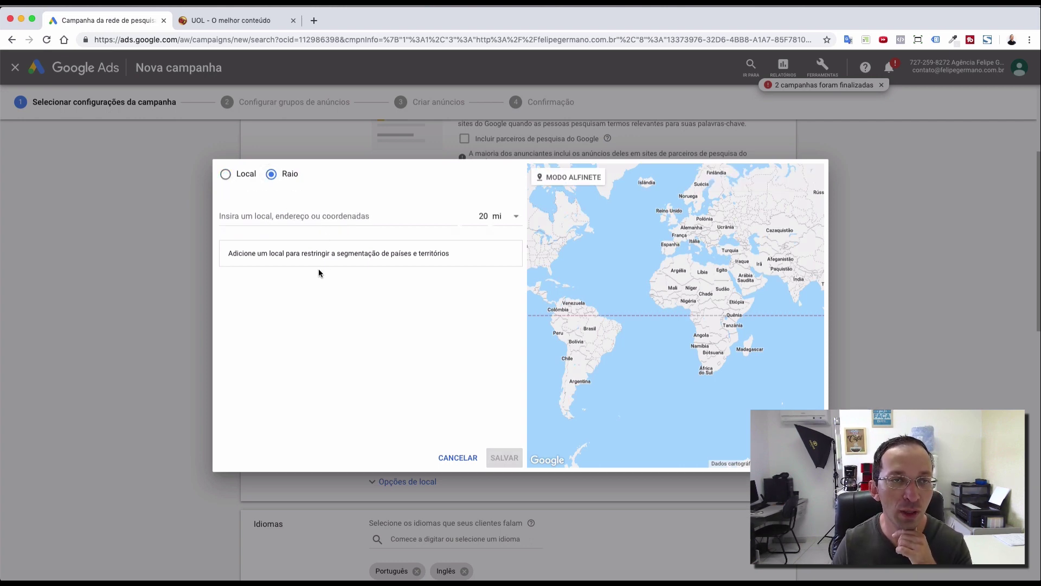
# - Switch to the UOL page and search Google for "restaurante" in its place
pyautogui.click(255, 22)
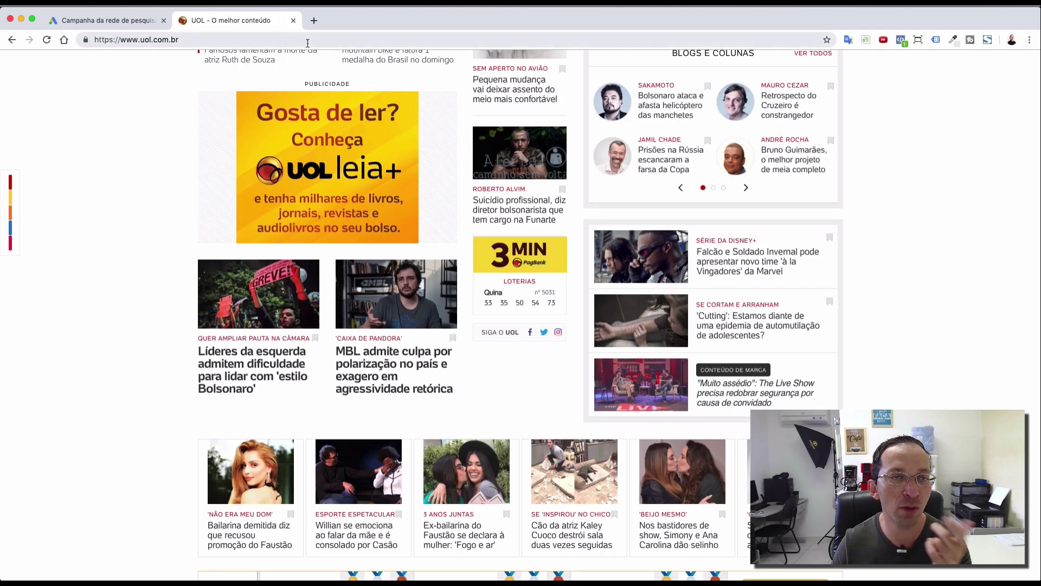
pyautogui.click(307, 40)
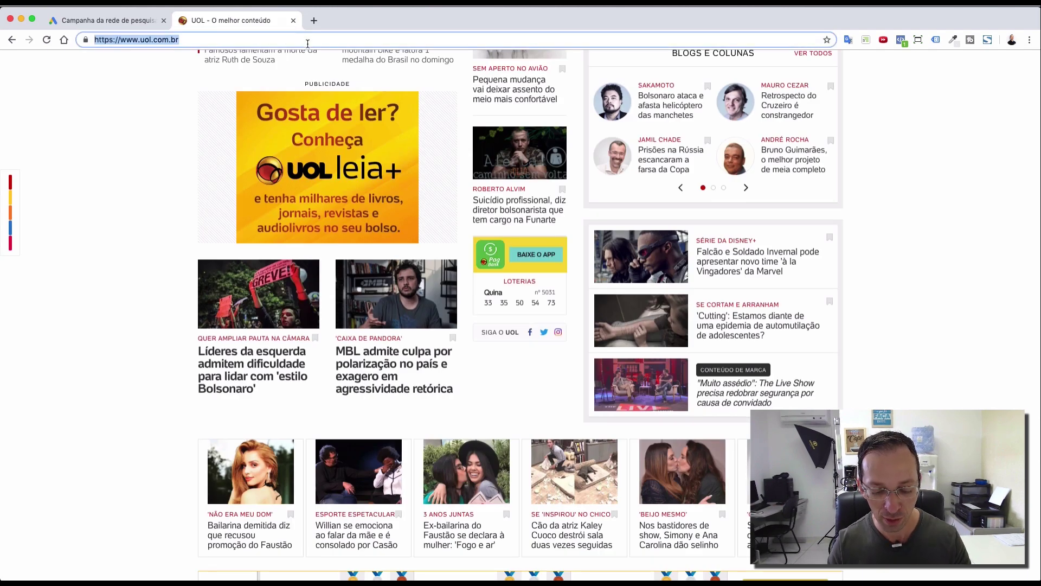
pyautogui.write('restan')
pyautogui.press('BackSpace')
pyautogui.write('u')
pyautogui.press('Return')
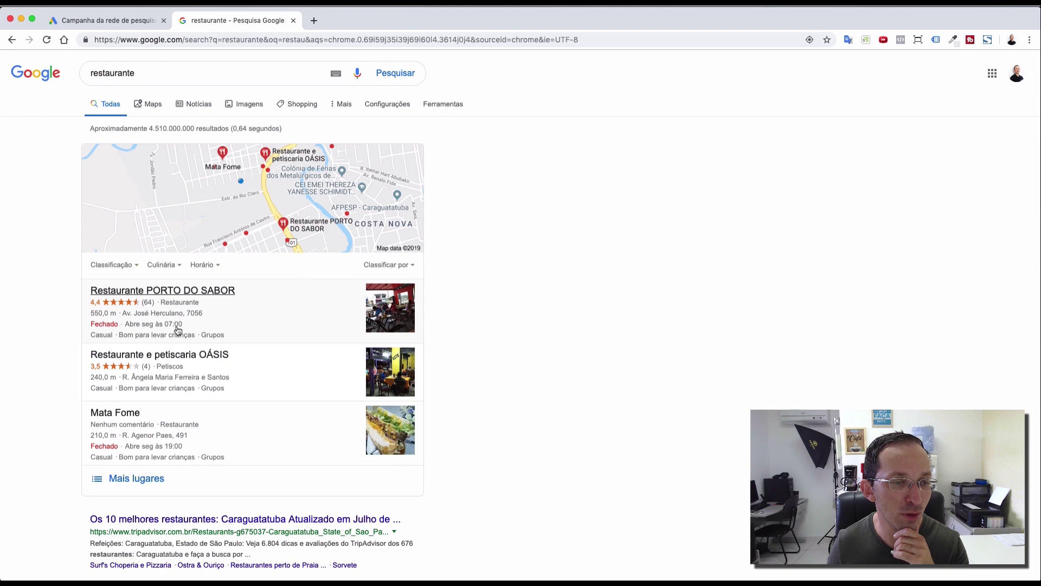
# - Open the details of Restaurante PORTO DO SABOR and copy the postal code from its address
pyautogui.click(212, 296)
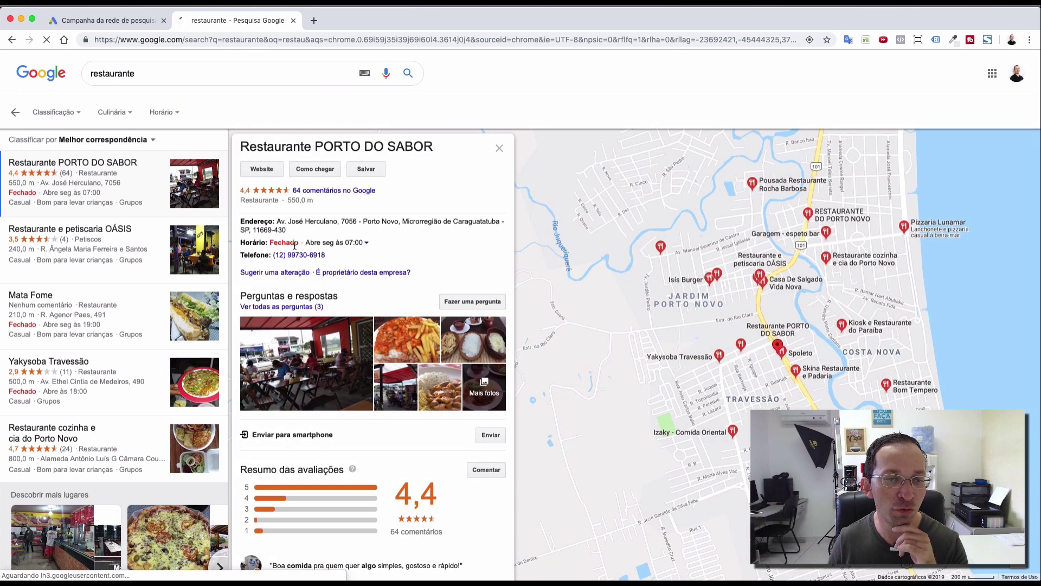
pyautogui.moveTo(252, 230); pyautogui.dragTo(289, 231)
pyautogui.press('super+c')
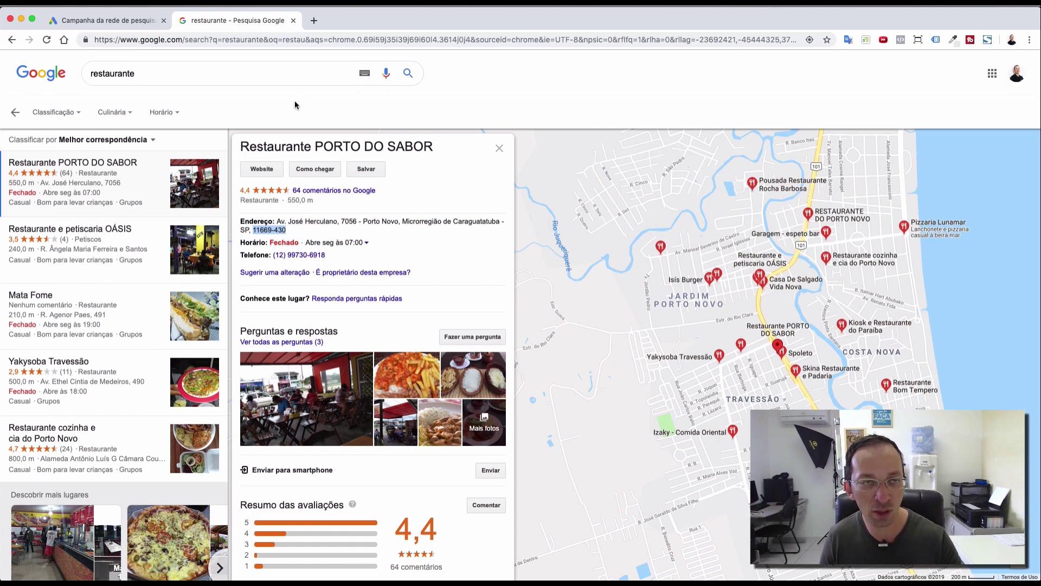
# - Add a 20 mi radius around the restaurant's postal code in Google Ads, checking the suggested location against the restaurant's listed address
pyautogui.click(114, 27)
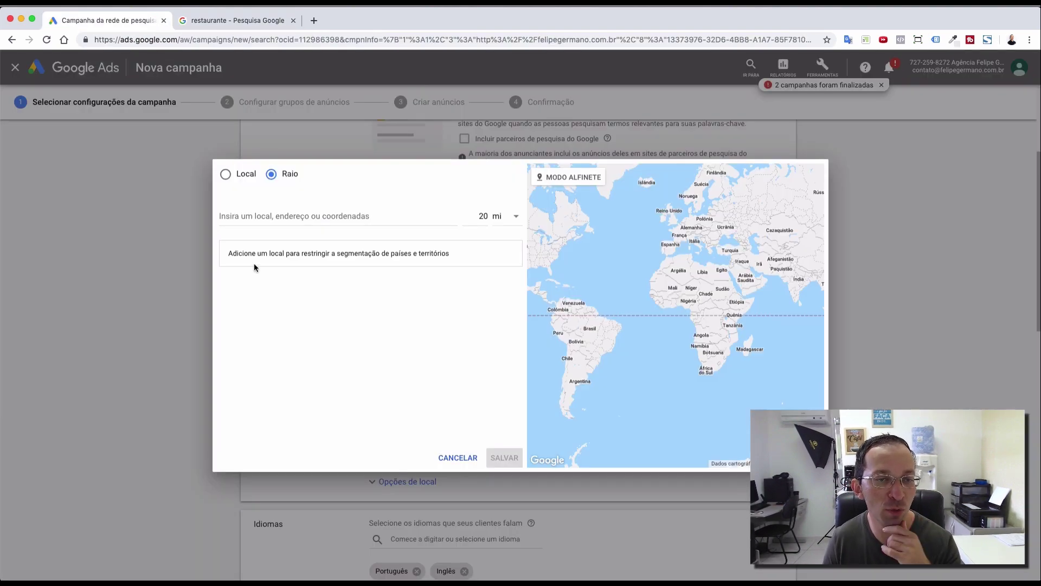
pyautogui.click(281, 216)
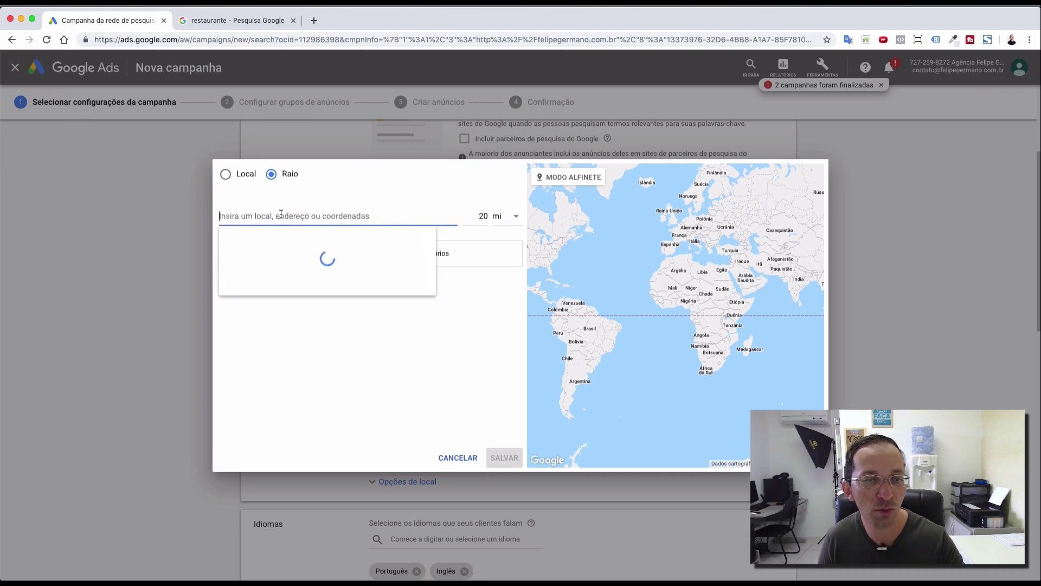
pyautogui.press('super+v')
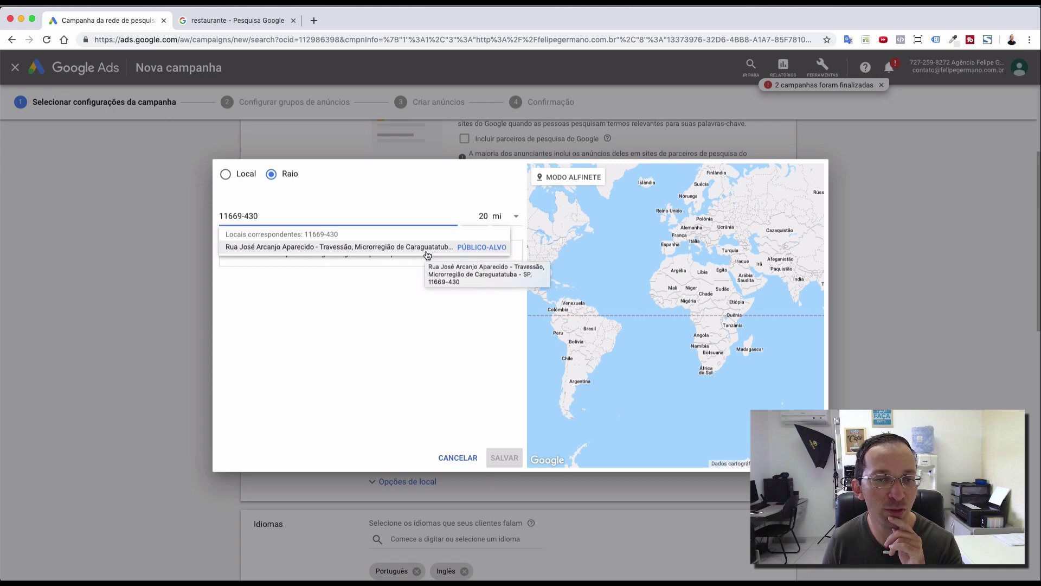
pyautogui.click(248, 24)
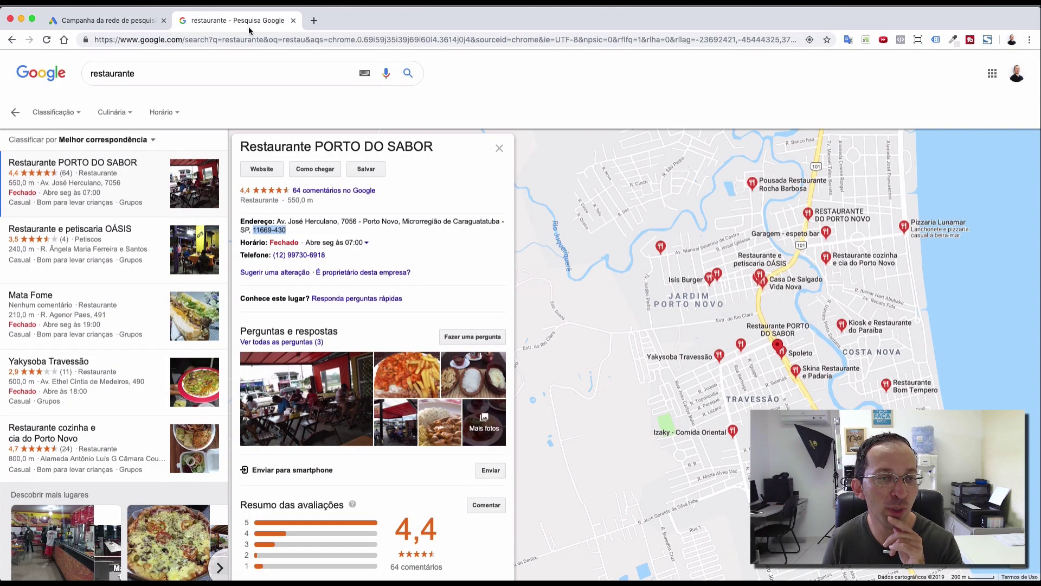
pyautogui.click(406, 229)
pyautogui.moveTo(358, 222); pyautogui.dragTo(391, 223)
pyautogui.click(103, 20)
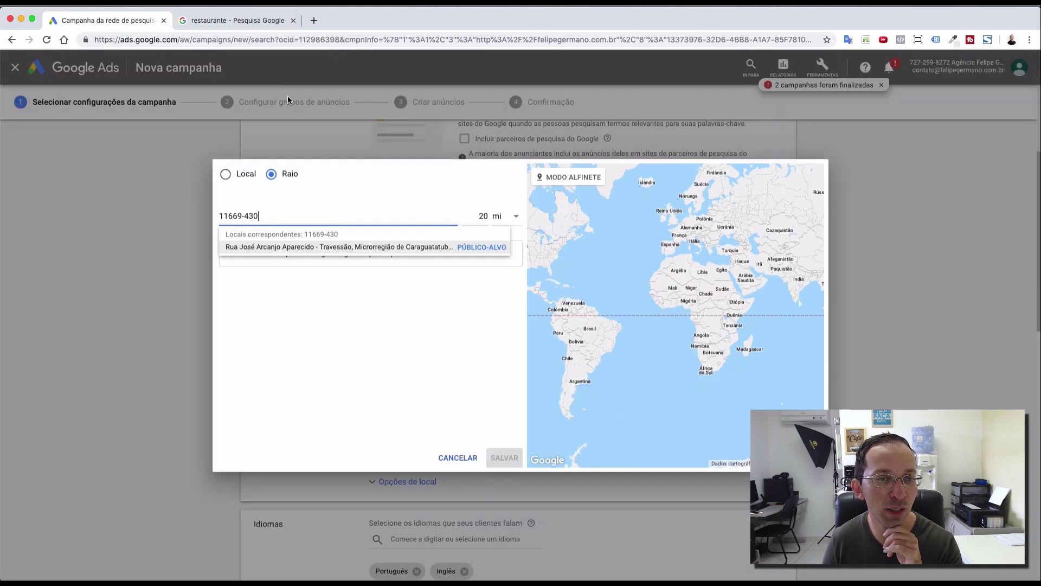
pyautogui.click(360, 248)
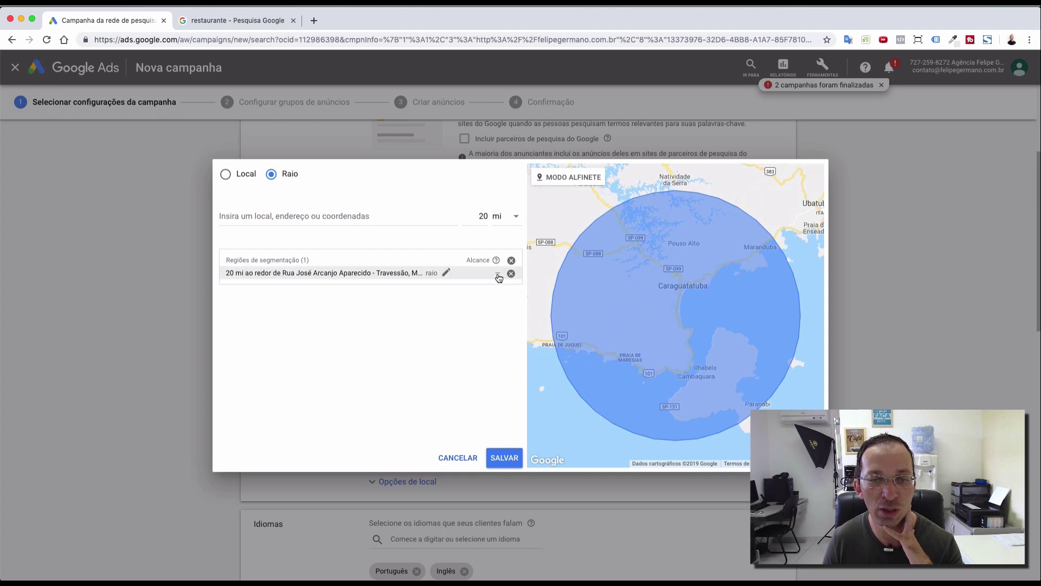
# - Change the targeting radius around the restaurant's address to 10 km and save the location targeting
pyautogui.click(446, 272)
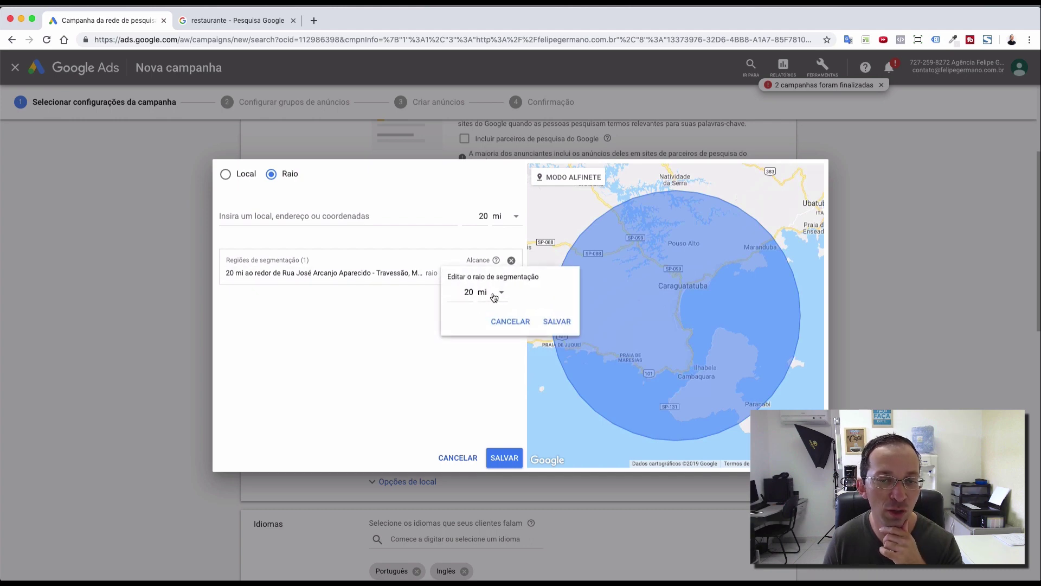
pyautogui.click(410, 350)
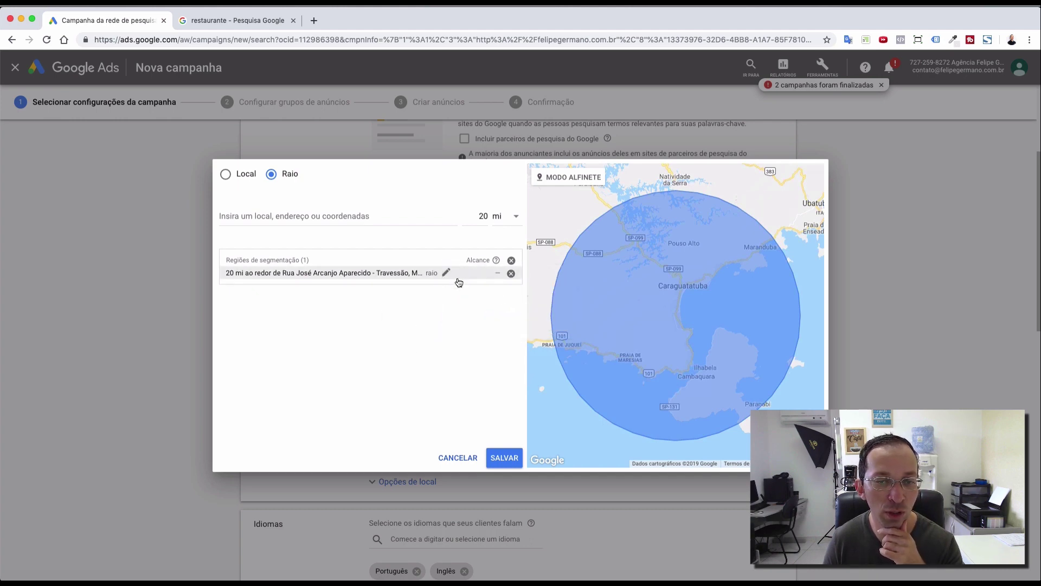
pyautogui.click(446, 272)
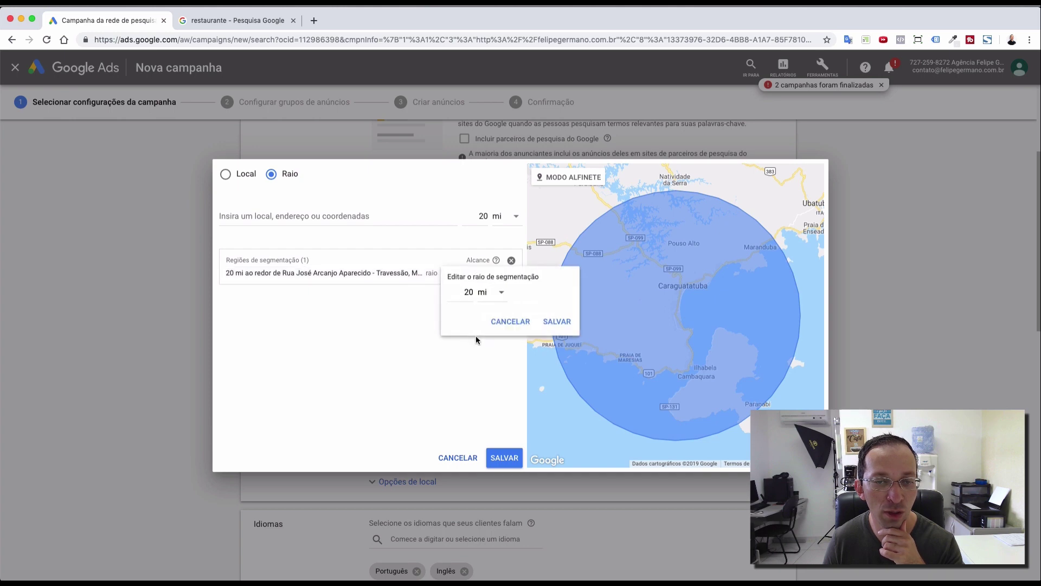
pyautogui.click(462, 292)
pyautogui.click(487, 293)
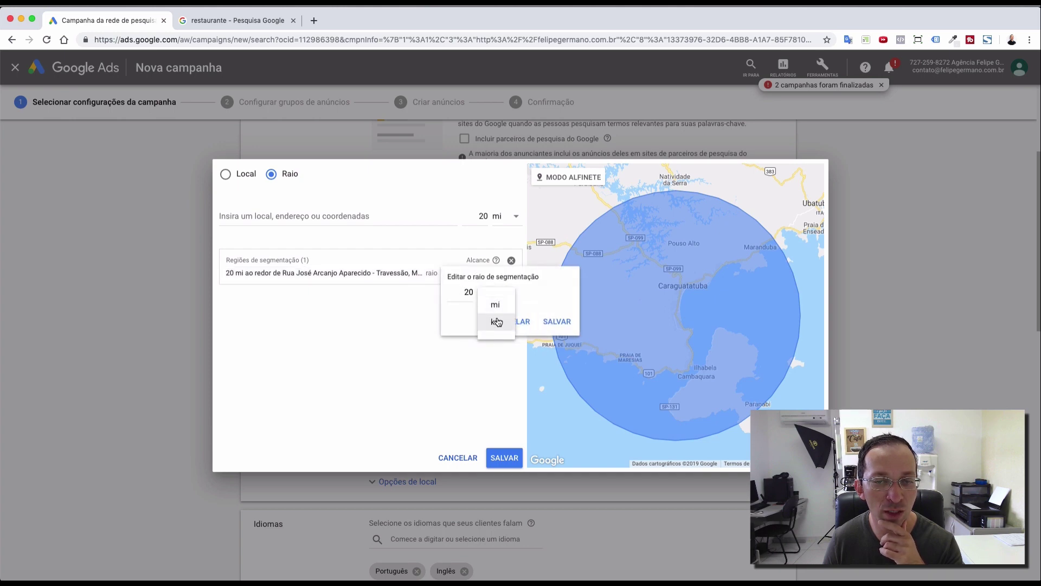
pyautogui.click(495, 322)
pyautogui.click(468, 292)
pyautogui.press('BackSpace')
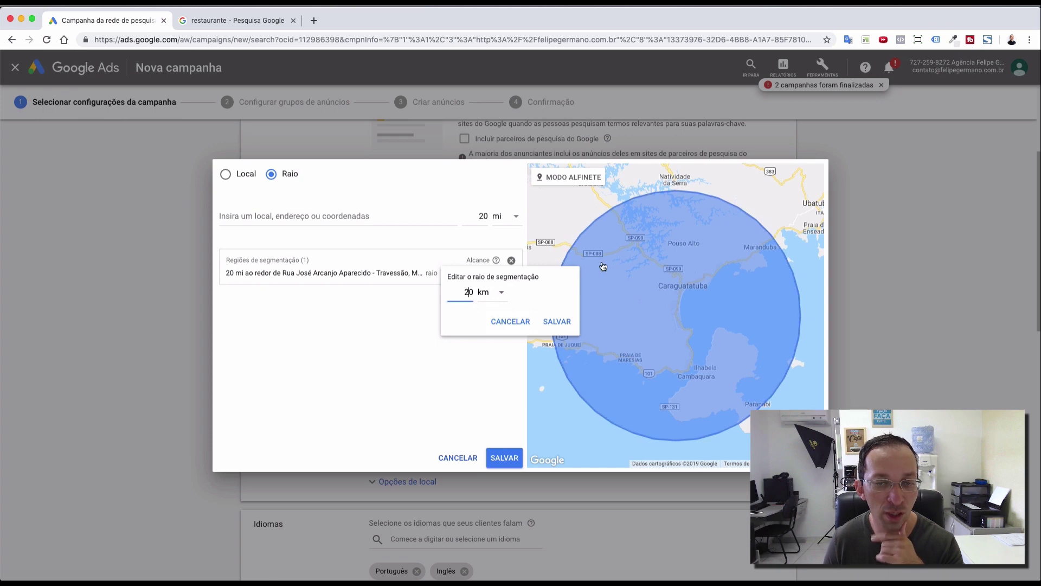
pyautogui.write('1')
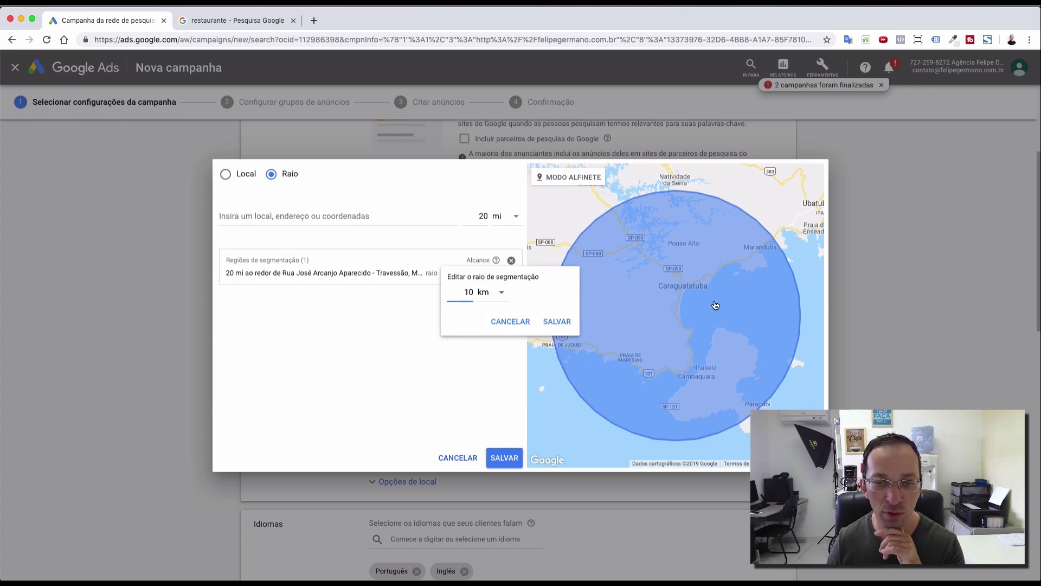
pyautogui.click(556, 321)
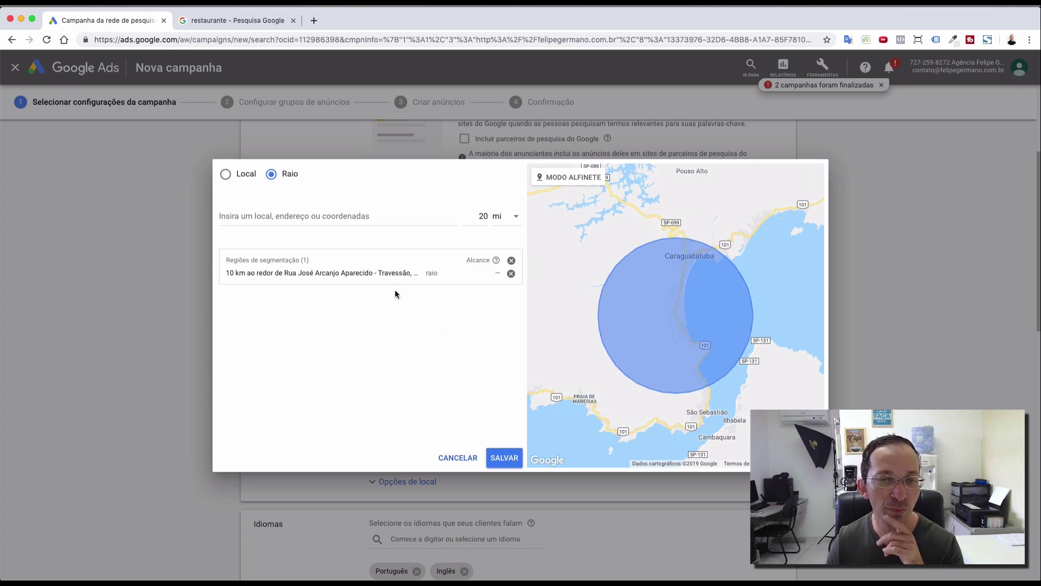
pyautogui.click(362, 218)
pyautogui.click(358, 336)
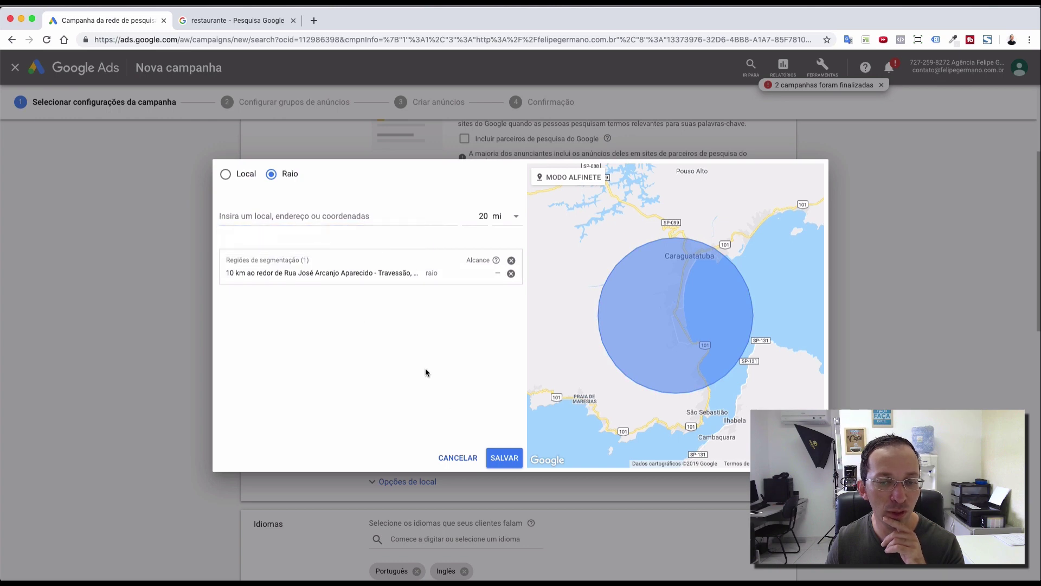
pyautogui.click(502, 457)
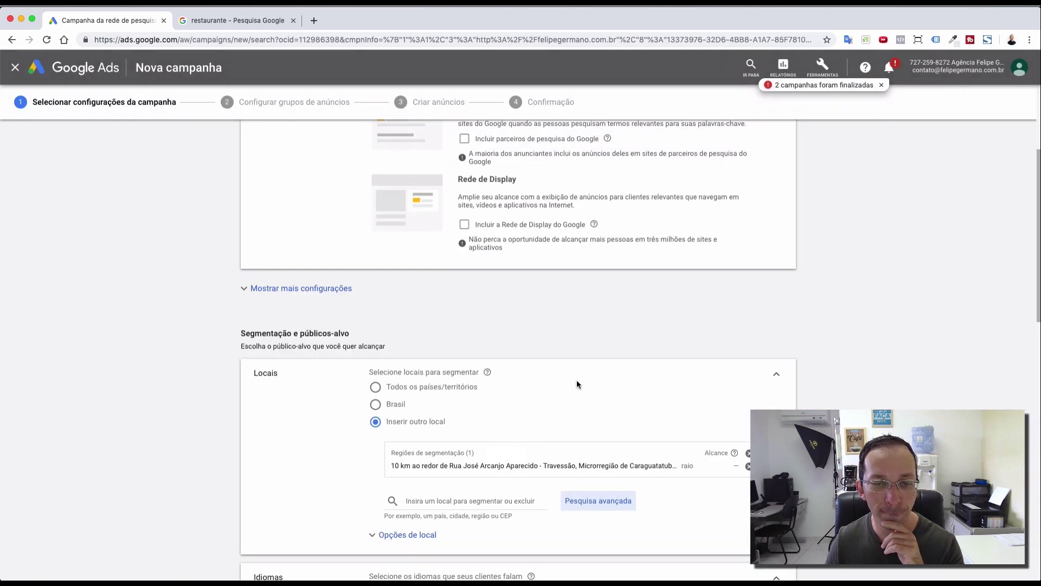
# - Search the campaign's locations for "Tabatinga", including the refined query "Tabatinga Caragu"
pyautogui.scroll(-3, 588, 385)
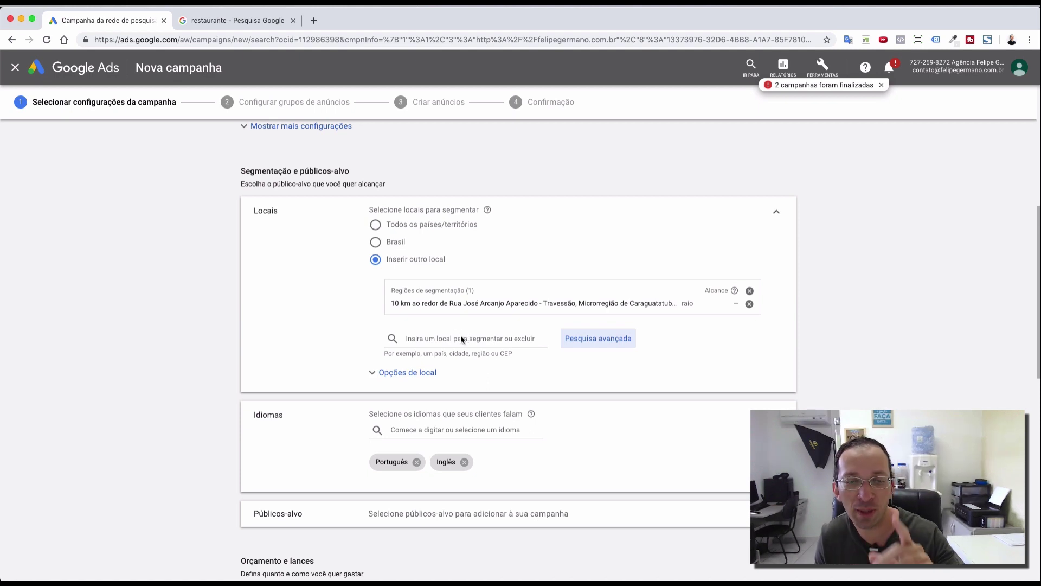
pyautogui.click(478, 338)
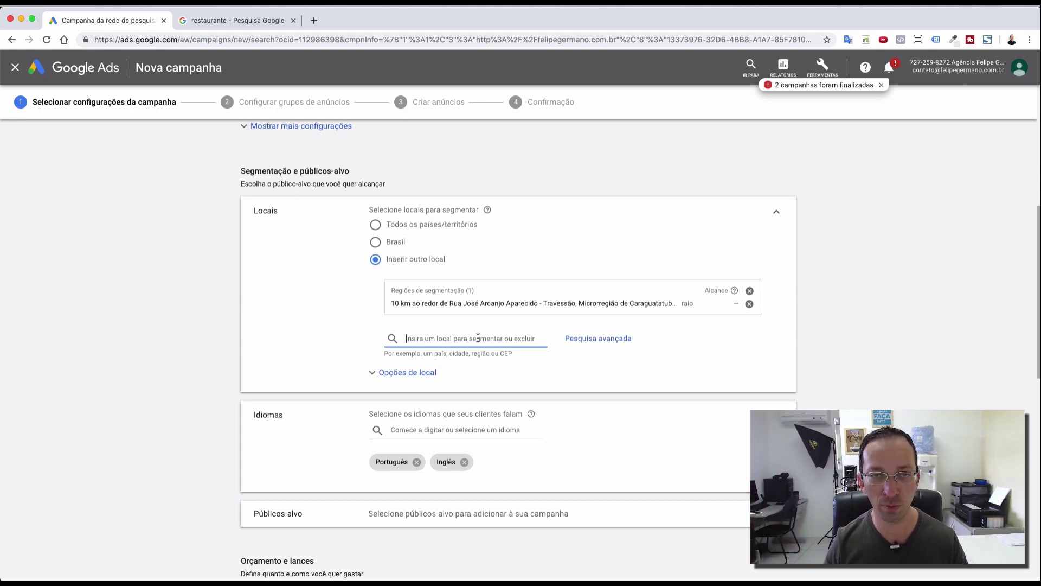
pyautogui.write('a')
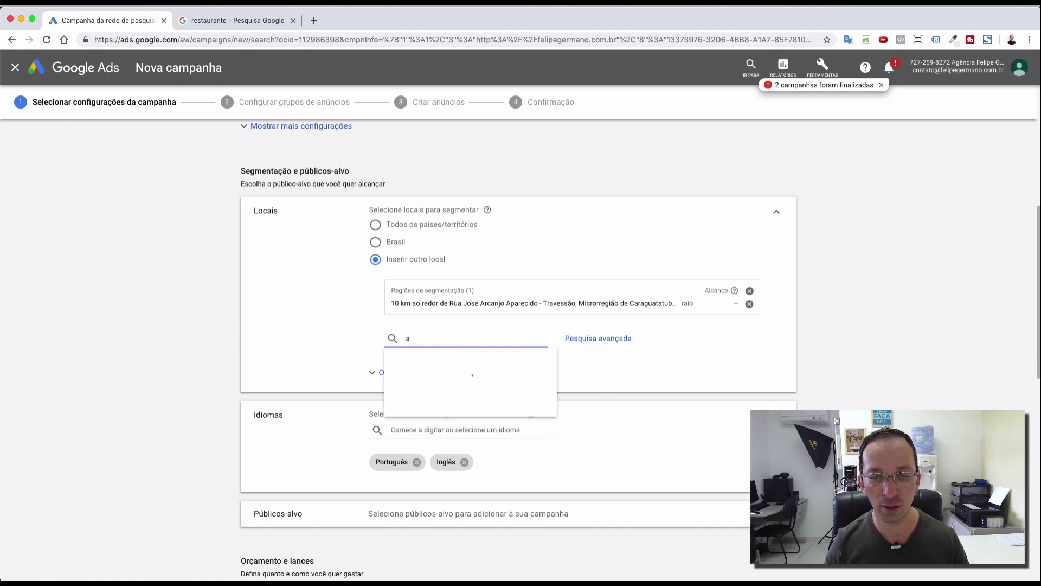
pyautogui.press('BackSpace')
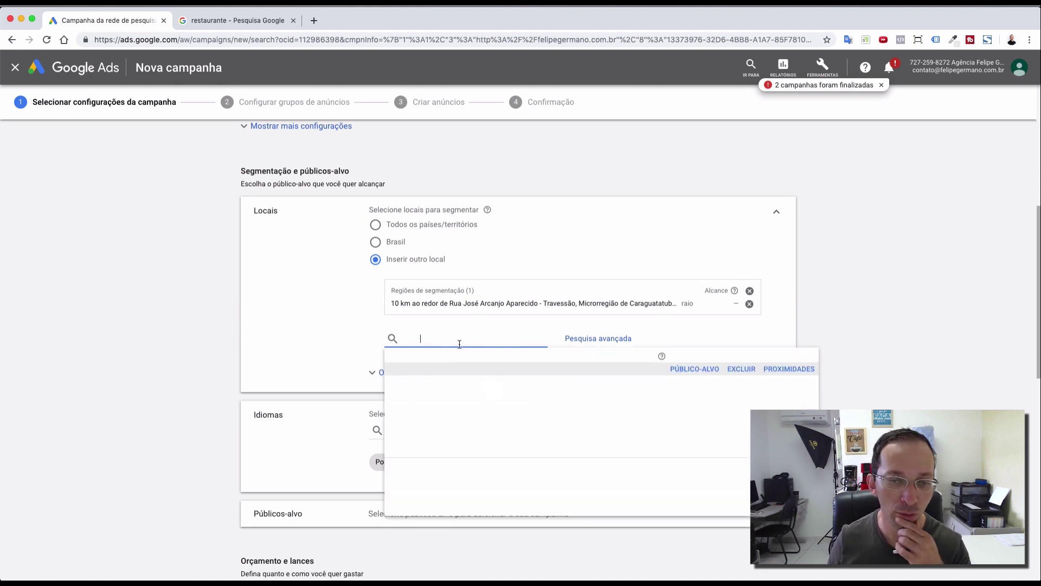
pyautogui.write('tabatinga')
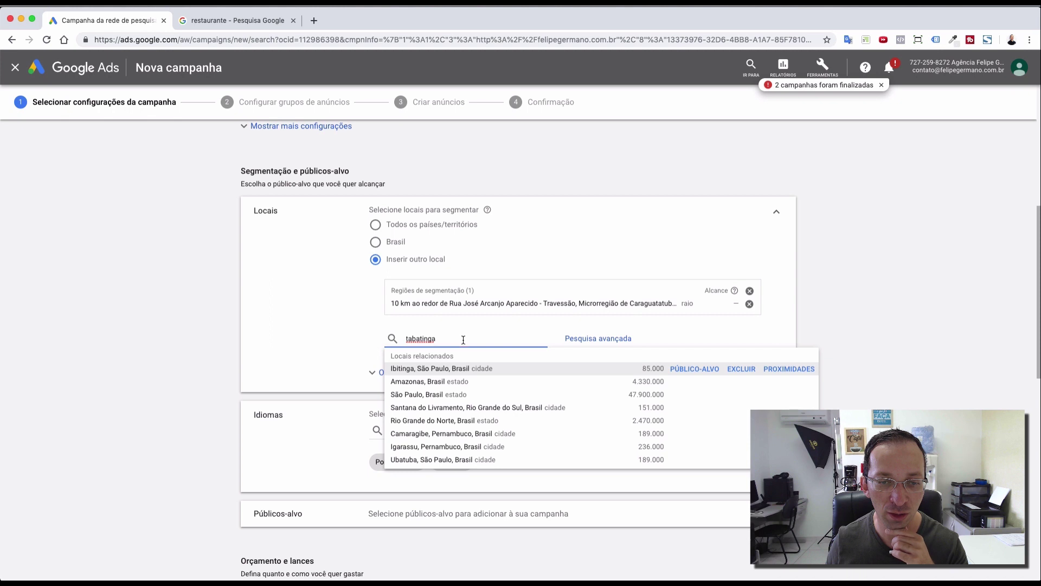
pyautogui.click(404, 340)
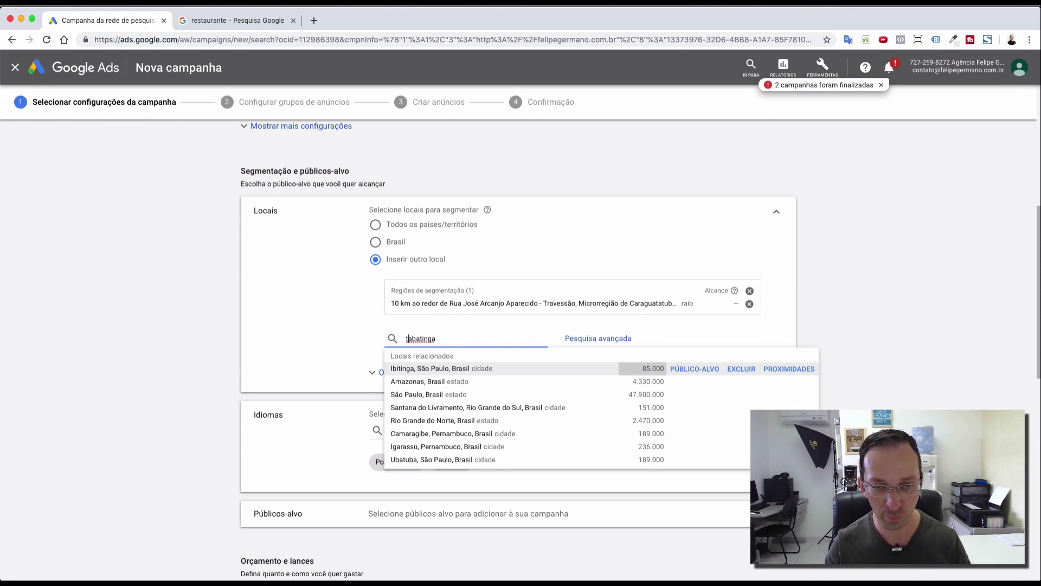
pyautogui.press('Delete')
pyautogui.write('T')
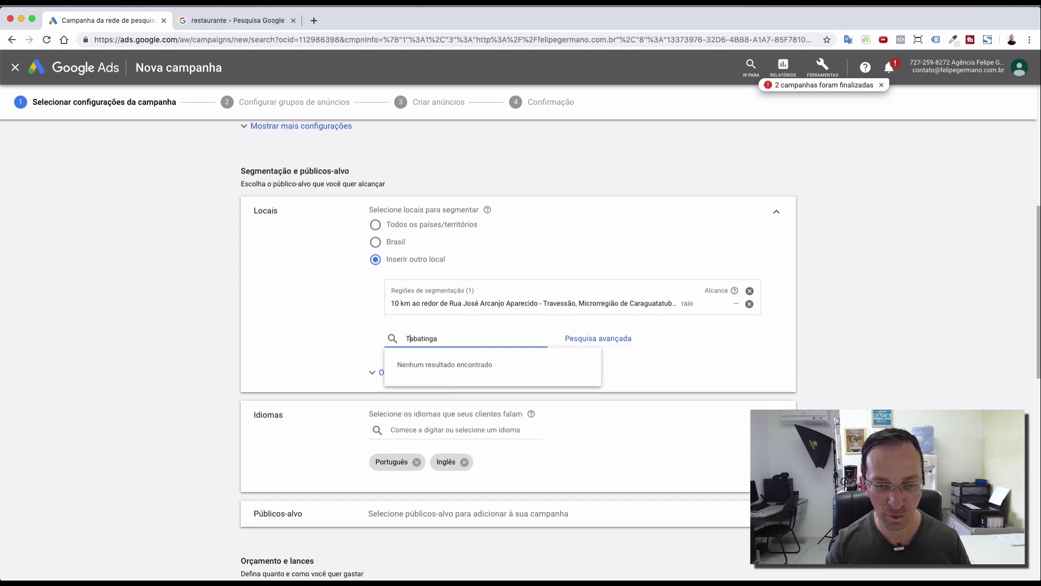
pyautogui.press('Right')
pyautogui.press('Right')
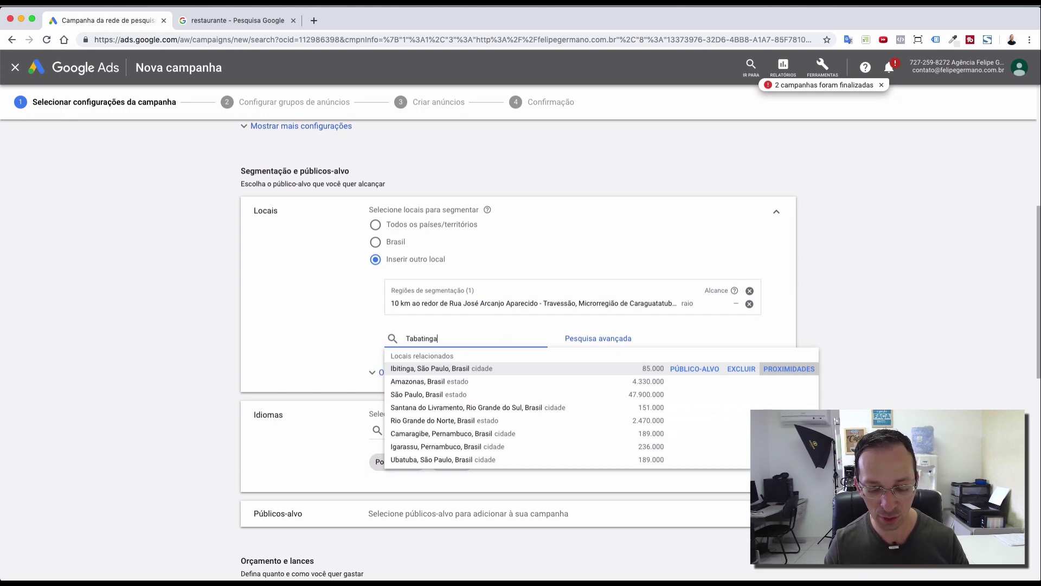
pyautogui.write('Caragu')
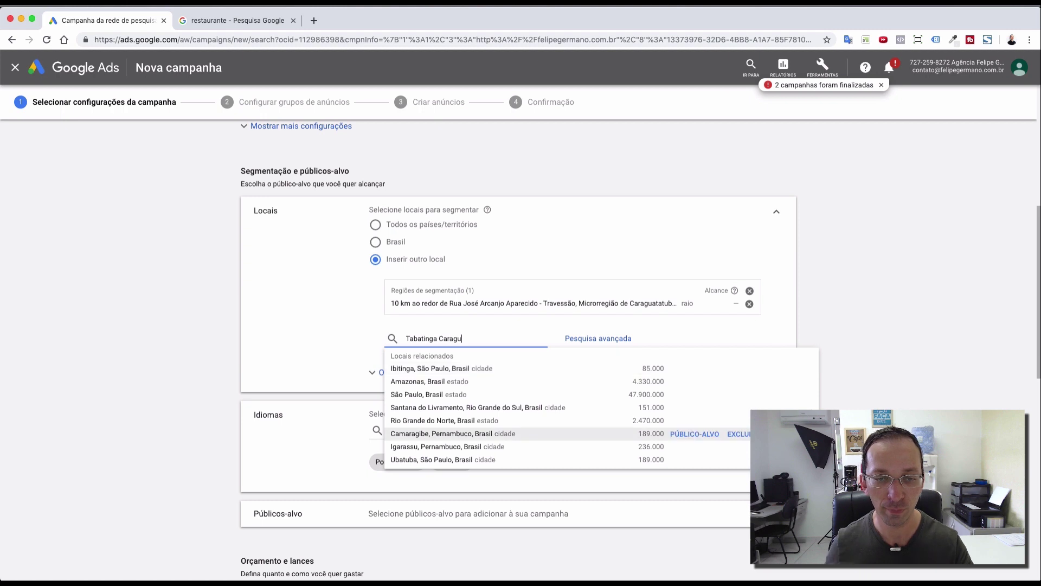
# - Search for "Massaguçu" as a location instead, trying shortened and alternative spellings of the name
pyautogui.tripleClick(466, 337)
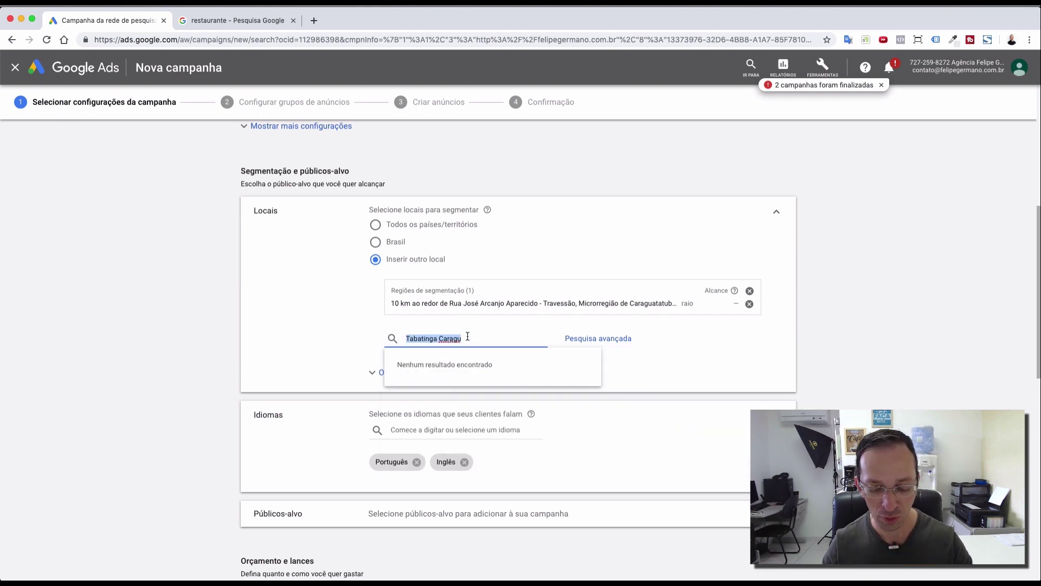
pyautogui.write('Massagu')
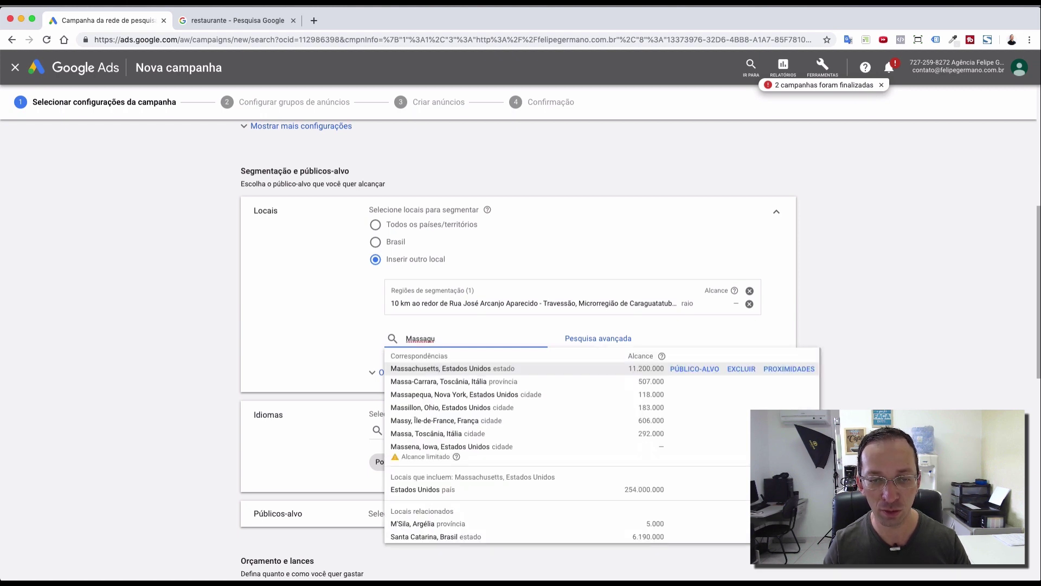
pyautogui.write('çu')
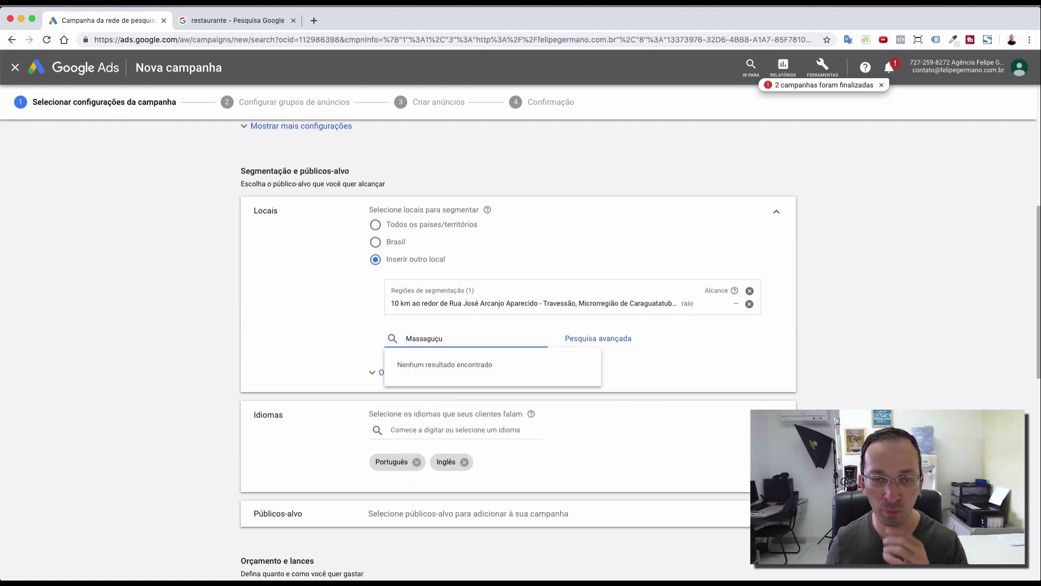
pyautogui.press('BackSpace')
pyautogui.press('BackSpace')
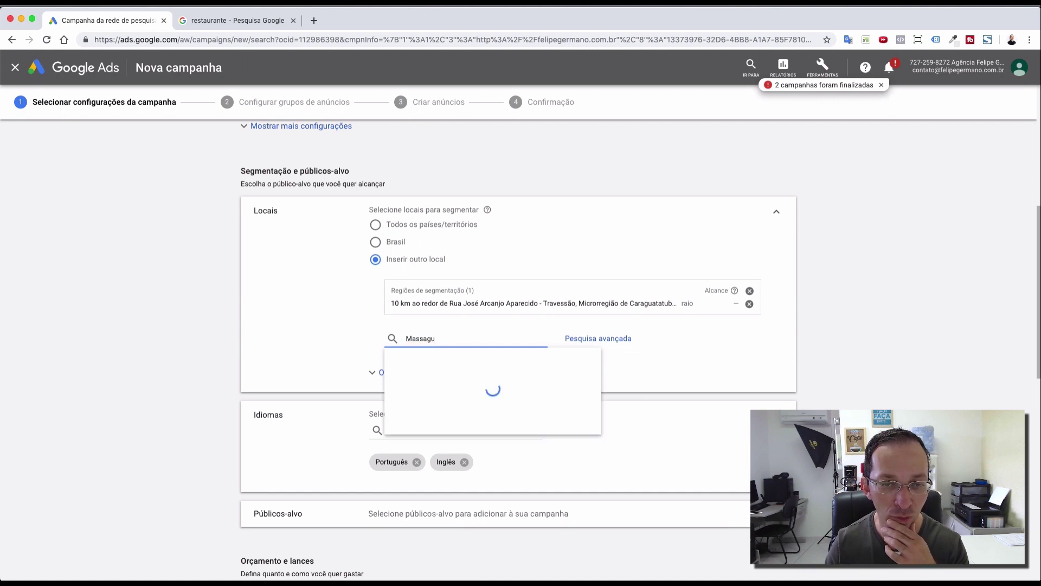
pyautogui.write('al')
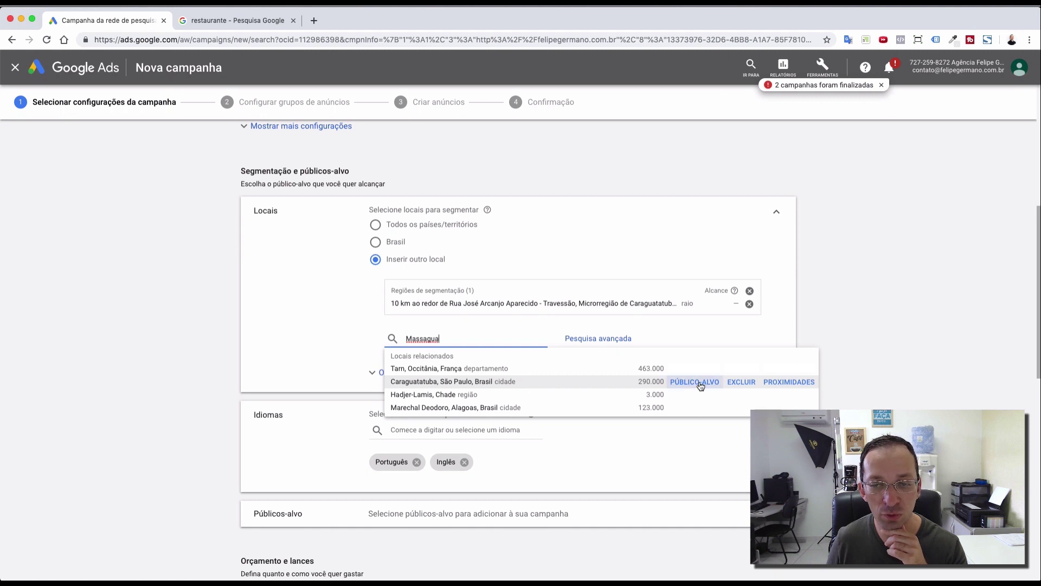
# - Clear the location query, expand the location options and open the advanced location search
pyautogui.doubleClick(441, 339)
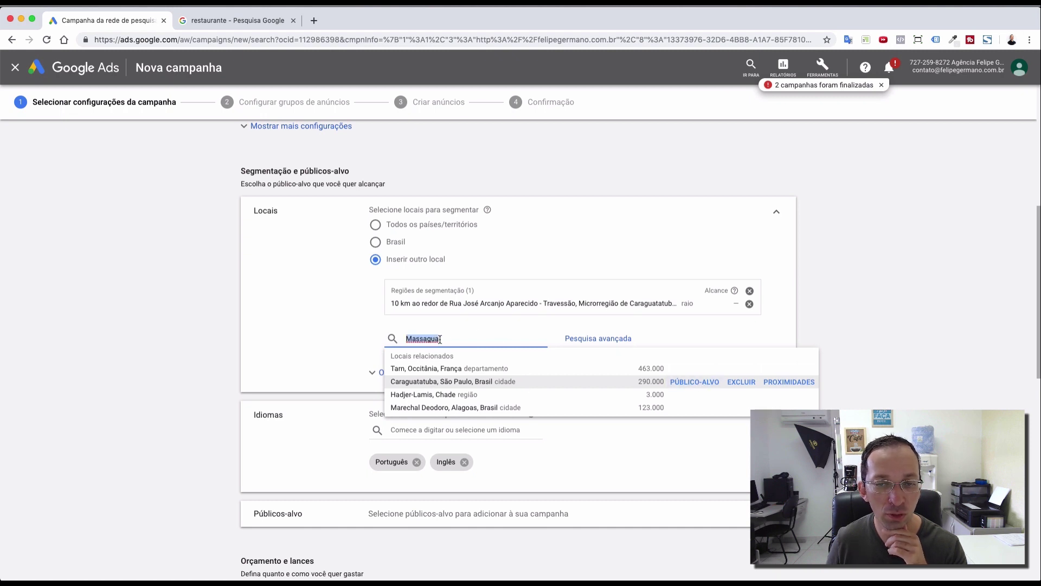
pyautogui.press('BackSpace')
pyautogui.click(411, 375)
pyautogui.click(598, 339)
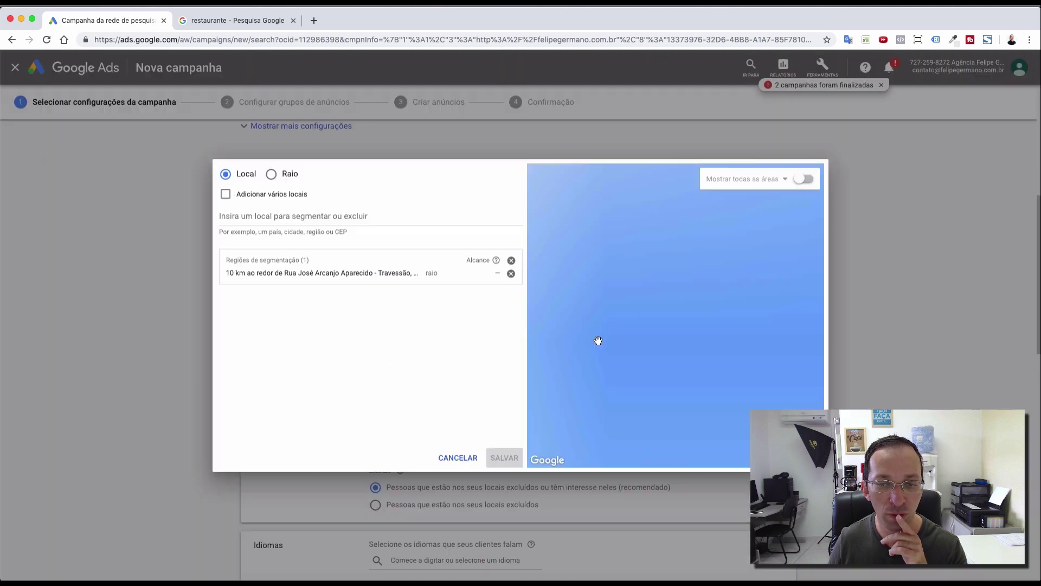
# - Search for "Tabatinga" in the advanced search's Local mode
pyautogui.click(296, 220)
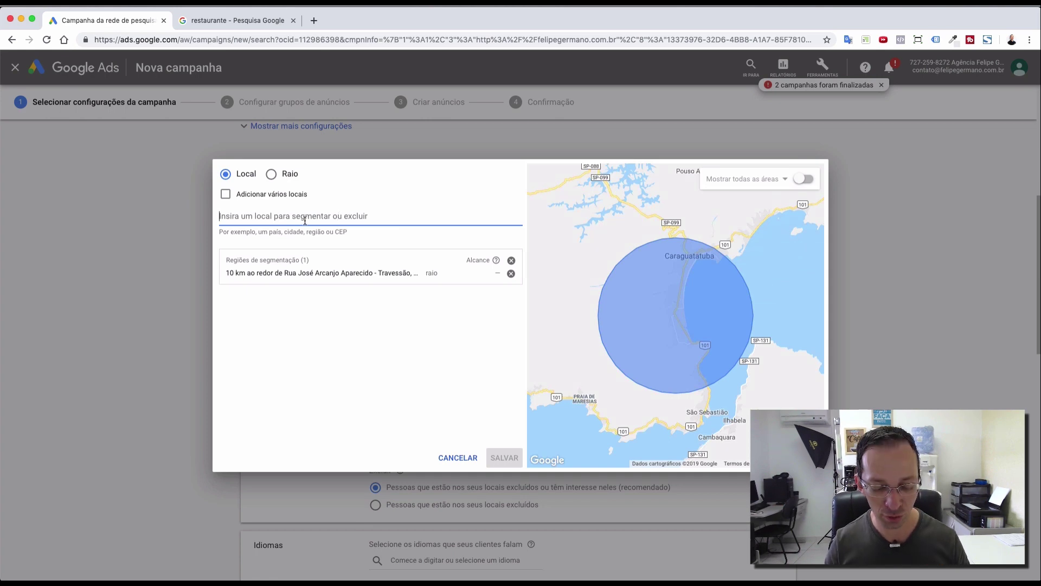
pyautogui.write('Tabat')
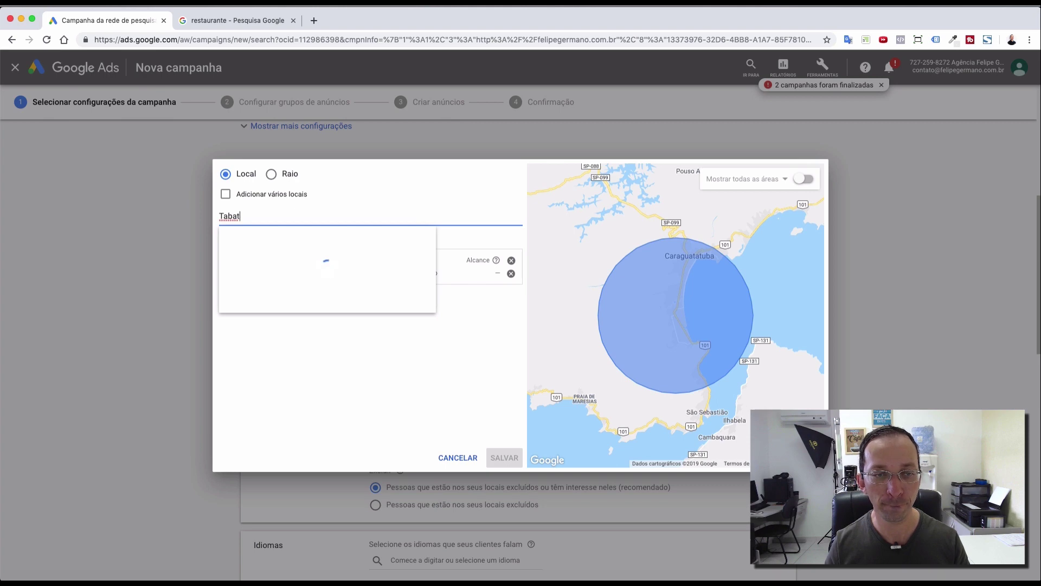
pyautogui.write('inga')
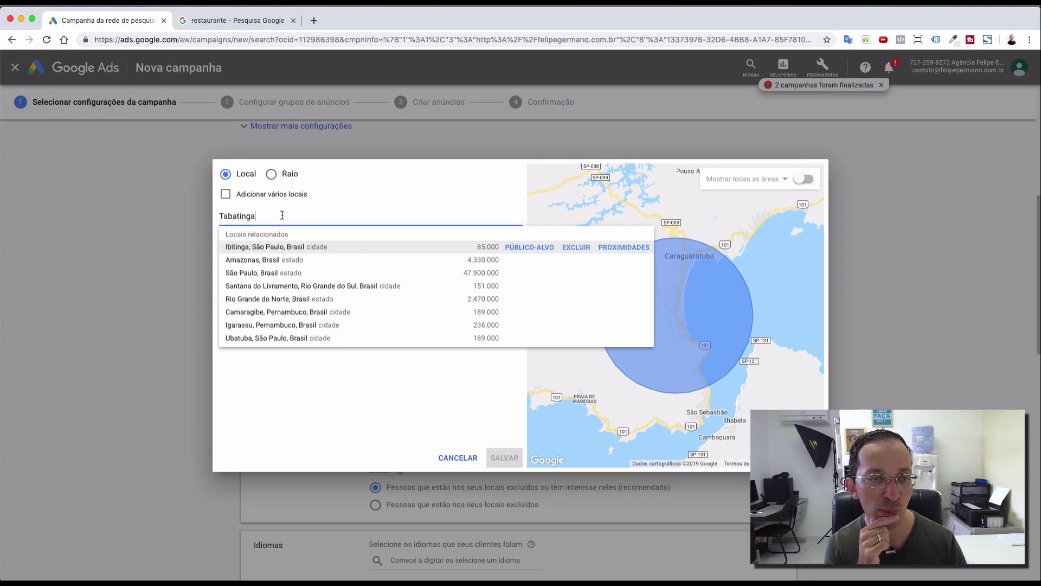
# - Replace the advanced location query with "Travessão", correcting its spelling to a double s
pyautogui.doubleClick(246, 217)
pyautogui.write('T')
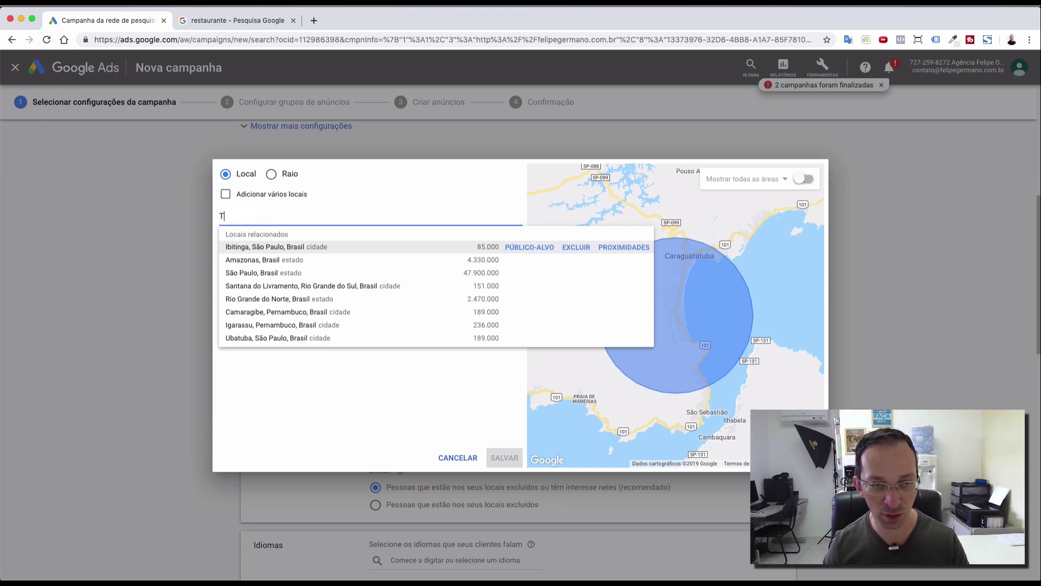
pyautogui.write('rave')
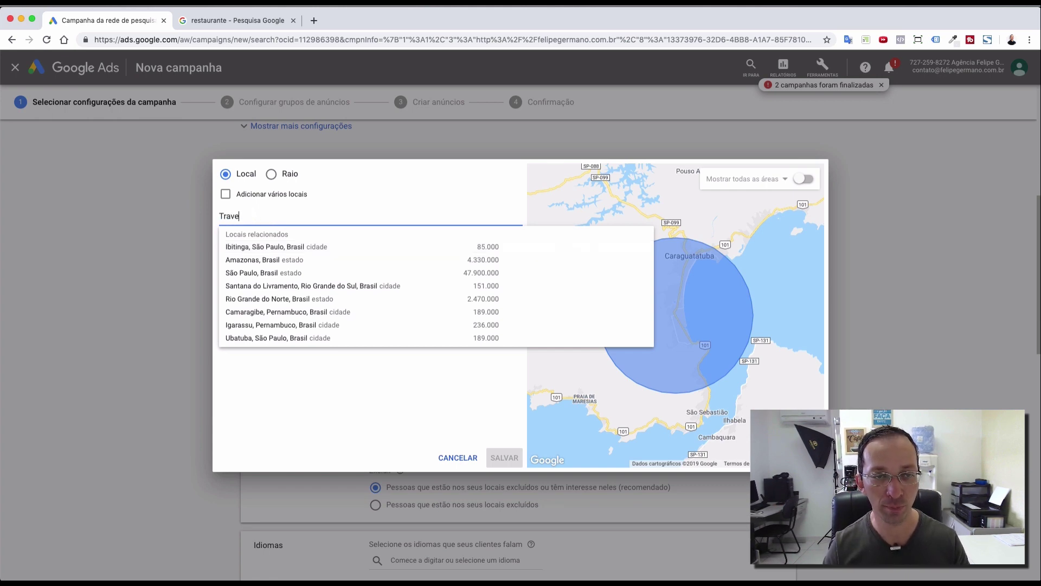
pyautogui.write('são')
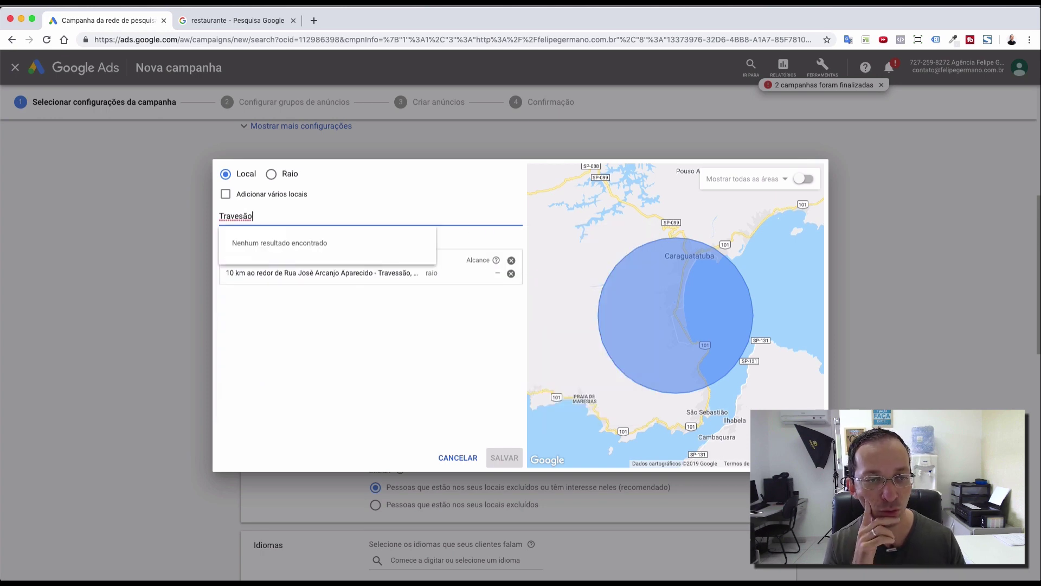
pyautogui.press('Left')
pyautogui.press('Left')
pyautogui.press('Left')
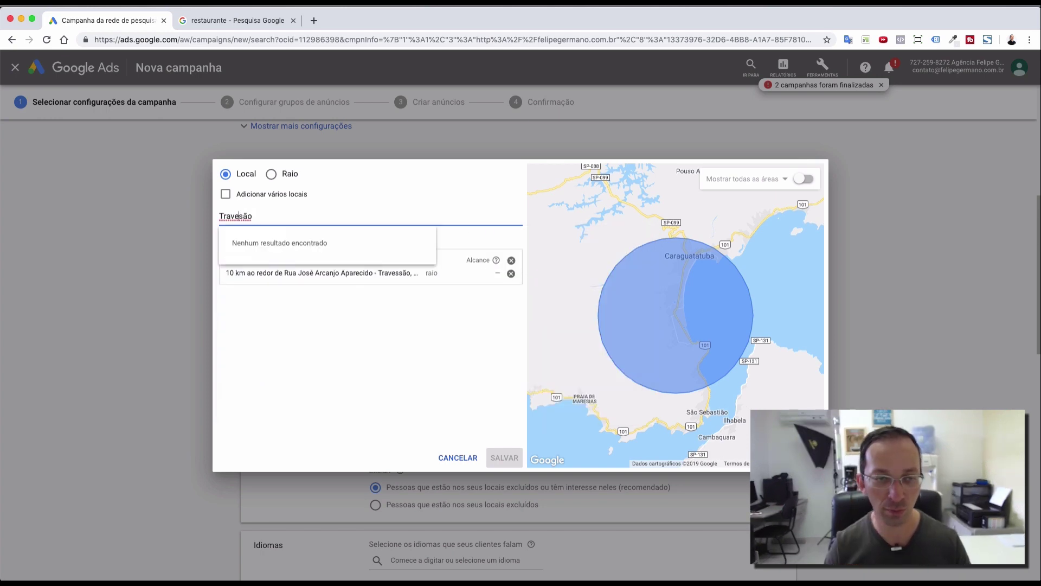
pyautogui.write('s')
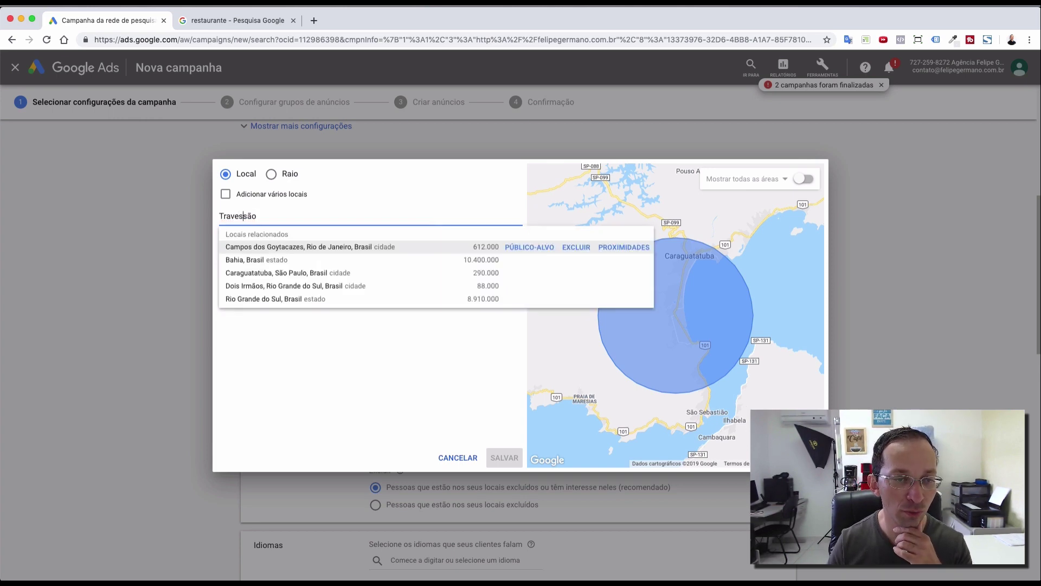
# - Clear the neighbourhood name from the advanced location search so the query is empty
pyautogui.press('BackSpace')
pyautogui.press('BackSpace')
pyautogui.press('BackSpace')
pyautogui.press('BackSpace')
pyautogui.press('BackSpace')
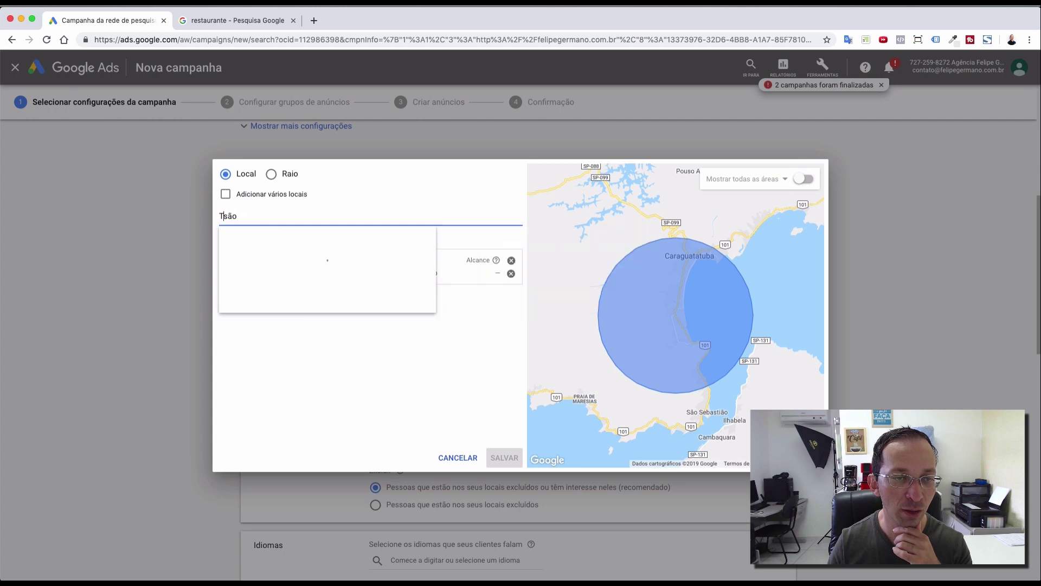
pyautogui.press('BackSpace')
pyautogui.press('BackSpace')
pyautogui.press('BackSpace')
pyautogui.press('BackSpace')
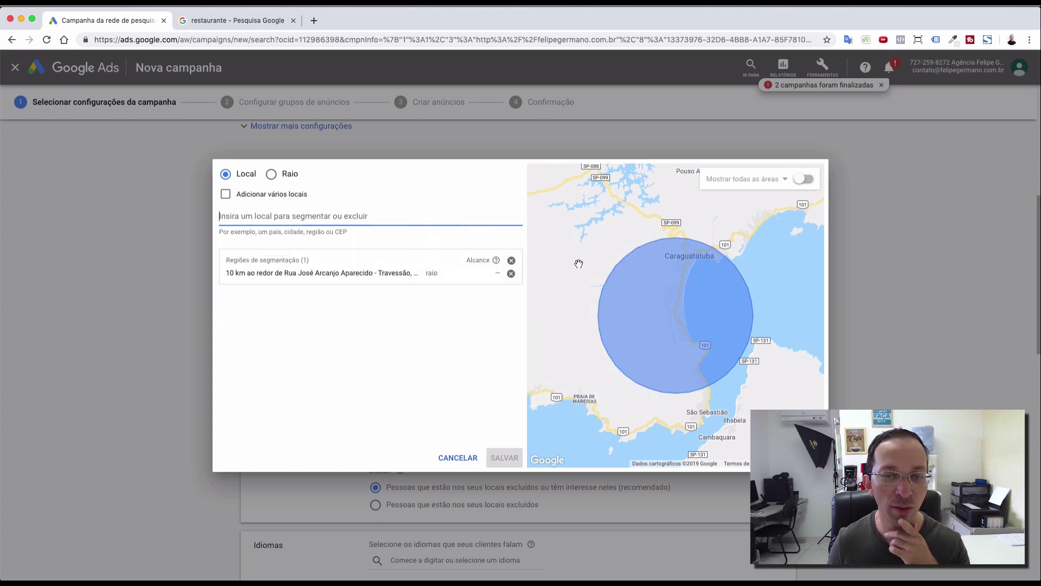
# - Cancel the advanced location search, look up the area's postal code in the location field and clear the query
pyautogui.click(451, 456)
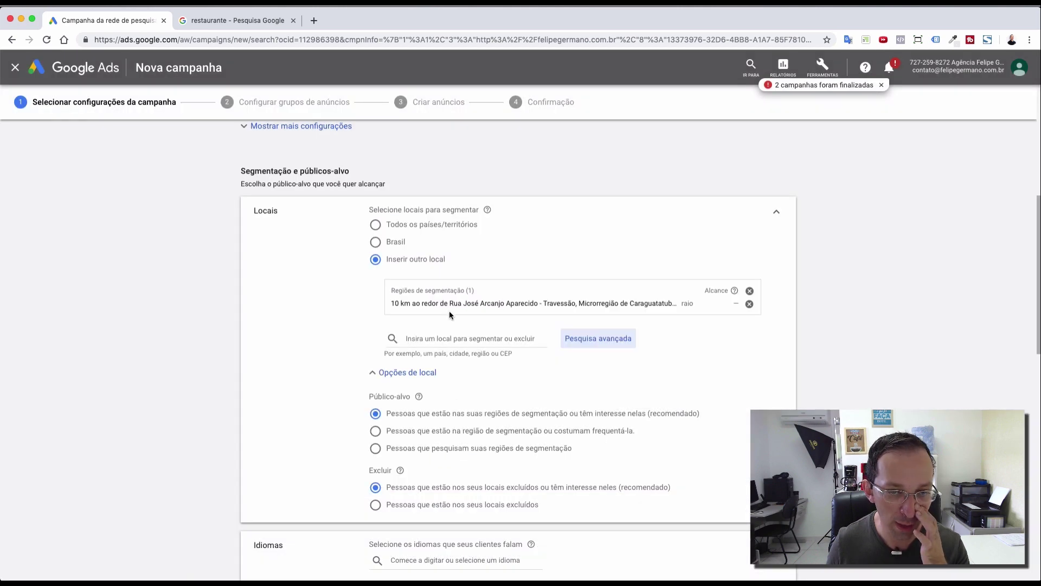
pyautogui.click(451, 339)
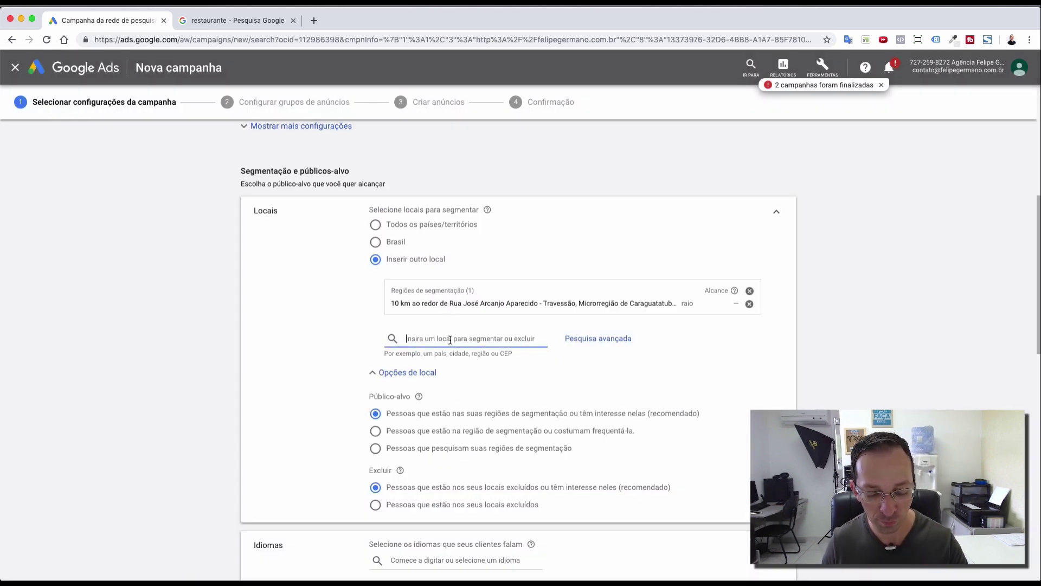
pyautogui.write('116')
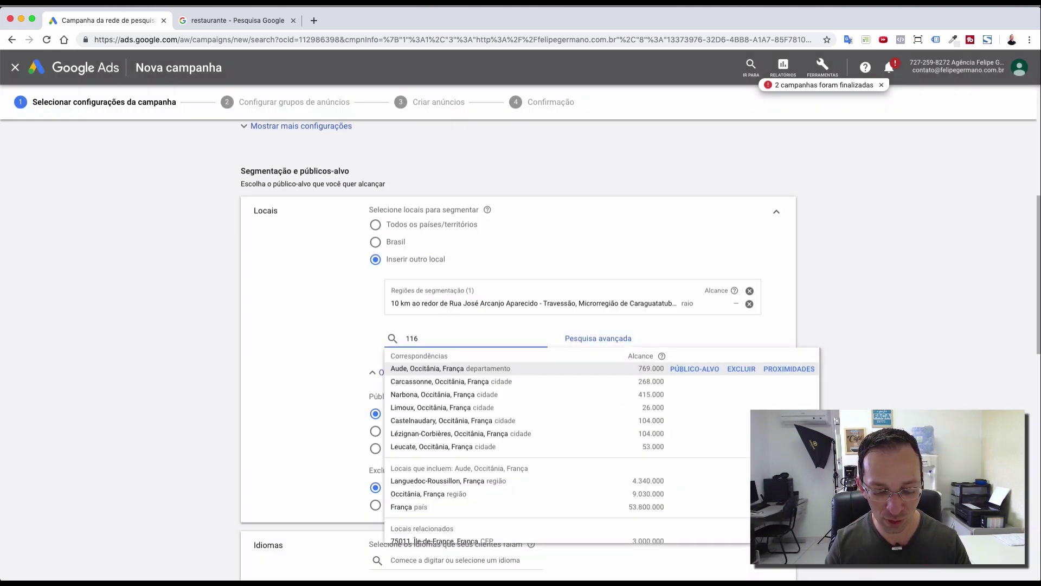
pyautogui.write('7032')
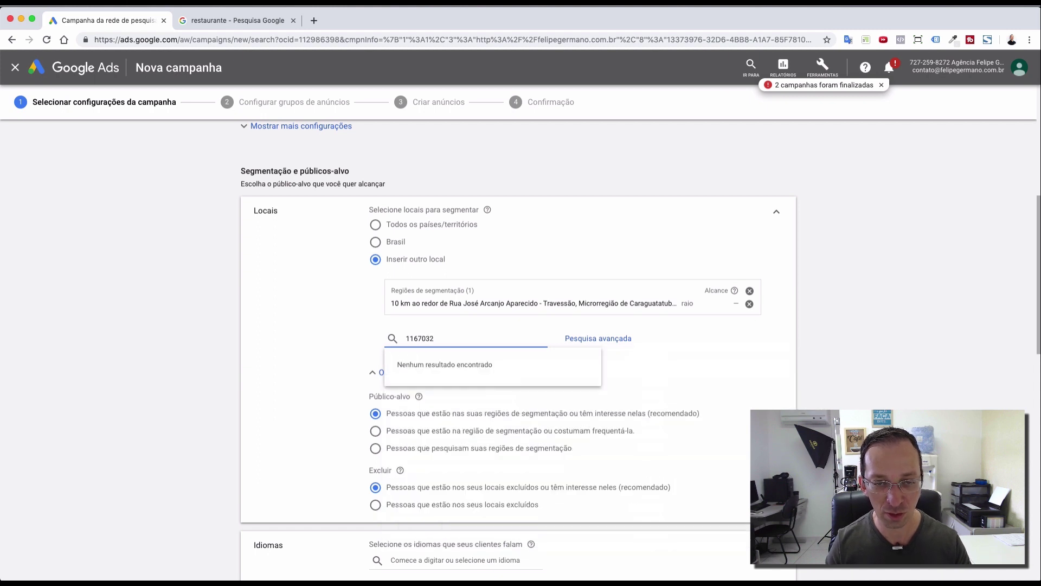
pyautogui.write('0')
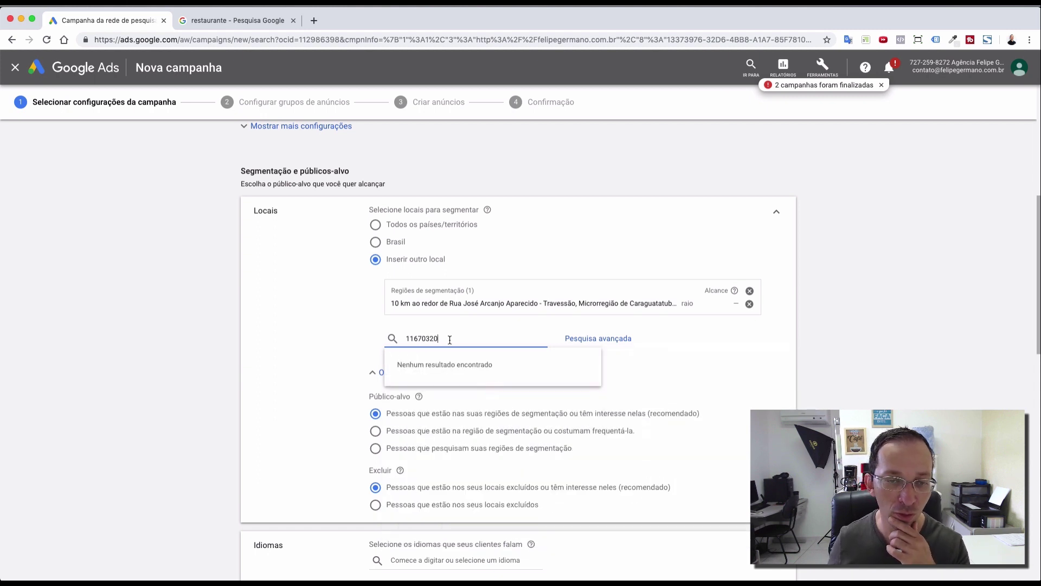
pyautogui.doubleClick(428, 338)
pyautogui.click(469, 338)
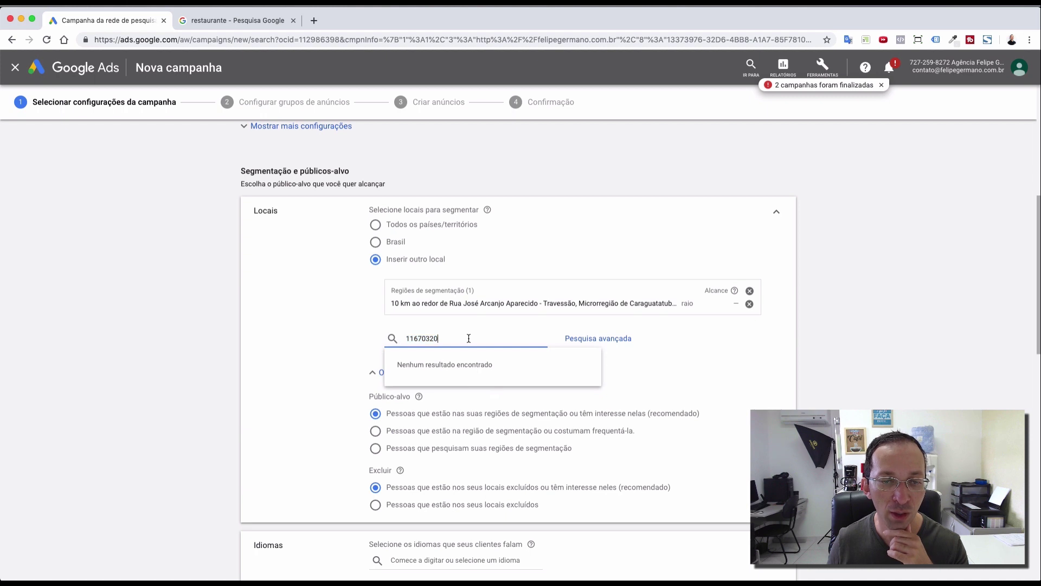
pyautogui.press('super+a')
pyautogui.press('BackSpace')
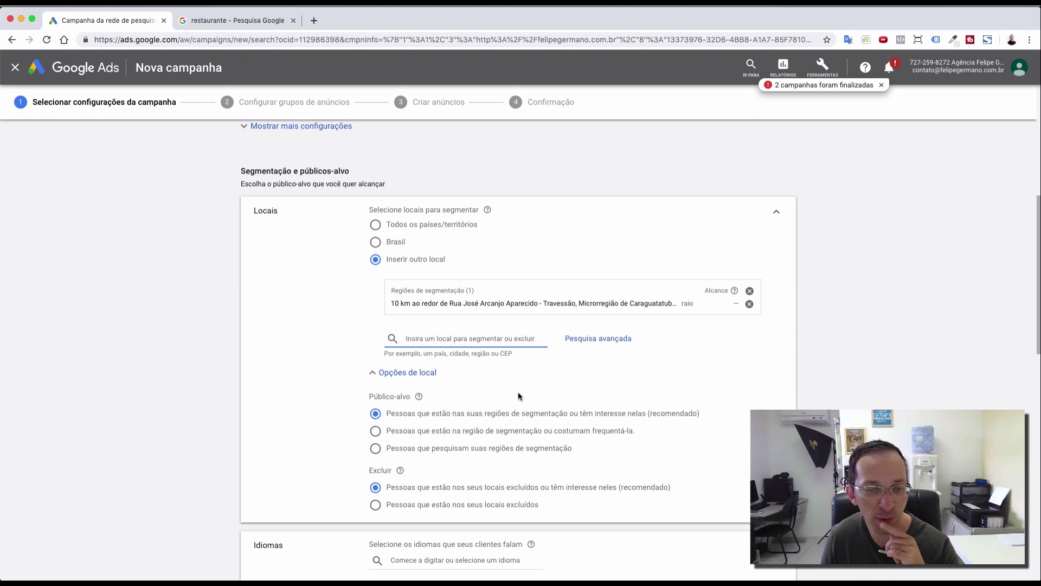
# - Set the location target audience option to "Pessoas que pesquisam suas regiões de segmentação"
pyautogui.scroll(-3, 515, 392)
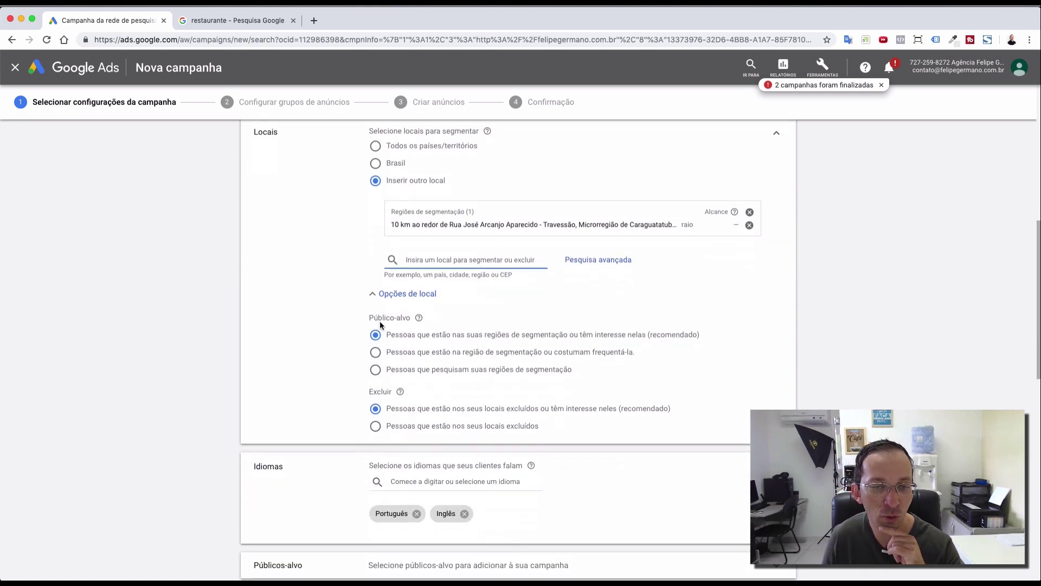
pyautogui.moveTo(360, 314); pyautogui.dragTo(497, 328)
pyautogui.click(543, 318)
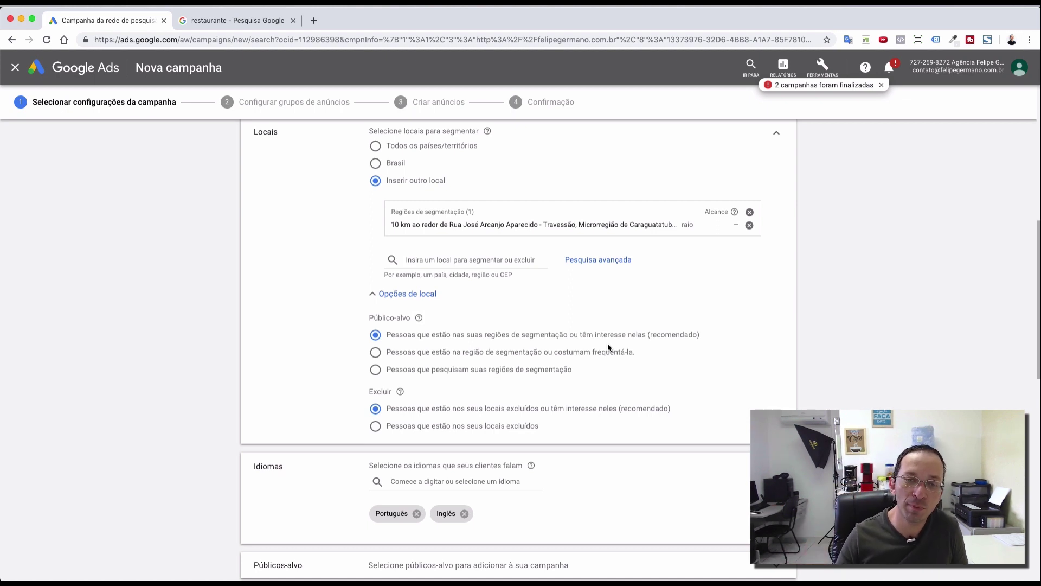
pyautogui.moveTo(636, 354); pyautogui.dragTo(391, 354)
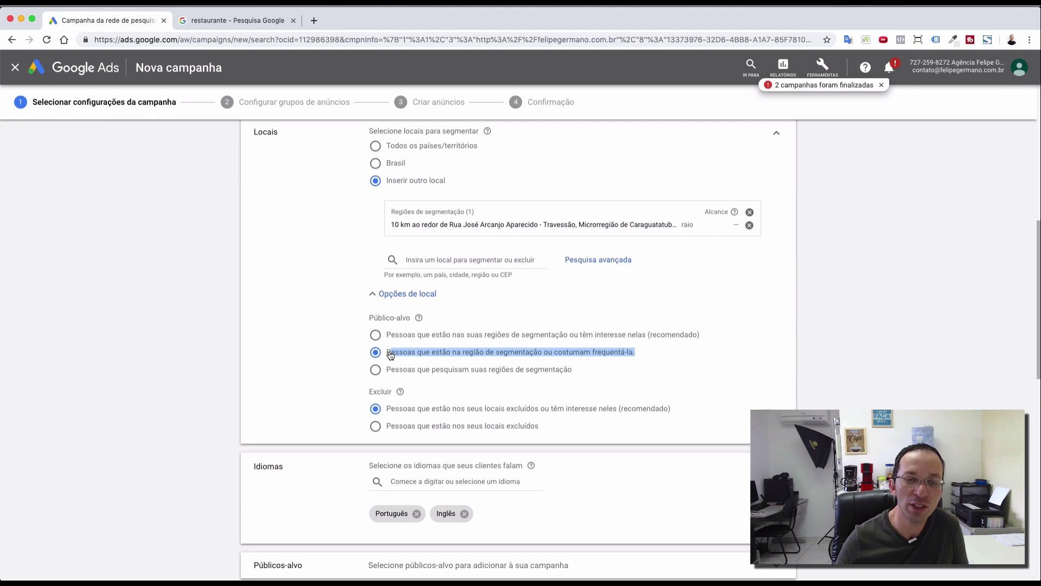
pyautogui.moveTo(388, 371); pyautogui.dragTo(583, 372)
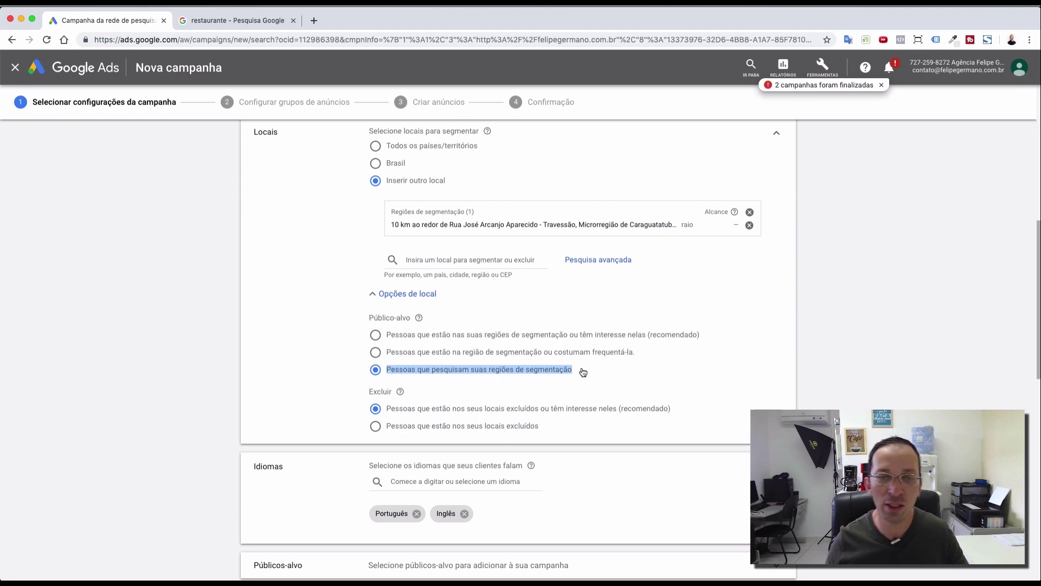
# - Choose the exclusion option "Pessoas que estão nos seus locais excluídos ou têm interesse neles (recomendado)" and collapse the location options
pyautogui.scroll(2, 572, 314)
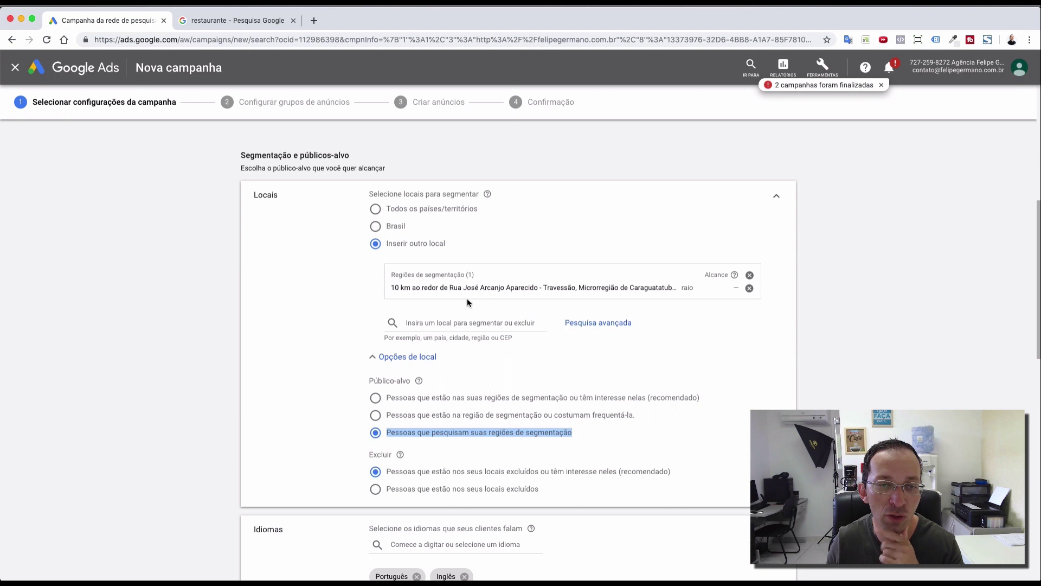
pyautogui.scroll(-2, 591, 340)
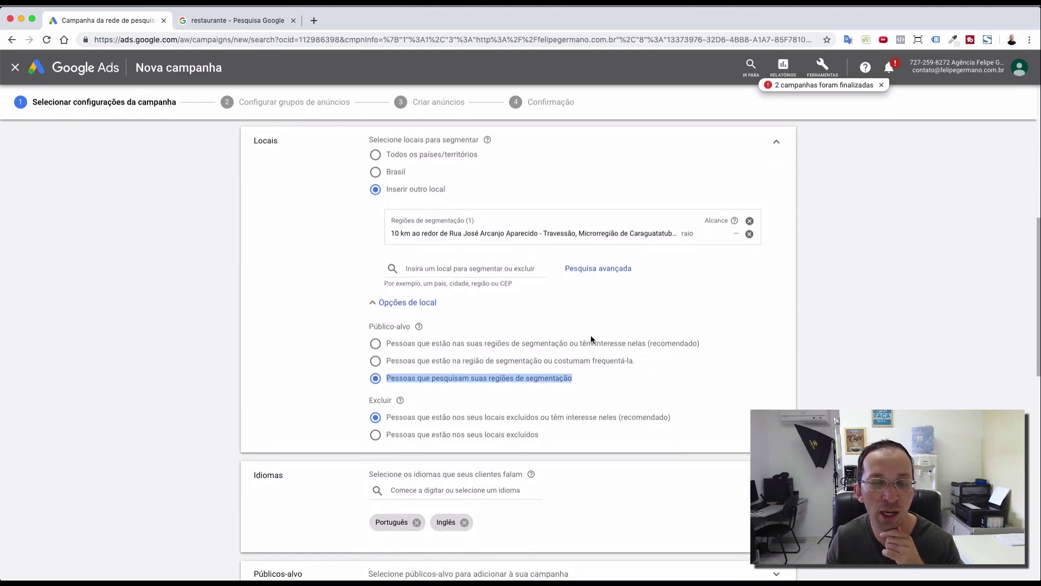
pyautogui.scroll(-2, 590, 397)
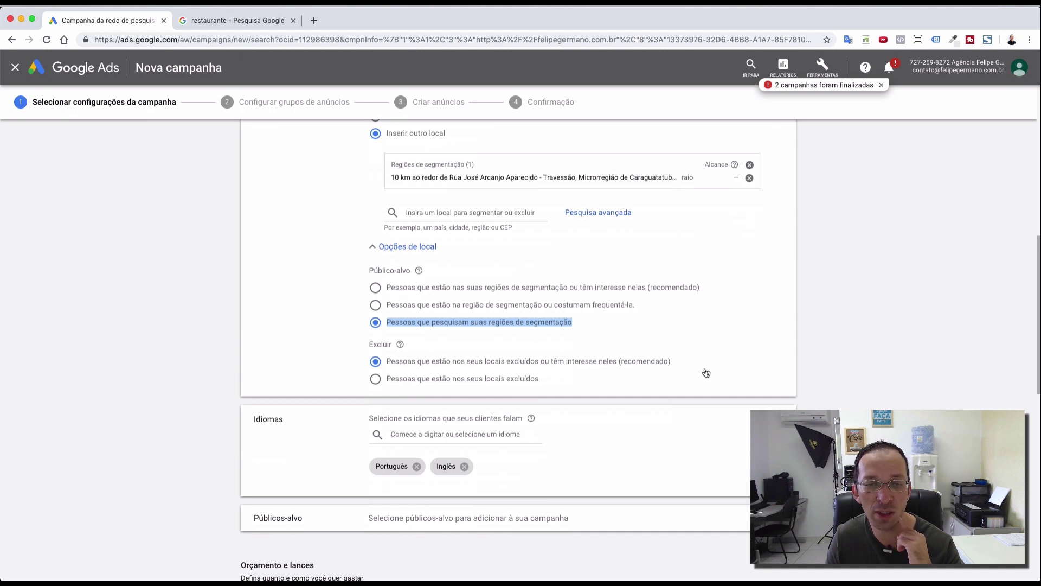
pyautogui.moveTo(357, 346); pyautogui.dragTo(456, 345)
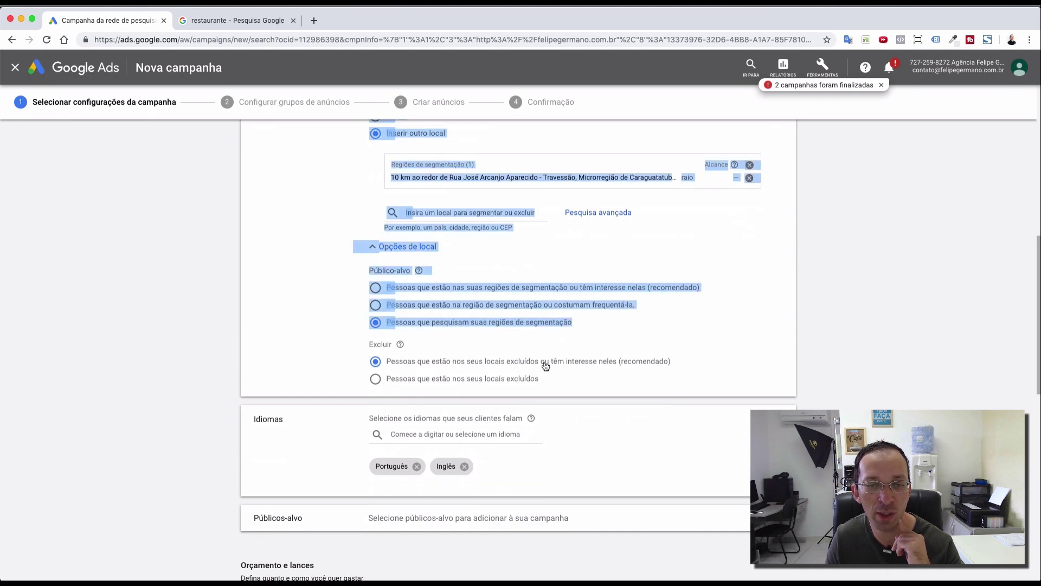
pyautogui.click(591, 378)
pyautogui.click(445, 364)
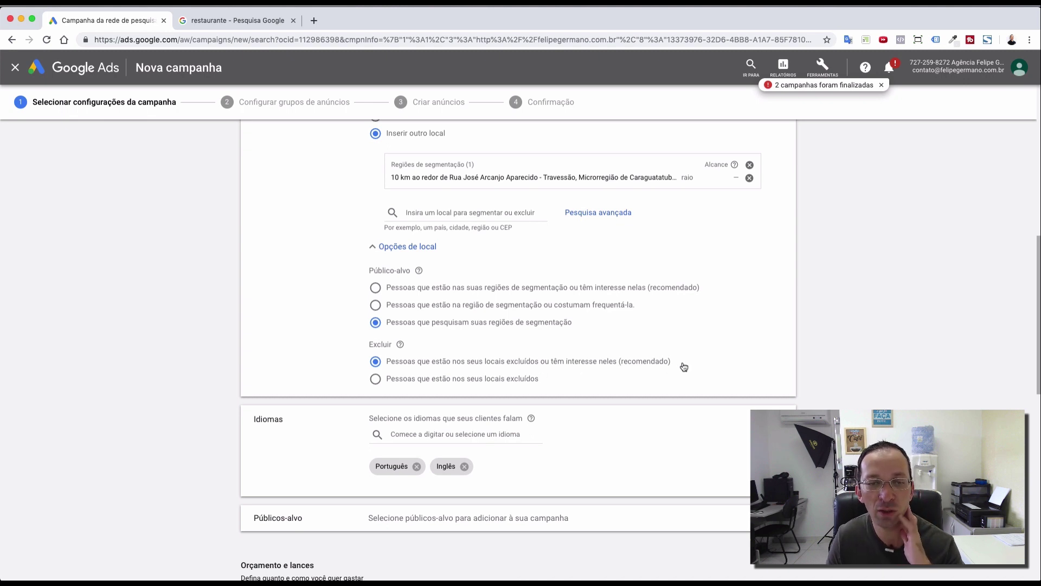
pyautogui.moveTo(684, 367); pyautogui.dragTo(376, 361)
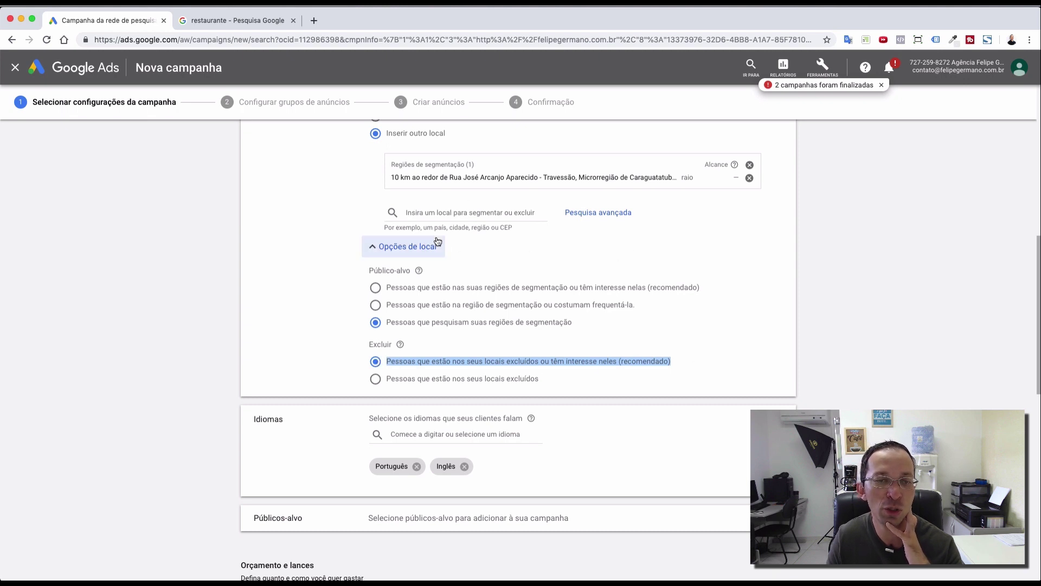
pyautogui.click(410, 257)
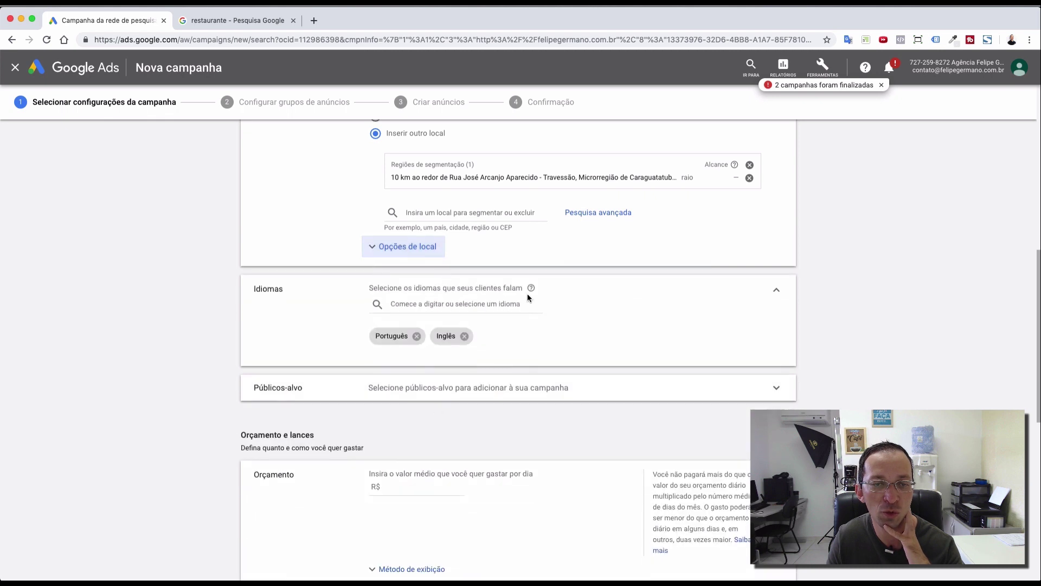
pyautogui.click(426, 254)
pyautogui.click(425, 254)
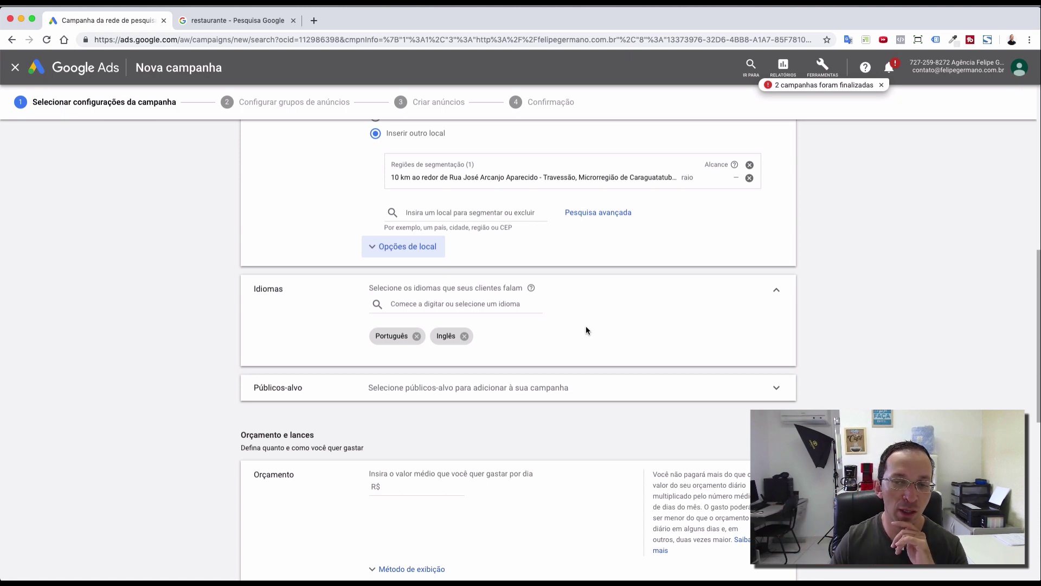
# - Look through the languages available for the campaign and close the list without changing the selection
pyautogui.click(514, 305)
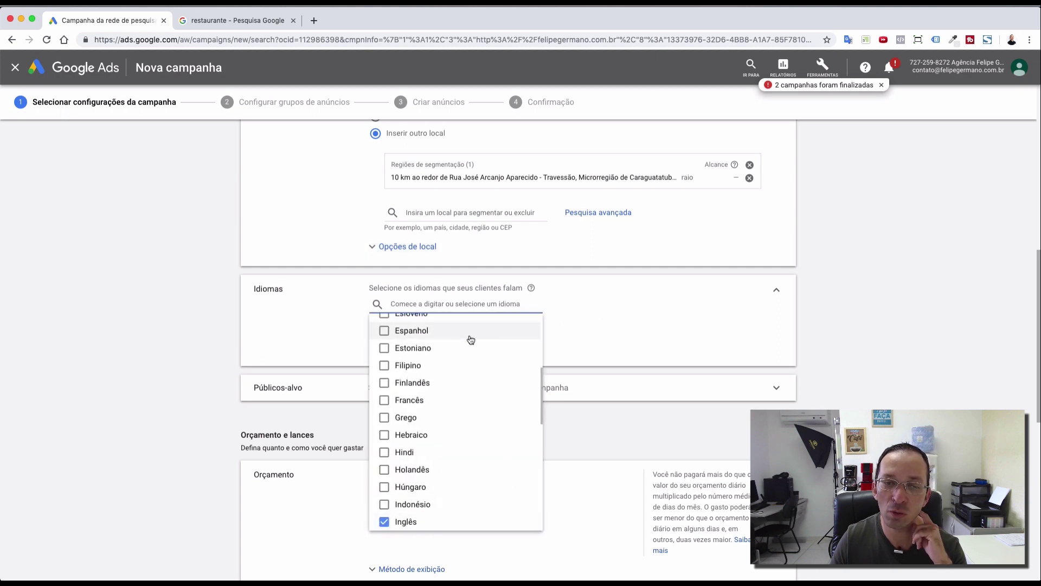
pyautogui.click(624, 332)
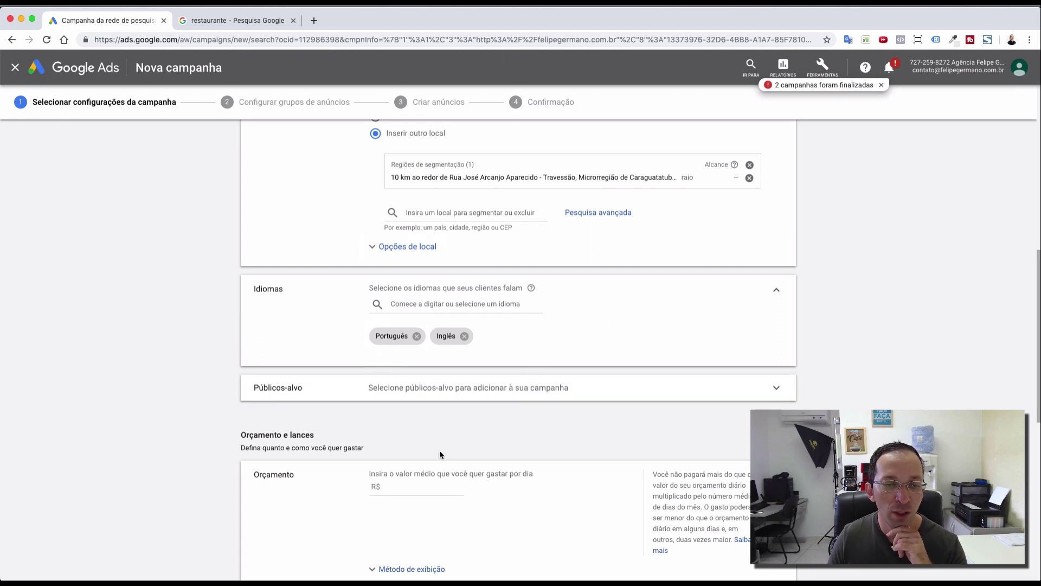
# - Expand the campaign's audience settings and examine the recently selected audiences and the audience targeting options
pyautogui.click(483, 389)
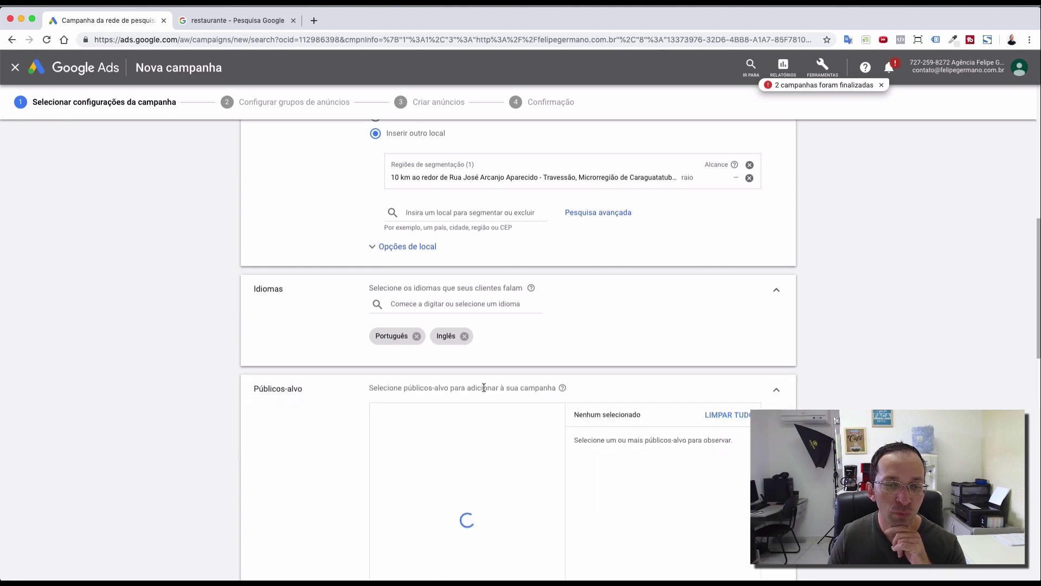
pyautogui.scroll(-3, 494, 395)
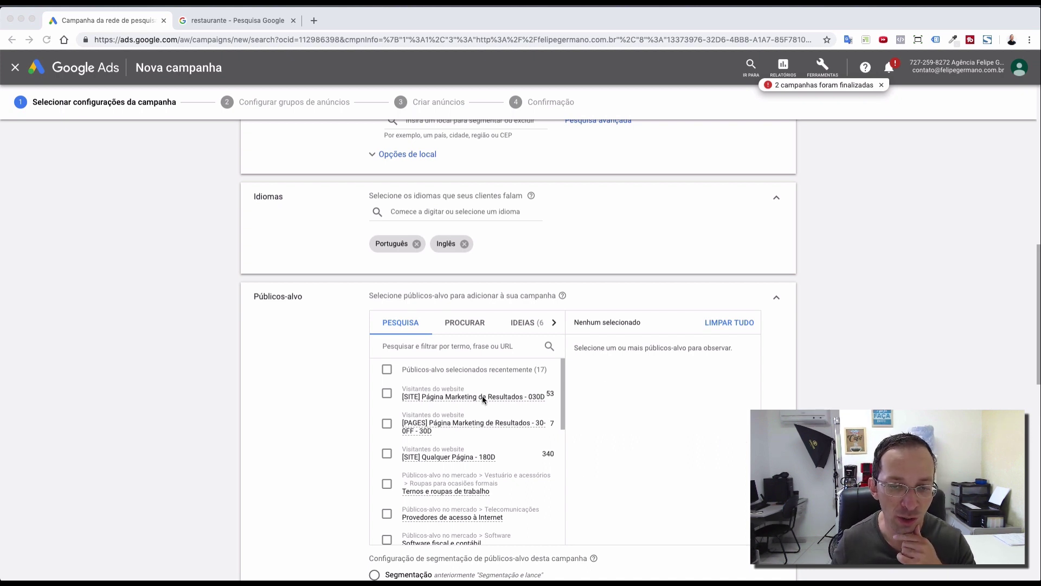
pyautogui.scroll(-2, 483, 396)
pyautogui.scroll(3, 481, 395)
pyautogui.scroll(-1, 484, 432)
pyautogui.scroll(-2, 484, 431)
pyautogui.scroll(-3, 601, 474)
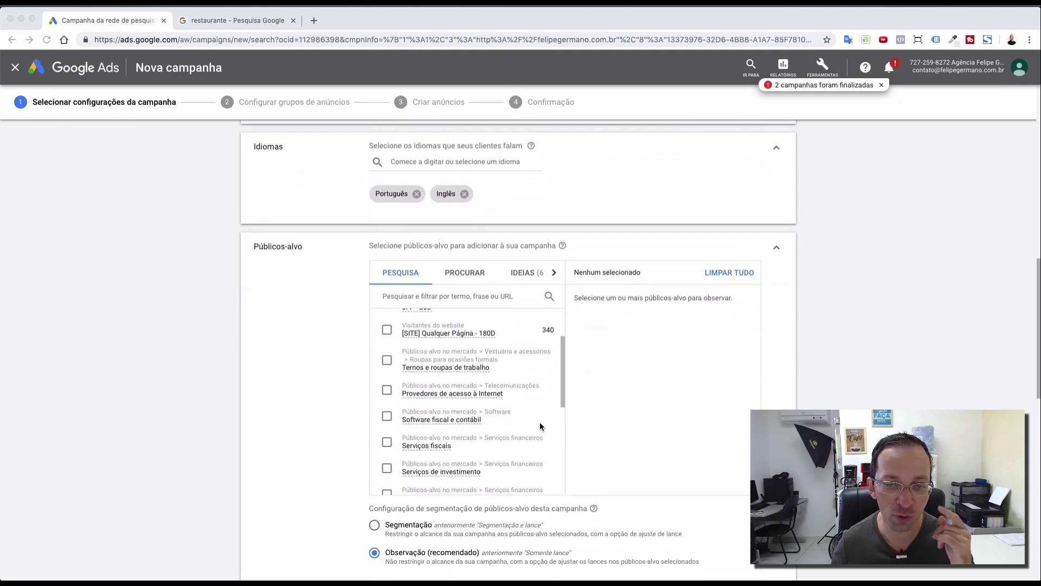
pyautogui.scroll(3, 511, 387)
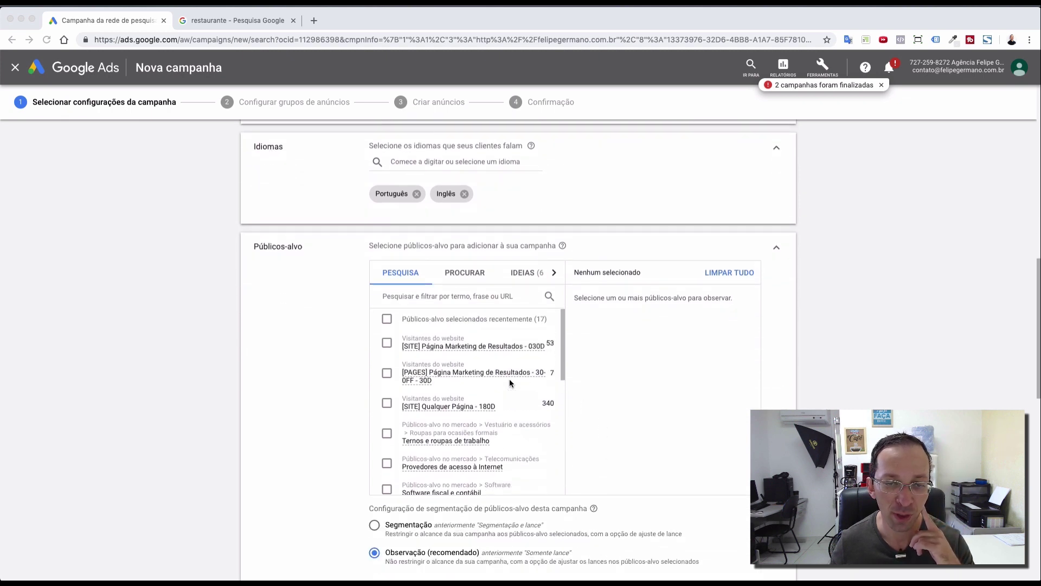
pyautogui.scroll(1, 509, 379)
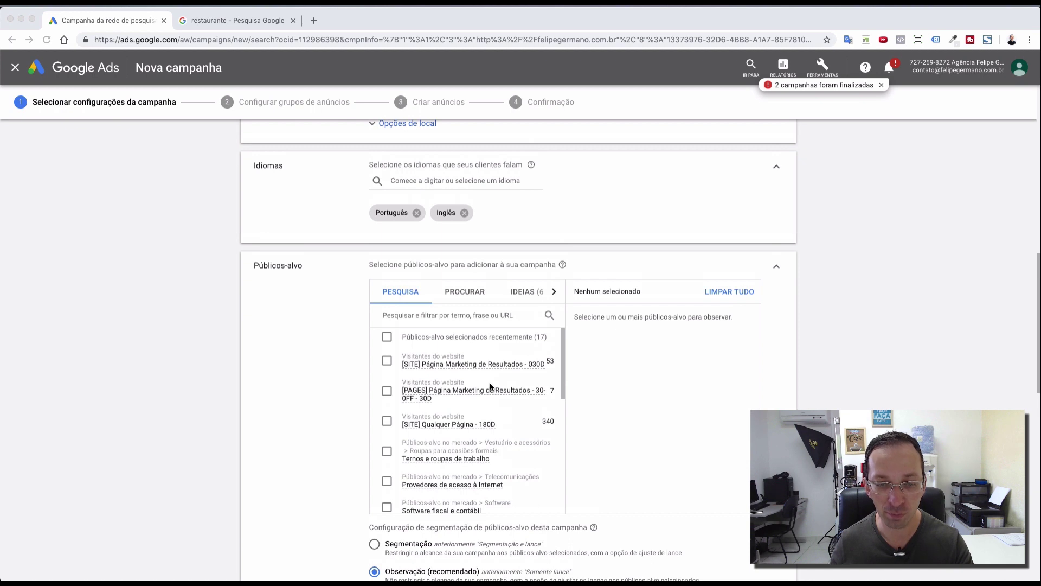
# - Examine the suggested audiences in the campaign's audience section and the targeting, budget, bidding and extension settings below it
pyautogui.scroll(-2, 501, 437)
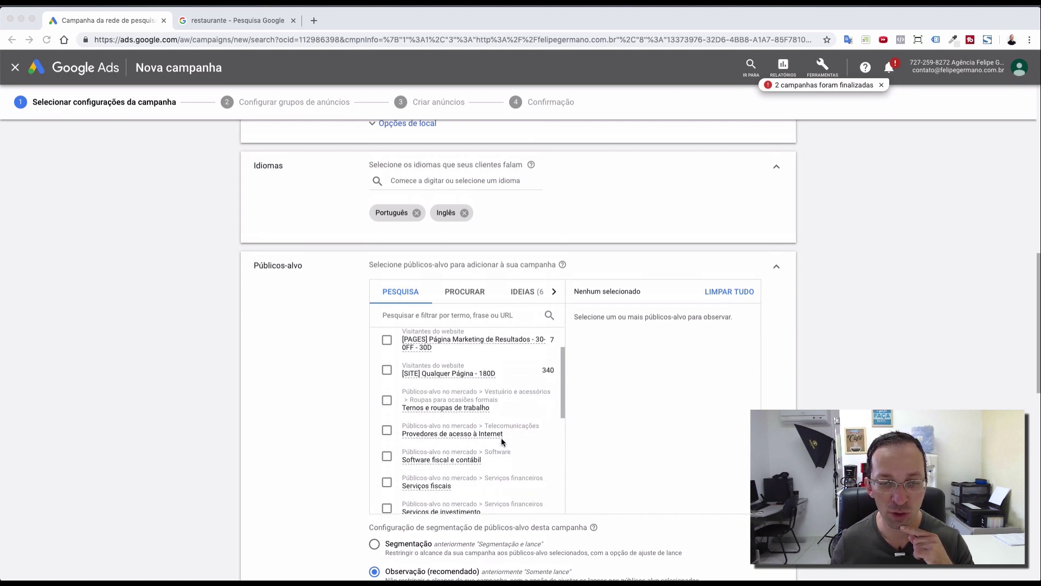
pyautogui.click(523, 292)
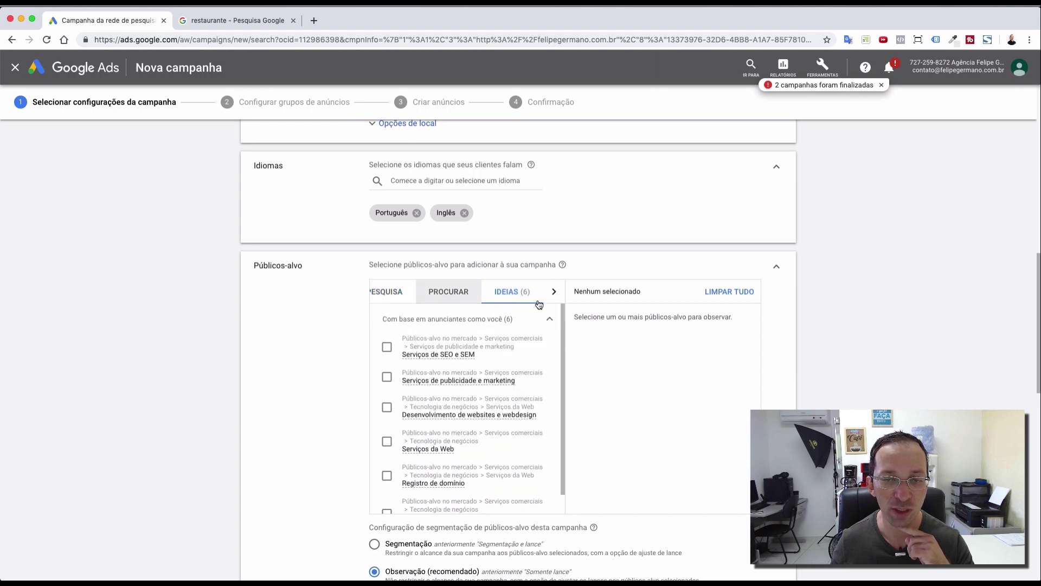
pyautogui.click(391, 301)
pyautogui.scroll(-5, 489, 342)
pyautogui.scroll(-10, 492, 347)
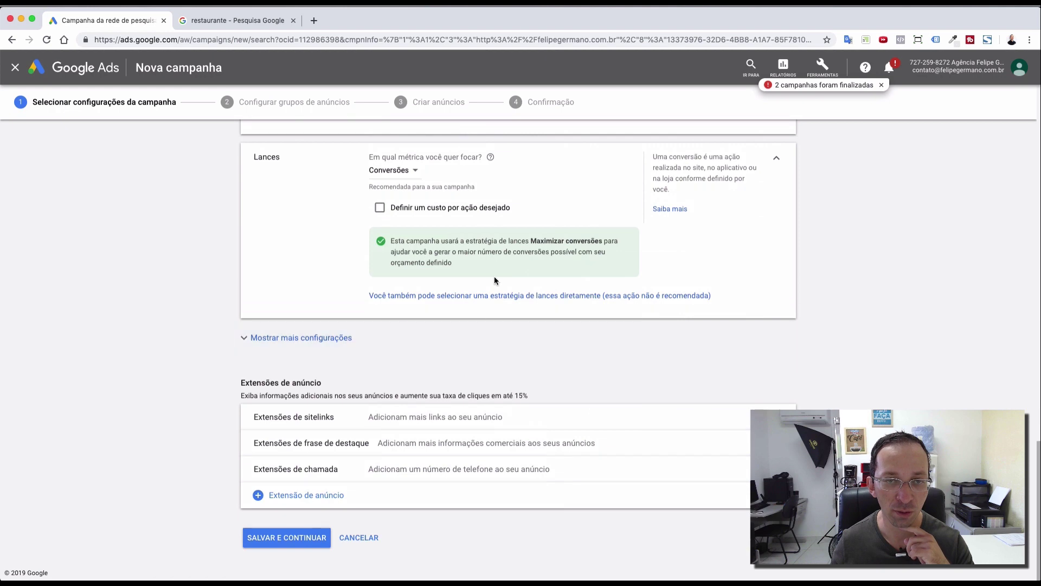
pyautogui.scroll(2, 493, 276)
pyautogui.scroll(5, 548, 254)
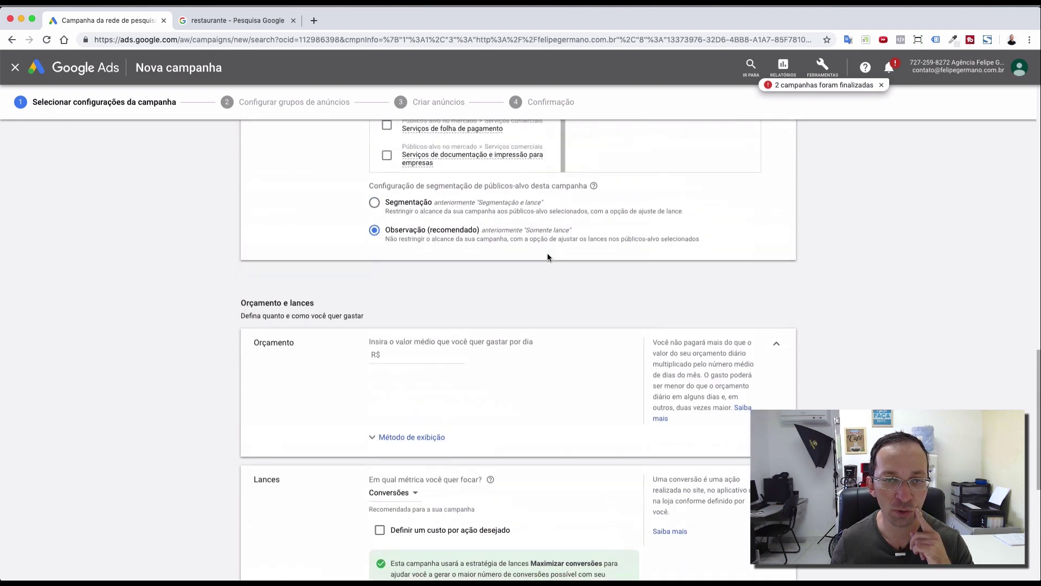
pyautogui.scroll(6, 549, 255)
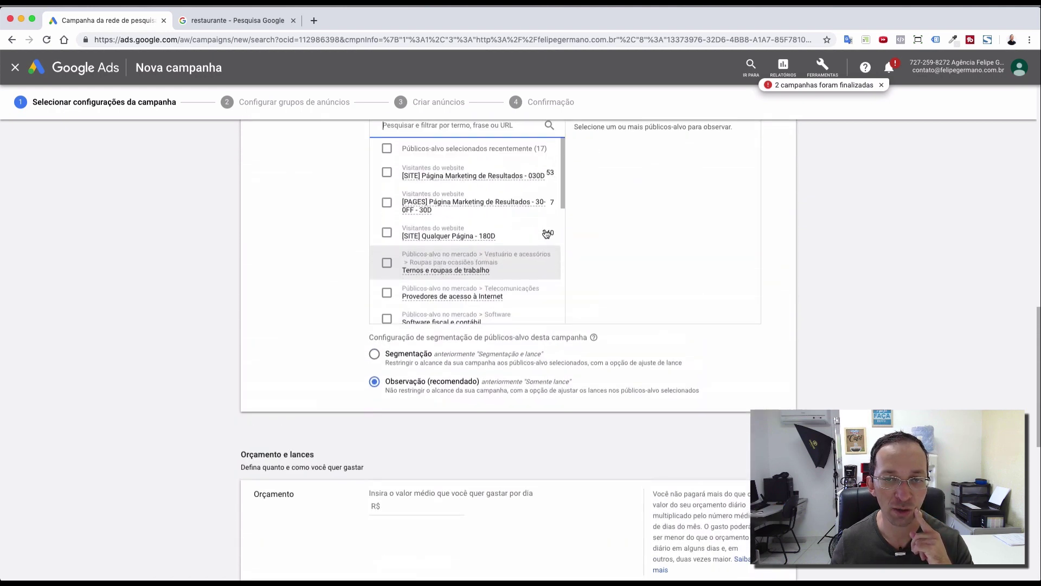
# - Review the audience browsing categories covering detailed demographics, in-market audiences and remarketing for the new campaign
pyautogui.click(465, 160)
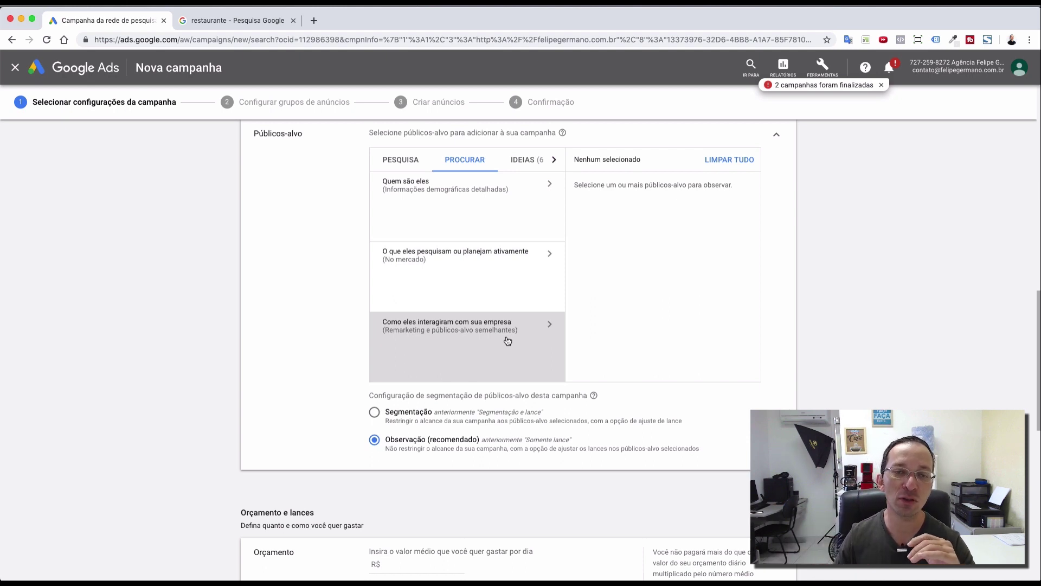
pyautogui.scroll(2, 496, 284)
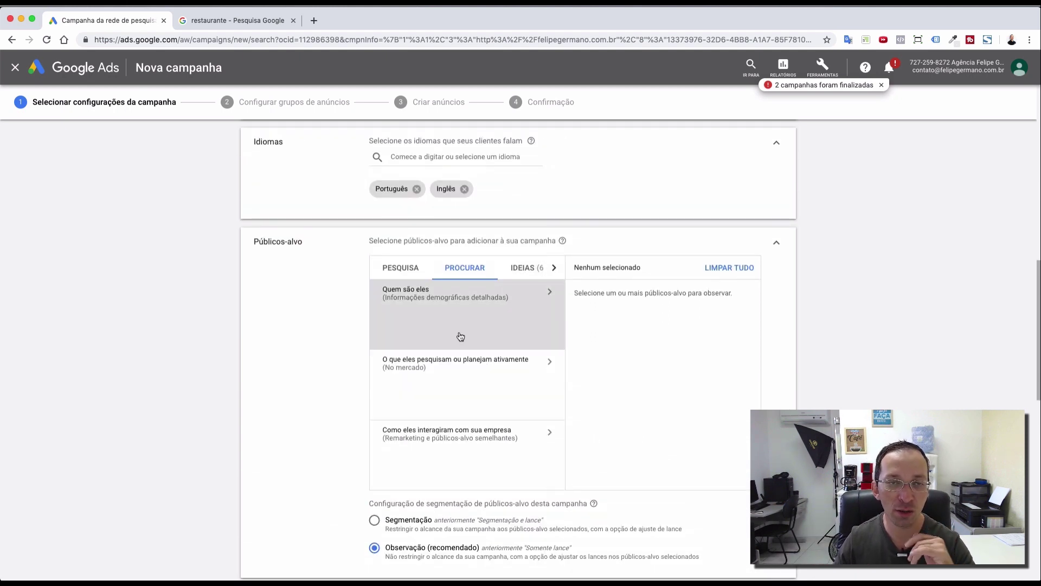
pyautogui.scroll(-2, 495, 339)
pyautogui.scroll(-1, 500, 339)
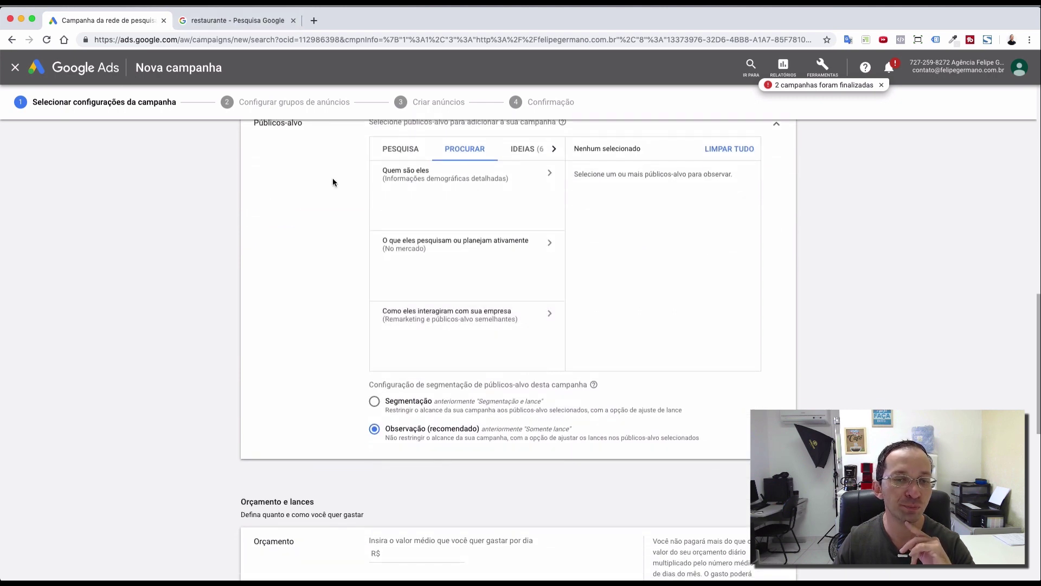
pyautogui.scroll(-1, 495, 263)
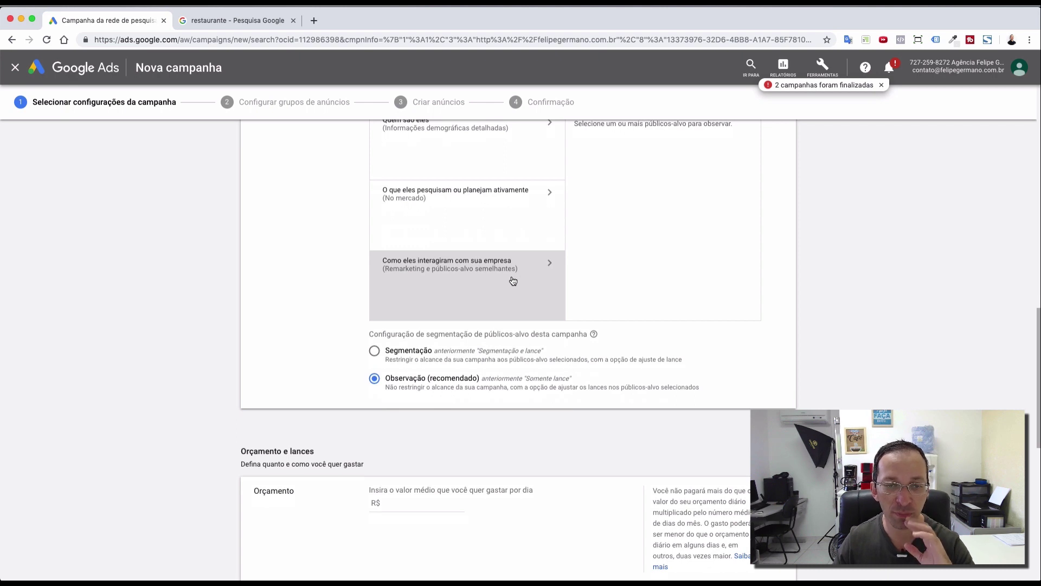
pyautogui.scroll(1, 513, 276)
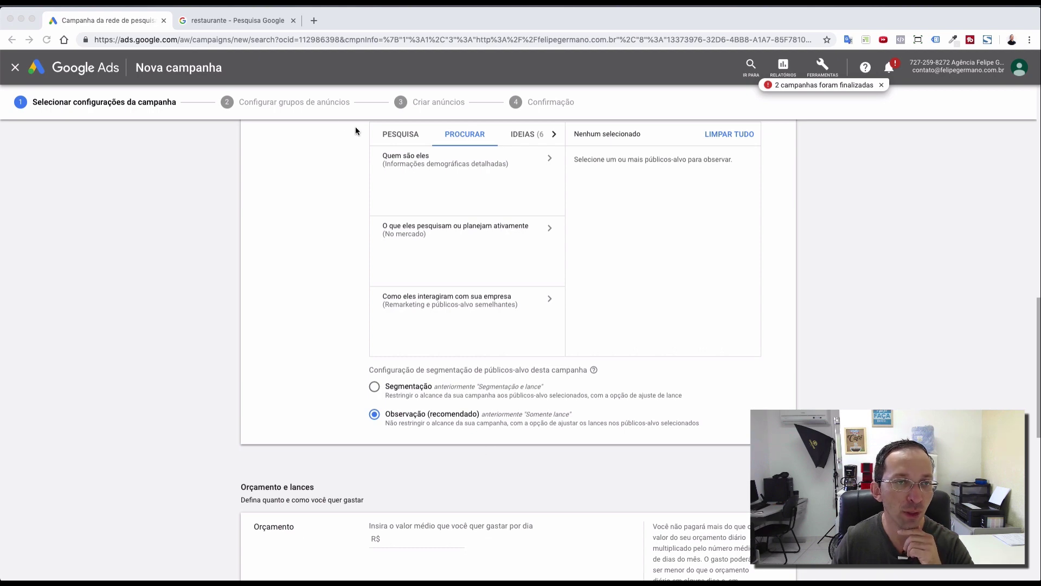
# - Load Google Ads in a separate browser tab and close the restaurant search results
pyautogui.click(256, 21)
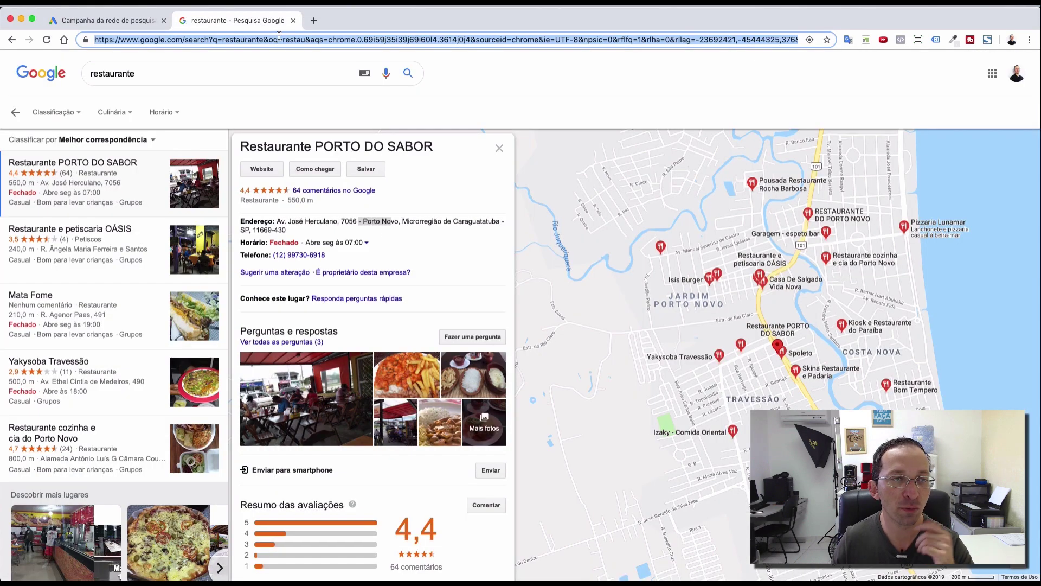
pyautogui.click(313, 21)
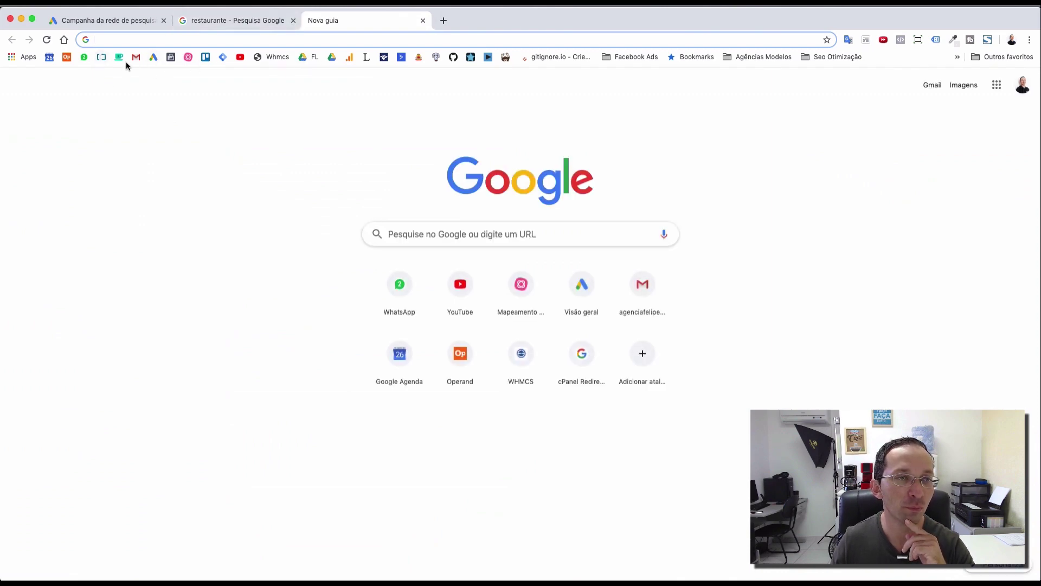
pyautogui.click(158, 60)
pyautogui.click(295, 28)
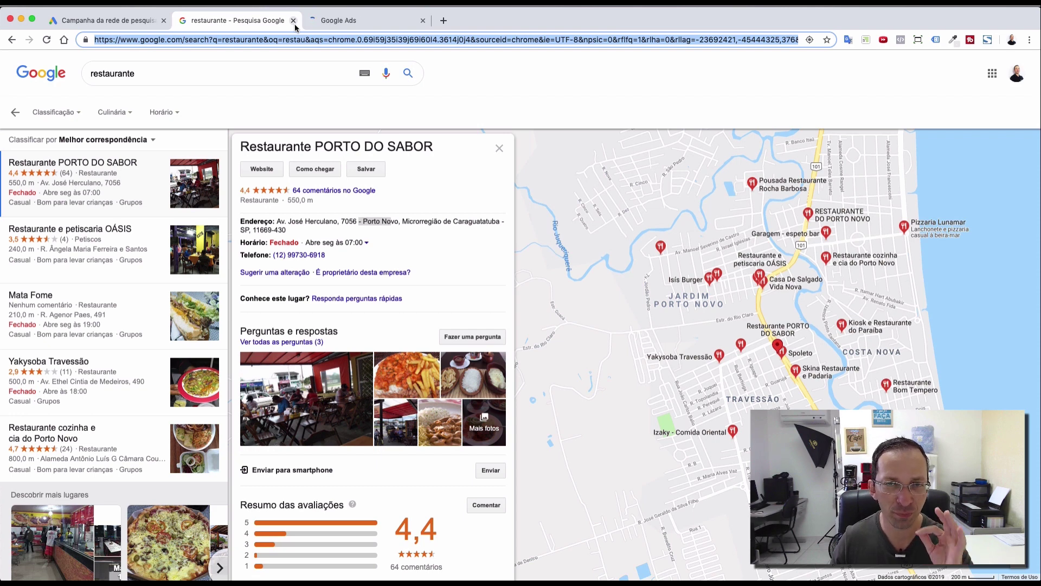
pyautogui.click(294, 22)
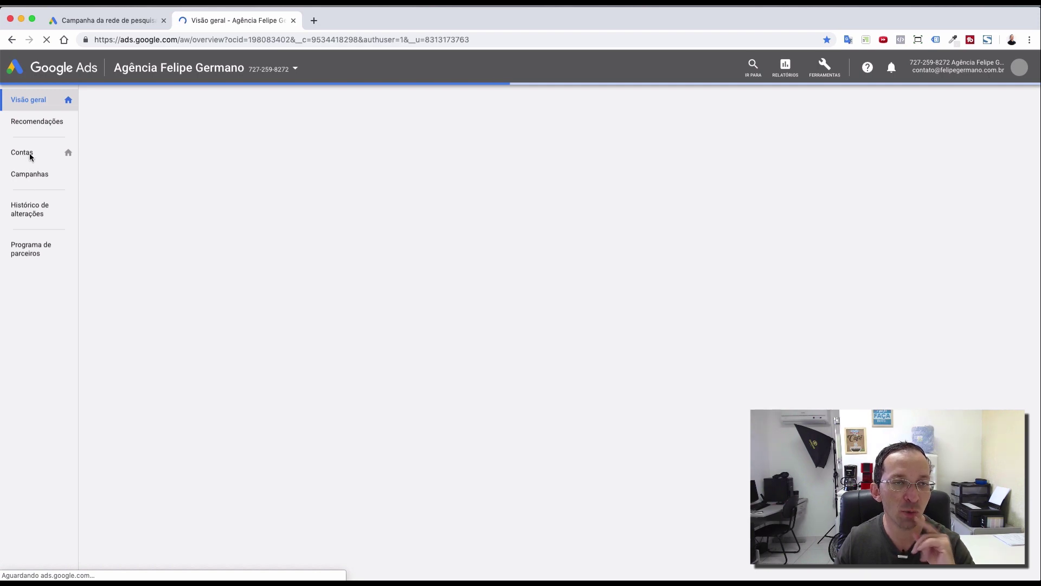
# - Open the agency owner's personal account from the manager account's list of client accounts
pyautogui.click(30, 157)
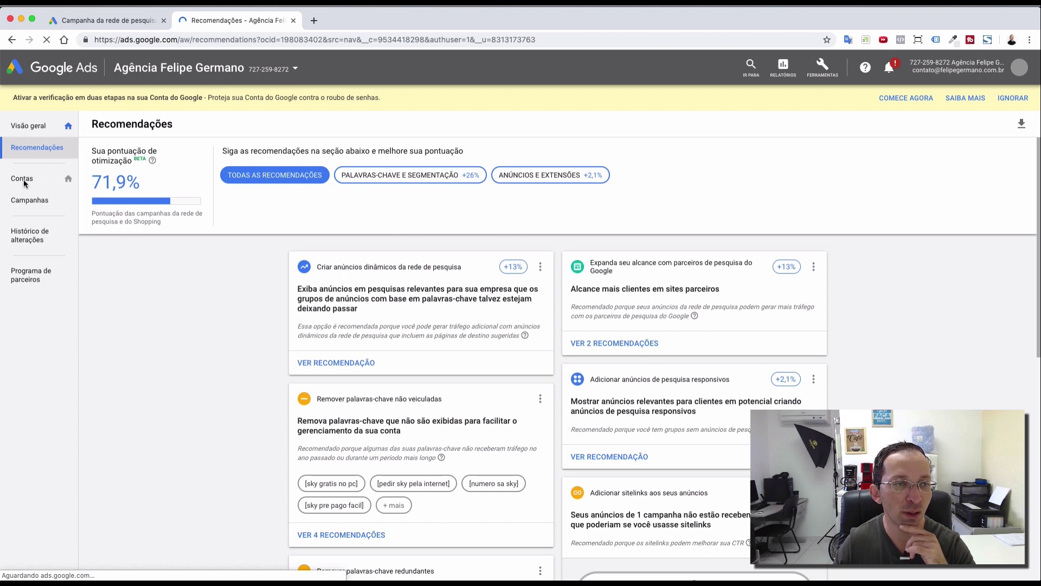
pyautogui.click(24, 184)
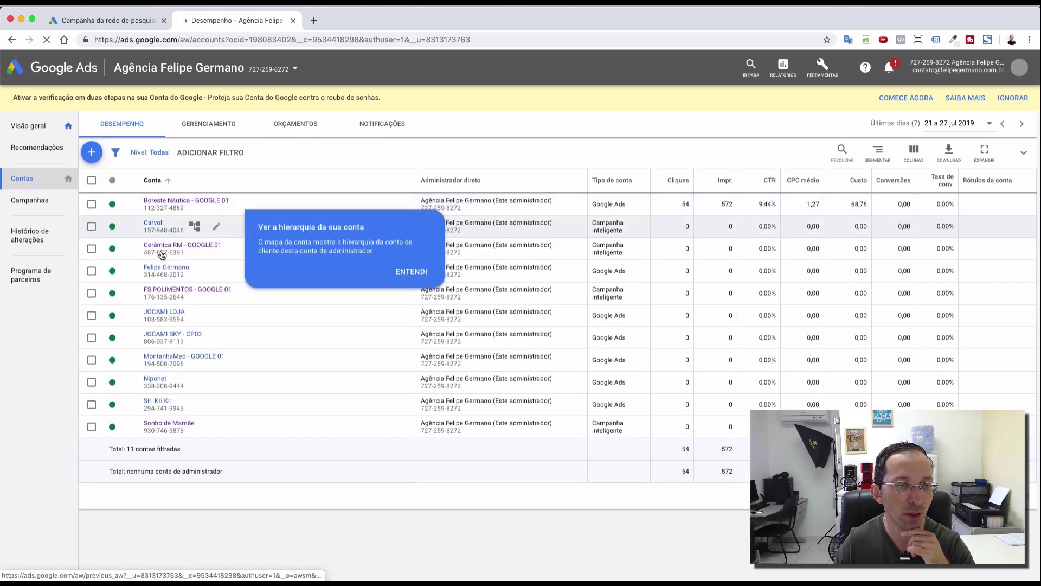
pyautogui.click(180, 268)
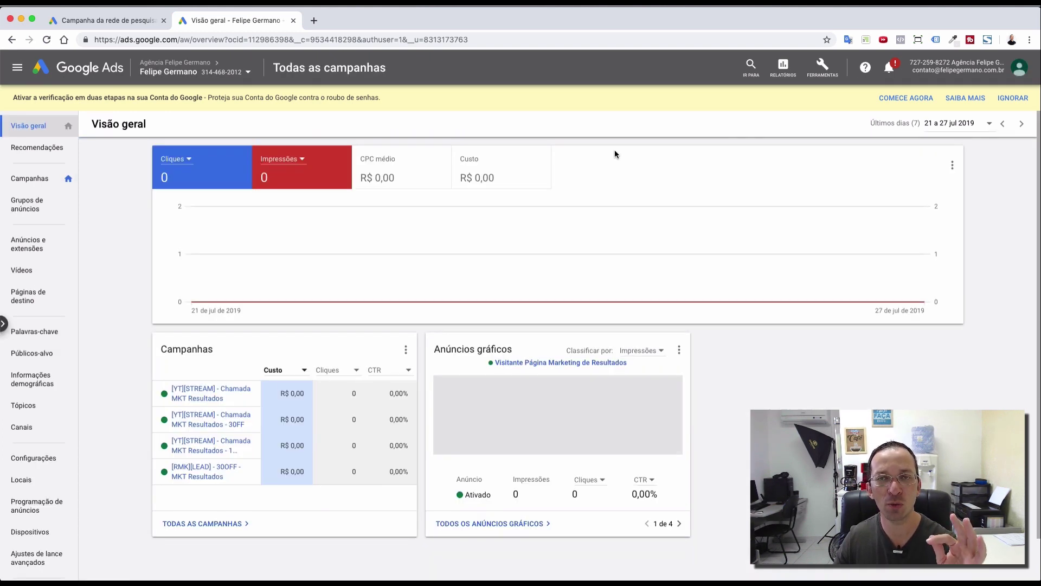
# - Open the audience manager in the shared library and view its audience insights and audience sources
pyautogui.click(823, 76)
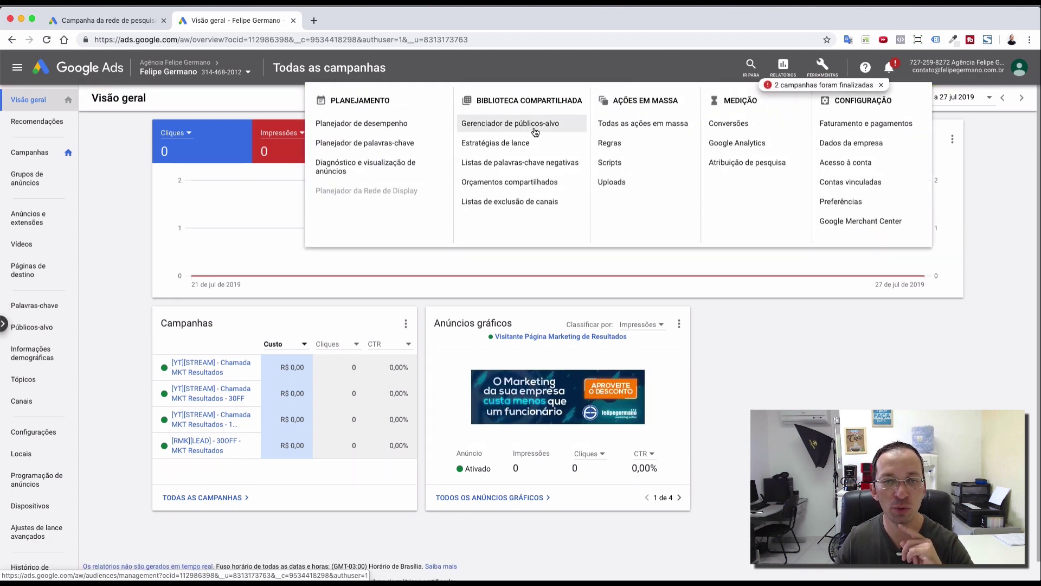
pyautogui.click(535, 132)
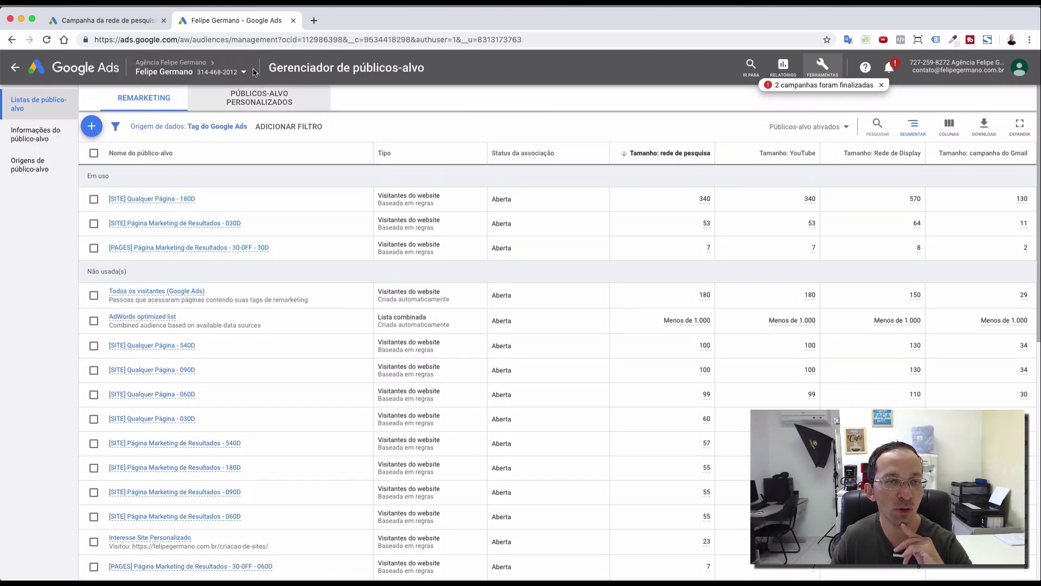
pyautogui.click(46, 144)
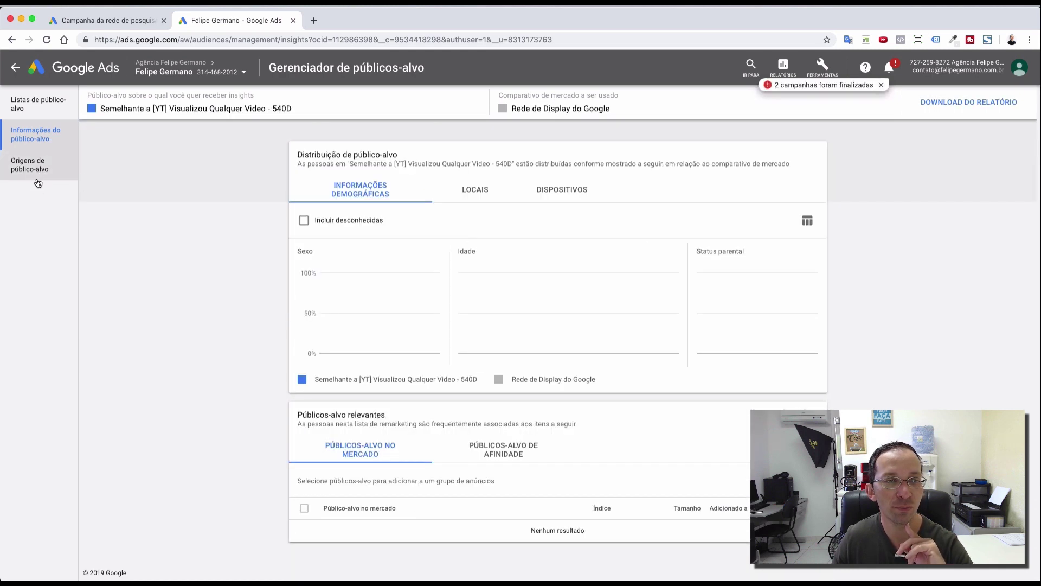
pyautogui.click(37, 173)
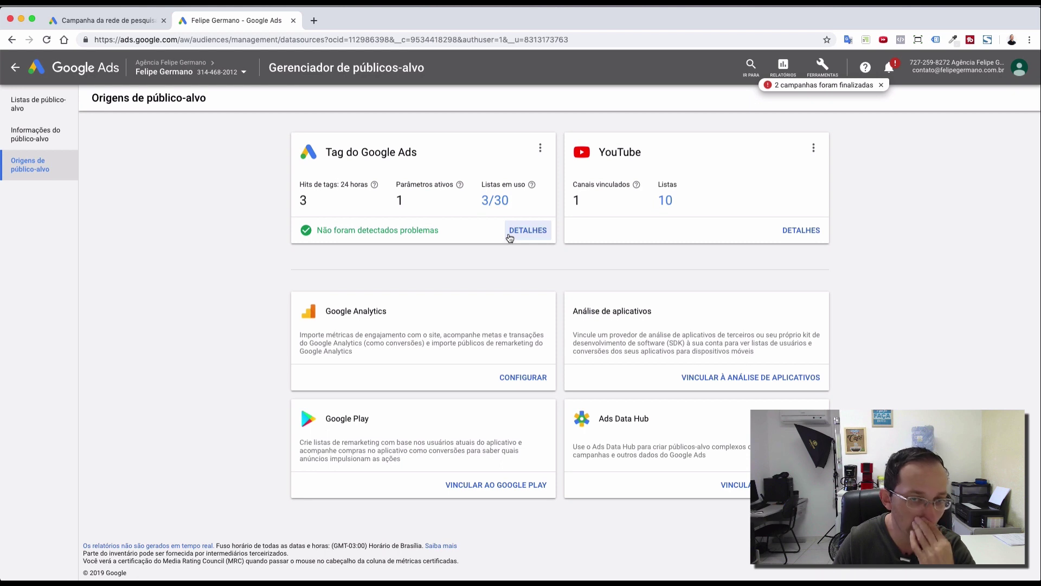
# - Edit the Google Ads tag source, keep the collection of general site visit data only, and save
pyautogui.click(541, 149)
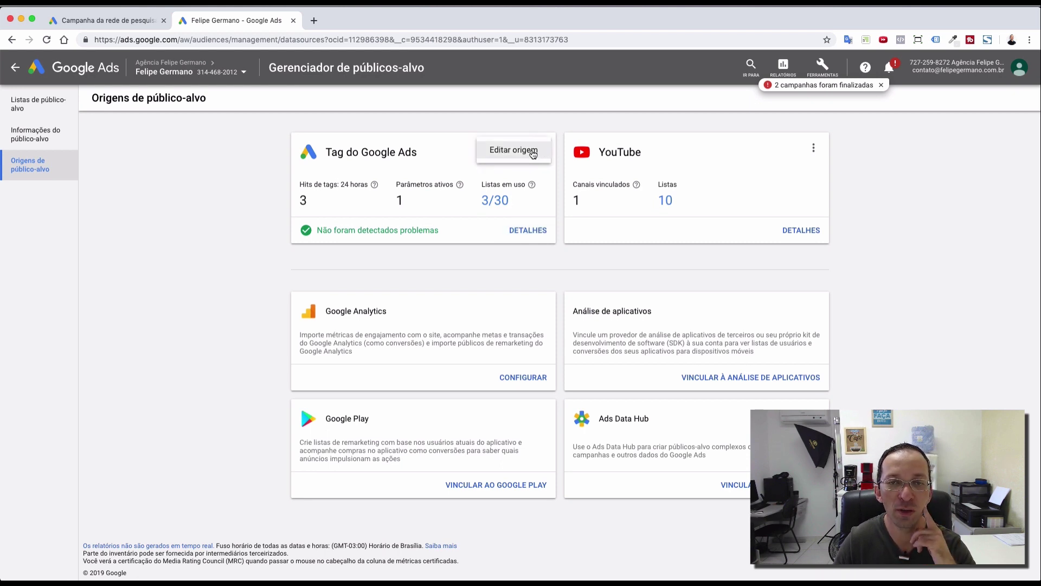
pyautogui.click(533, 153)
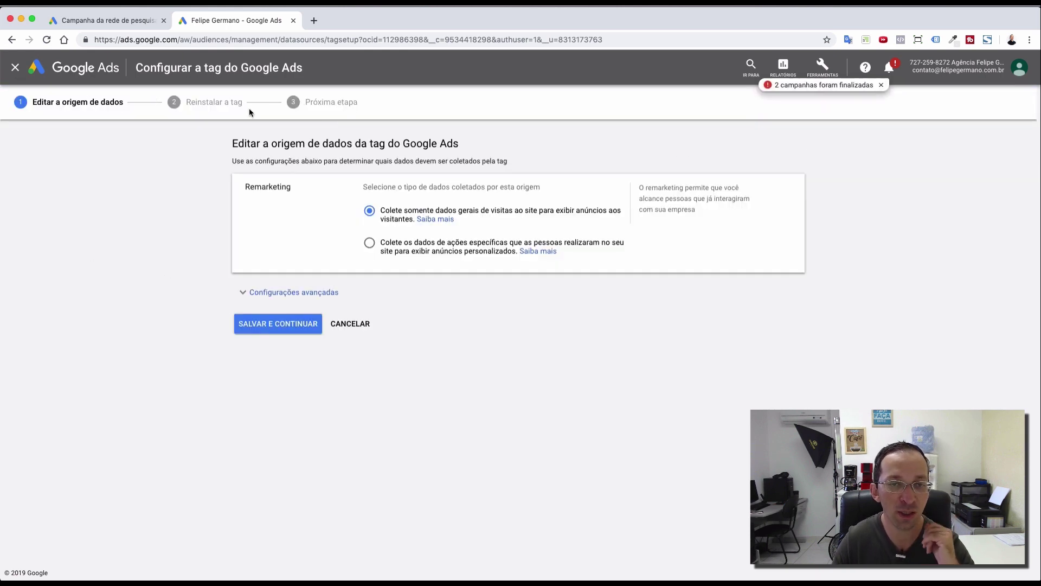
pyautogui.click(291, 329)
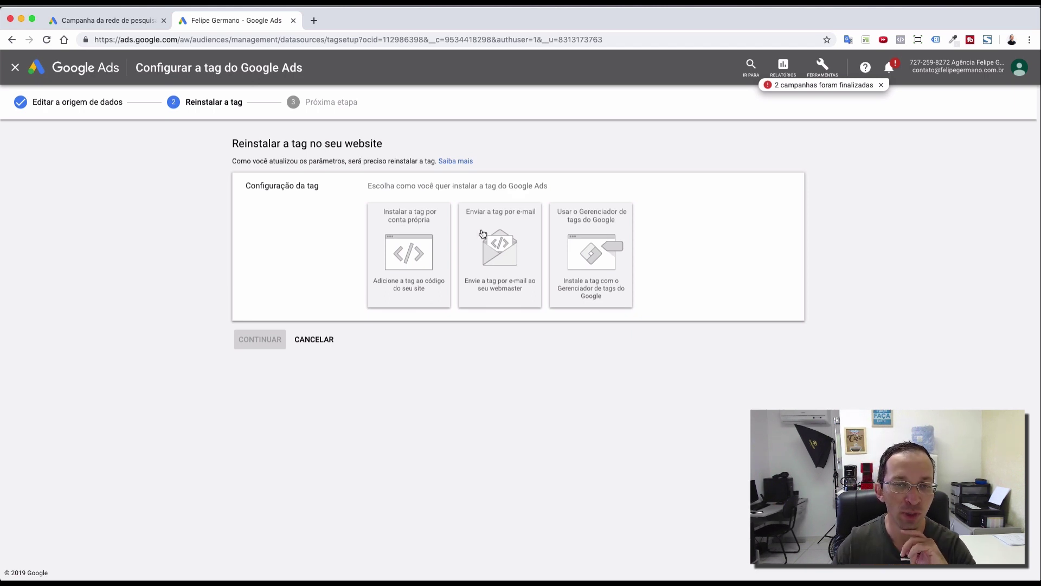
# - View and highlight the global site tag code for self-installation, and return to the audience lists without completing the tag setup
pyautogui.click(420, 246)
pyautogui.moveTo(420, 484); pyautogui.dragTo(357, 383)
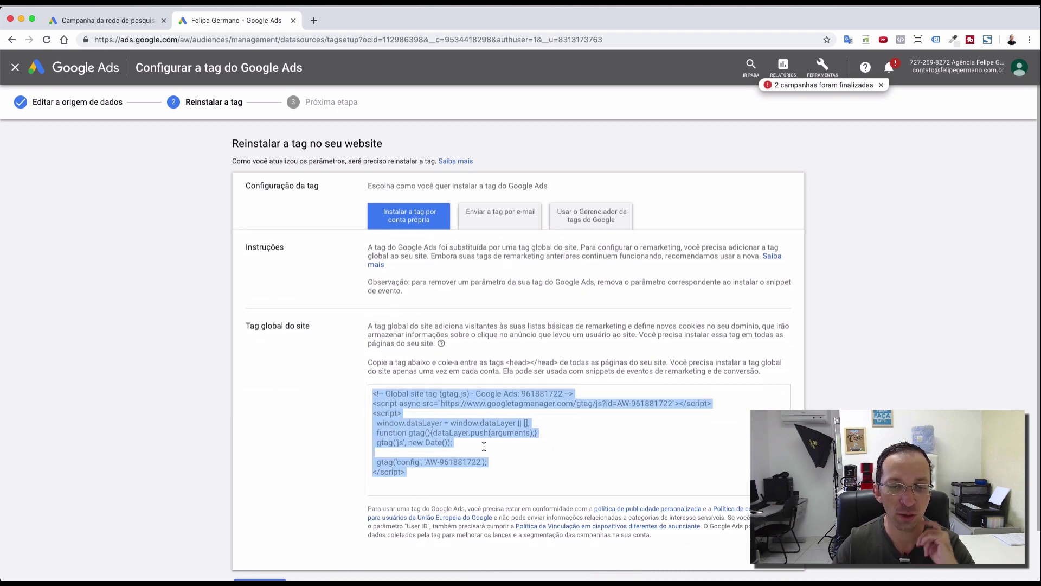
pyautogui.scroll(-2, 483, 445)
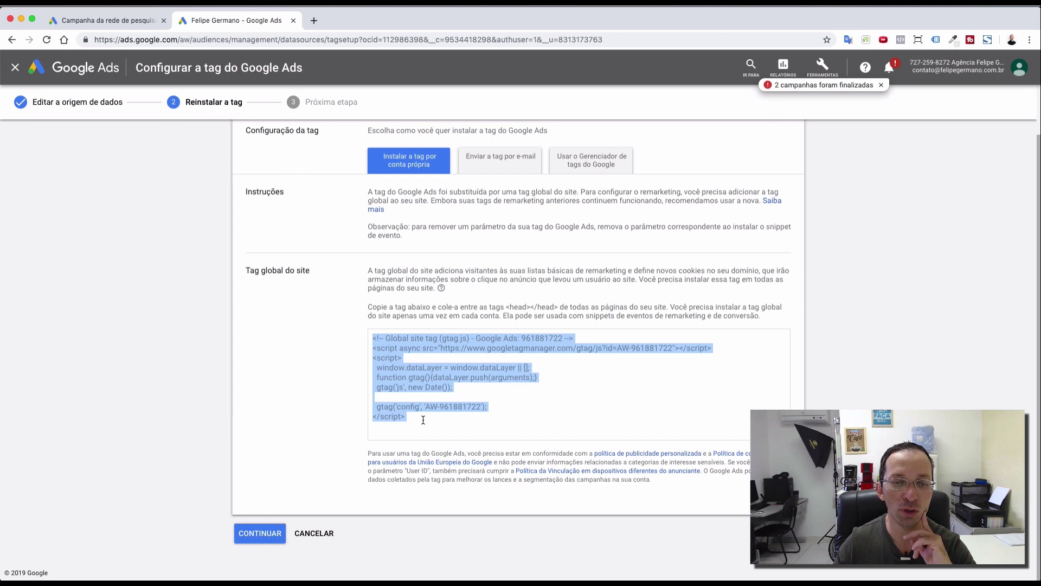
pyautogui.click(377, 306)
pyautogui.click(15, 68)
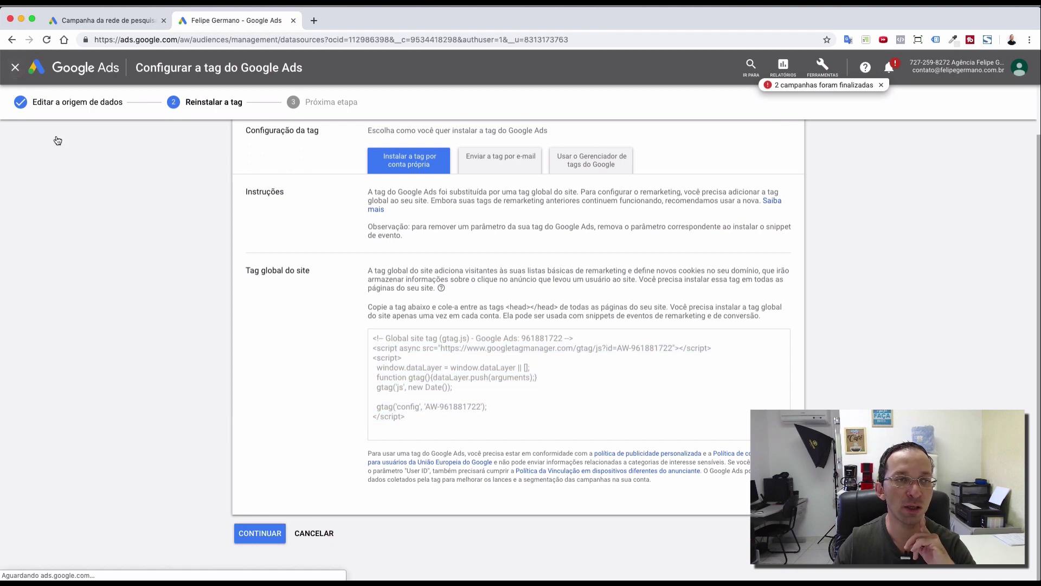
pyautogui.click(43, 106)
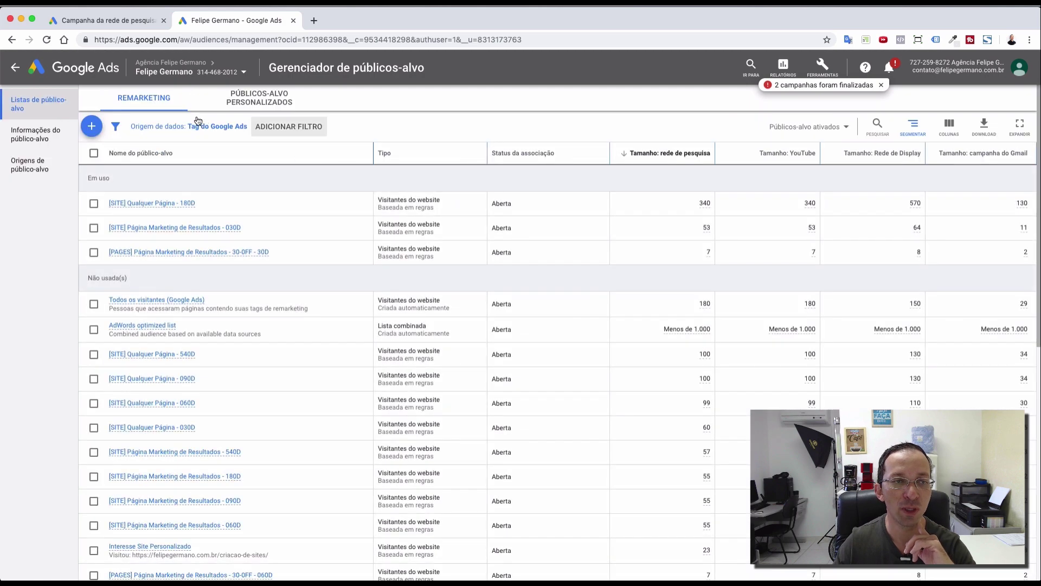
pyautogui.click(93, 127)
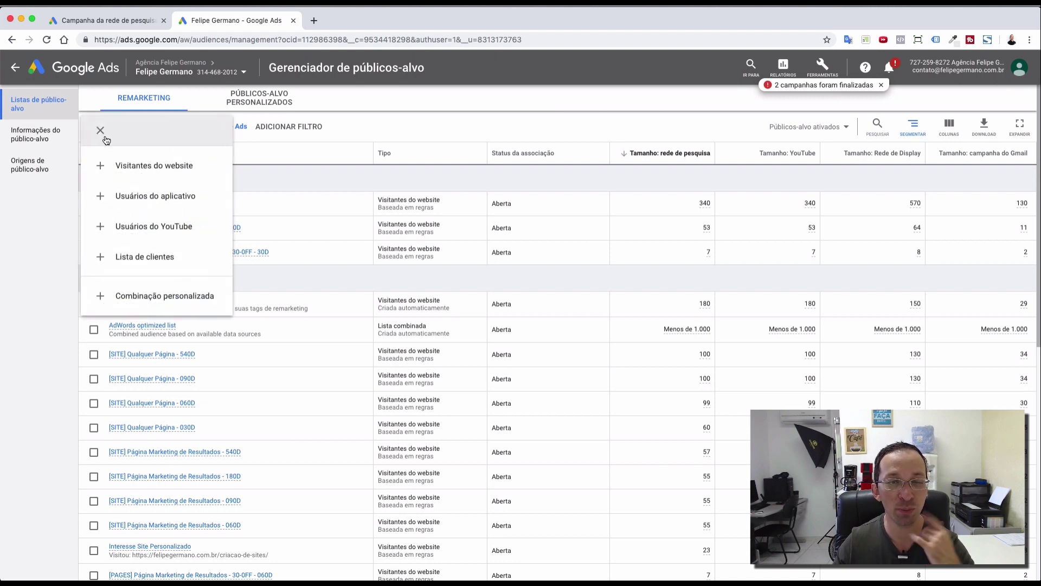
pyautogui.click(162, 174)
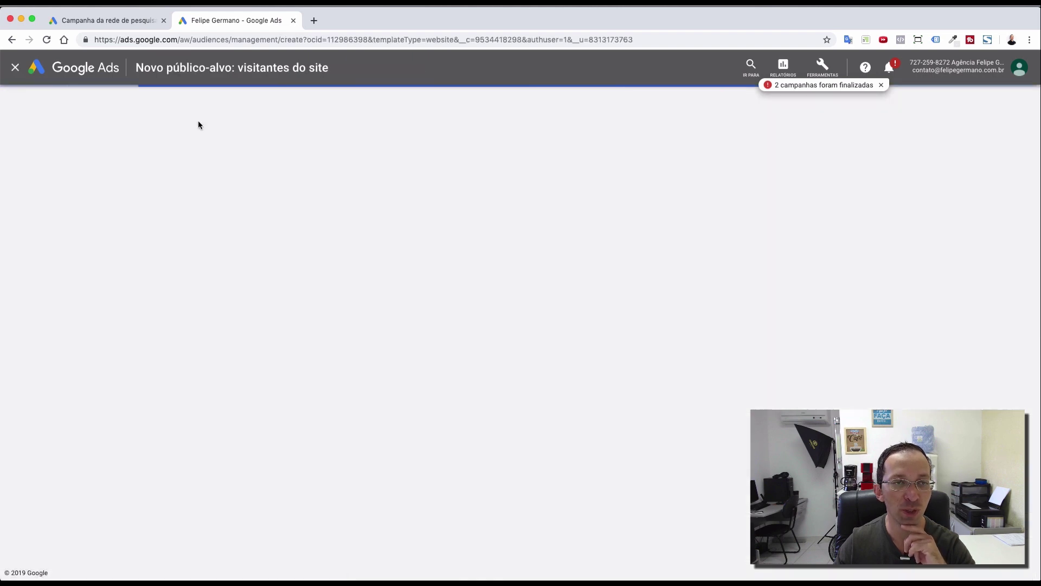
pyautogui.hscroll(-5, 64, 111)
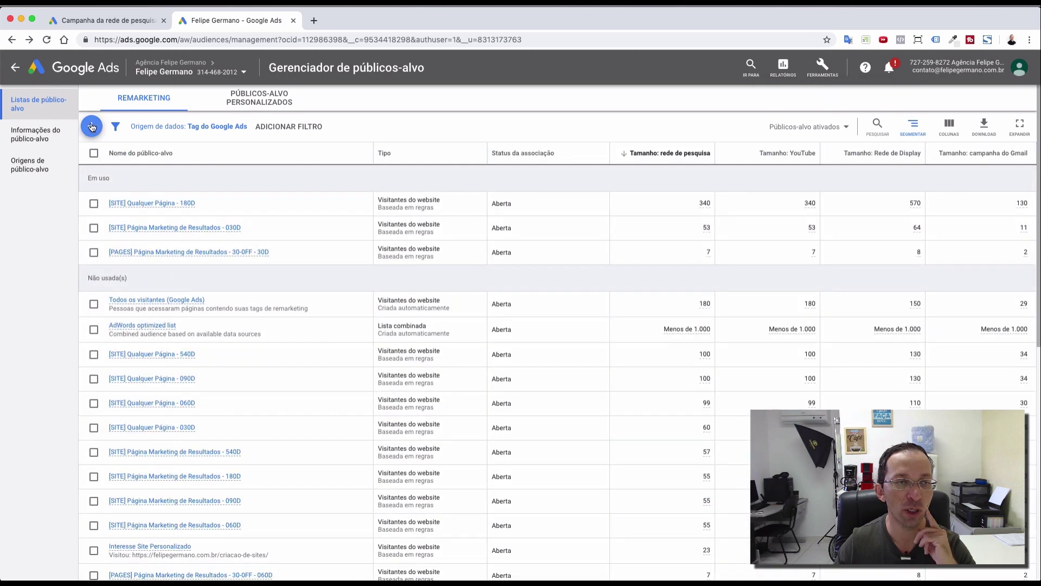
# - Start a new website visitors audience and name it "Visitou Página Principal"
pyautogui.click(92, 126)
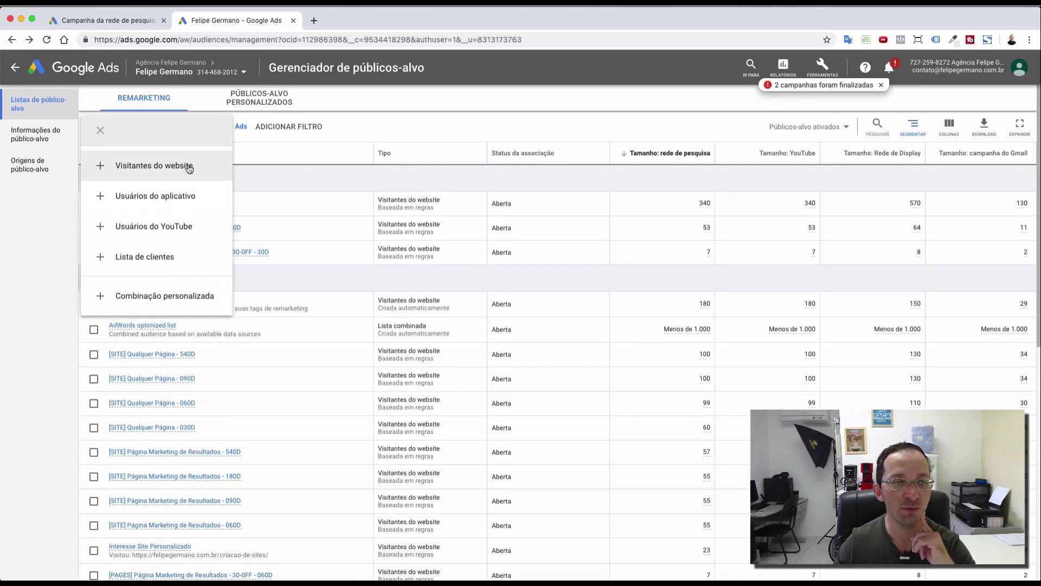
pyautogui.click(163, 166)
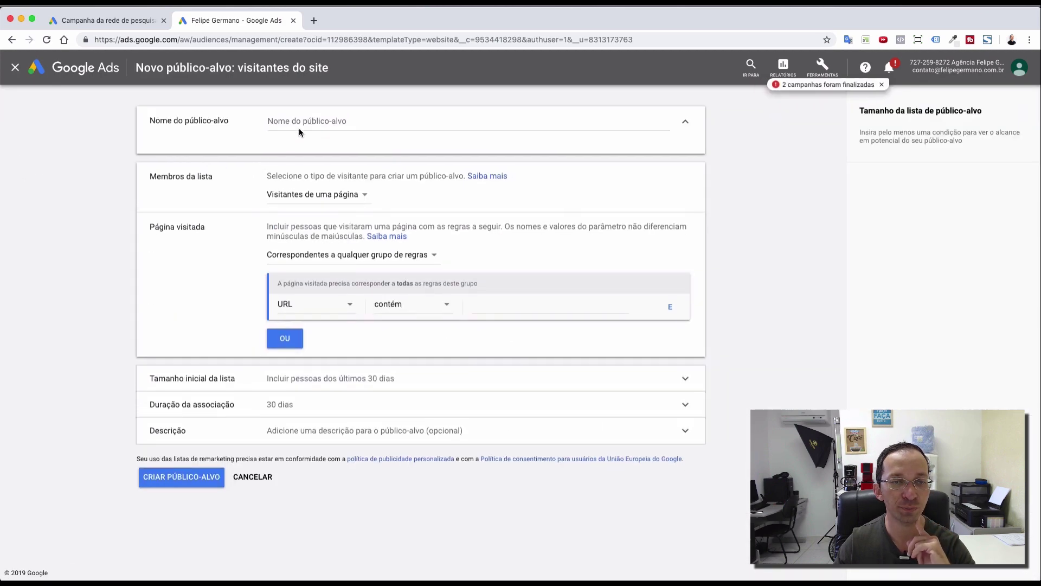
pyautogui.click(308, 122)
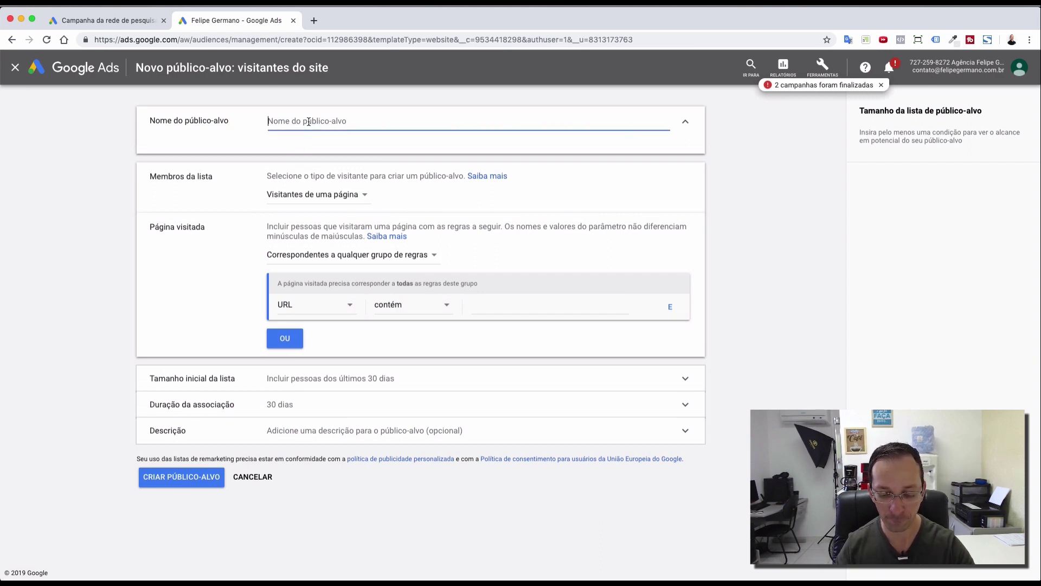
pyautogui.write('Visitou Página Principal')
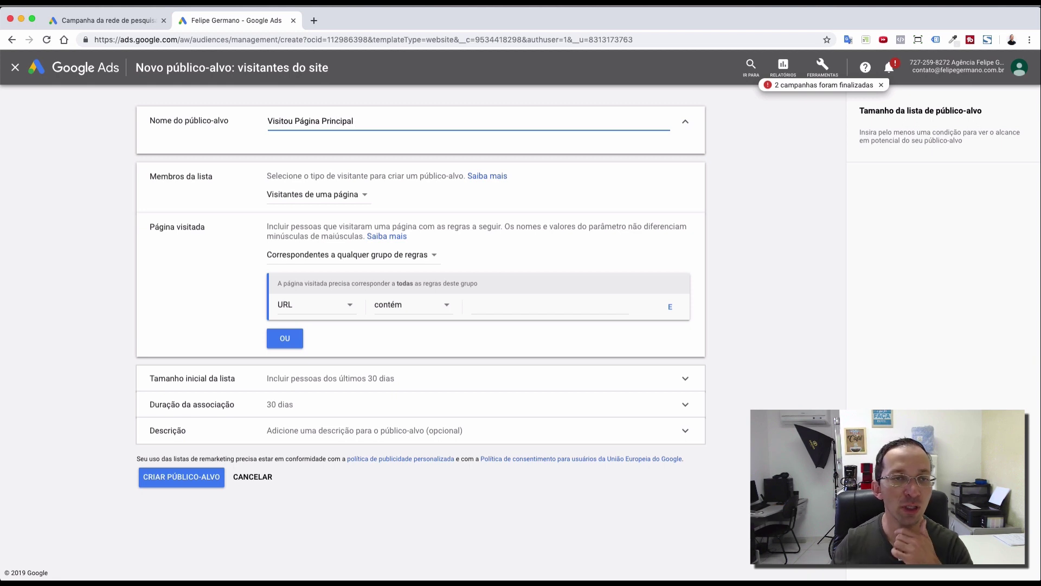
# - Prefix the audience name with "[SITE]" so that it reads "[SITE]Visitou Página Principal"
pyautogui.write('[')
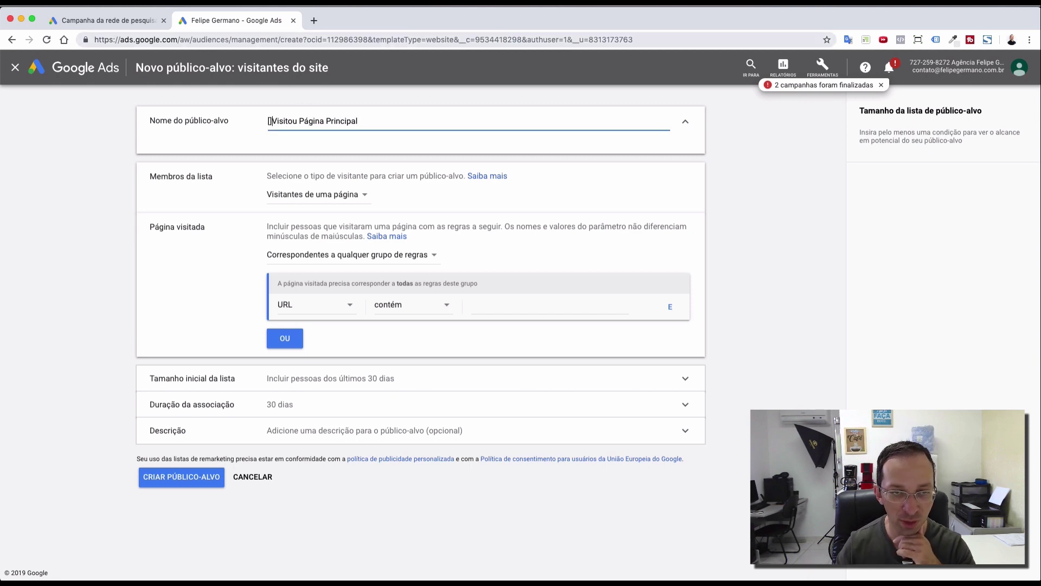
pyautogui.write(']')
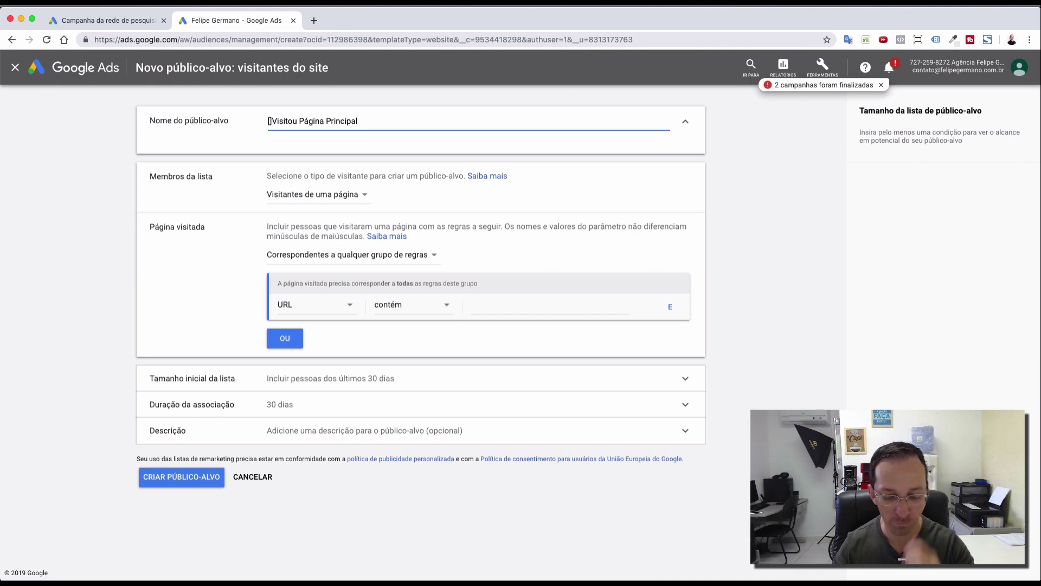
pyautogui.write('SITE')
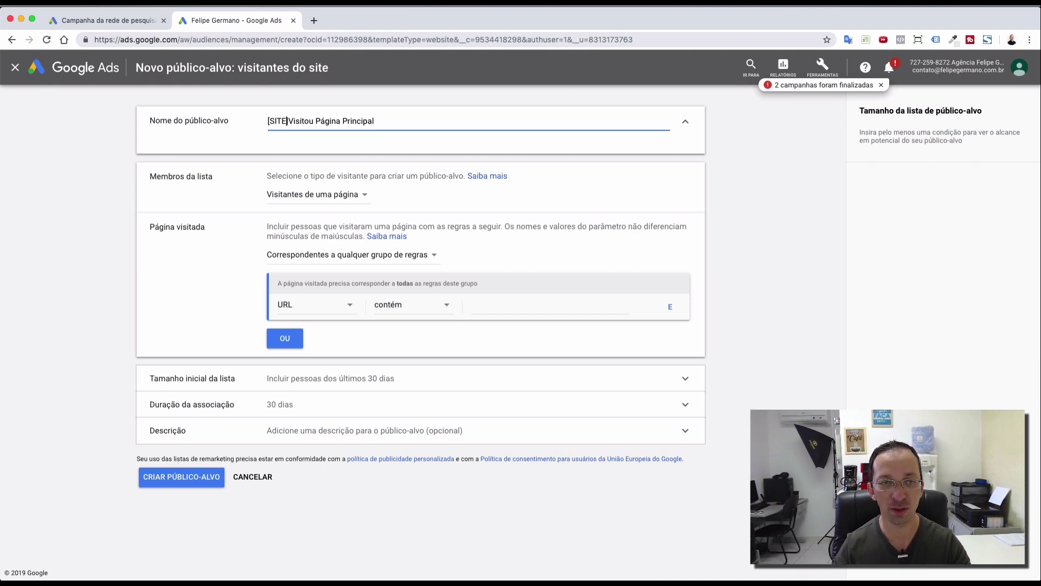
pyautogui.doubleClick(281, 122)
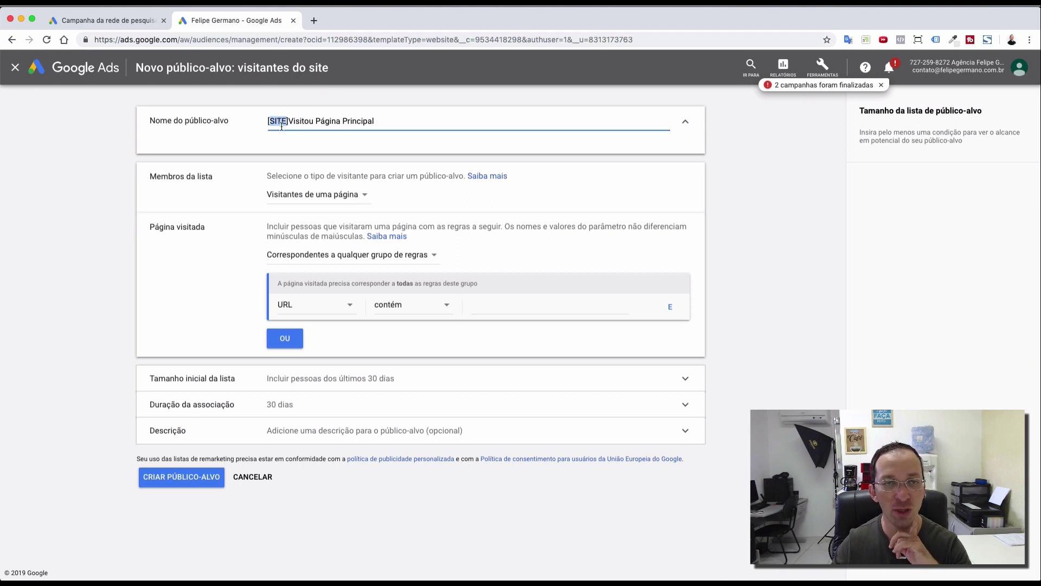
pyautogui.click(389, 124)
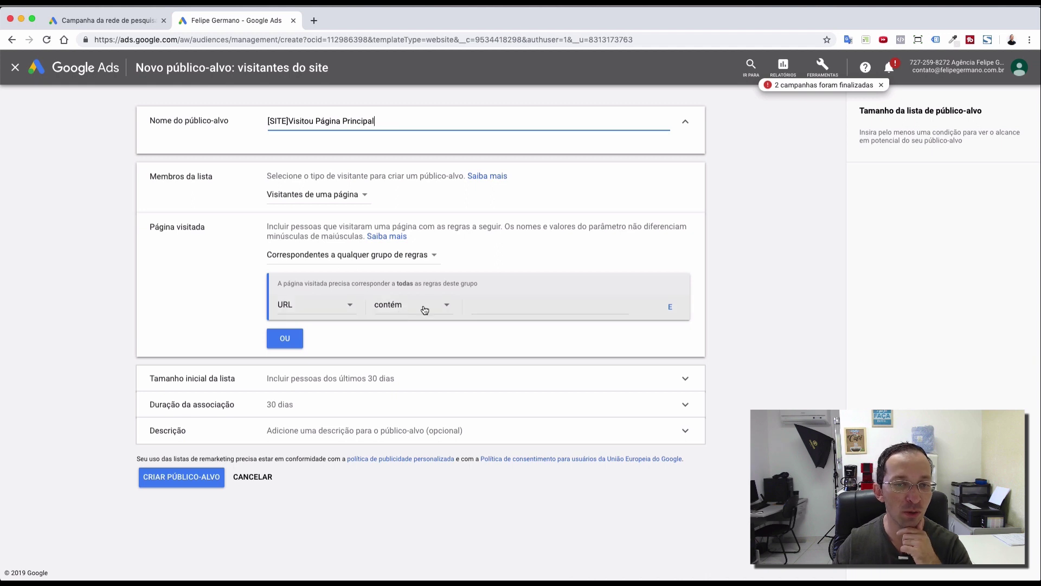
# - Set the visited-page rule to URL "contém" with the domain name copied from the agency website's address, without its .com.br ending
pyautogui.click(485, 308)
pyautogui.click(383, 311)
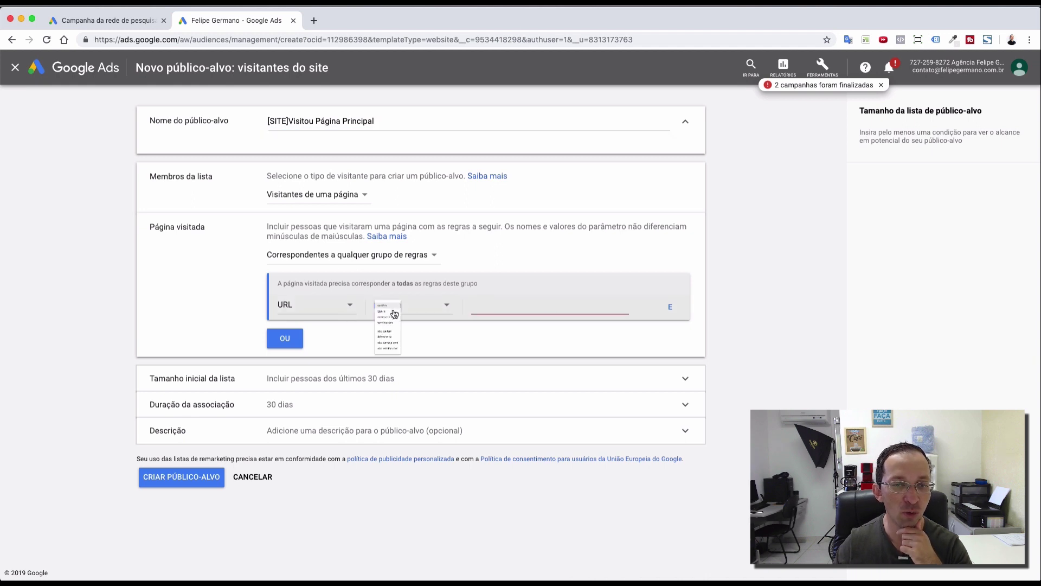
pyautogui.click(502, 310)
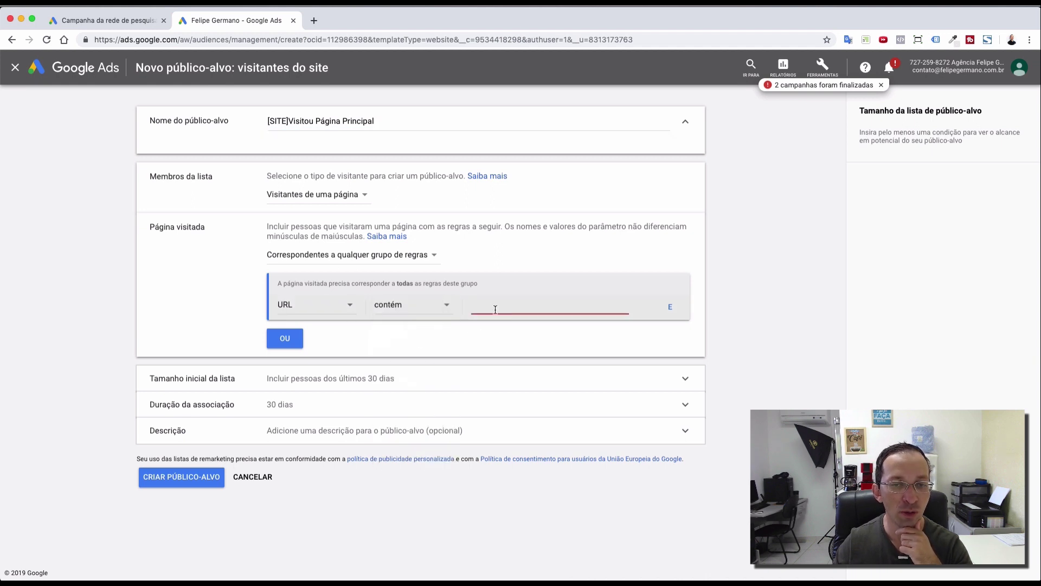
pyautogui.click(317, 21)
pyautogui.write('feli')
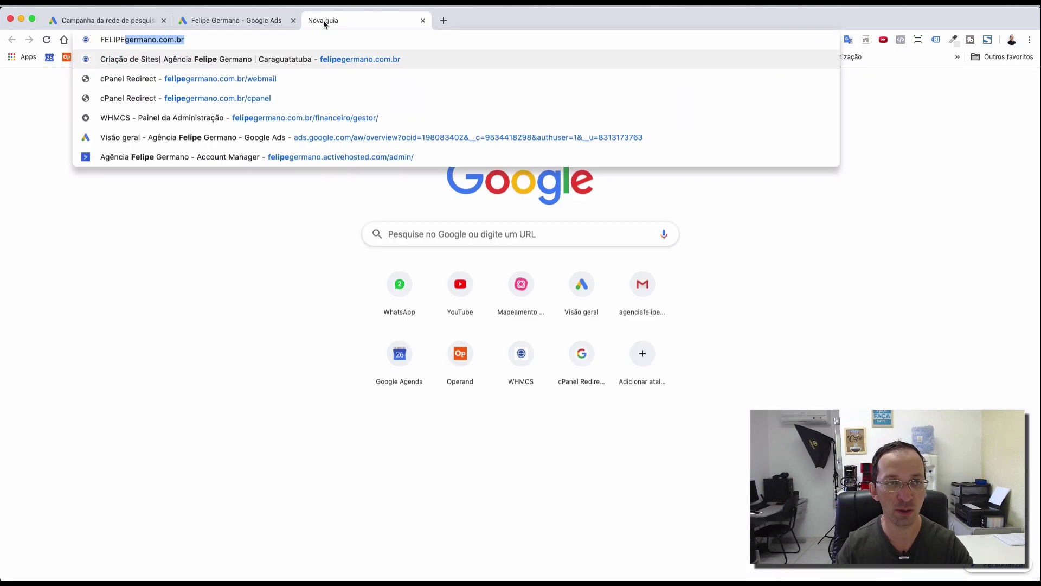
pyautogui.press('Return')
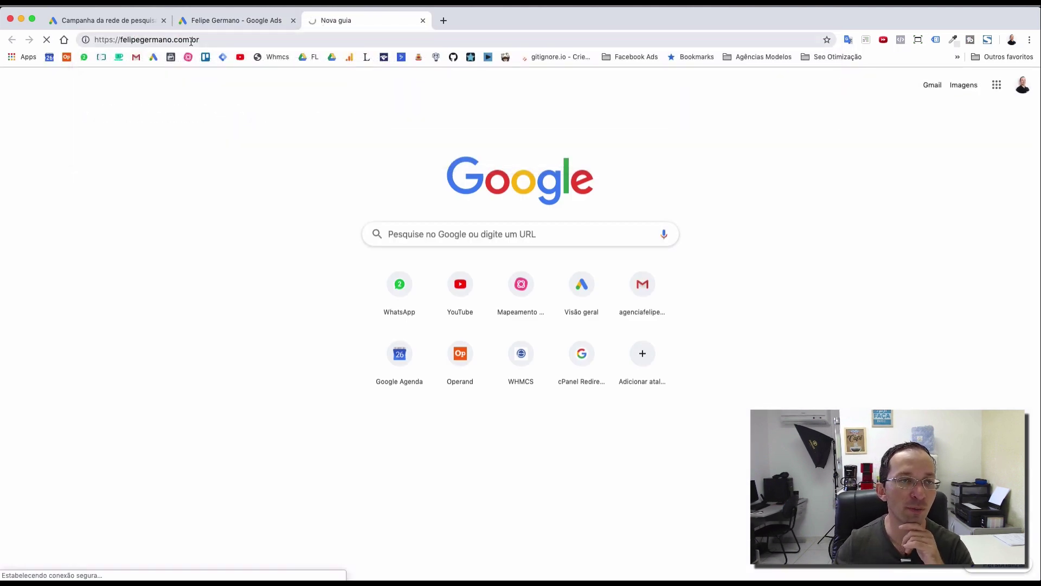
pyautogui.doubleClick(148, 40)
pyautogui.press('super+c')
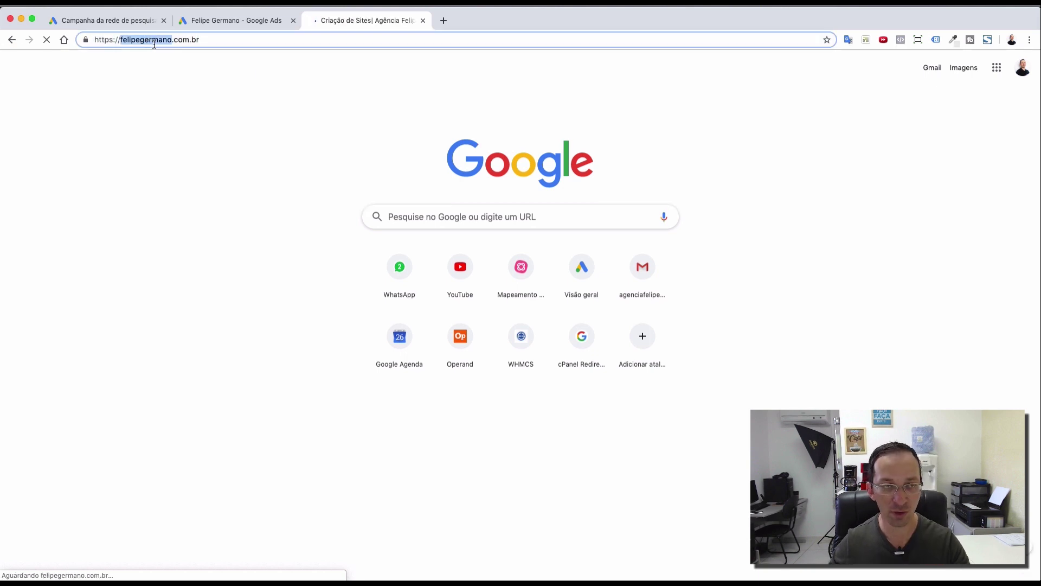
pyautogui.press('BackSpace')
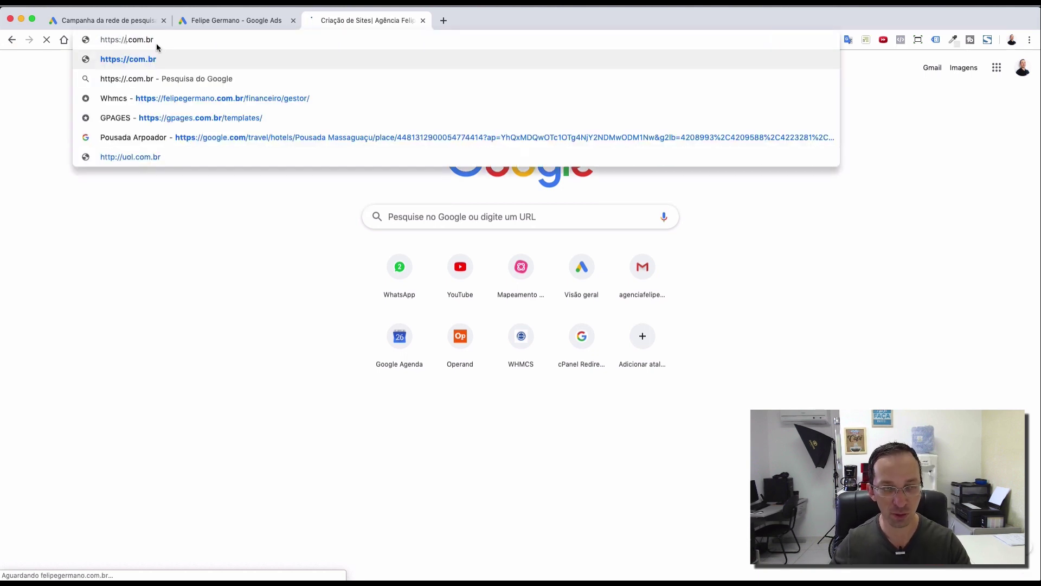
pyautogui.click(217, 21)
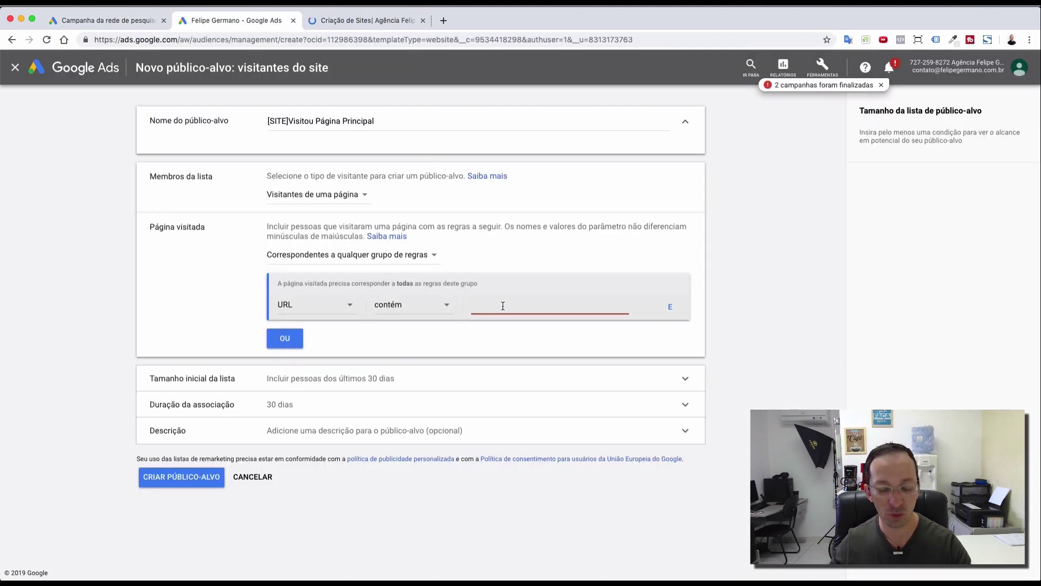
pyautogui.press('super+v')
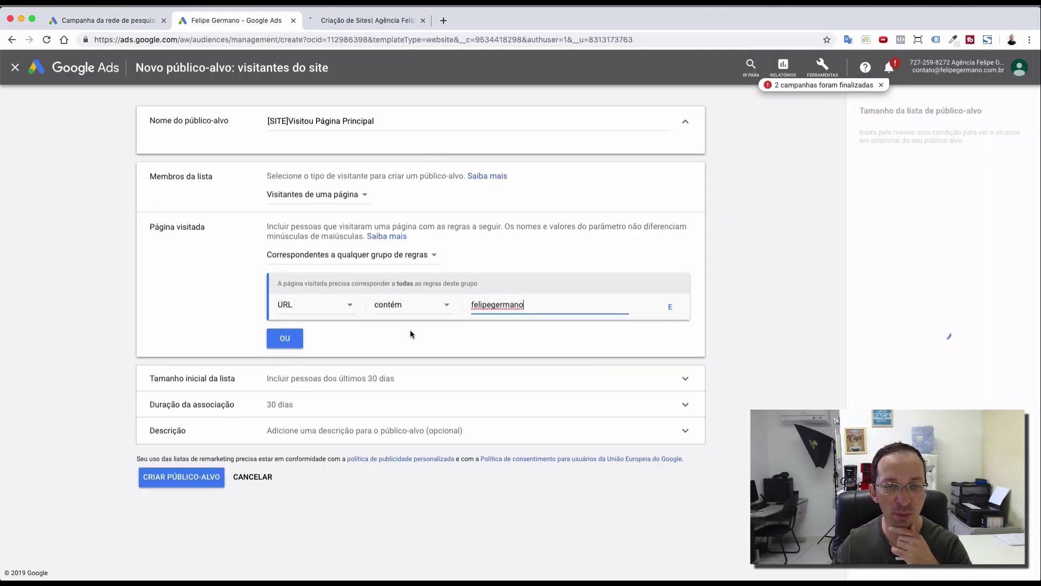
# - Review the audience's initial list size, membership duration and description settings, and leave the form without creating the audience
pyautogui.click(368, 382)
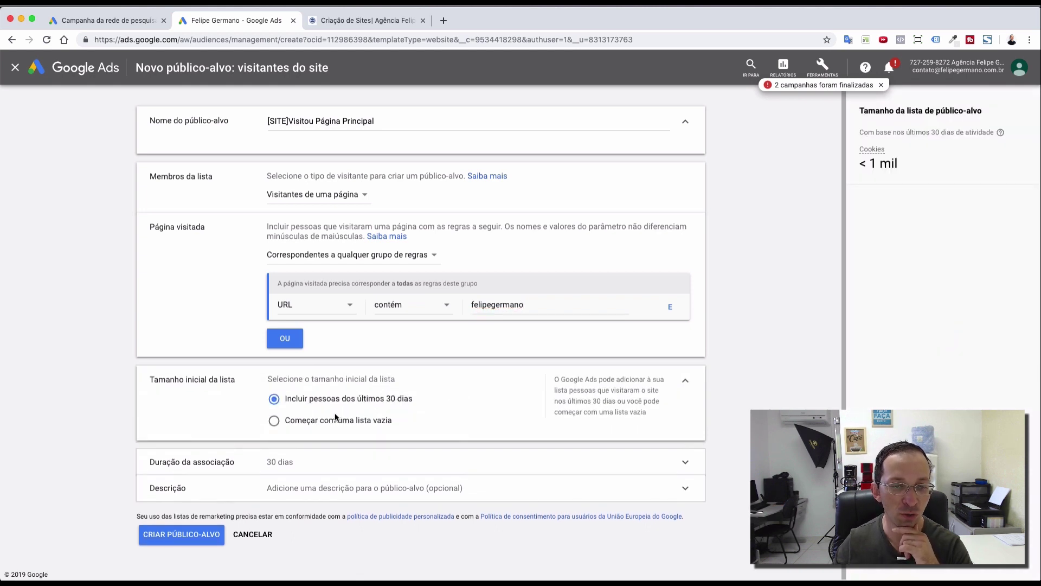
pyautogui.click(319, 464)
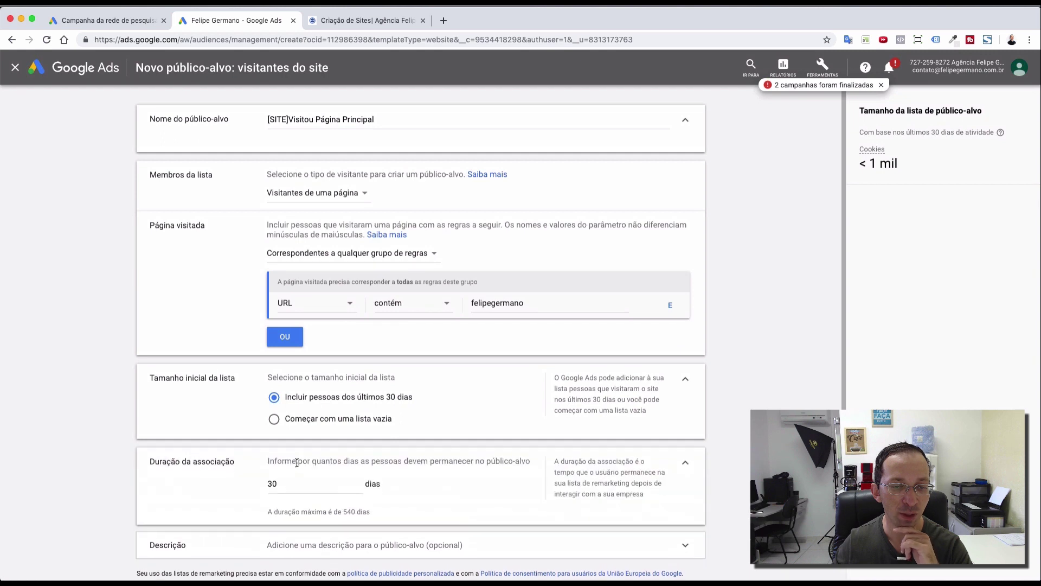
pyautogui.scroll(-1, 321, 466)
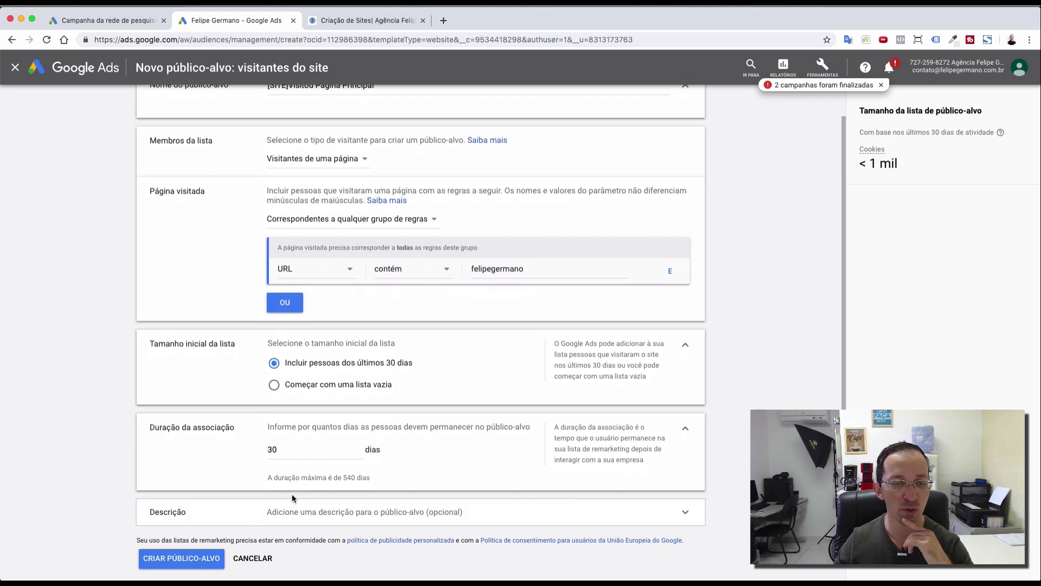
pyautogui.click(322, 511)
pyautogui.scroll(-3, 357, 483)
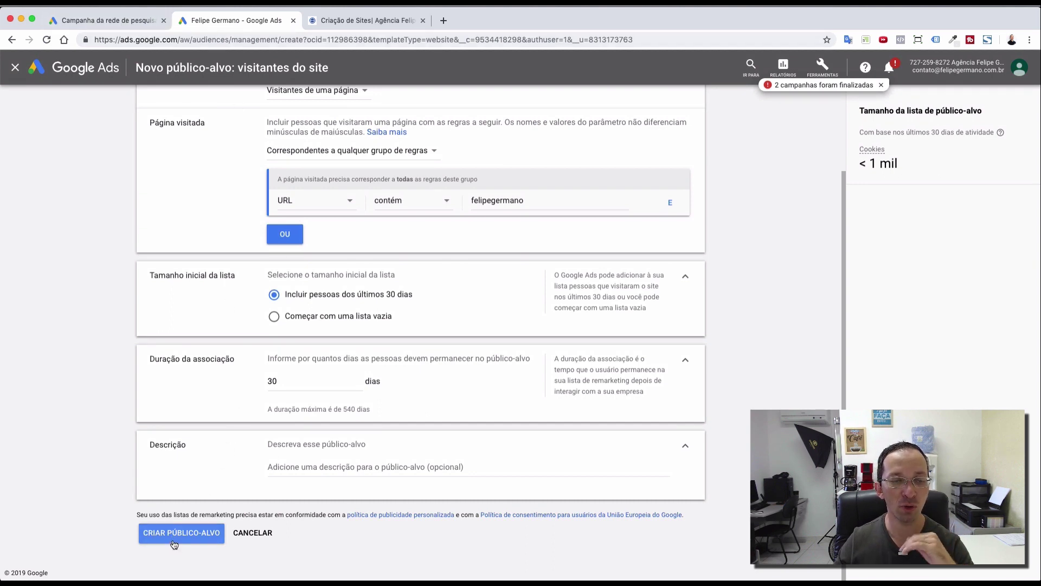
pyautogui.click(12, 73)
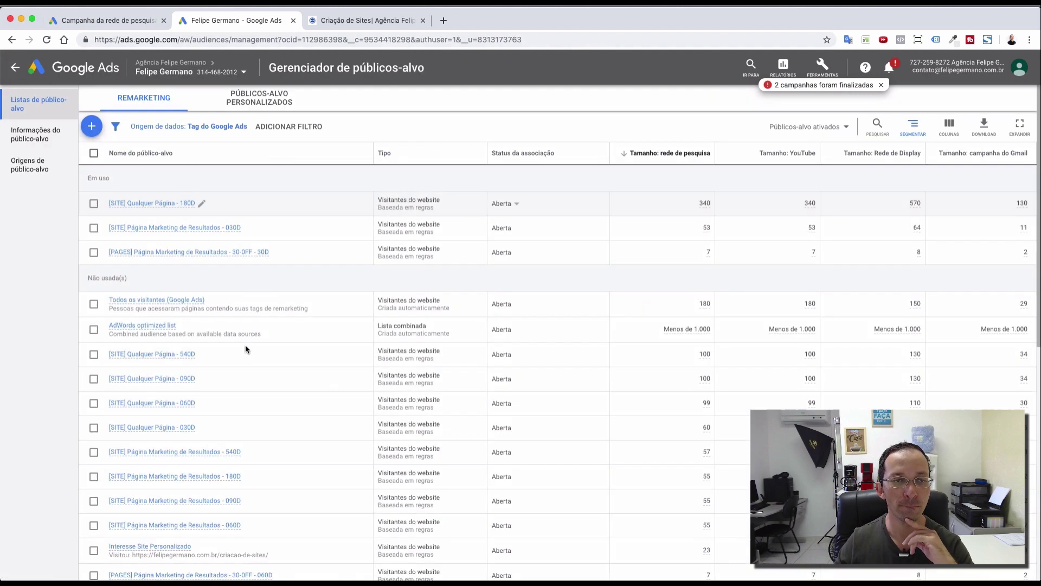
# - Return to the new search campaign draft and look through the website visitors remarketing lists in its audience section
pyautogui.click(142, 21)
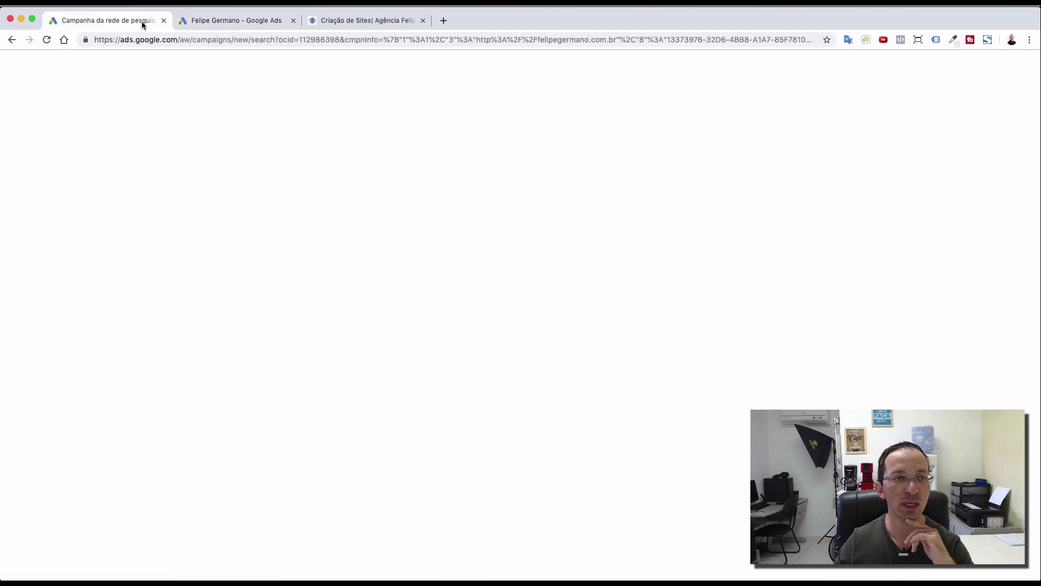
pyautogui.click(510, 307)
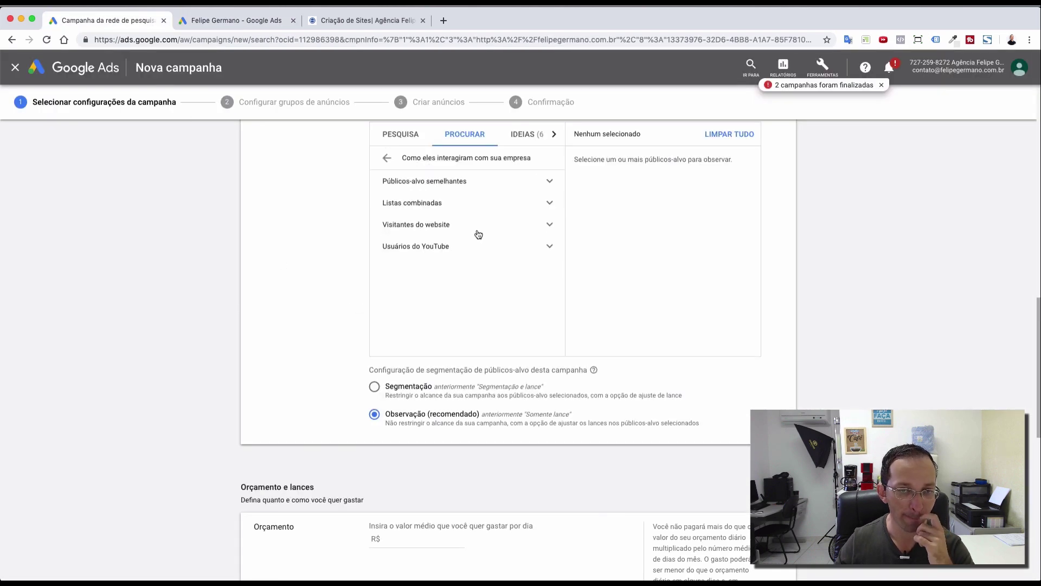
pyautogui.click(443, 225)
pyautogui.scroll(-1, 468, 281)
pyautogui.scroll(-1, 468, 281)
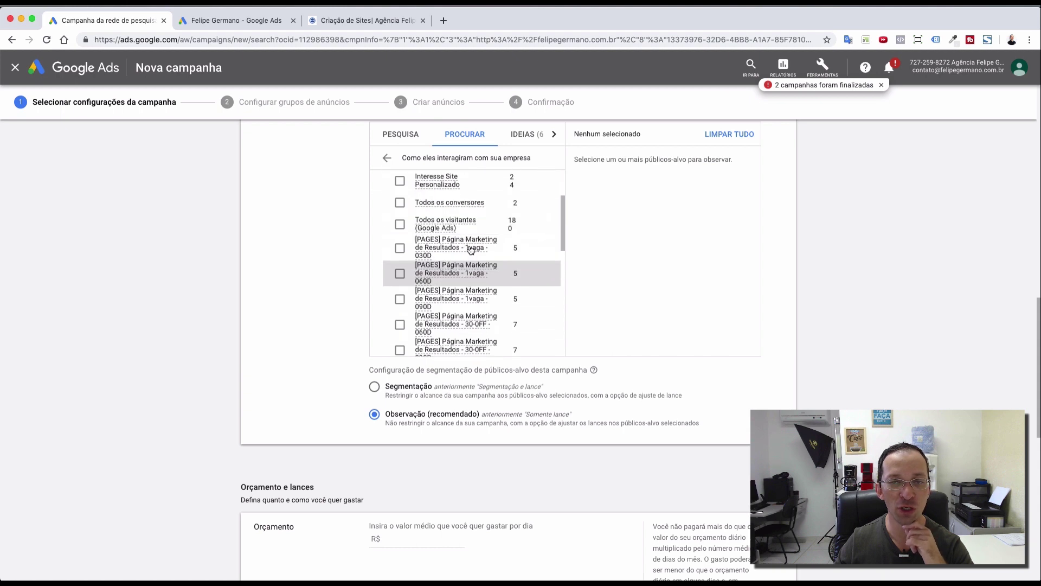
pyautogui.scroll(3, 470, 270)
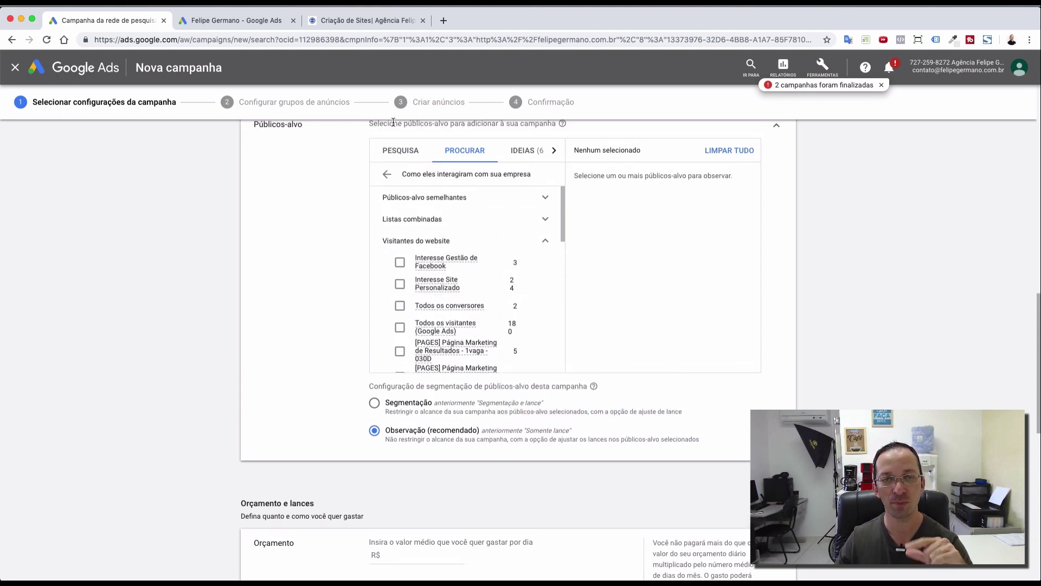
# - Compare the audience selector's search and browse views, collapse the website visitors lists, and return to the main browse categories
pyautogui.click(413, 153)
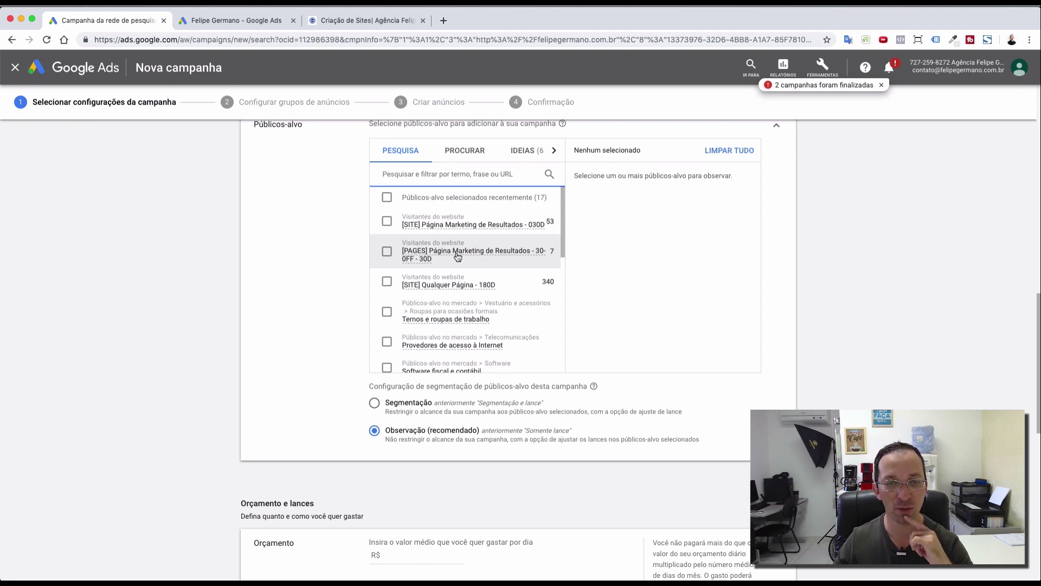
pyautogui.click(466, 159)
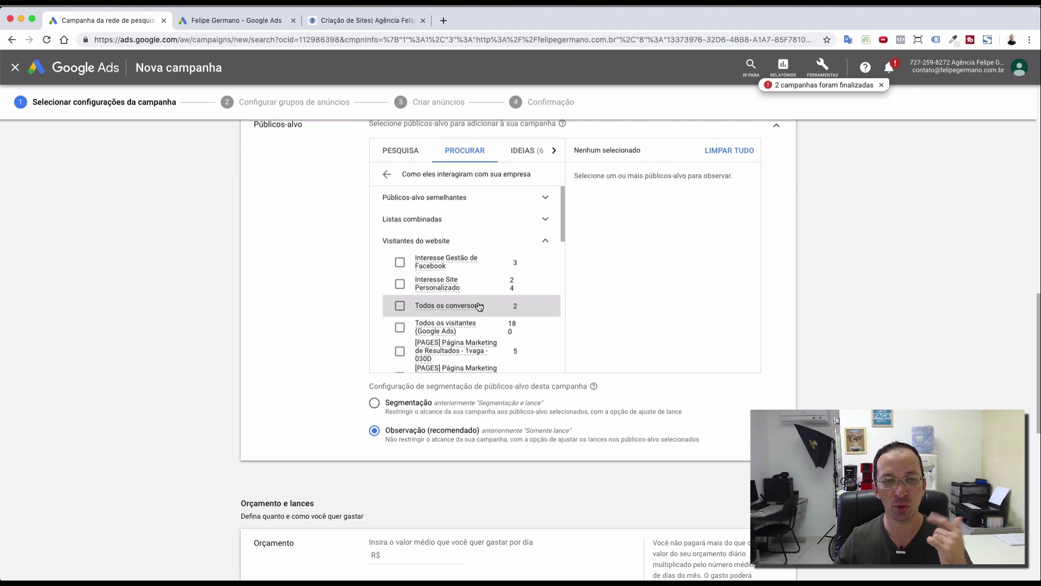
pyautogui.click(545, 241)
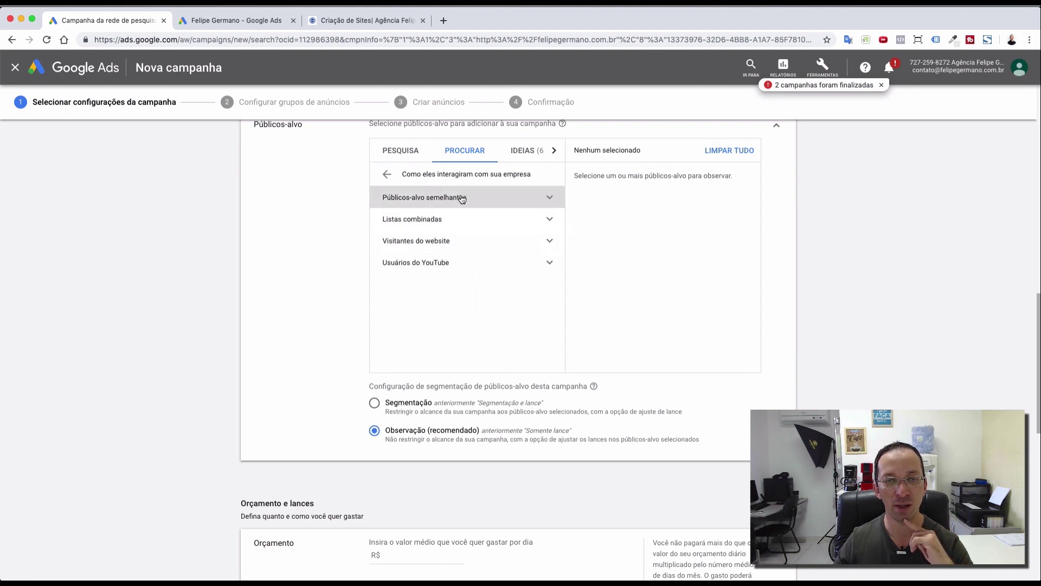
pyautogui.click(406, 157)
pyautogui.click(554, 150)
pyautogui.click(477, 156)
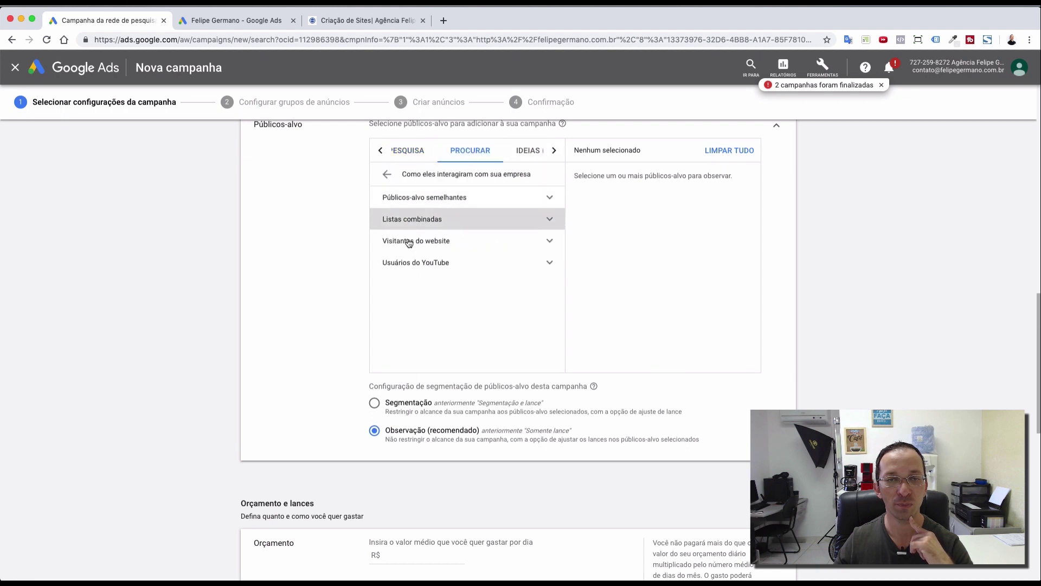
pyautogui.click(389, 180)
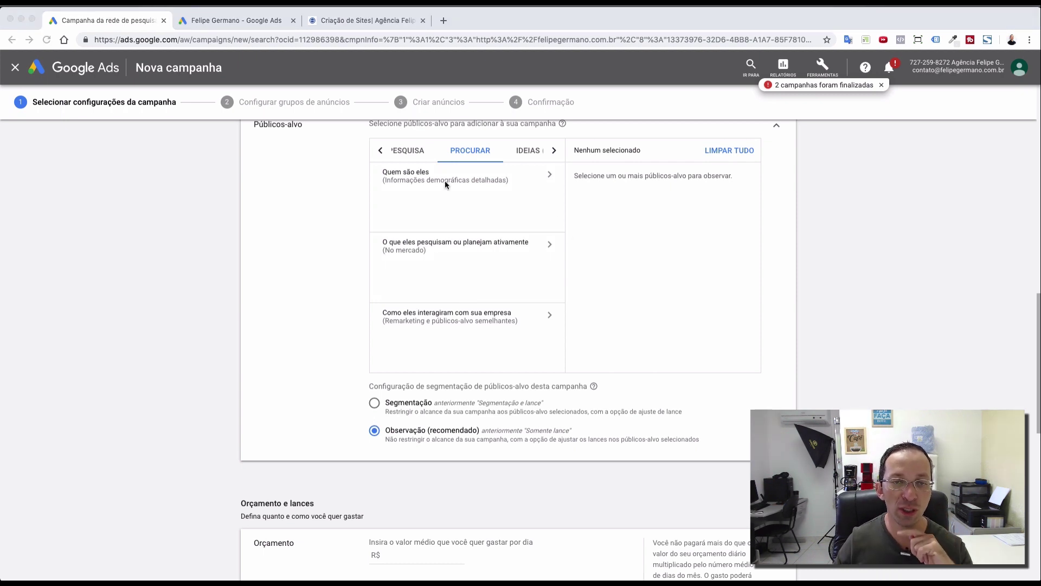
# - Browse the in-market audiences under "O que eles pesquisam ou planejam ativamente" and expand the "Automóveis e veículos" category
pyautogui.click(509, 243)
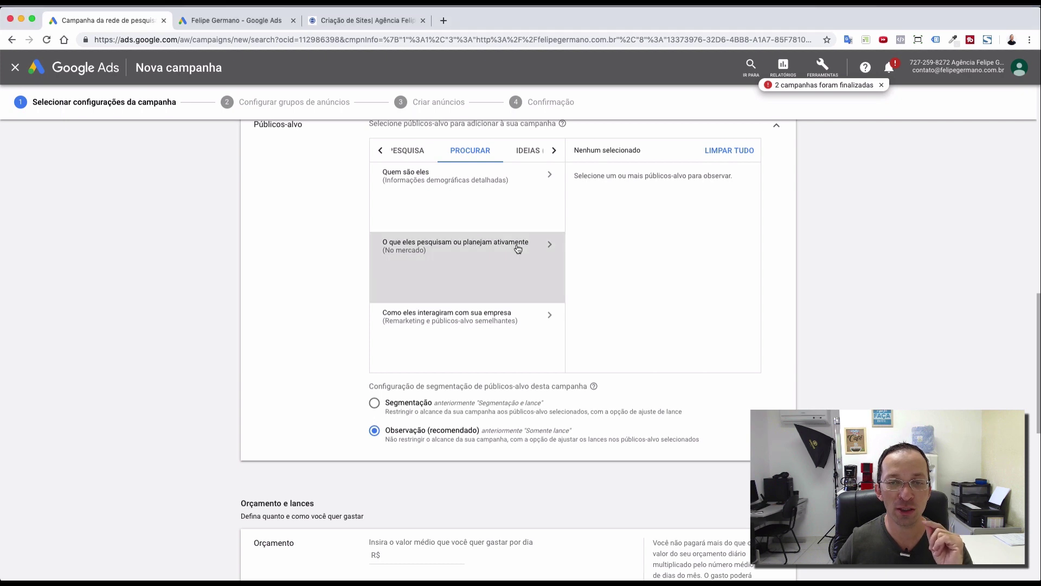
pyautogui.click(518, 249)
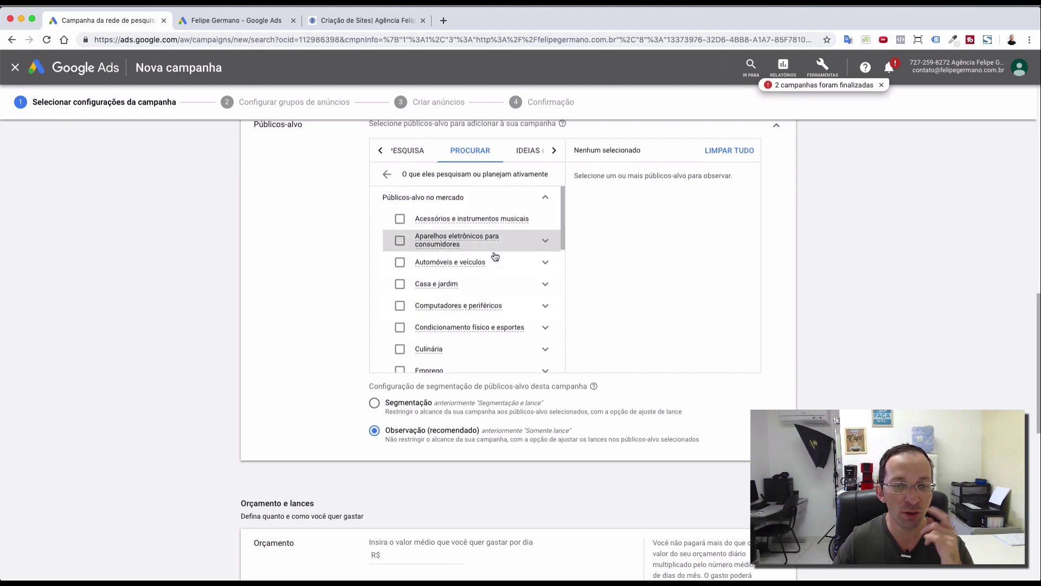
pyautogui.scroll(-1, 477, 233)
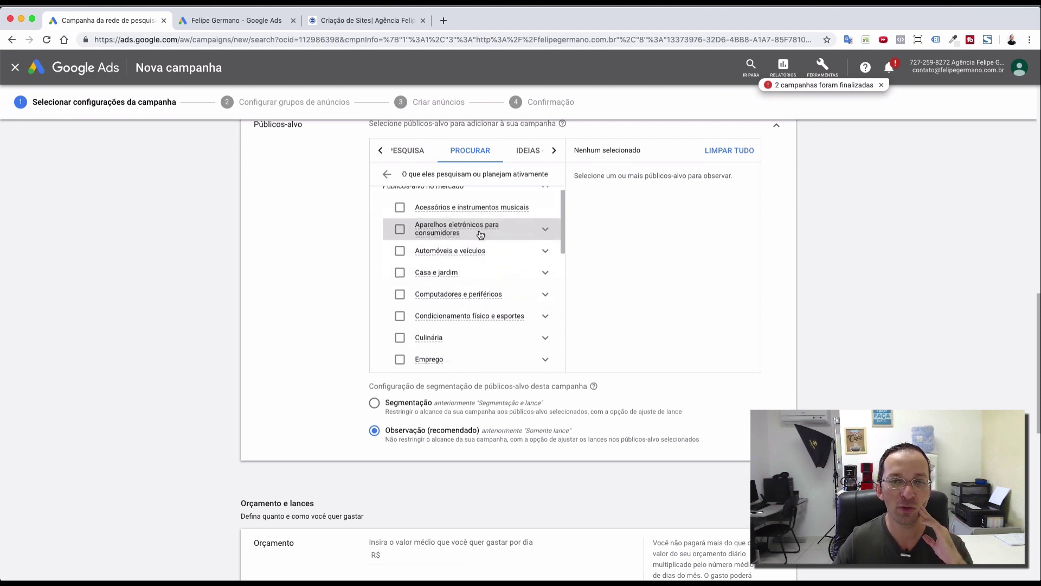
pyautogui.moveTo(481, 234)
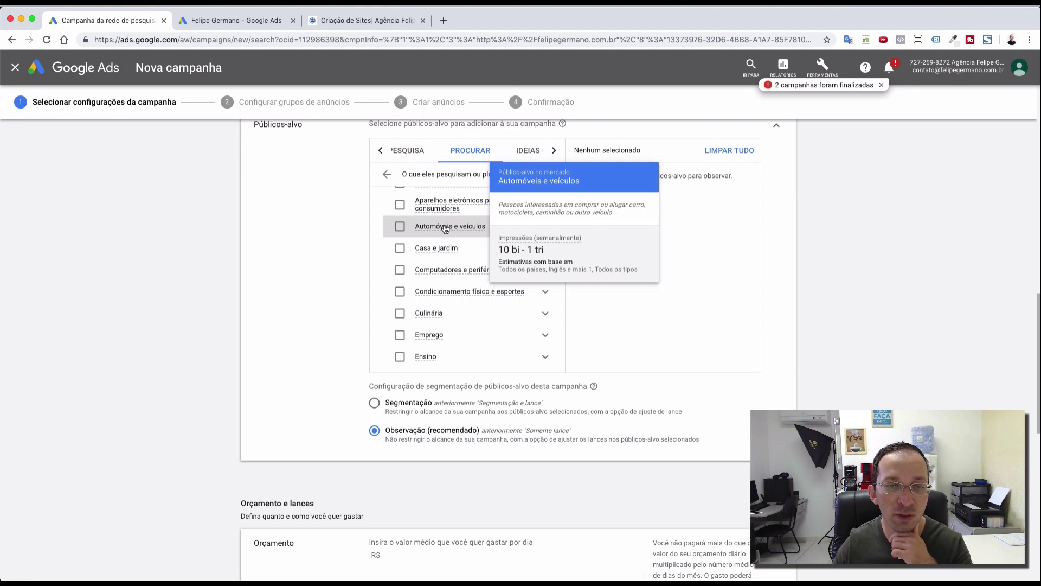
pyautogui.scroll(4, 429, 260)
pyautogui.scroll(-1, 470, 375)
pyautogui.scroll(-4, 472, 378)
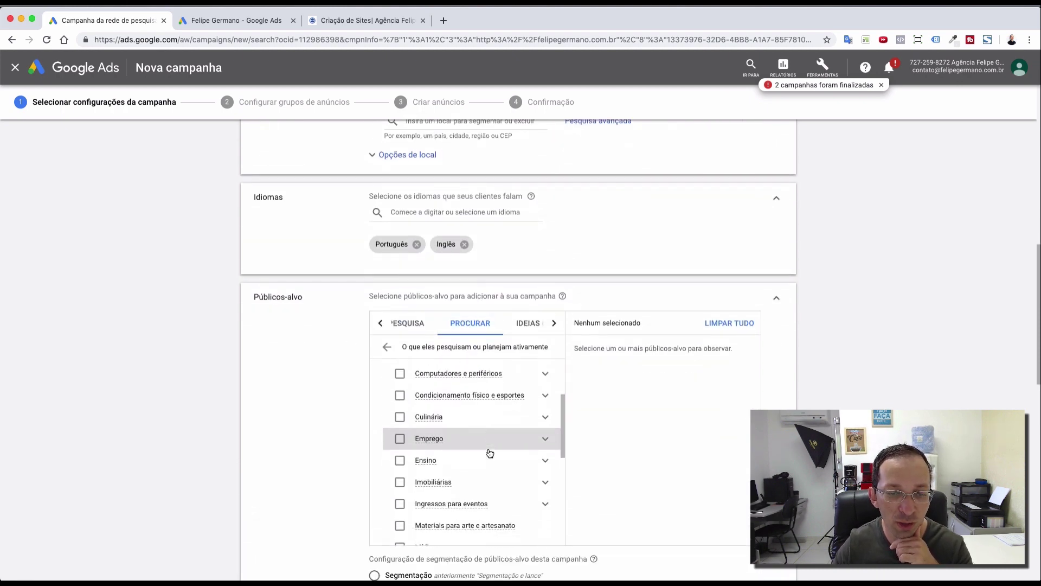
pyautogui.scroll(-2, 488, 450)
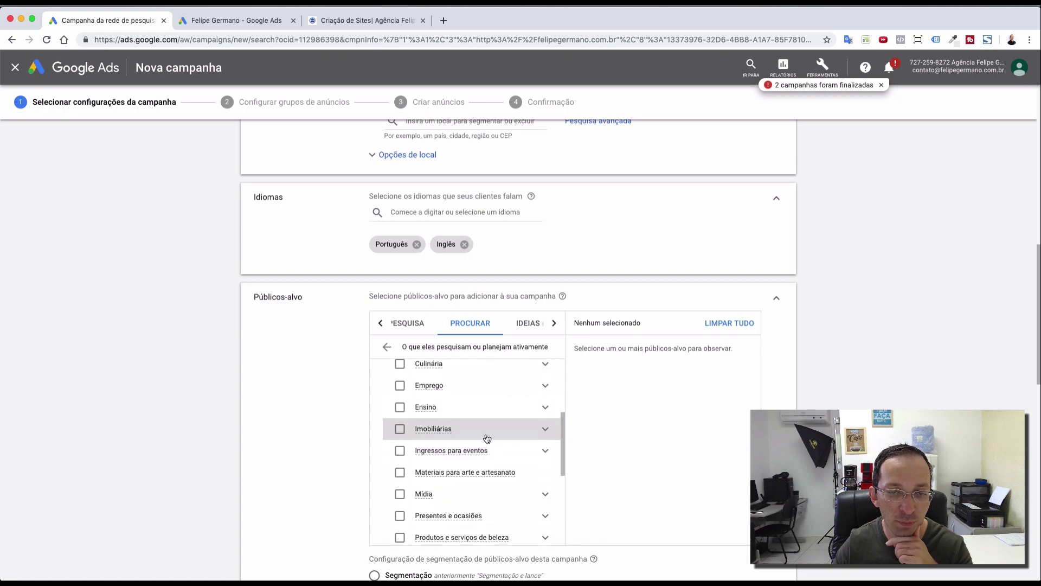
pyautogui.scroll(7, 487, 440)
pyautogui.scroll(5, 275, 506)
pyautogui.scroll(-3, 291, 489)
pyautogui.scroll(-4, 296, 465)
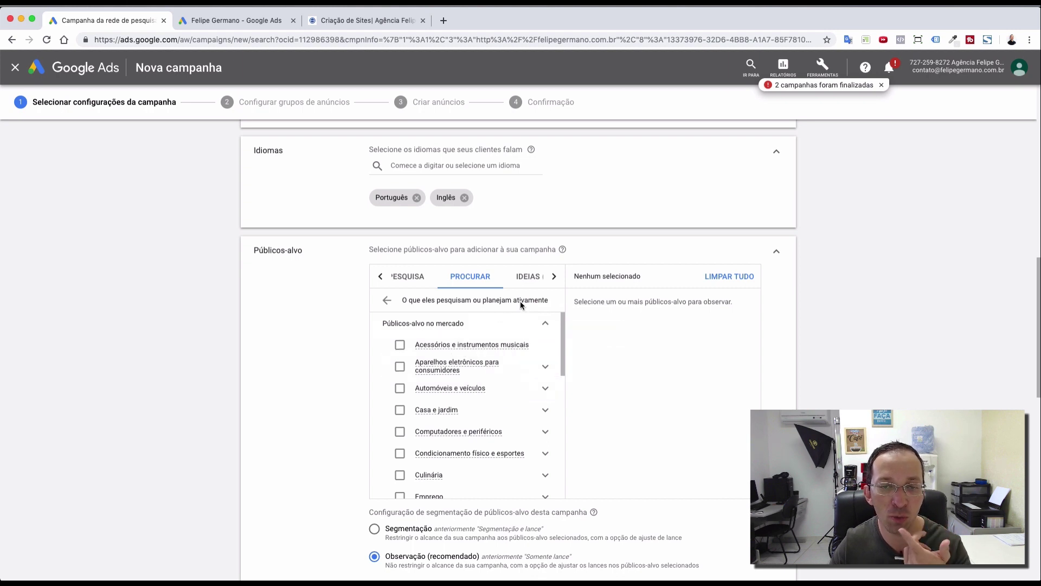
pyautogui.click(545, 391)
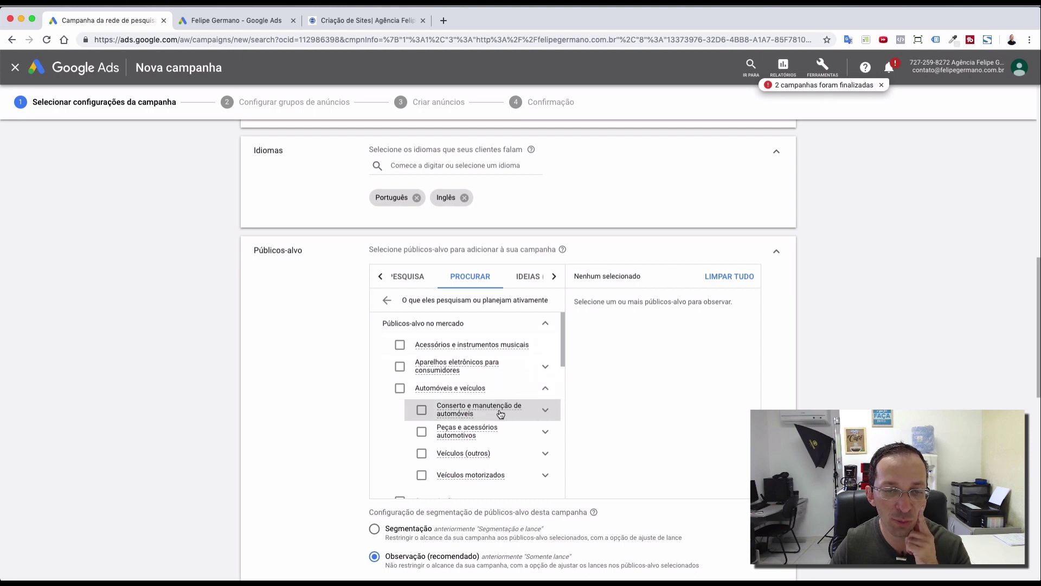
# - Look through the in-market subcategories of "Automóveis e veículos" and "Casa e jardim" and the categories that follow them
pyautogui.scroll(-1, 496, 409)
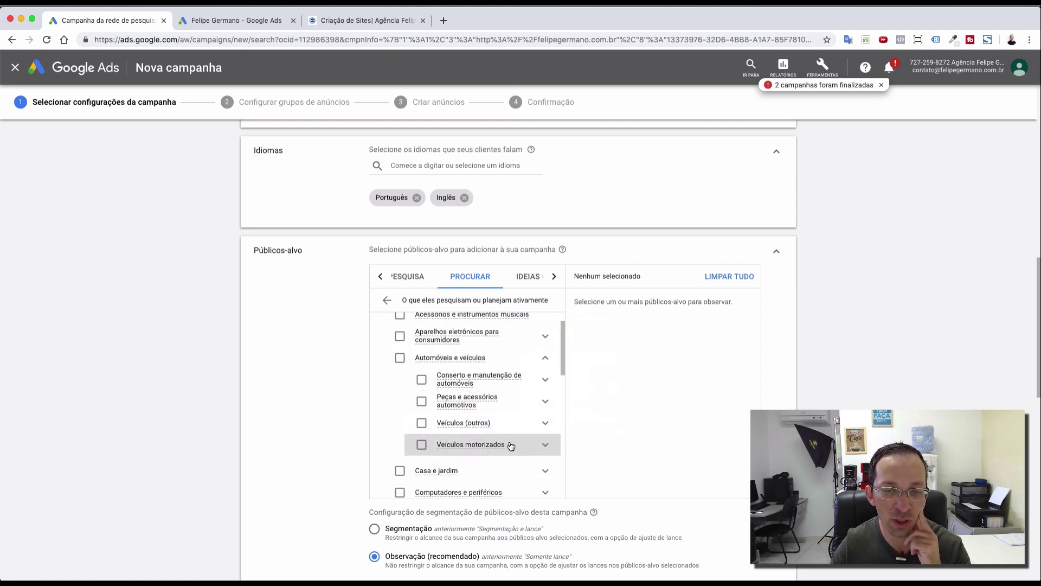
pyautogui.scroll(-2, 511, 445)
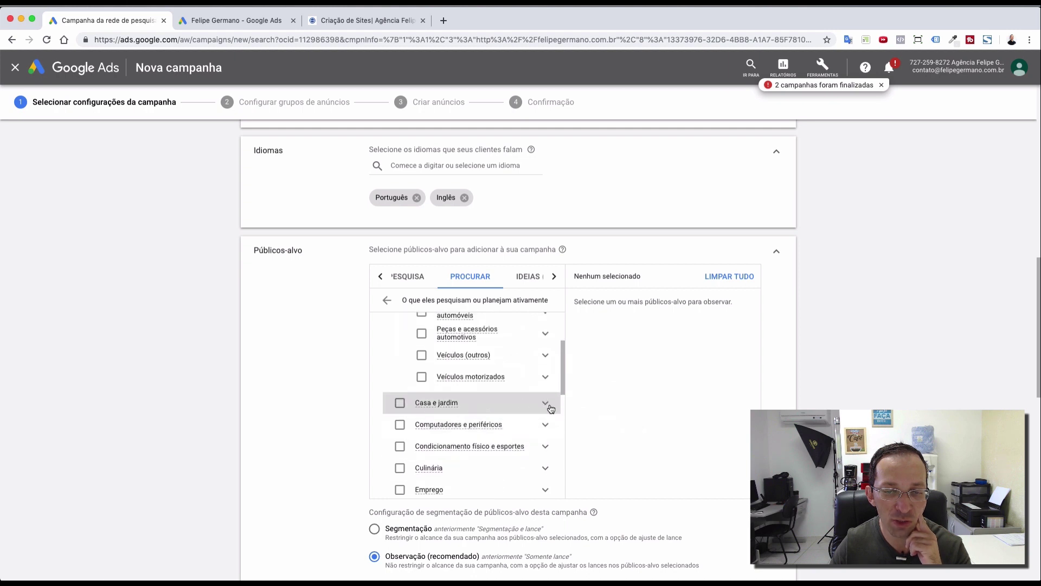
pyautogui.click(549, 407)
pyautogui.scroll(-3, 524, 420)
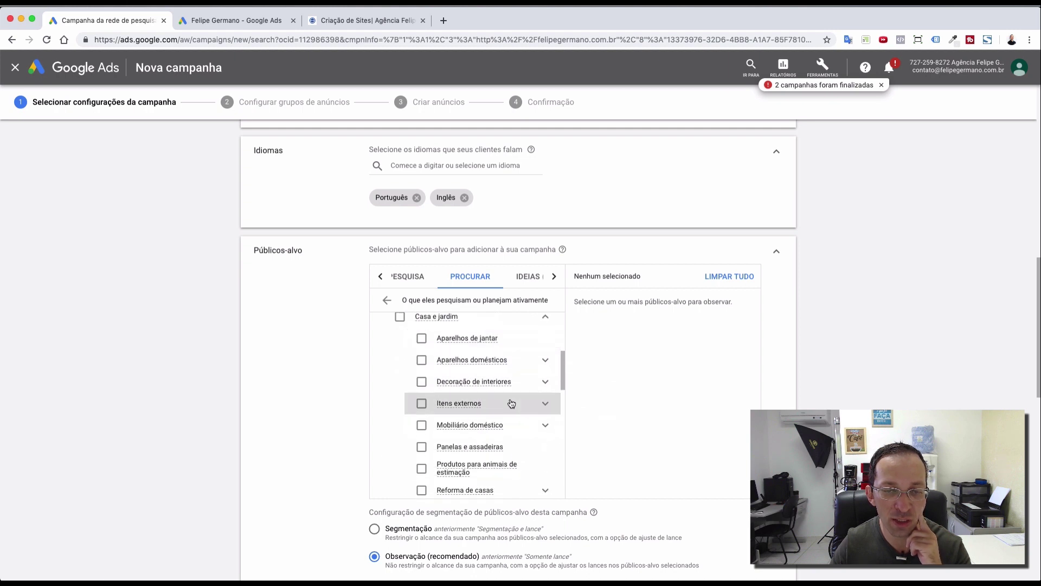
pyautogui.scroll(-2, 510, 411)
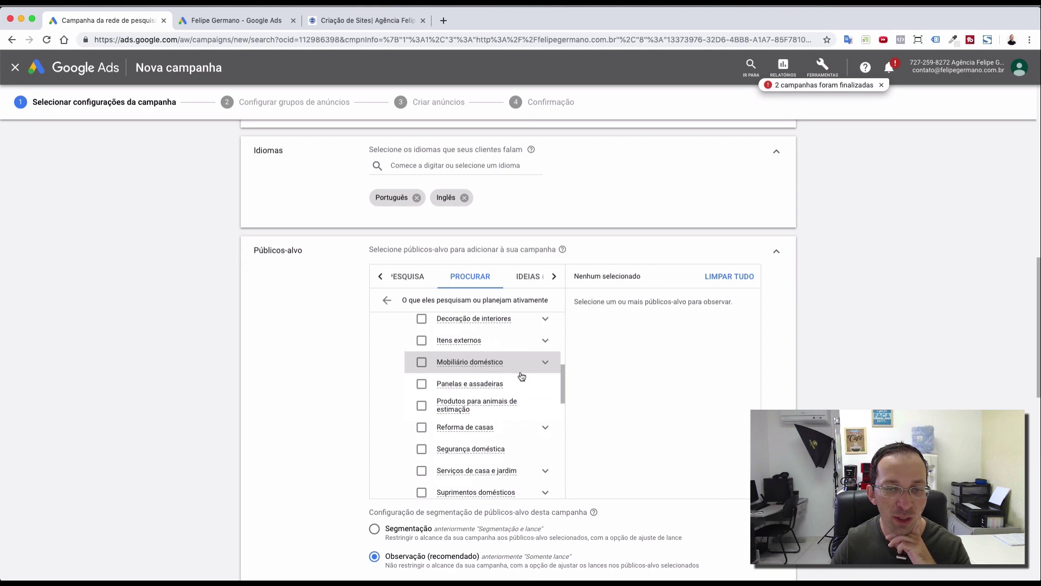
pyautogui.scroll(-4, 513, 396)
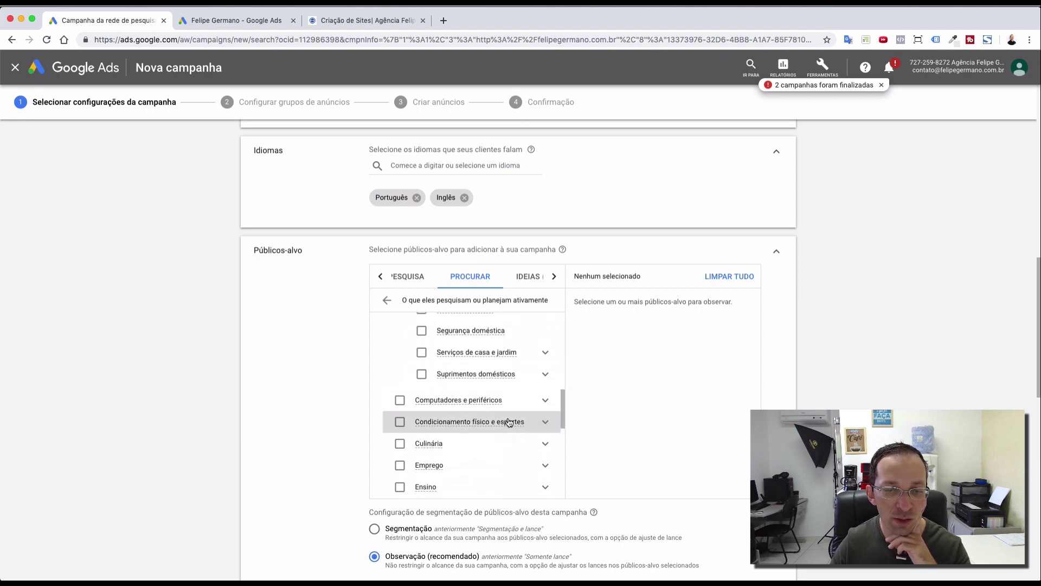
pyautogui.scroll(-2, 493, 448)
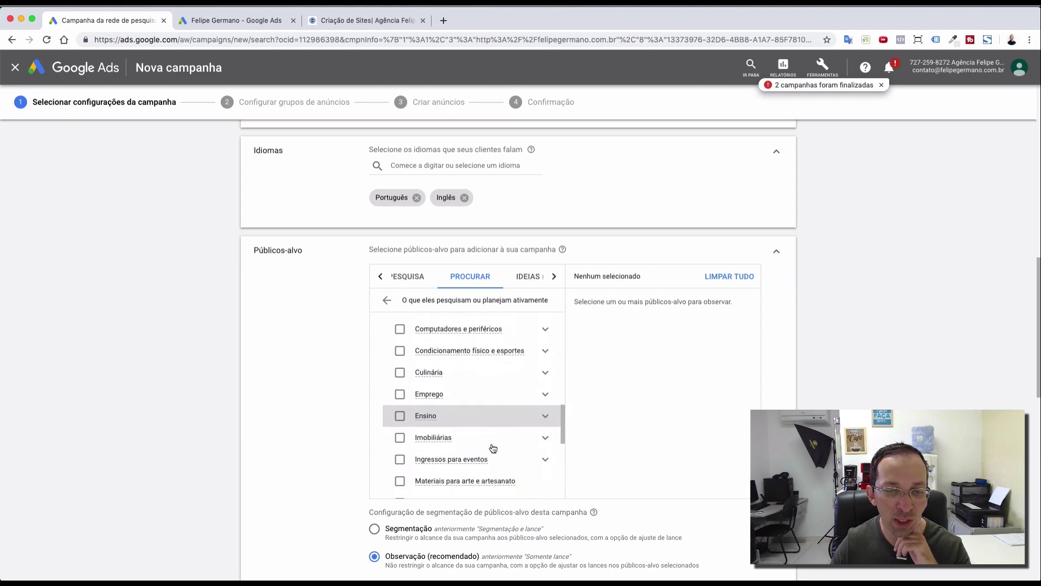
# - Expand "Imobiliárias" and select it together with Imóveis comerciais, Imóveis residenciais and Mudança e transferência
pyautogui.click(545, 435)
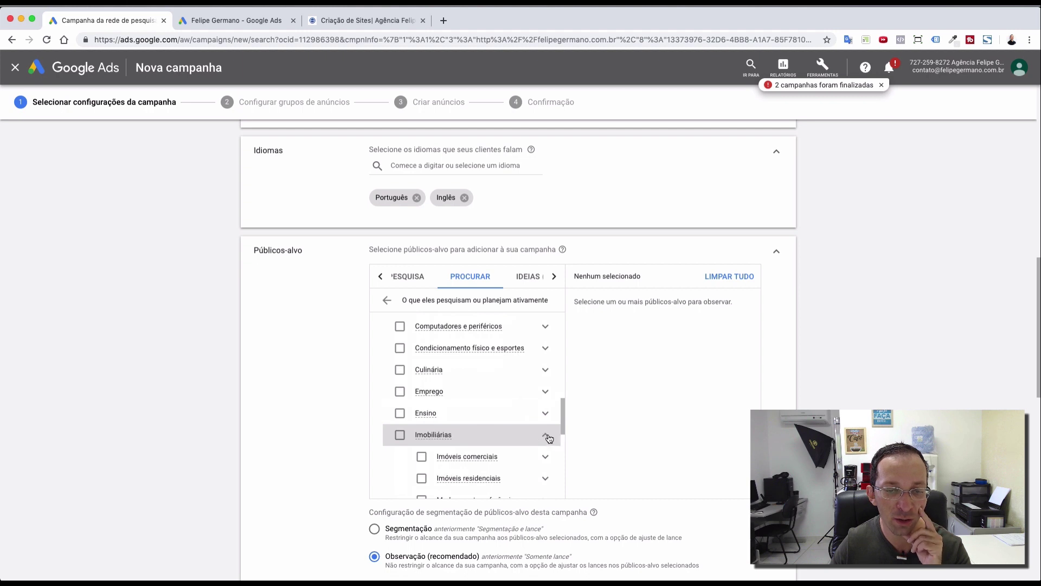
pyautogui.scroll(-2, 514, 446)
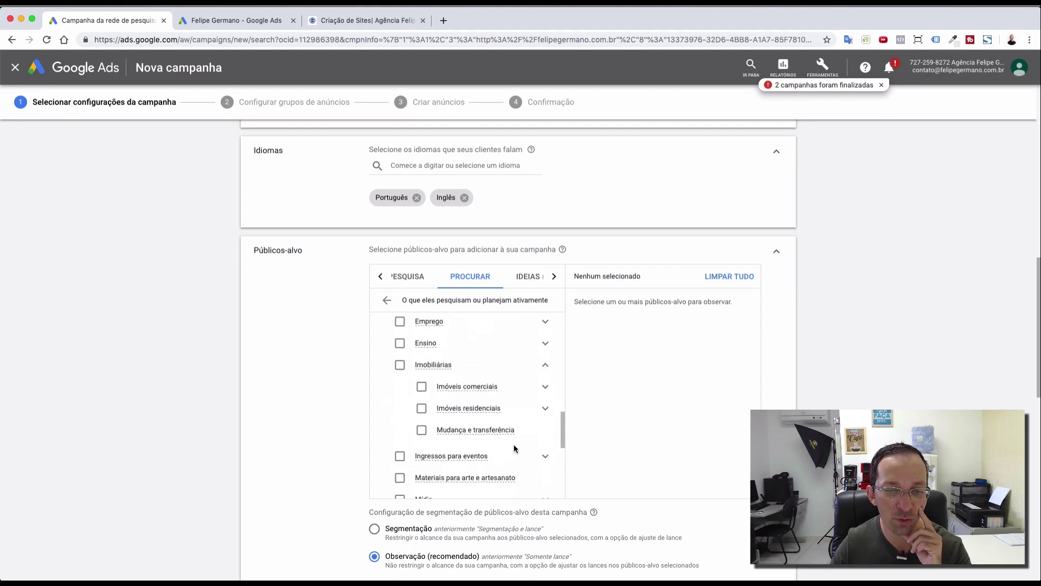
pyautogui.click(422, 389)
pyautogui.click(425, 413)
pyautogui.click(422, 430)
pyautogui.click(400, 367)
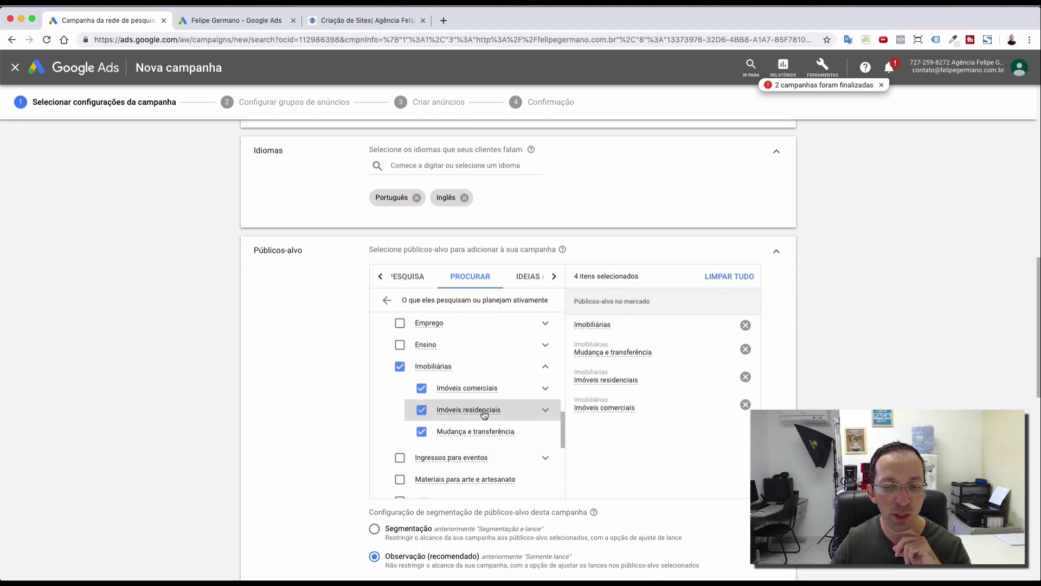
# - Look through the remaining in-market categories, including the subcategories of "Produtos e serviços de beleza"
pyautogui.scroll(-1, 484, 415)
pyautogui.scroll(-3, 484, 415)
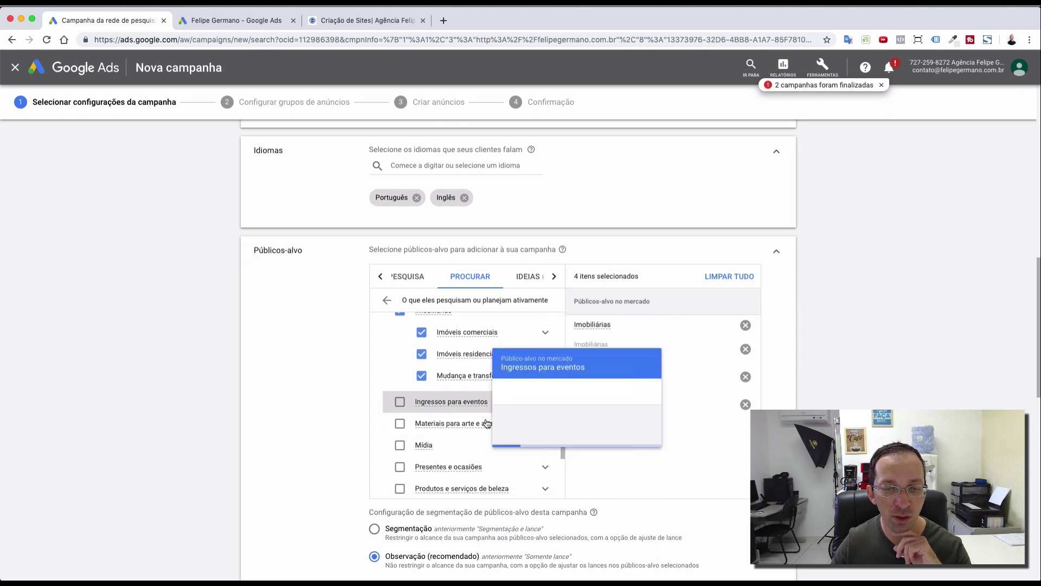
pyautogui.scroll(-3, 486, 422)
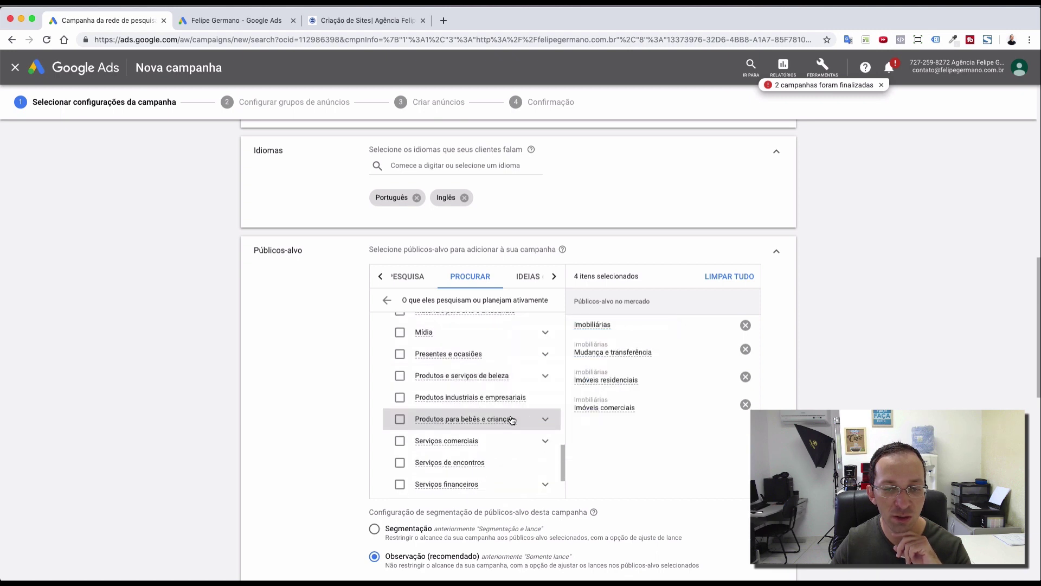
pyautogui.click(545, 382)
pyautogui.scroll(-7, 515, 420)
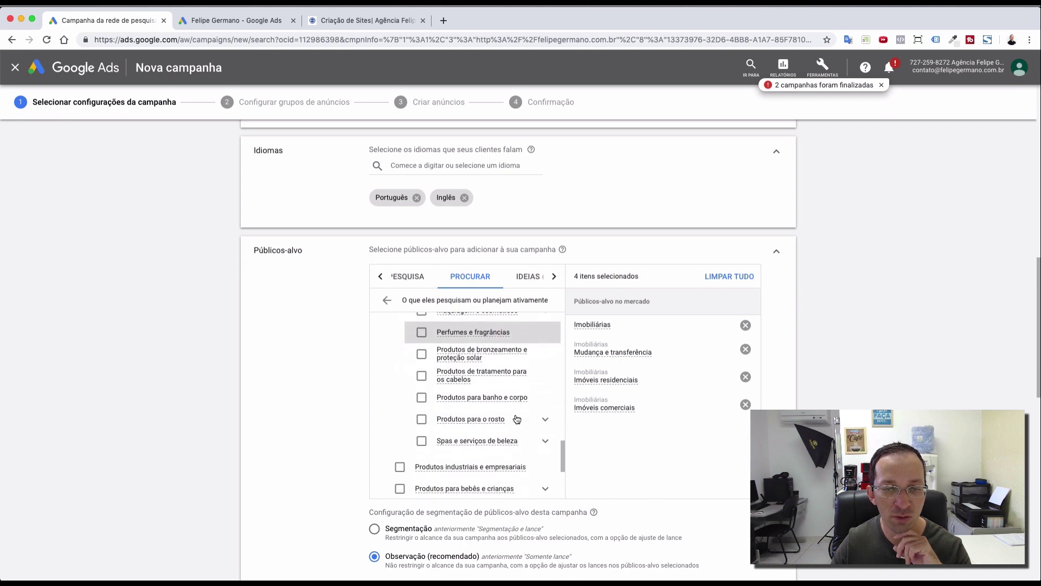
pyautogui.scroll(-3, 517, 419)
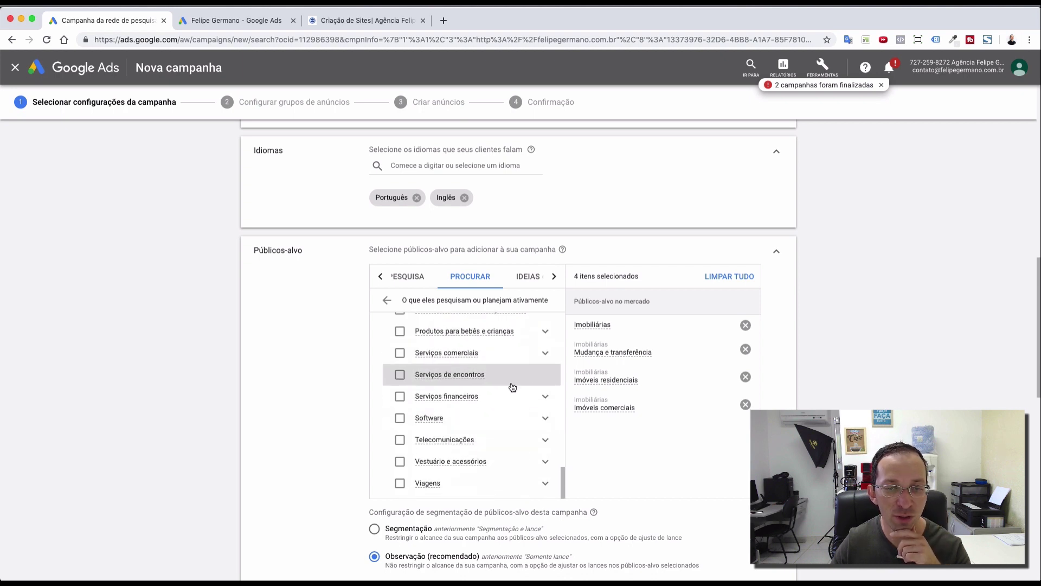
# - Select the first six "Serviços comerciais" audiences, from Material de escritório through Serviços de folha de pagamento
pyautogui.click(546, 353)
pyautogui.click(421, 374)
pyautogui.click(421, 395)
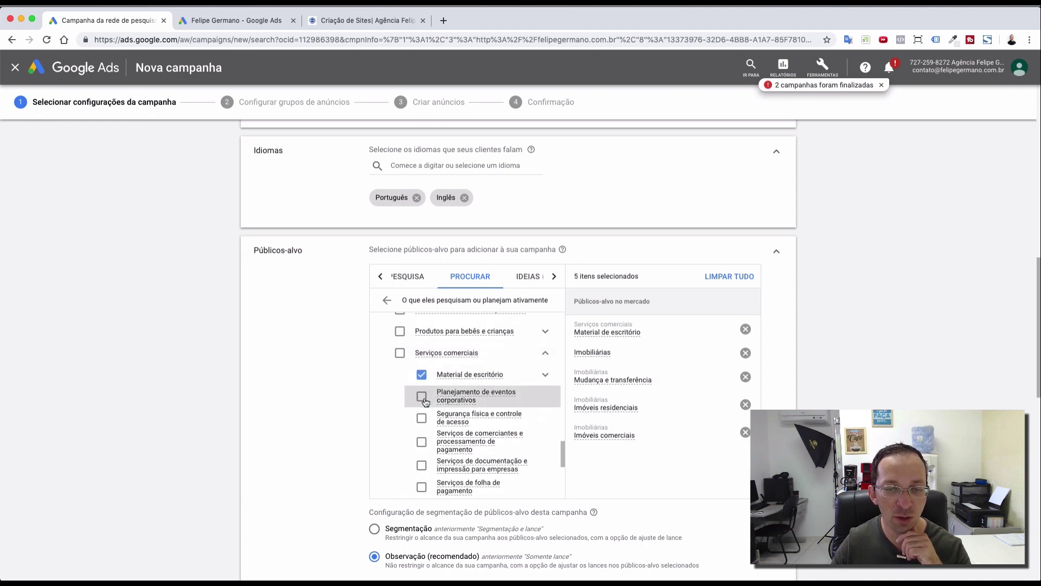
pyautogui.click(422, 418)
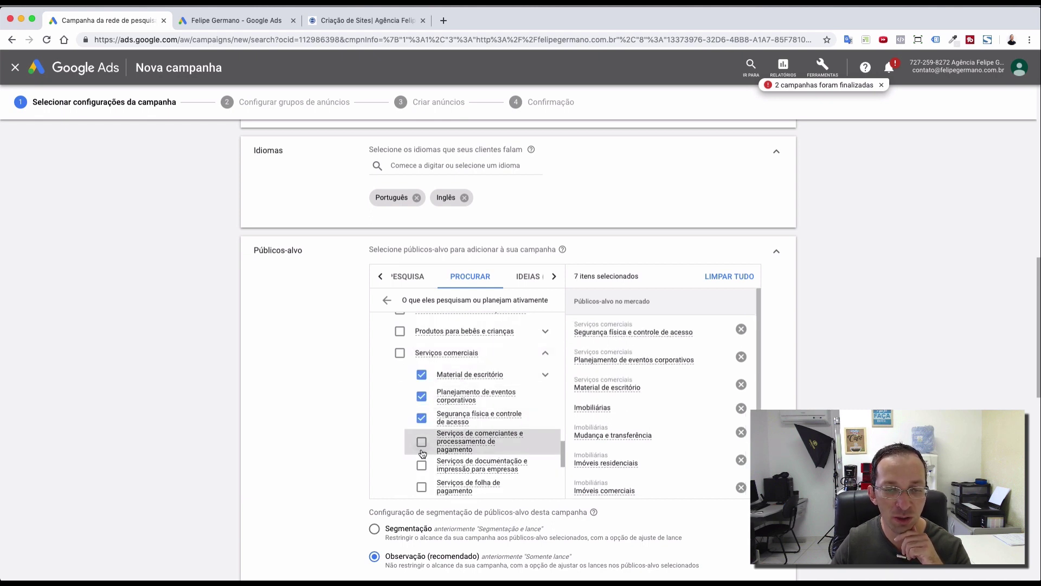
pyautogui.click(422, 443)
pyautogui.click(422, 465)
pyautogui.click(422, 487)
pyautogui.scroll(-3, 502, 436)
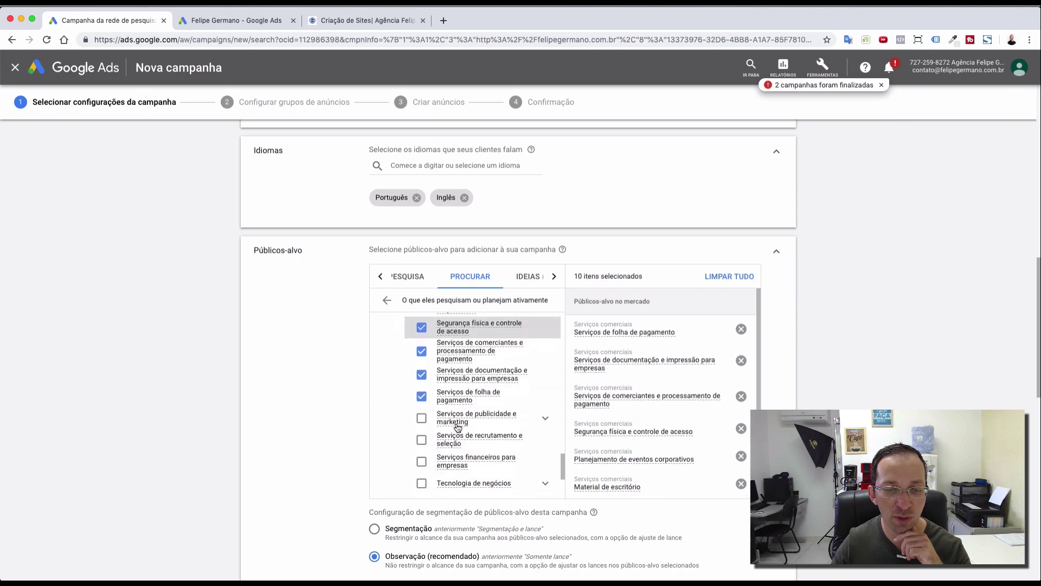
pyautogui.scroll(-5, 501, 437)
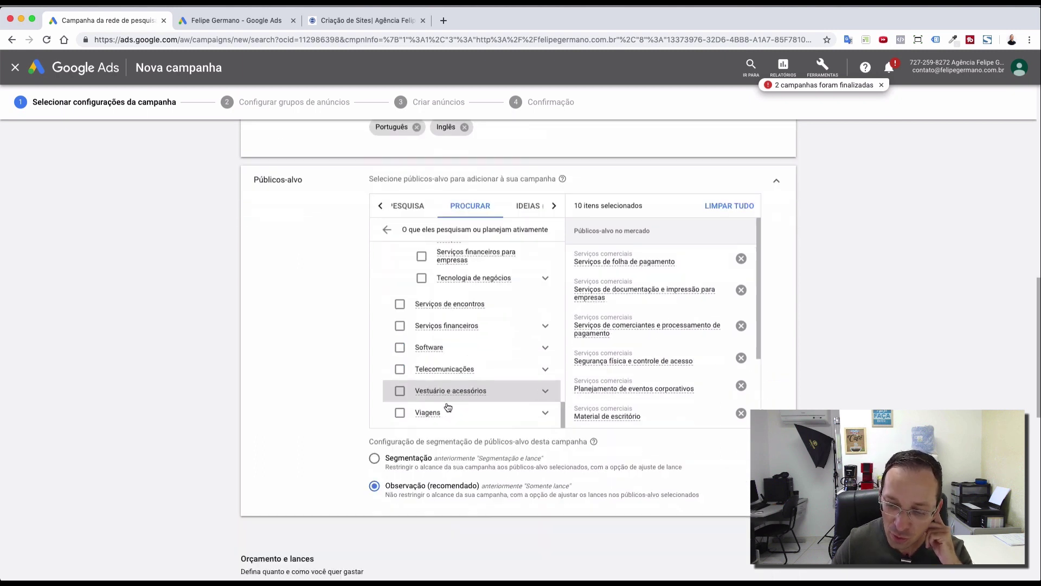
# - Review the audience targeting setting and the budget section, and calculate the daily budget as 300/30 in Spotlight
pyautogui.scroll(-2, 327, 383)
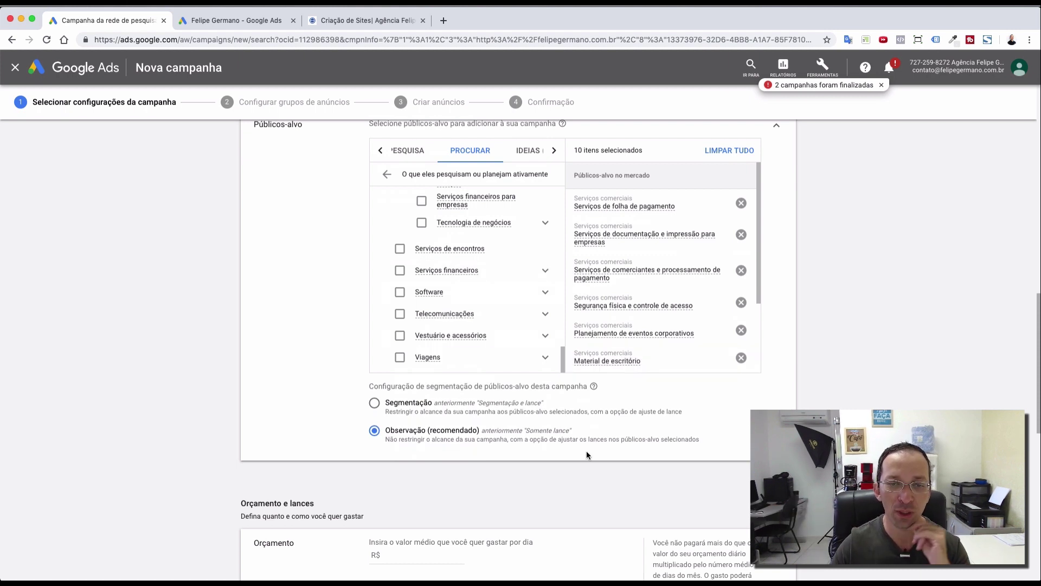
pyautogui.scroll(-3, 577, 442)
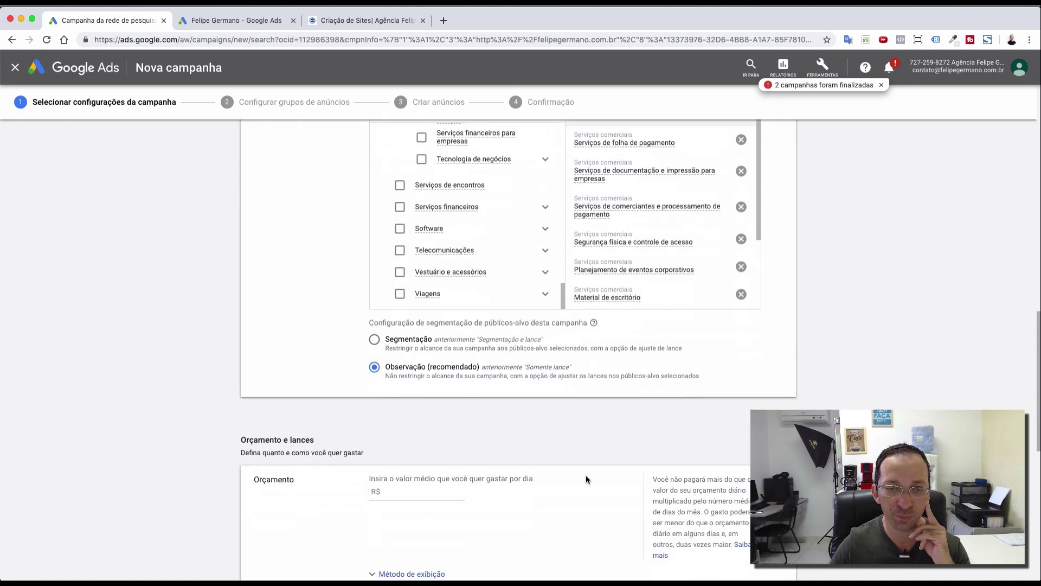
pyautogui.scroll(2, 542, 260)
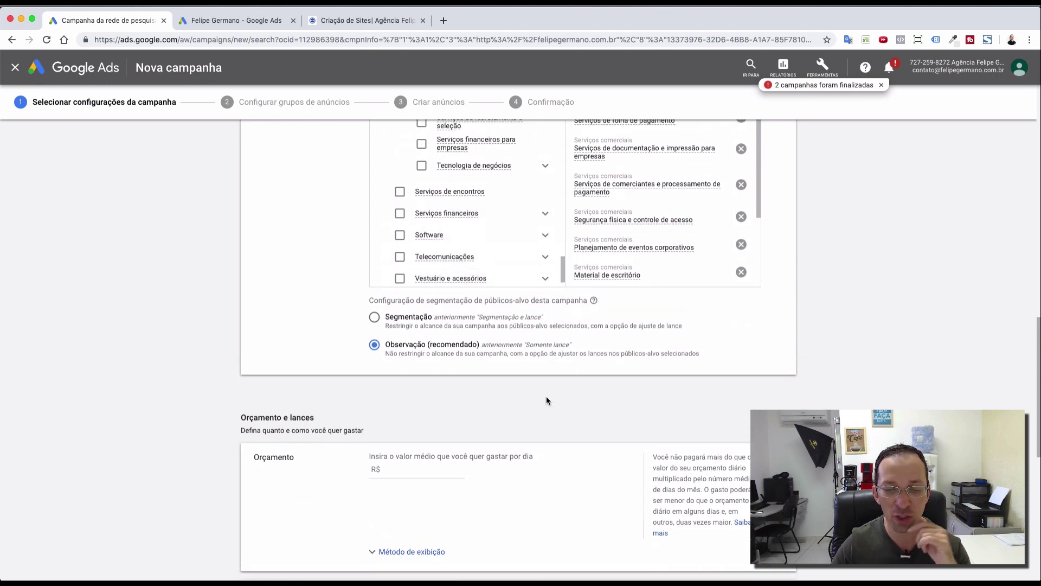
pyautogui.scroll(-2, 541, 404)
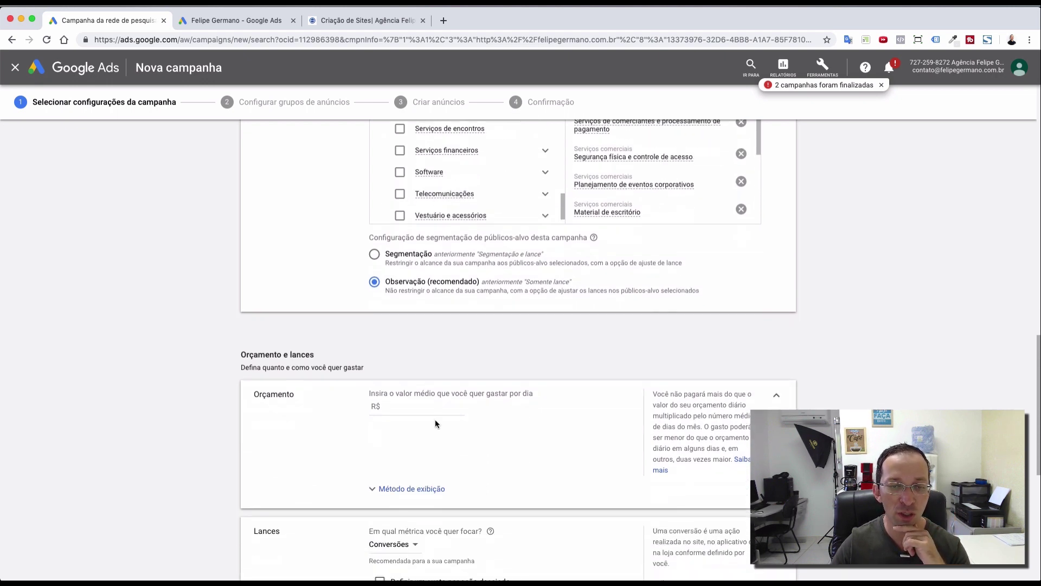
pyautogui.click(427, 409)
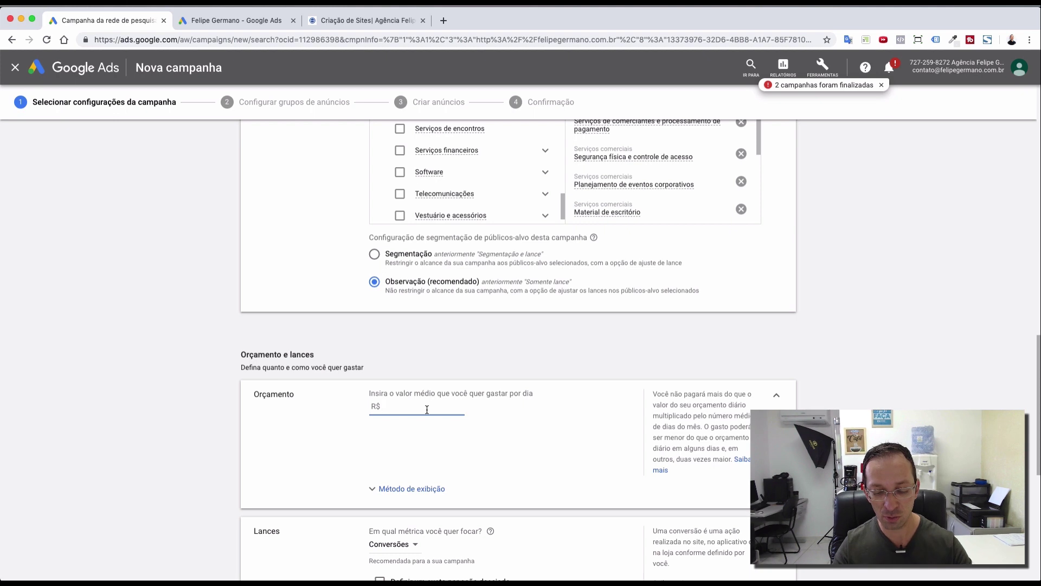
pyautogui.click(385, 370)
pyautogui.press('super+space')
pyautogui.write('30/10')
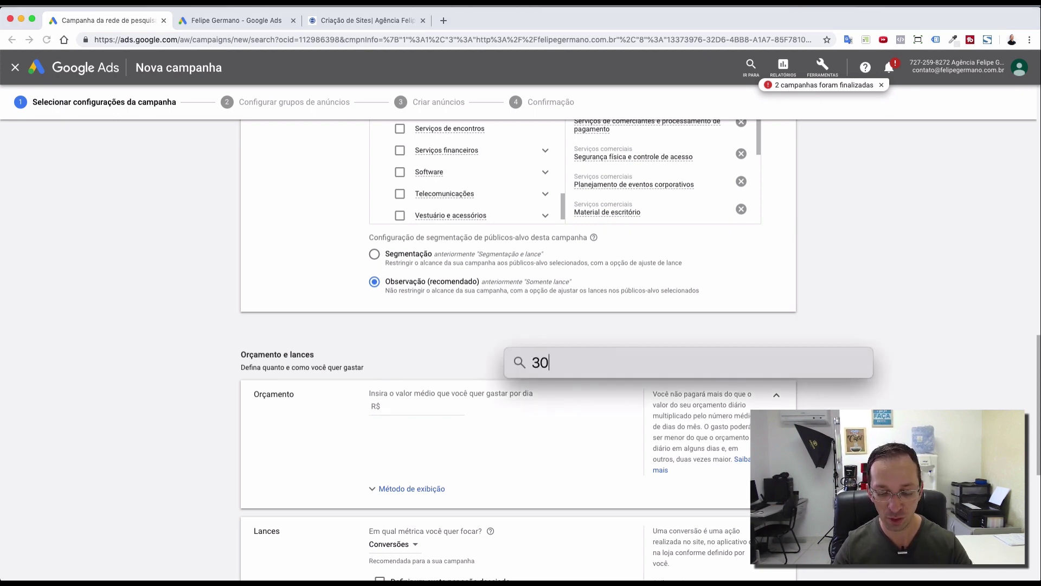
pyautogui.press('BackSpace')
pyautogui.press('BackSpace')
pyautogui.press('BackSpace')
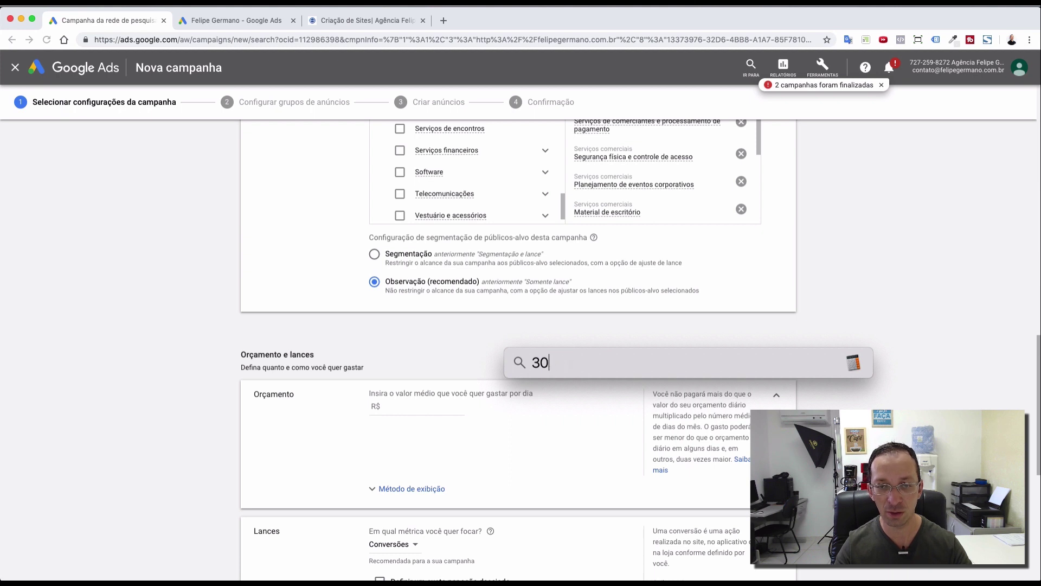
pyautogui.write('0/')
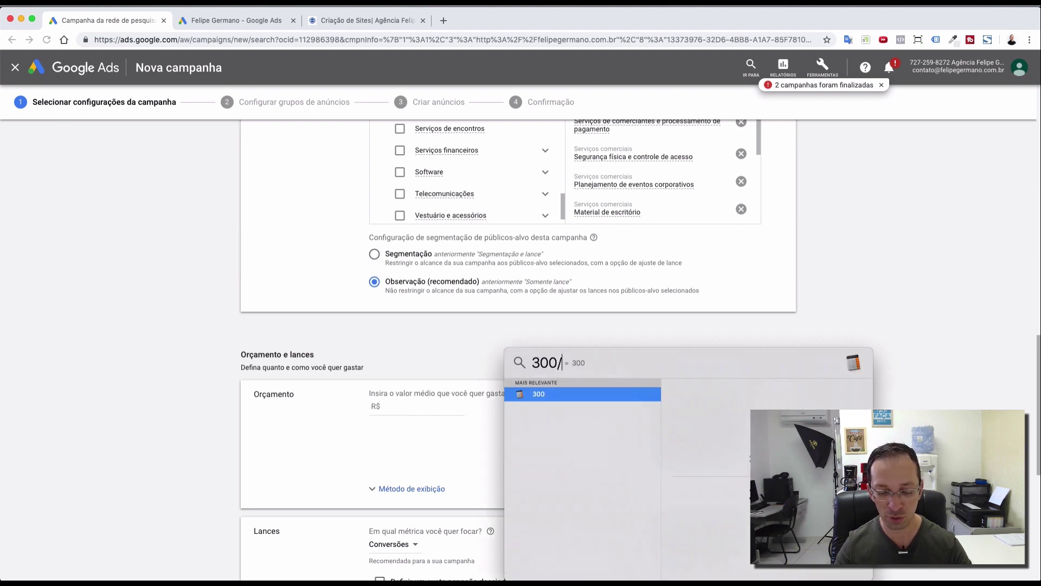
pyautogui.write('30')
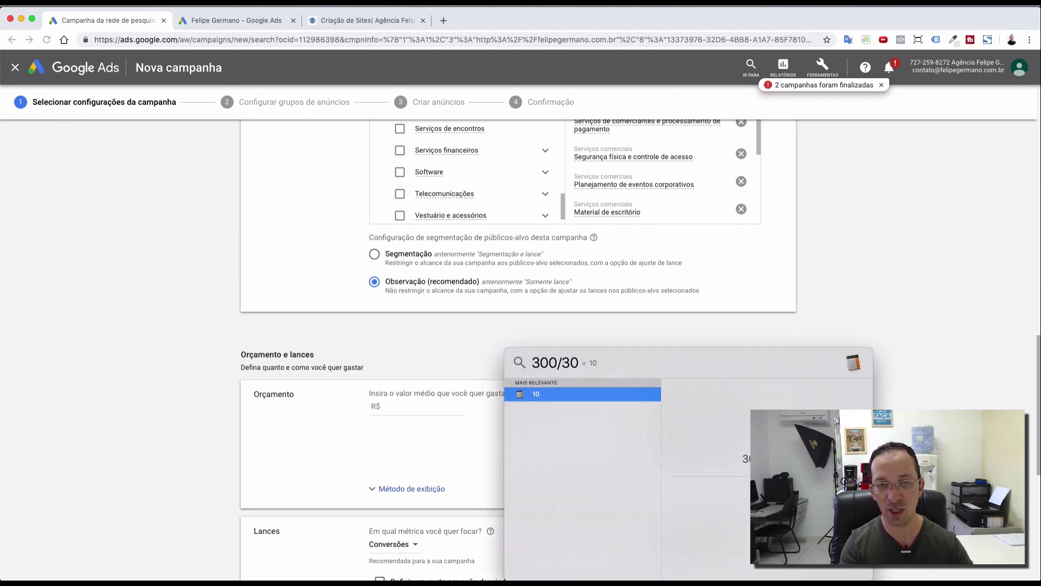
pyautogui.press('Escape')
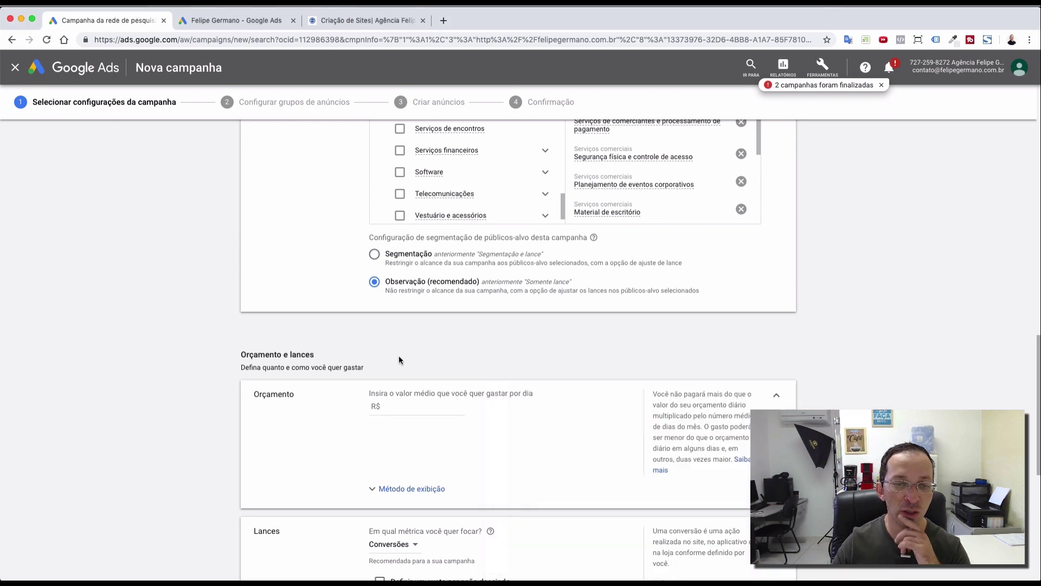
# - Set the campaign's average daily budget to R$ 10 and expand the "Método de exibição" options
pyautogui.click(401, 405)
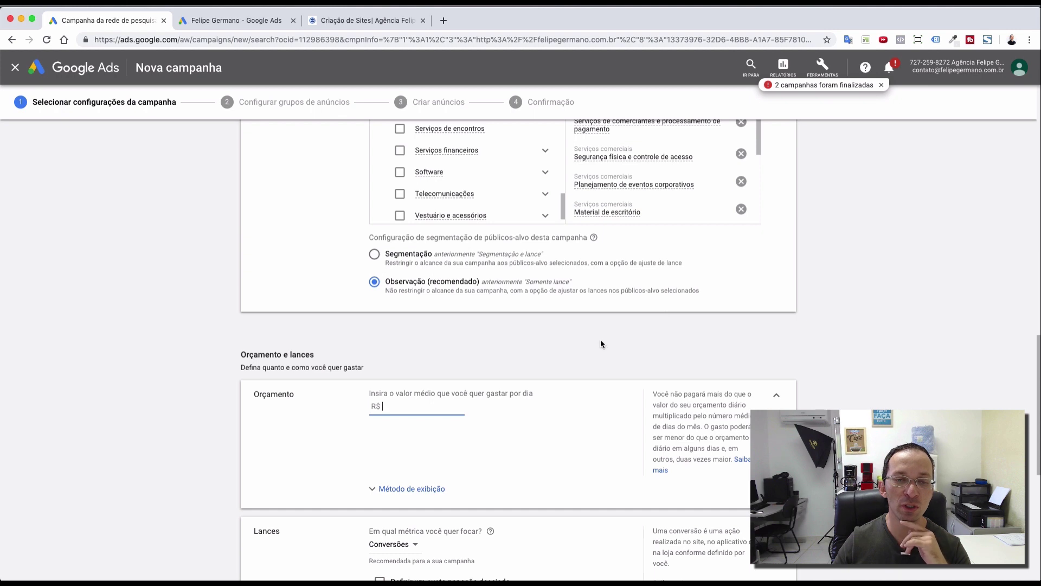
pyautogui.write('10')
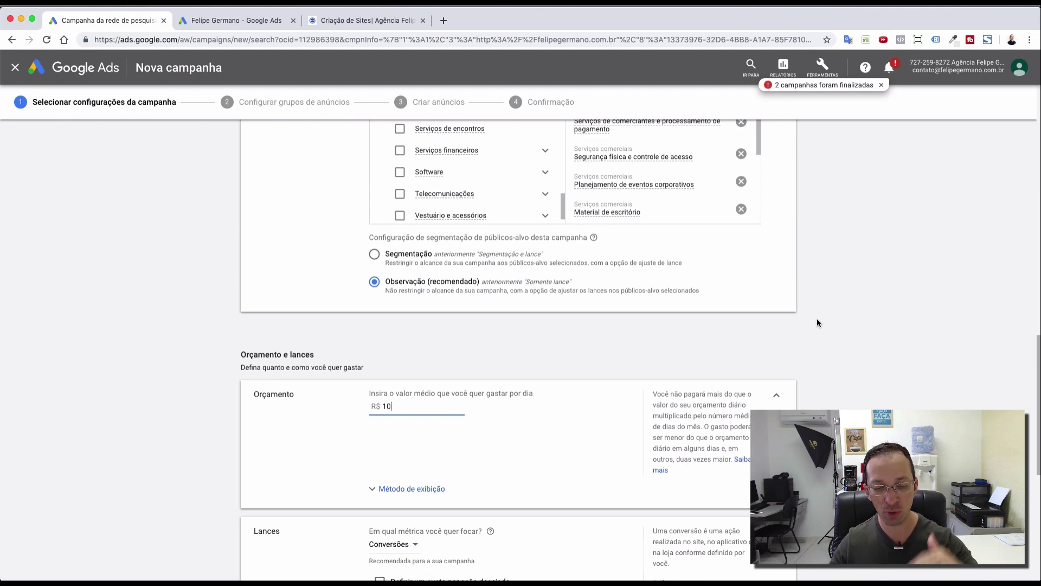
pyautogui.click(430, 490)
pyautogui.scroll(-3, 581, 464)
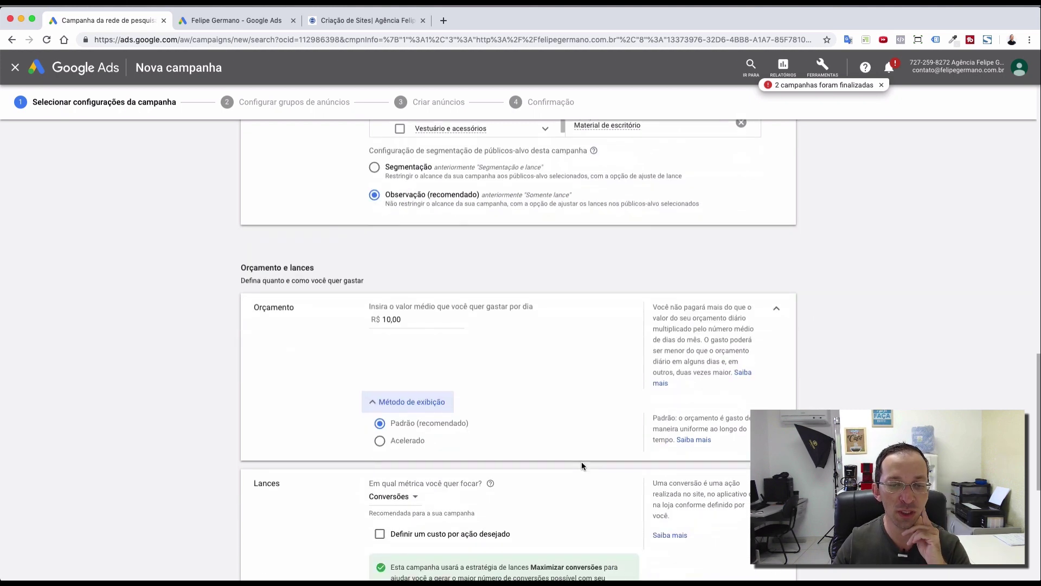
# - Examine the bidding section's focus metric options and strategy information, leaving "Conversões" selected
pyautogui.scroll(-4, 582, 462)
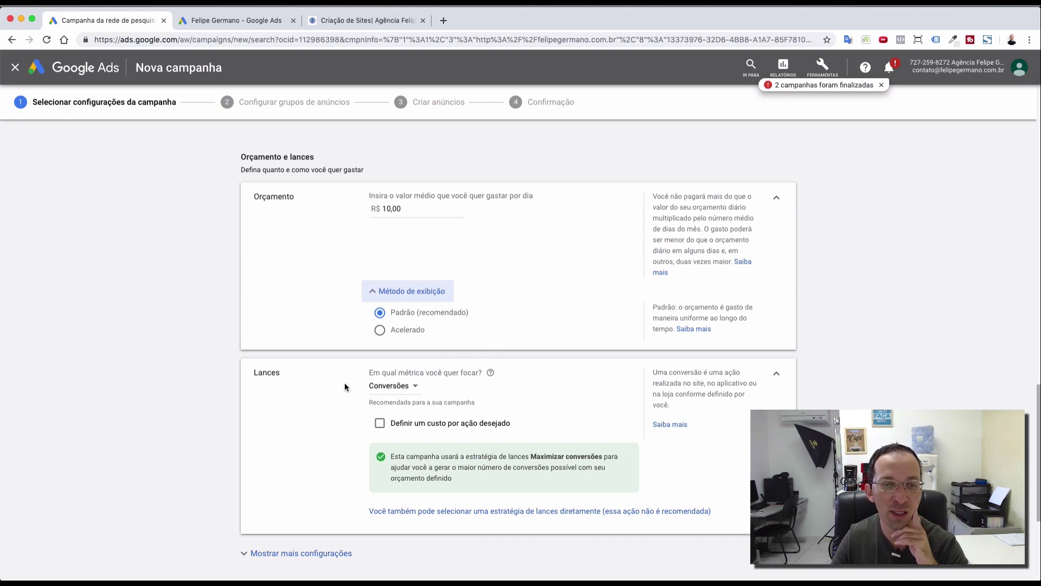
pyautogui.scroll(-3, 320, 395)
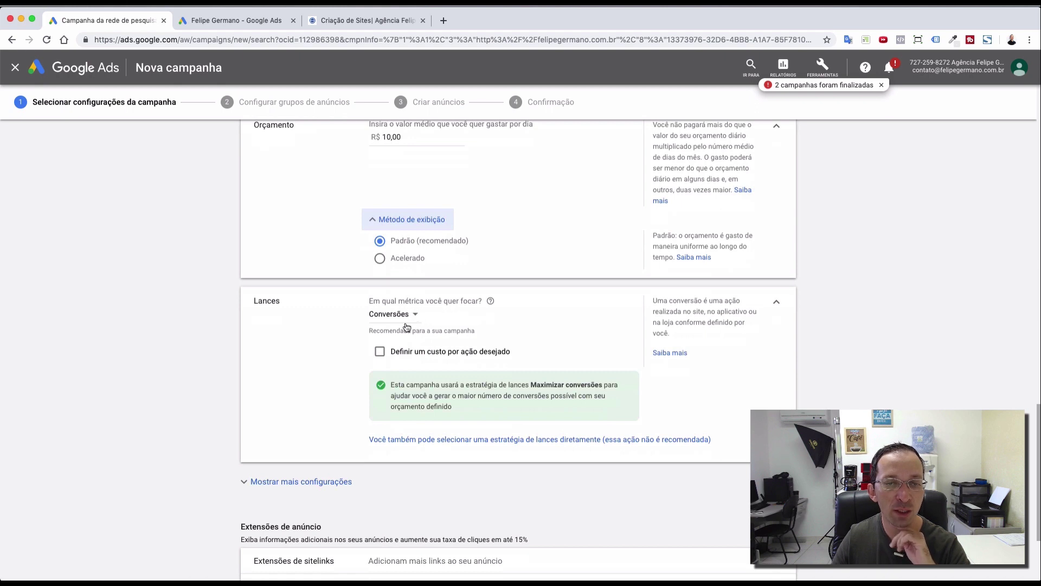
pyautogui.click(416, 320)
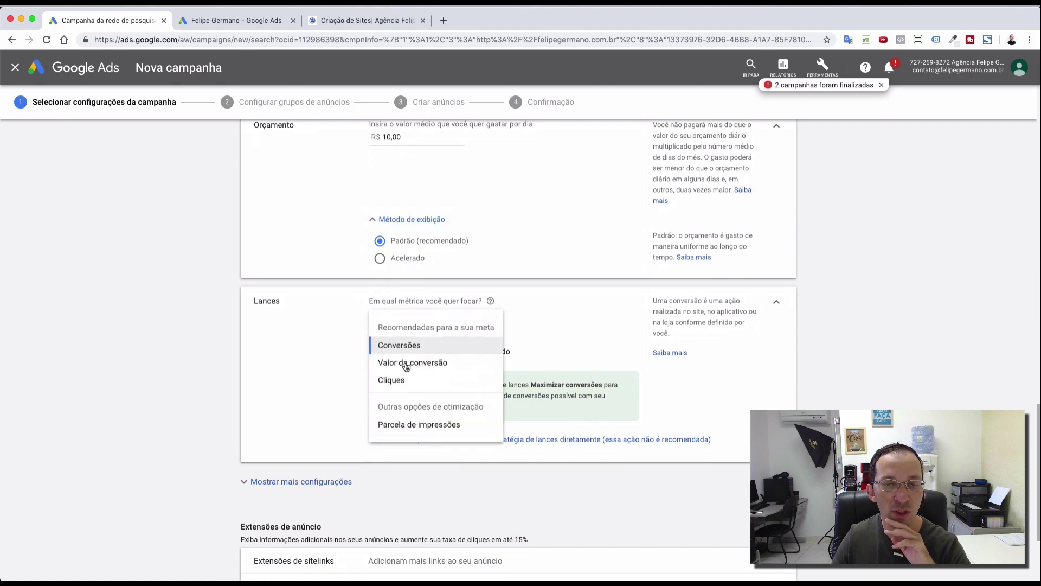
pyautogui.click(301, 363)
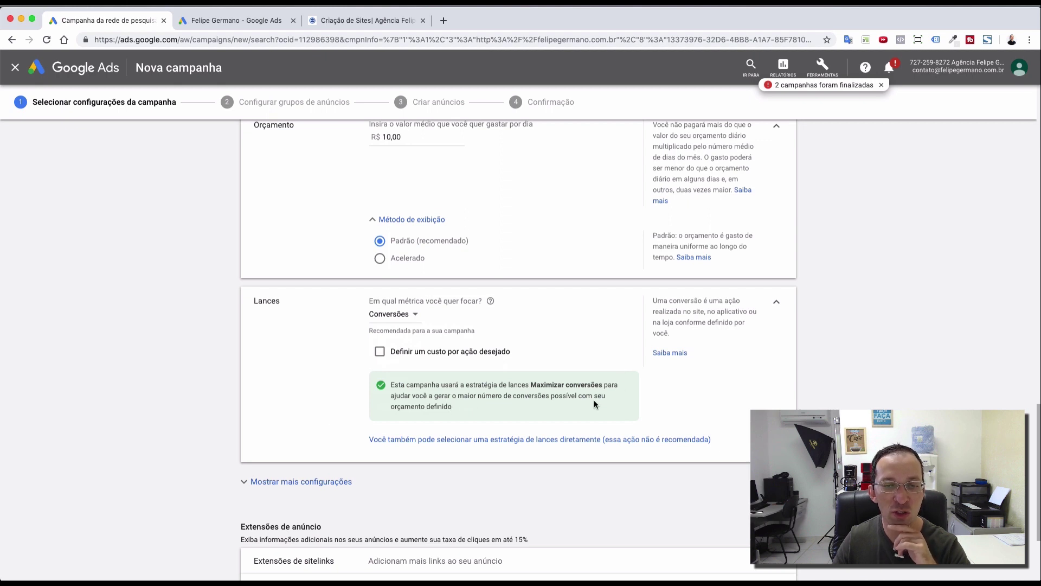
pyautogui.scroll(-1, 483, 415)
pyautogui.scroll(-3, 483, 415)
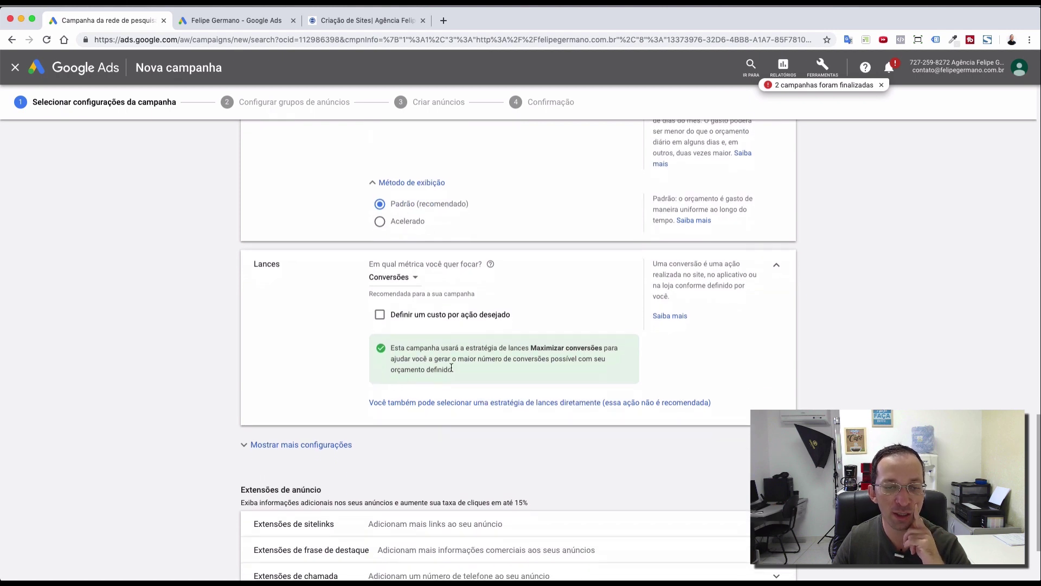
# - Show the additional campaign settings and set the first "Programação de anúncios" entry to "Segundas-feiras"
pyautogui.scroll(-5, 451, 366)
pyautogui.scroll(-1, 451, 367)
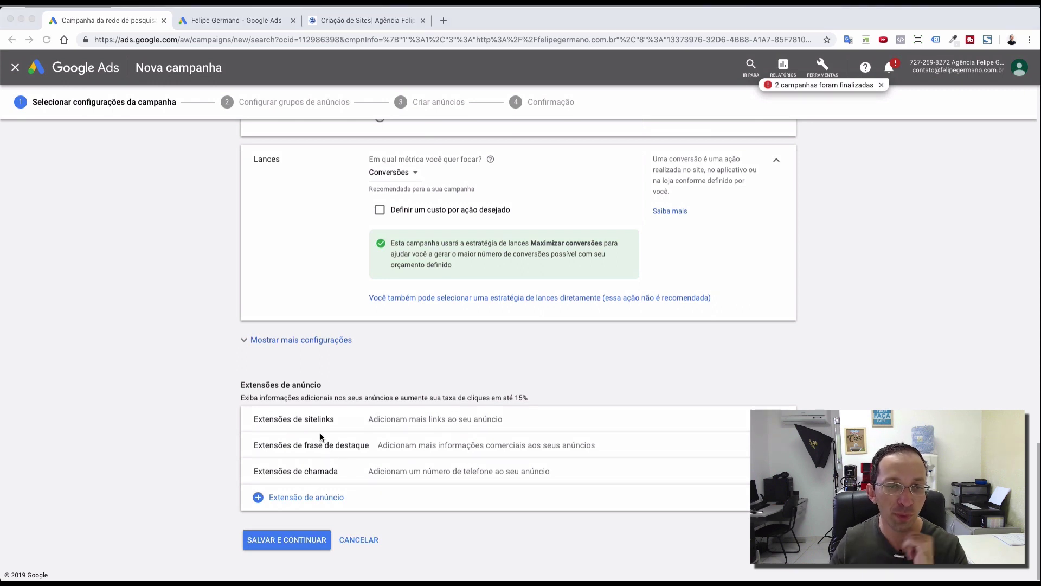
pyautogui.click(324, 341)
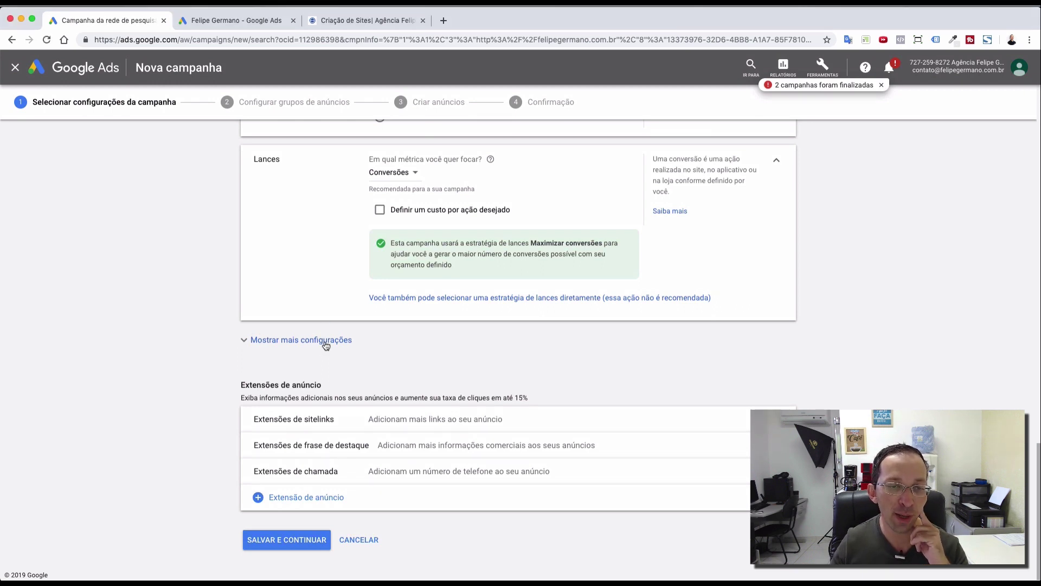
pyautogui.click(325, 340)
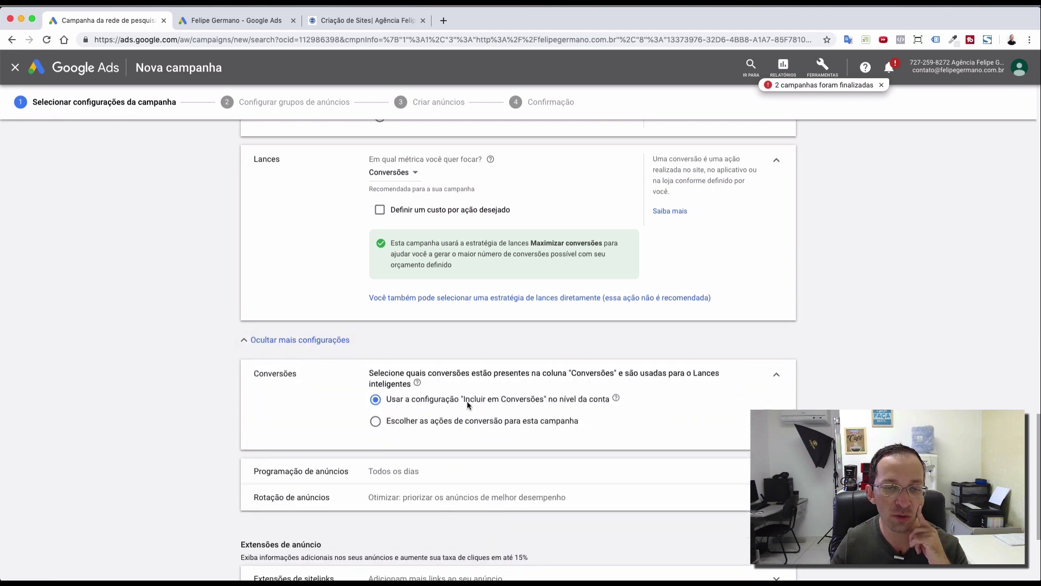
pyautogui.click(434, 474)
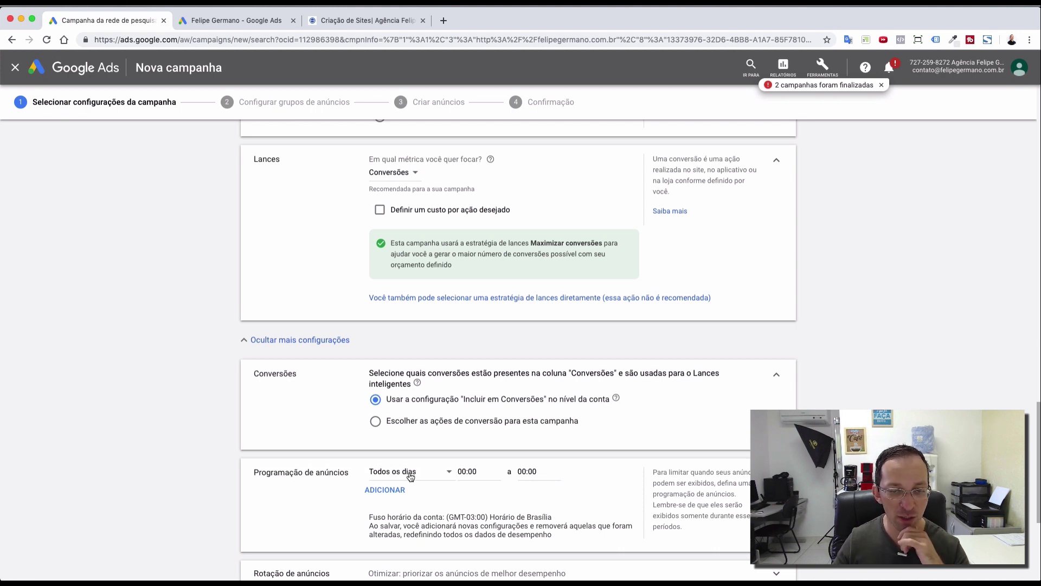
pyautogui.click(410, 477)
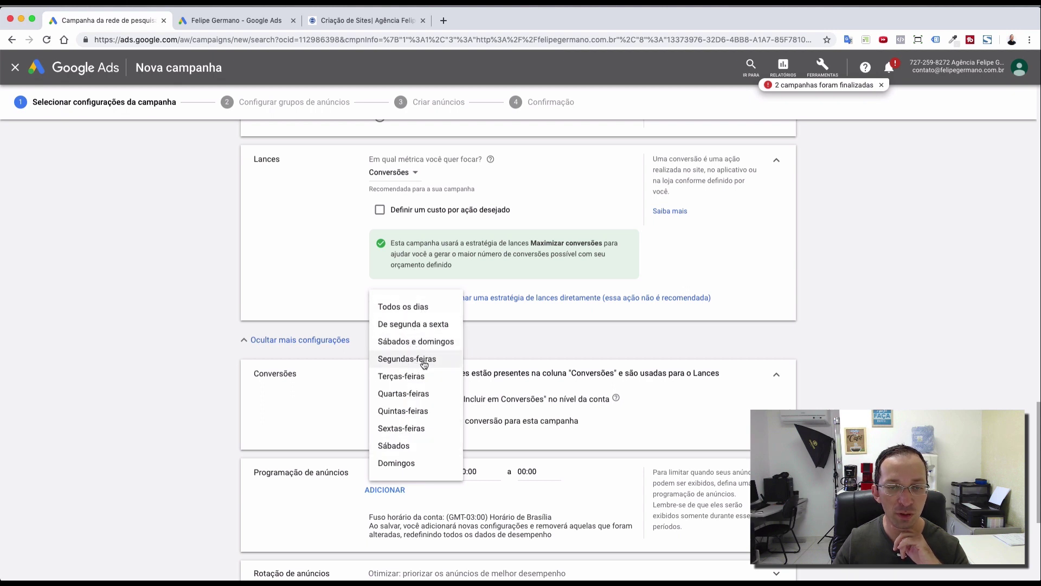
pyautogui.click(418, 362)
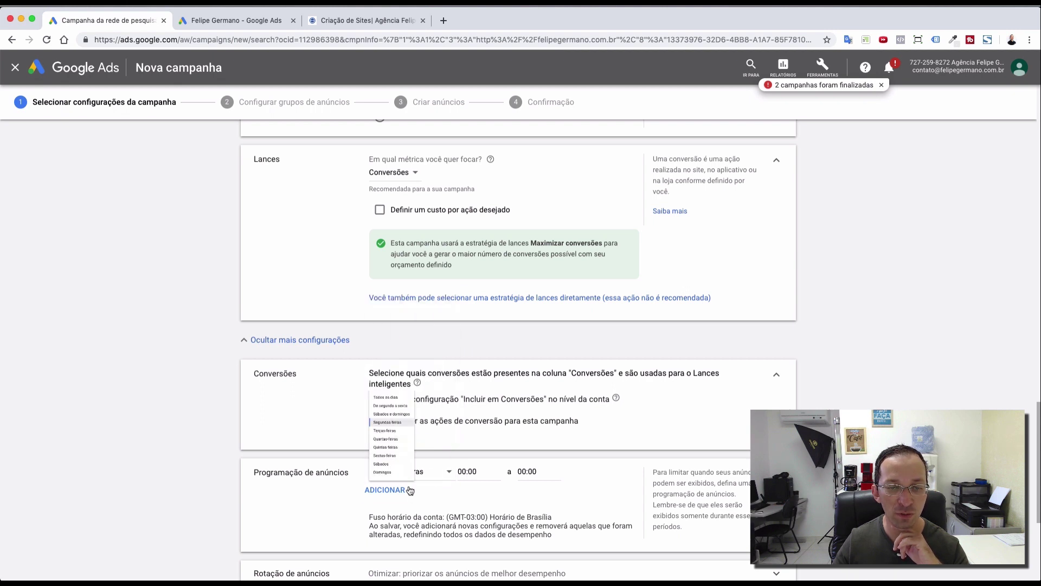
# - Browse the start time options of the "Segundas-feiras" schedule entry without choosing one
pyautogui.click(467, 472)
pyautogui.scroll(-8, 477, 396)
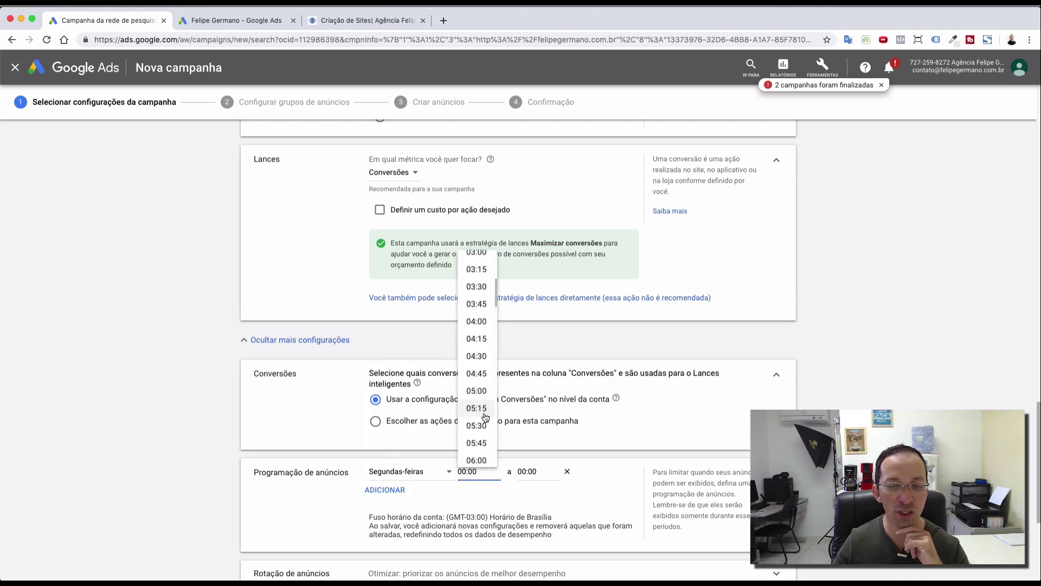
pyautogui.scroll(-3, 482, 417)
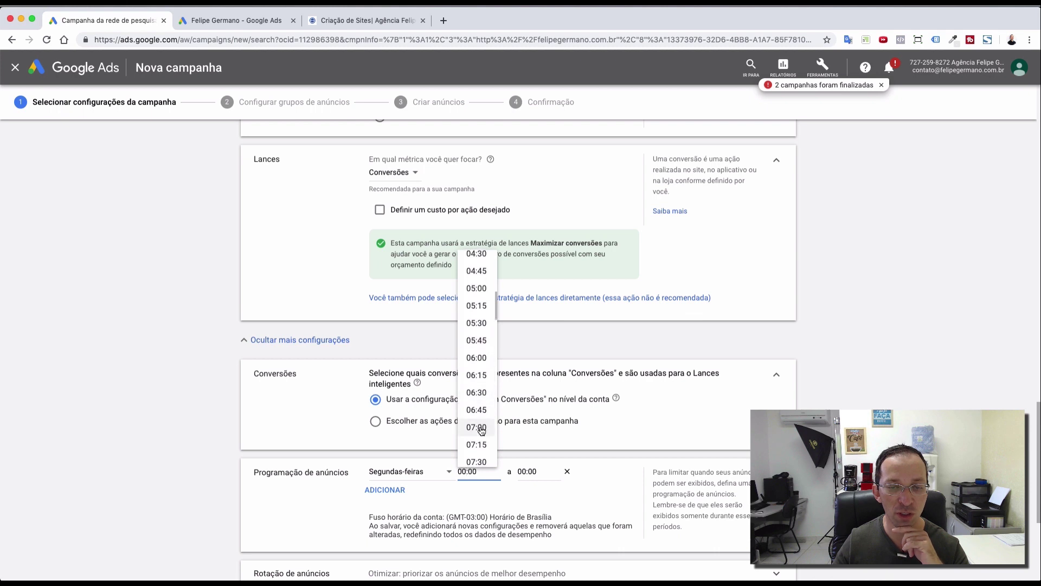
pyautogui.click(493, 497)
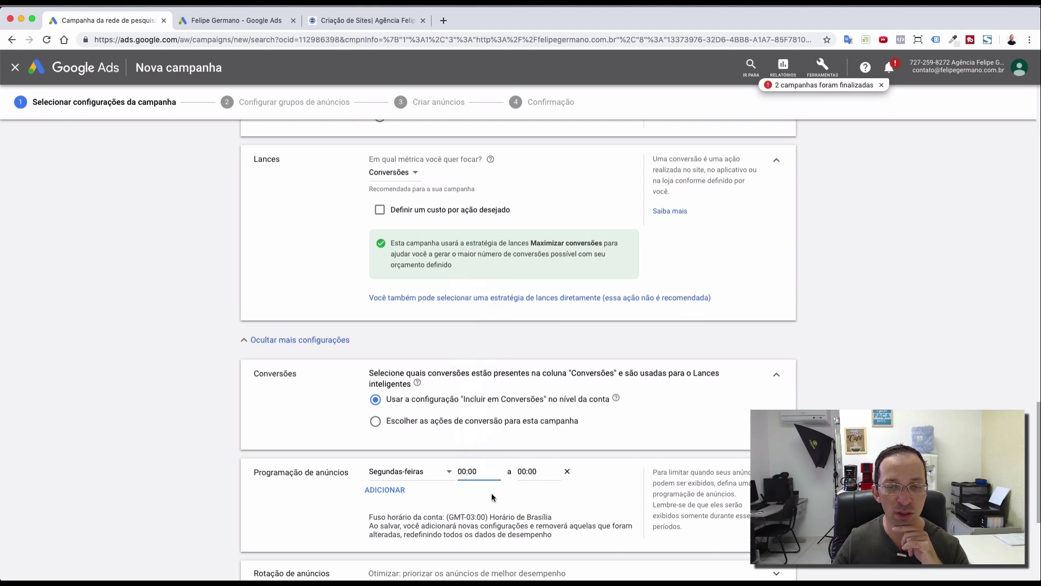
# - Add four more entries to the ad schedule below "Segundas-feiras"
pyautogui.click(393, 497)
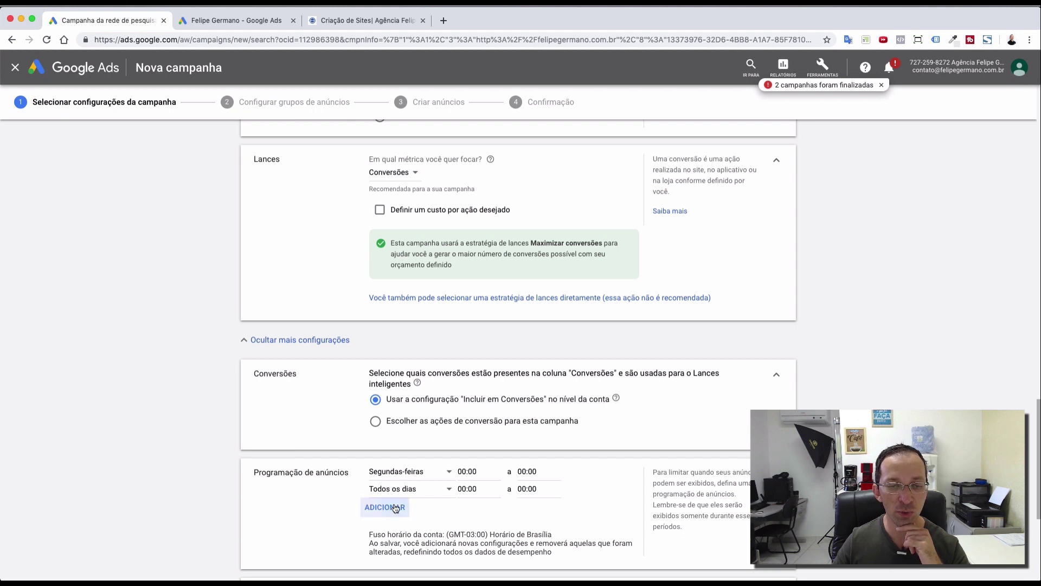
pyautogui.click(395, 507)
pyautogui.click(395, 524)
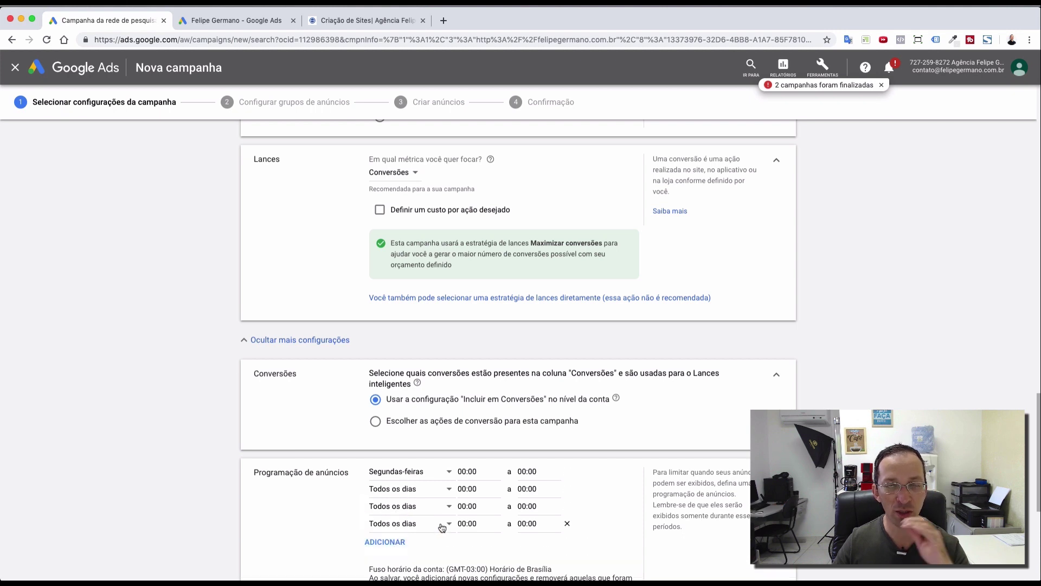
pyautogui.scroll(-3, 442, 527)
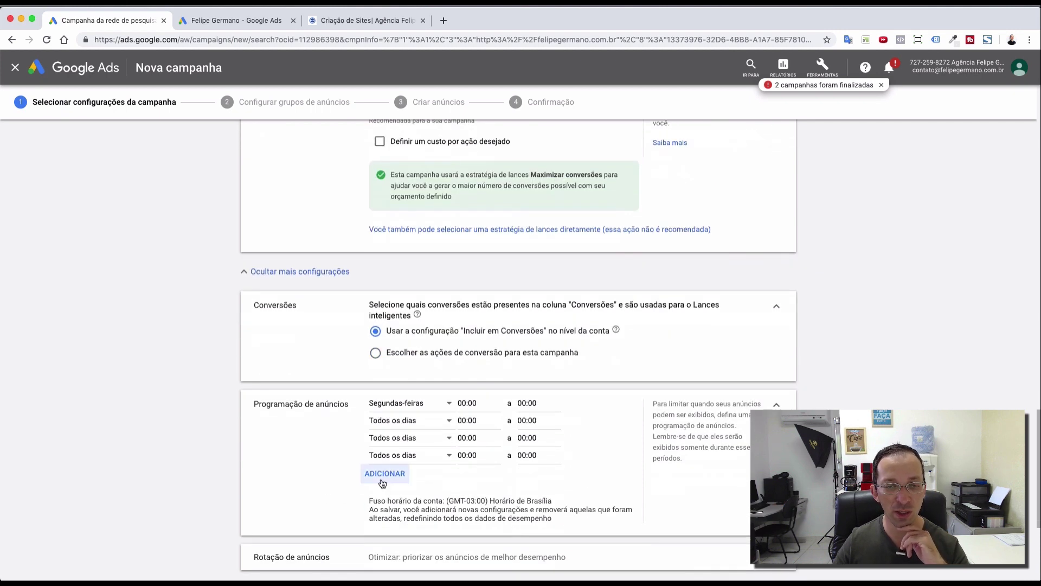
pyautogui.click(384, 474)
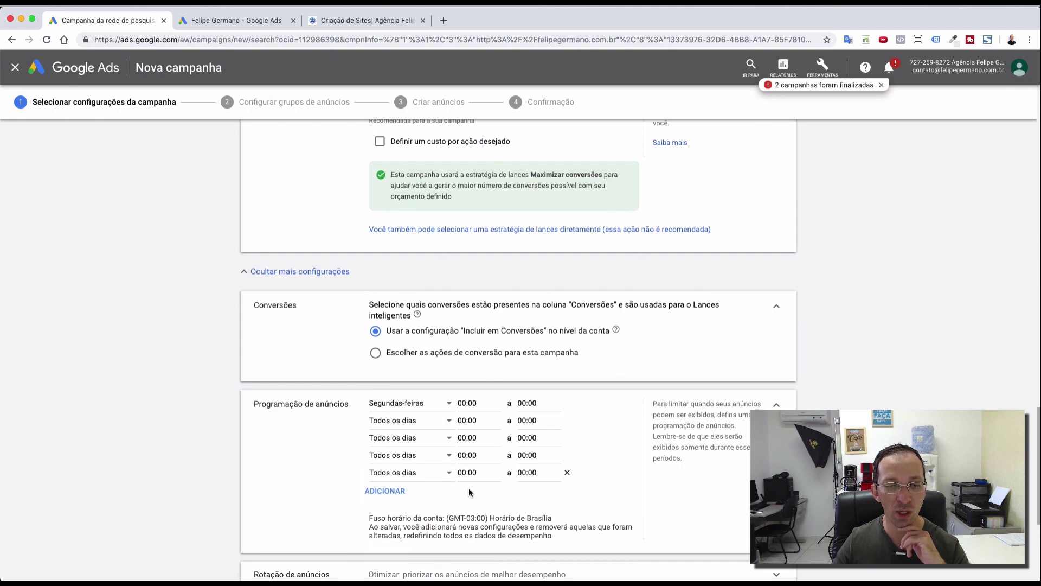
# - Set the four added schedule entries to "Terças-feiras", "Quartas-feiras", "Quintas-feiras" and "Sextas-feiras" in order
pyautogui.click(417, 427)
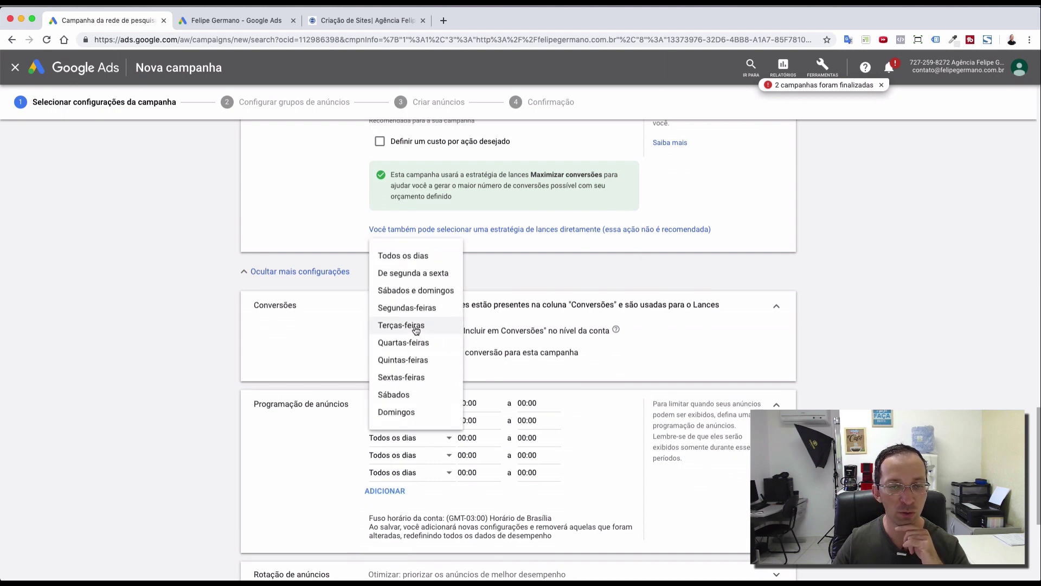
pyautogui.click(407, 325)
pyautogui.click(399, 440)
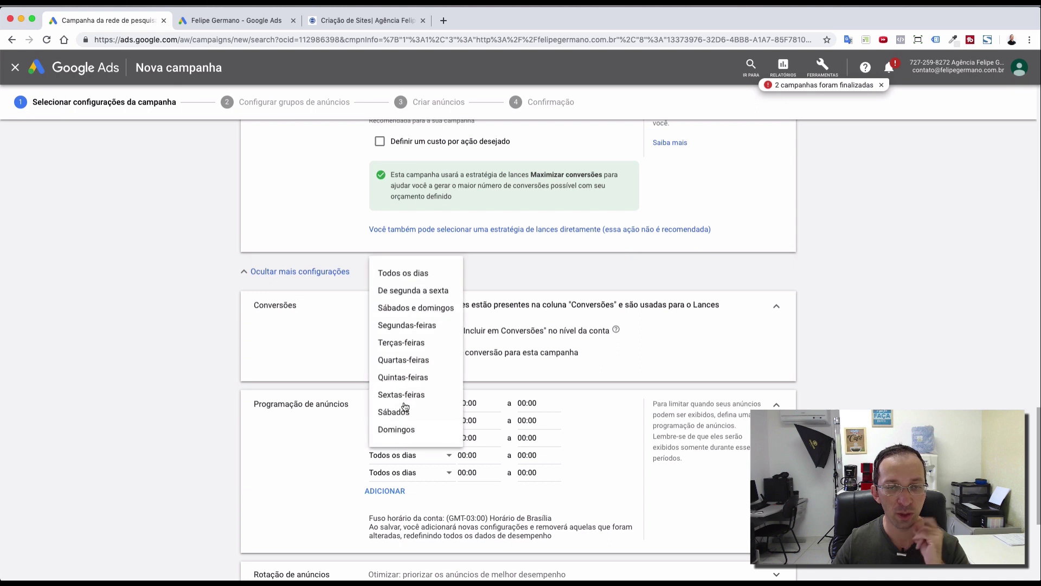
pyautogui.click(416, 360)
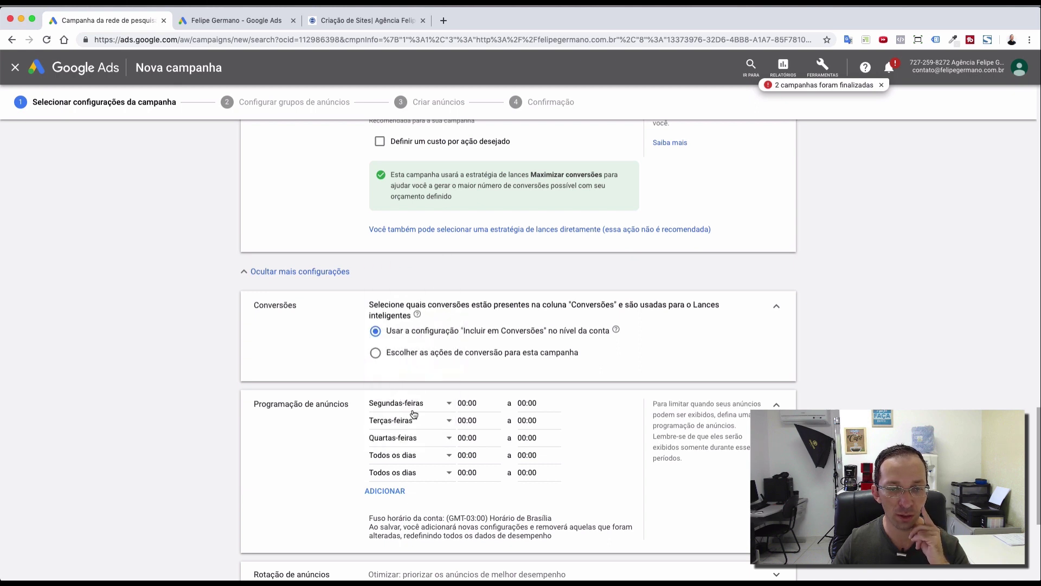
pyautogui.click(410, 456)
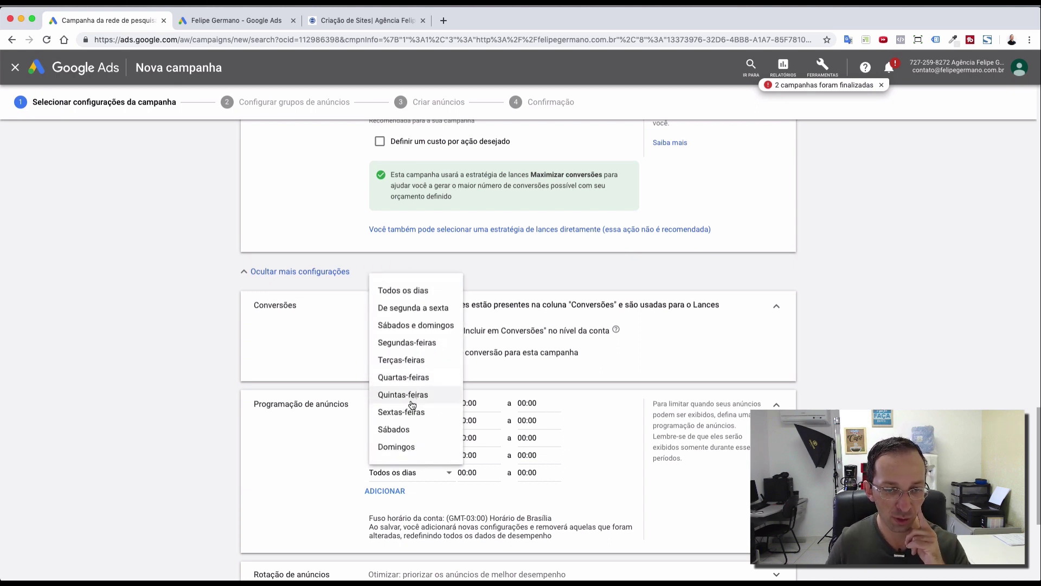
pyautogui.click(413, 394)
pyautogui.click(409, 475)
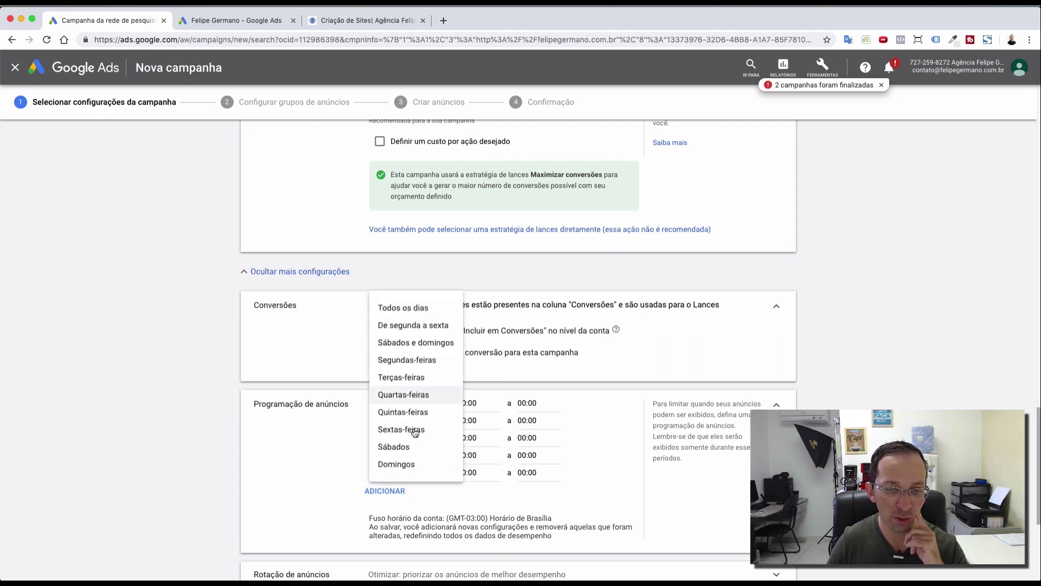
pyautogui.click(411, 432)
# - Add two more ad schedule entries and set them to "Sábados" and "Domingos"
pyautogui.click(398, 495)
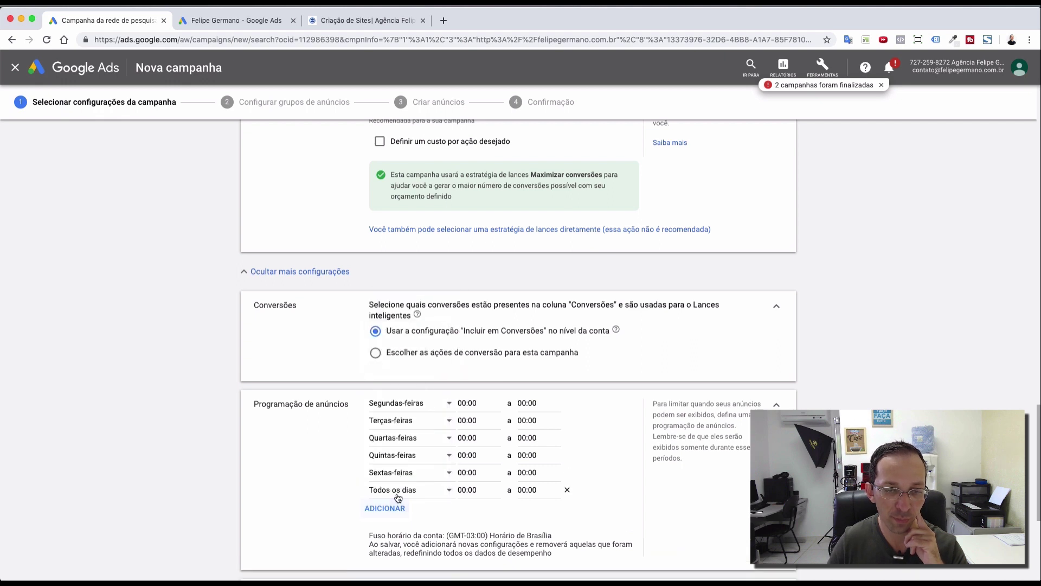
pyautogui.click(399, 507)
pyautogui.click(406, 491)
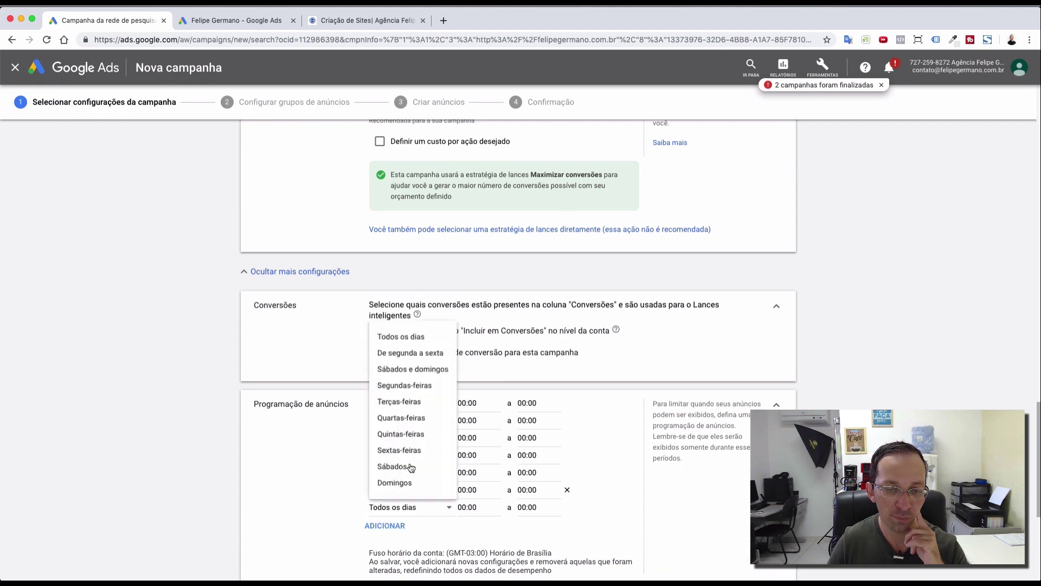
pyautogui.click(400, 464)
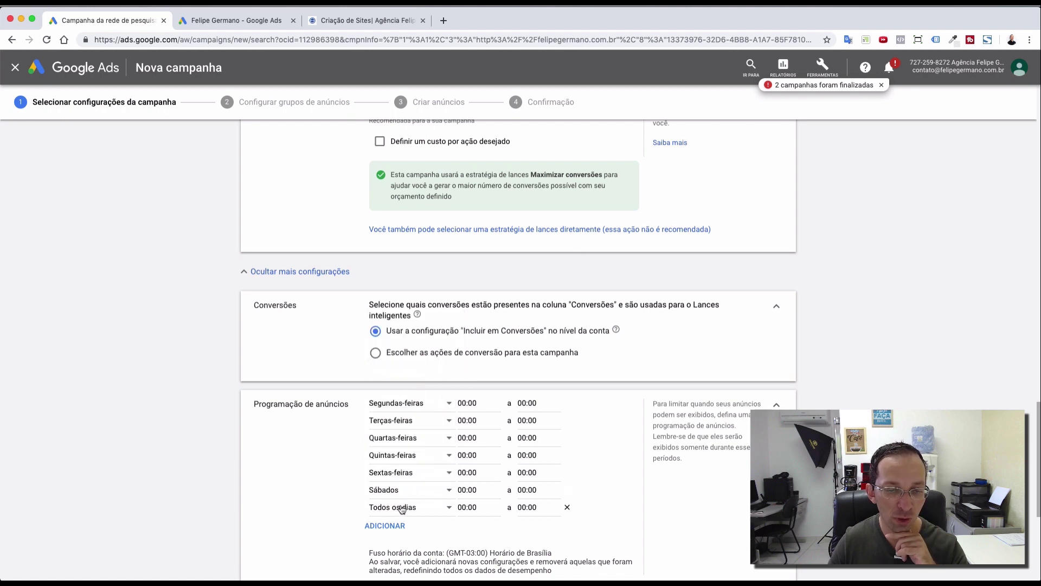
pyautogui.click(402, 508)
pyautogui.click(403, 500)
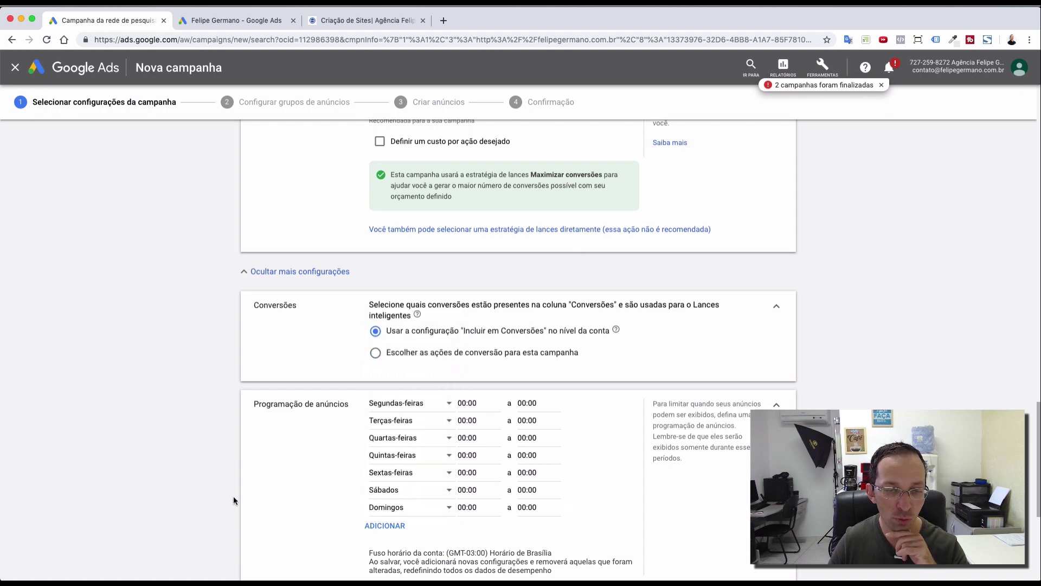
# - Expand the "Rotação de anúncios" section and review its options and the available ad extensions
pyautogui.scroll(-3, 292, 493)
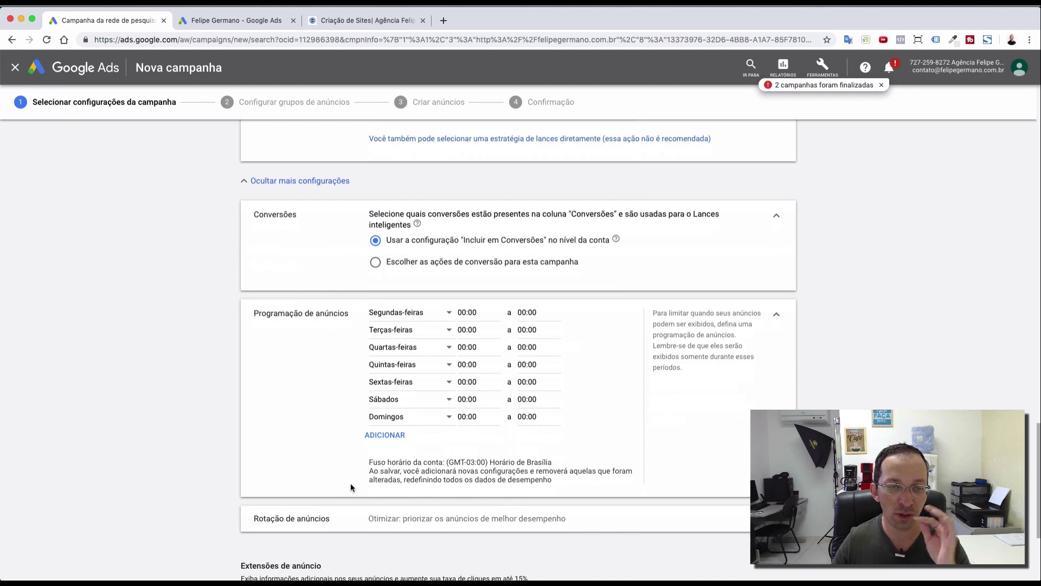
pyautogui.click(407, 518)
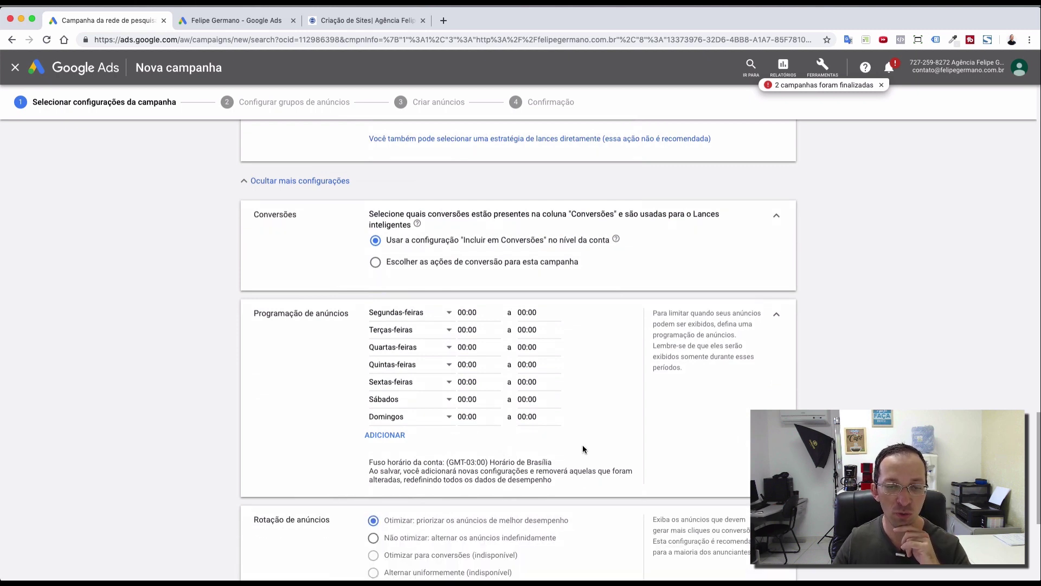
pyautogui.scroll(-2, 582, 445)
pyautogui.scroll(-1, 504, 488)
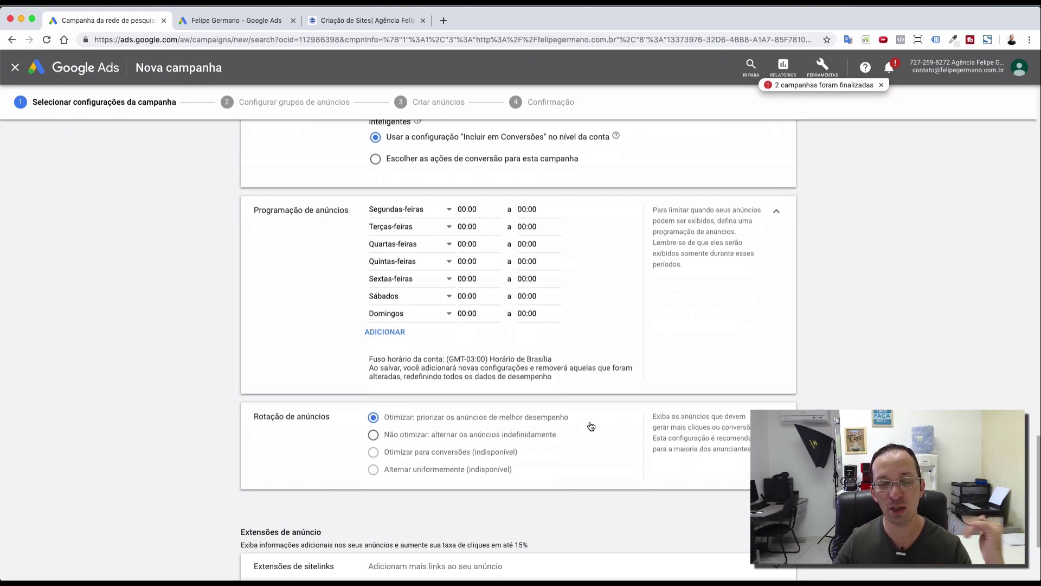
pyautogui.scroll(-5, 515, 487)
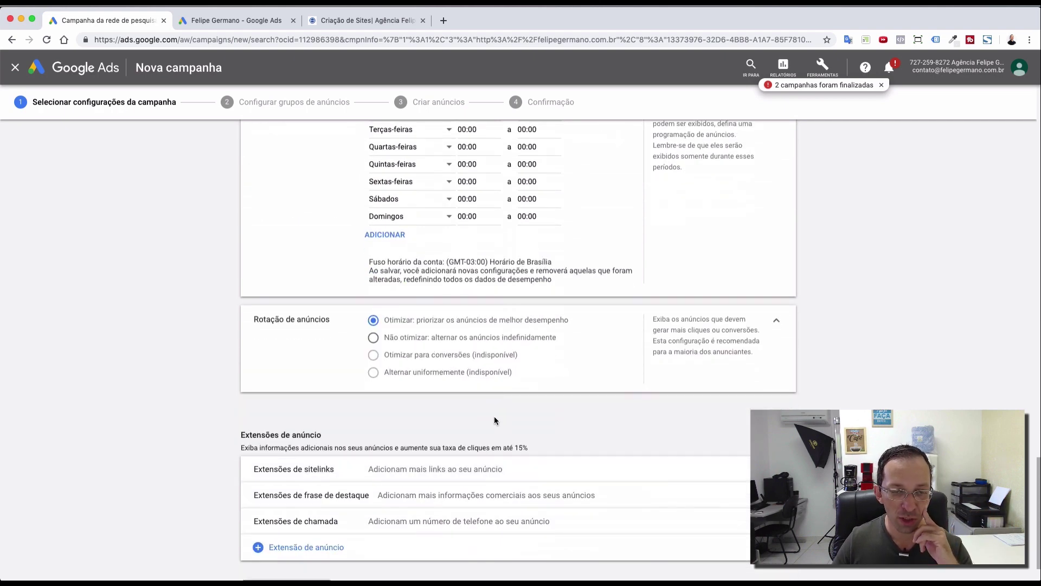
pyautogui.scroll(-3, 493, 415)
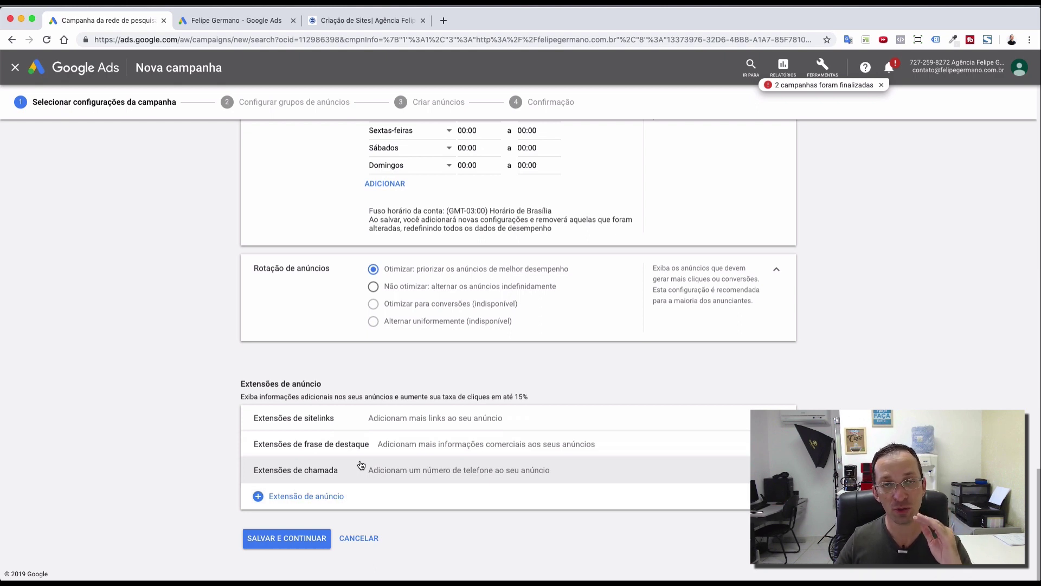
# - Open a new browser tab
pyautogui.click(444, 24)
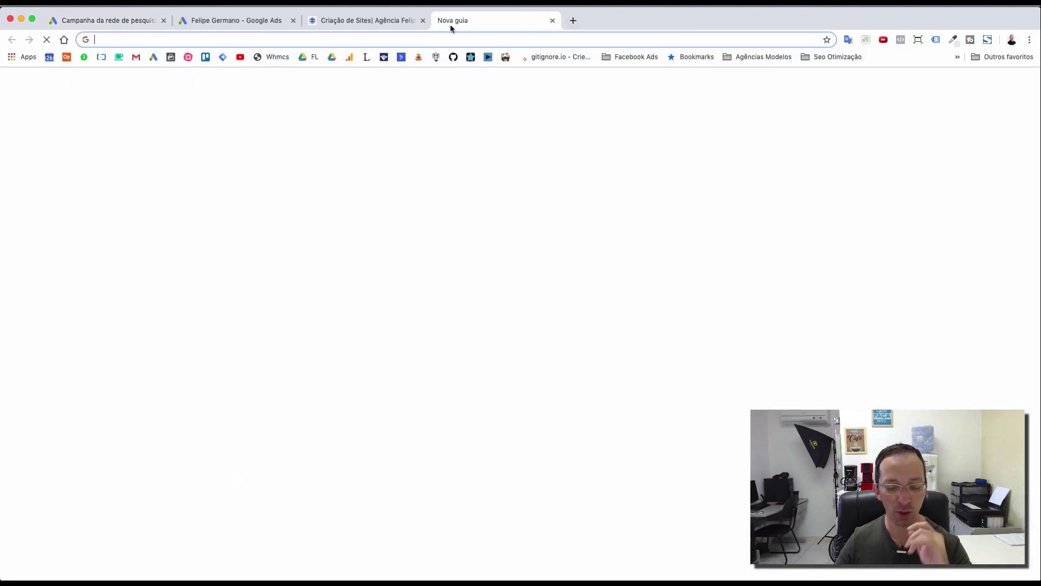
pyautogui.write('RESTA')
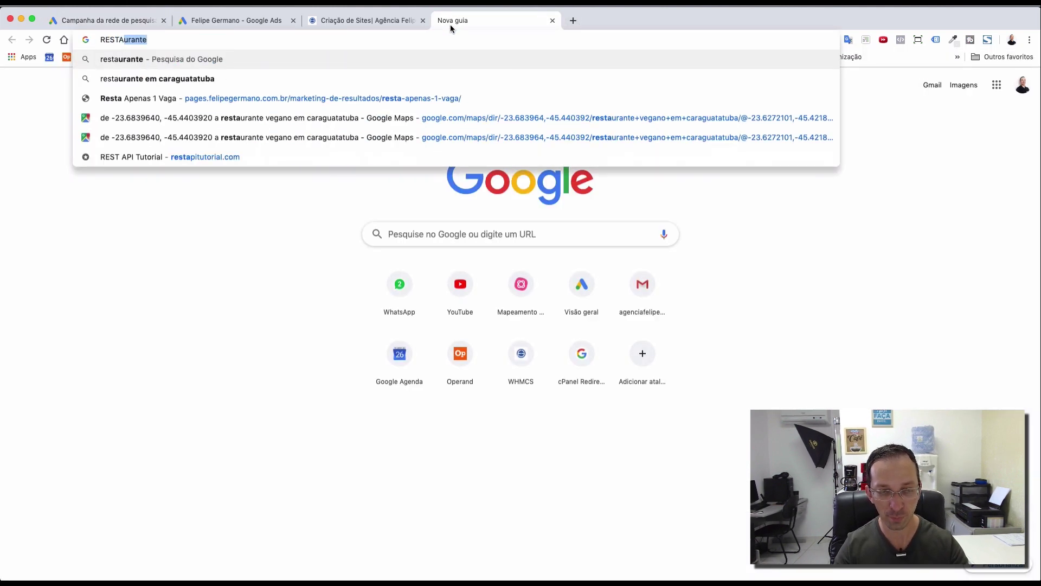
pyautogui.press('BackSpace')
pyautogui.press('BackSpace')
pyautogui.press('BackSpace')
pyautogui.press('BackSpace')
pyautogui.press('BackSpace')
pyautogui.press('BackSpace')
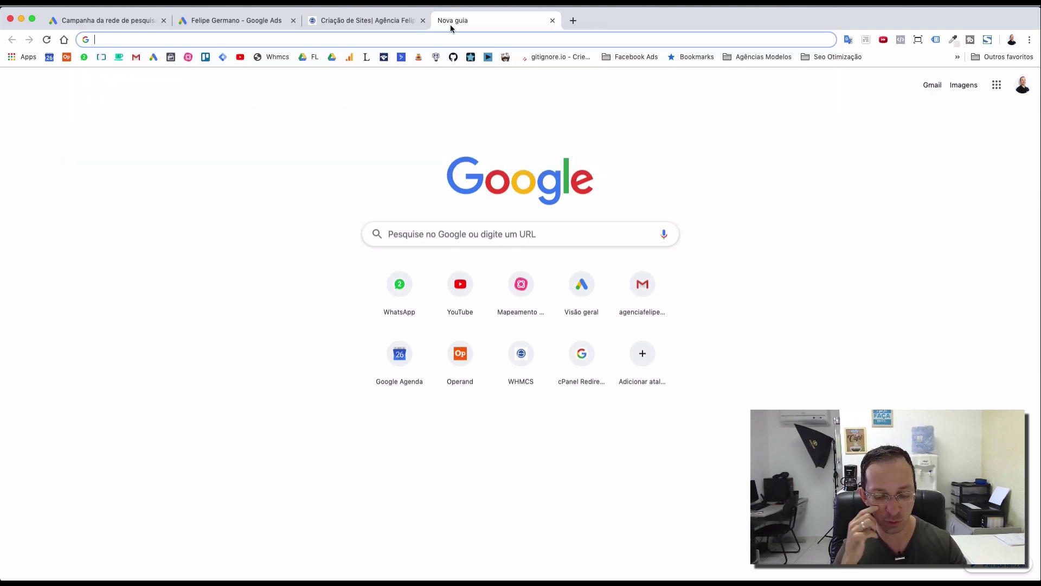
# - Search Google for IPHONE and examine the Fast Shop ad, highlighting its phone number extension
pyautogui.write('IPHONE')
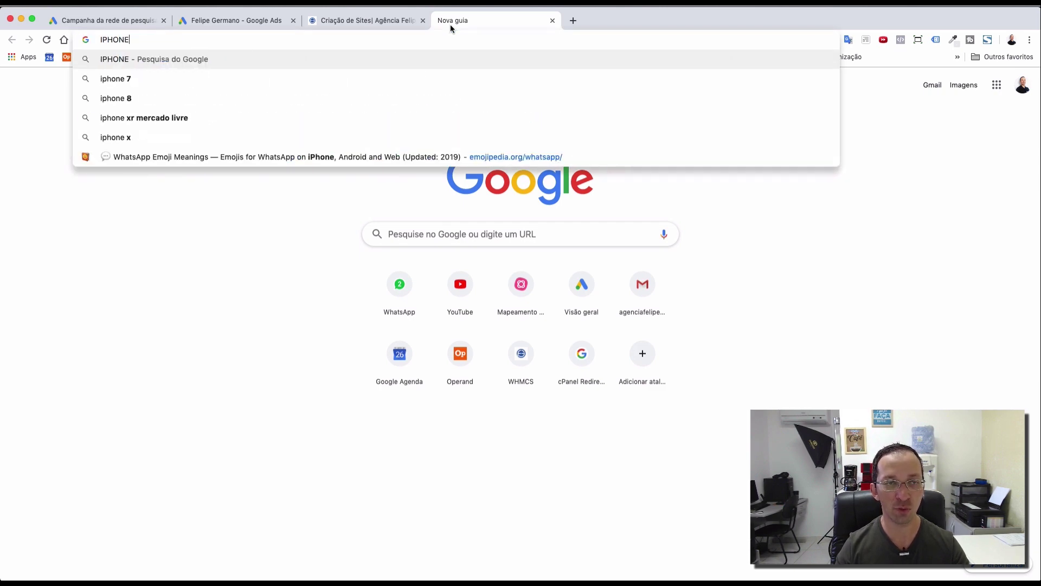
pyautogui.press('Return')
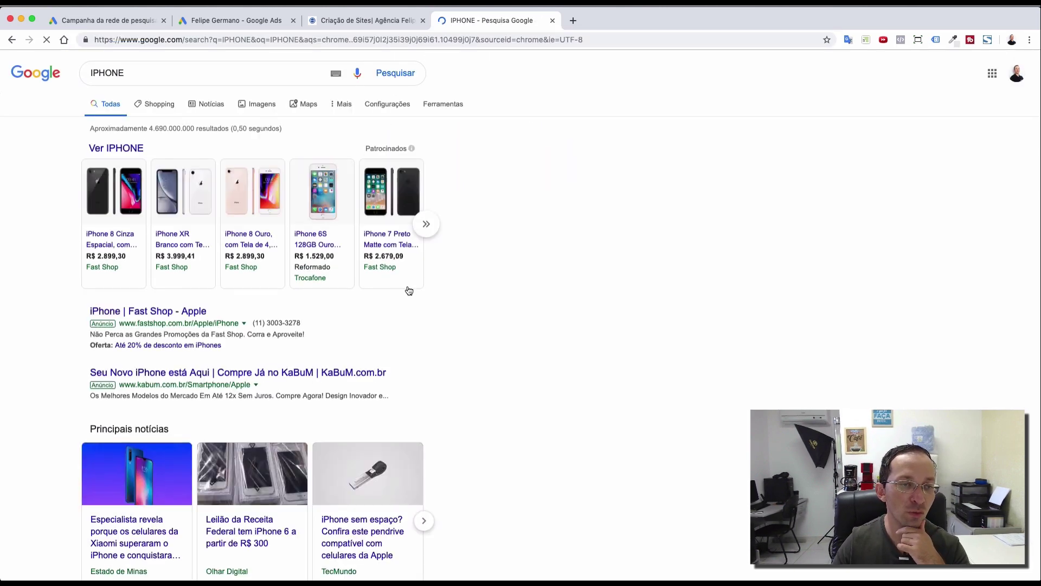
pyautogui.scroll(-1, 438, 305)
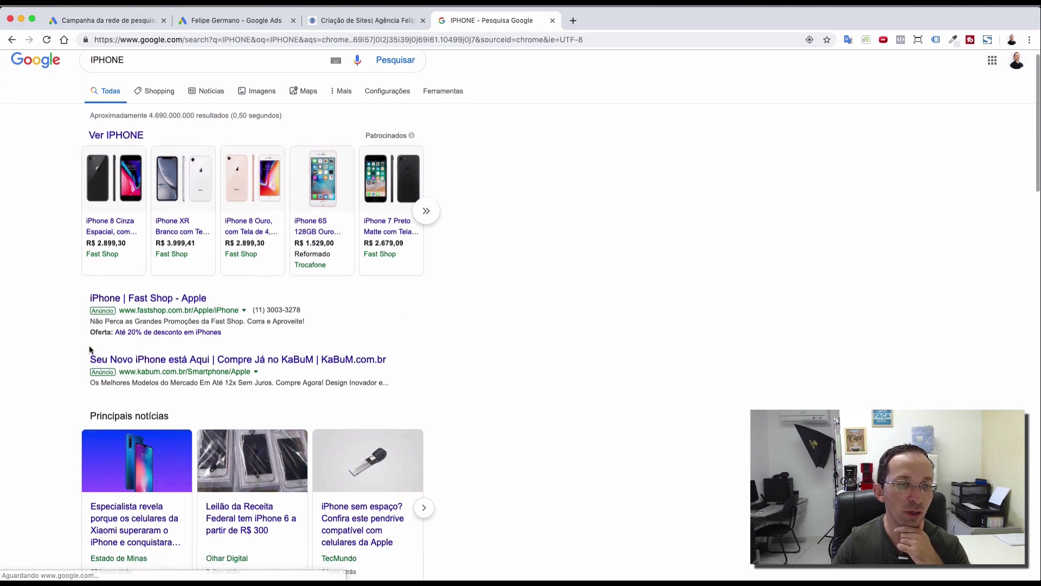
pyautogui.moveTo(71, 295); pyautogui.dragTo(196, 284)
pyautogui.click(270, 318)
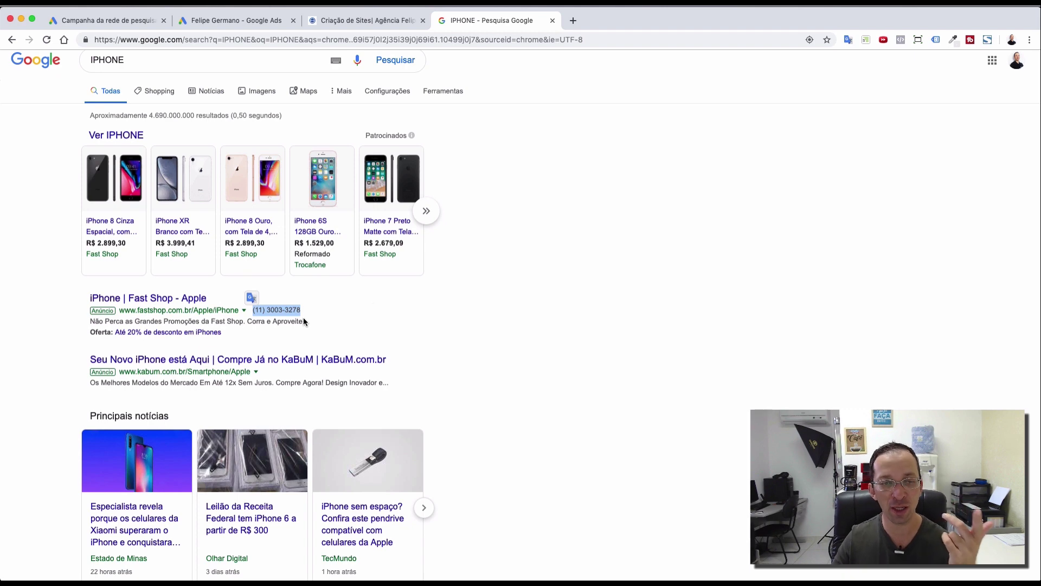
pyautogui.moveTo(328, 309); pyautogui.dragTo(262, 315)
pyautogui.click(438, 324)
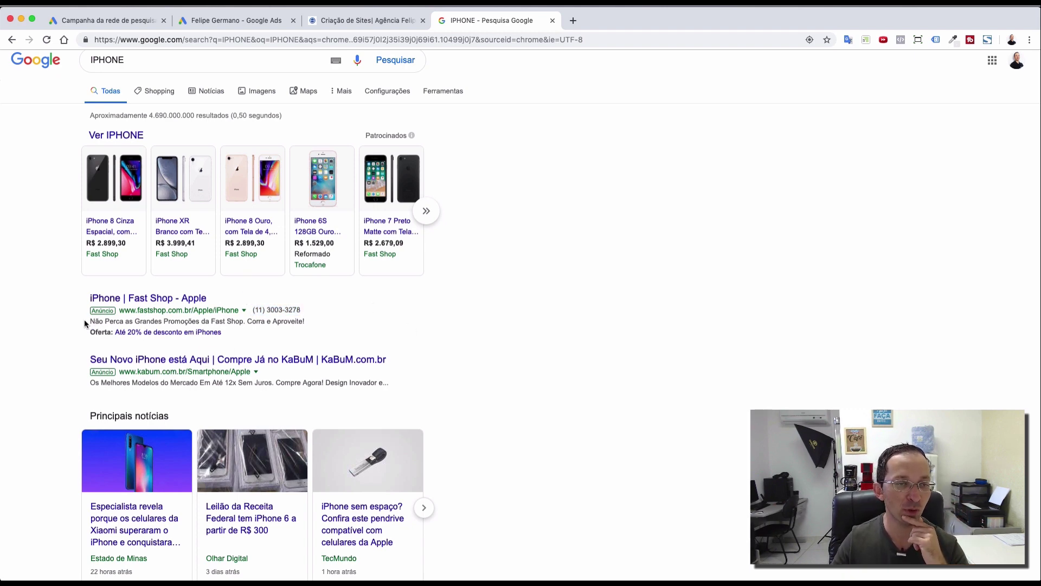
# - Highlight the Fast Shop ad's description and open its "Até 20% de desconto em iPhones" offer in a new tab
pyautogui.moveTo(83, 319); pyautogui.dragTo(307, 320)
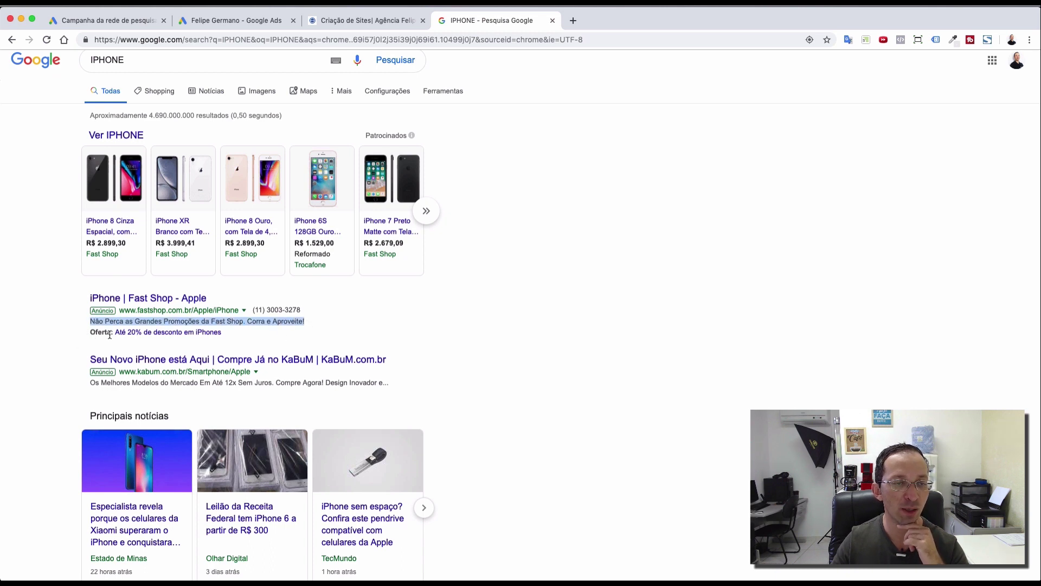
pyautogui.rightClick(213, 335)
pyautogui.click(233, 338)
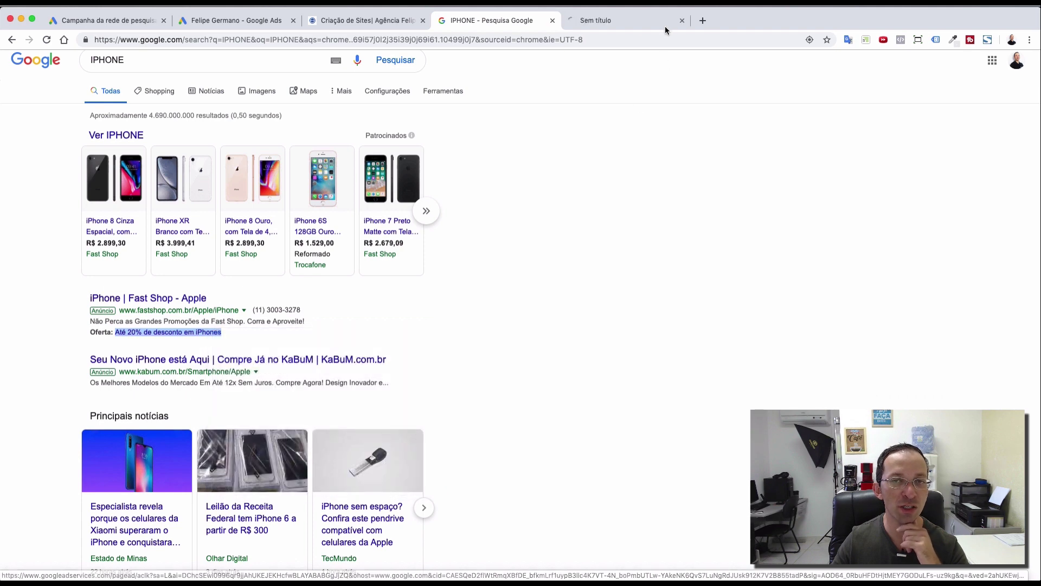
pyautogui.click(644, 22)
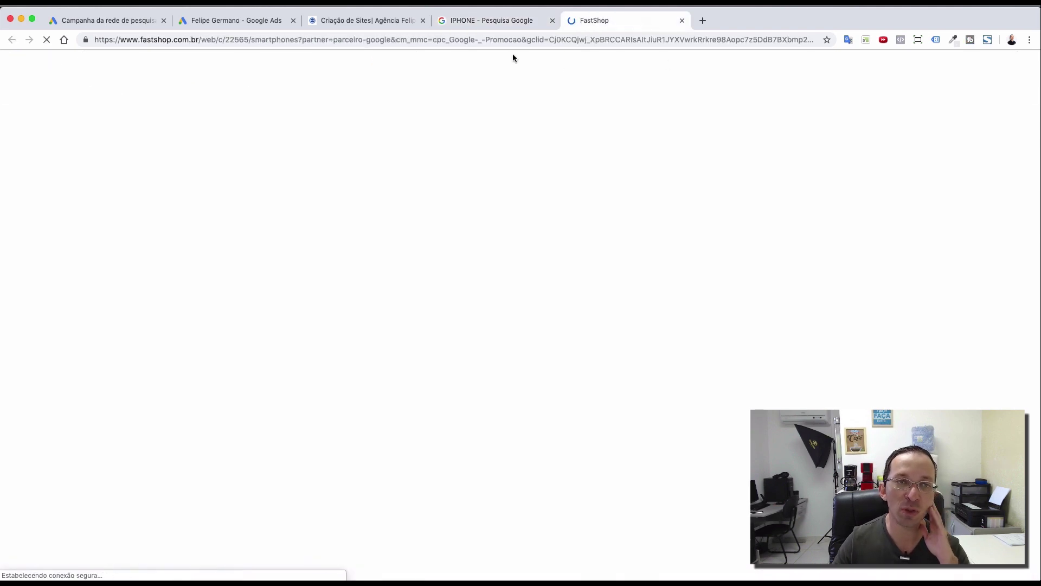
# - Compare the Fast Shop offer's landing page and web address with its ad in the IPHONE search results
pyautogui.moveTo(207, 39); pyautogui.dragTo(245, 39)
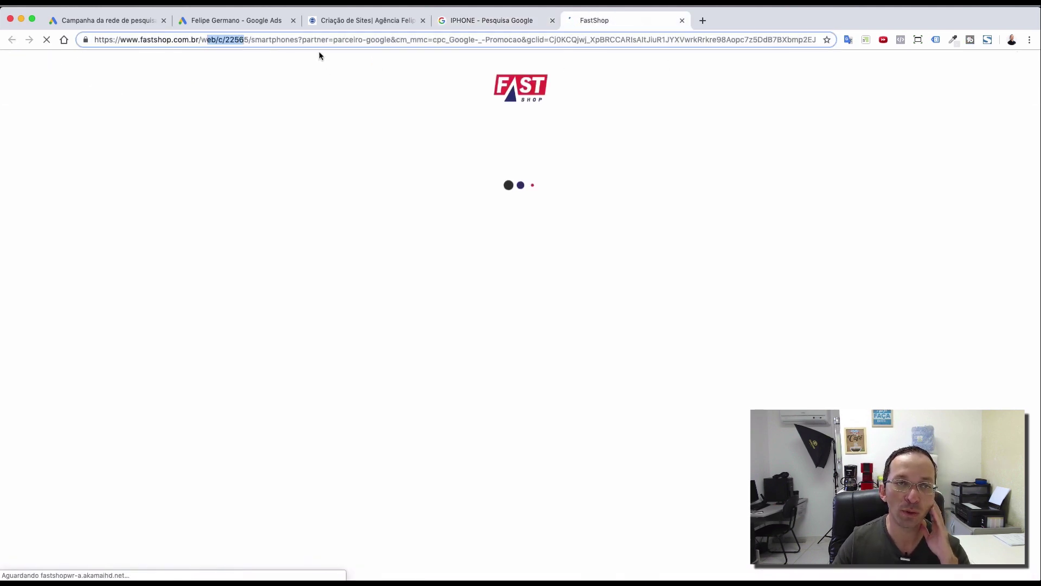
pyautogui.click(497, 21)
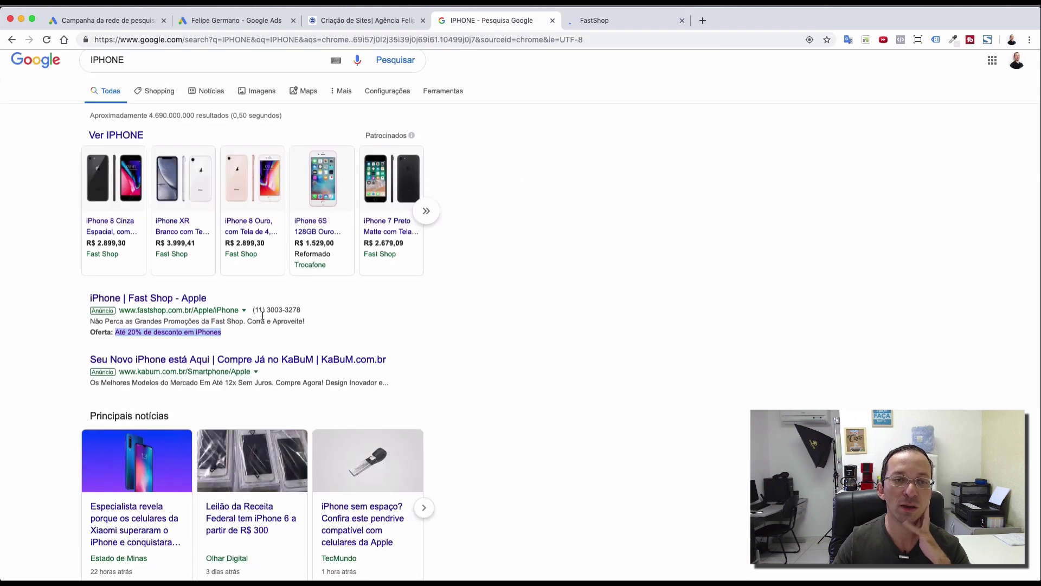
pyautogui.click(72, 337)
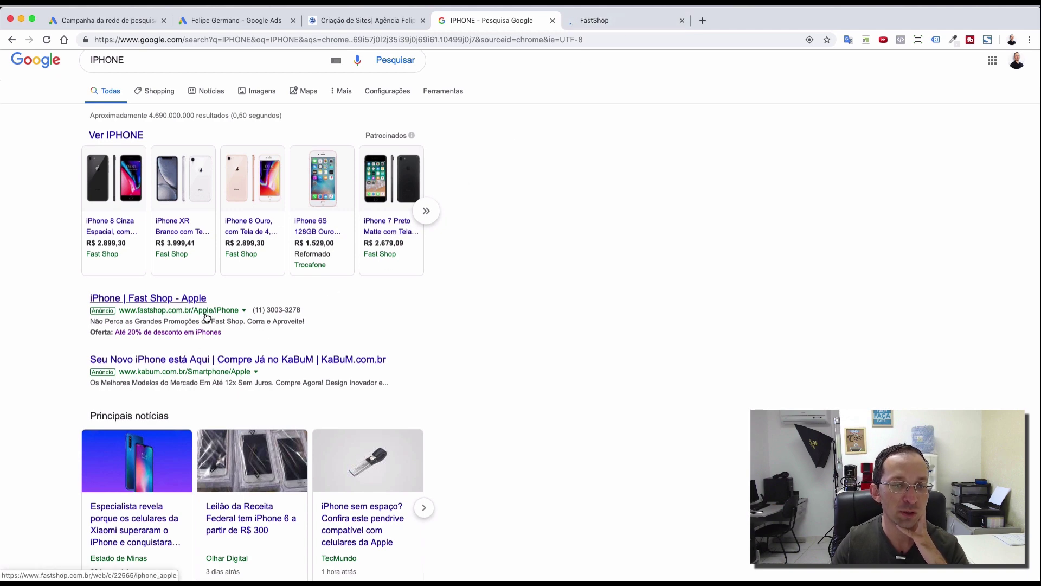
pyautogui.click(610, 25)
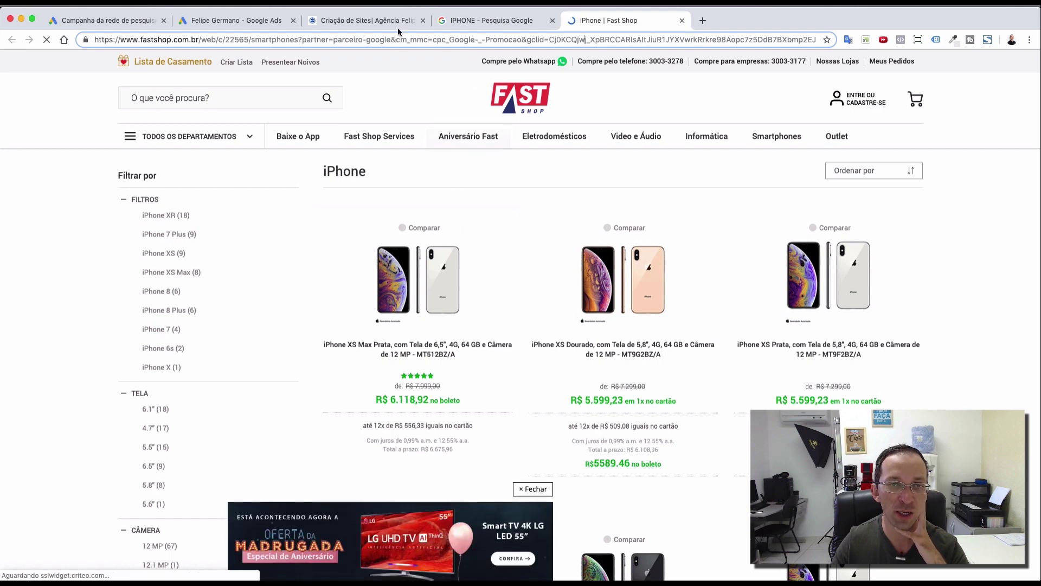
pyautogui.click(453, 20)
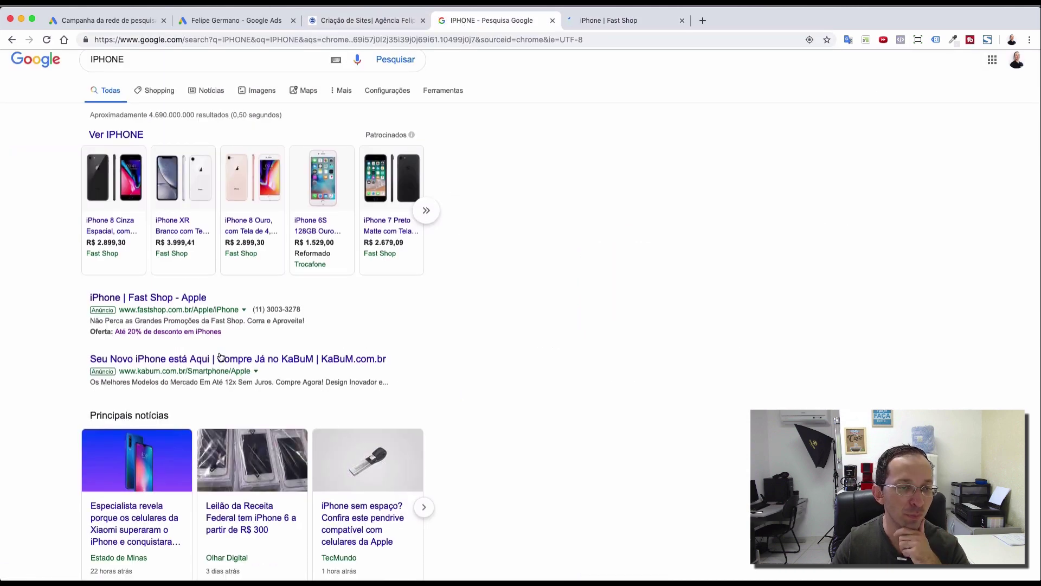
# - Examine the remaining first-page IPHONE results, highlighting the Saldão da Informática listing's description
pyautogui.scroll(-3, 220, 356)
pyautogui.scroll(-4, 337, 298)
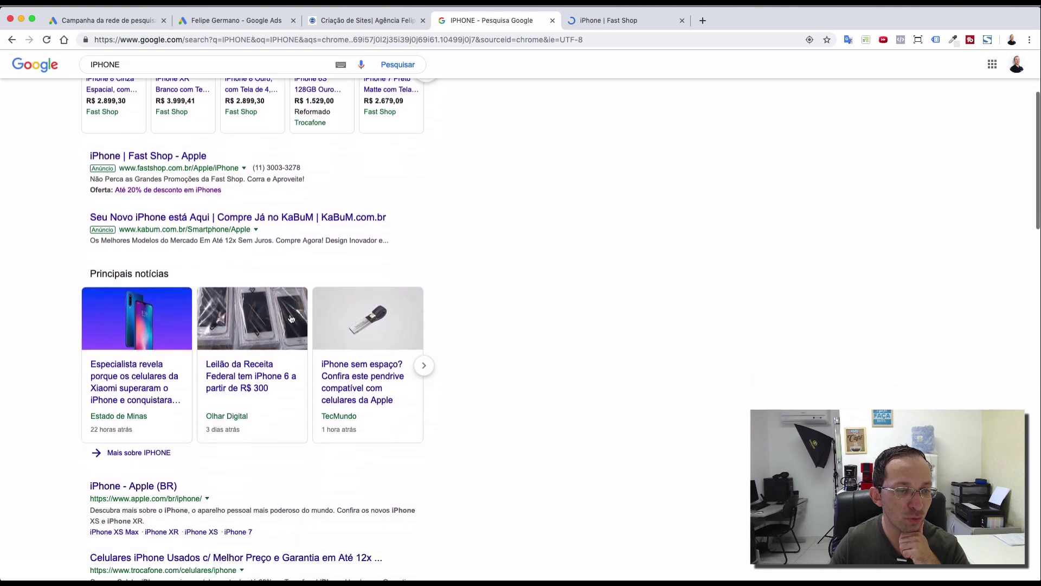
pyautogui.scroll(-15, 292, 318)
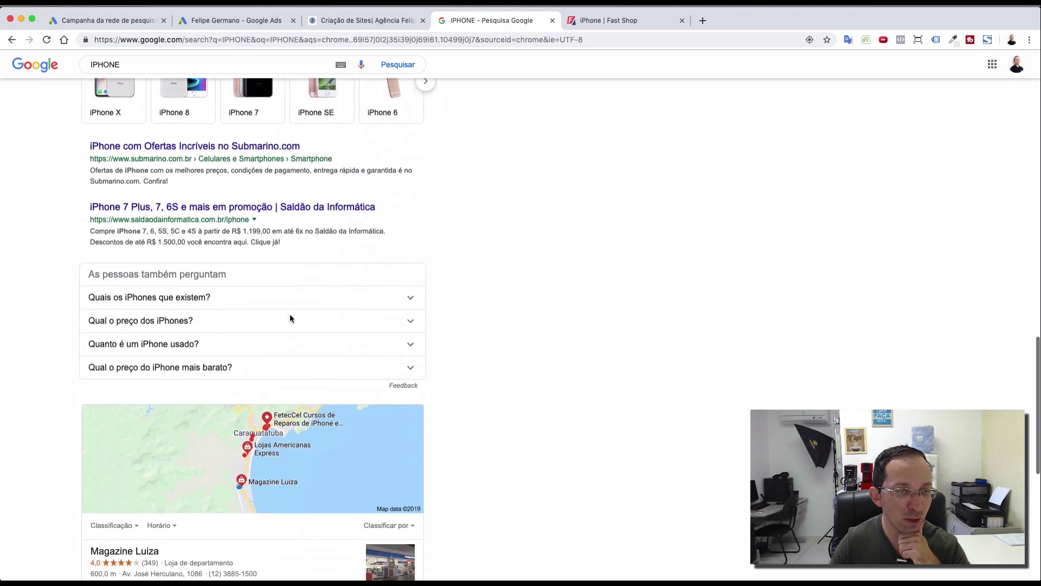
pyautogui.moveTo(88, 217); pyautogui.dragTo(246, 217)
pyautogui.click(301, 217)
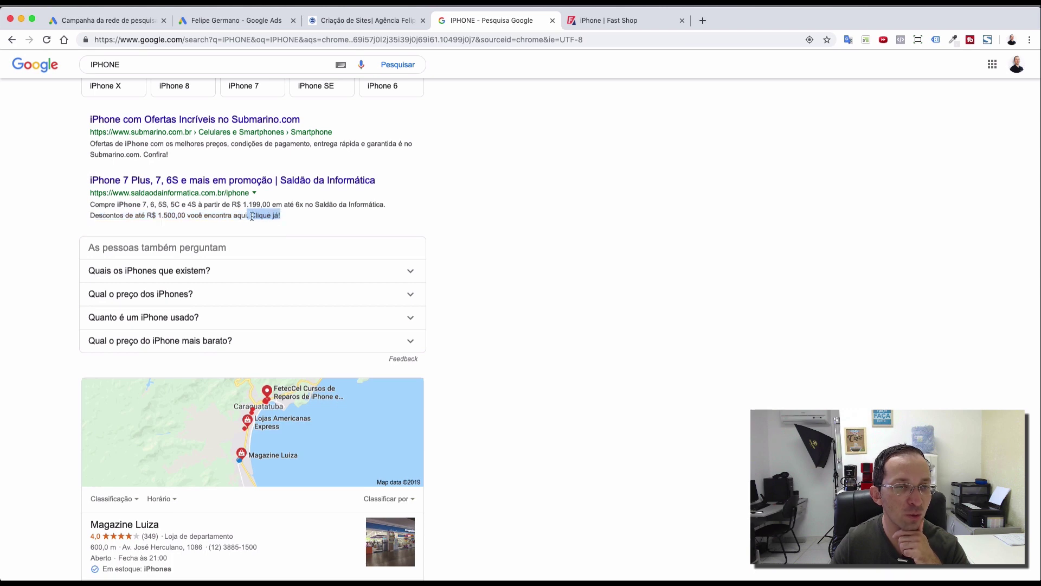
pyautogui.scroll(-7, 294, 217)
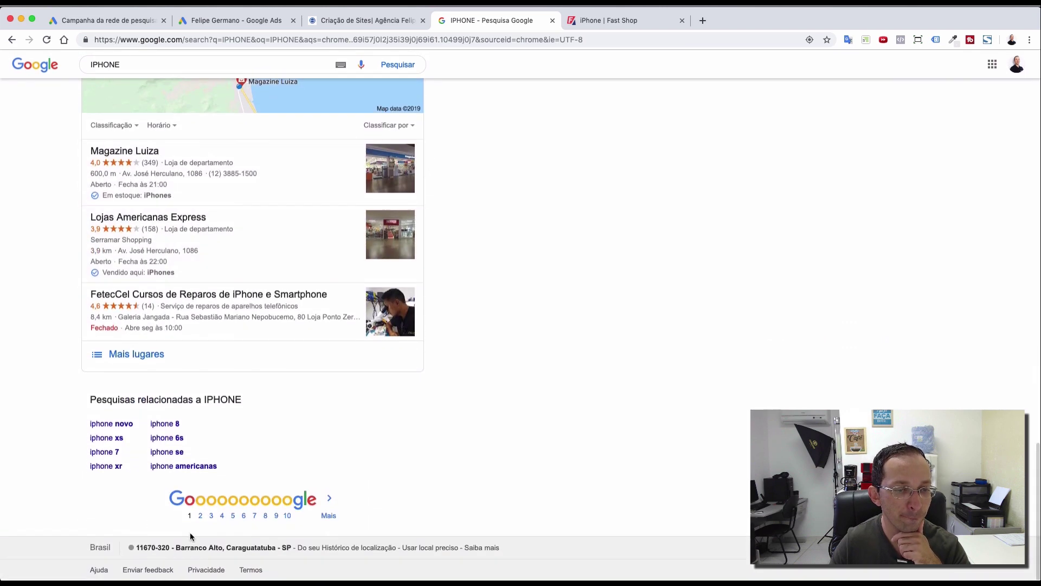
# - Open the second page of IPHONE results and examine the extensions and text of the Pontofrio and Brused ads
pyautogui.click(200, 516)
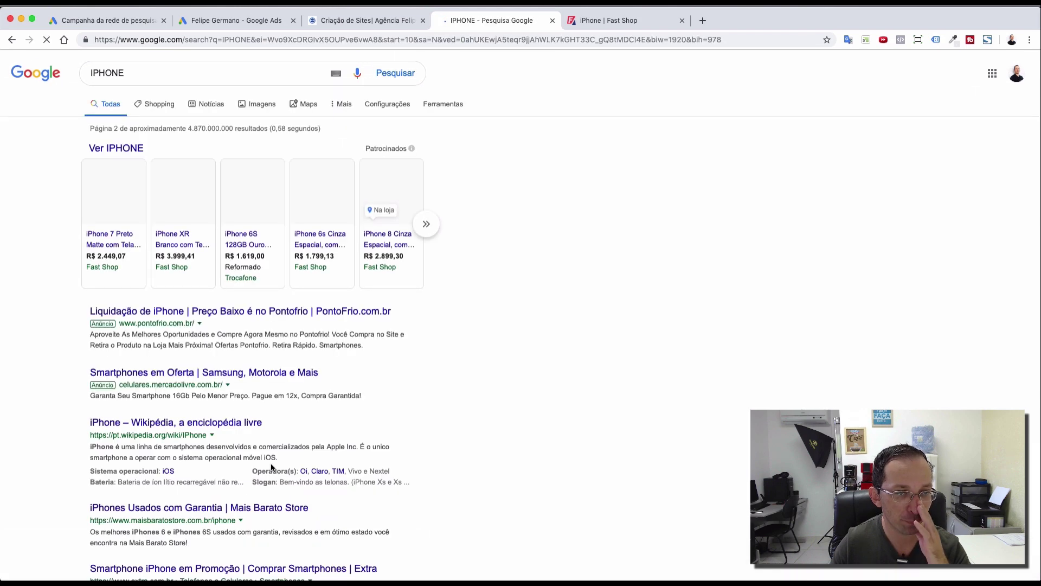
pyautogui.moveTo(90, 347); pyautogui.dragTo(369, 349)
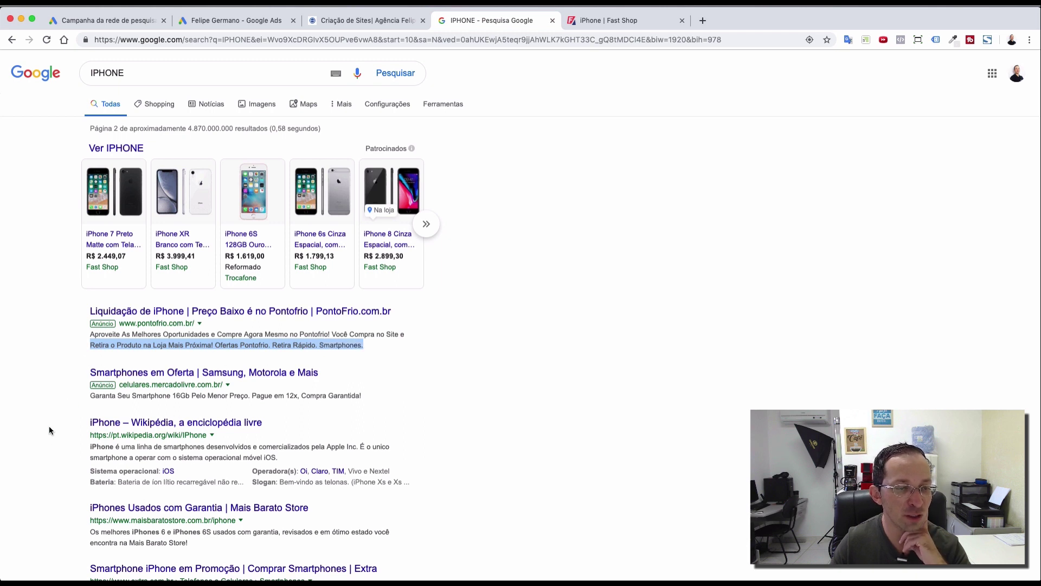
pyautogui.scroll(-3, 53, 461)
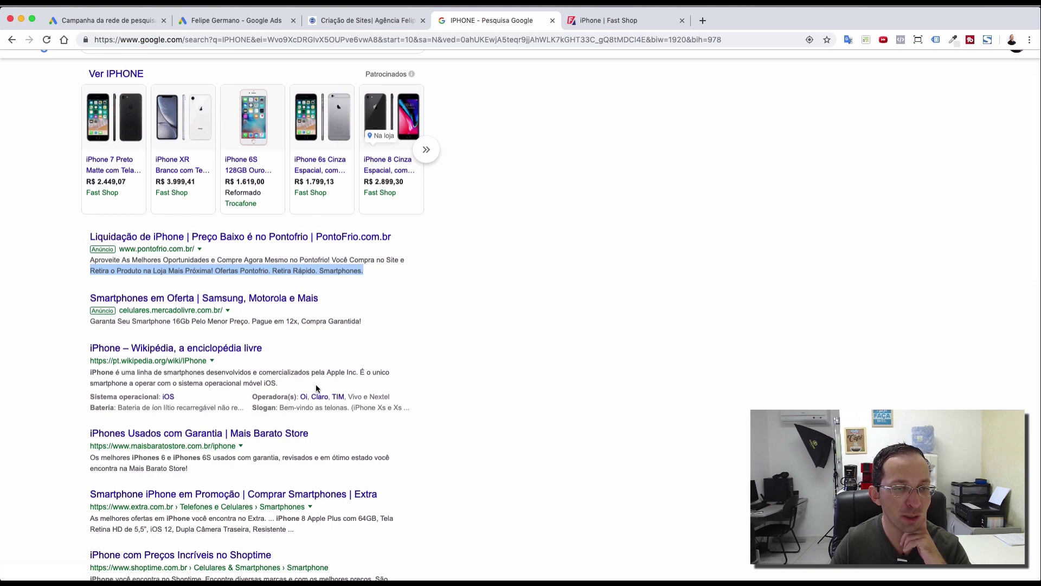
pyautogui.scroll(-15, 316, 388)
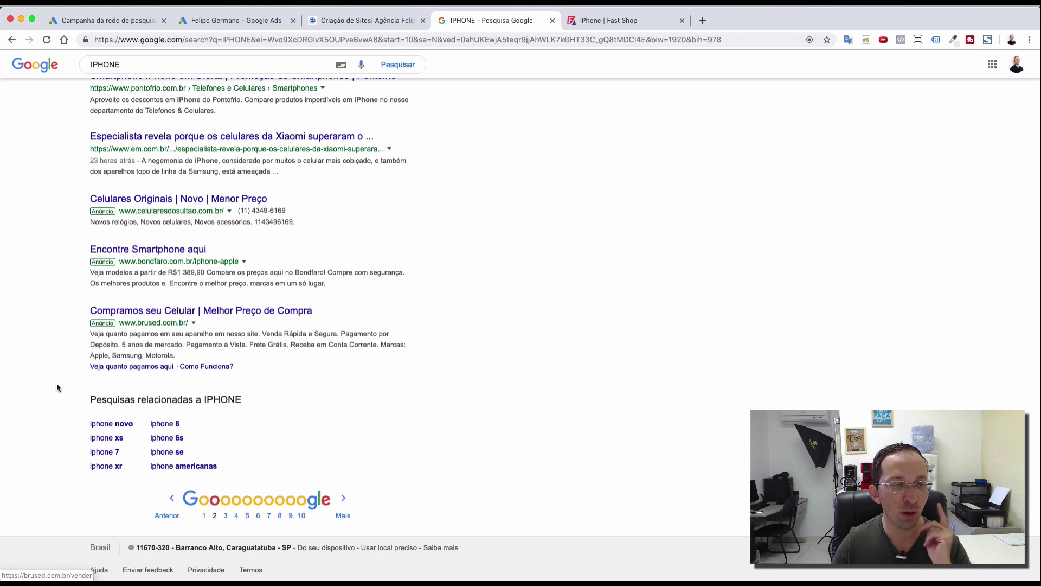
pyautogui.moveTo(142, 356); pyautogui.dragTo(185, 358)
pyautogui.moveTo(283, 345); pyautogui.dragTo(449, 348)
pyautogui.click(435, 368)
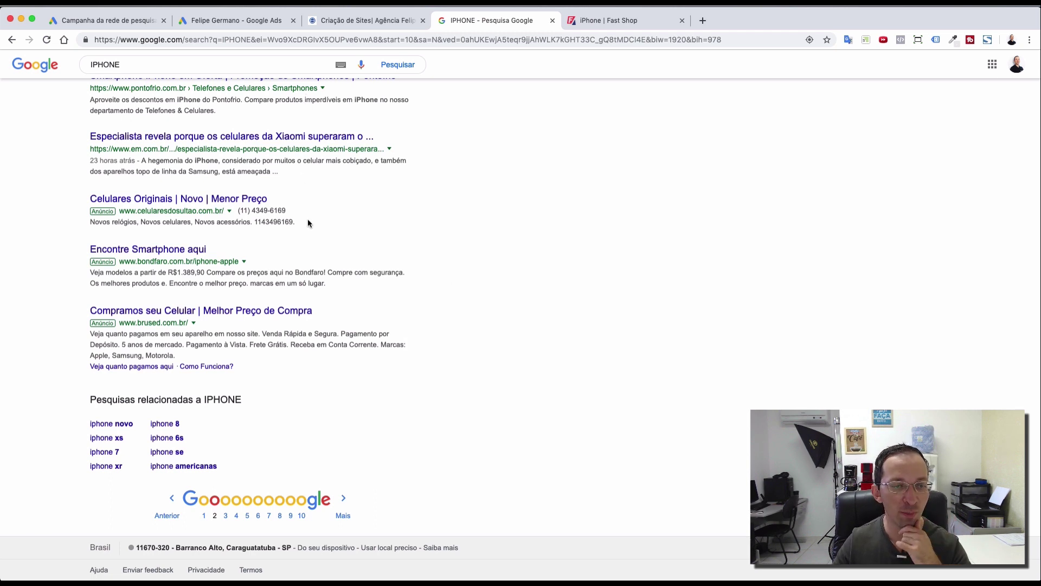
# - Close the audience manager tab, return to the new campaign setup and expand "Extensões de sitelinks"
pyautogui.click(385, 24)
pyautogui.click(253, 20)
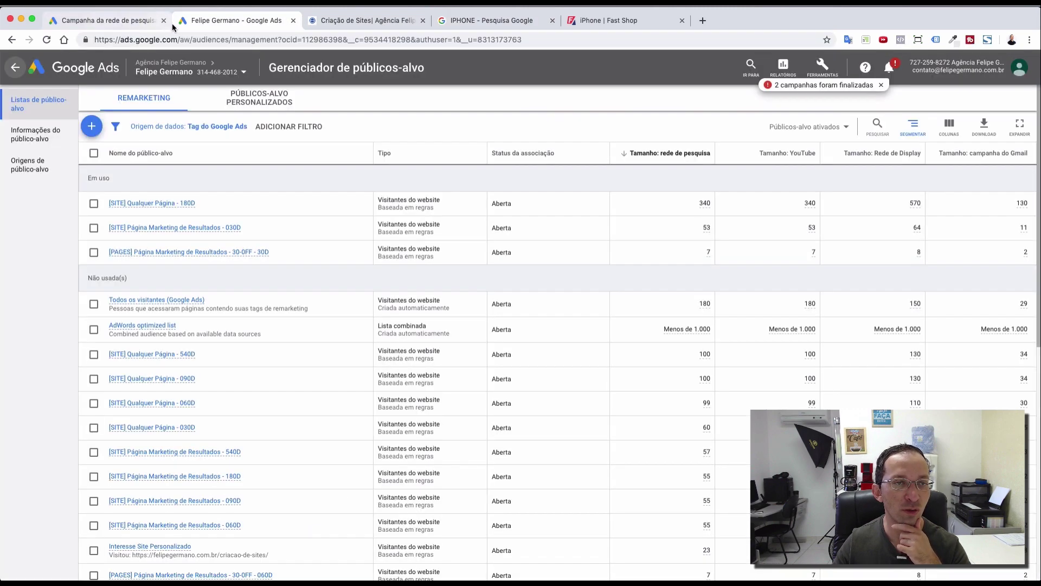
pyautogui.click(293, 21)
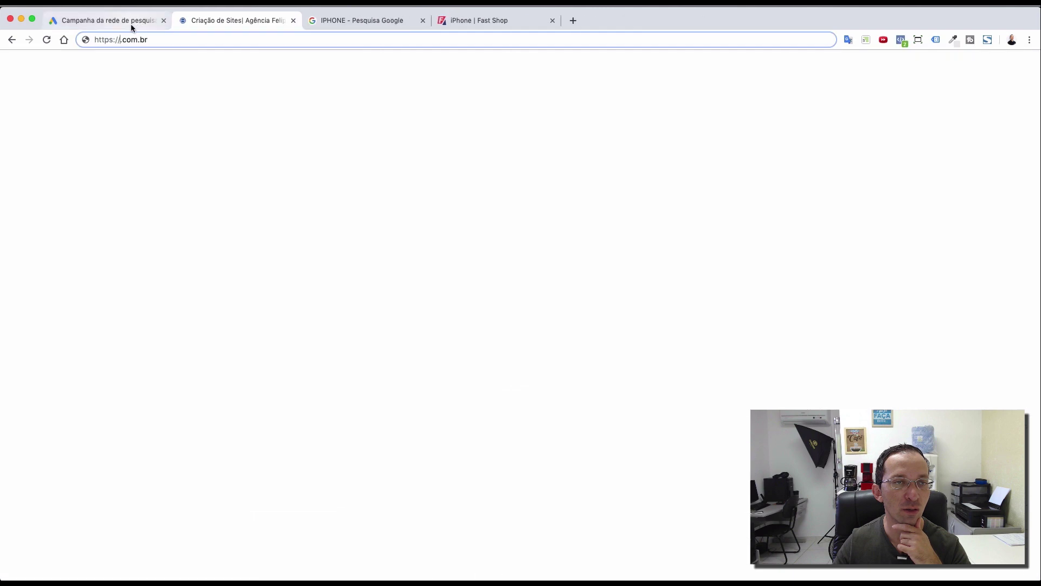
pyautogui.click(131, 24)
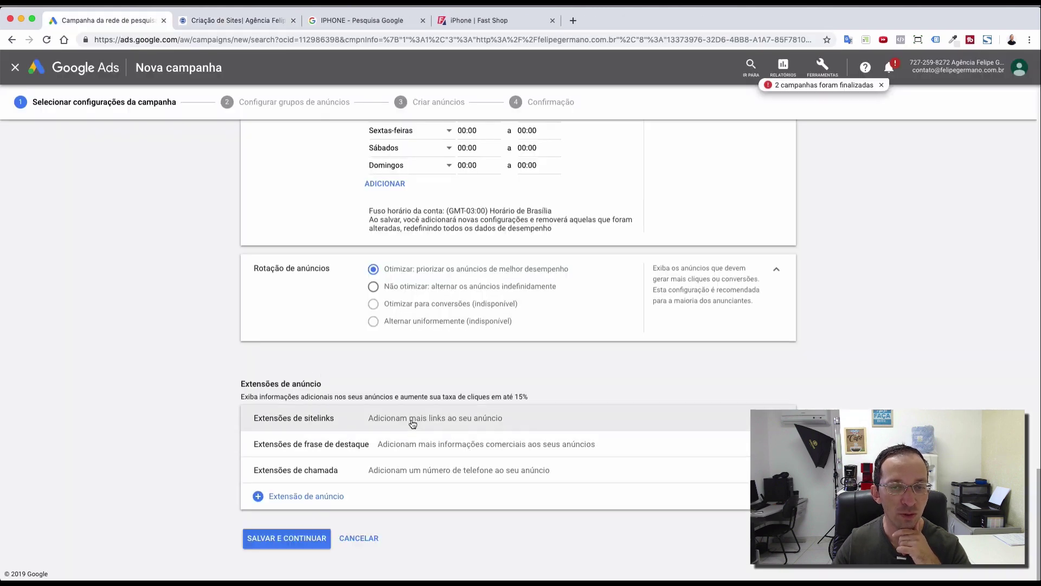
pyautogui.click(411, 421)
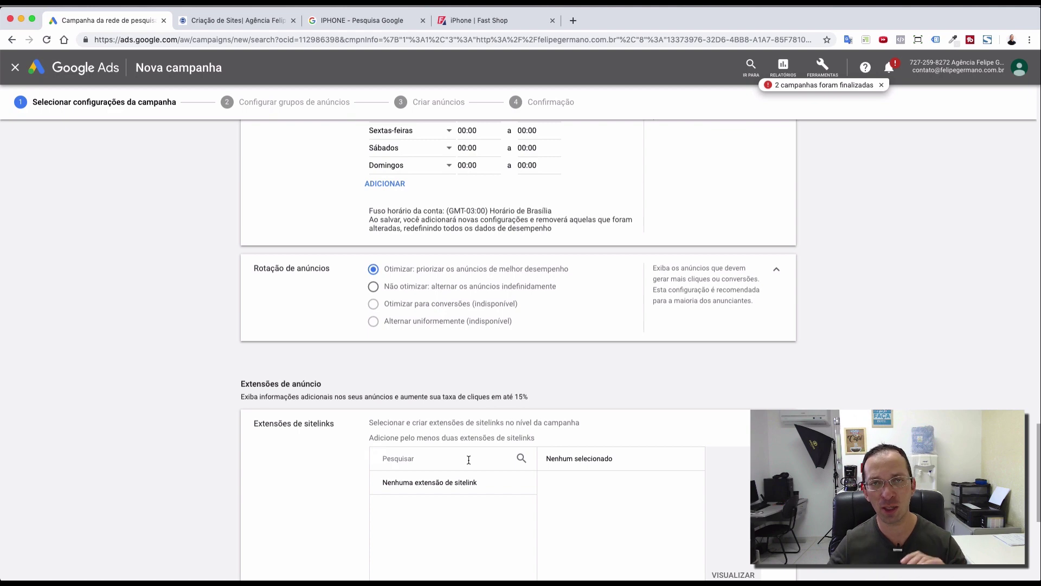
# - Load lp.borestenautica.com.br/curso-arrais-amador/ in the tab holding the IPHONE search results
pyautogui.click(355, 25)
pyautogui.click(412, 40)
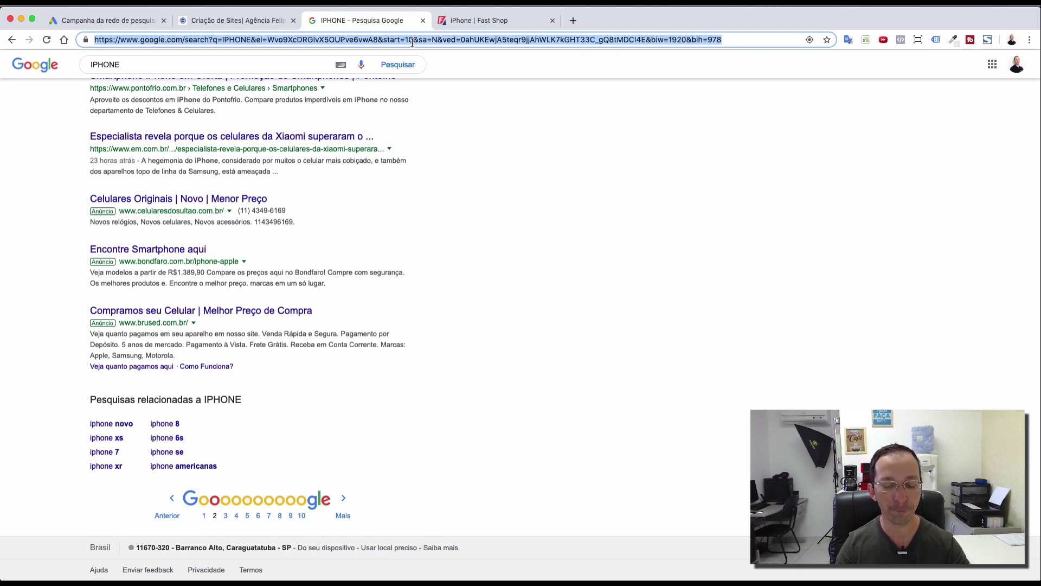
pyautogui.write('lp')
pyautogui.press('Return')
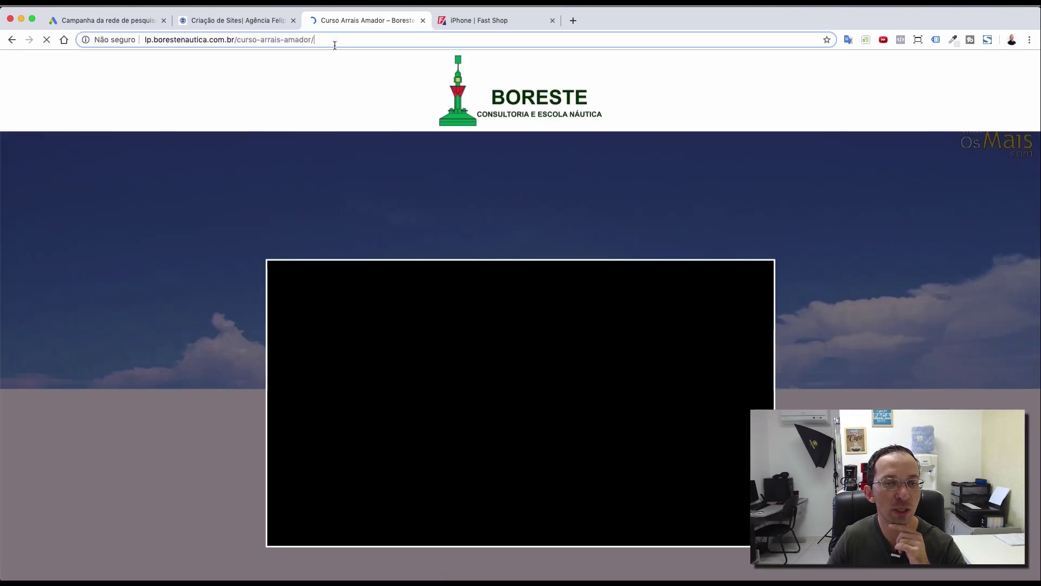
# - Examine the Boreste landing page's address and its sections, including "Nossos Números" and the student testimonials
pyautogui.click(314, 40)
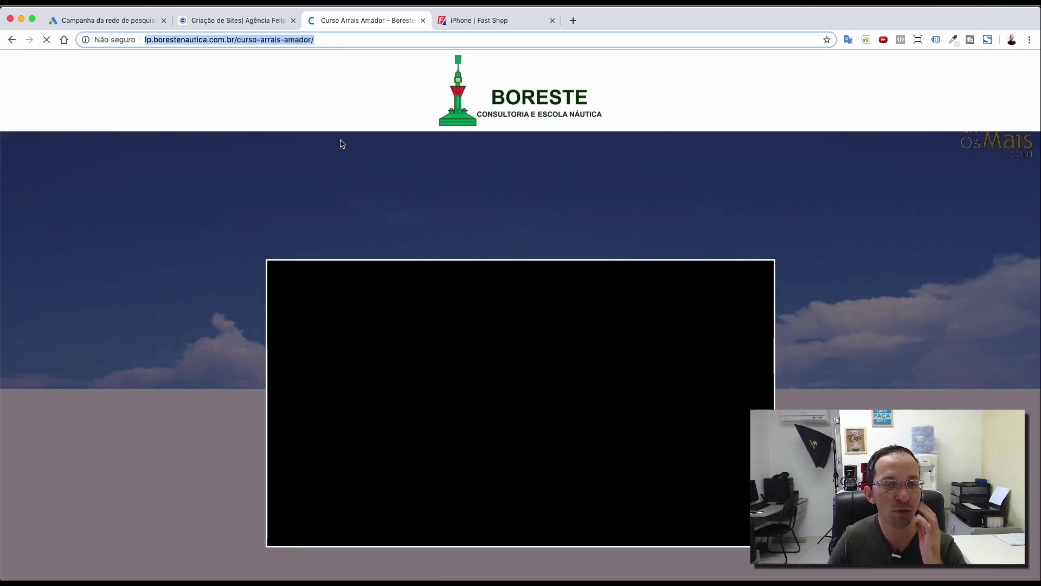
pyautogui.scroll(-10, 420, 188)
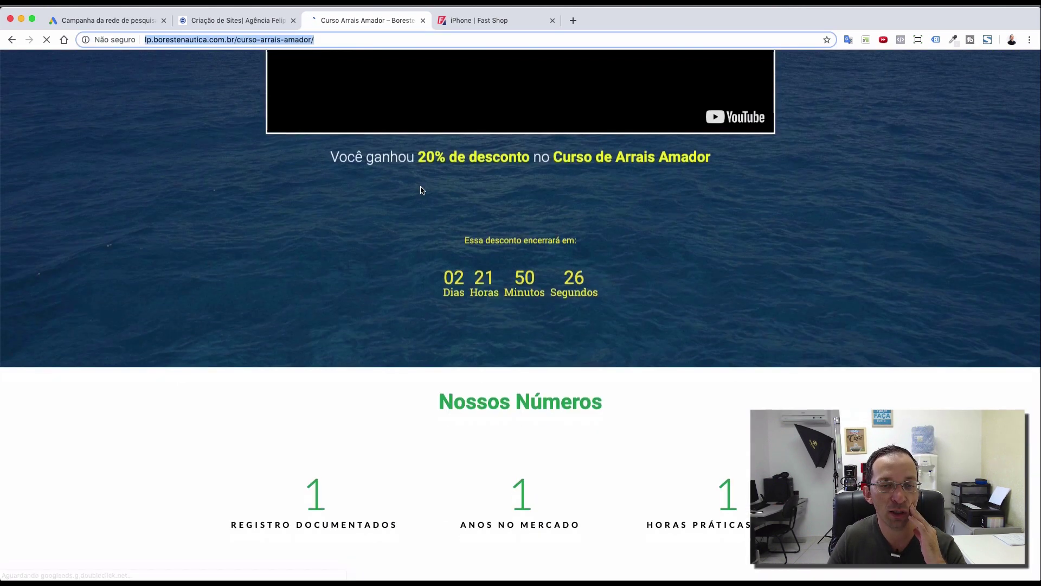
pyautogui.moveTo(433, 388); pyautogui.dragTo(642, 383)
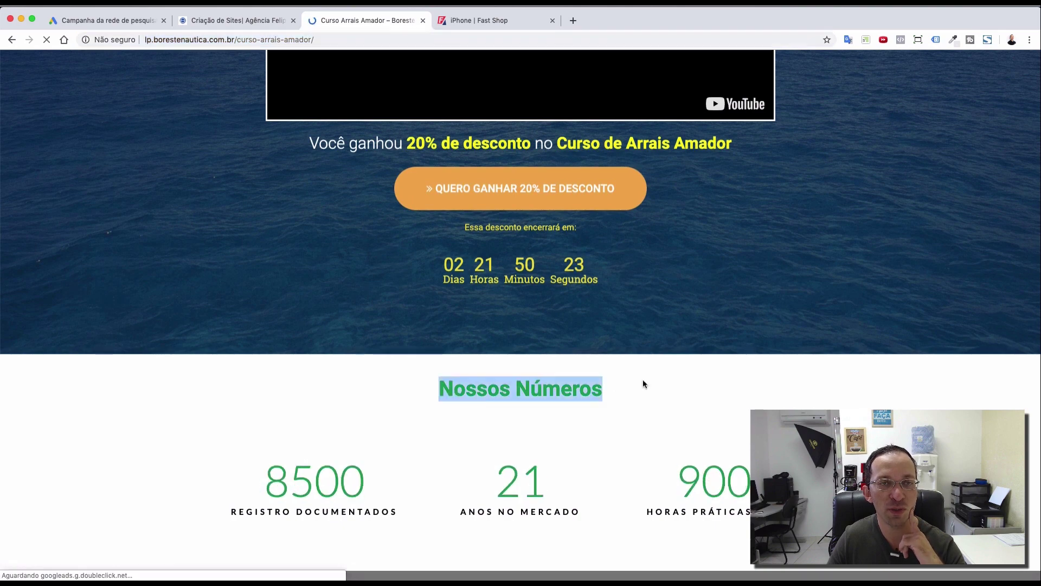
pyautogui.click(698, 382)
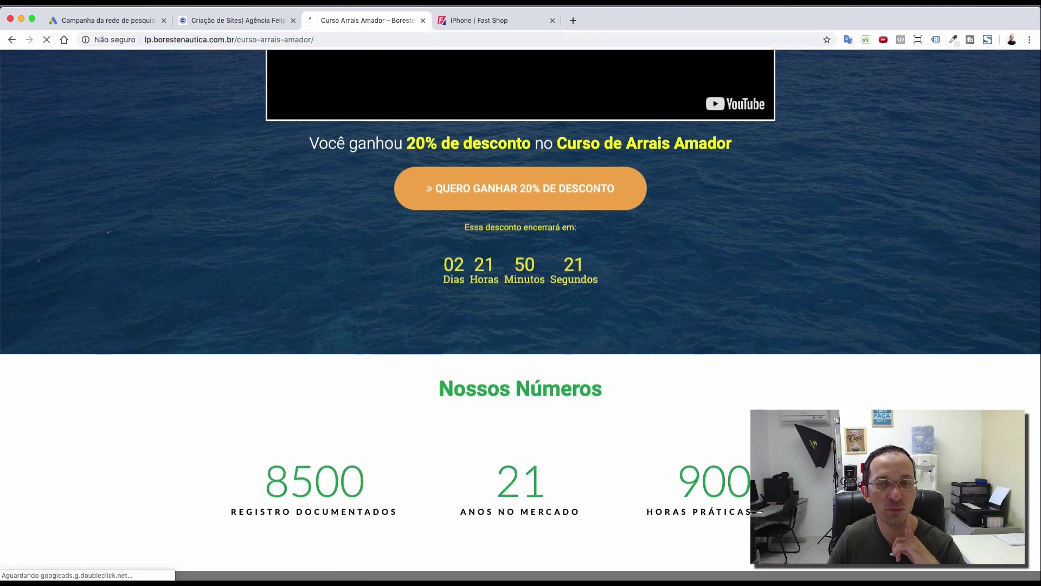
pyautogui.scroll(-3, 572, 362)
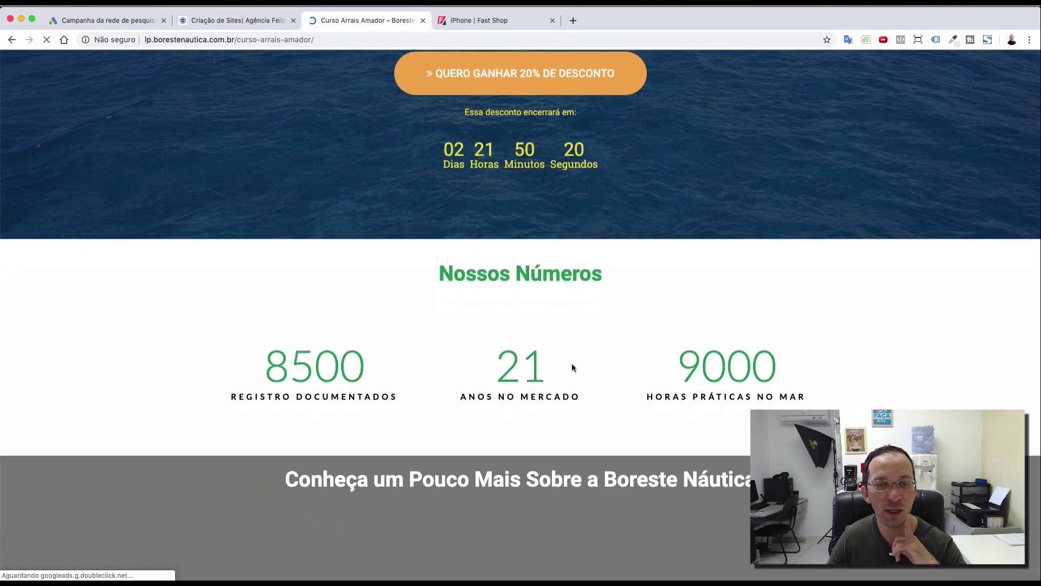
pyautogui.scroll(-12, 572, 368)
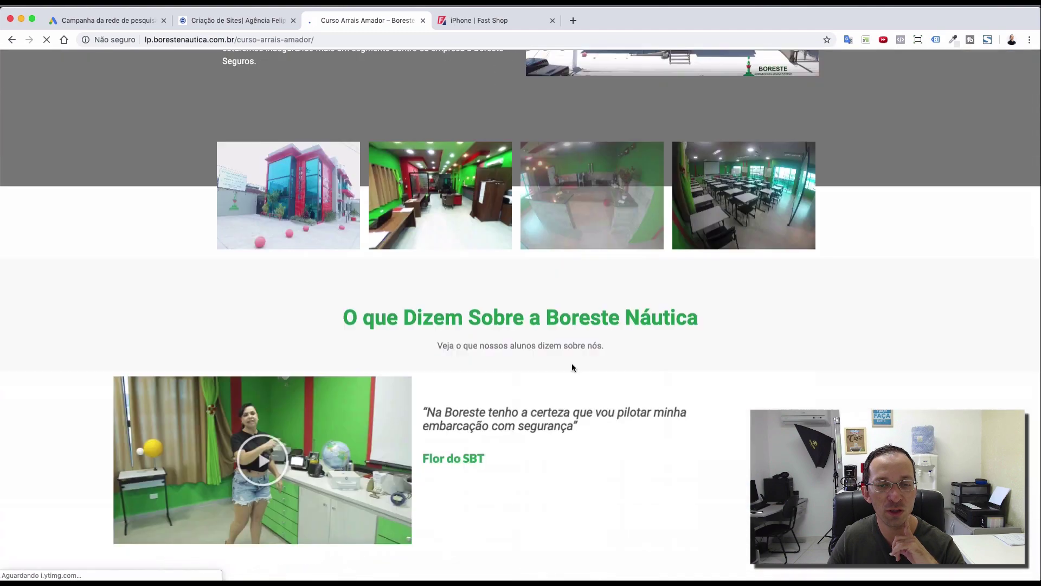
pyautogui.scroll(-3, 572, 367)
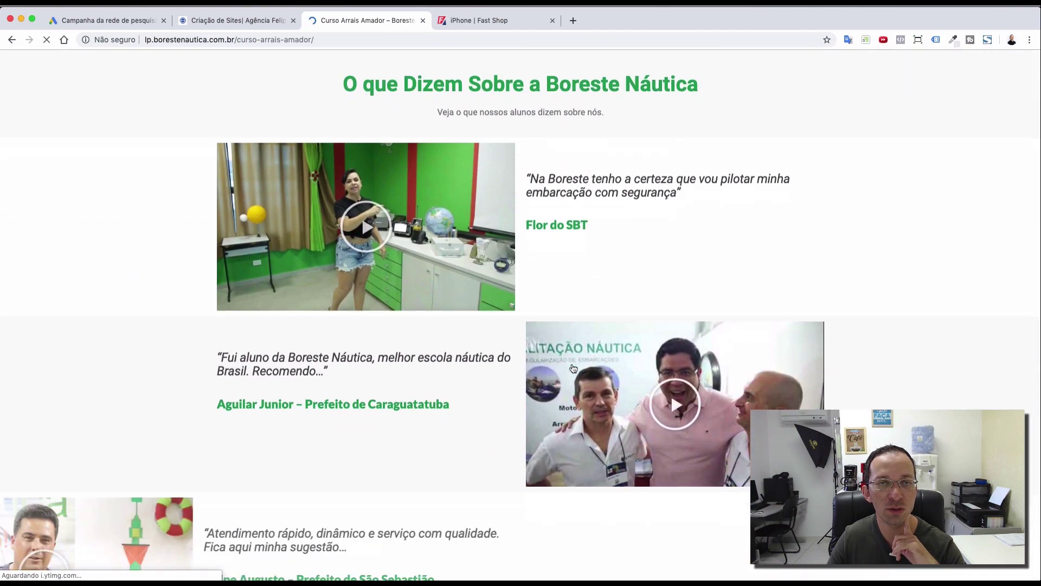
pyautogui.click(353, 40)
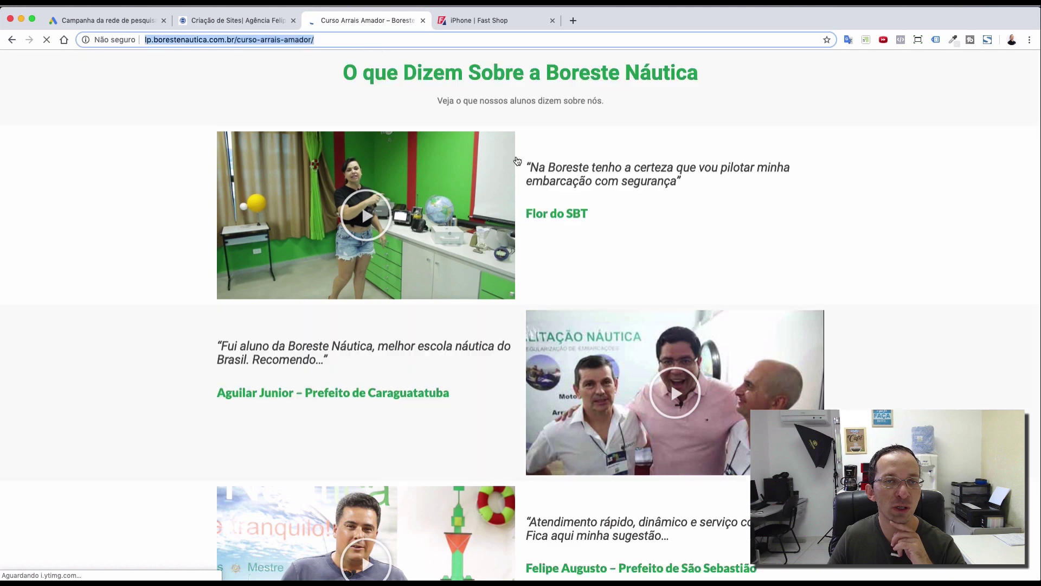
# - Return to the campaign setup and start a new sitelink extension
pyautogui.click(114, 21)
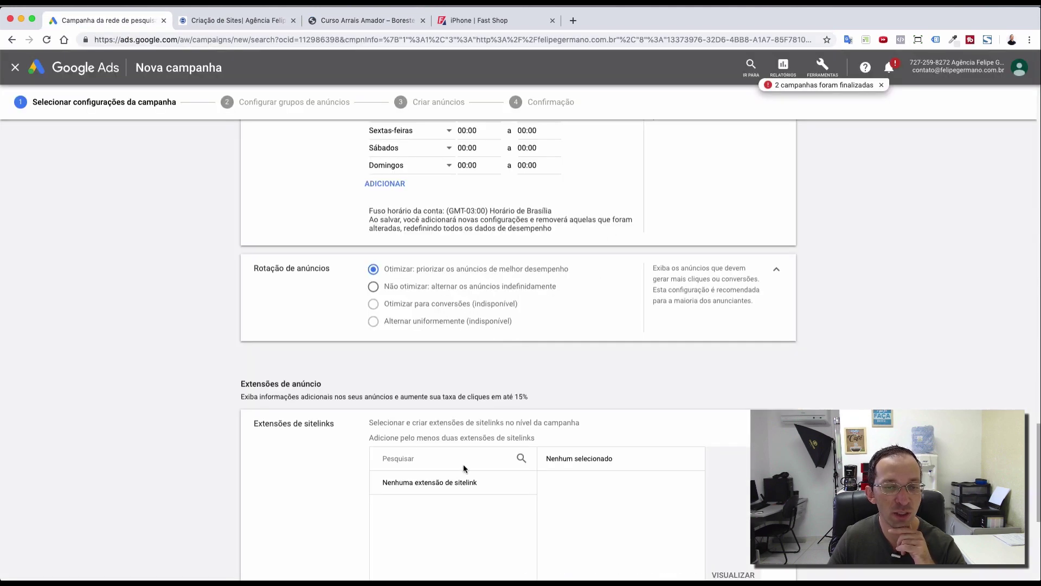
pyautogui.scroll(-3, 473, 369)
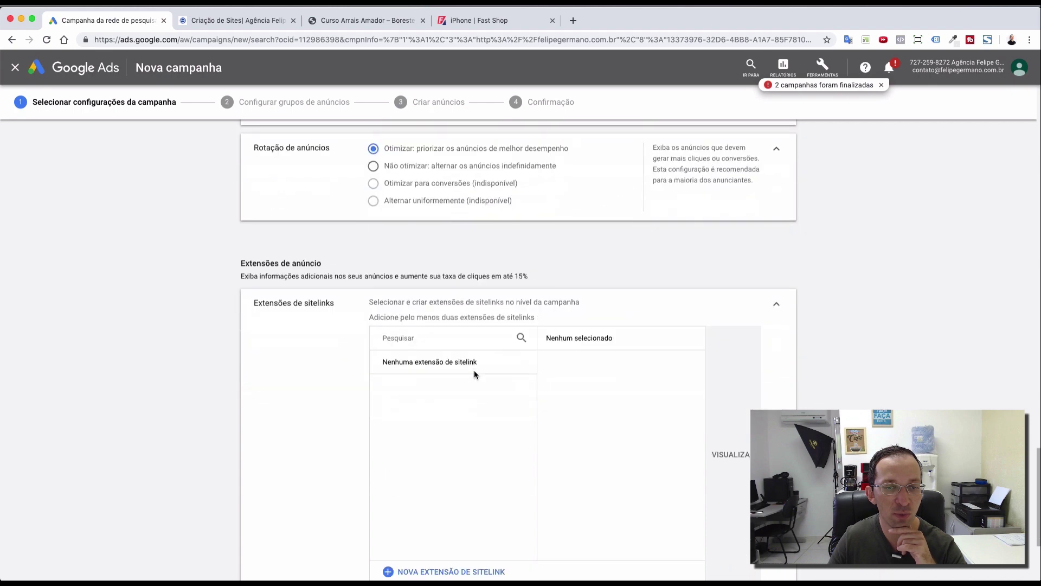
pyautogui.scroll(-2, 474, 371)
pyautogui.click(470, 467)
# - Review the Sitelink 1 text, description line and final URL fields, and the rest of the sitelink form
pyautogui.click(440, 206)
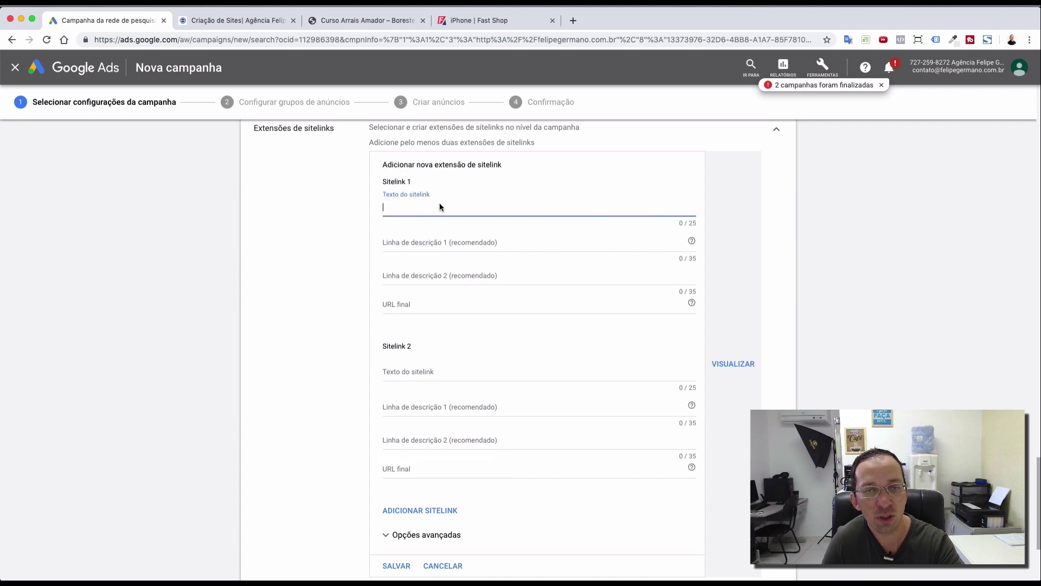
pyautogui.click(446, 244)
pyautogui.click(445, 285)
pyautogui.click(416, 307)
pyautogui.scroll(-3, 456, 429)
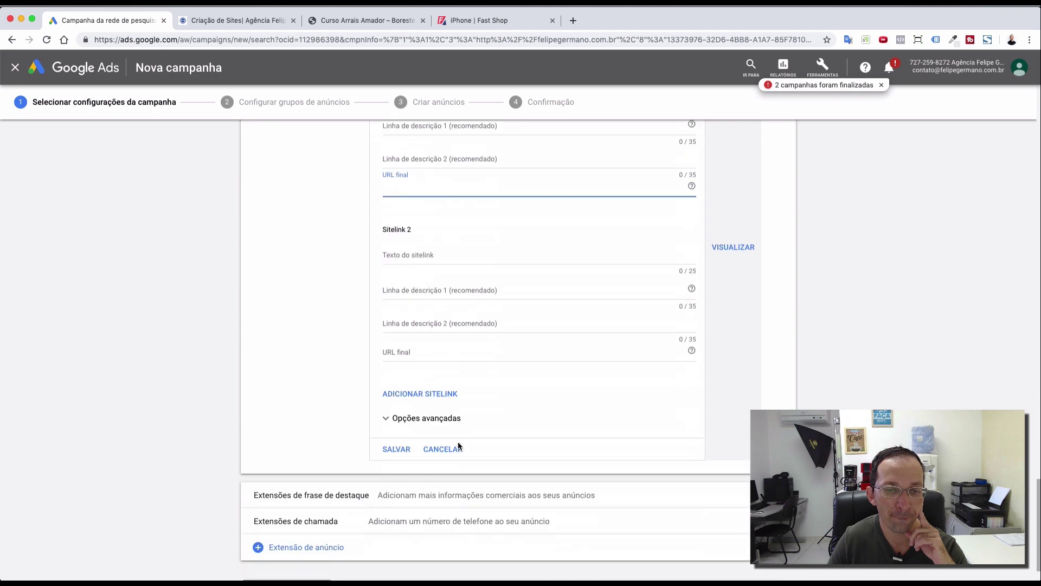
# - Discard the unsaved sitelink form and open a new callout extension form to view its text fields
pyautogui.click(455, 405)
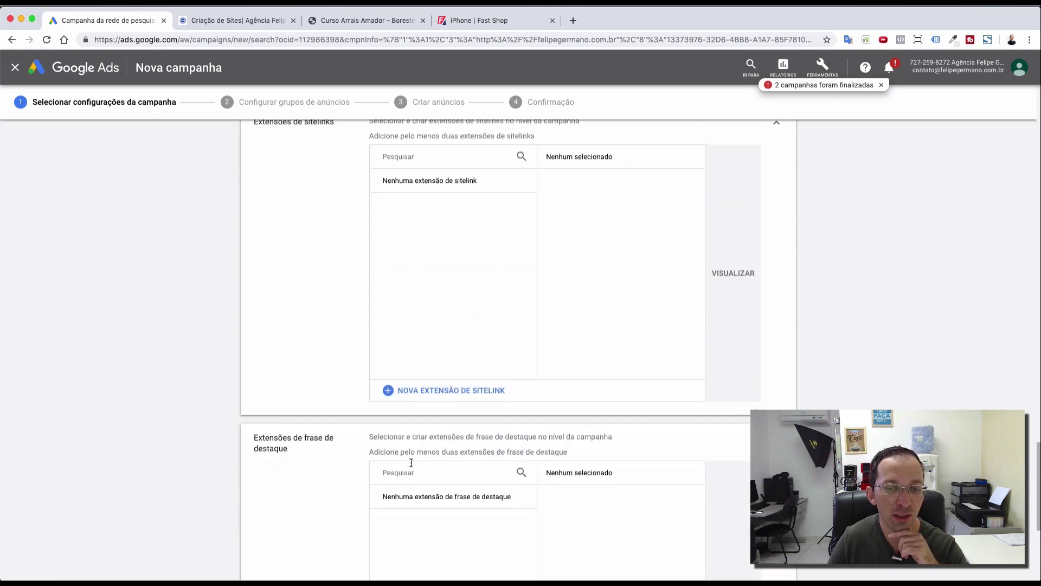
pyautogui.scroll(-2, 416, 454)
pyautogui.scroll(-3, 441, 415)
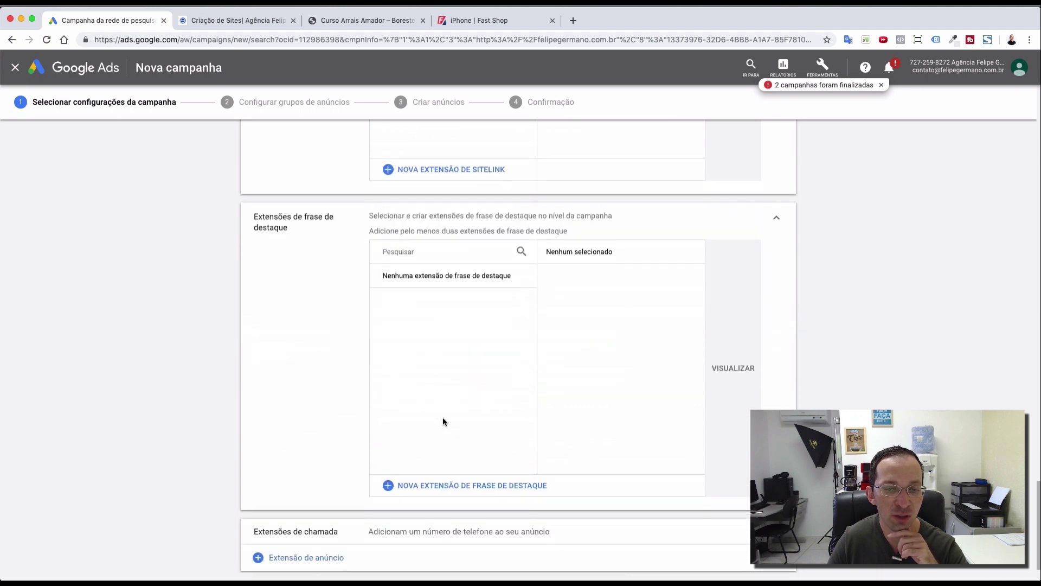
pyautogui.click(470, 468)
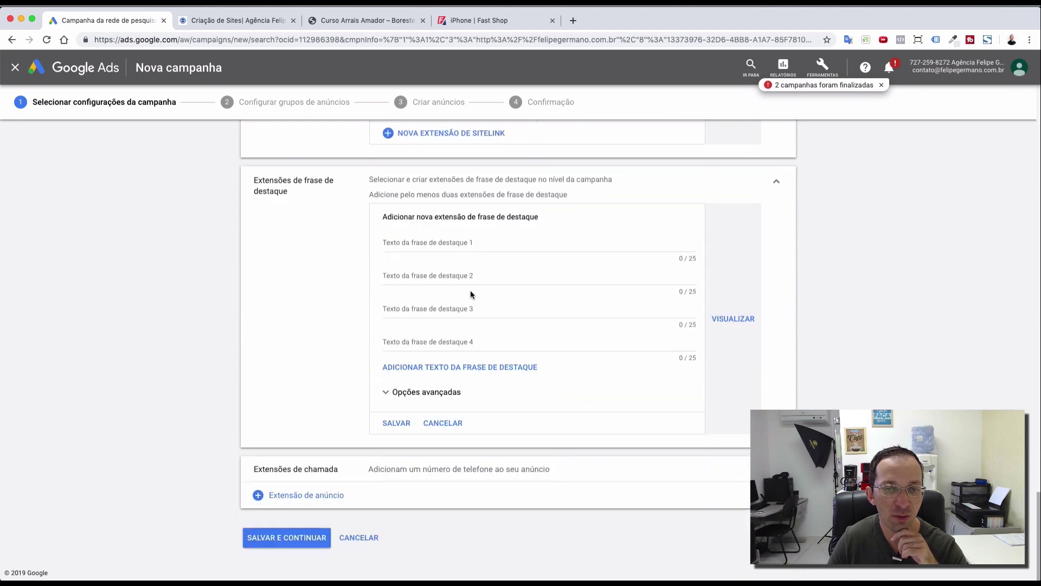
pyautogui.click(437, 278)
pyautogui.click(451, 314)
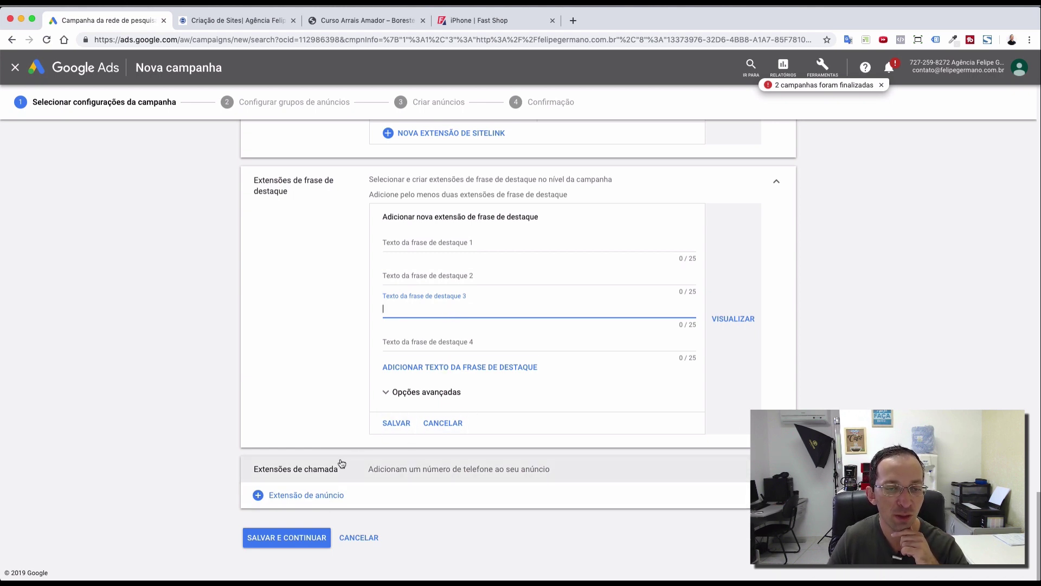
# - Open a new call extension form, review its phone number and call reporting fields, and discard it
pyautogui.click(326, 495)
pyautogui.click(231, 467)
pyautogui.click(328, 469)
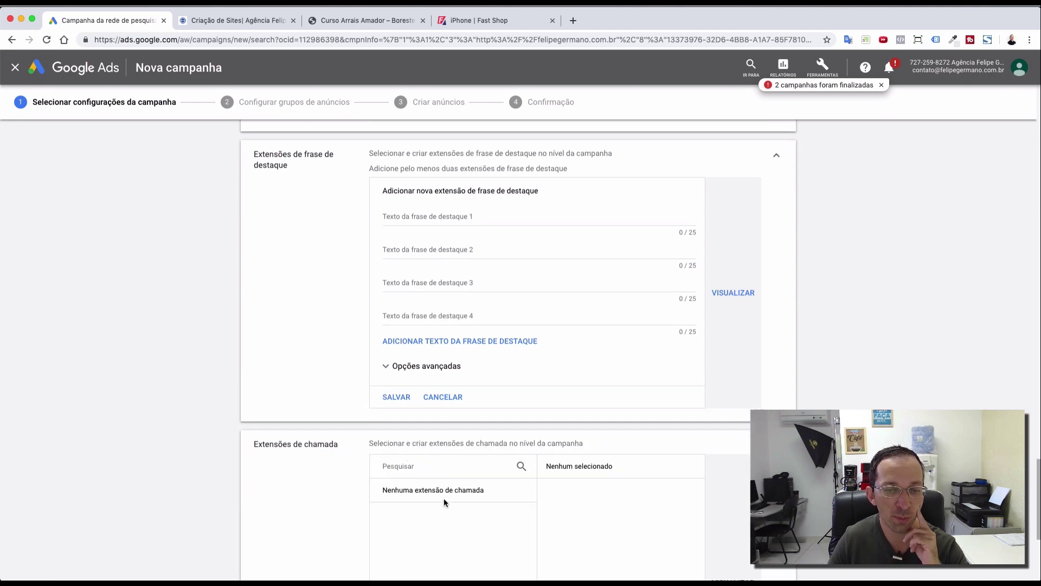
pyautogui.scroll(-4, 445, 502)
pyautogui.click(468, 509)
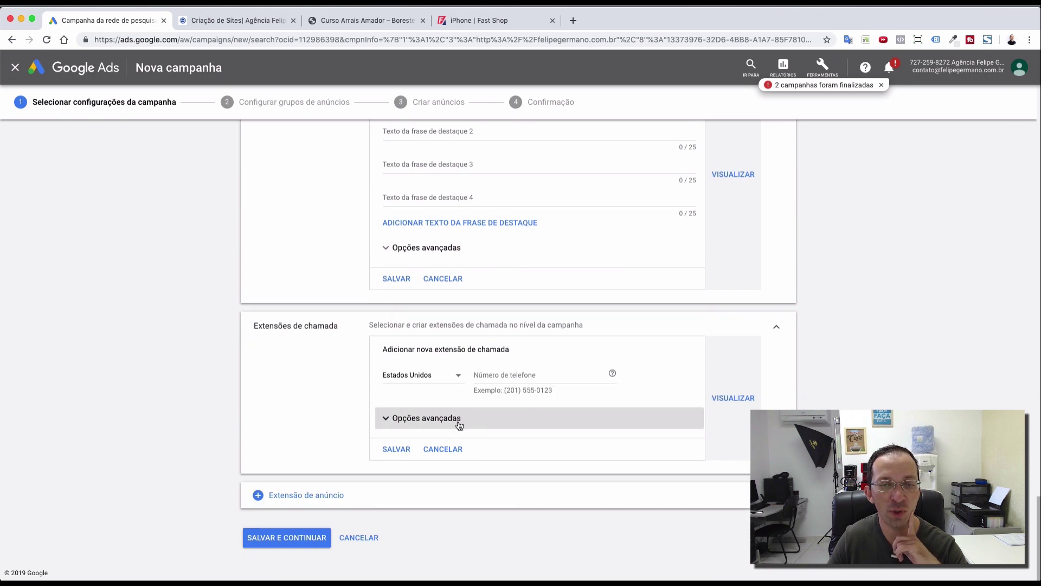
pyautogui.click(459, 424)
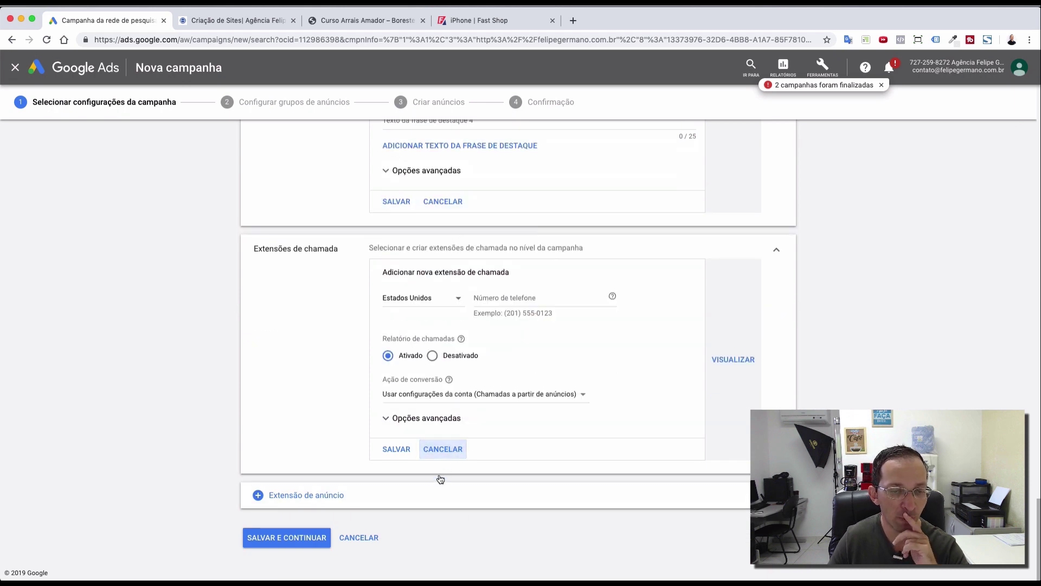
pyautogui.click(444, 456)
# - View the additional ad extension types, then save the campaign settings and continue to the ad group setup
pyautogui.click(326, 500)
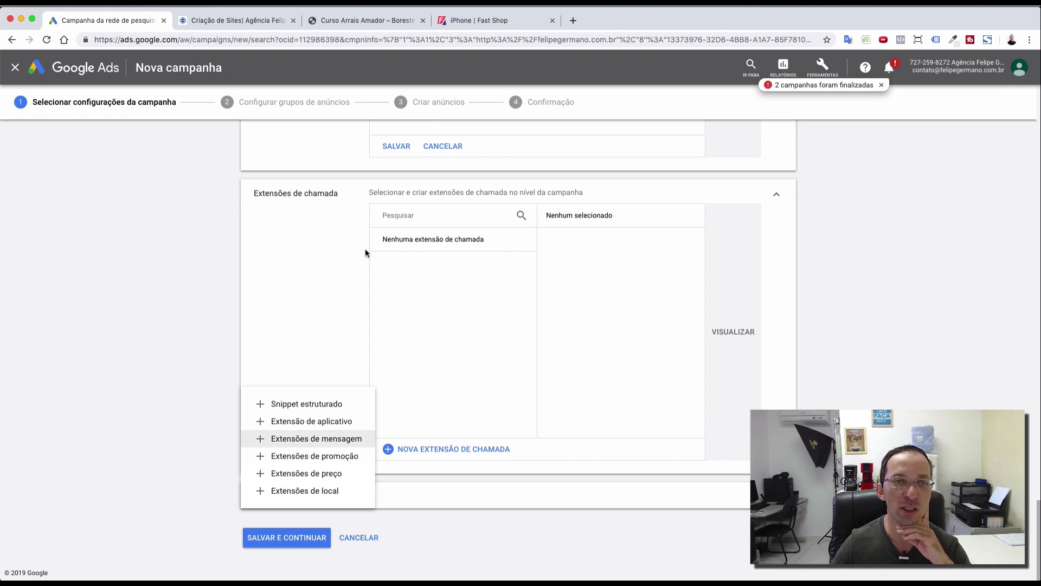
pyautogui.click(167, 331)
pyautogui.click(301, 547)
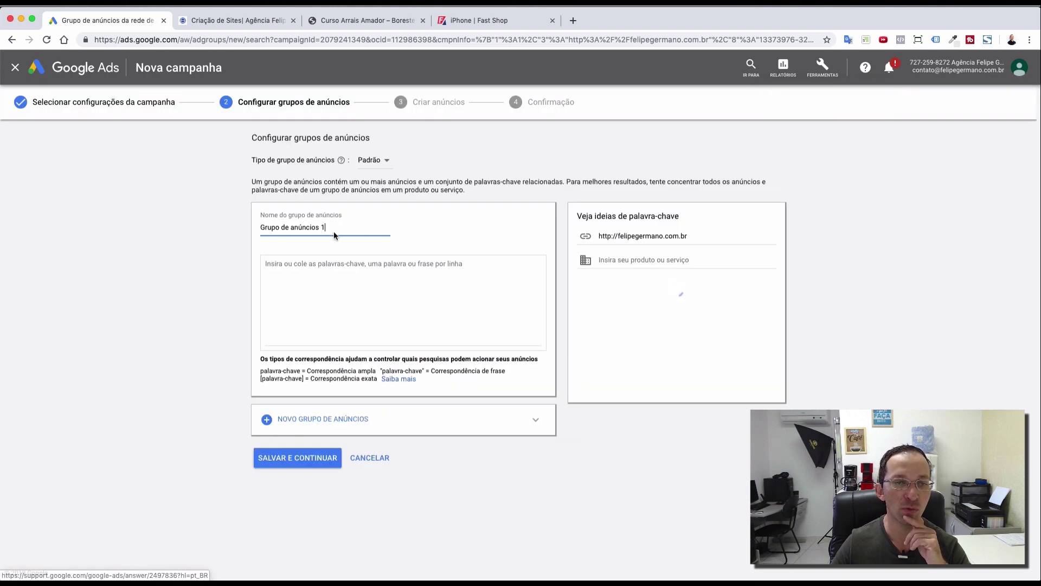
# - Name the ad group Self Service
pyautogui.tripleClick(304, 229)
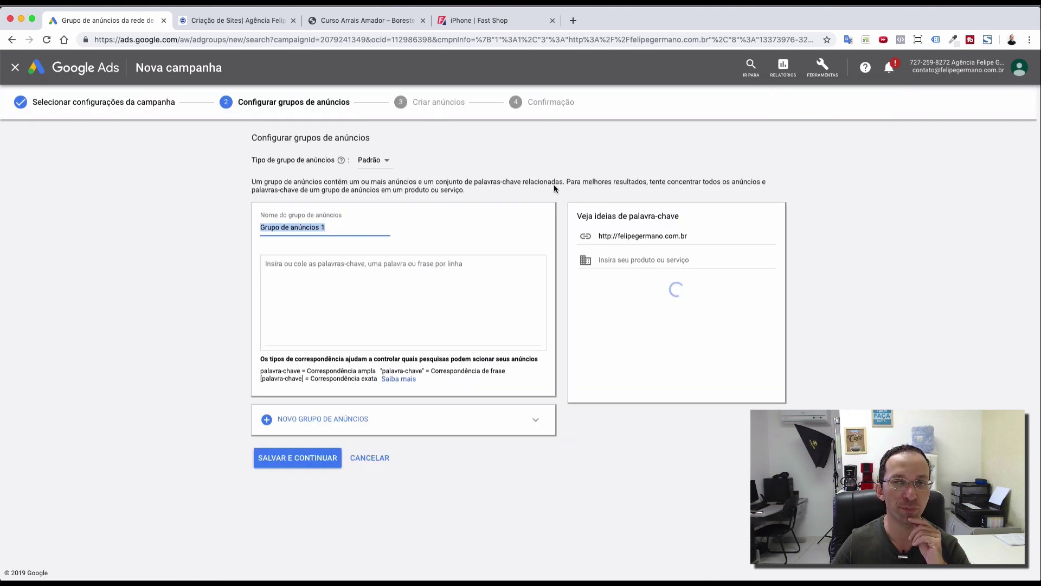
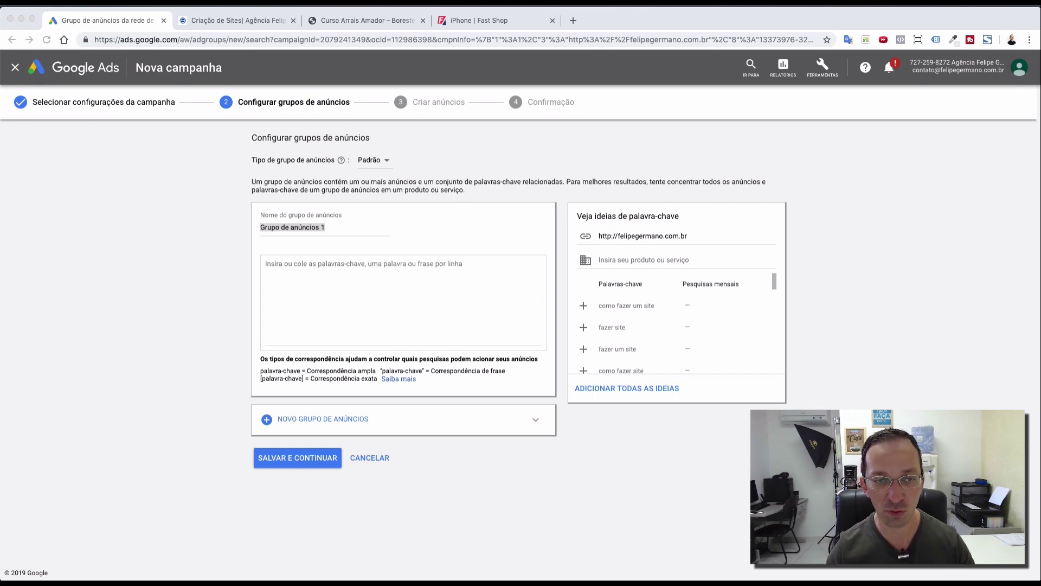
pyautogui.click(317, 227)
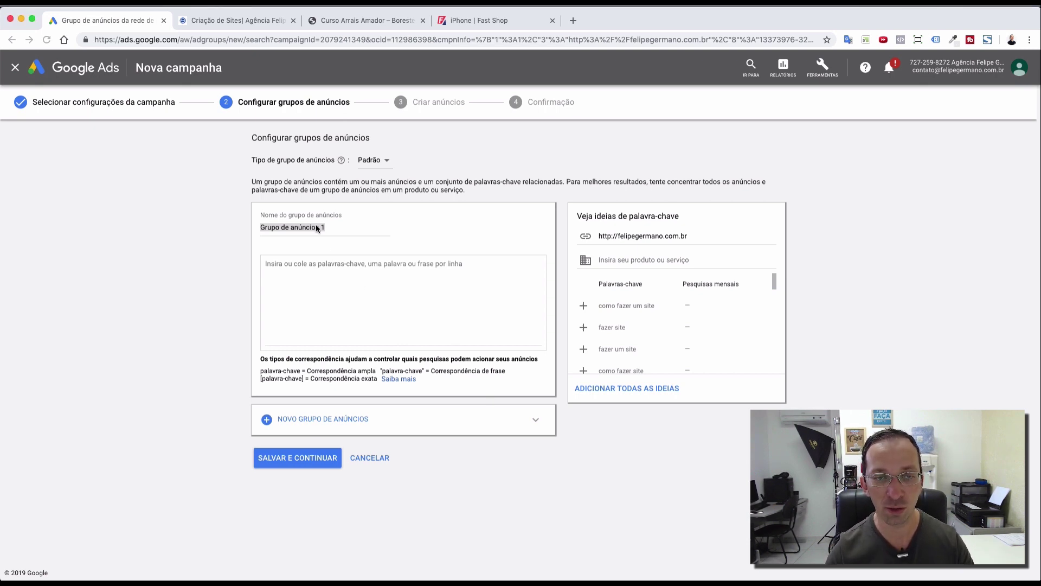
pyautogui.write('Servi')
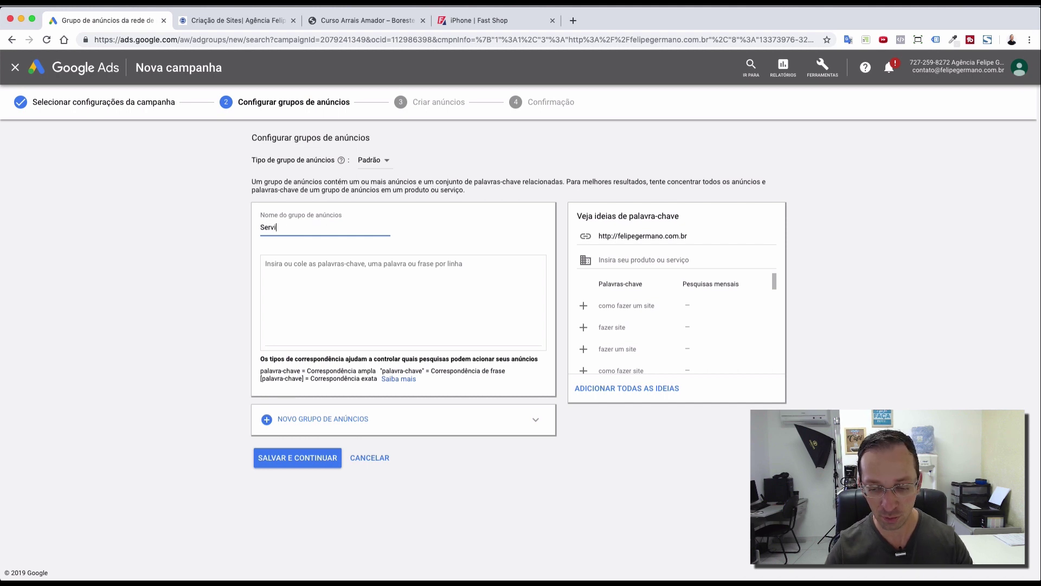
pyautogui.write('ce')
pyautogui.press('BackSpace')
pyautogui.press('BackSpace')
pyautogui.press('BackSpace')
pyautogui.press('BackSpace')
pyautogui.write('lf Service')
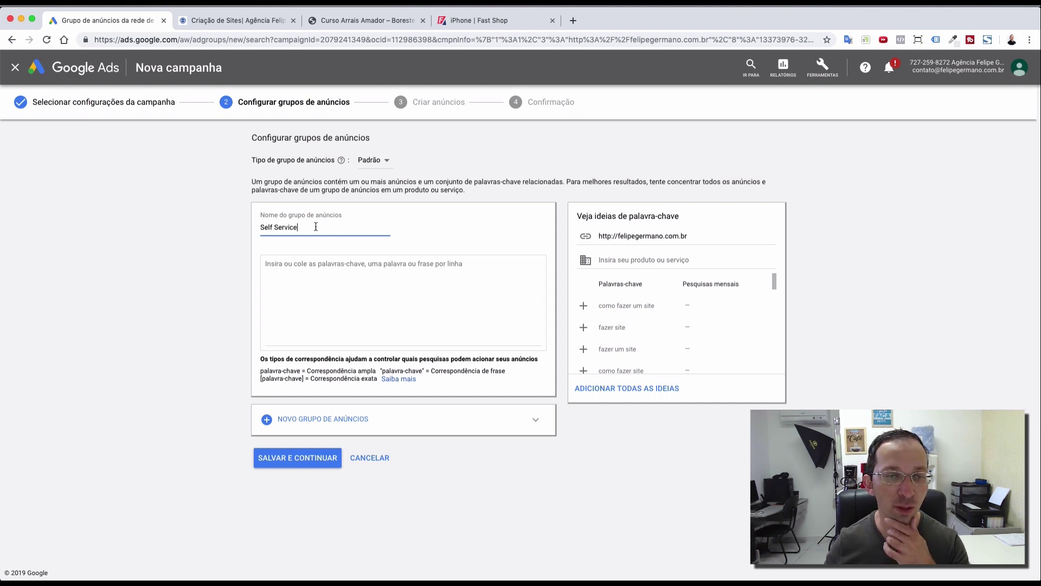
# - Switch to the palavras document and examine the restaurant terms shared by the AMPLA MODIFICADA keywords
pyautogui.click(325, 300)
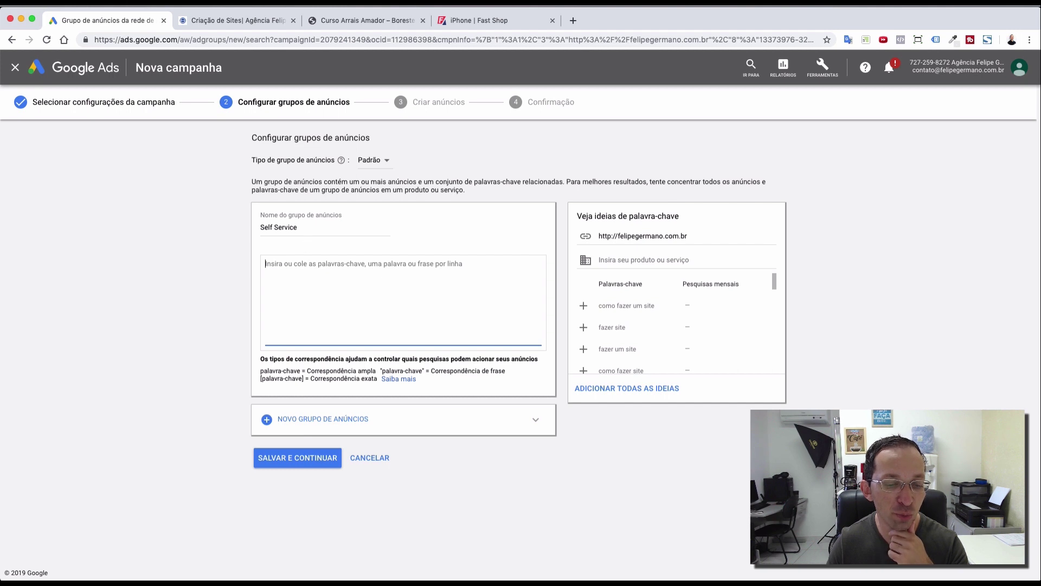
pyautogui.press('super+Tab')
pyautogui.moveTo(487, 583); pyautogui.dragTo(490, 155)
pyautogui.doubleClick(303, 328)
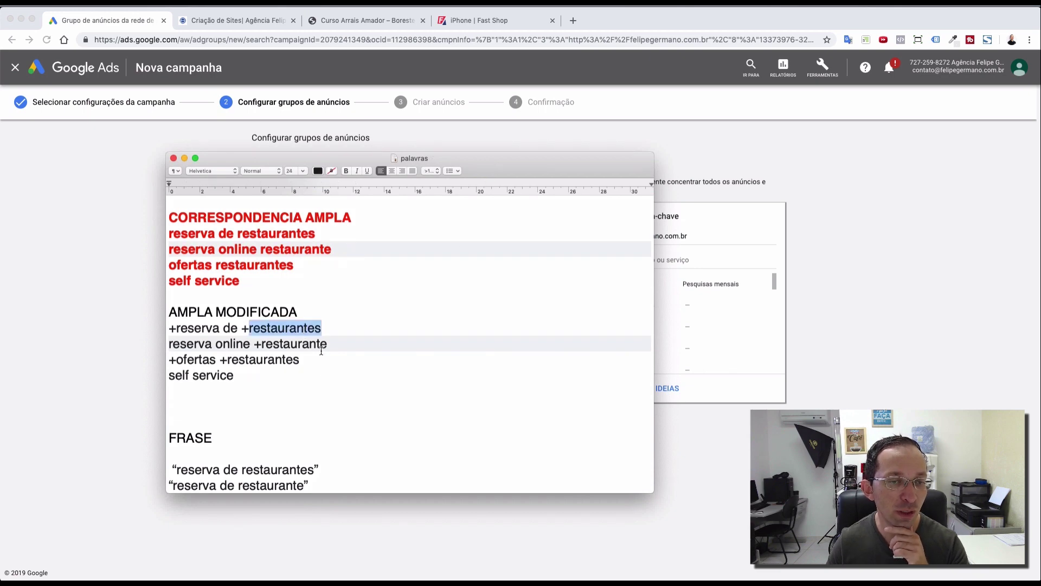
pyautogui.doubleClick(292, 344)
pyautogui.doubleClick(271, 359)
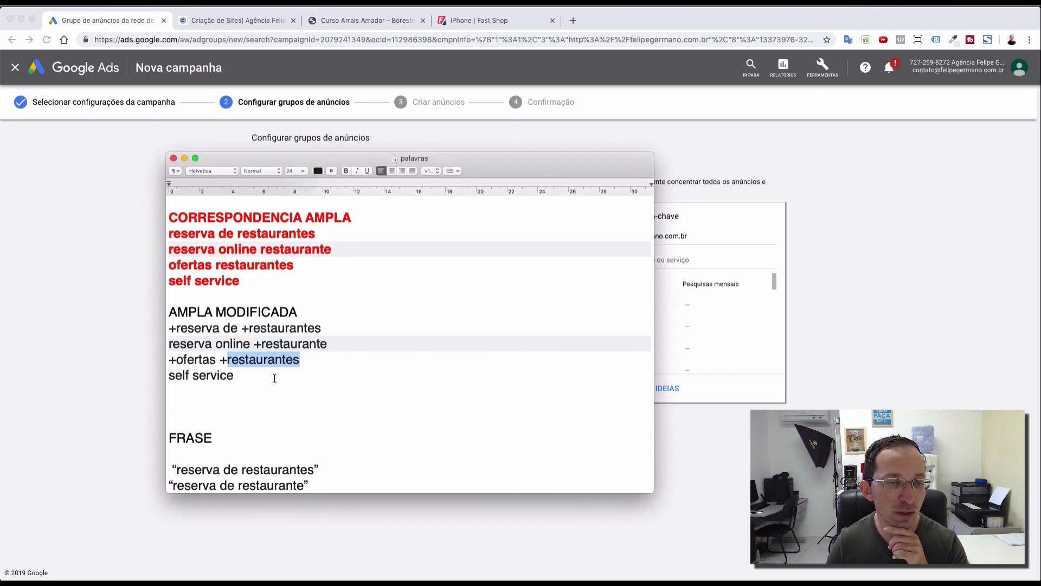
pyautogui.doubleClick(282, 329)
pyautogui.doubleClick(291, 344)
pyautogui.doubleClick(201, 329)
pyautogui.click(320, 329)
pyautogui.click(309, 344)
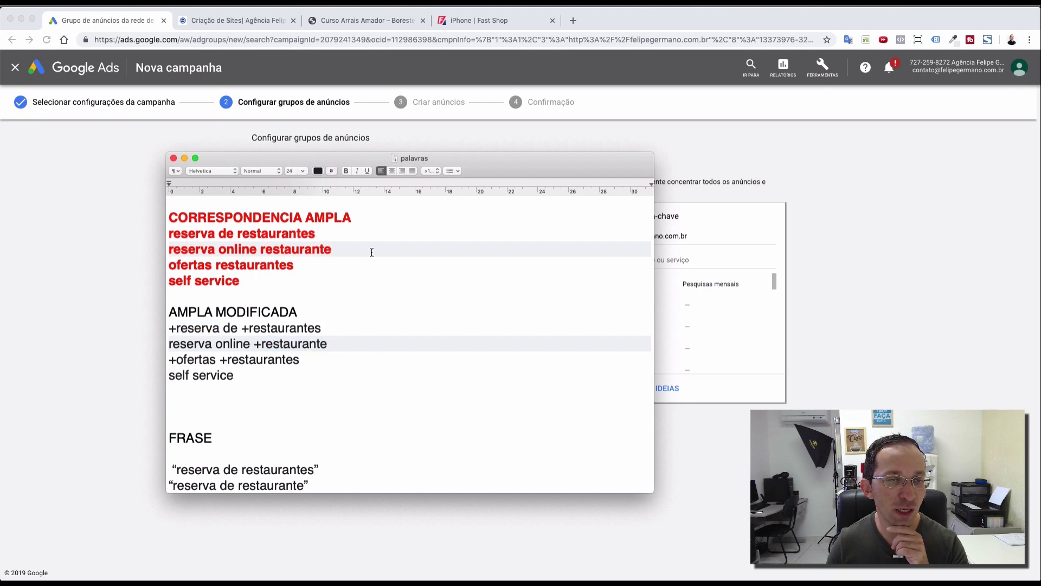
pyautogui.moveTo(510, 164); pyautogui.dragTo(570, 583)
# - Rename the ad group as Restaurante
pyautogui.doubleClick(313, 230)
pyautogui.press('super+a')
pyautogui.write('Re')
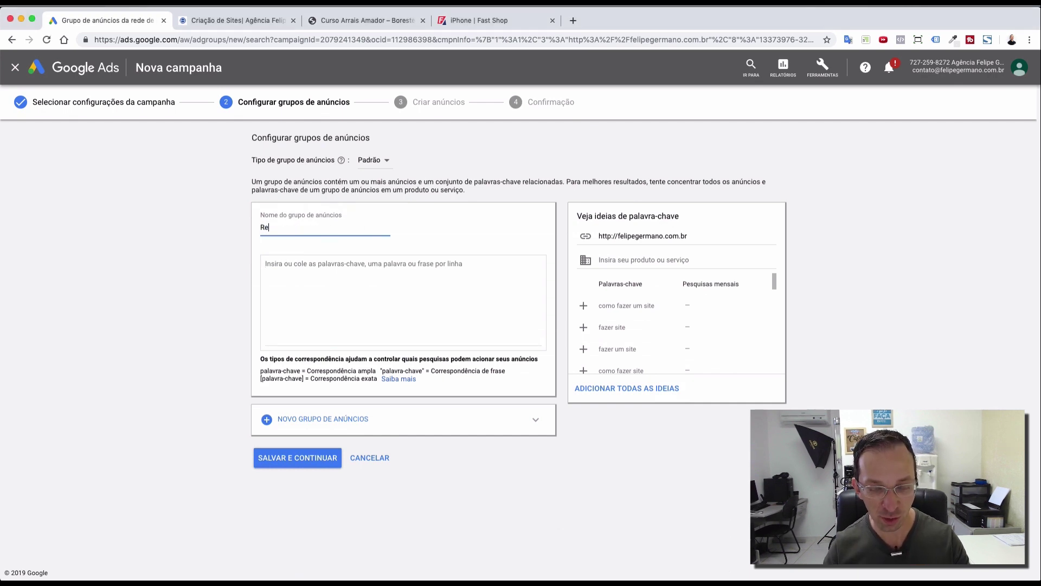
pyautogui.write('staur')
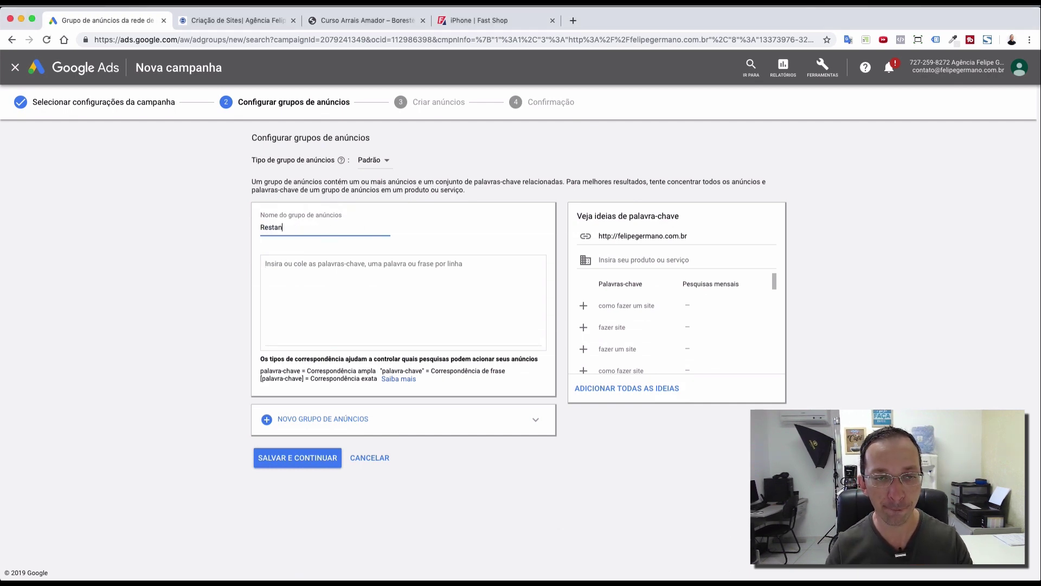
pyautogui.write('ante')
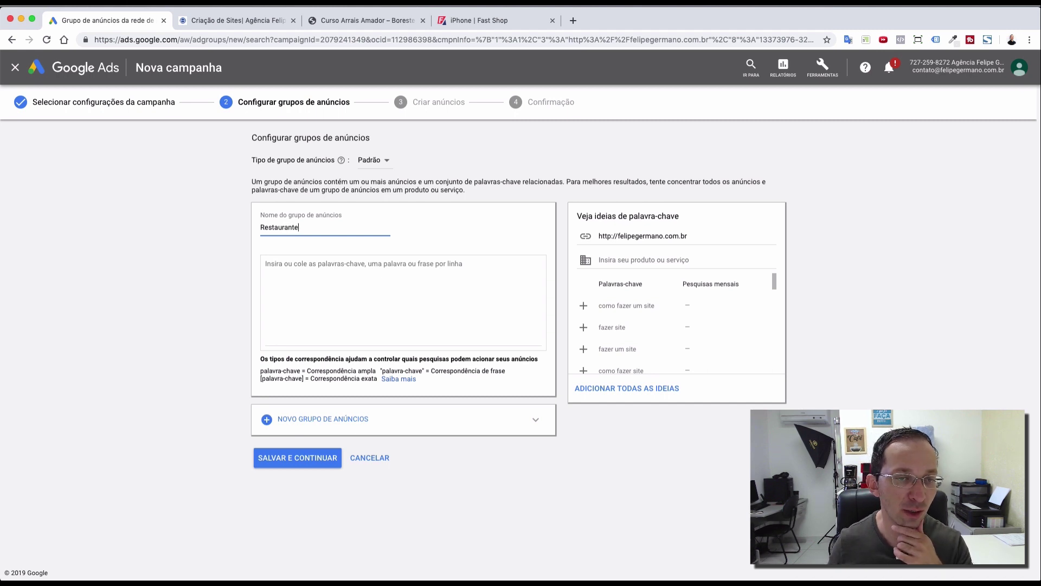
# - Paste the keyword lists from the palavras document, from AMPLA MODIFICADA through NEGATIVAS, into the ad group's keywords
pyautogui.click(329, 269)
pyautogui.press('super+Tab')
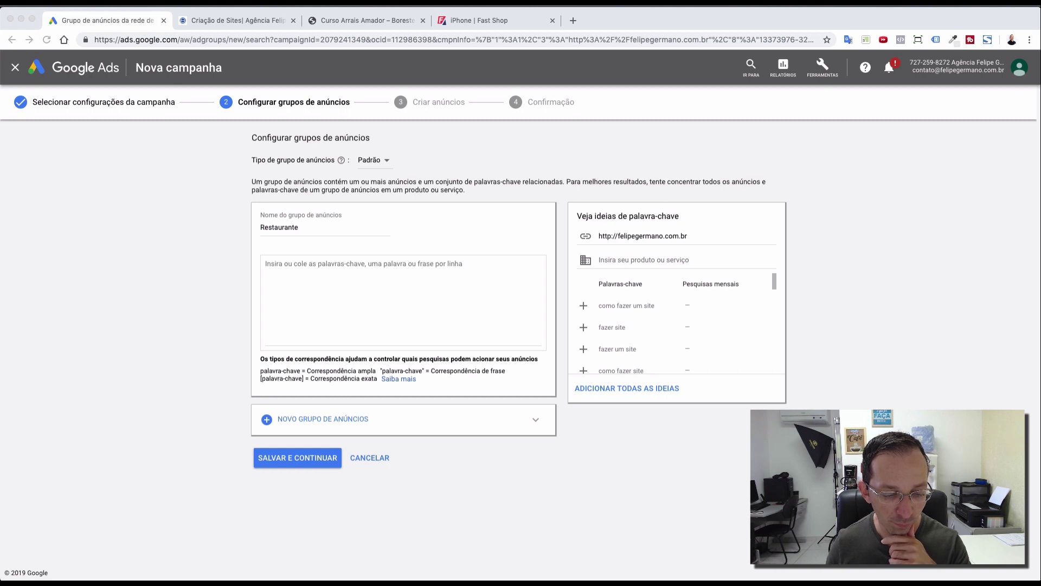
pyautogui.click(302, 278)
pyautogui.press('super+v')
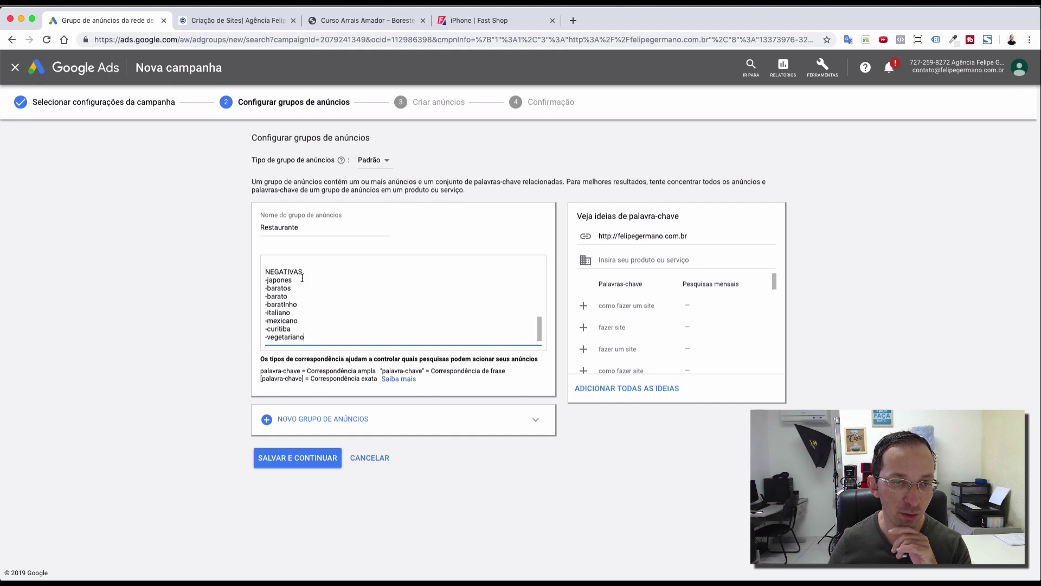
# - Change the self service entry under AMPLA MODIFICADA to the modified broad match keyword "+self +service +comida"
pyautogui.scroll(10, 304, 278)
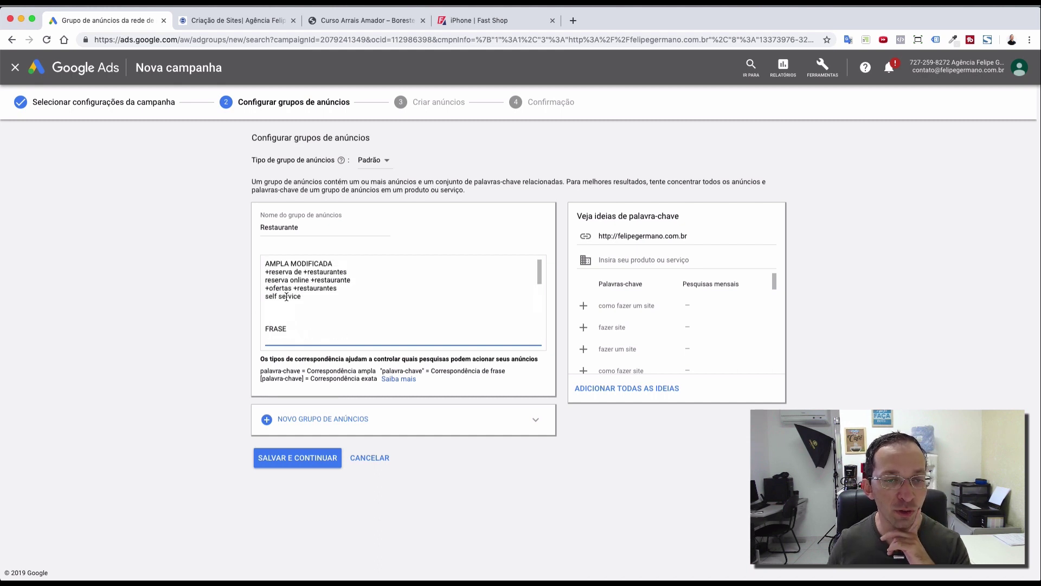
pyautogui.write('+')
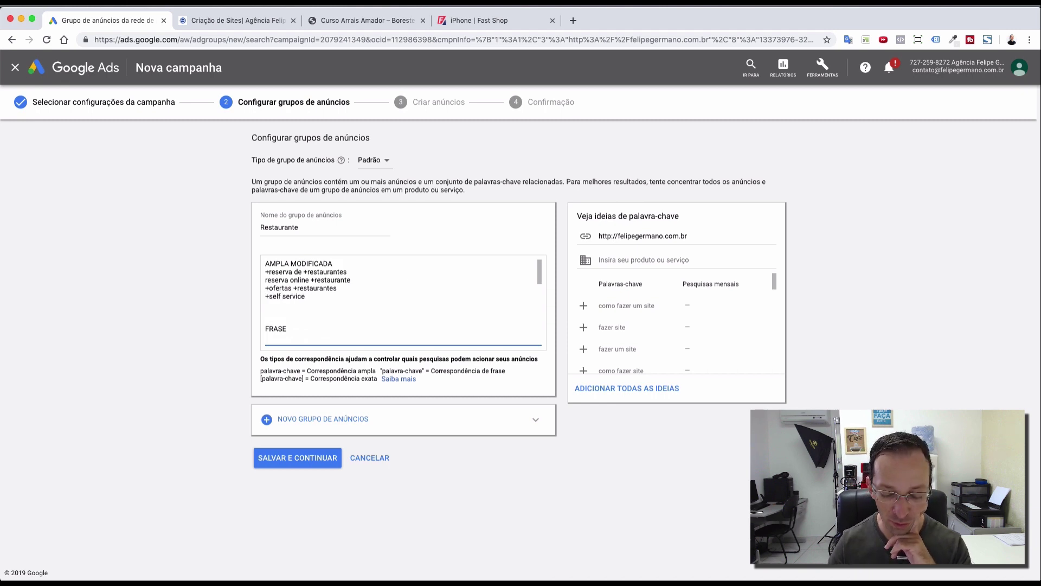
pyautogui.write('+')
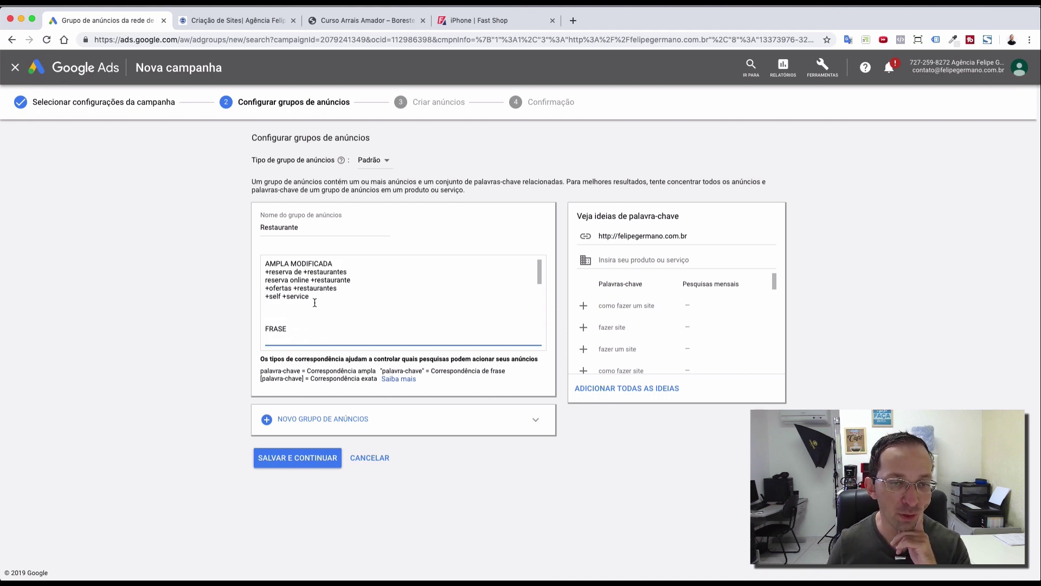
pyautogui.write(' comida')
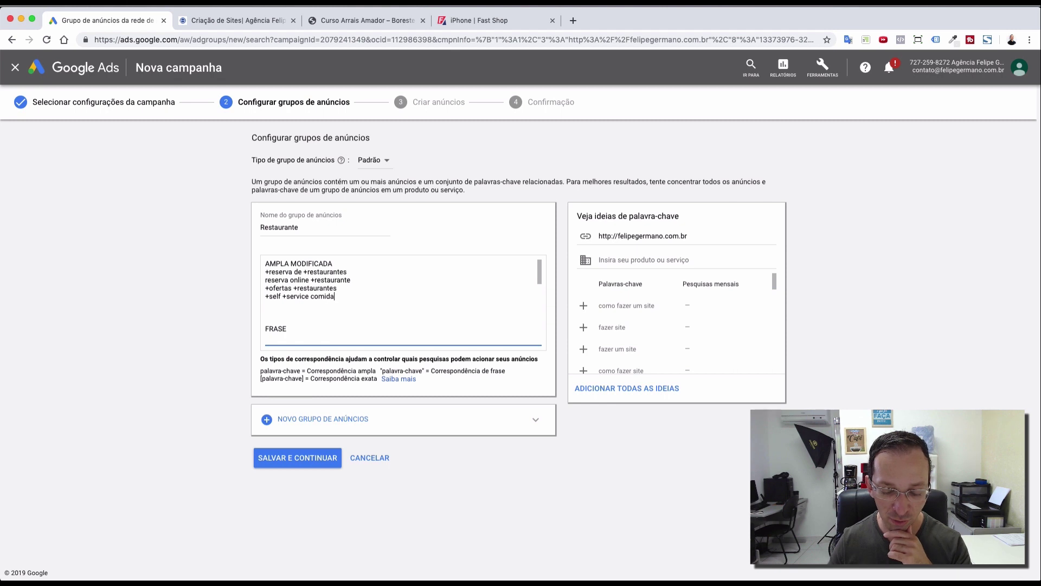
pyautogui.write('+')
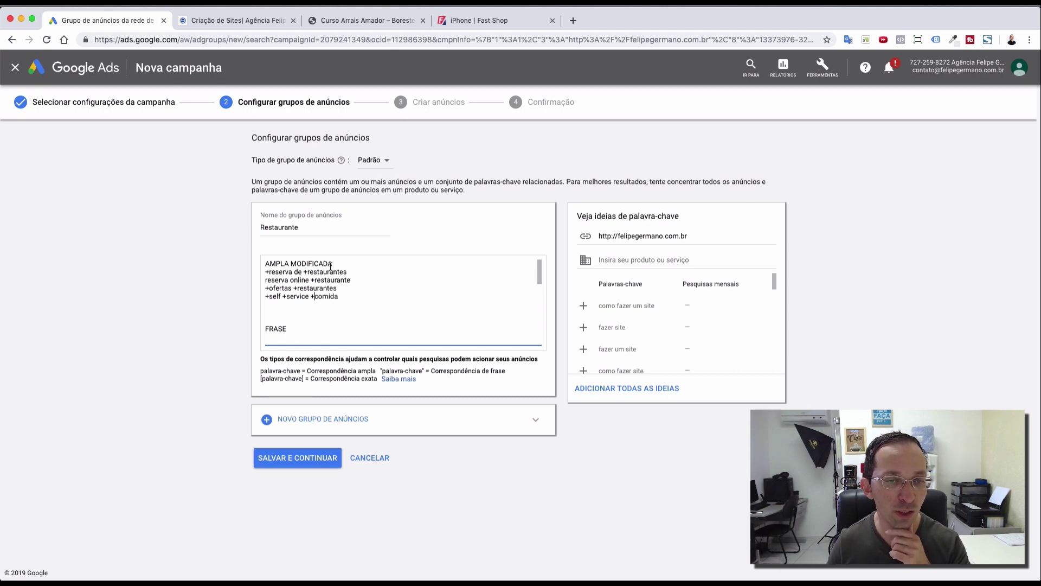
# - Remove the AMPLA MODIFICADA and FRASE headings and their blank lines from the keyword list
pyautogui.moveTo(333, 263); pyautogui.dragTo(265, 264)
pyautogui.press('BackSpace')
pyautogui.press('BackSpace')
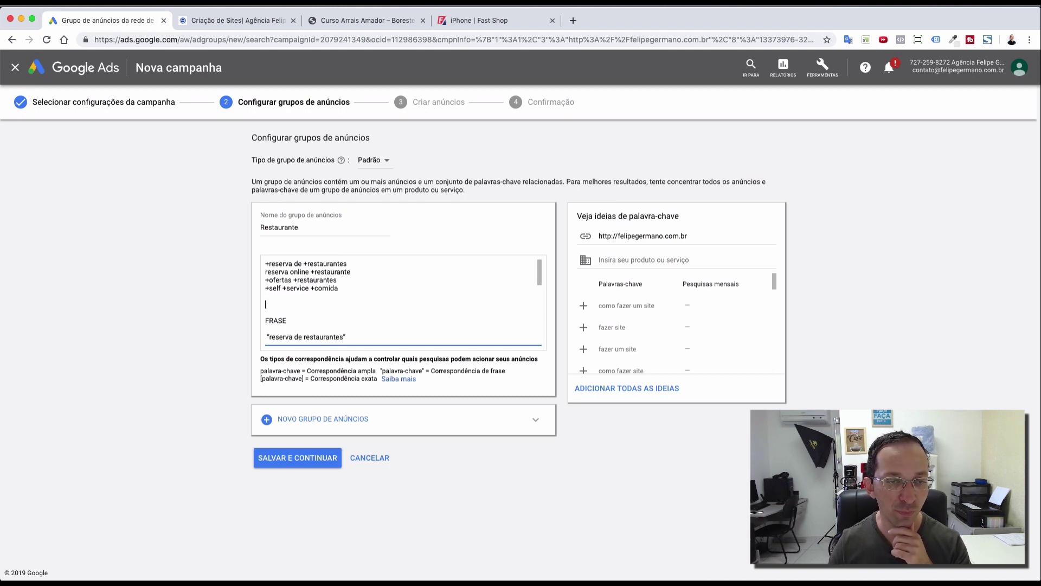
pyautogui.press('BackSpace')
pyautogui.press('BackSpace')
pyautogui.press('BackSpace')
pyautogui.press('BackSpace')
pyautogui.press('BackSpace')
pyautogui.press('BackSpace')
pyautogui.press('BackSpace')
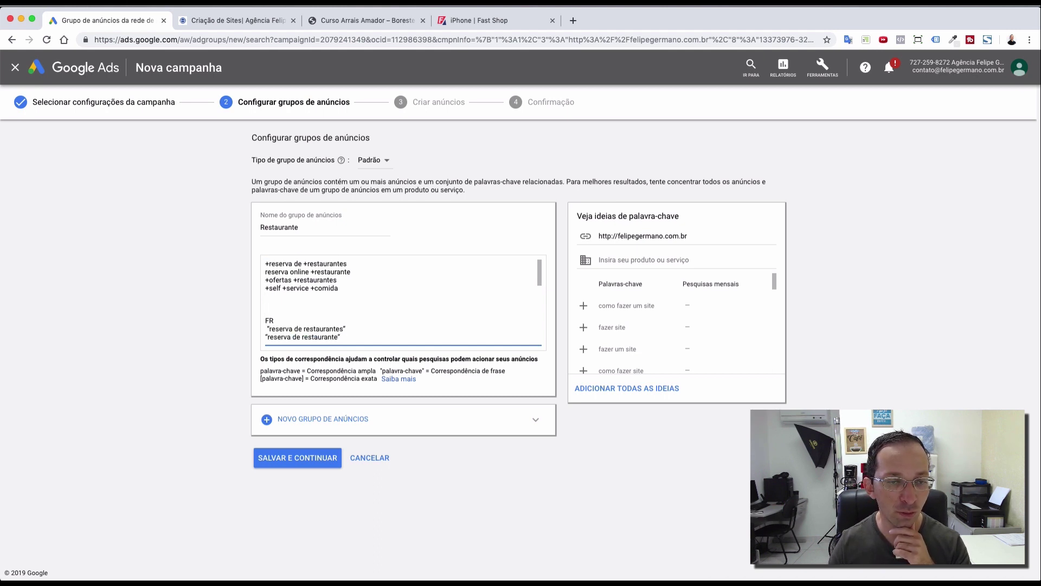
pyautogui.press('BackSpace')
pyautogui.press('BackSpace')
pyautogui.press('BackSpace')
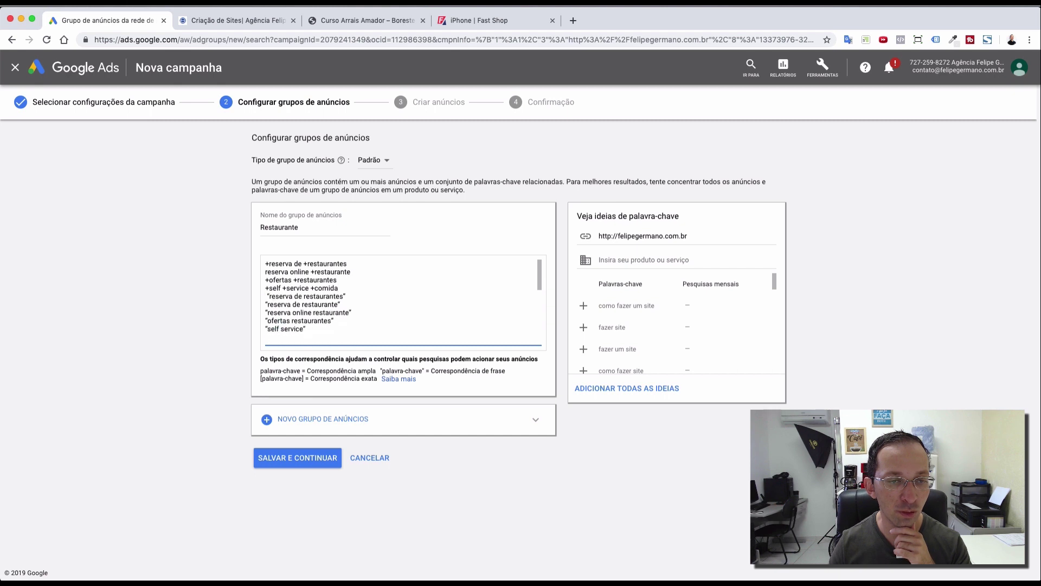
# - Remove the EXATA heading above the exact match keywords
pyautogui.write('EXATA [reserva de restaurantes] reserva online restaurante ofertas restaurantes self service')
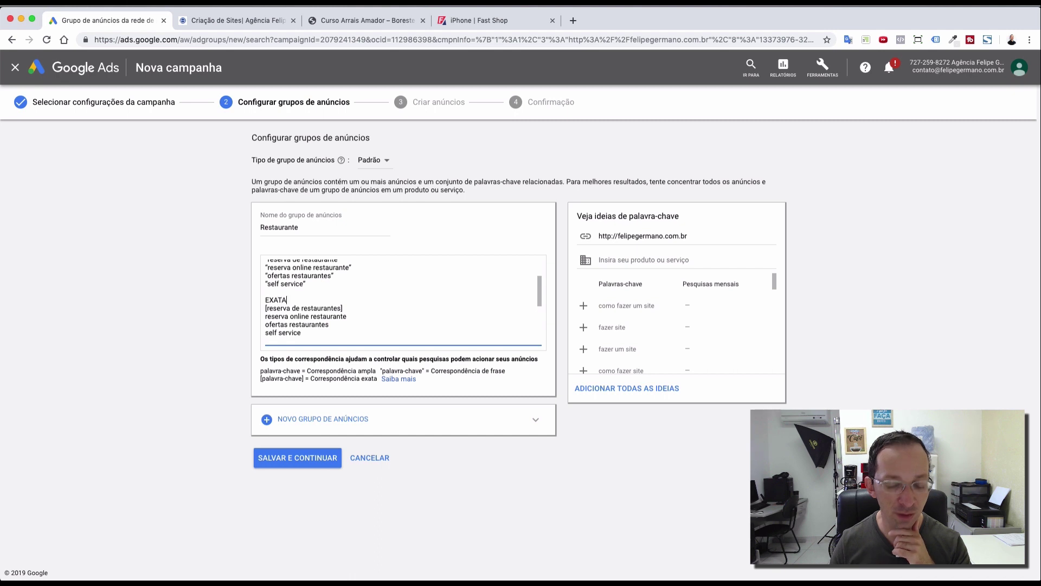
pyautogui.press('BackSpace')
pyautogui.press('BackSpace')
pyautogui.press('BackSpace')
pyautogui.press('BackSpace')
pyautogui.press('BackSpace')
pyautogui.press('BackSpace')
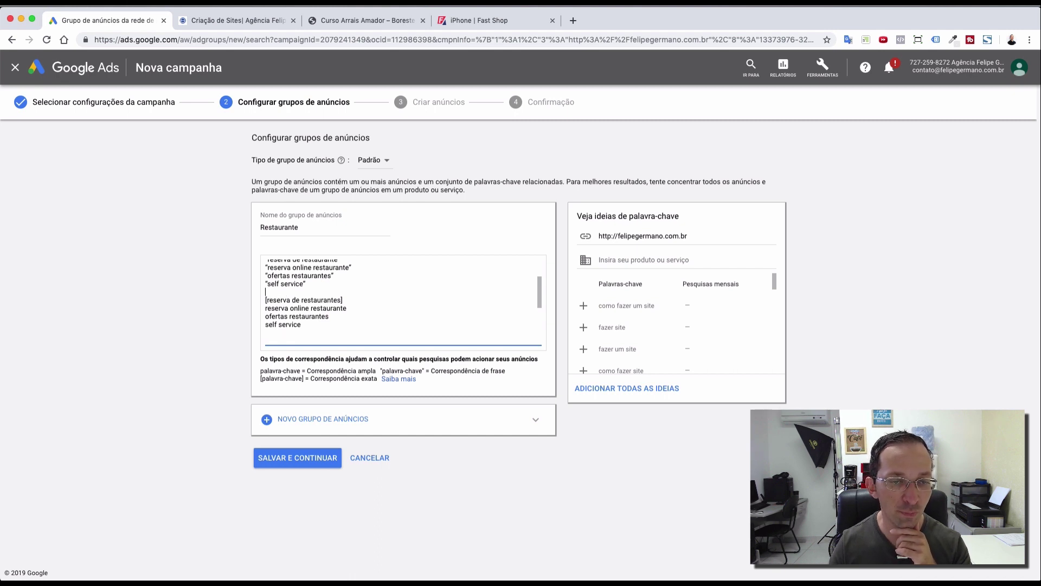
# - Enclose the exact match keywords reserva online restaurante, ofertas restaurantes and self service in square brackets
pyautogui.click(268, 302)
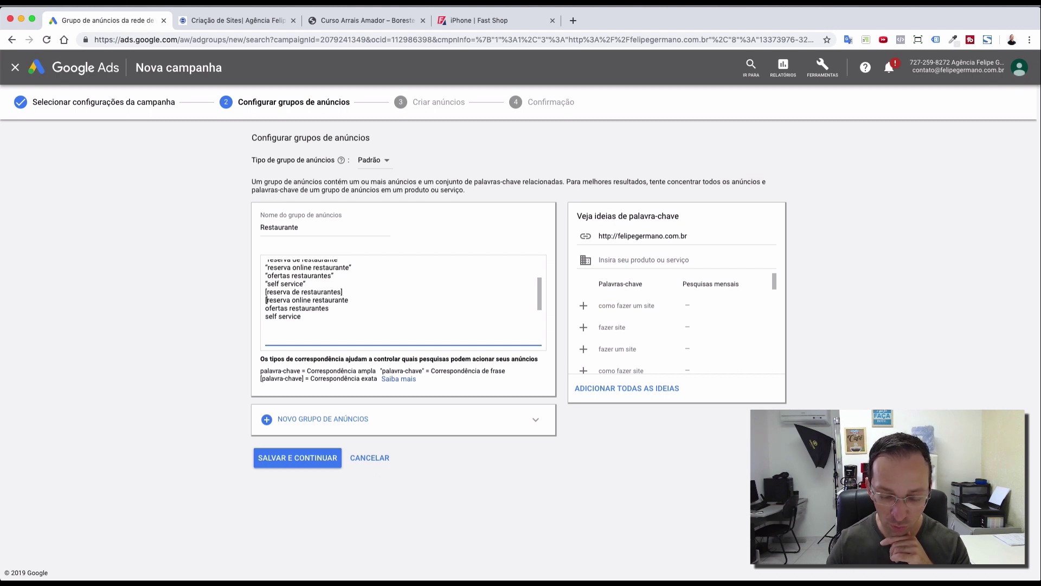
pyautogui.write('[')
pyautogui.press('Down')
pyautogui.press('Right')
pyautogui.write('[[')
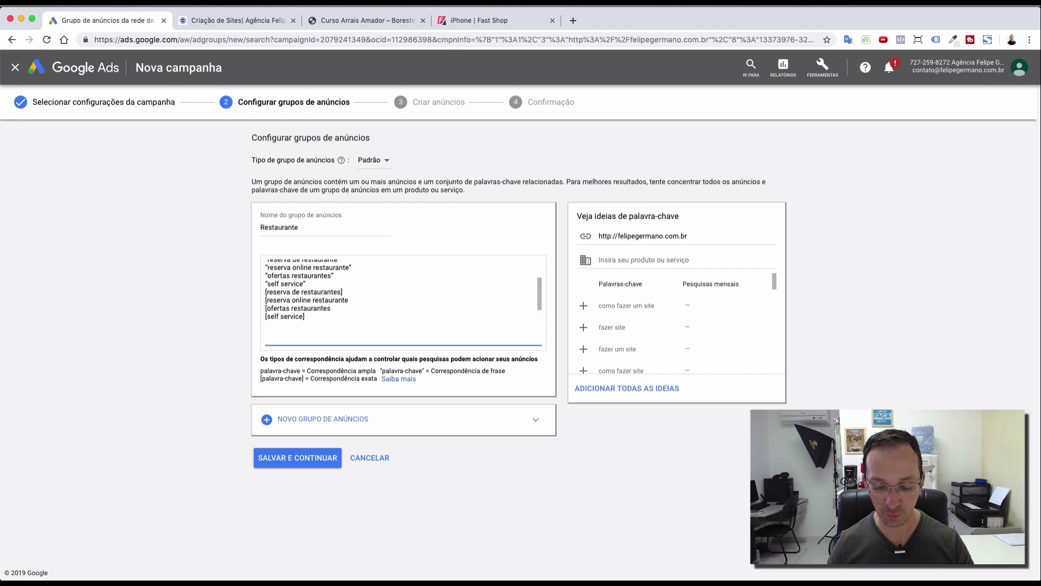
pyautogui.click(357, 299)
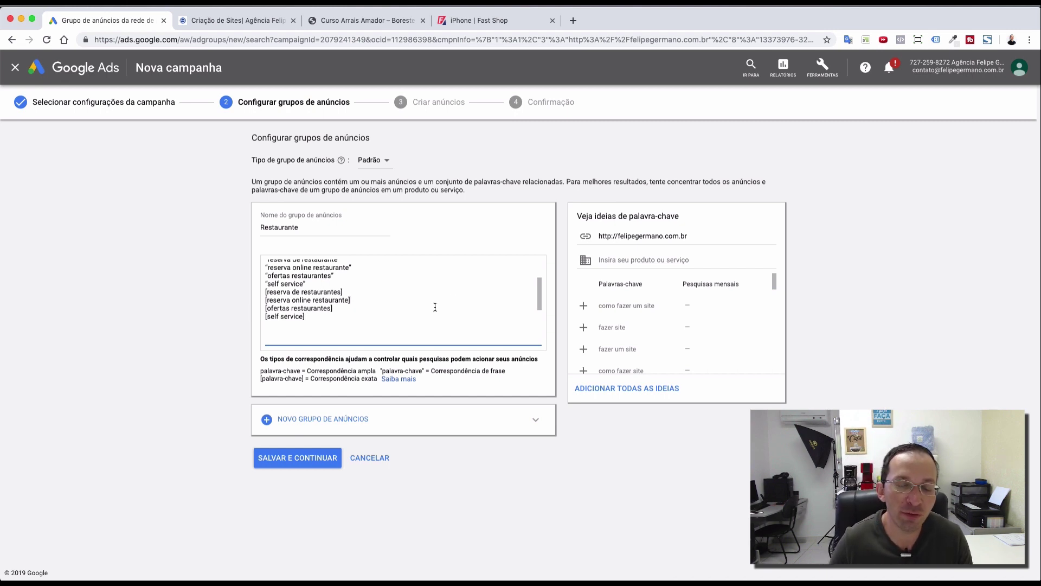
# - Remove the NEGATIVAS heading and the blank lines around it from the keyword list
pyautogui.click(348, 323)
pyautogui.write('NEGATIVAS -japones -baratos -barato -baratinho')
pyautogui.moveTo(303, 305); pyautogui.dragTo(266, 304)
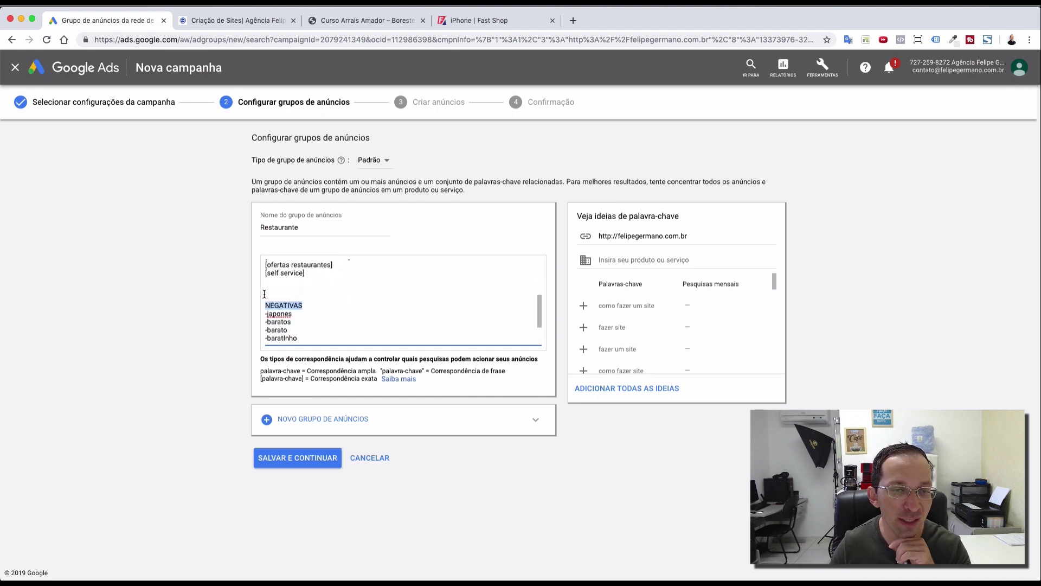
pyautogui.press('BackSpace')
pyautogui.press('BackSpace')
pyautogui.press('BackSpace')
pyautogui.press('BackSpace')
pyautogui.press('BackSpace')
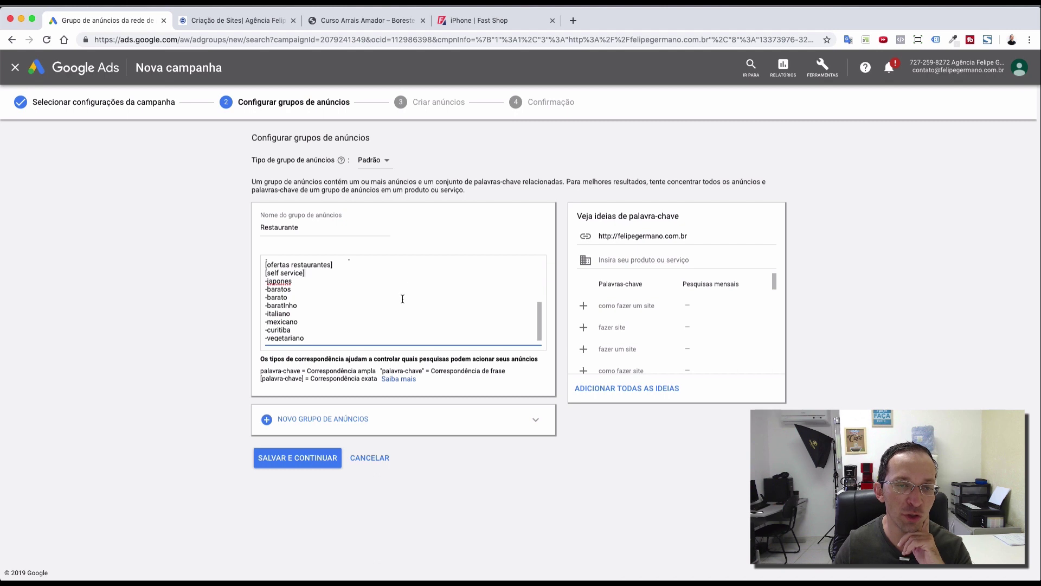
pyautogui.scroll(-1, 344, 312)
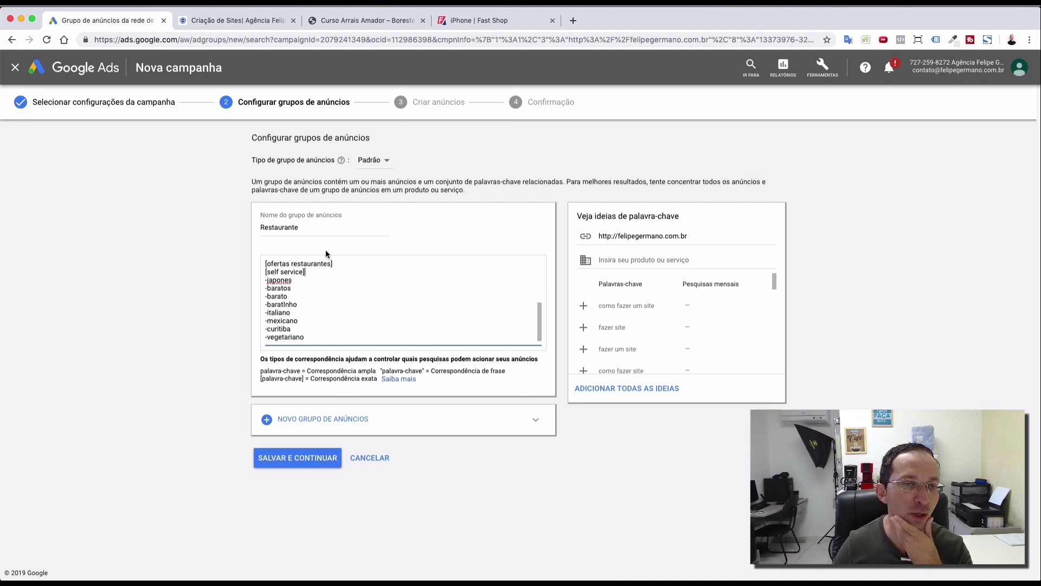
# - Delete the negative keywords from -japones to -vegetariano from the list and submit the ad group to continue
pyautogui.click(305, 227)
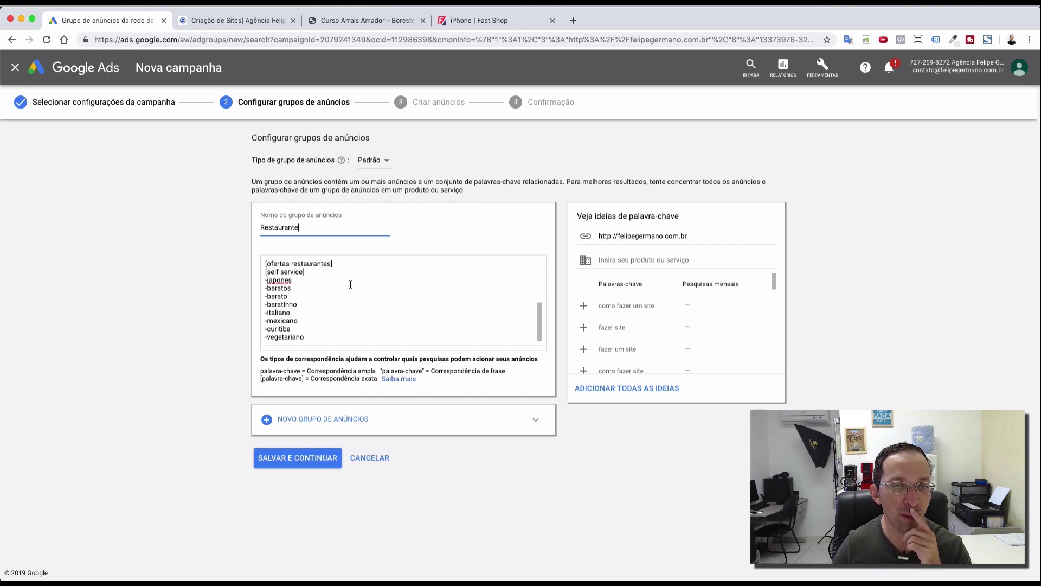
pyautogui.moveTo(305, 337); pyautogui.dragTo(259, 292)
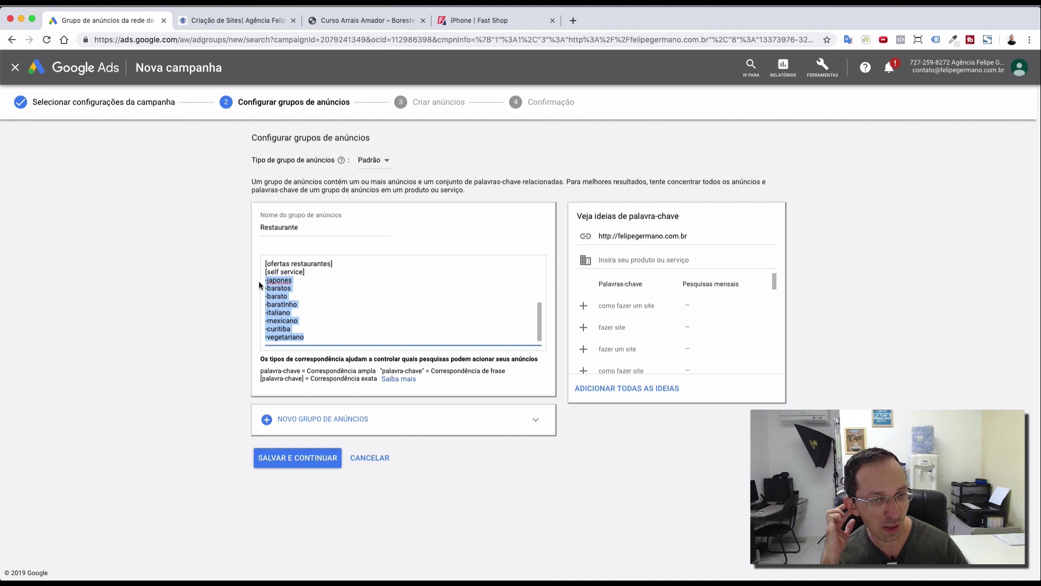
pyautogui.press('BackSpace')
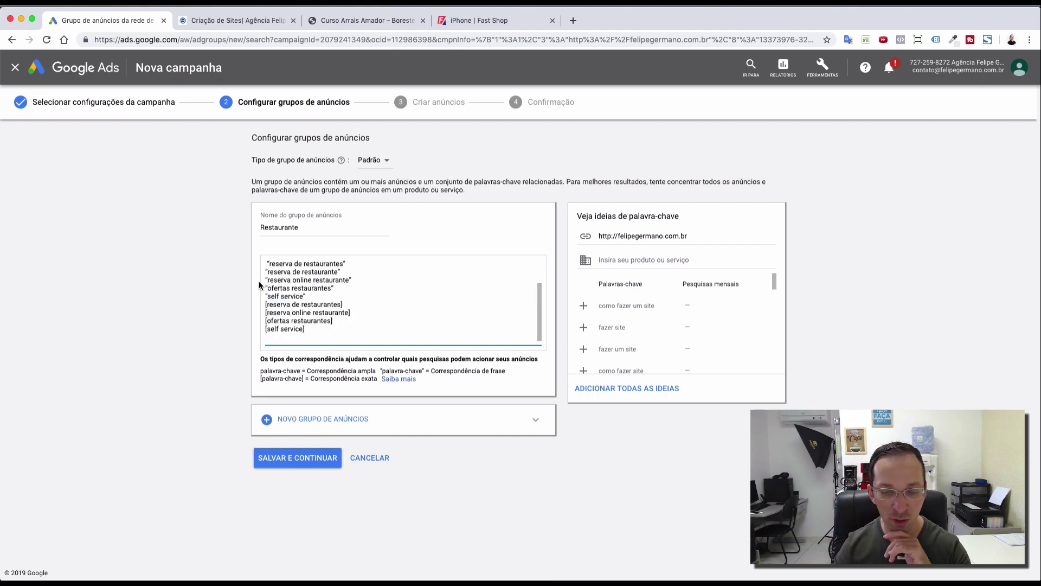
pyautogui.press('BackSpace')
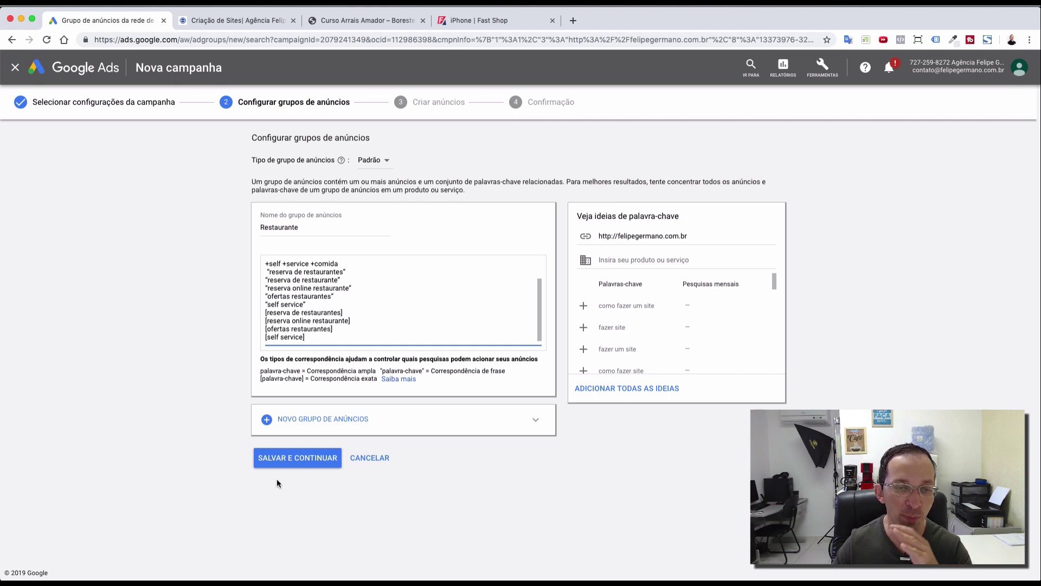
pyautogui.click(303, 460)
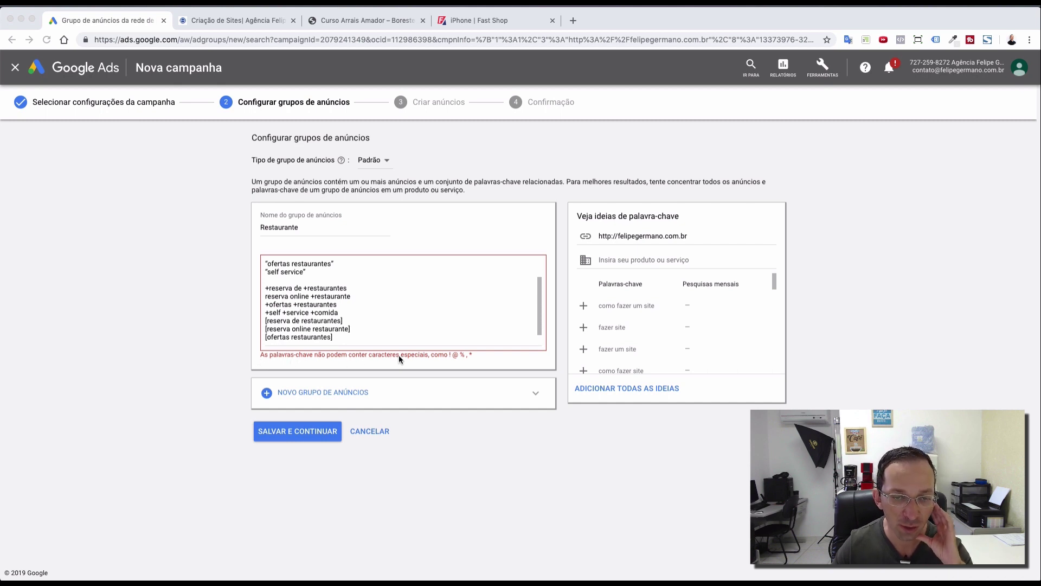
# - Delete the blank line below the phrase match keyword "self service" and try saving the ad group again
pyautogui.click(448, 355)
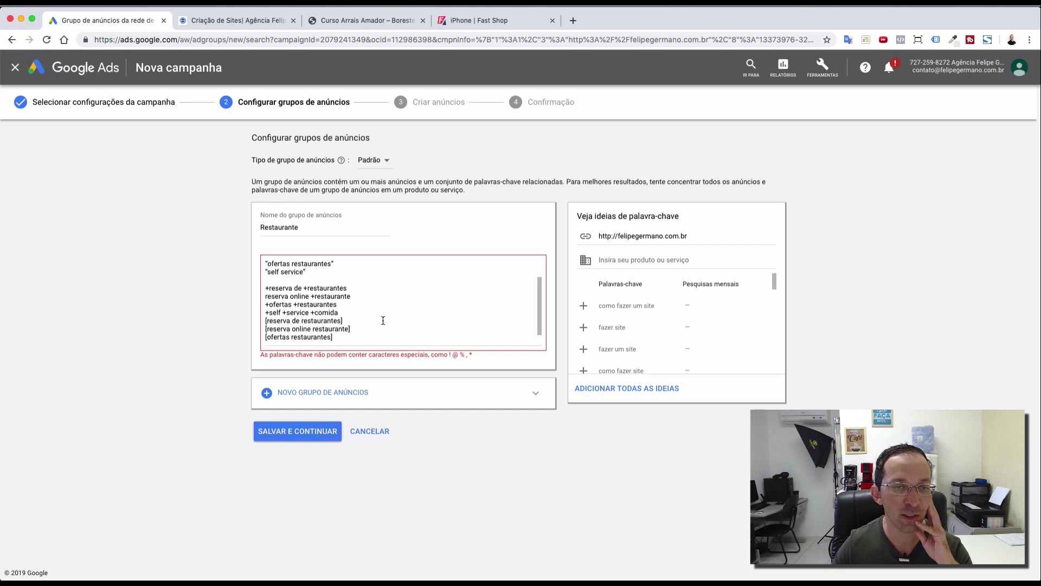
pyautogui.scroll(1, 383, 320)
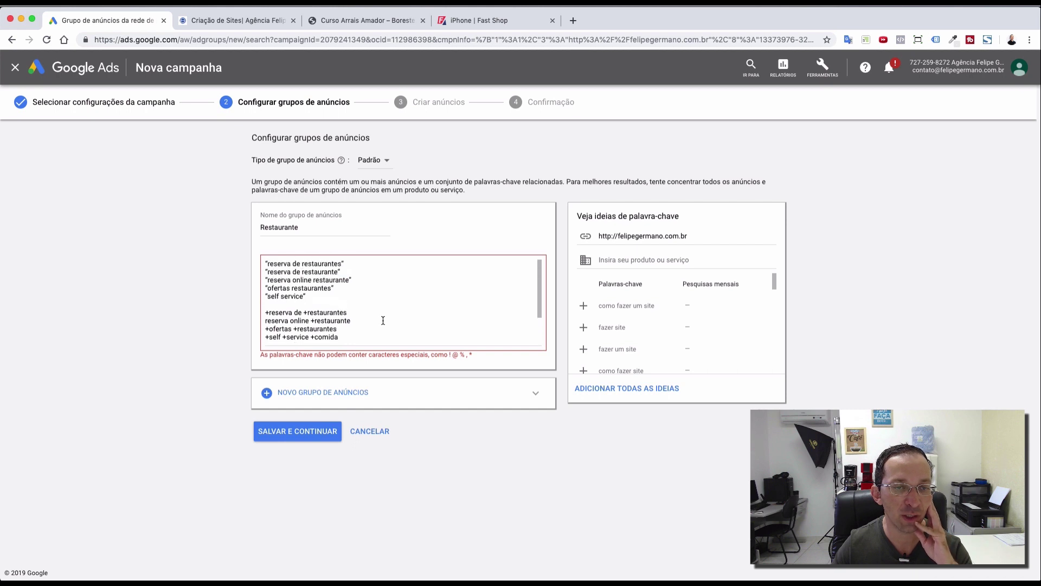
pyautogui.click(362, 280)
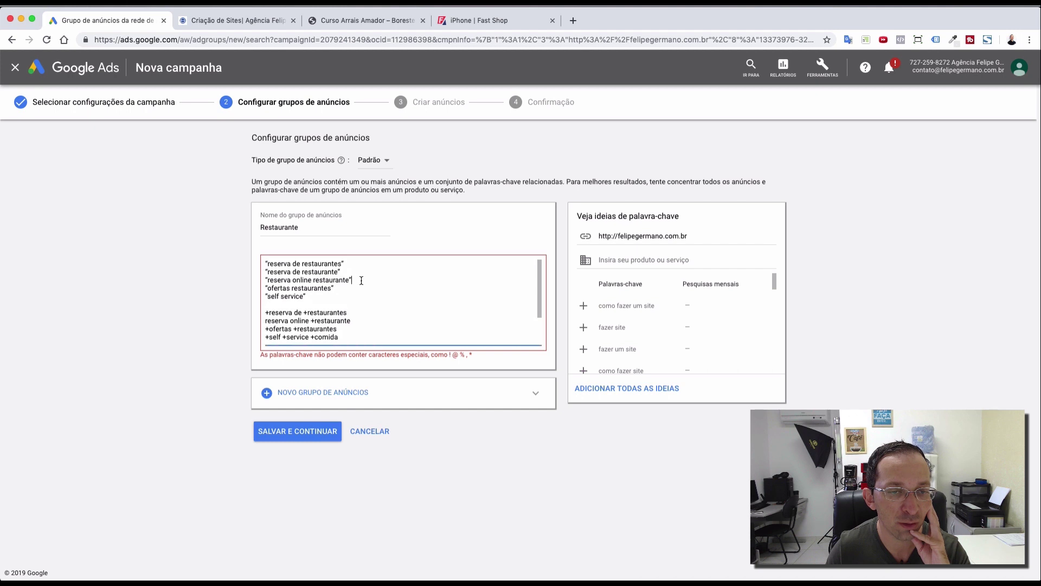
pyautogui.click(307, 298)
pyautogui.press('Delete')
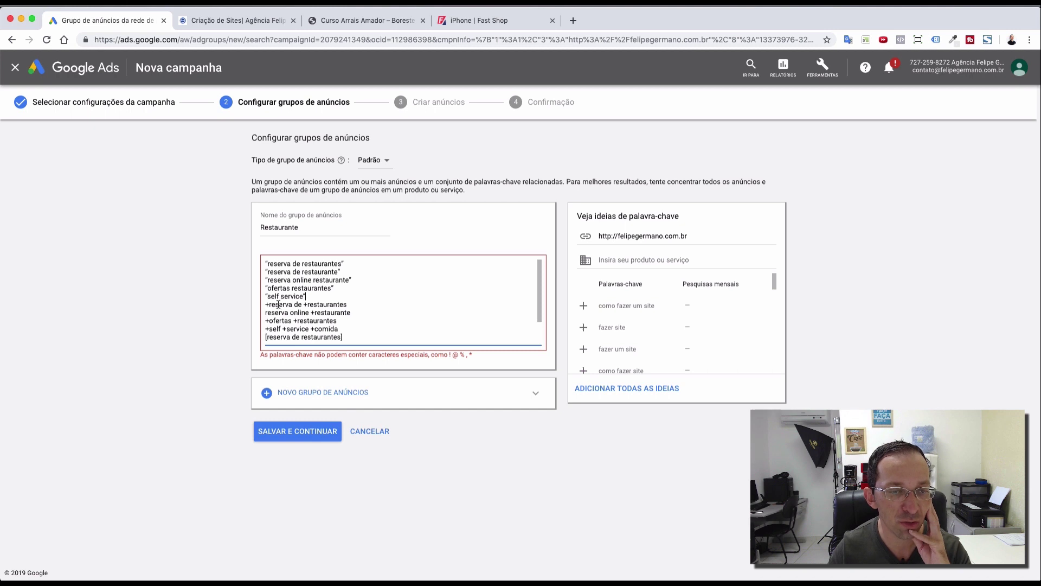
pyautogui.click(305, 307)
pyautogui.scroll(-1, 347, 319)
pyautogui.scroll(-1, 348, 319)
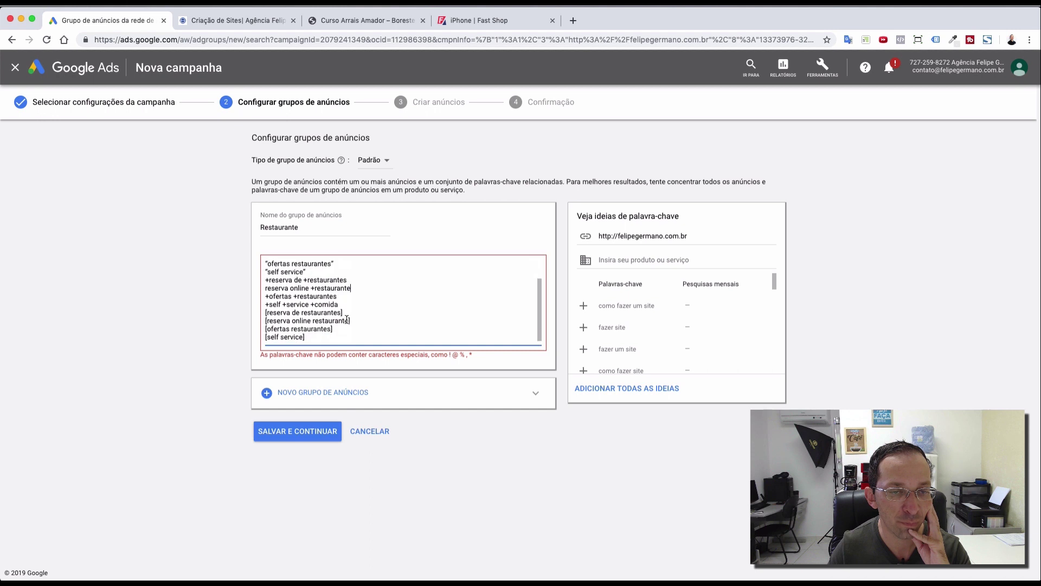
pyautogui.click(315, 339)
pyautogui.click(319, 436)
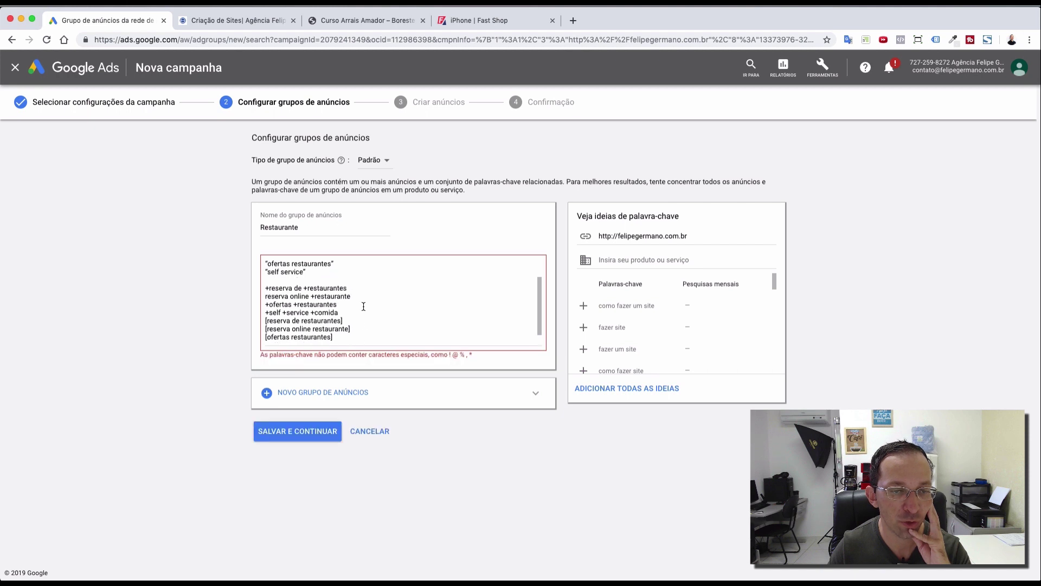
# - Remove the blank line between the phrase and modified broad match keywords, check the list and retry saving
pyautogui.click(267, 282)
pyautogui.press('BackSpace')
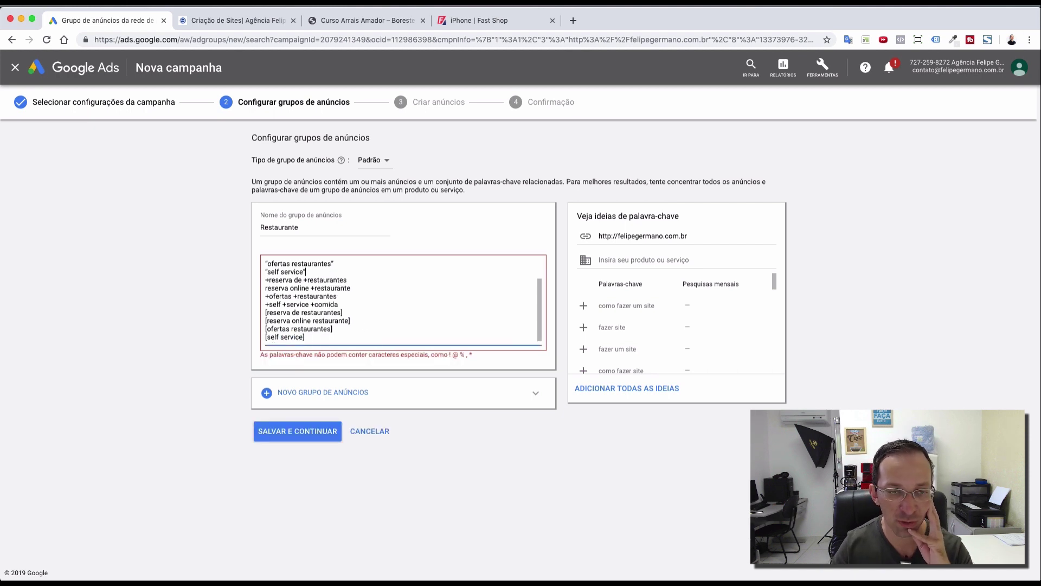
pyautogui.scroll(3, 415, 290)
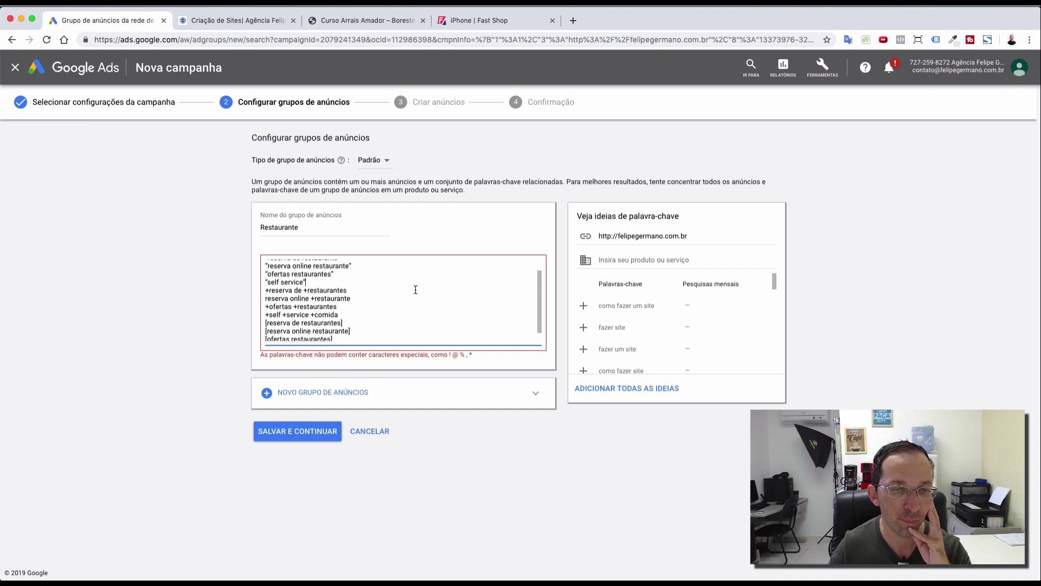
pyautogui.scroll(-3, 387, 290)
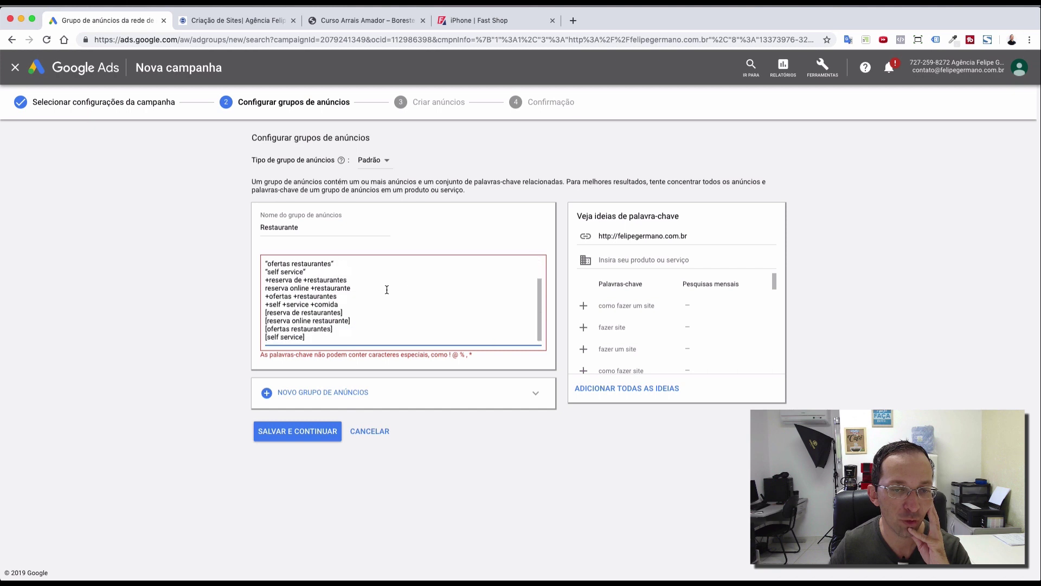
pyautogui.click(309, 434)
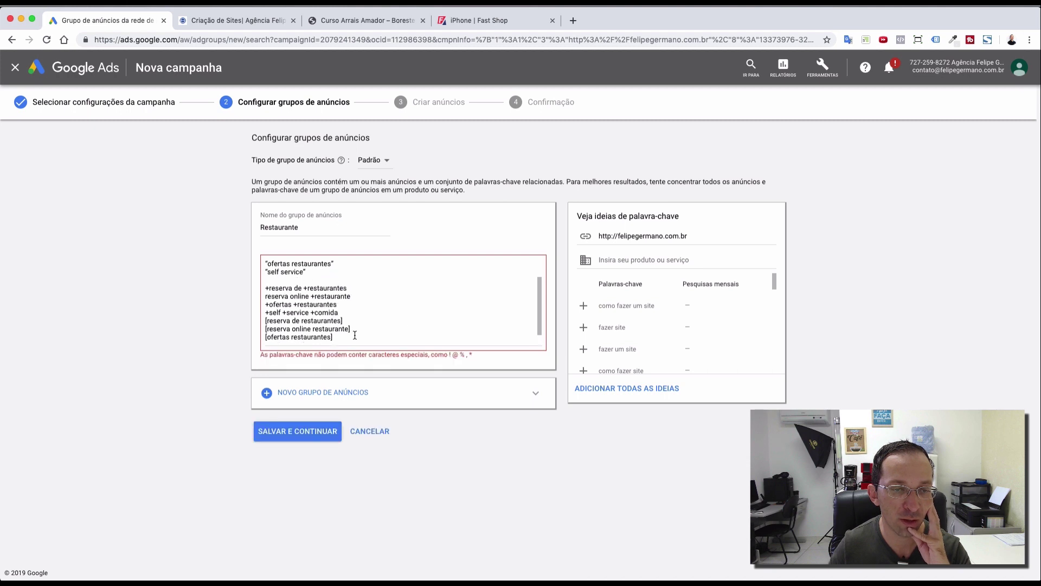
# - Check the phrase match keywords line by line and delete the blank line above "+reserva de +restaurantes"
pyautogui.click(321, 276)
pyautogui.scroll(3, 393, 263)
pyautogui.tripleClick(369, 268)
pyautogui.click(352, 272)
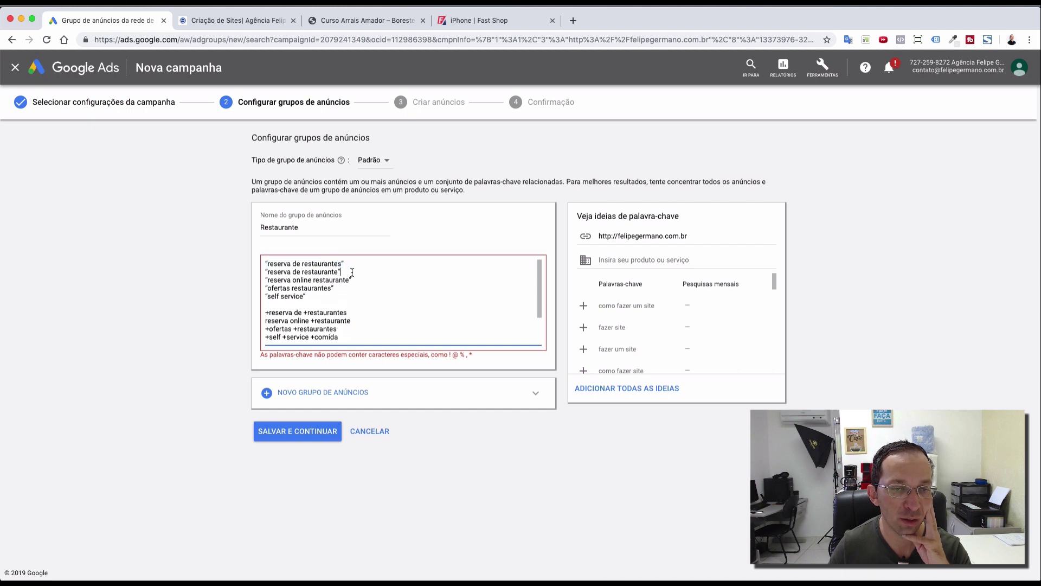
pyautogui.tripleClick(333, 272)
pyautogui.moveTo(367, 278); pyautogui.dragTo(265, 281)
pyautogui.moveTo(344, 287); pyautogui.dragTo(237, 282)
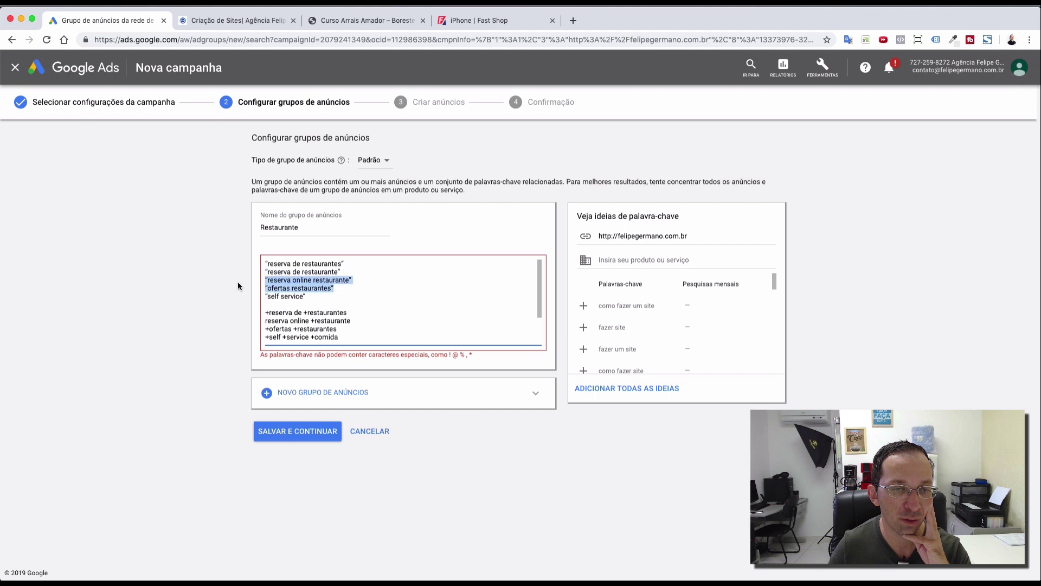
pyautogui.click(312, 303)
pyautogui.press('Down')
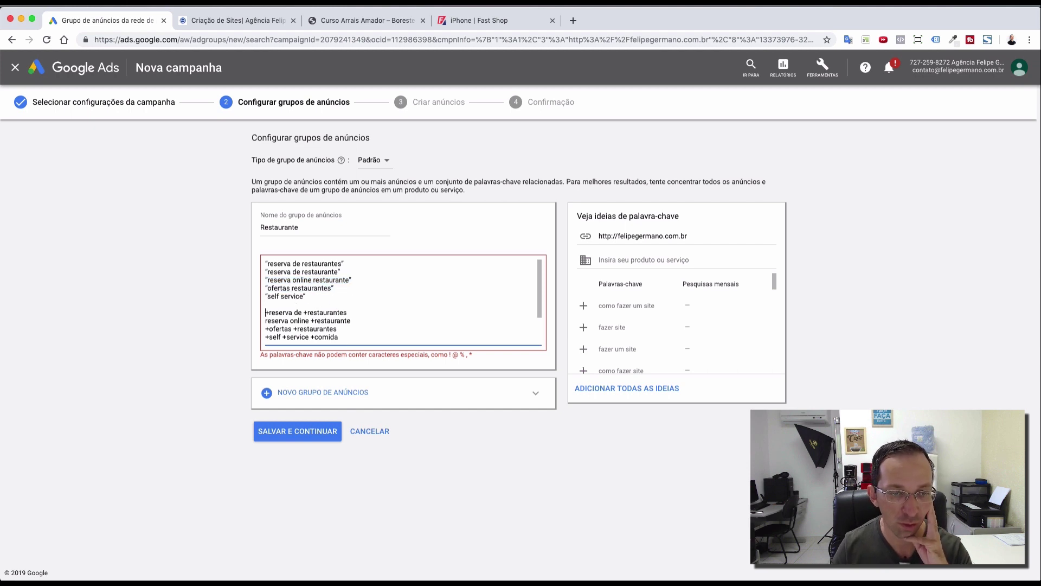
pyautogui.press('BackSpace')
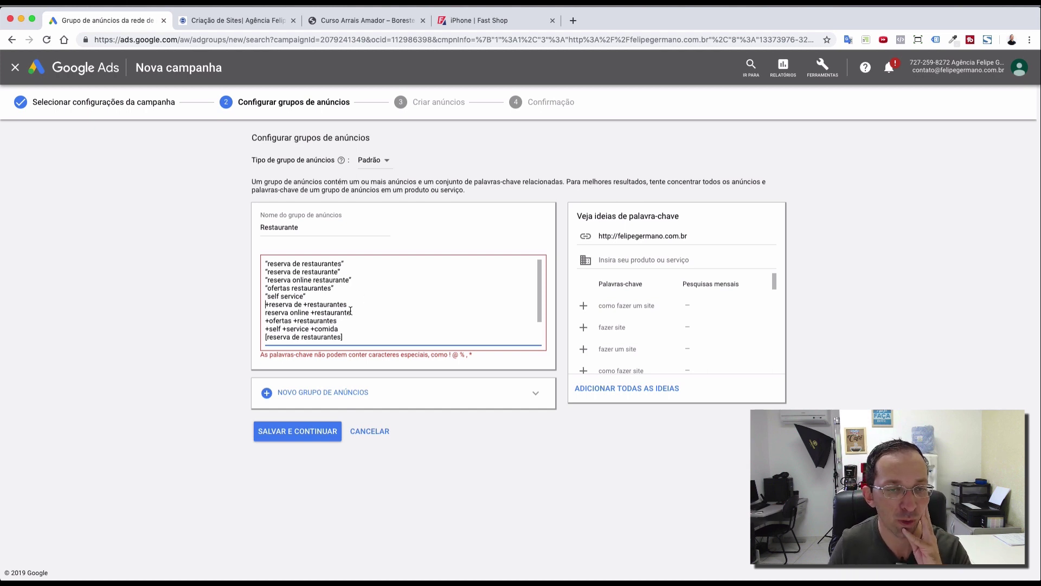
# - Check the remaining keywords through [self service] for invalid characters and try once more to save the ad group
pyautogui.click(306, 304)
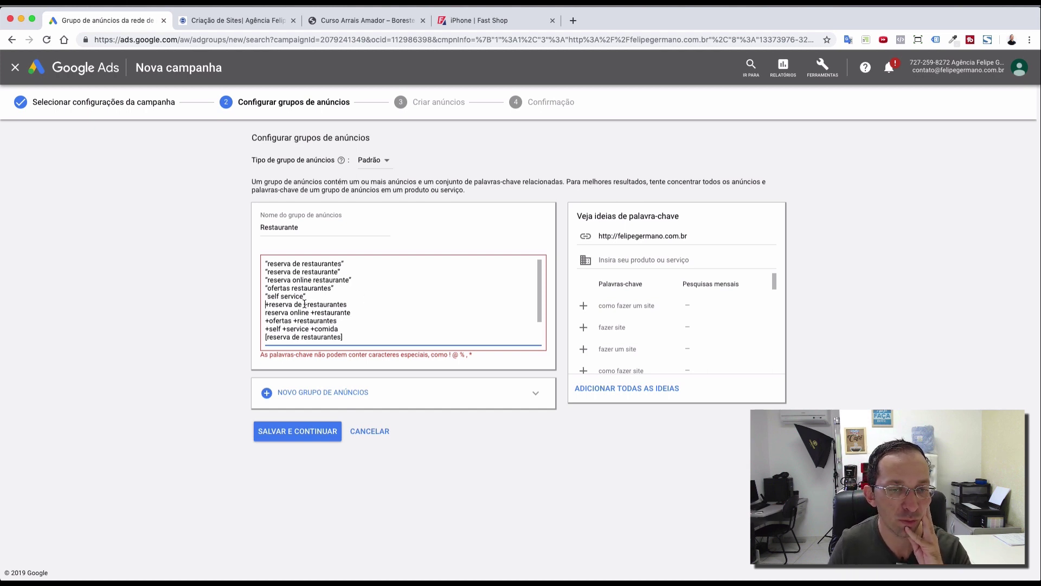
pyautogui.scroll(-1, 355, 324)
pyautogui.click(351, 303)
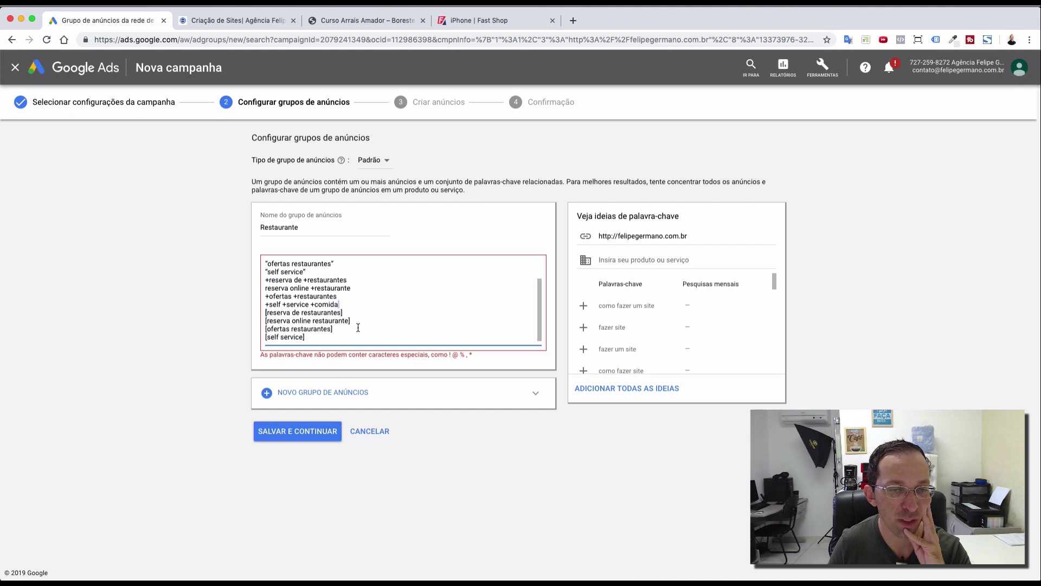
pyautogui.scroll(1, 356, 296)
pyautogui.click(354, 273)
pyautogui.click(313, 297)
pyautogui.scroll(-1, 367, 305)
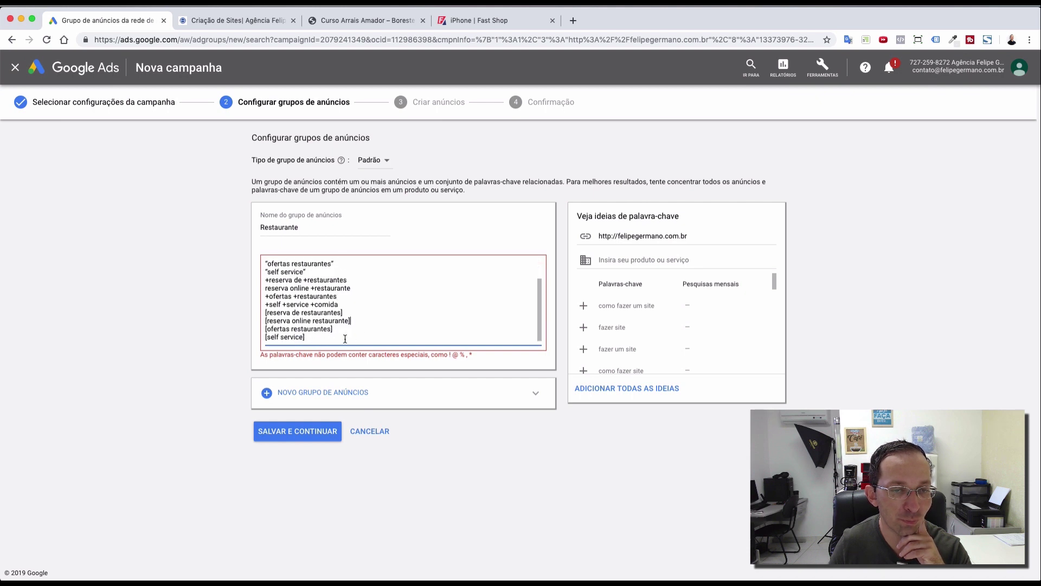
pyautogui.click(323, 336)
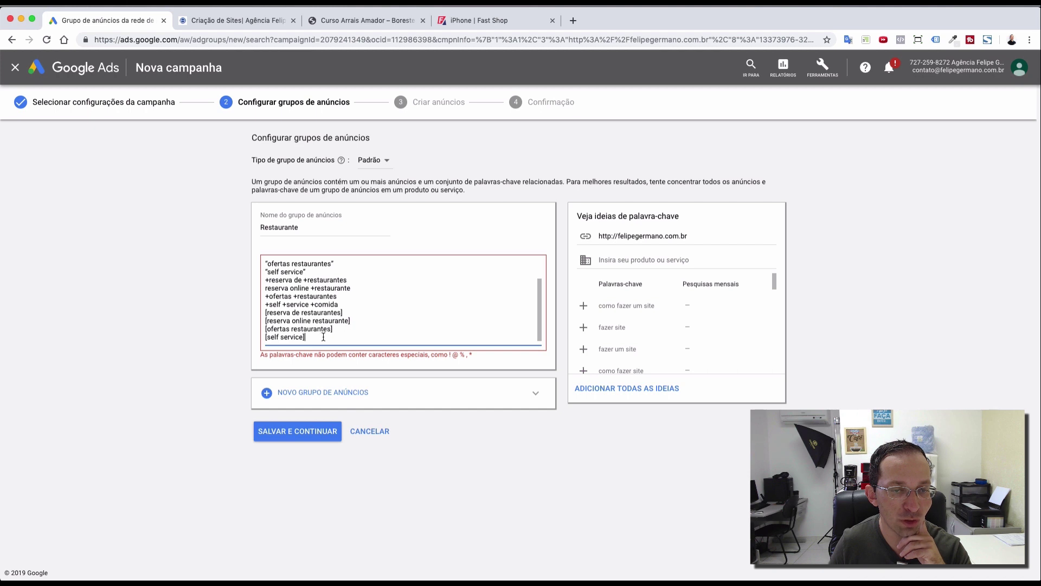
pyautogui.click(324, 433)
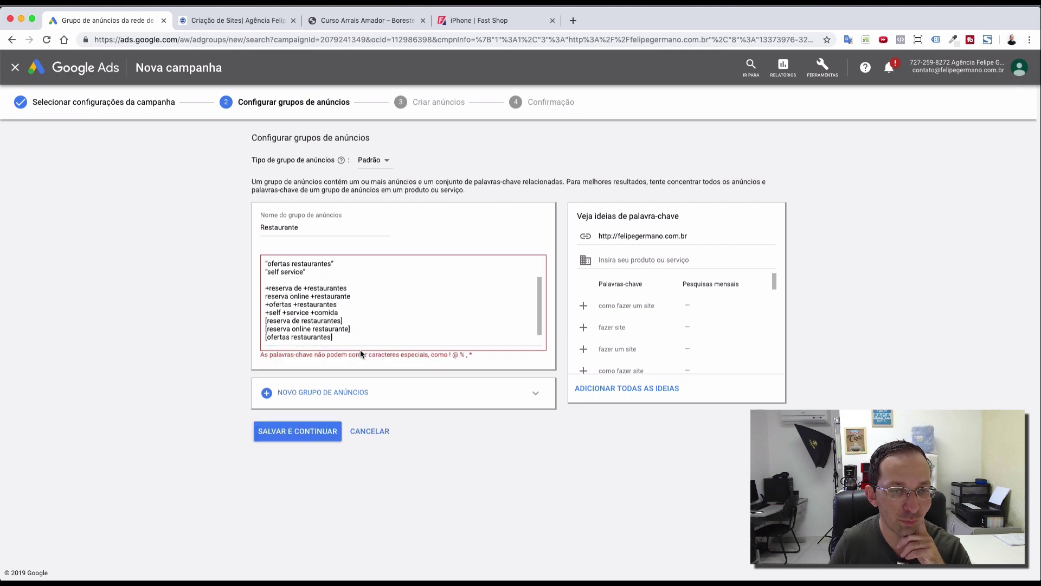
# - Add the missing plus sign so the modified broad match keyword reads "+reserva online +restaurante"
pyautogui.scroll(1, 351, 287)
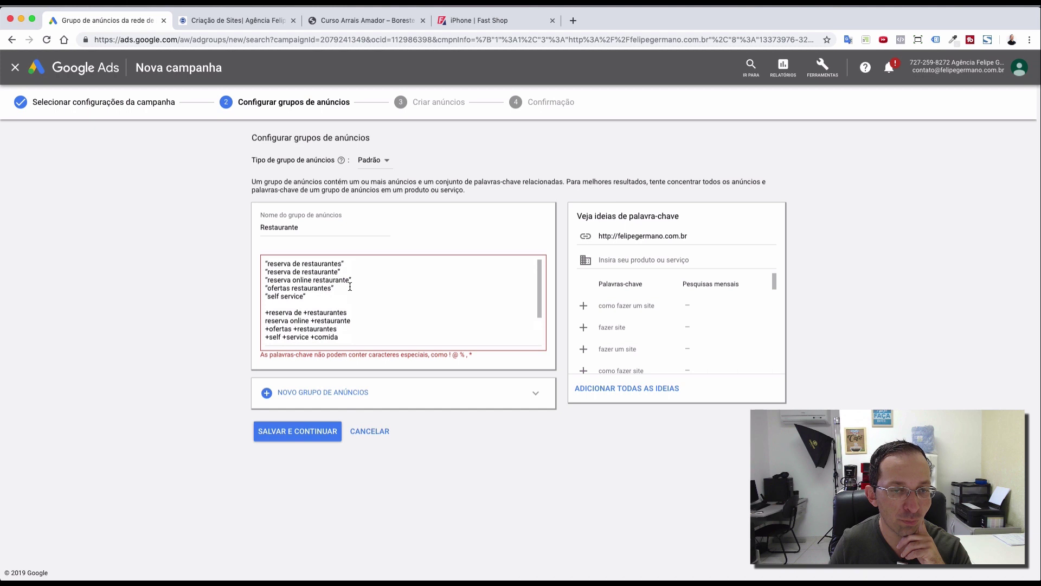
pyautogui.click(315, 297)
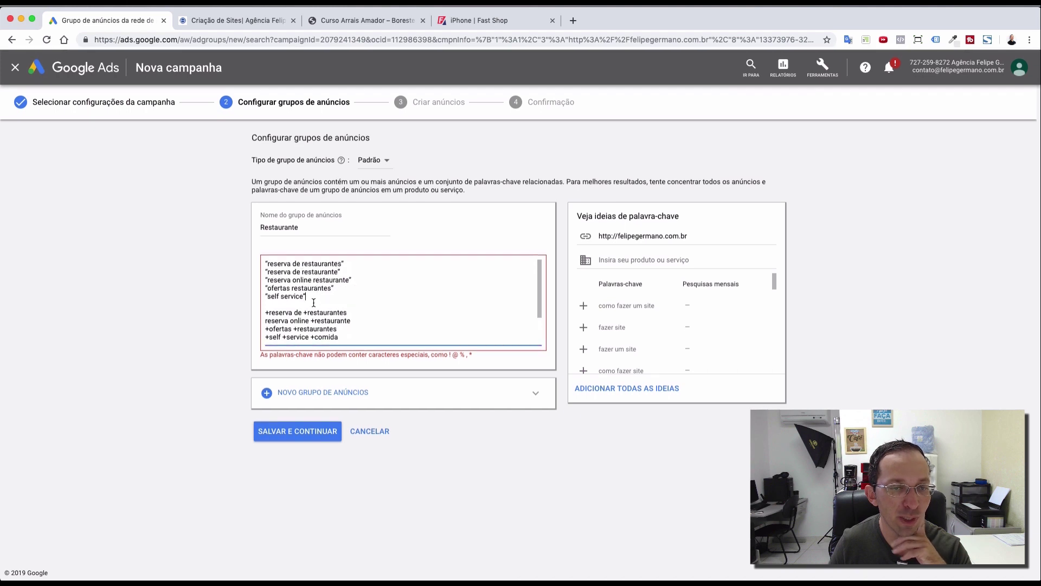
pyautogui.click(266, 321)
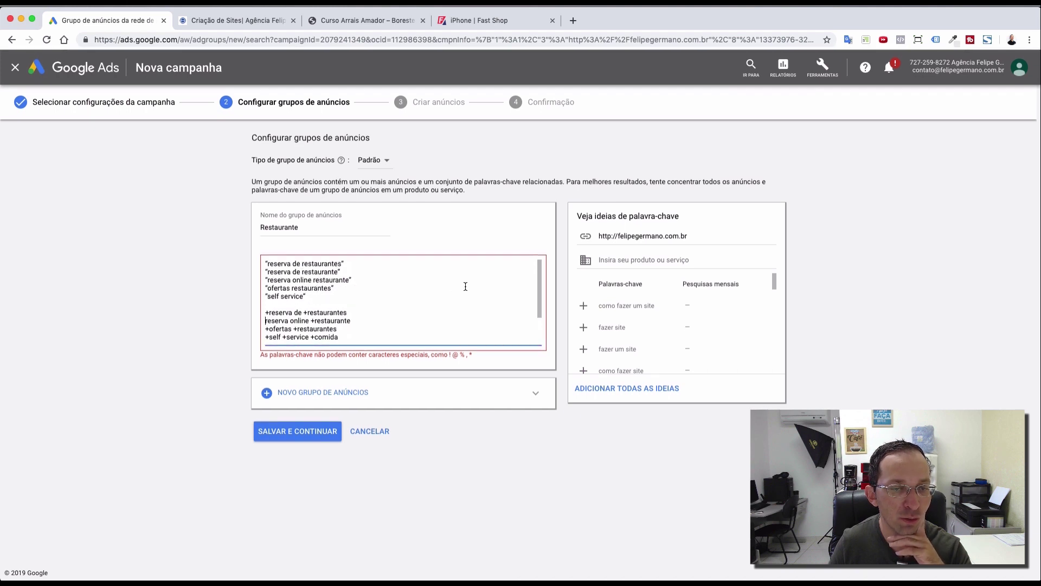
pyautogui.write('+')
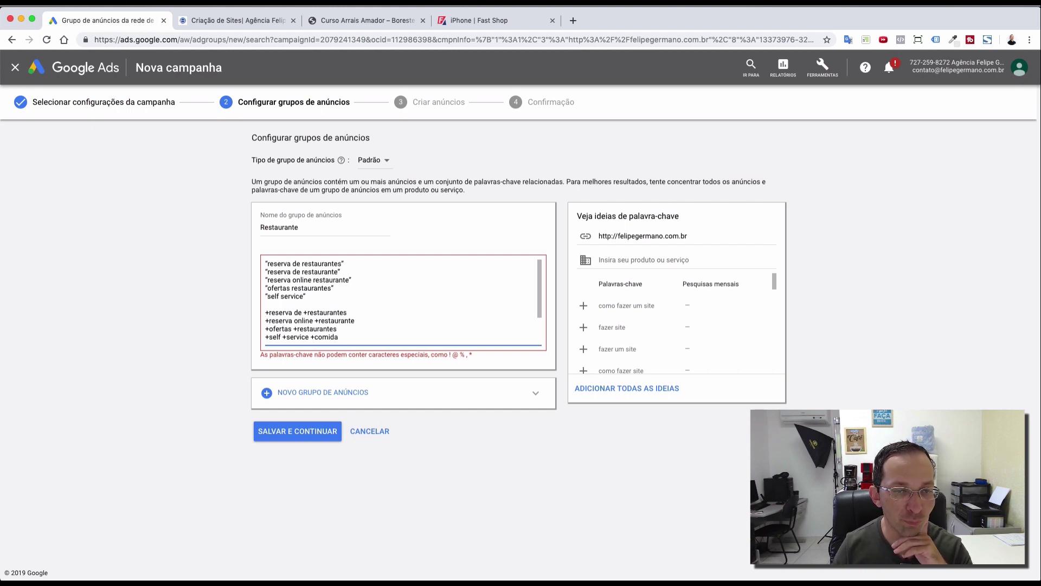
pyautogui.press('Up')
pyautogui.press('Up')
pyautogui.press('Up')
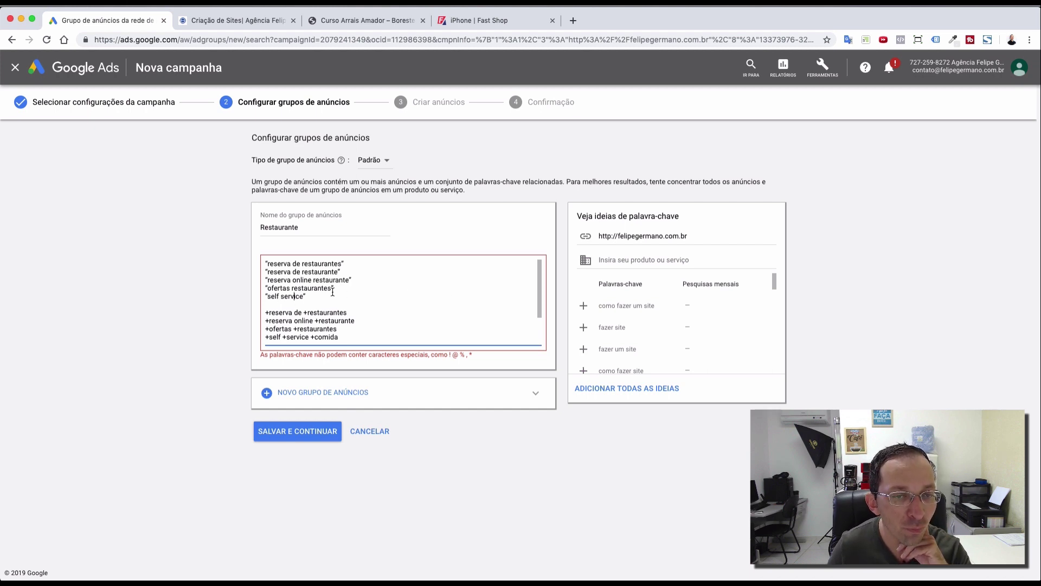
# - Retry saving the Restaurante ad group and reread the rule about special characters in keywords
pyautogui.scroll(-2, 380, 301)
pyautogui.click(321, 432)
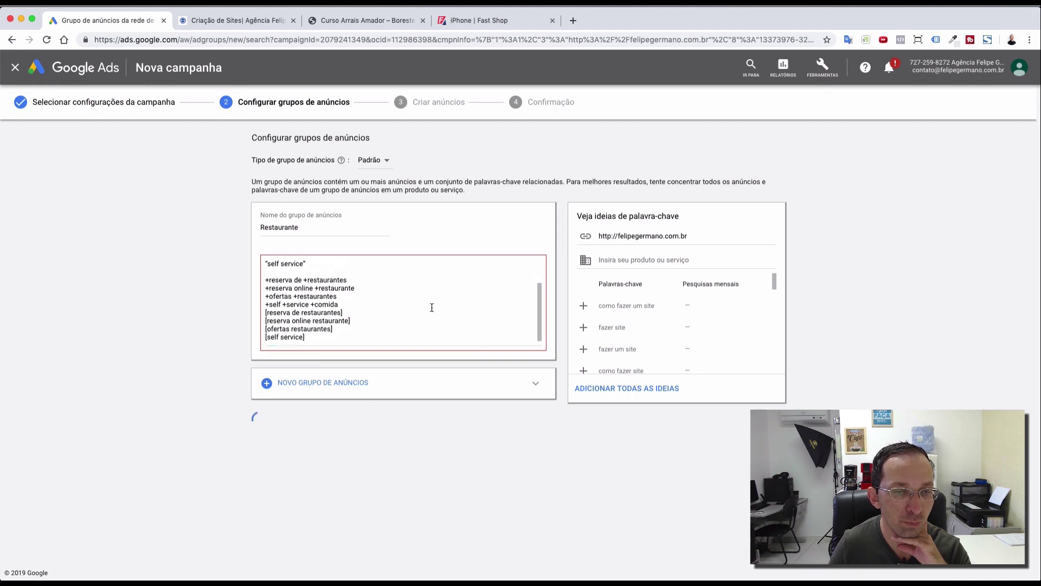
pyautogui.moveTo(438, 354); pyautogui.dragTo(465, 355)
pyautogui.scroll(1, 280, 284)
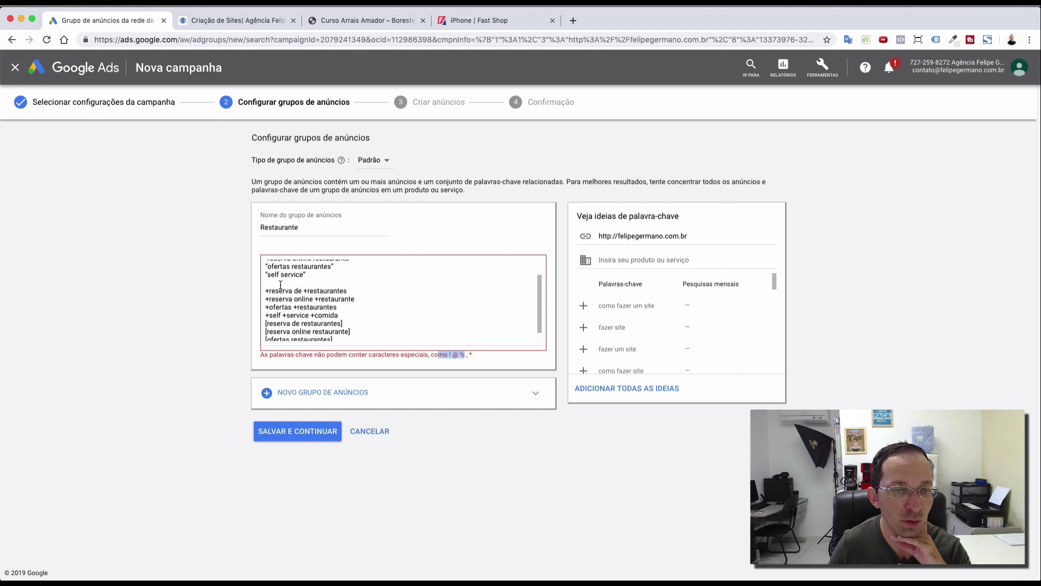
# - Delete the phrase match keyword "self service" from the list and try saving the ad group again
pyautogui.moveTo(280, 284); pyautogui.dragTo(262, 278)
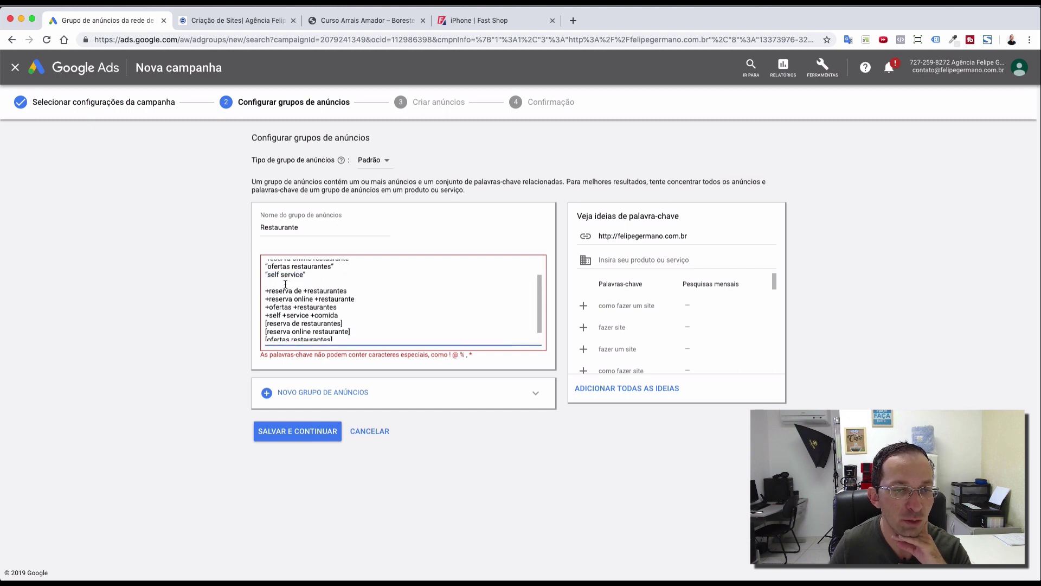
pyautogui.press('BackSpace')
pyautogui.press('BackSpace')
pyautogui.press('BackSpace')
pyautogui.press('BackSpace')
pyautogui.press('BackSpace')
pyautogui.press('BackSpace')
pyautogui.press('BackSpace')
pyautogui.press('BackSpace')
pyautogui.press('BackSpace')
pyautogui.press('BackSpace')
pyautogui.press('BackSpace')
pyautogui.press('BackSpace')
pyautogui.press('BackSpace')
pyautogui.press('BackSpace')
pyautogui.press('BackSpace')
pyautogui.press('BackSpace')
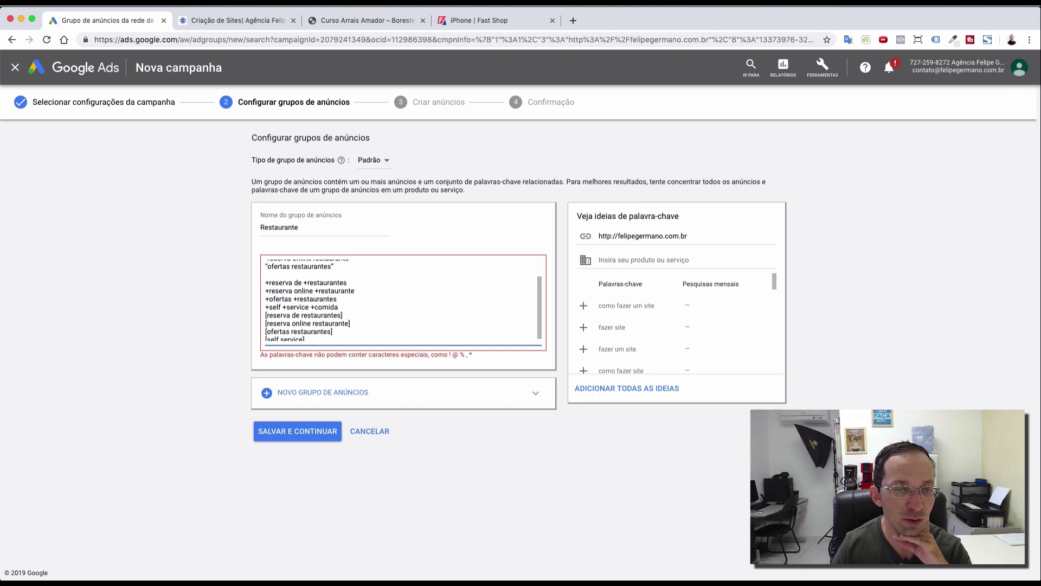
pyautogui.click(291, 430)
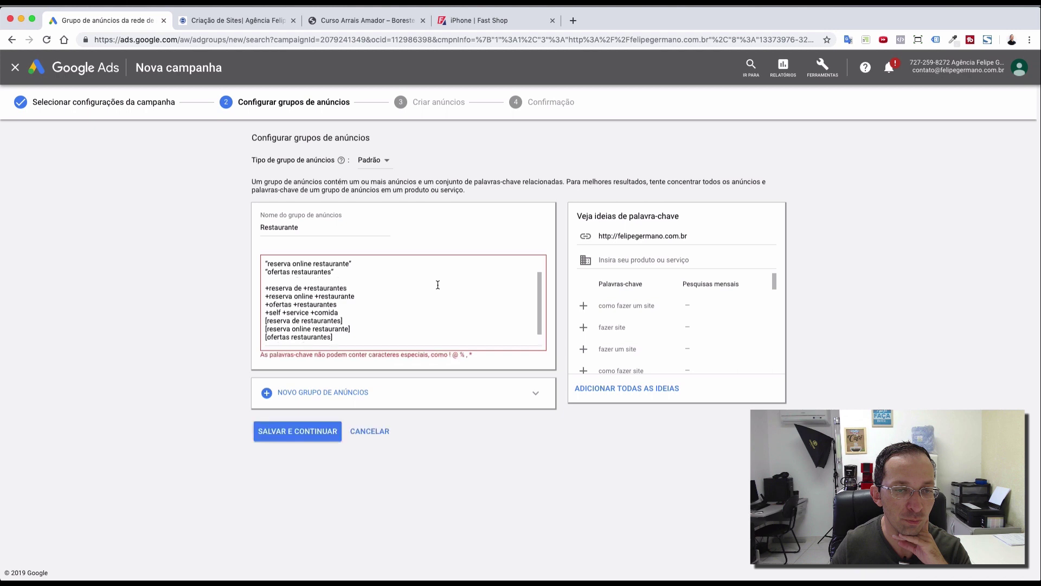
# - Check the whole keyword list, from the phrase match terms down to [self service], for invalid characters
pyautogui.scroll(2, 398, 282)
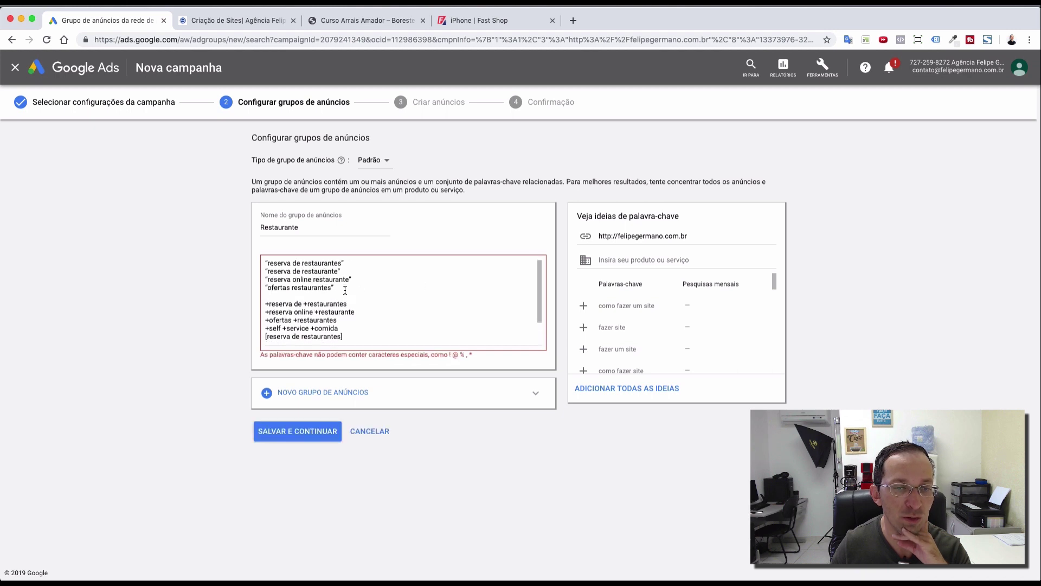
pyautogui.scroll(-1, 355, 293)
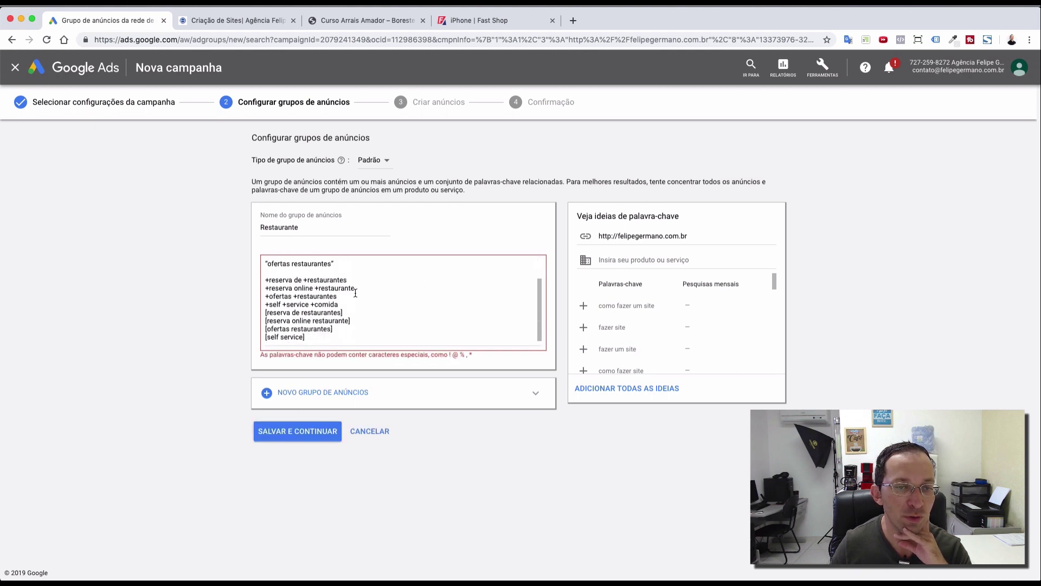
pyautogui.scroll(3, 355, 292)
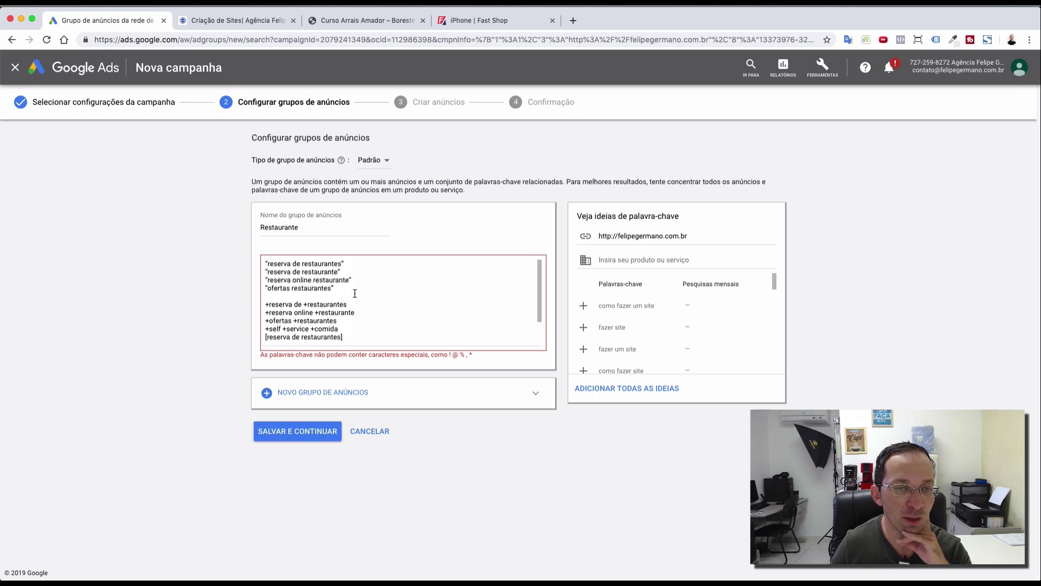
pyautogui.click(348, 292)
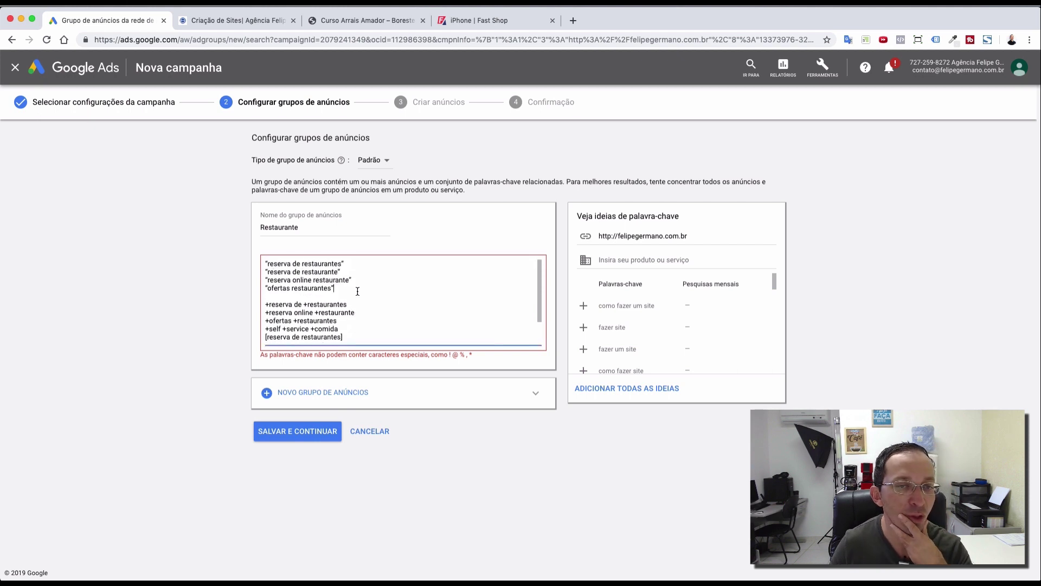
pyautogui.scroll(-3, 360, 292)
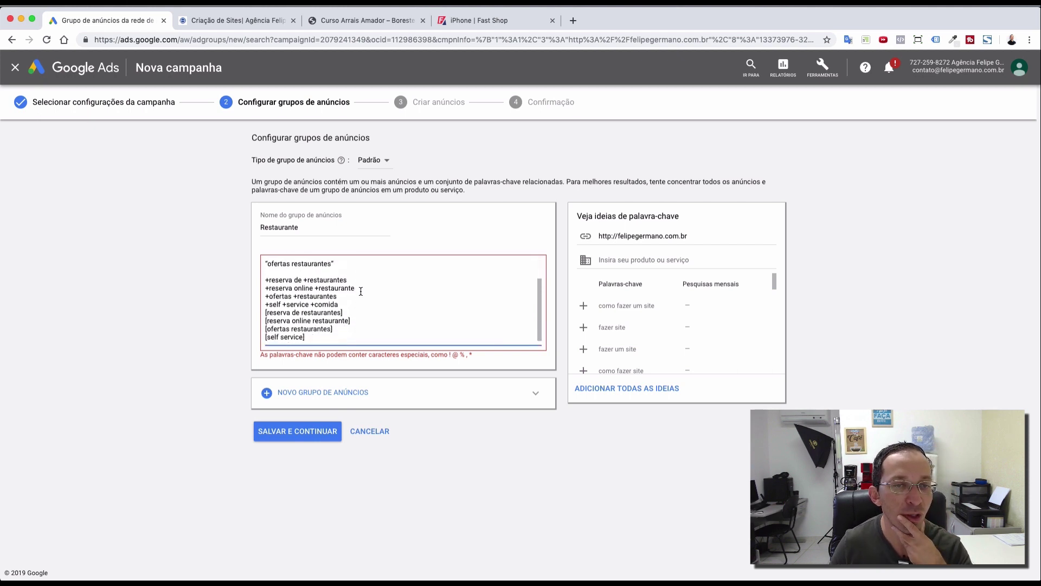
pyautogui.click(306, 337)
# - Replace the whole keyword list with reserva de restaurantes, reserva online restaurante, ofertas restaurantes and self service, one per line, and save the ad group
pyautogui.press('super+Tab')
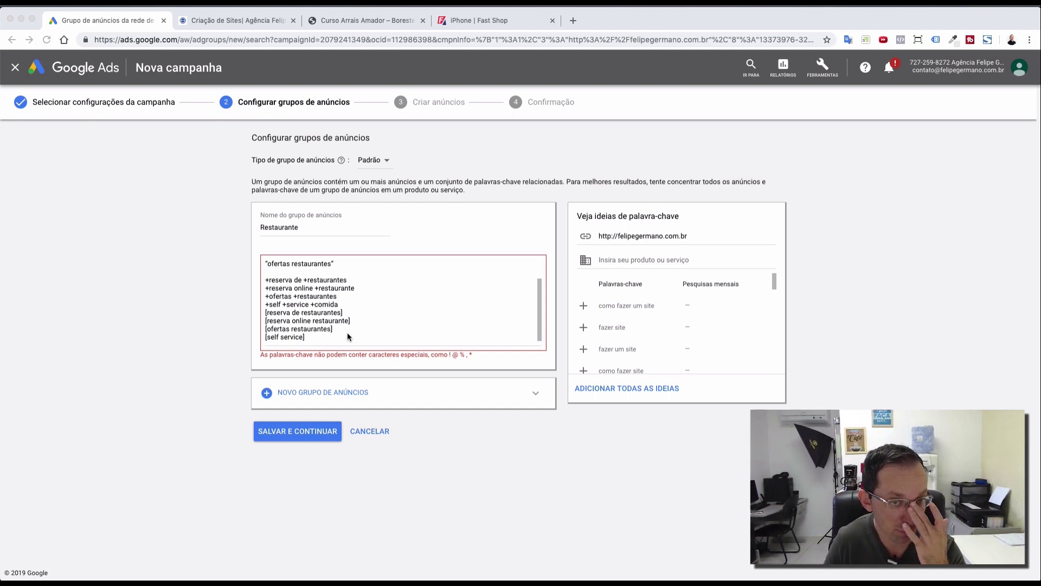
pyautogui.moveTo(317, 345); pyautogui.dragTo(230, 233)
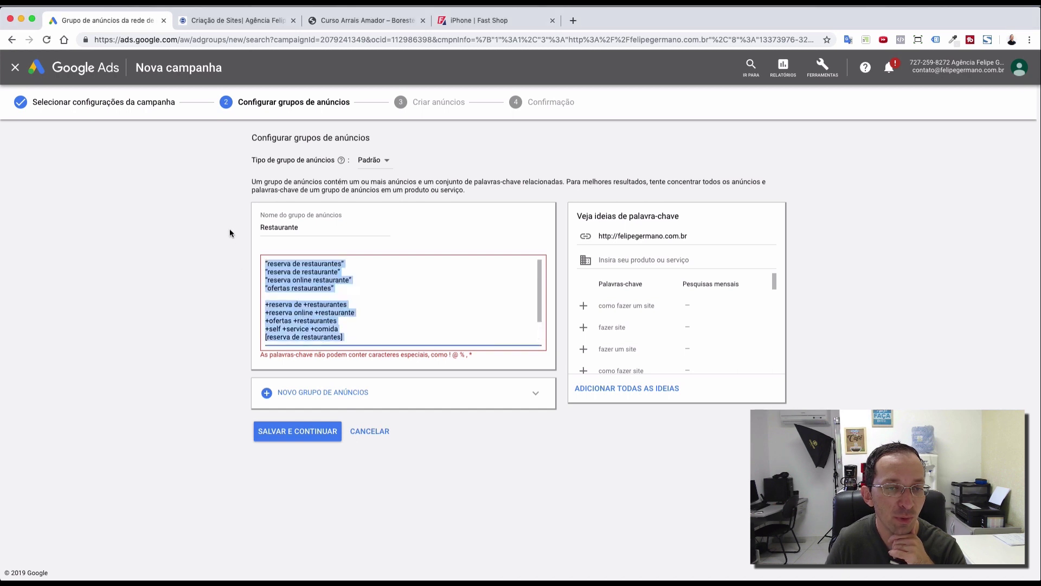
pyautogui.press('BackSpace')
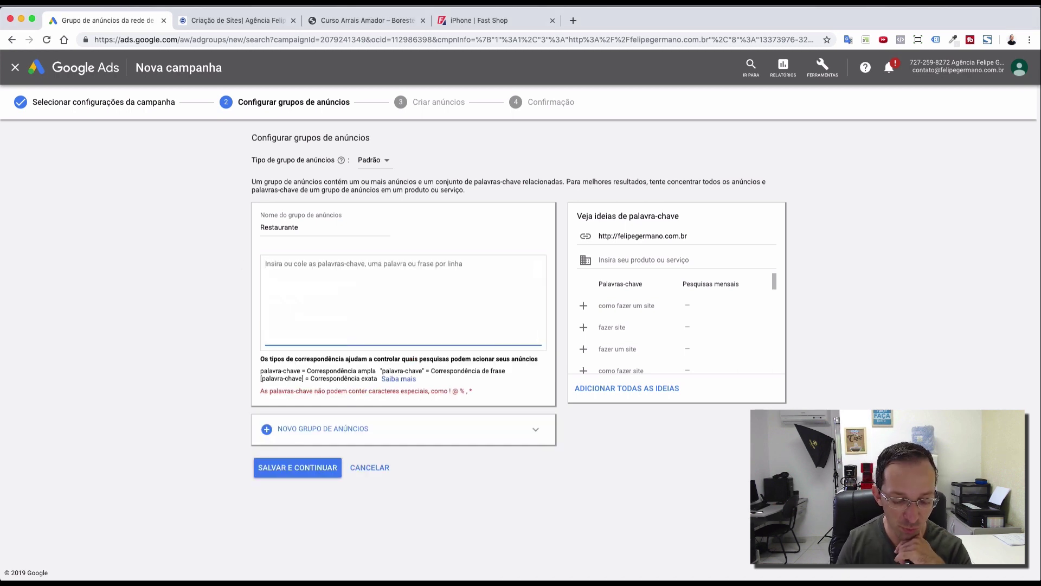
pyautogui.write('reserva de restaurantes reserva online restaurante ofertas restaurantes self service')
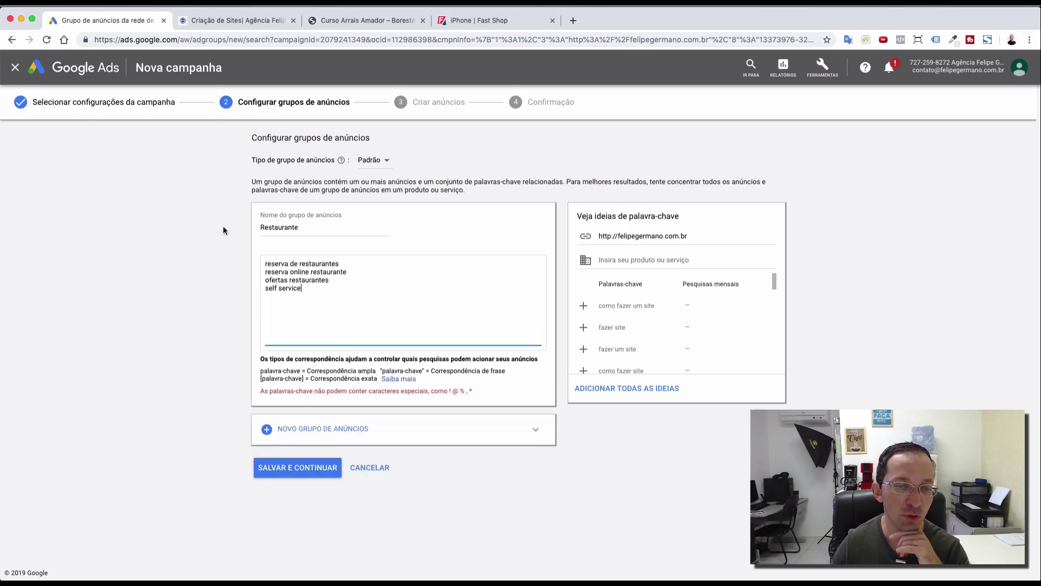
pyautogui.click(307, 467)
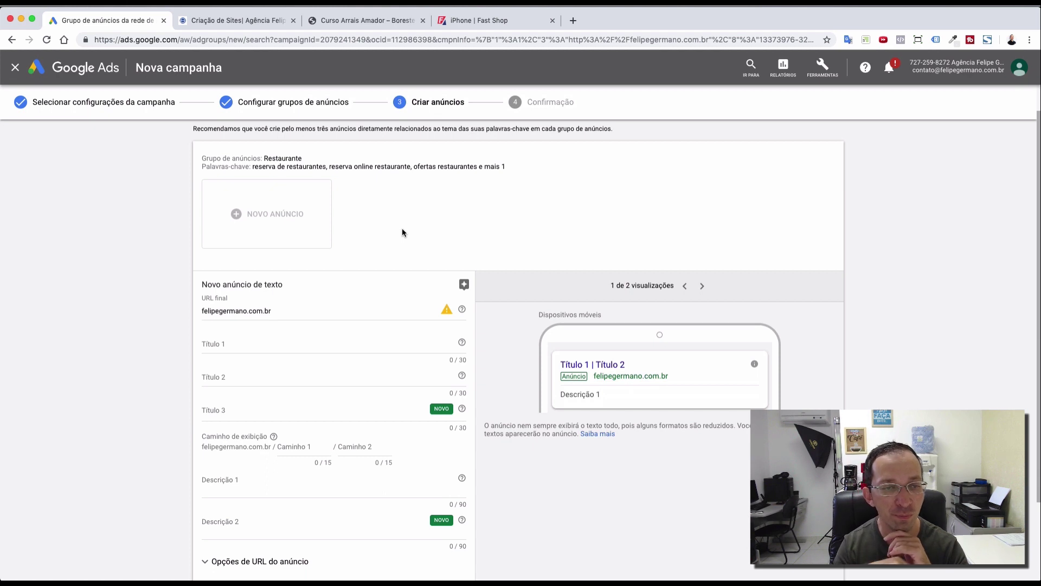
pyautogui.click(246, 346)
pyautogui.click(213, 377)
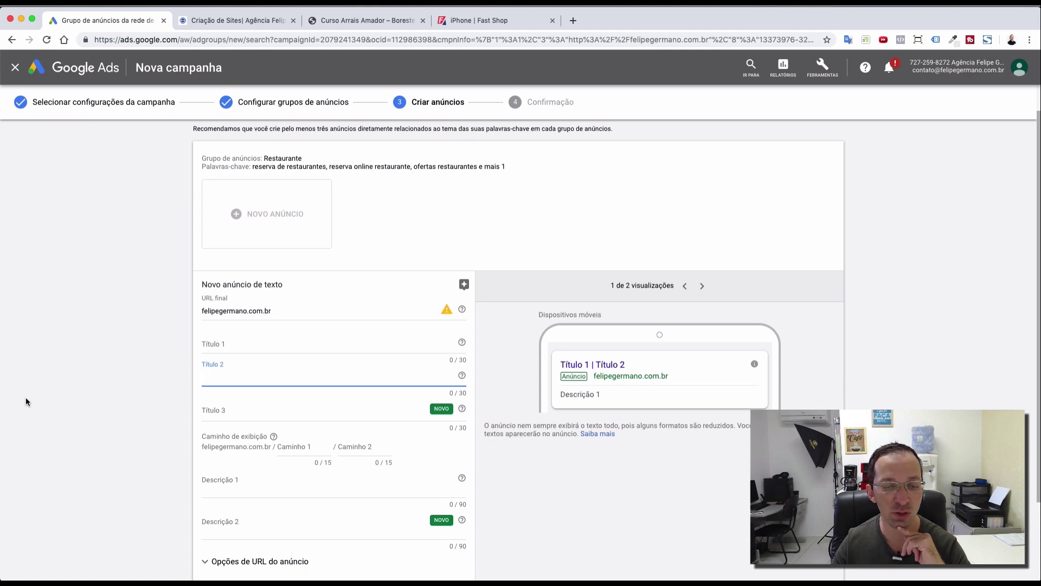
pyautogui.click(48, 424)
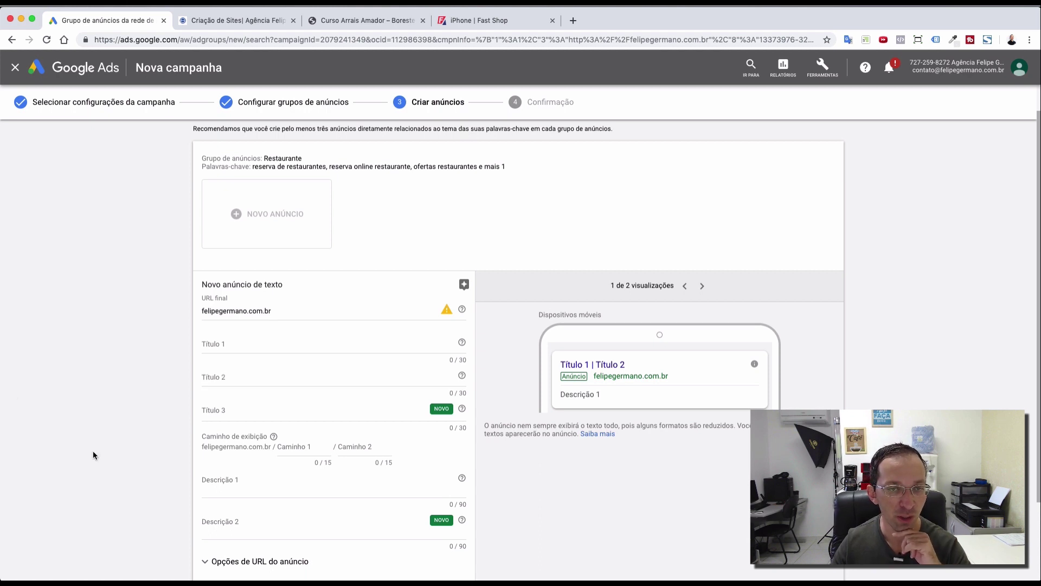
# - Switch to the Fast Shop page and replace it with a Google search for "restaurante"
pyautogui.click(485, 21)
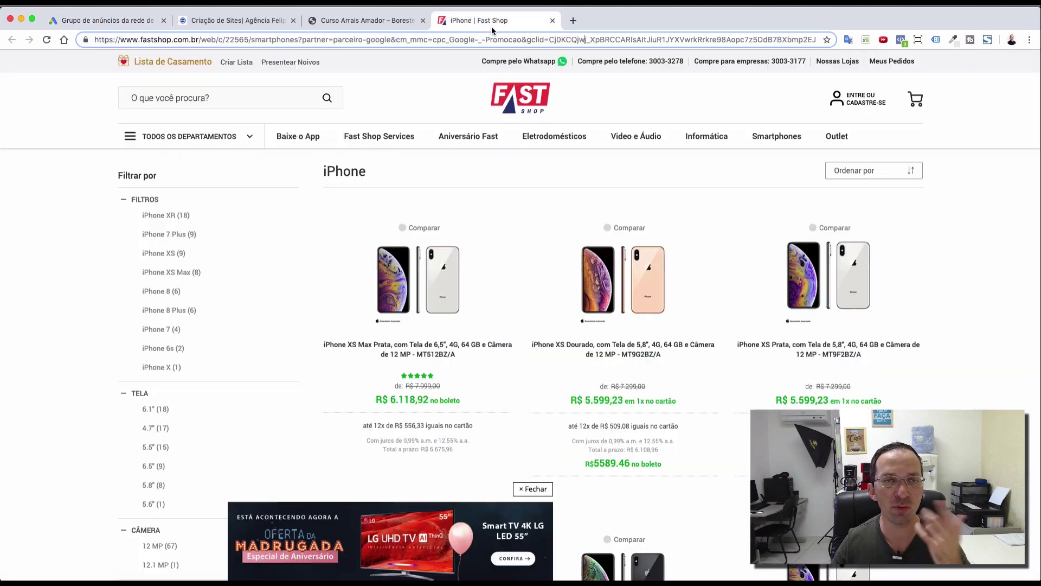
pyautogui.tripleClick(455, 47)
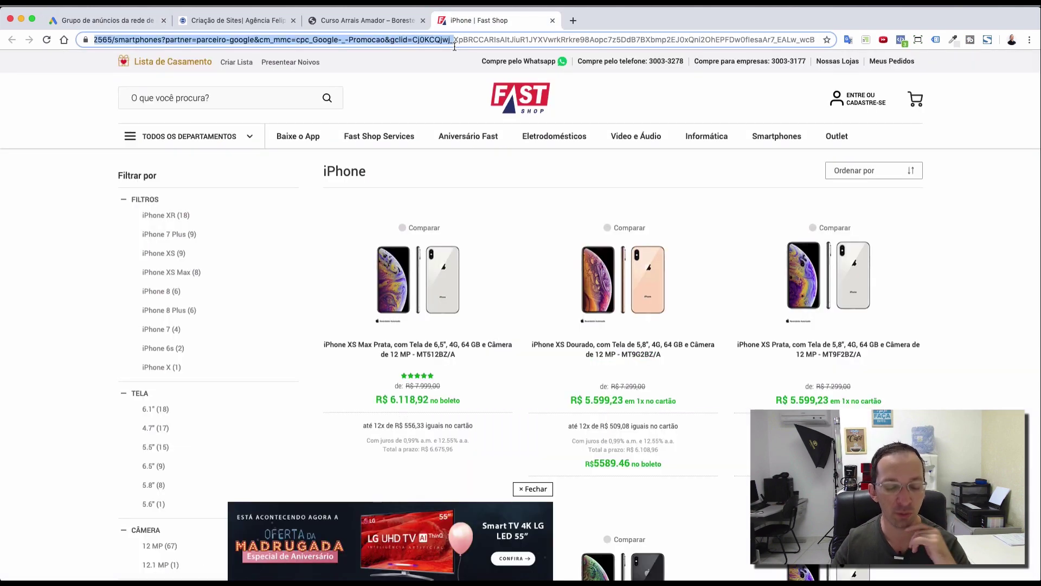
pyautogui.write('re')
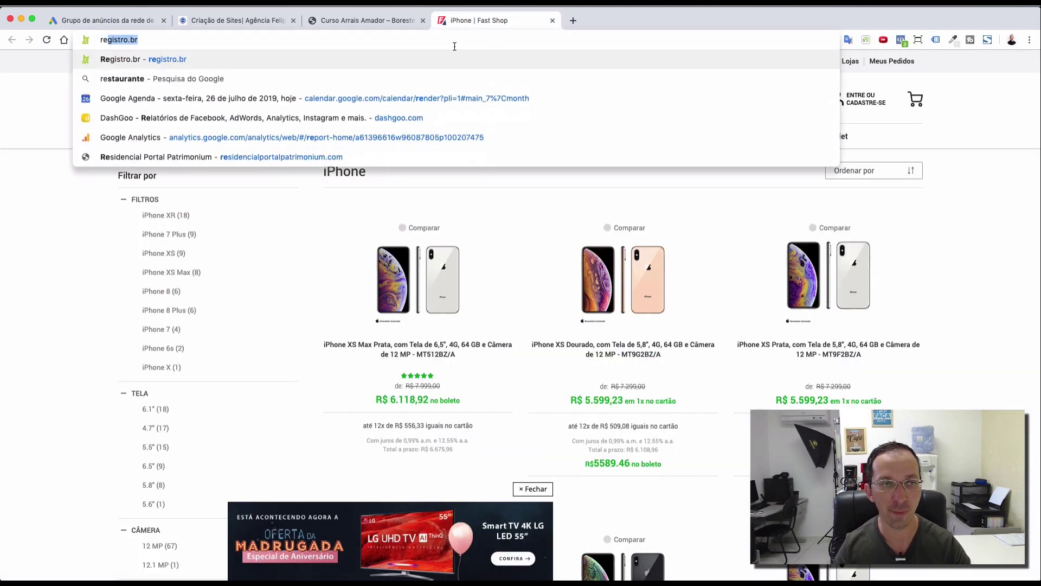
pyautogui.write('st')
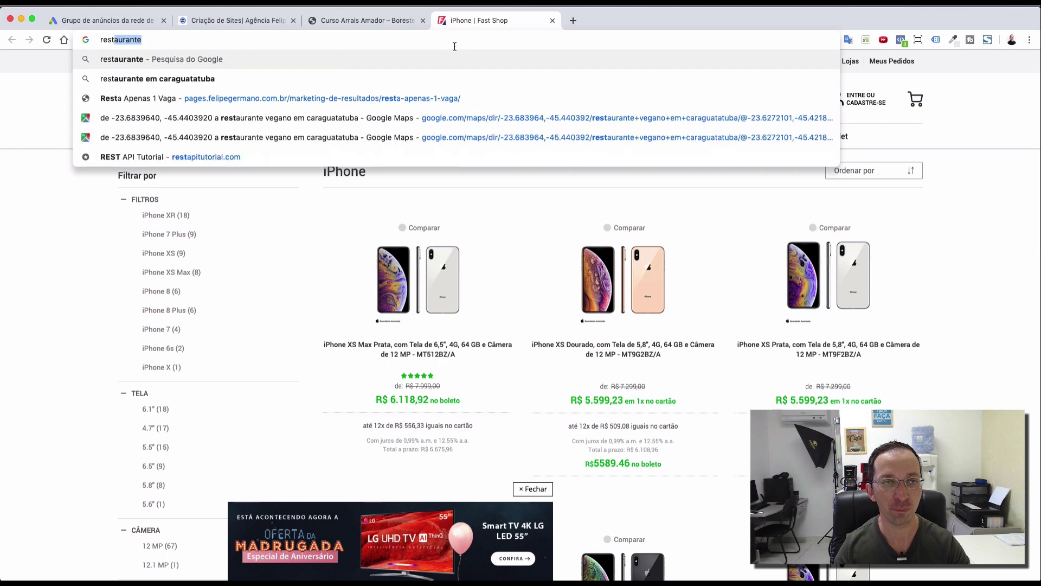
pyautogui.press('Return')
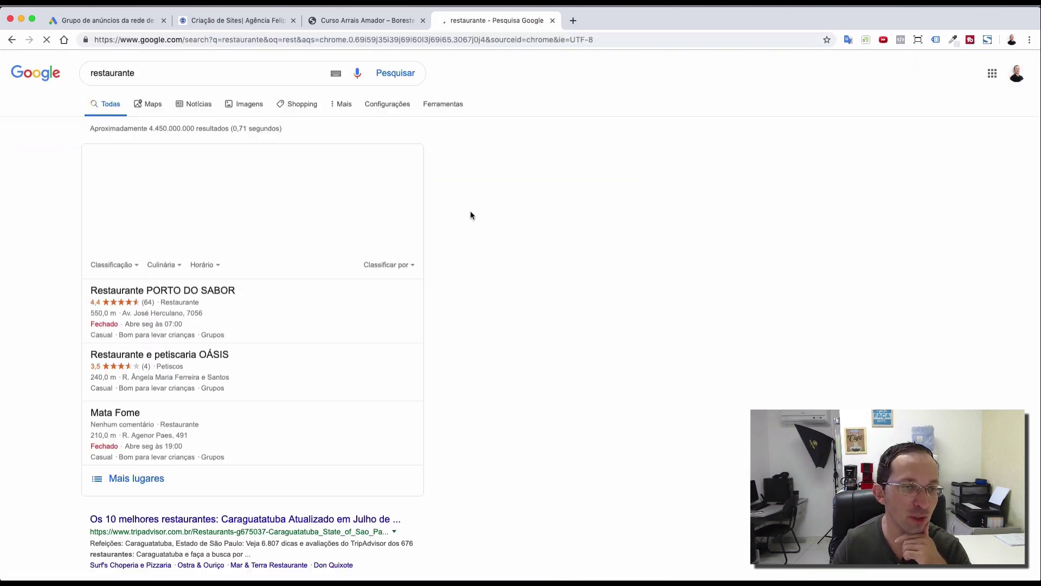
# - Find the Restaurante Maracujá ad among the search results and examine "Atendimento Via WhatsApp" in its description
pyautogui.scroll(-9, 246, 405)
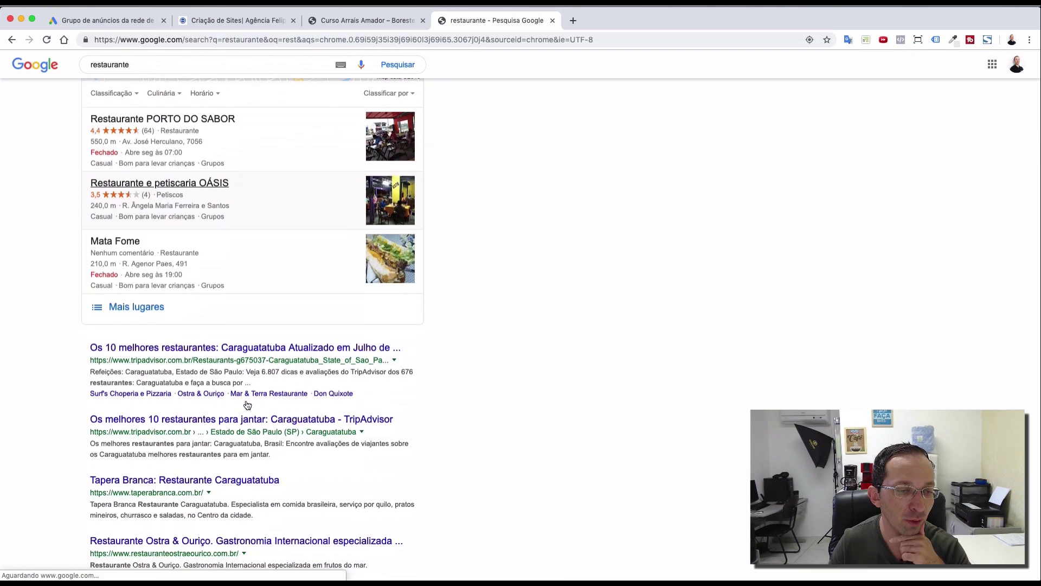
pyautogui.scroll(-7, 246, 404)
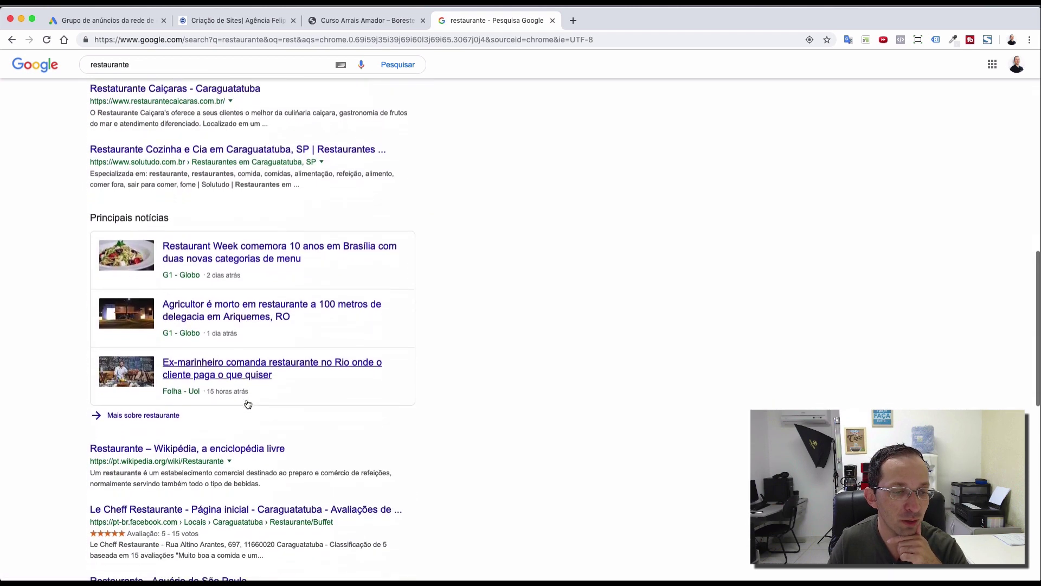
pyautogui.scroll(-1, 270, 422)
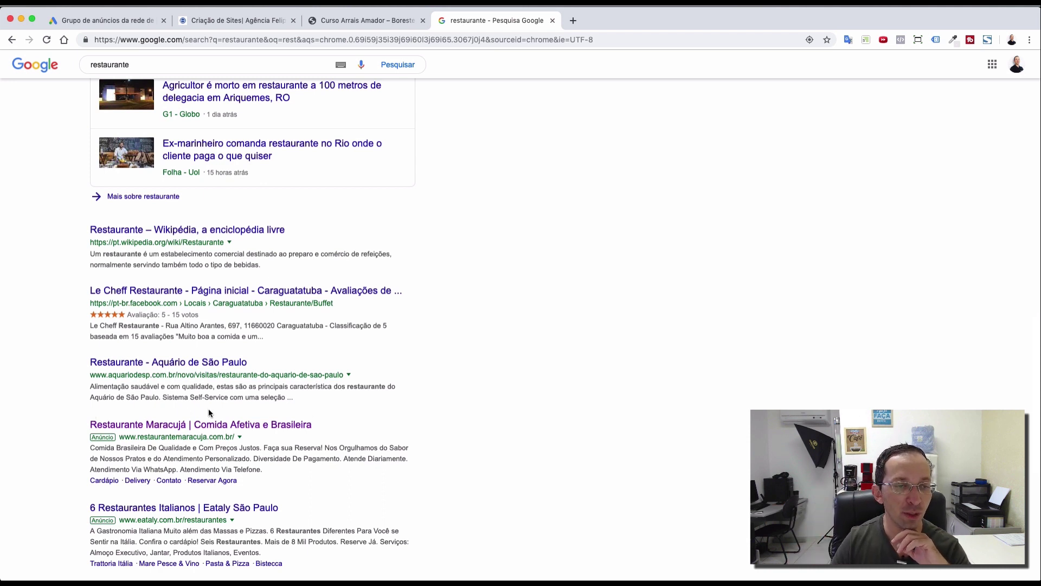
pyautogui.moveTo(90, 470); pyautogui.dragTo(176, 469)
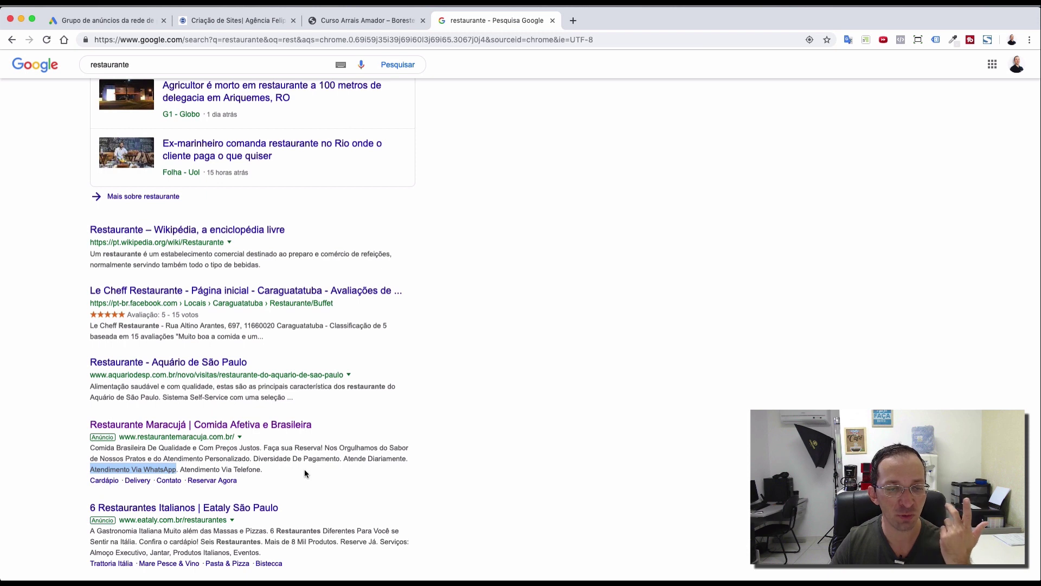
# - Open the Cardápio sitelink of the Restaurante Maracujá ad in a new tab, view the menu enlarged and close the enlarged view
pyautogui.rightClick(105, 481)
pyautogui.click(153, 425)
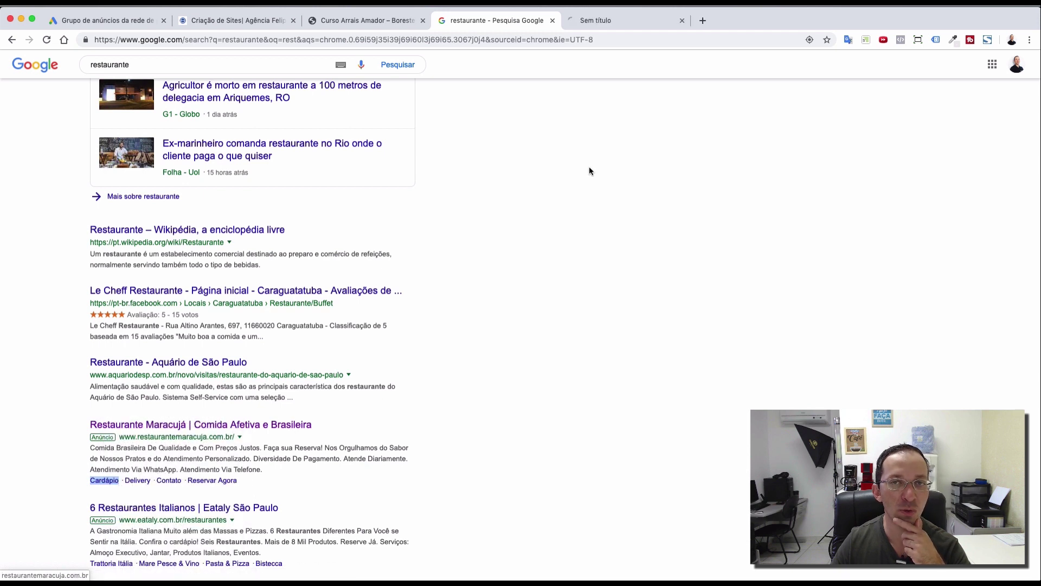
pyautogui.click(634, 22)
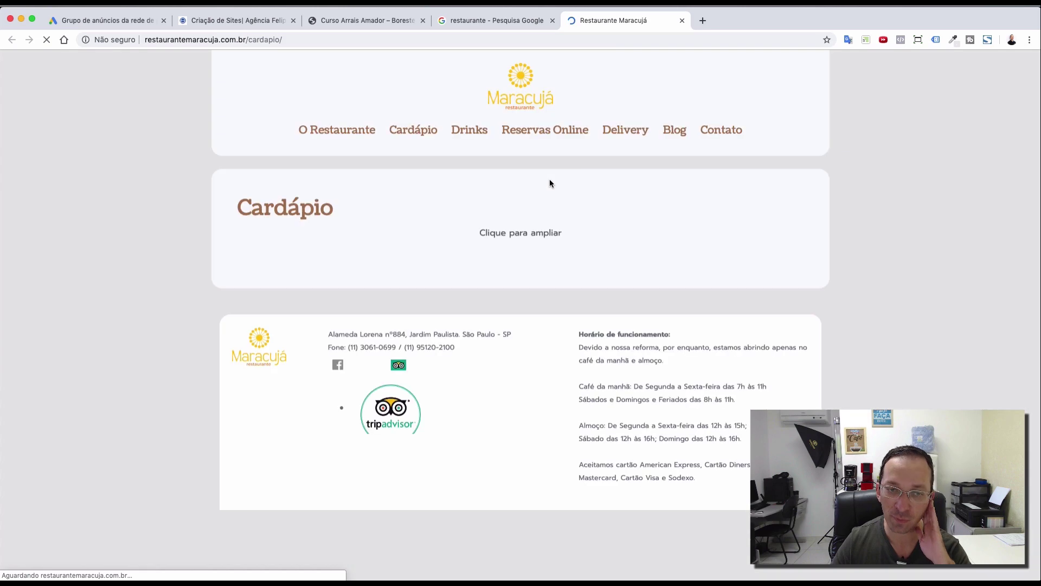
pyautogui.scroll(-2, 607, 340)
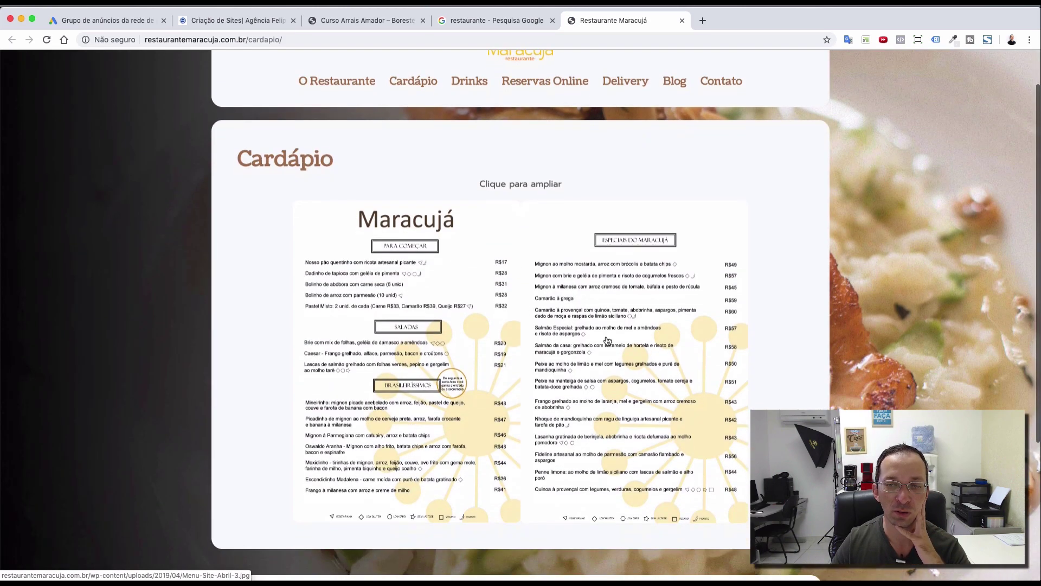
pyautogui.click(608, 341)
pyautogui.click(584, 295)
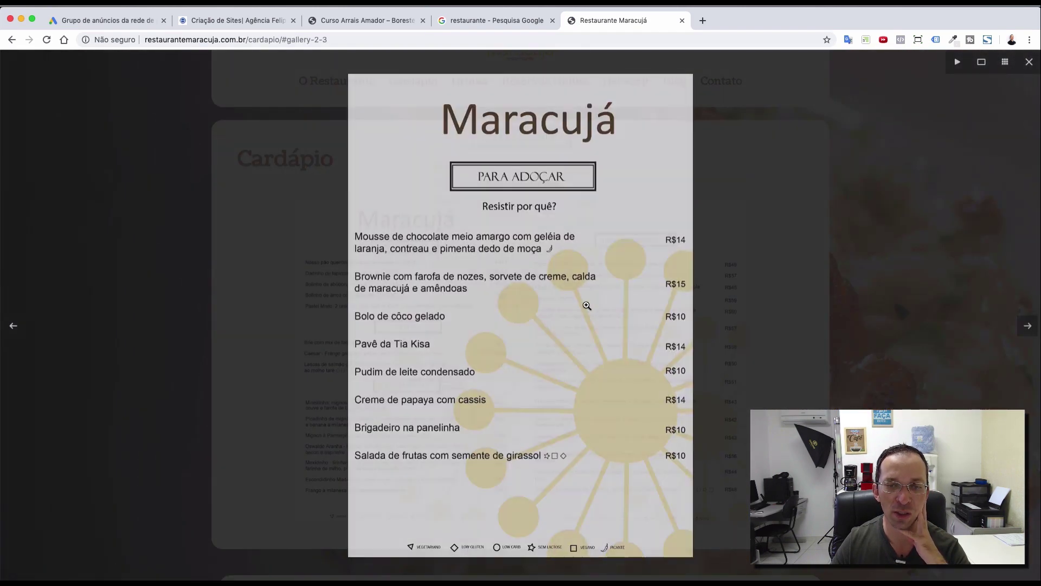
pyautogui.click(776, 220)
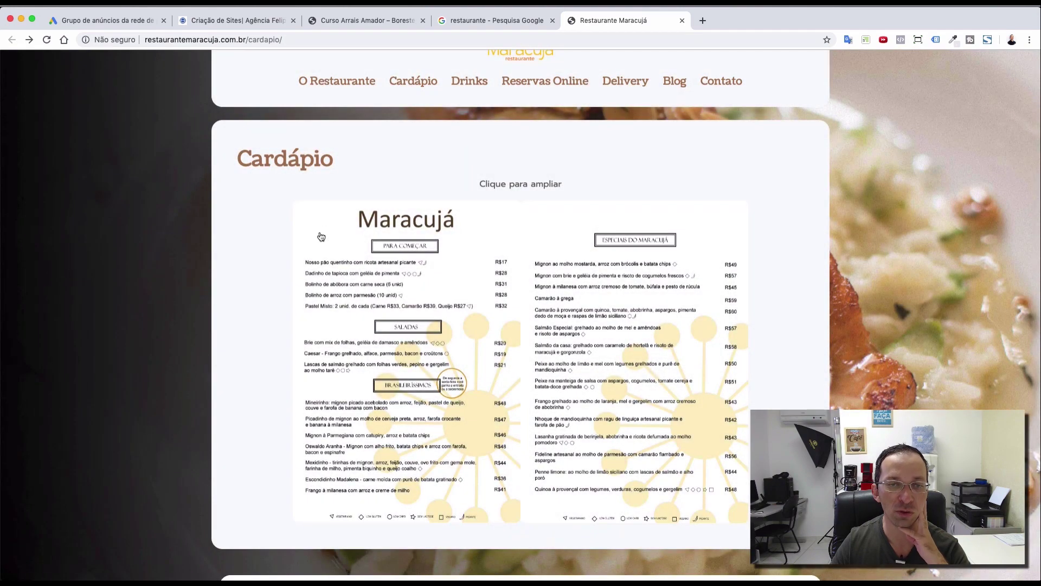
# - Open the Delivery sitelink of the Restaurante Maracujá ad in a new tab, view its page and close it
pyautogui.click(513, 20)
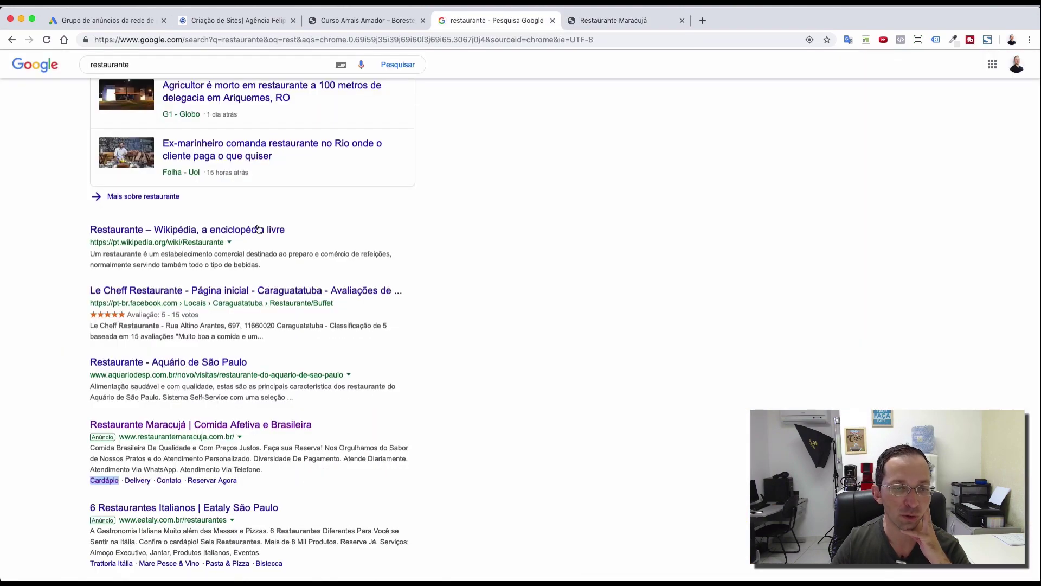
pyautogui.rightClick(141, 488)
pyautogui.click(179, 424)
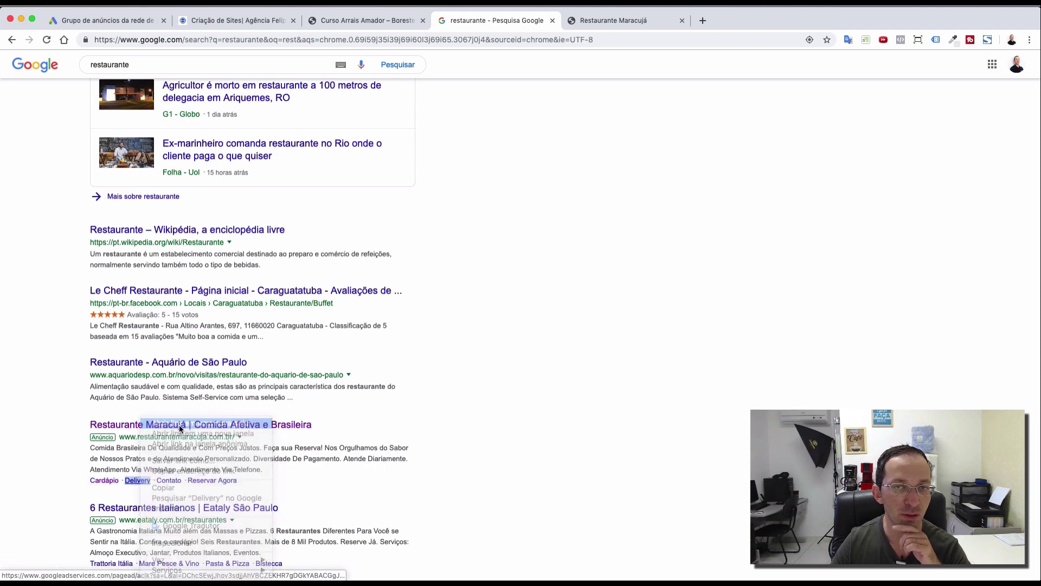
pyautogui.click(774, 25)
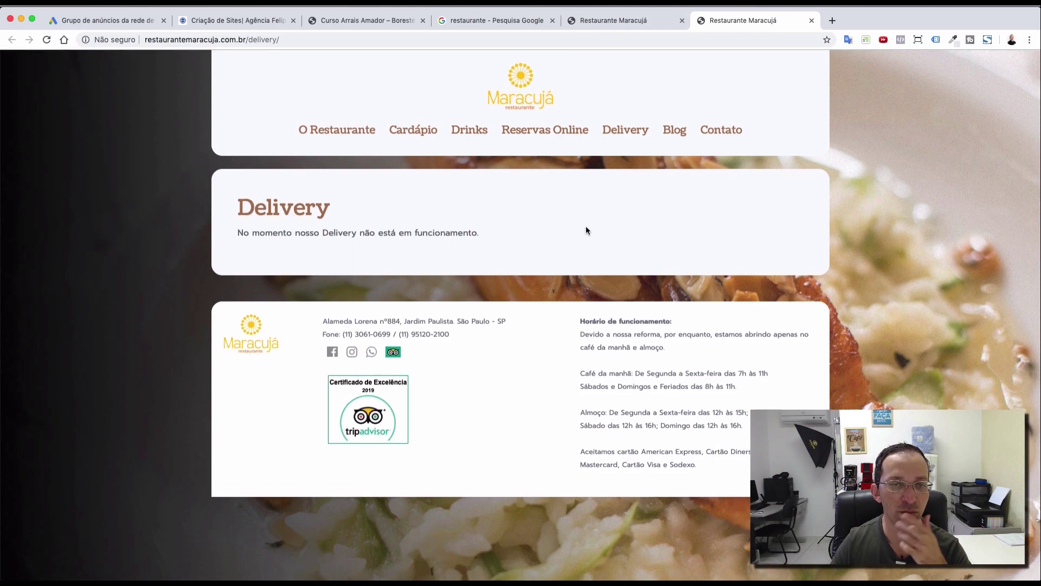
pyautogui.click(812, 20)
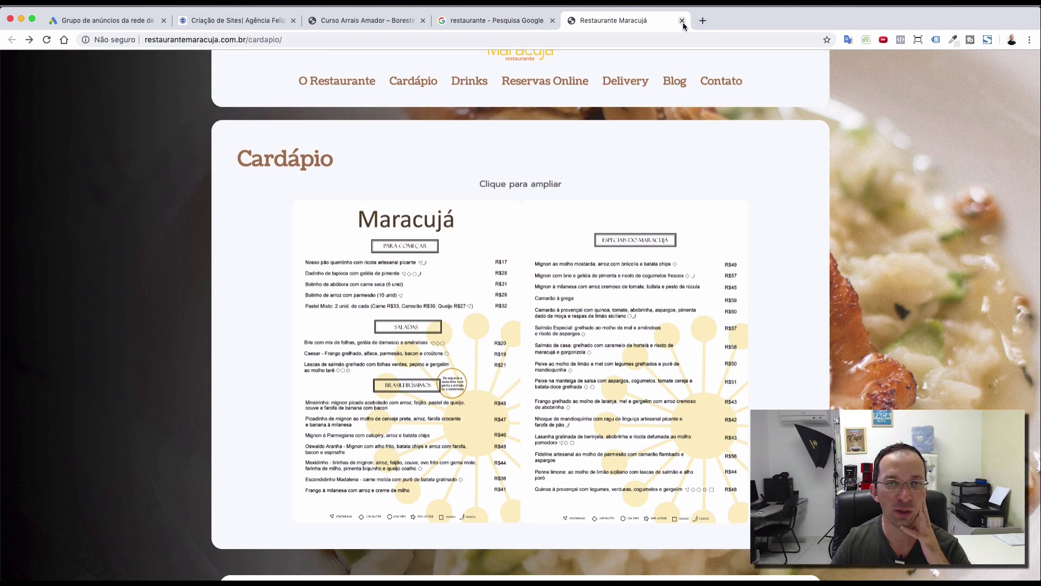
# - Close the Restaurante Maracujá menu page and examine the first line of its ad description in the search results
pyautogui.click(683, 23)
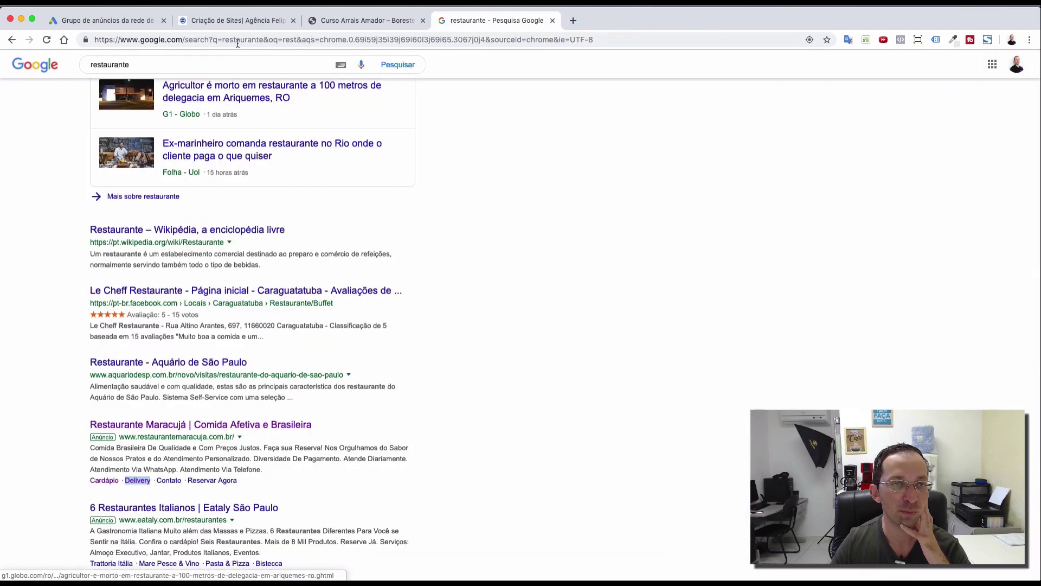
pyautogui.moveTo(90, 447); pyautogui.dragTo(414, 452)
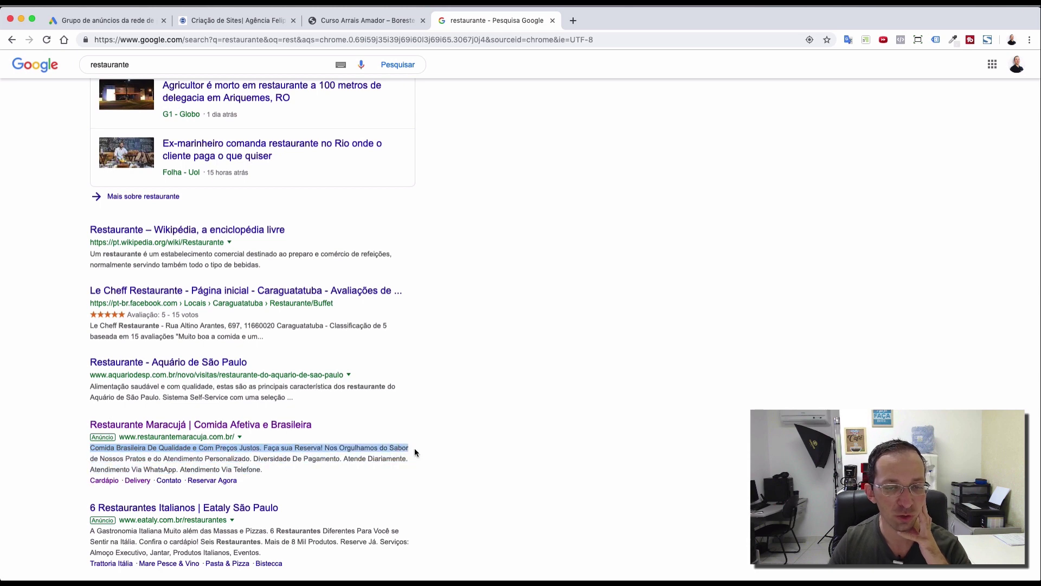
# - Return to the Google Ads campaign page and enter "Comida de Qualidade" as Título 1 of the new text ad
pyautogui.click(305, 20)
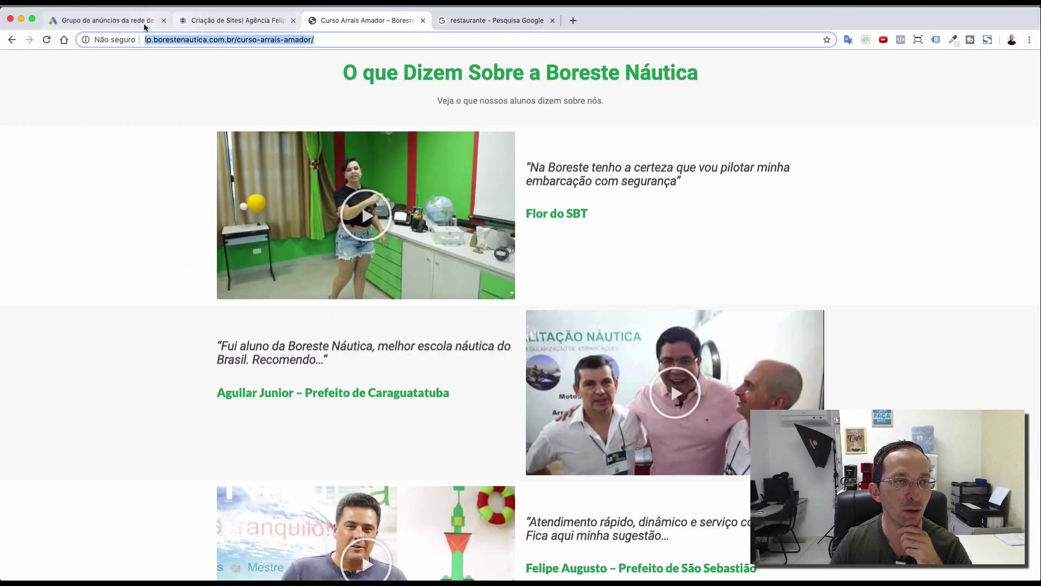
pyautogui.click(144, 23)
pyautogui.click(241, 343)
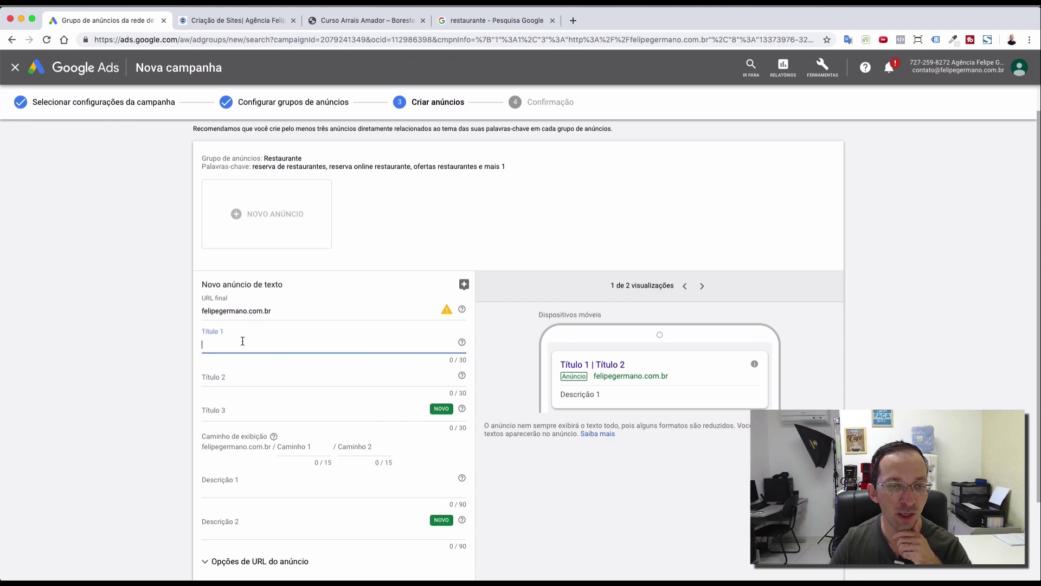
pyautogui.write('Comida de Qualidade')
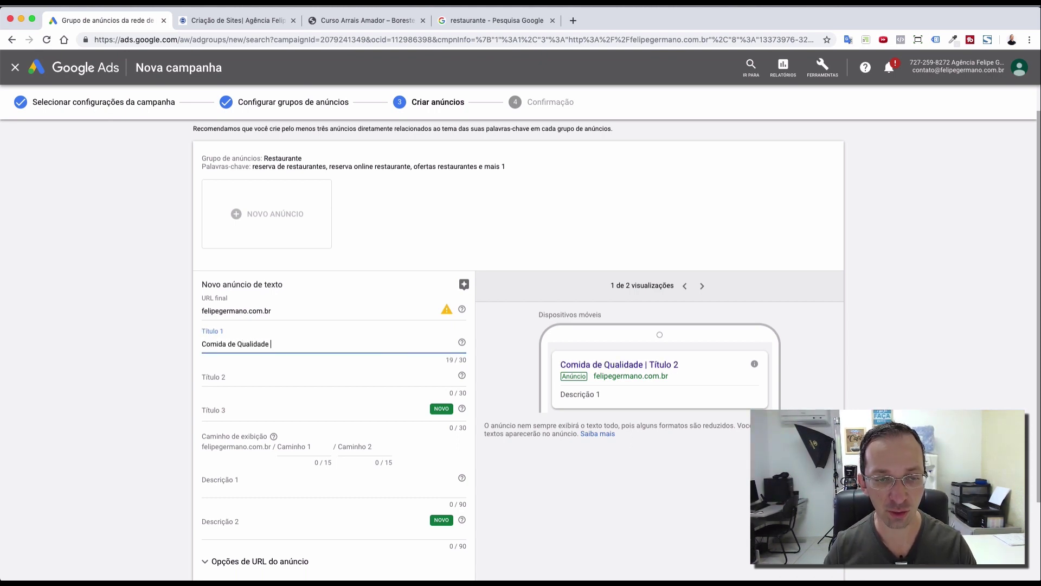
pyautogui.write(' com o Melho')
pyautogui.press('BackSpace')
pyautogui.press('BackSpace')
pyautogui.press('BackSpace')
pyautogui.press('BackSpace')
pyautogui.press('BackSpace')
pyautogui.press('BackSpace')
pyautogui.press('BackSpace')
pyautogui.press('BackSpace')
pyautogui.press('BackSpace')
pyautogui.press('BackSpace')
pyautogui.press('BackSpace')
pyautogui.press('BackSpace')
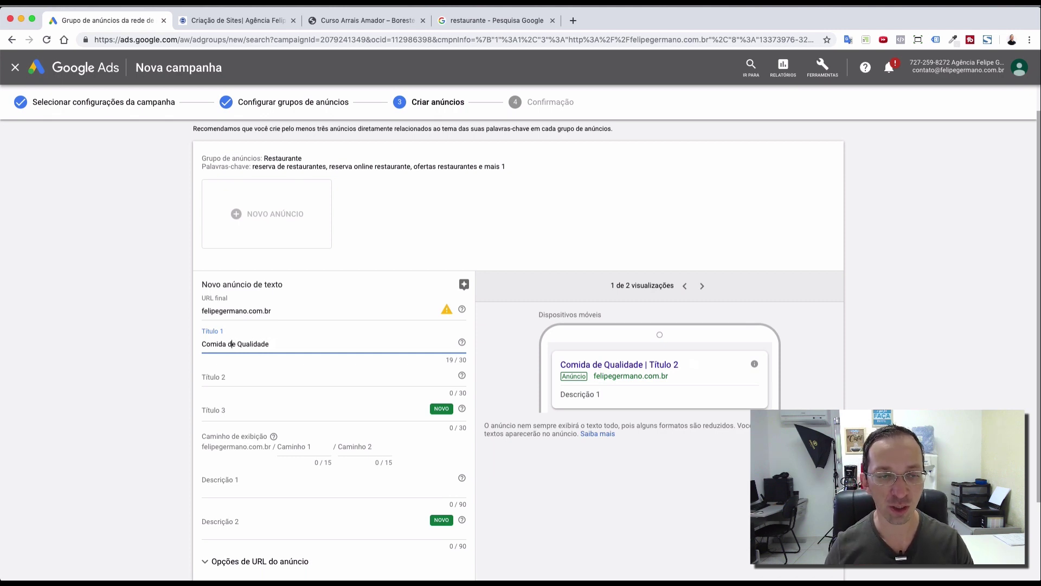
# - Add "Sabor Bom-" before the existing Título 1 text, without spaces around the hyphen
pyautogui.write('Sabor Bom')
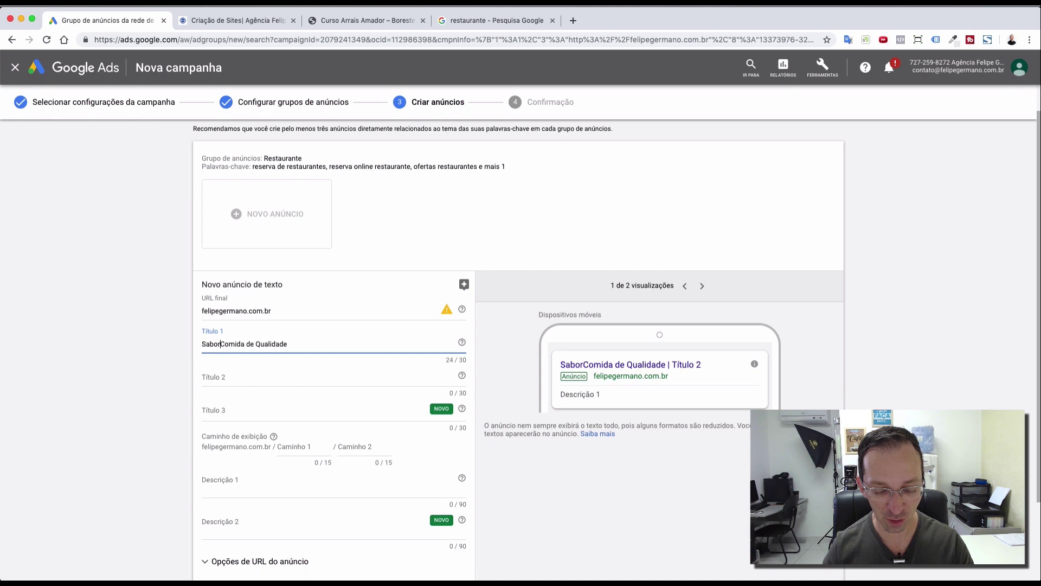
pyautogui.write(' -')
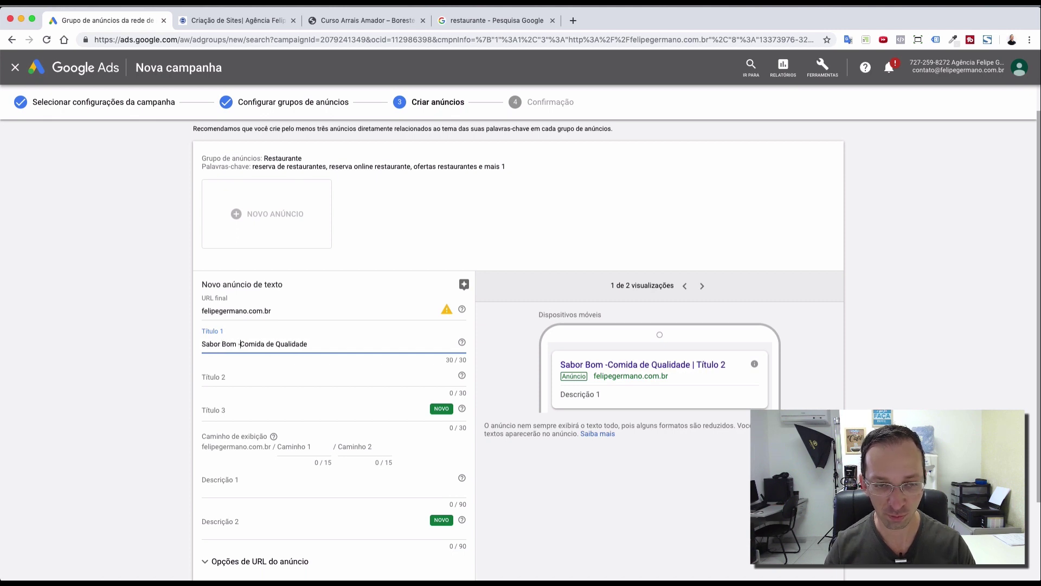
pyautogui.press('BackSpace')
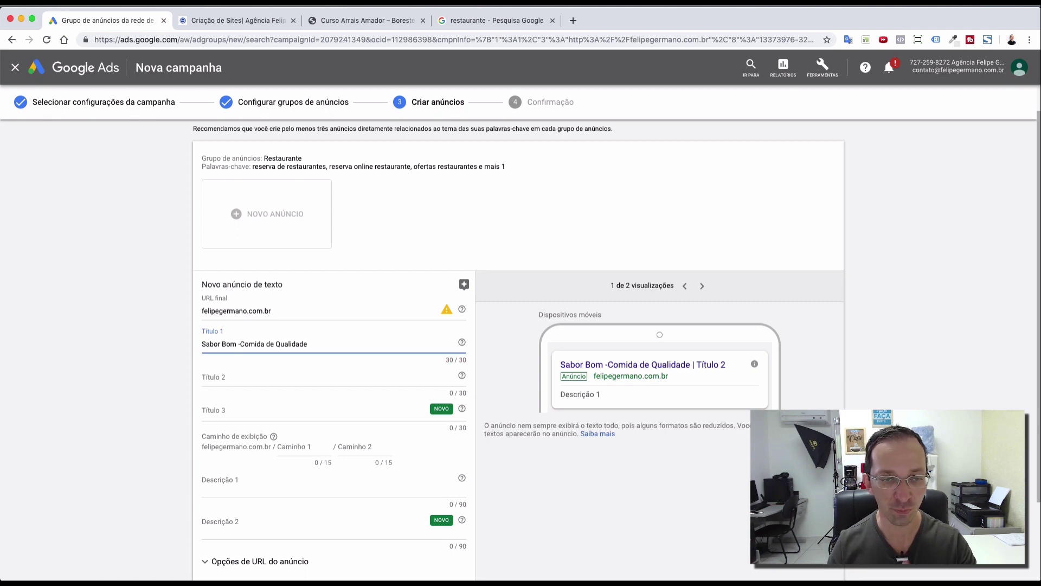
pyautogui.press('BackSpace')
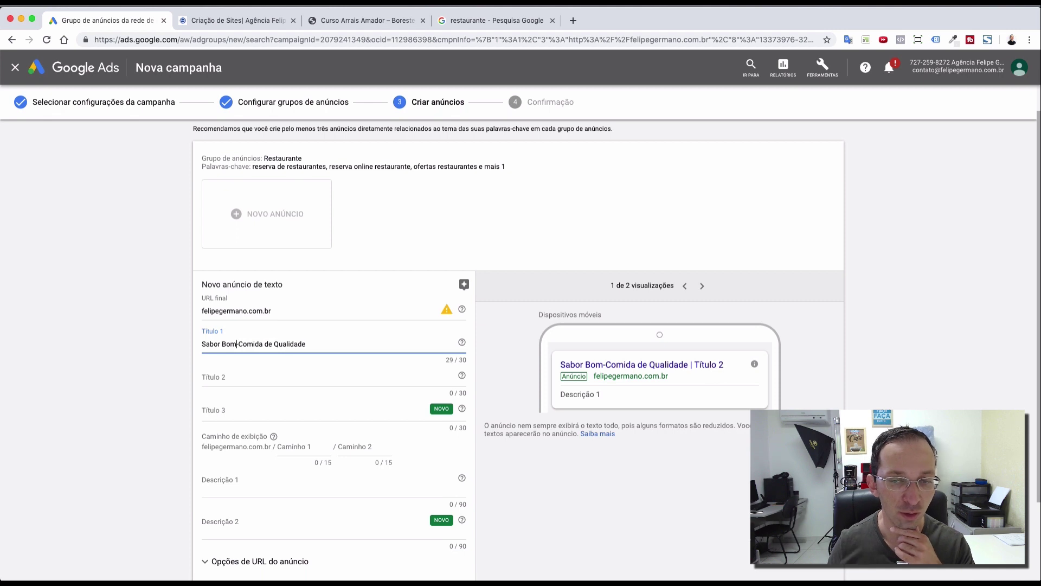
# - Enter "Temos os Melhores Pratos" as Título 2 and review it together with Título 1
pyautogui.click(241, 378)
pyautogui.write('Temos ')
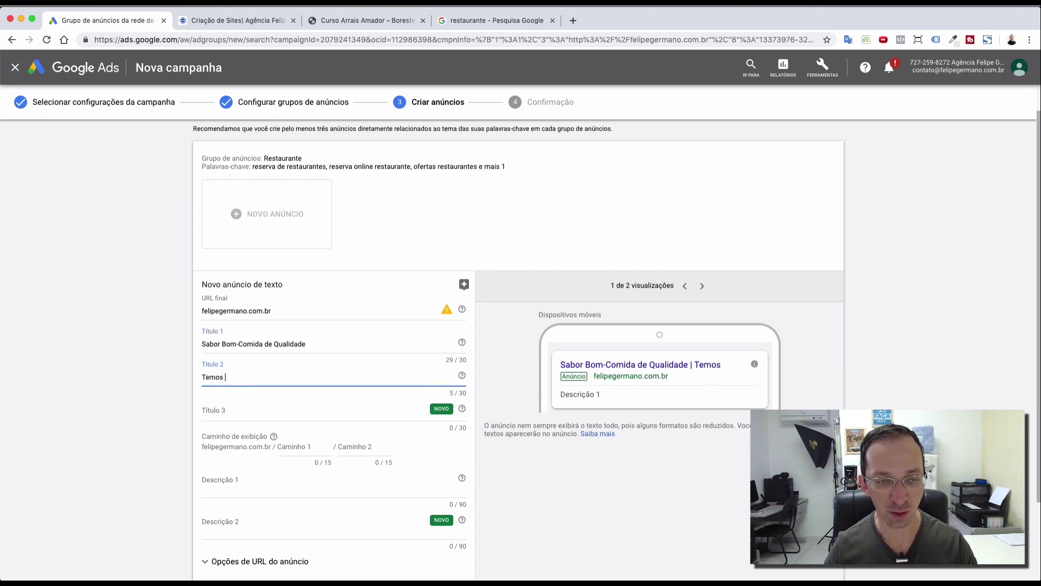
pyautogui.write('os Melh')
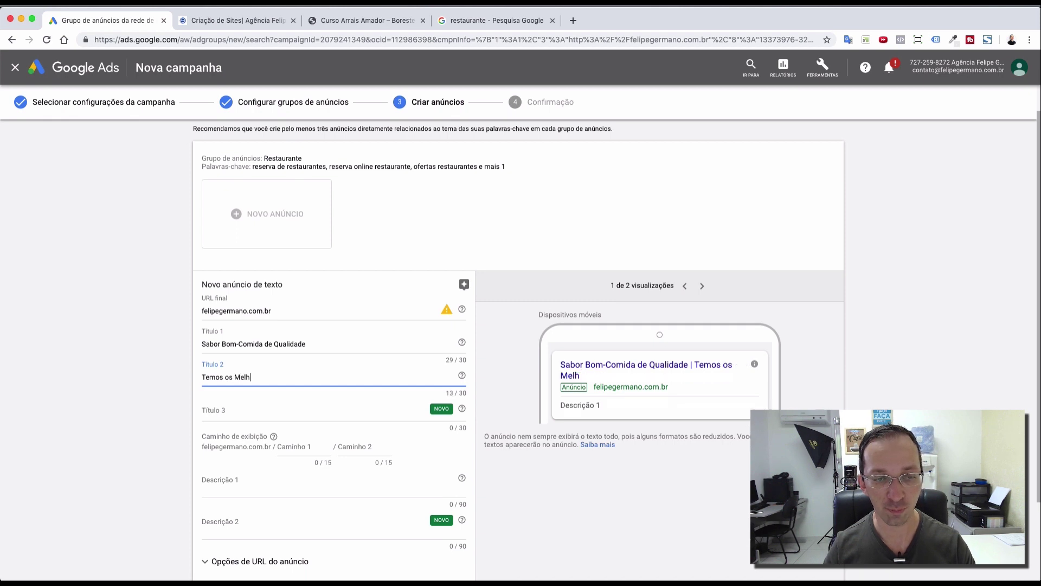
pyautogui.write('ores Pratos')
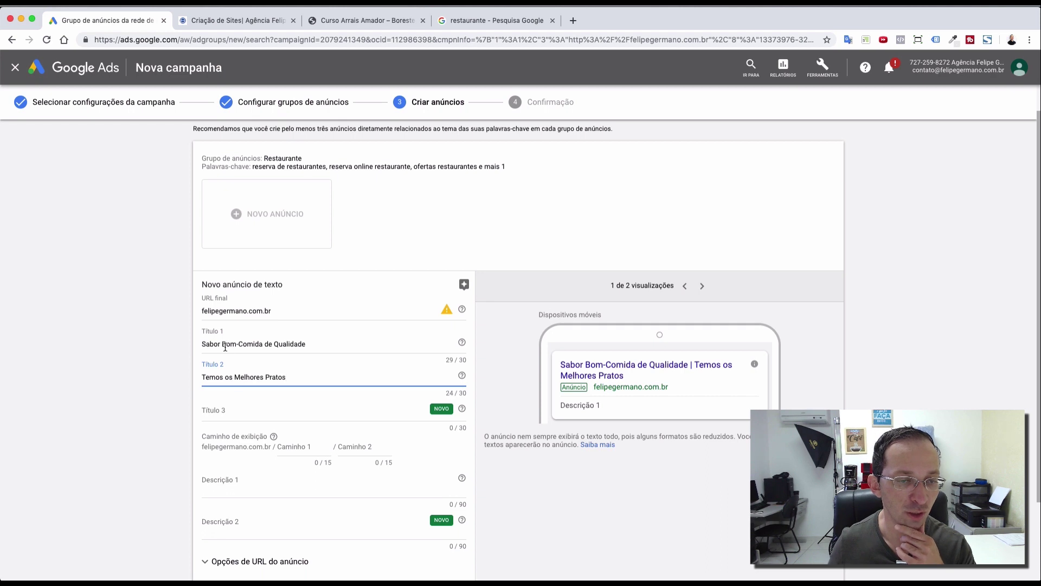
pyautogui.click(276, 344)
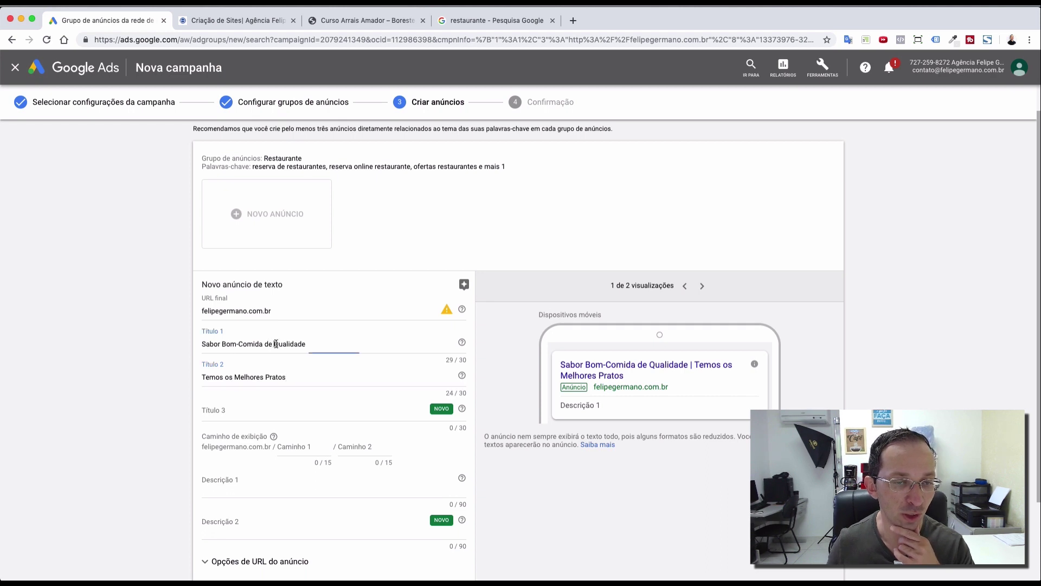
pyautogui.click(205, 377)
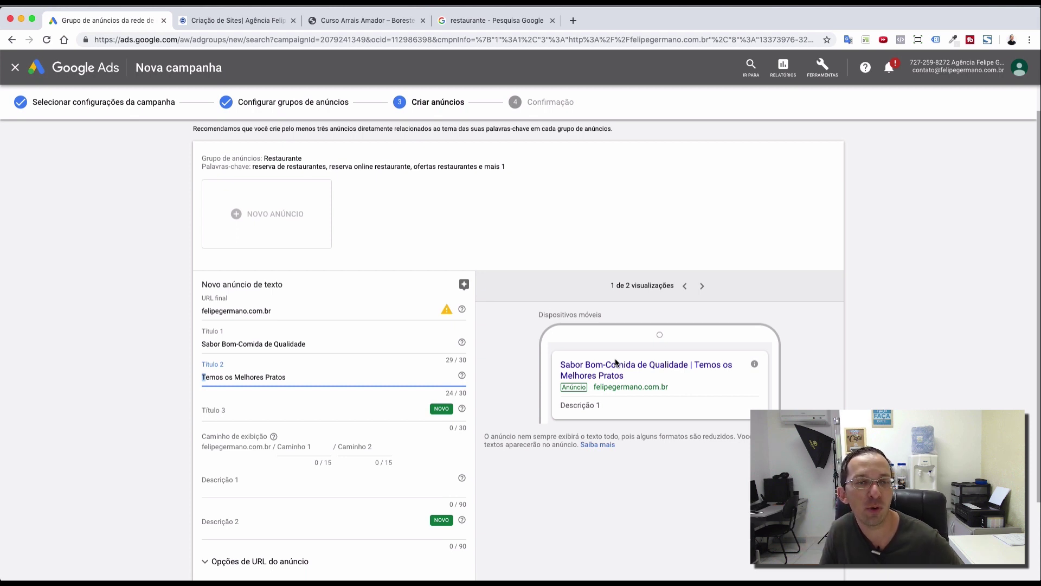
pyautogui.click(220, 421)
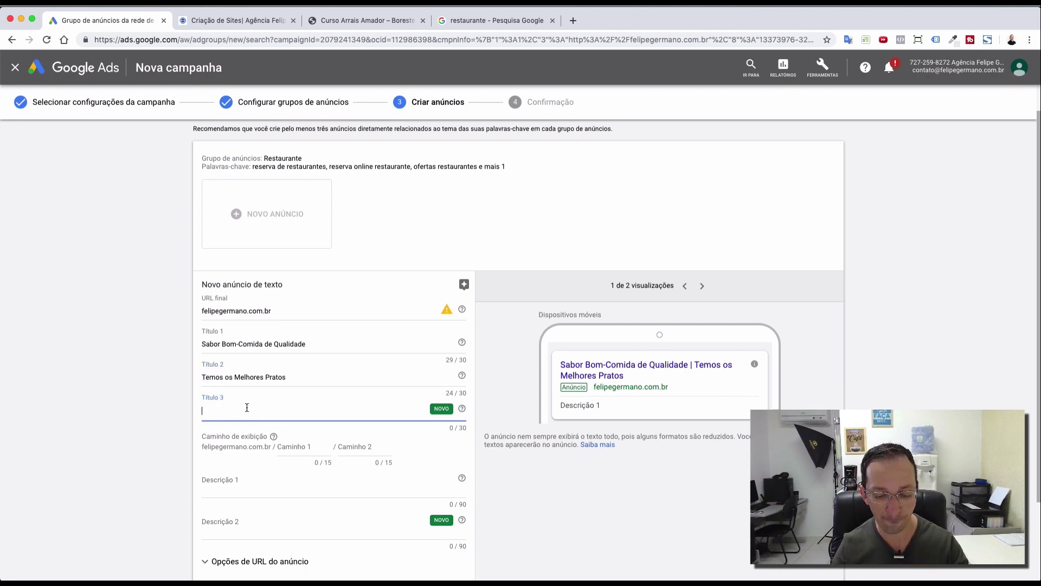
pyautogui.write('Venha Cone')
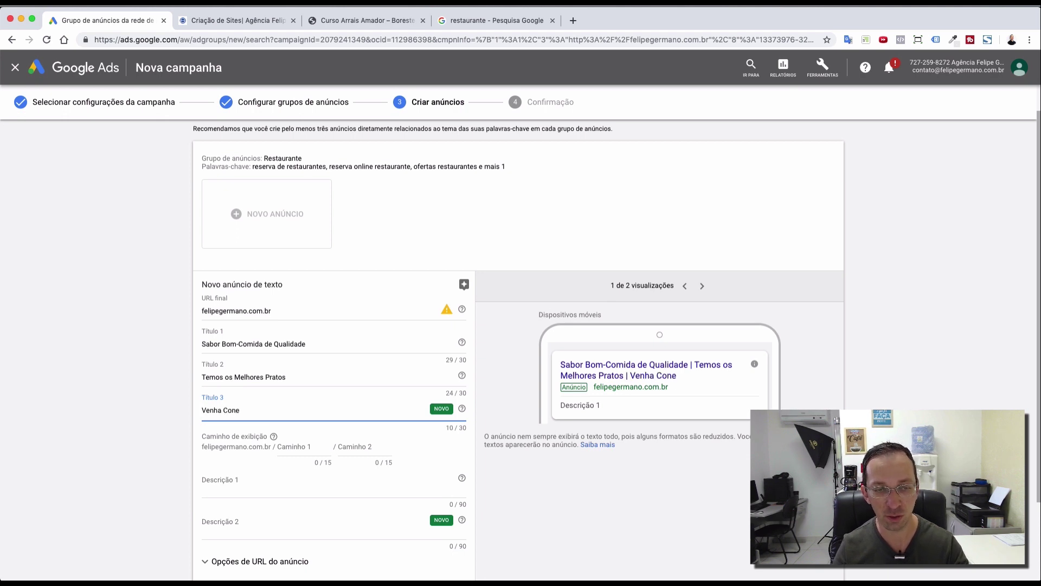
pyautogui.press('BackSpace')
pyautogui.write('feri')
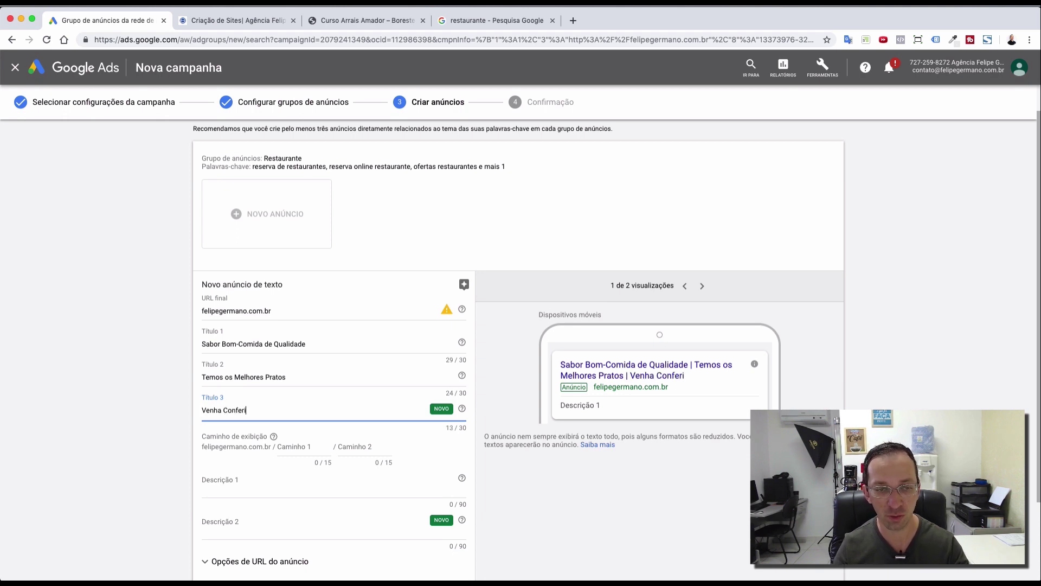
pyautogui.press('BackSpace')
pyautogui.press('BackSpace')
pyautogui.press('BackSpace')
pyautogui.press('BackSpace')
pyautogui.press('BackSpace')
pyautogui.press('BackSpace')
pyautogui.press('BackSpace')
pyautogui.press('BackSpace')
pyautogui.press('BackSpace')
pyautogui.press('BackSpace')
pyautogui.press('BackSpace')
pyautogui.press('BackSpace')
pyautogui.press('BackSpace')
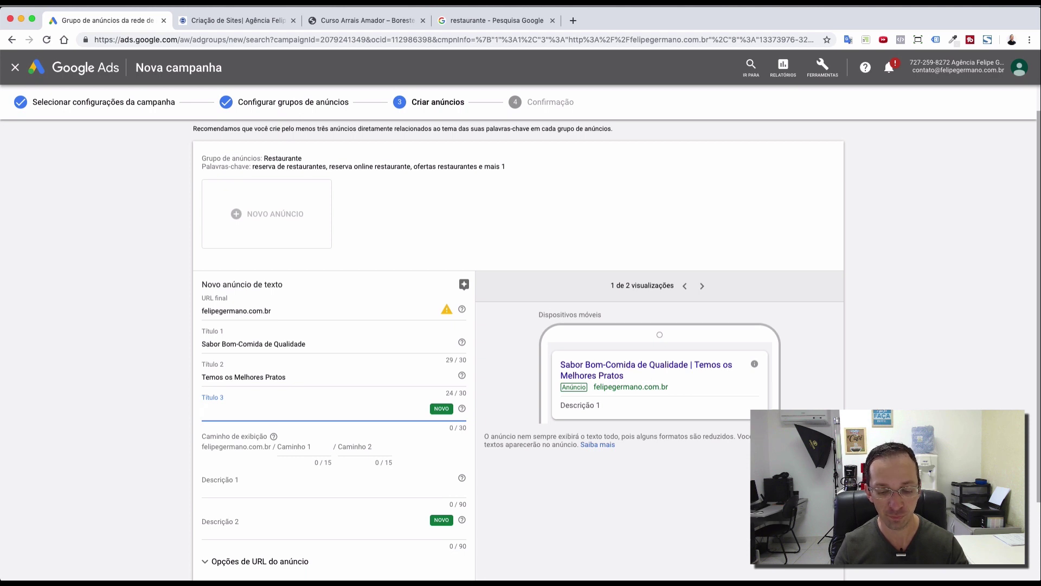
# - Enter "Temos Vários Pratos" as Título 3 of the new text ad
pyautogui.write('Temos Vários Pratos')
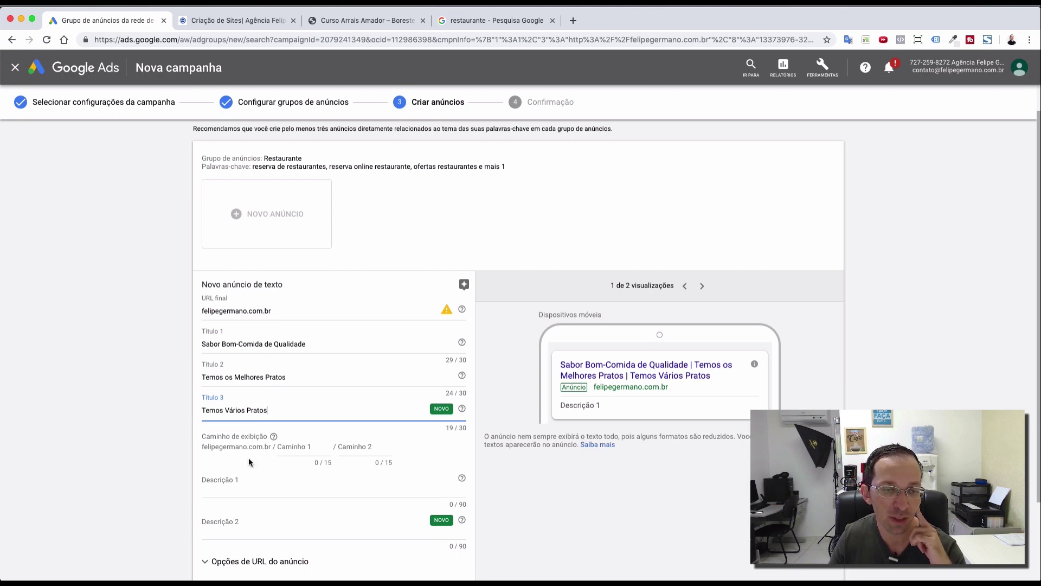
# - Copy the full Restaurante Maracujá ad description from the Google search results into Descrição 1 of the new ad
pyautogui.click(243, 490)
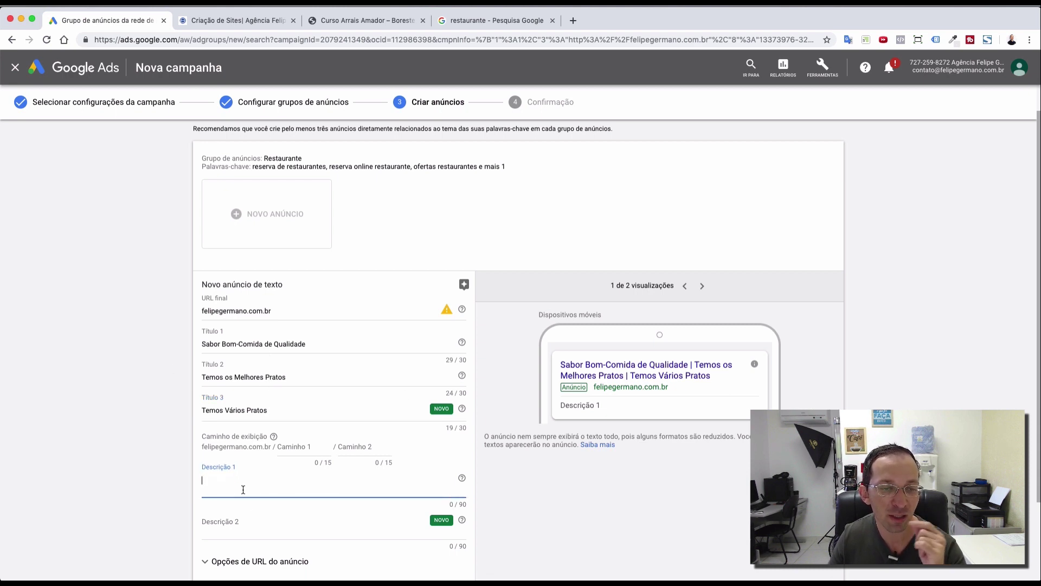
pyautogui.click(488, 28)
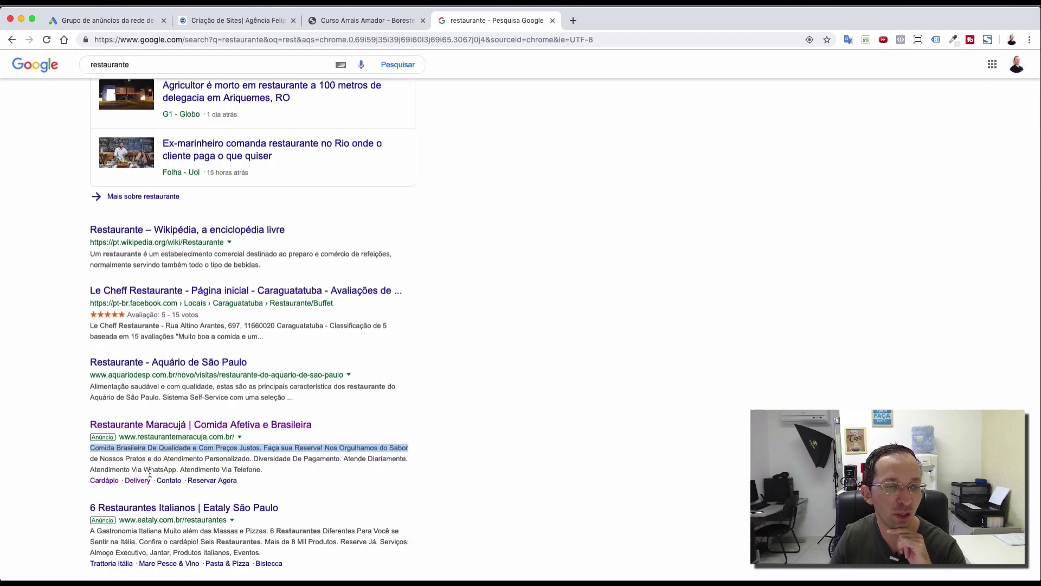
pyautogui.click(111, 468)
pyautogui.moveTo(91, 448); pyautogui.dragTo(274, 470)
pyautogui.press('super+c')
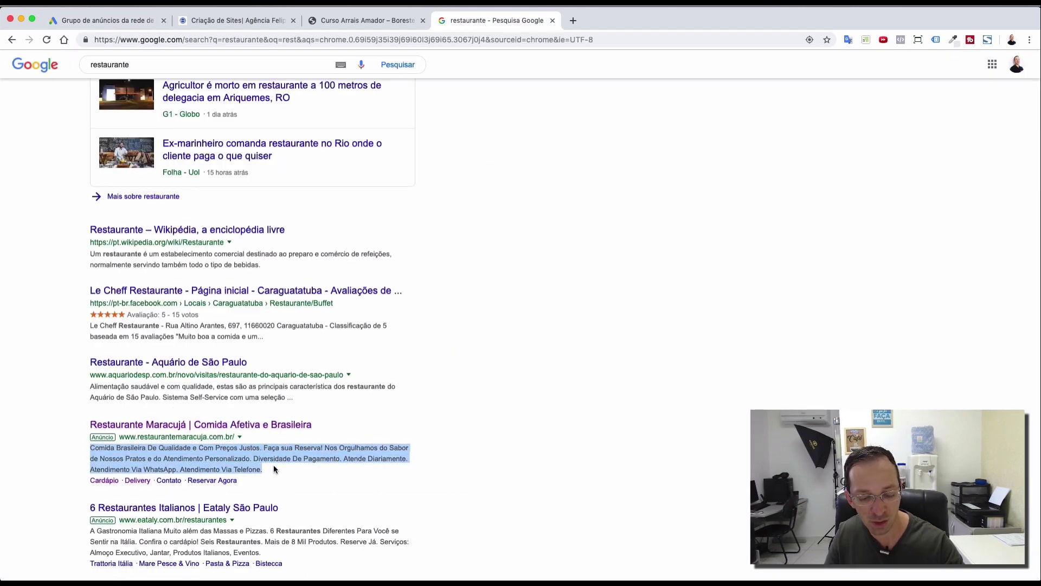
pyautogui.click(119, 24)
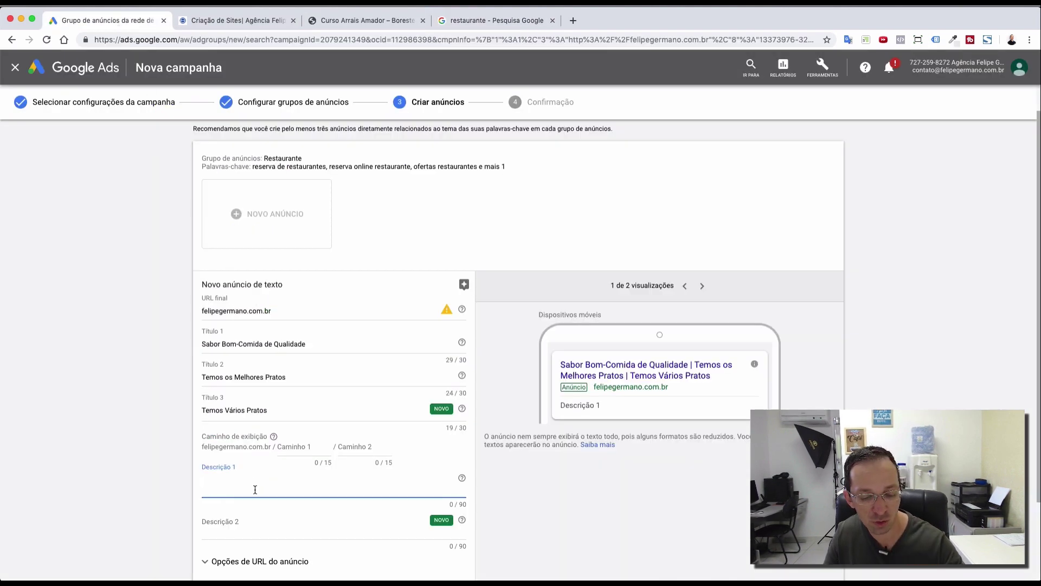
pyautogui.press('super+v')
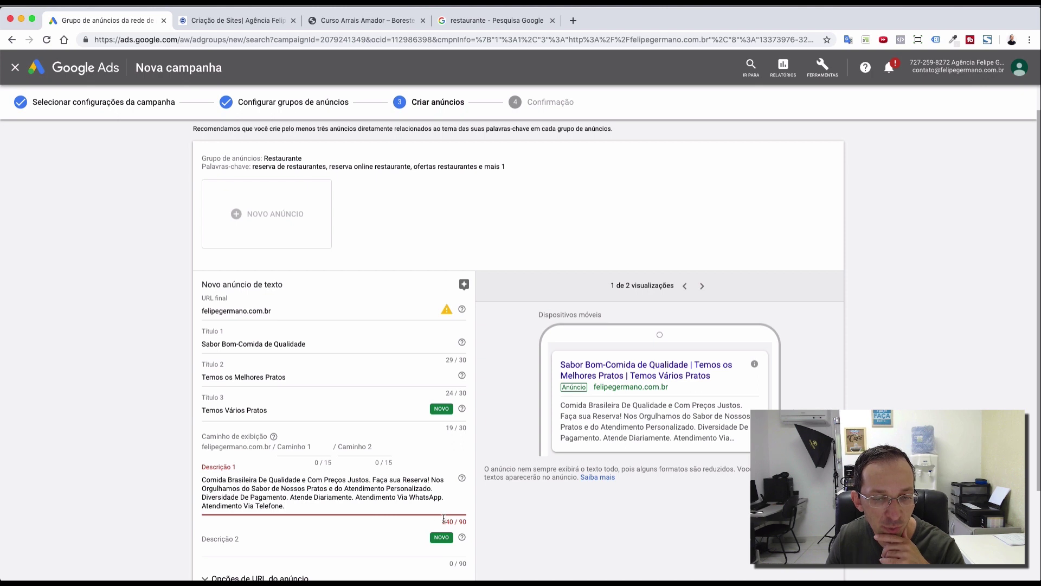
# - Move the text from "Atende Diariamente." through "Atendimento Via Telefone." out of Descrição 1 into Descrição 2
pyautogui.moveTo(285, 506)
pyautogui.mouseDown()
pyautogui.moveTo(264, 506)
pyautogui.moveTo(320, 497)
pyautogui.moveTo(291, 498)
pyautogui.mouseUp()
pyautogui.press('cmd+c')
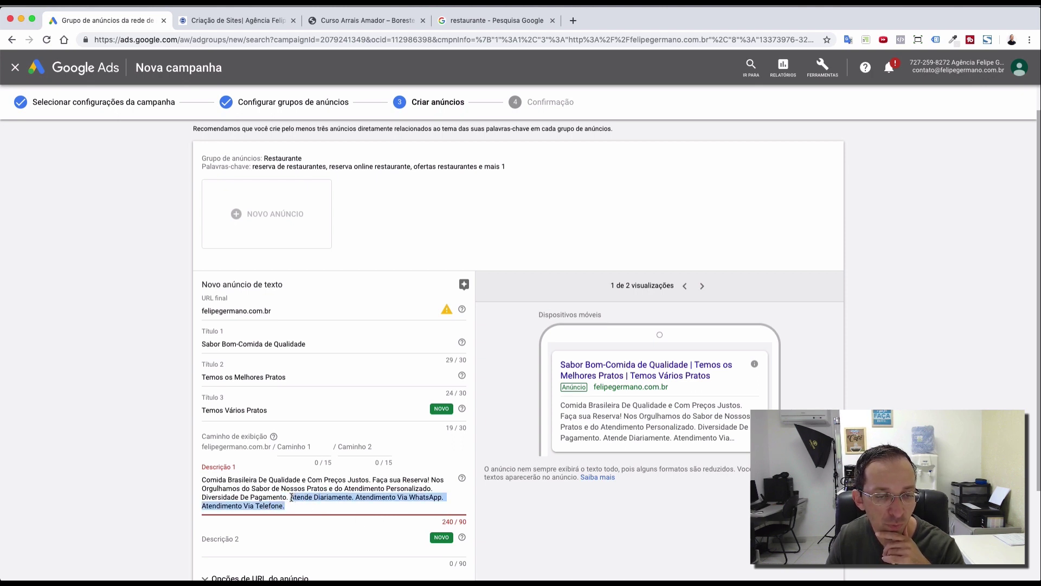
pyautogui.press('BackSpace')
pyautogui.scroll(-4, 268, 475)
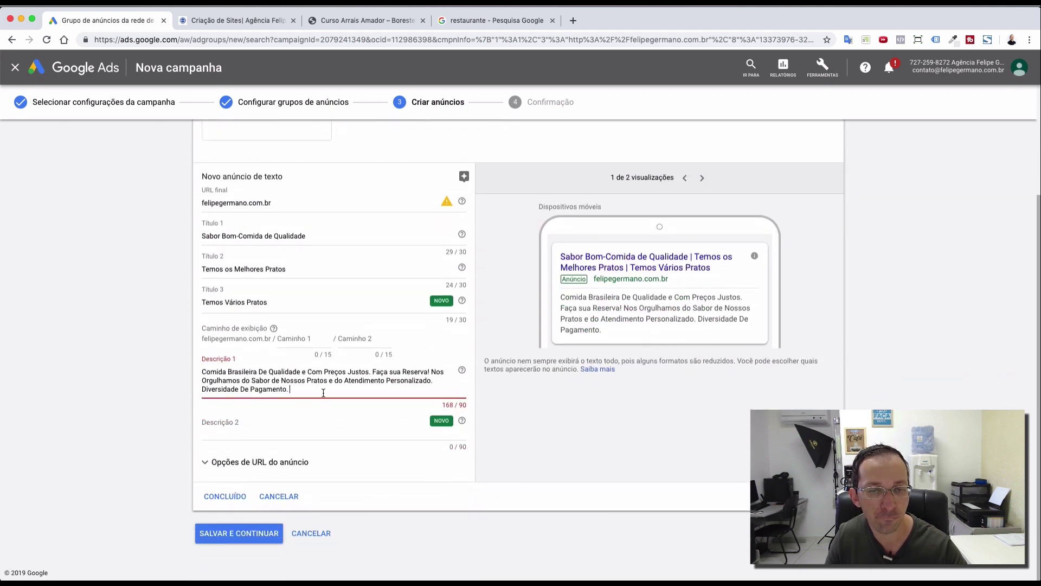
pyautogui.click(245, 435)
pyautogui.press('cmd+v')
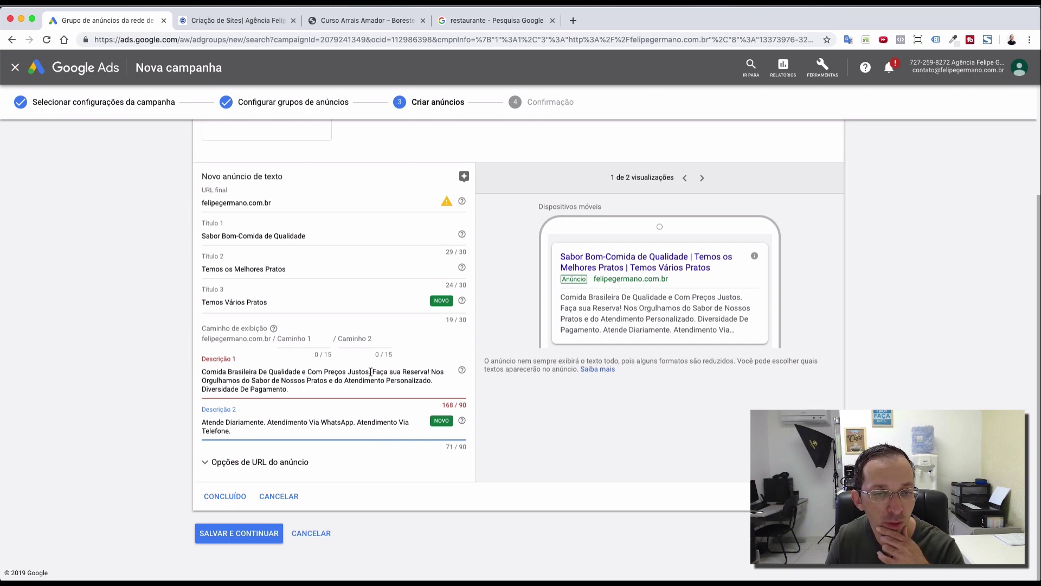
# - Shorten Descrição 1 so it ends with "Faça sua Reserva! Nos Orgulhamos." and finish the text ad
pyautogui.click(205, 383)
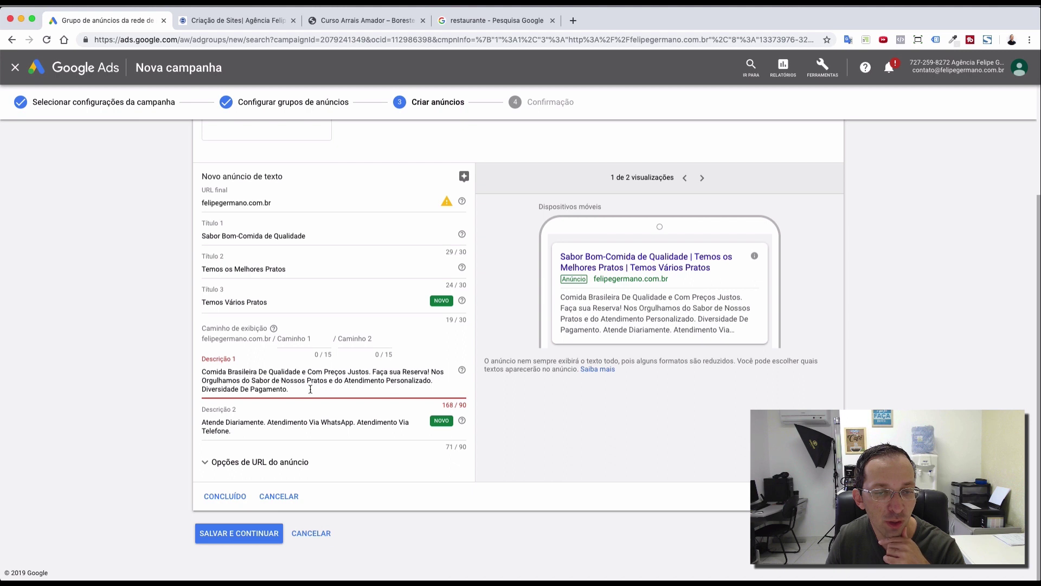
pyautogui.press('super+shift+Left')
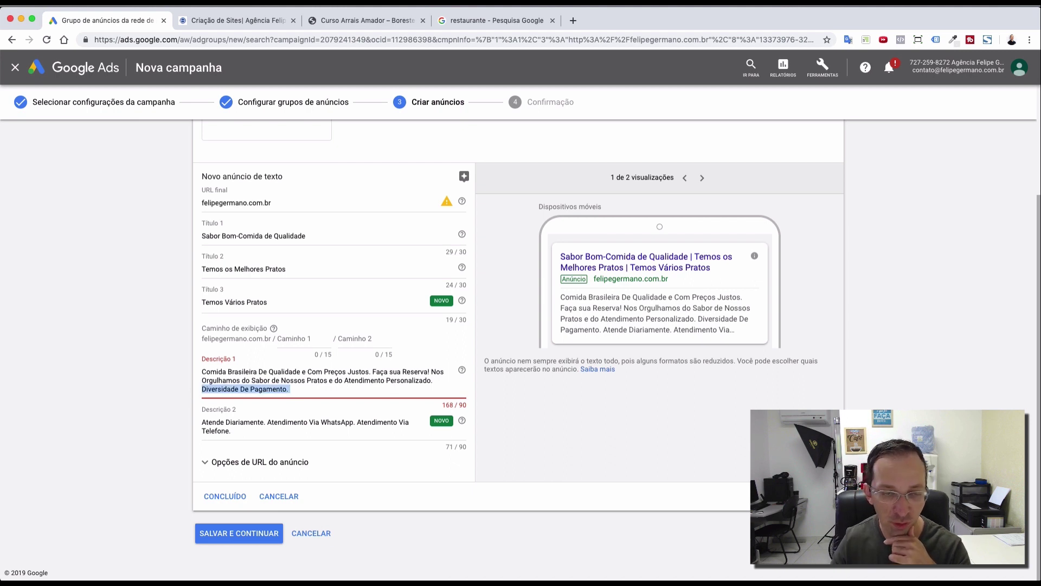
pyautogui.press('BackSpace')
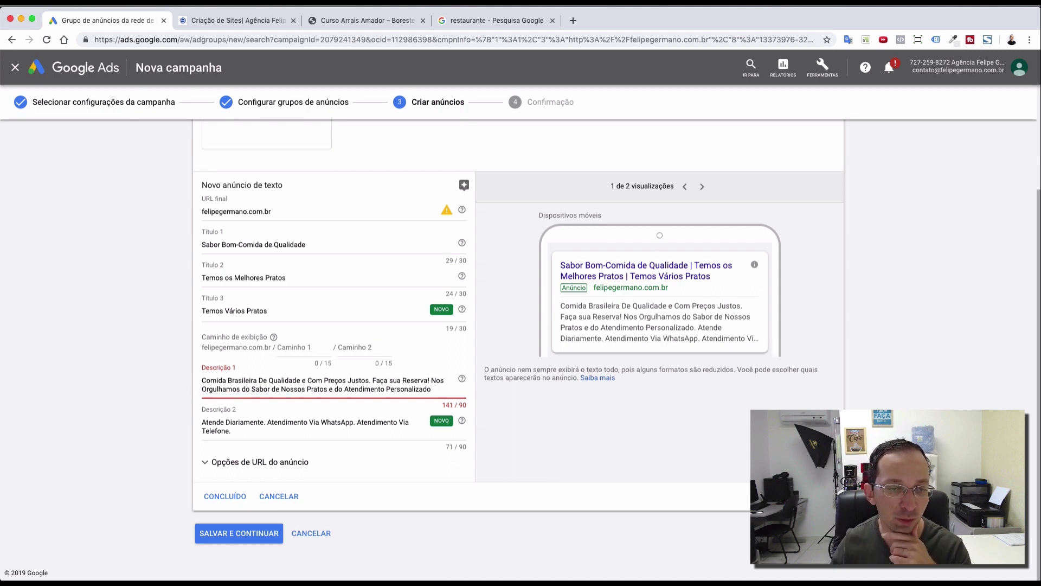
pyautogui.moveTo(434, 389); pyautogui.dragTo(240, 389)
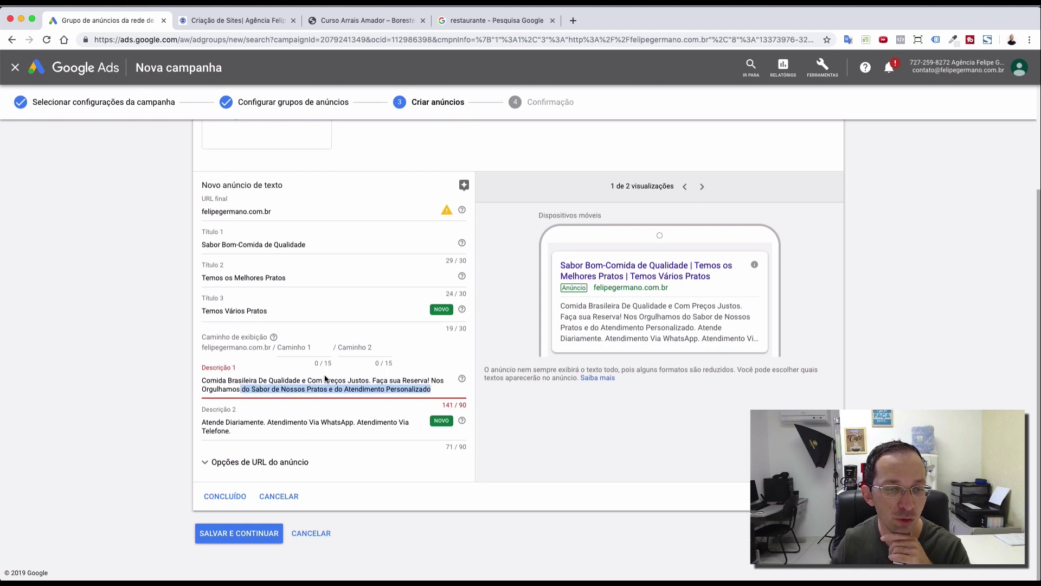
pyautogui.press('BackSpace')
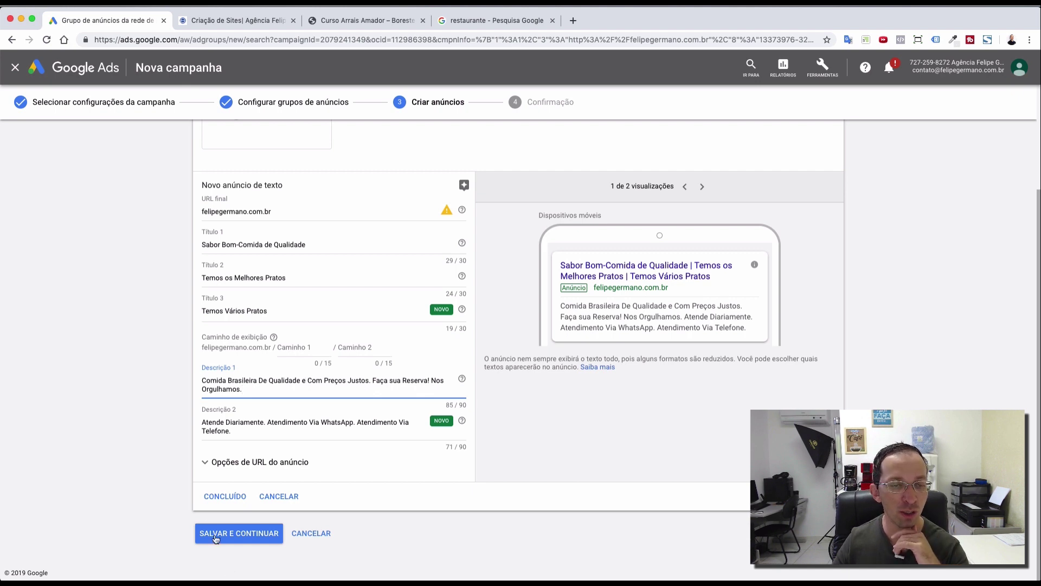
pyautogui.click(216, 504)
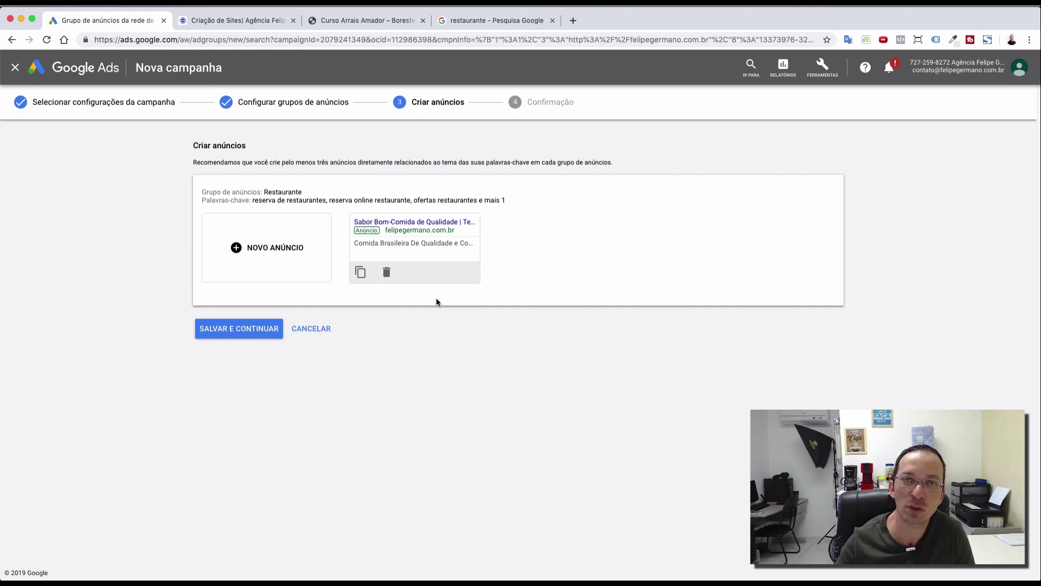
# - Duplicate the Restaurante text ad, change the copy's Título 1 to "Sabor Bom- Melhor Comida", and finish the ad
pyautogui.click(359, 273)
pyautogui.moveTo(307, 349); pyautogui.dragTo(467, 339)
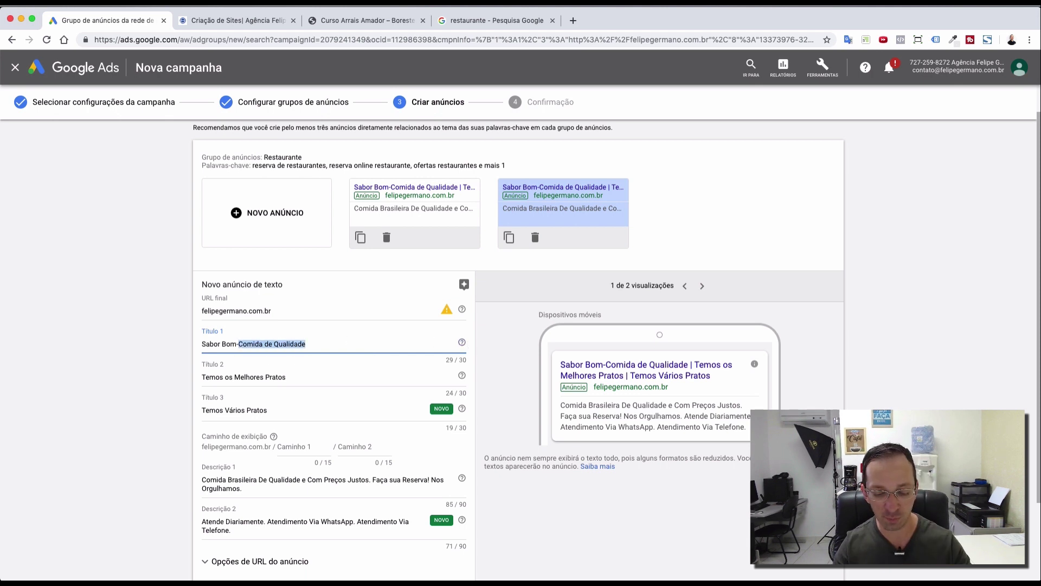
pyautogui.write('Melor')
pyautogui.press('BackSpace')
pyautogui.press('BackSpace')
pyautogui.write('hor Comida')
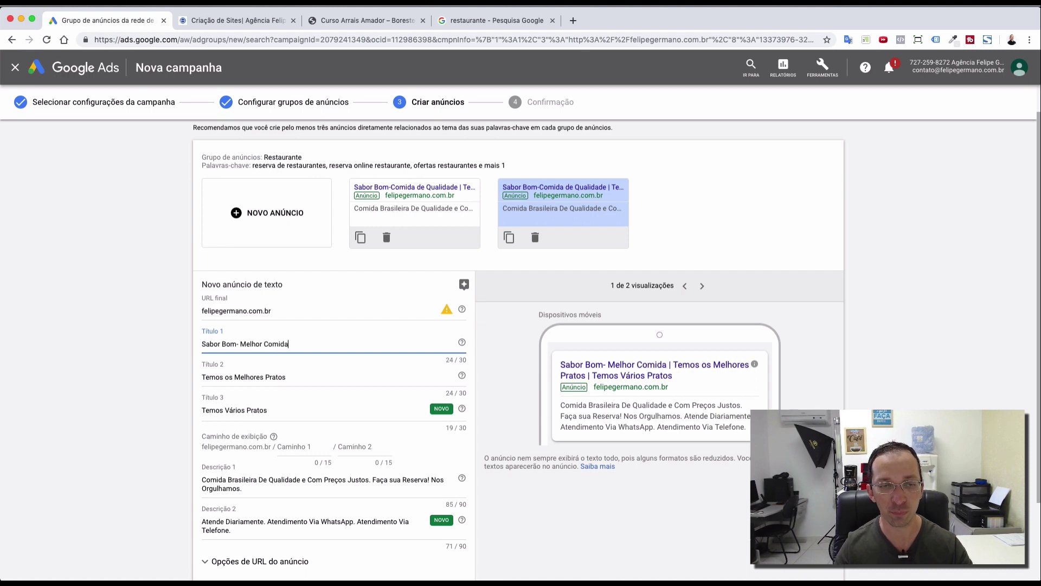
pyautogui.scroll(-2, 328, 440)
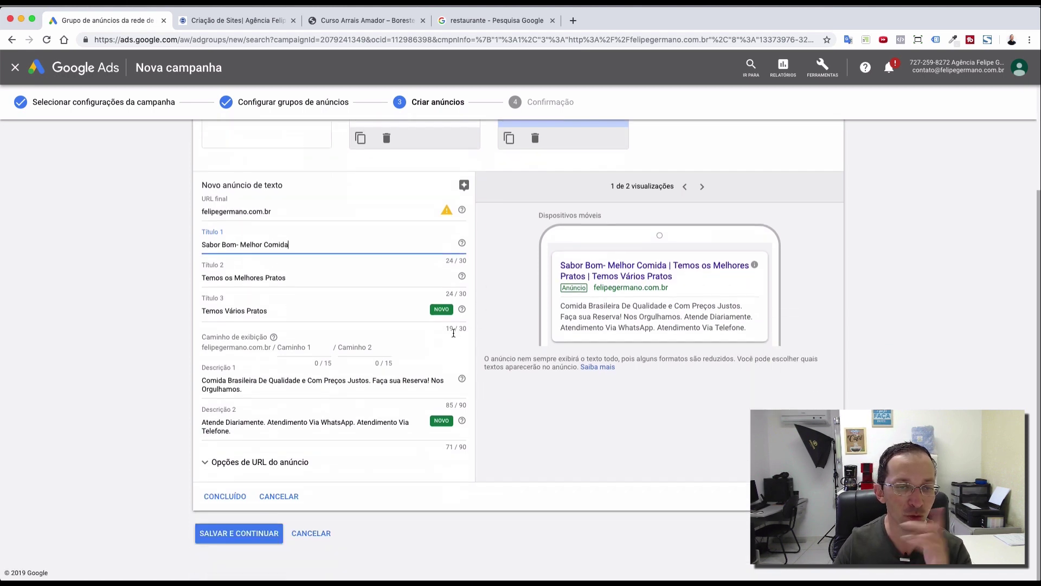
pyautogui.click(226, 495)
# - Duplicate the original "Sabor Bom-Comida de Qualidade" ad, shorten the copy's Título 1 to "Comida de Qualidade", and finish the ad
pyautogui.click(360, 273)
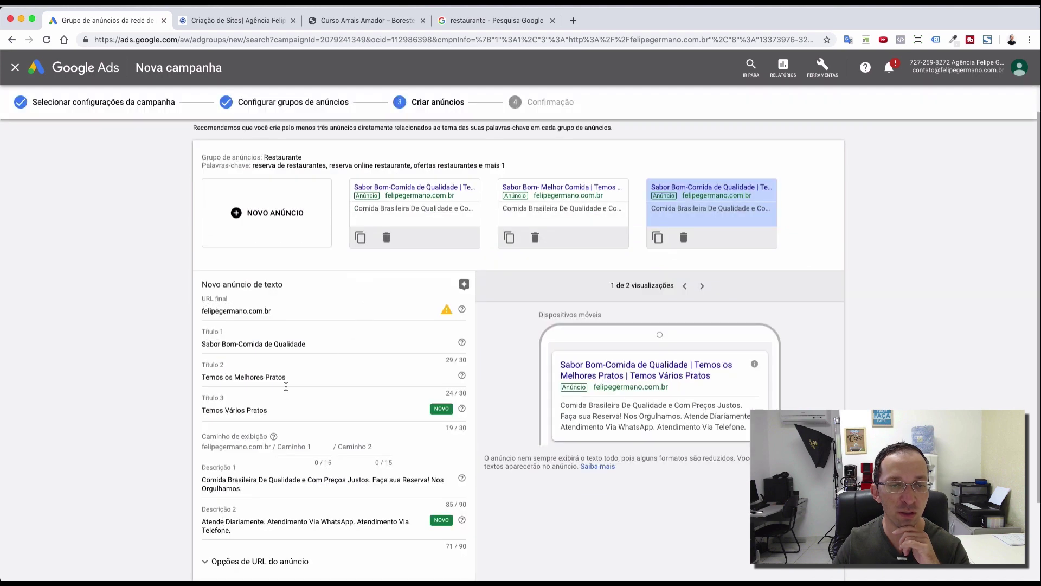
pyautogui.moveTo(205, 345); pyautogui.dragTo(243, 346)
pyautogui.press('BackSpace')
pyautogui.press('BackSpace')
pyautogui.write('C')
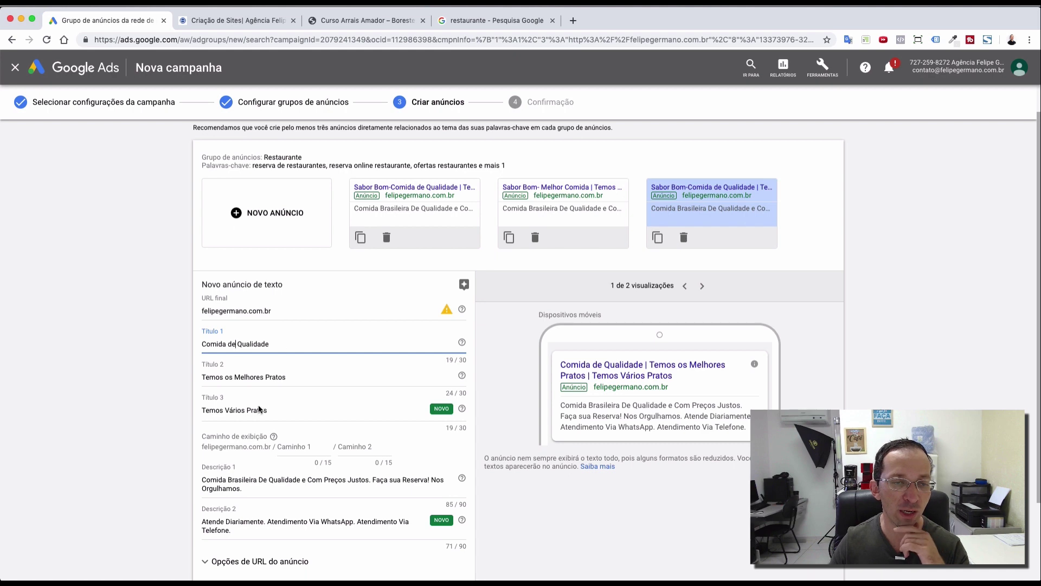
pyautogui.scroll(-2, 297, 410)
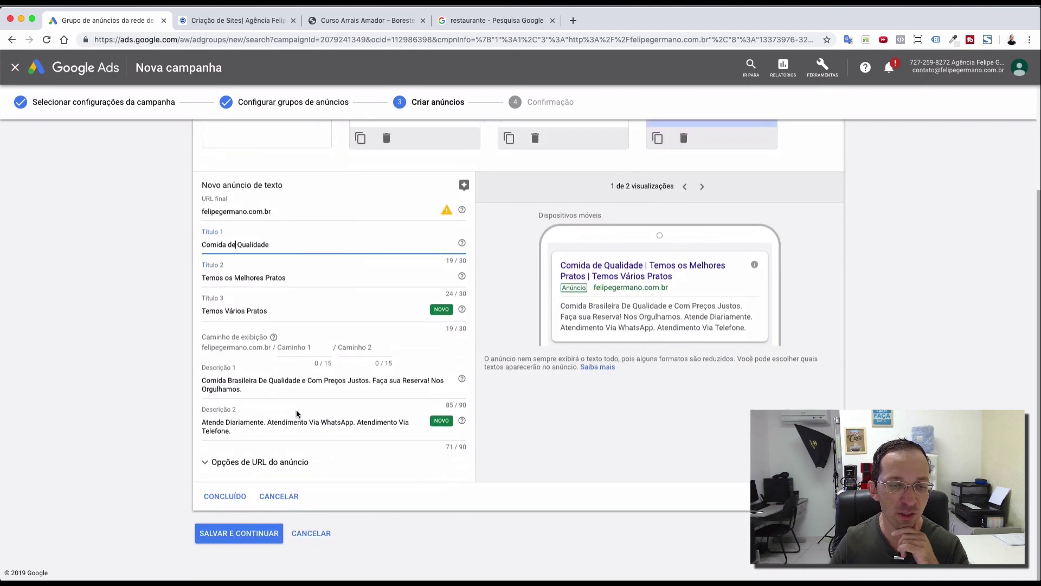
pyautogui.click(233, 496)
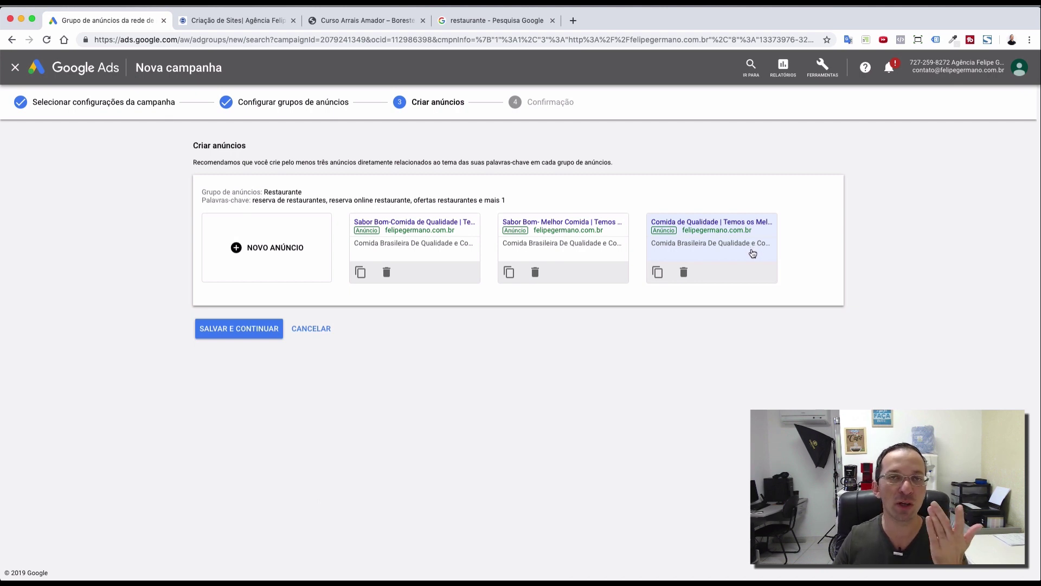
# - Save the ads of the Restaurante ad group and continue past the confirmation summary to the campaign
pyautogui.click(262, 334)
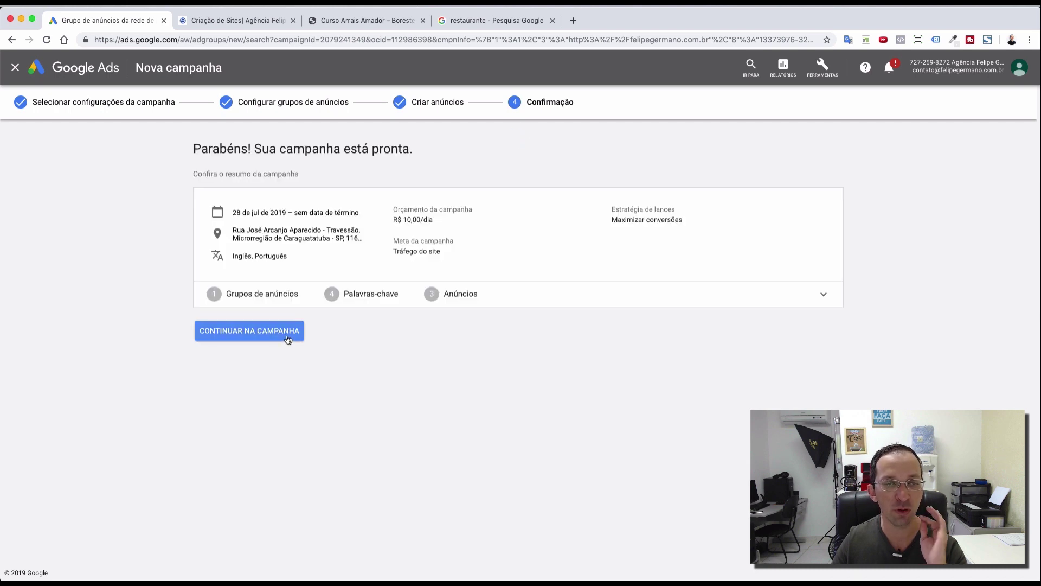
pyautogui.click(288, 339)
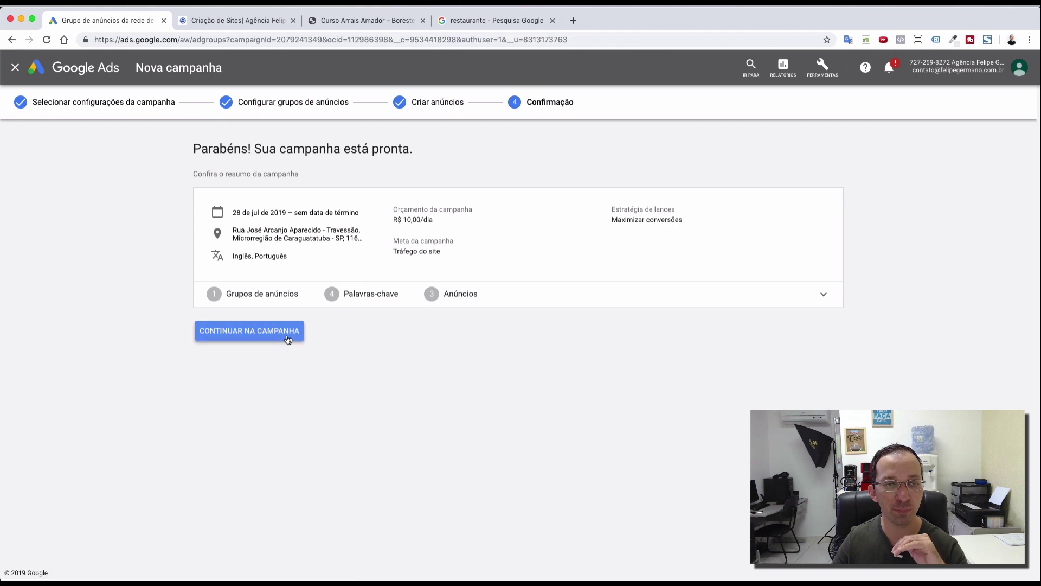